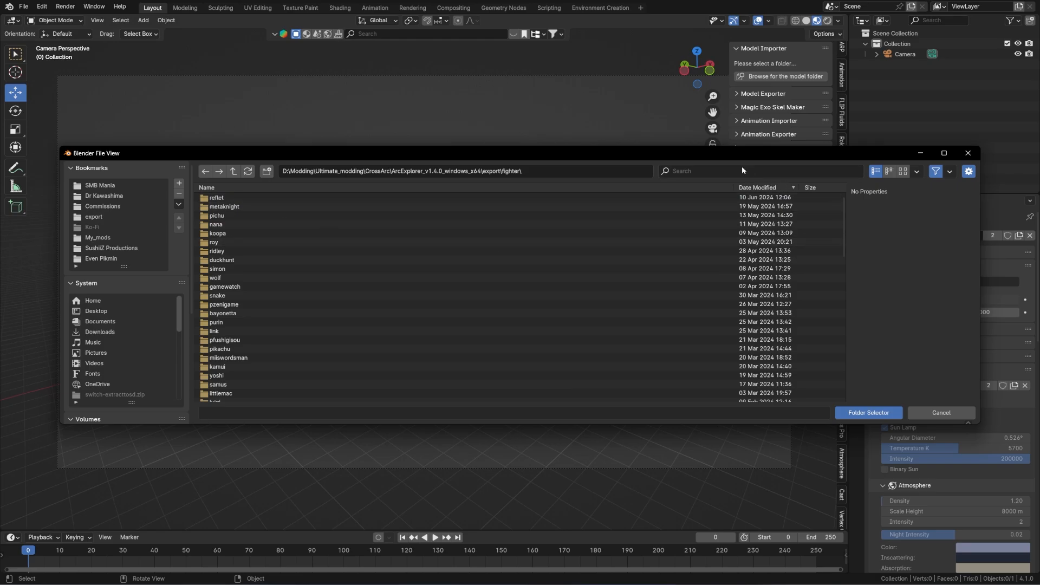
Step: Select the fighter\diddy\model\body\c00 folder as the model source and import the Diddy model
left_click(739, 167)
type("didd")
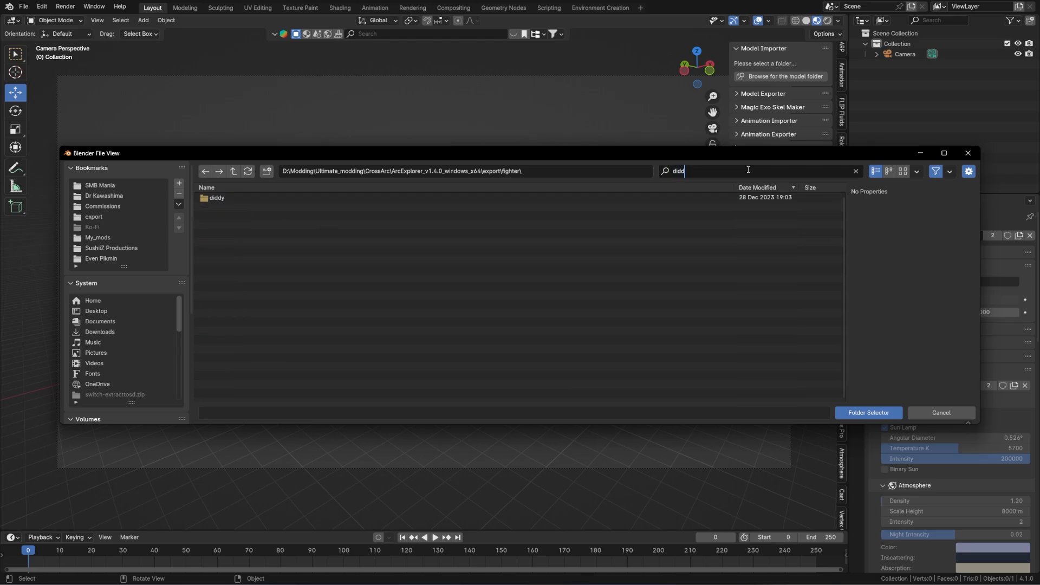
double_click(521, 200)
double_click(259, 205)
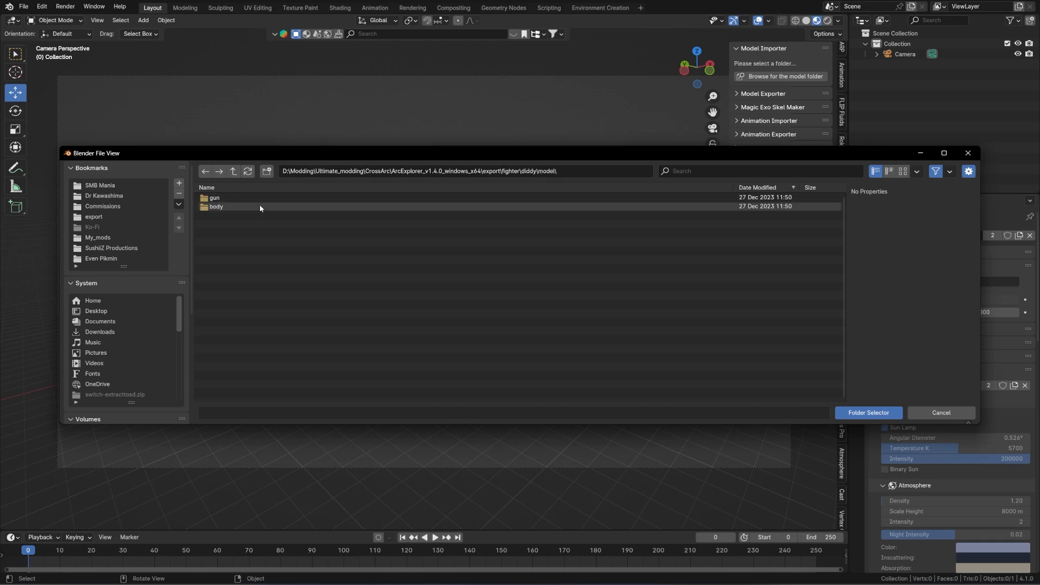
double_click(274, 207)
double_click(270, 199)
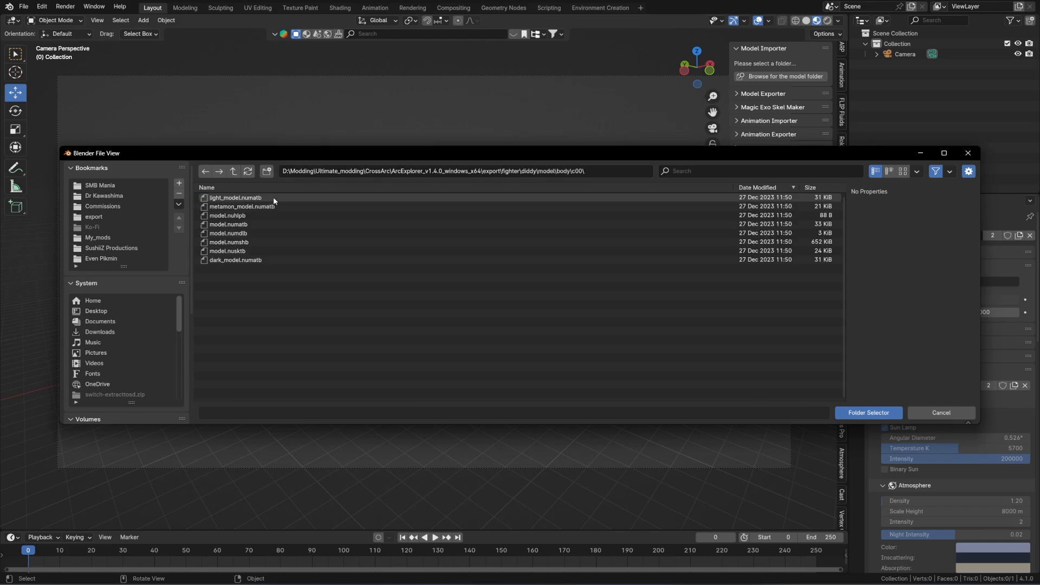
left_click(868, 413)
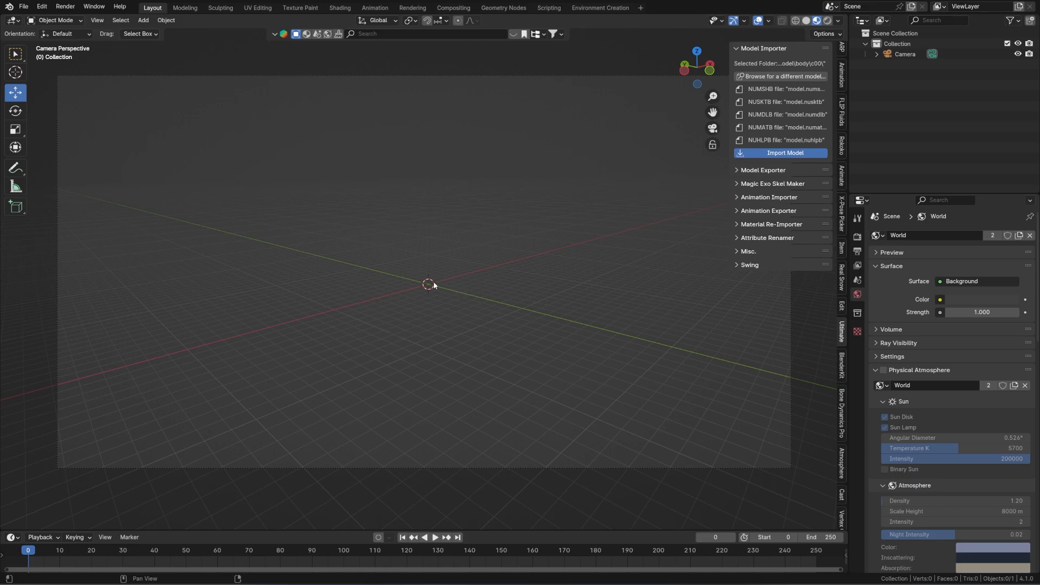
left_click(785, 153)
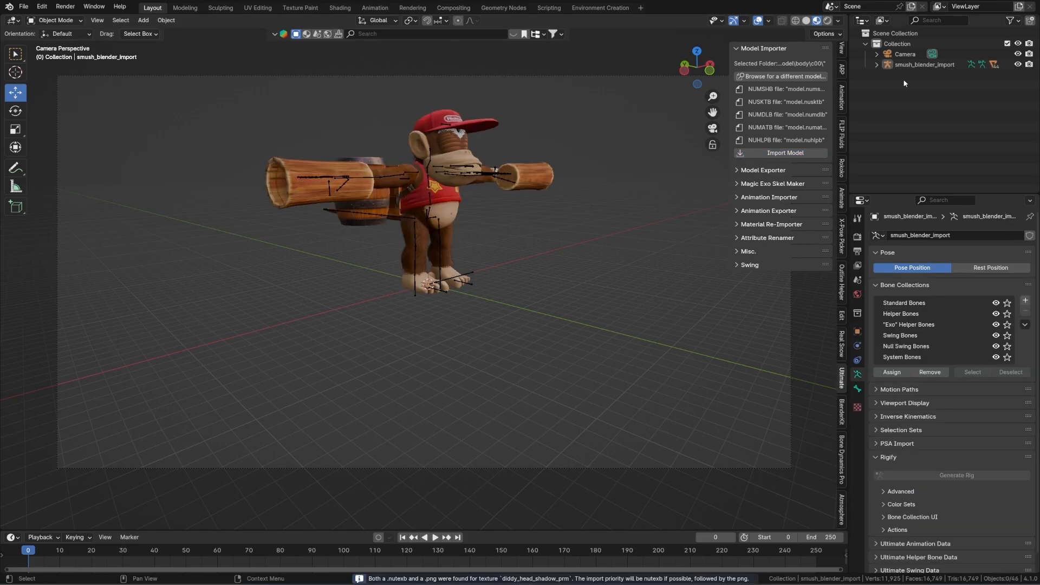
Step: Select the smush_blender_import armature and start a .NUANMB animation import for it
middle_click_drag(412, 270, 420, 235)
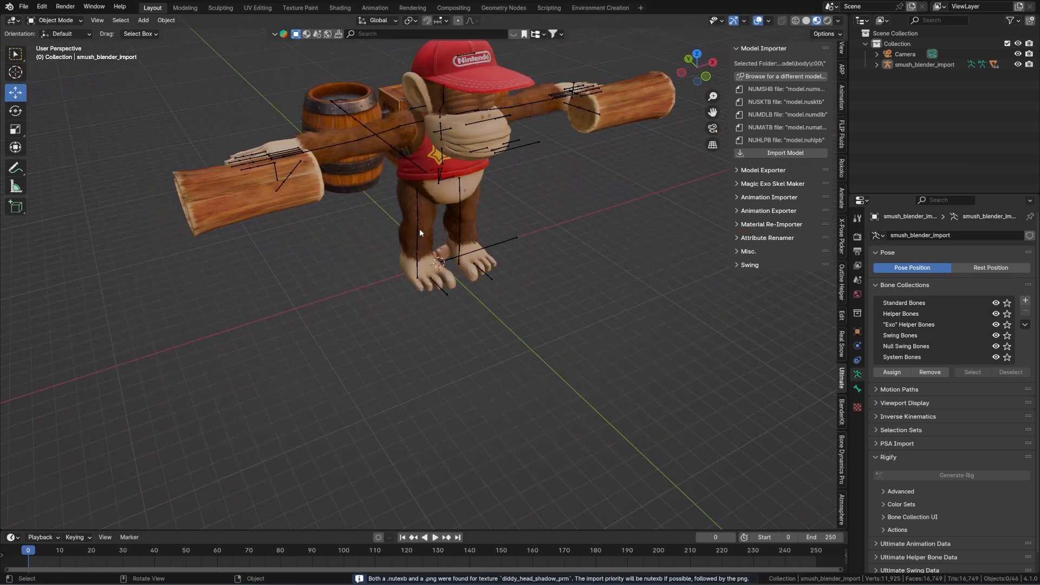
middle_click_drag(420, 233, 418, 180)
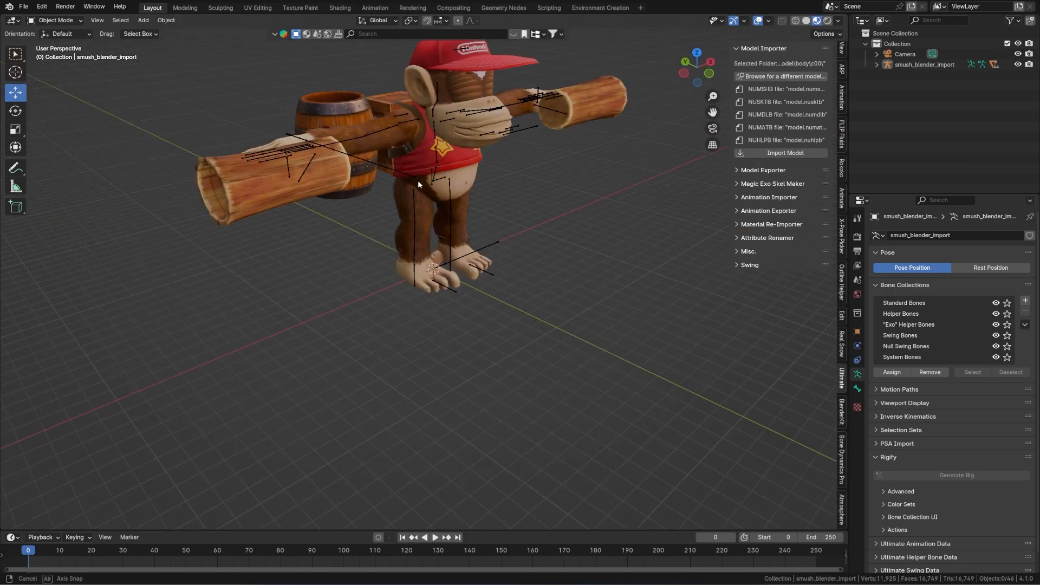
left_click(925, 65)
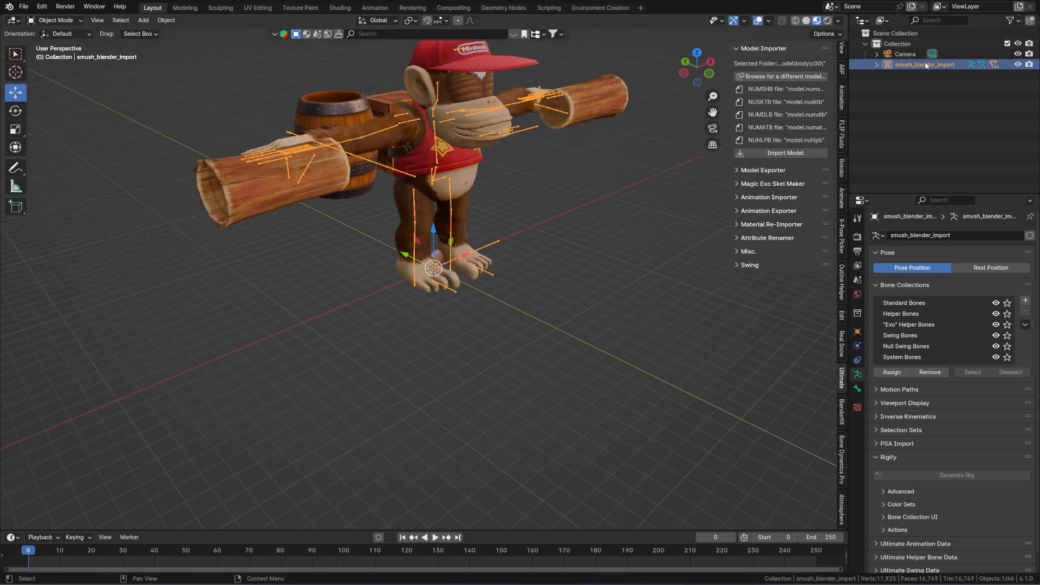
left_click(771, 199)
left_click(771, 213)
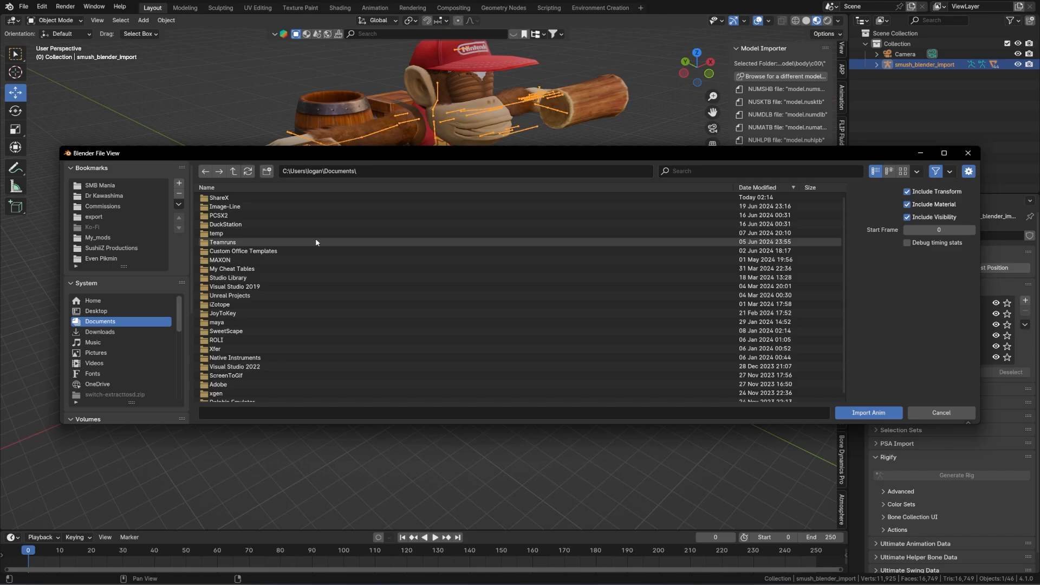
Step: Browse from the export bookmark to the fighter\diddy\motion\body\c00 animation folder
left_click(109, 215)
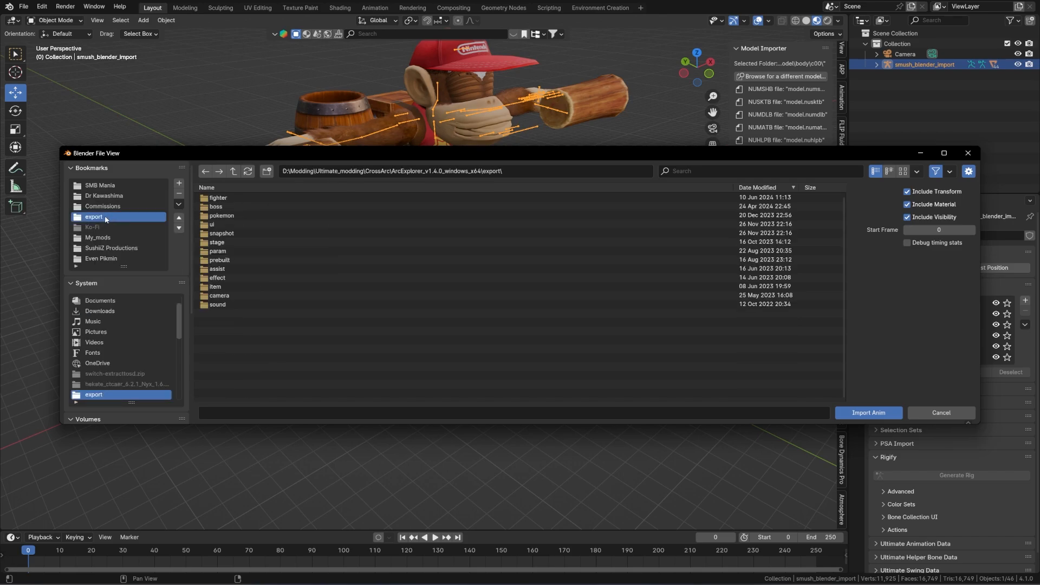
double_click(271, 197)
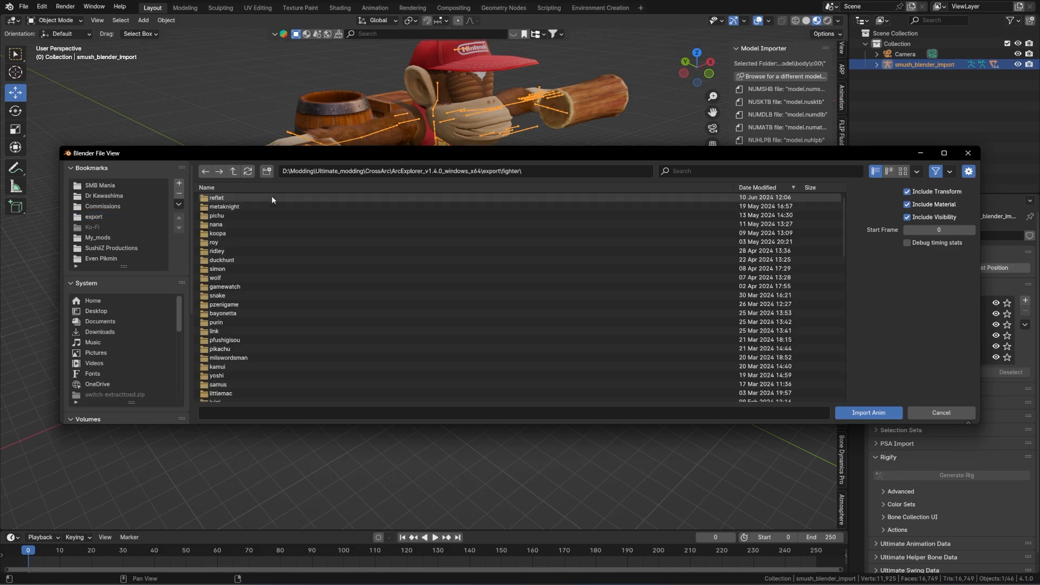
left_click(768, 169)
type("didd")
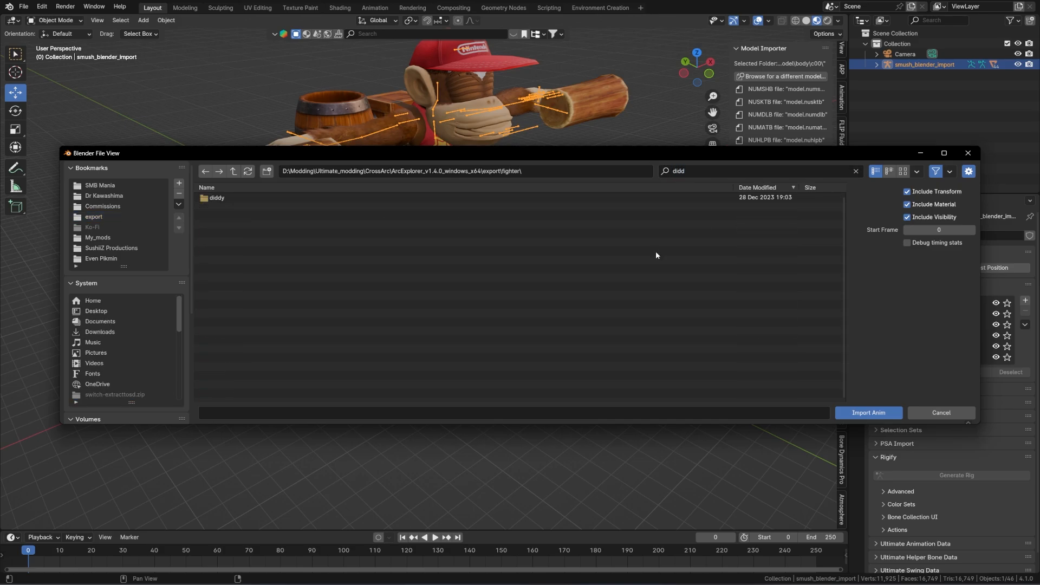
double_click(421, 198)
double_click(381, 207)
double_click(372, 198)
double_click(372, 199)
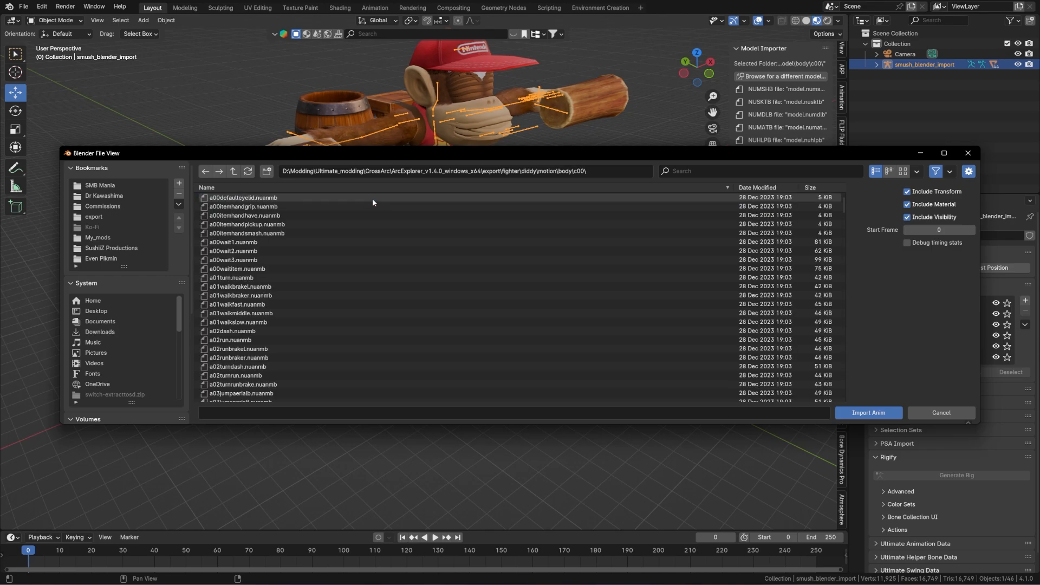
Step: Filter the animation files by "attacks3" and import c01attacks3s.nuanmb onto the armature
left_click(735, 172)
type("attack")
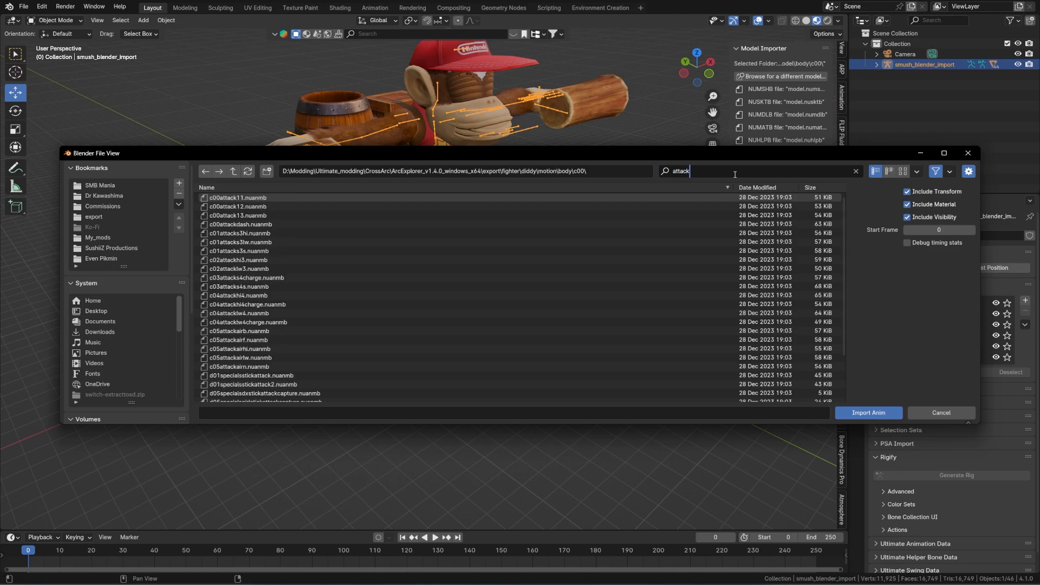
type("s3")
key("Return")
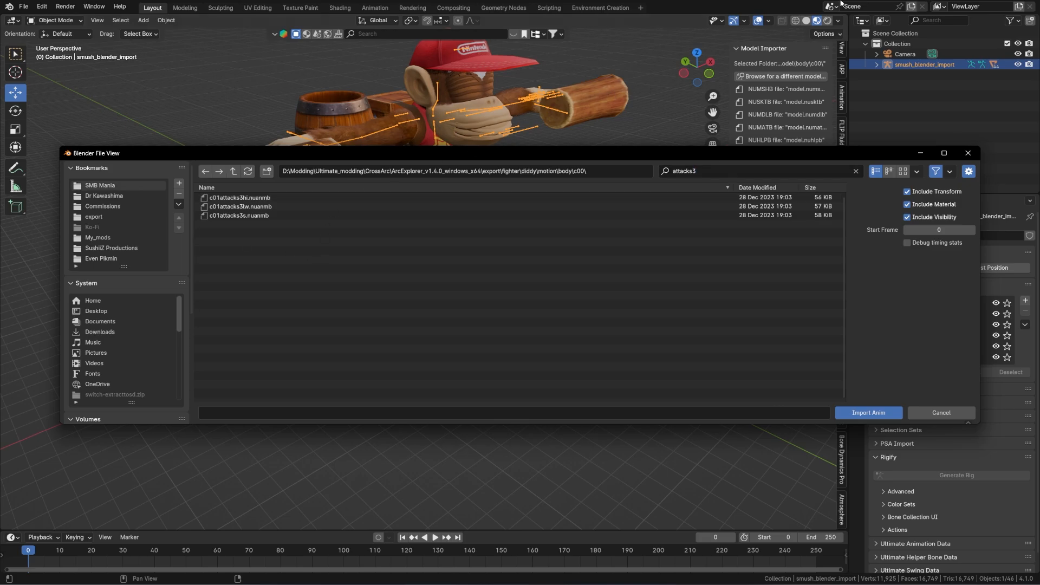
double_click(224, 216)
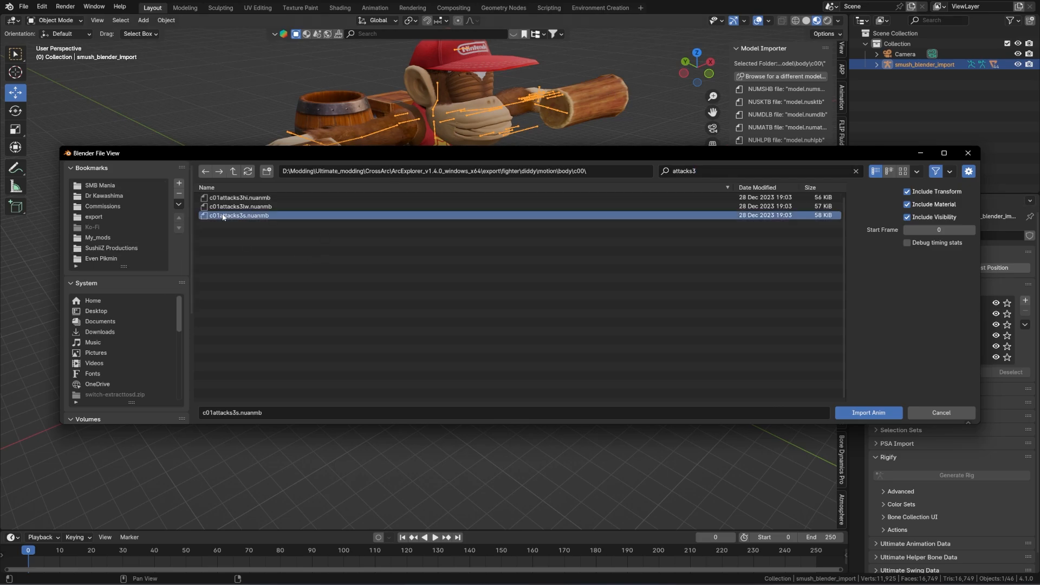
Step: Play the imported attack animation from the side in solid shading, and return to the first frame
key("KP_3")
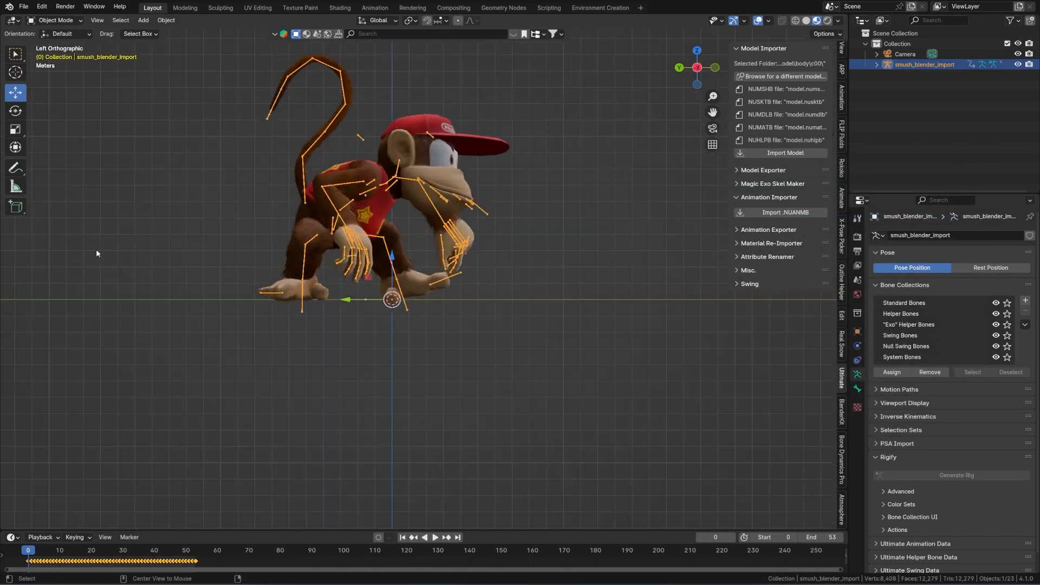
key("space")
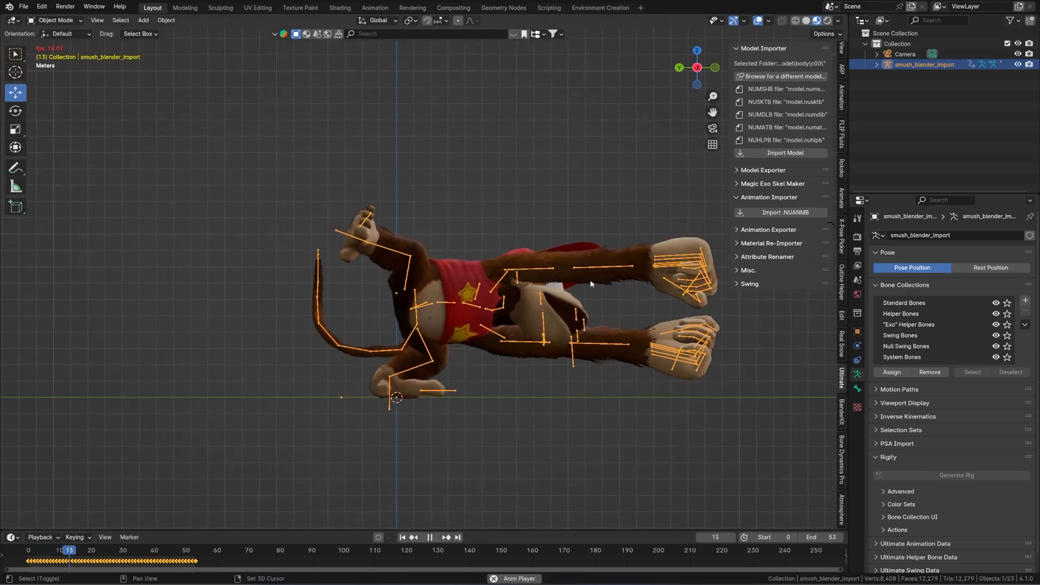
left_click(806, 20)
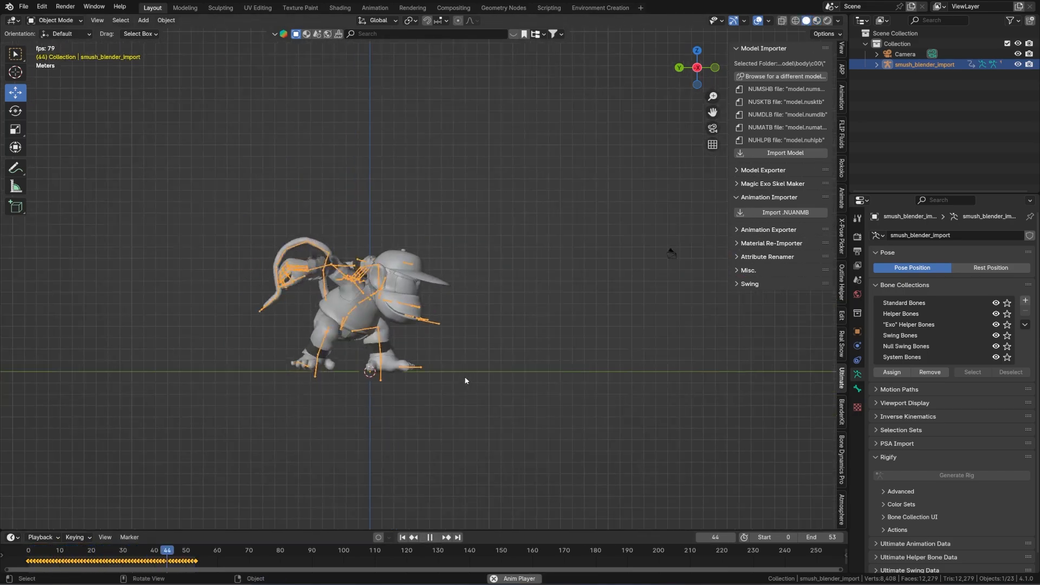
left_click(430, 538)
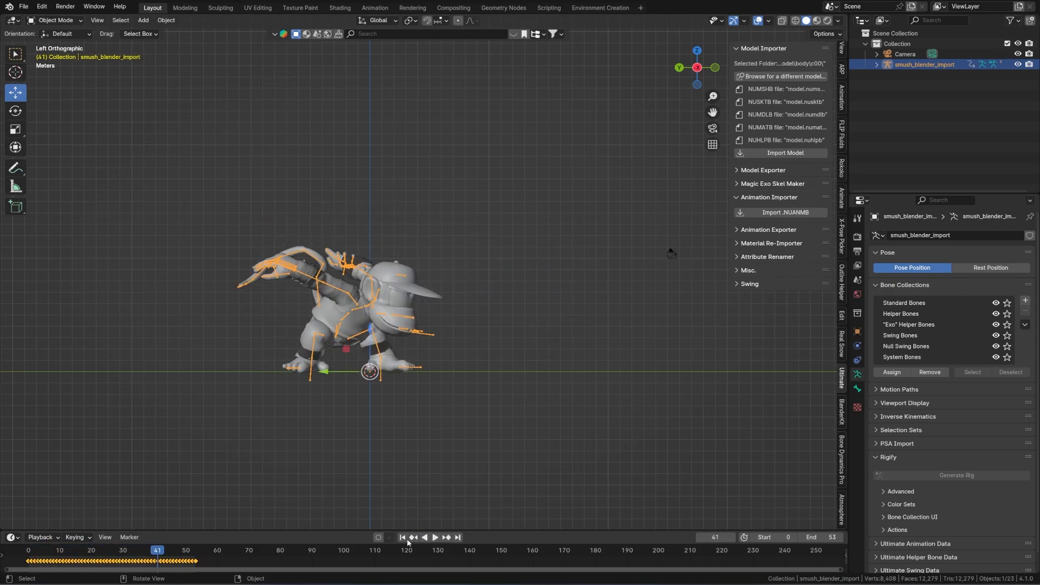
left_click(401, 538)
Step: Create a new scene collection named Dixie beside the existing collection
left_click(972, 98)
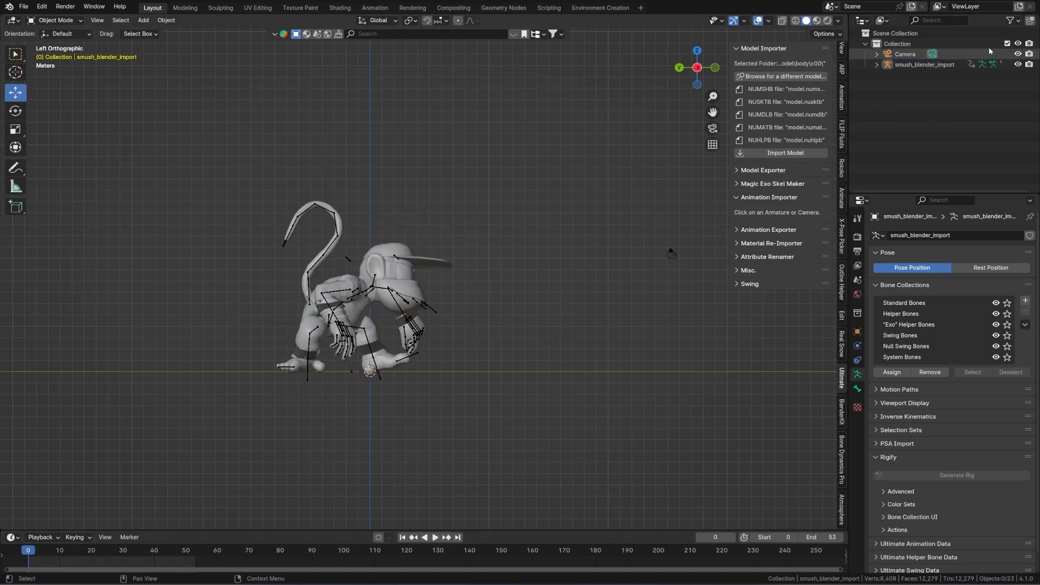
left_click(1030, 20)
double_click(899, 75)
type("Dixie")
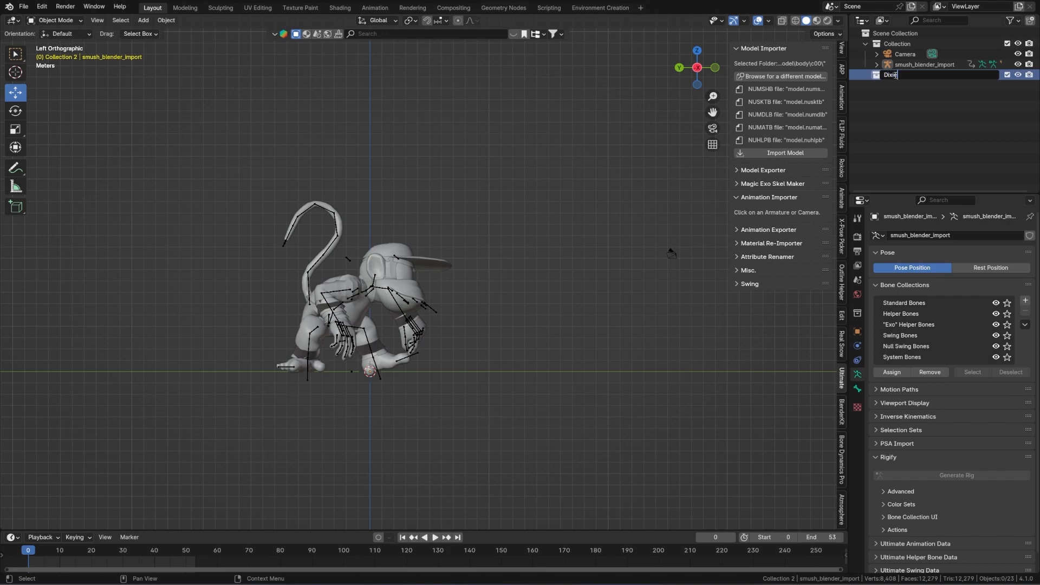
key("Return")
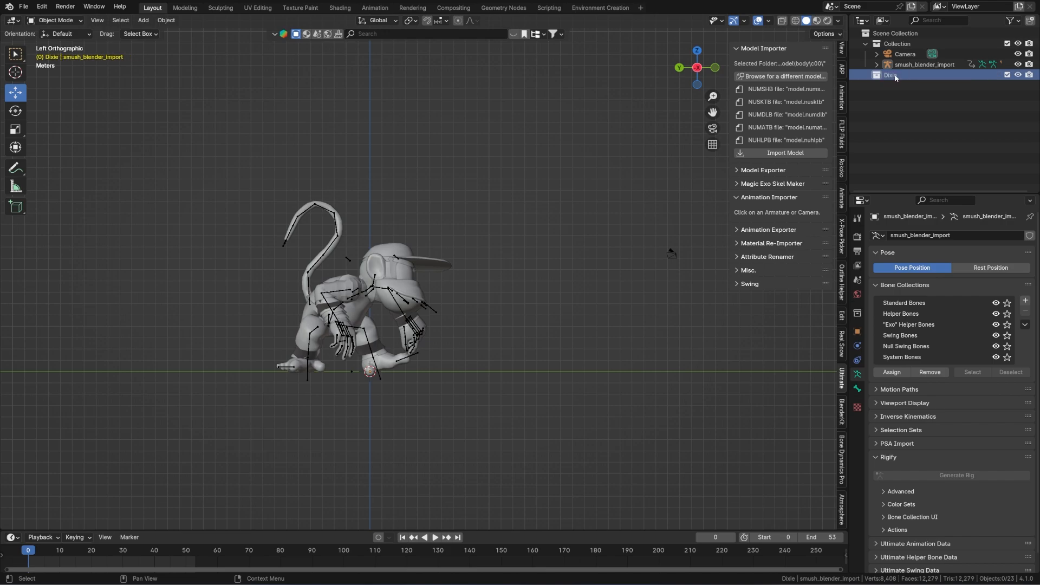
left_click(897, 104)
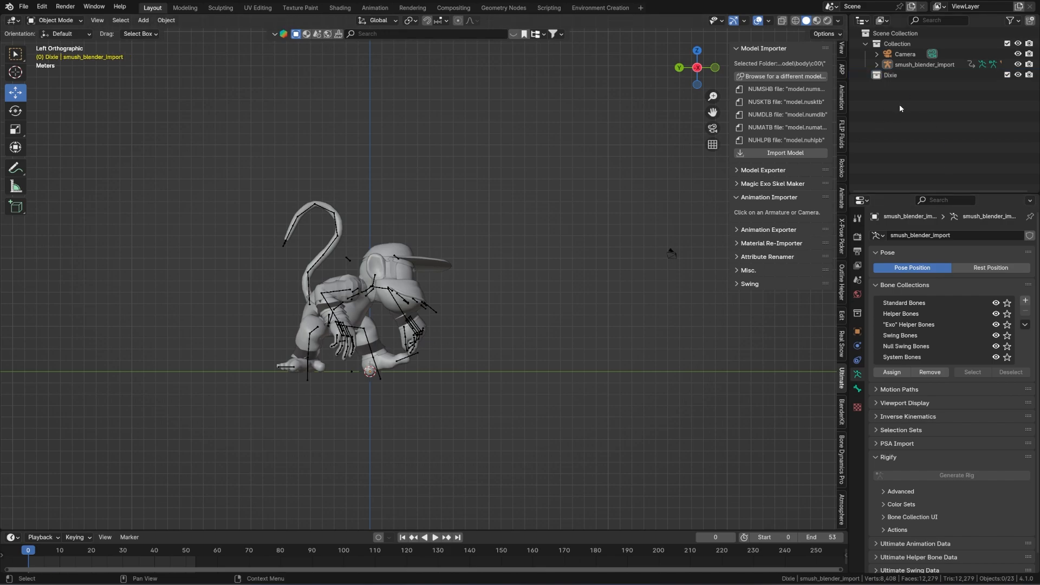
Step: Delete the Dixie collection from the scene
left_click(905, 76)
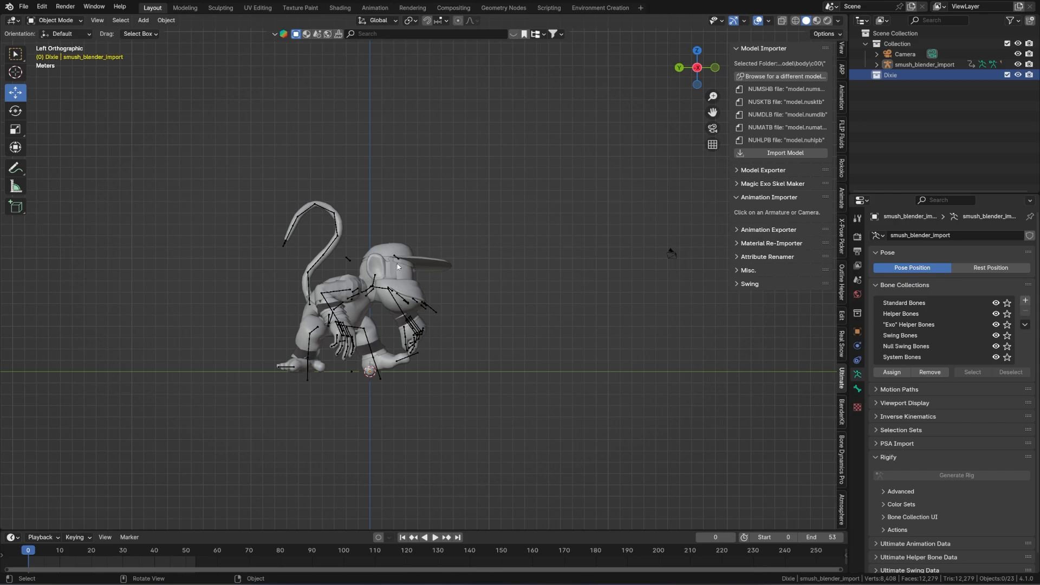
key("x")
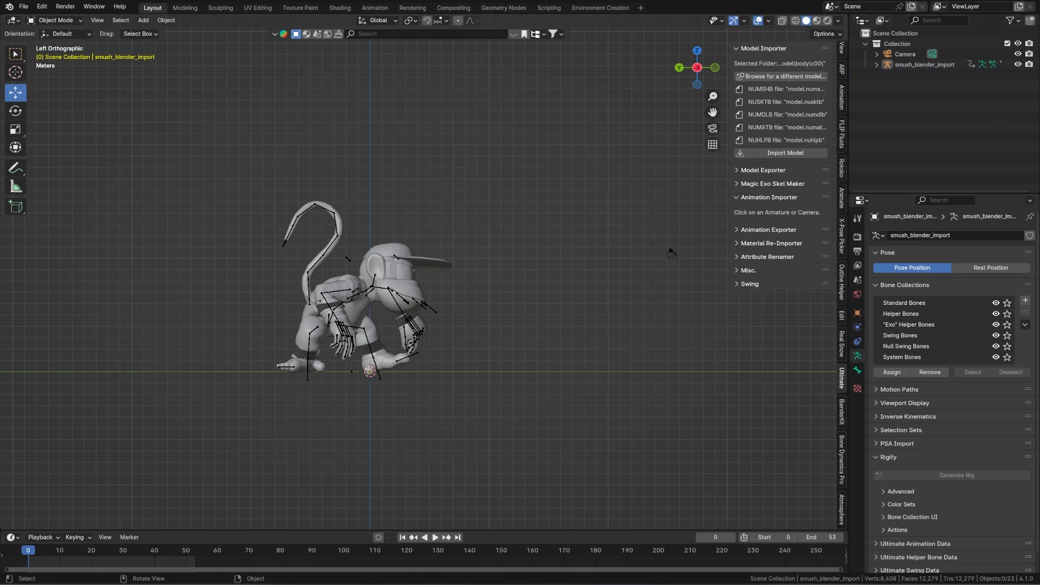
left_click_drag(491, 2, 1, 293)
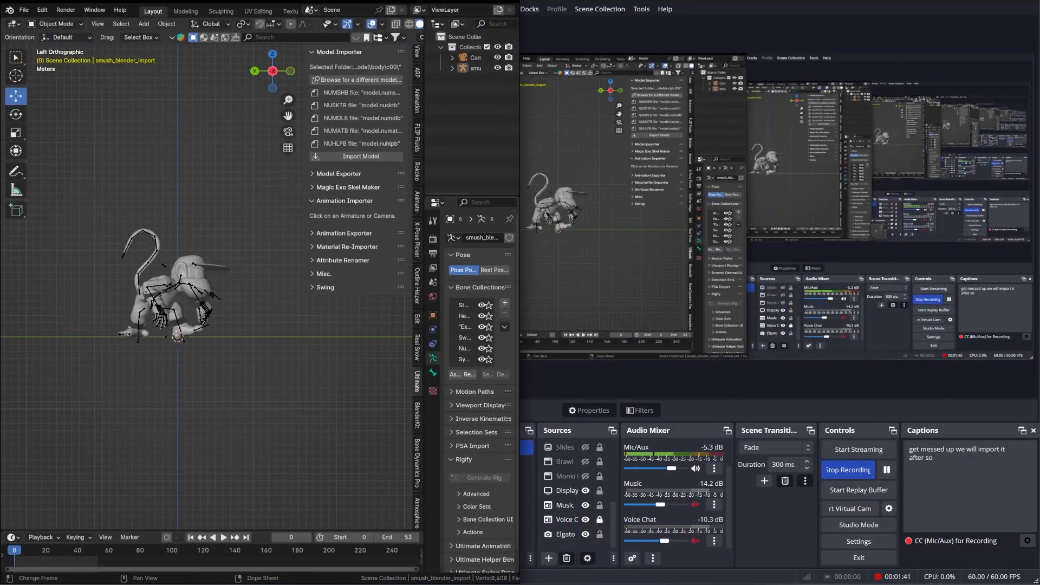
right_click(541, 584)
left_click(545, 542)
left_click(896, 584)
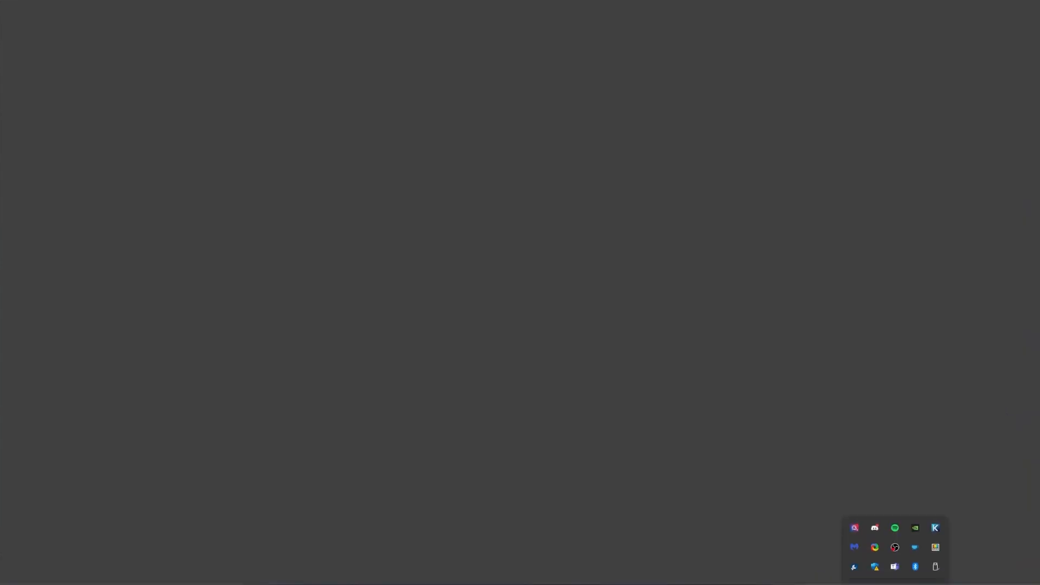
right_click(878, 527)
left_click(917, 522)
left_click(776, 352)
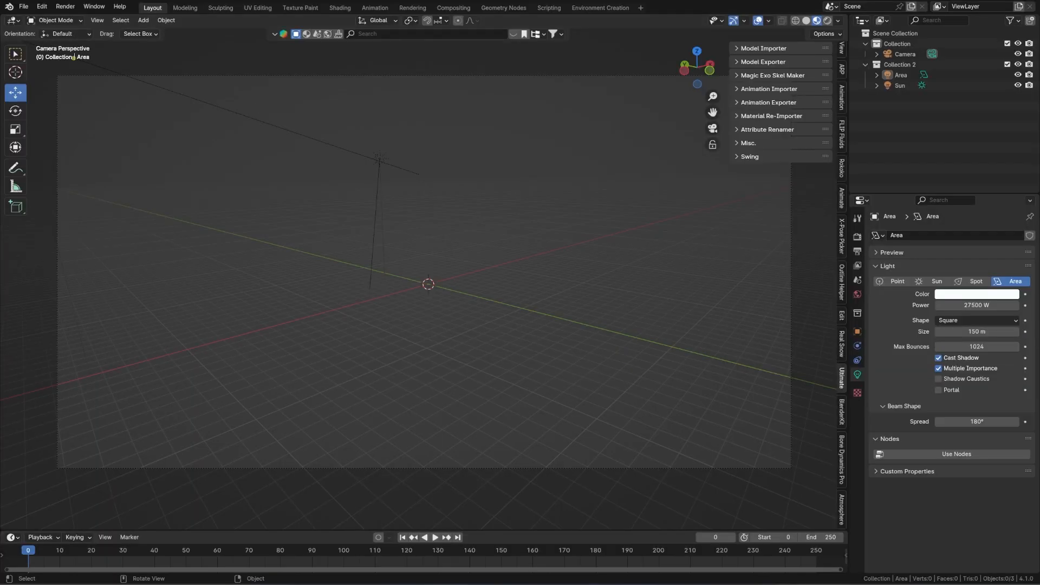
Step: Expand the Model Importer and browse for the dixie model folder to import
left_click(792, 49)
left_click(795, 77)
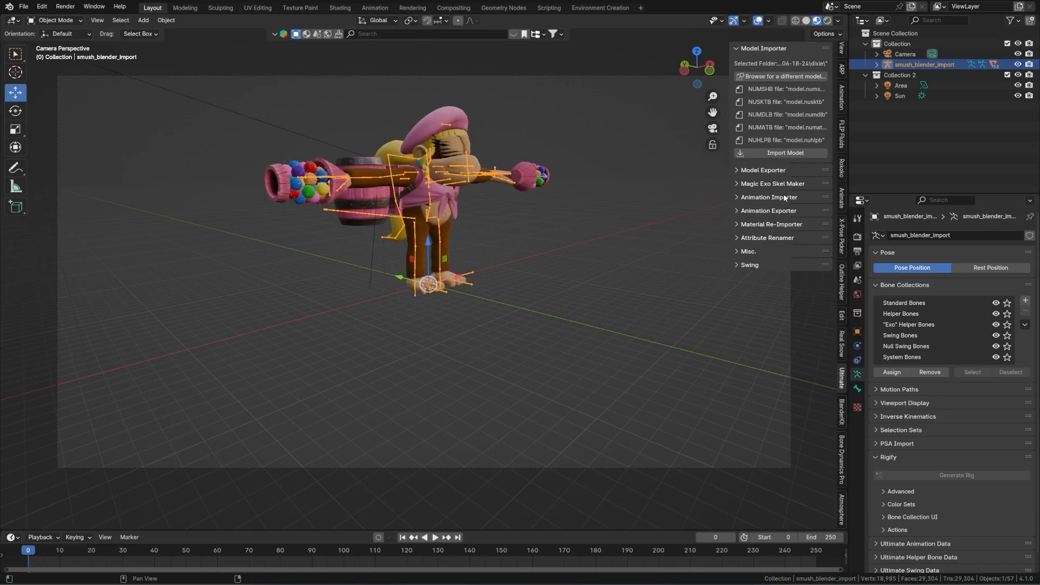
Step: Import a .NUANMB animation from the export\fighter folder onto the Dixie armature and start its playback
left_click(785, 199)
left_click(785, 212)
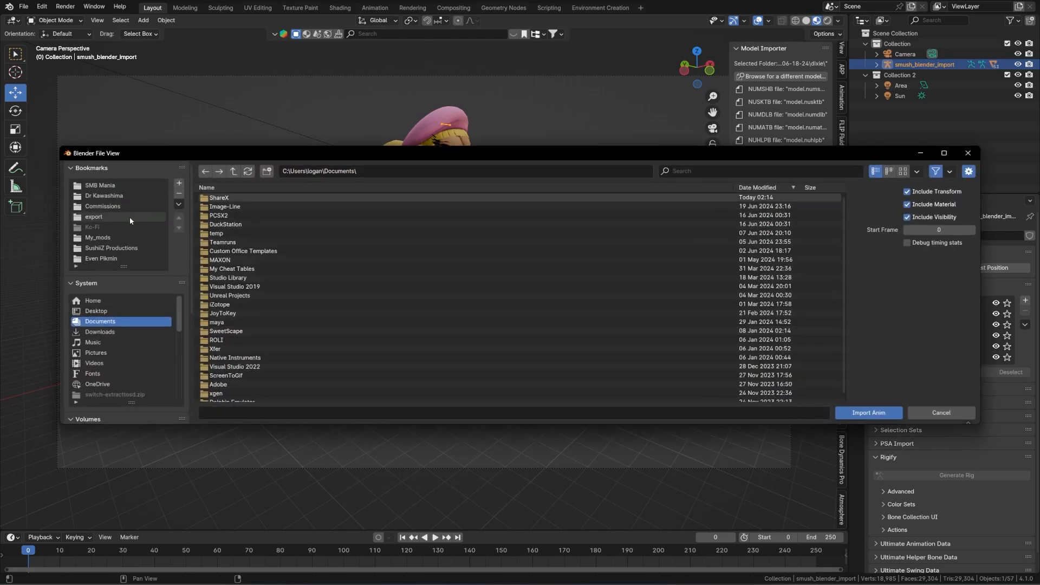
left_click(129, 217)
left_click(217, 198)
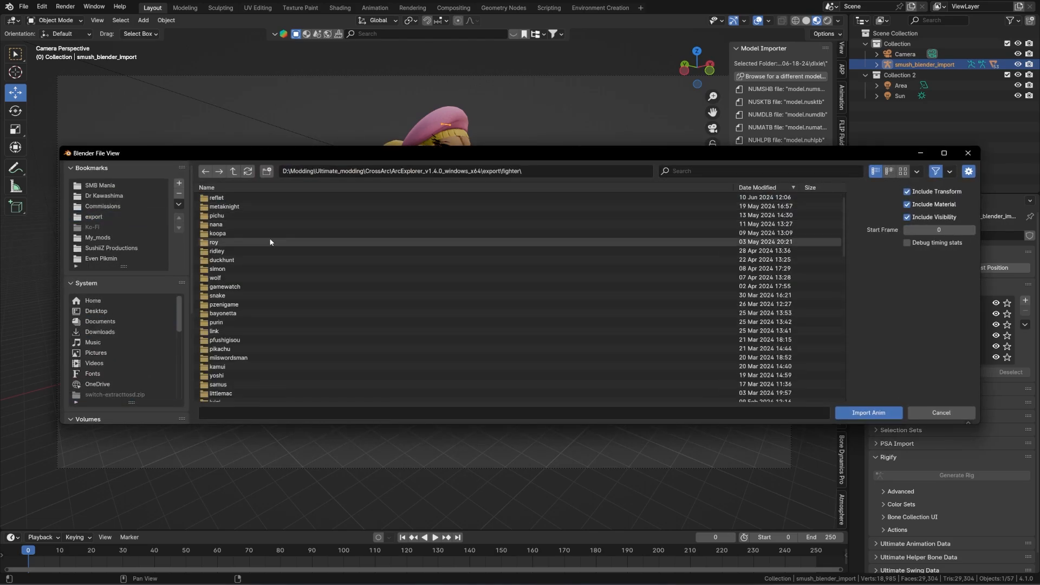
left_click(776, 167)
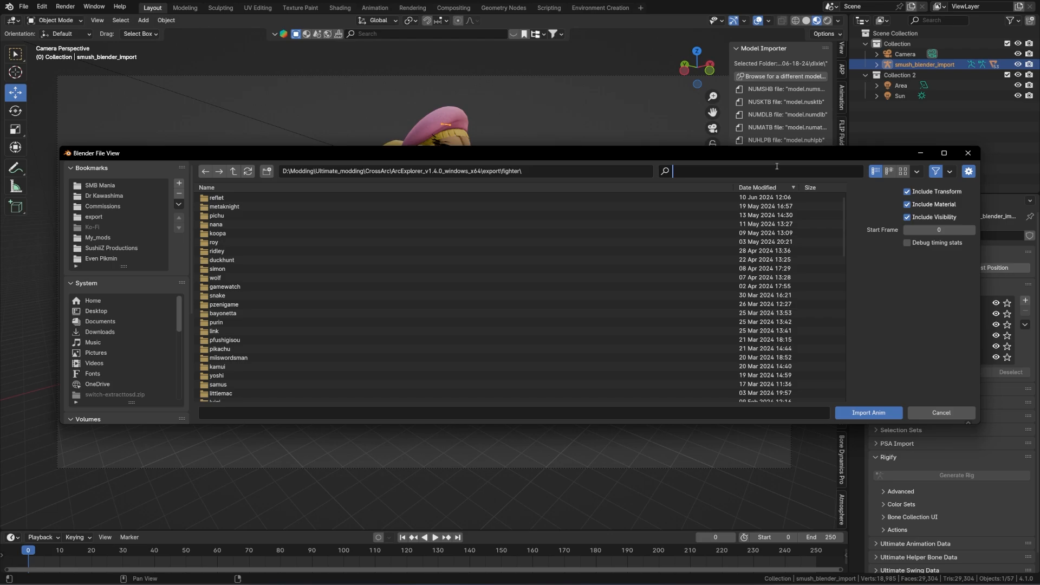
left_click(251, 209)
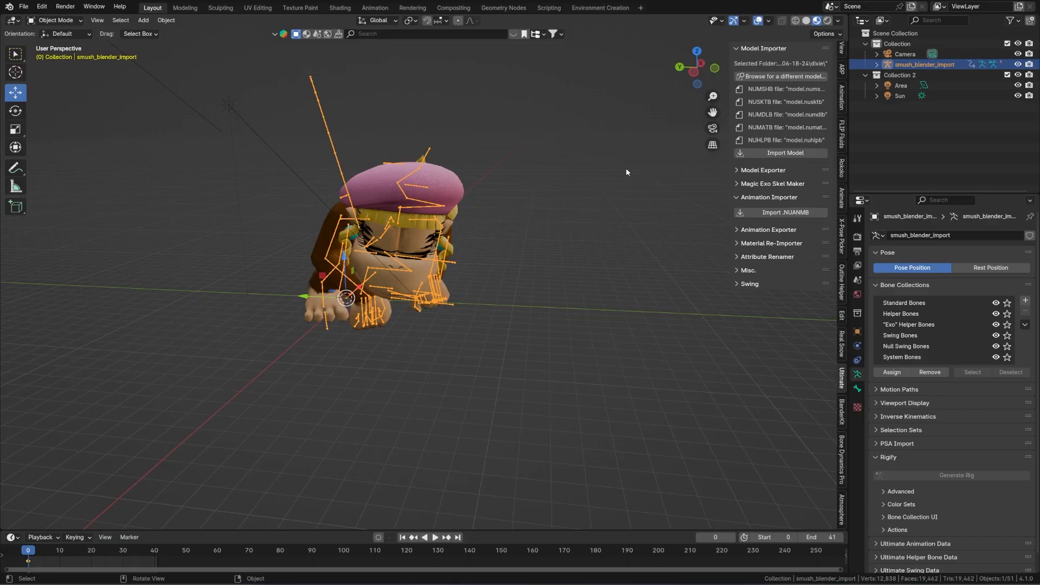
left_click(436, 538)
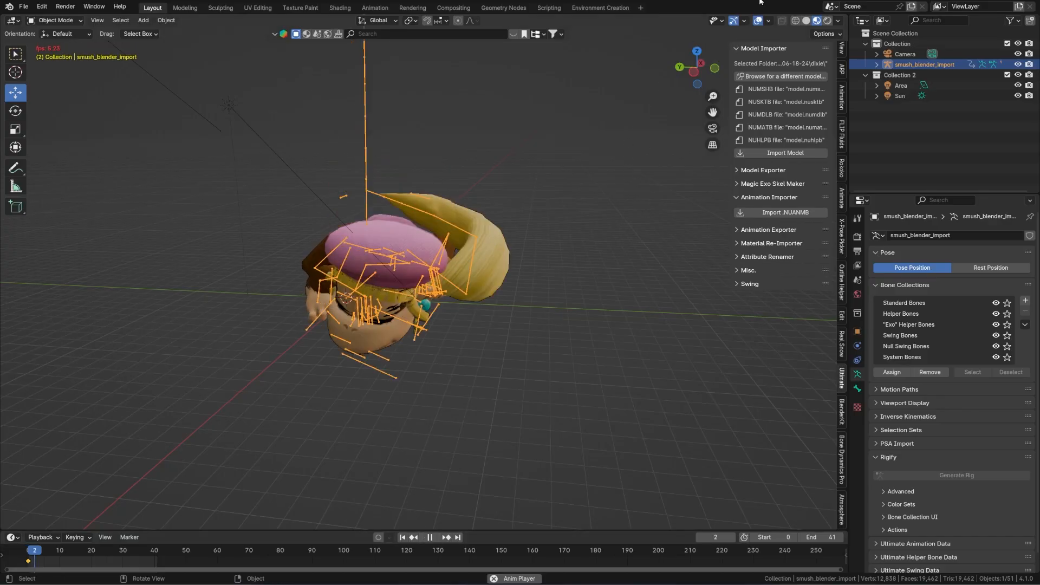
Step: Set the Dixie viewport to solid shading and view the model from its side in orthographic view
left_click(806, 20)
mouse_move(446, 263)
middle_mouse_down("alt")
mouse_move(522, 269)
mouse_move(586, 221)
mouse_move(472, 316)
mouse_move(609, 251)
middle_mouse_up("alt")
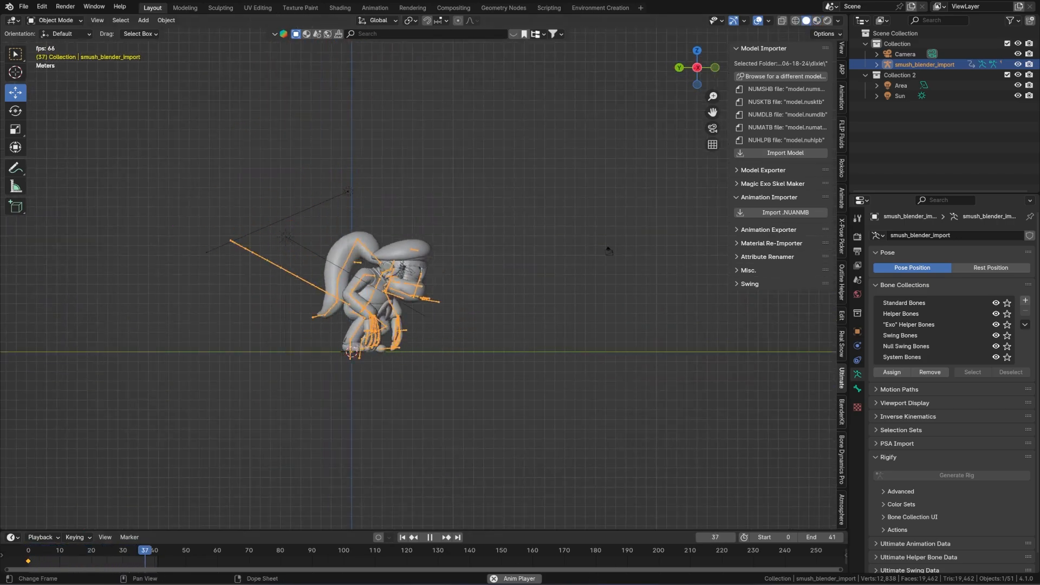
Step: Switch to the Blender window with Diddy, jump its animation to the last frame and stop the playback
mouse_move(544, 584)
left_click(491, 544)
left_click(224, 537)
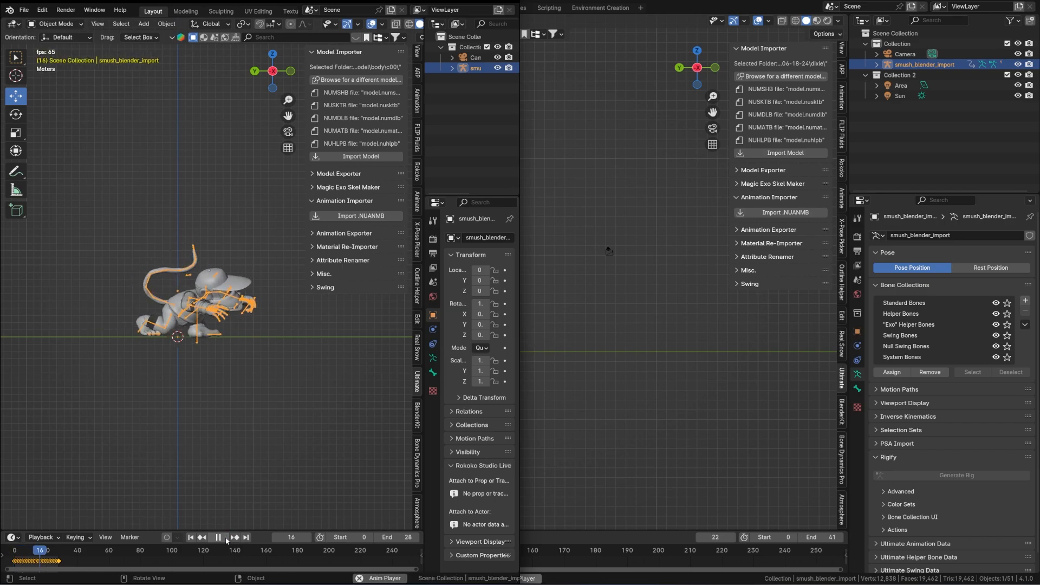
left_click(247, 538)
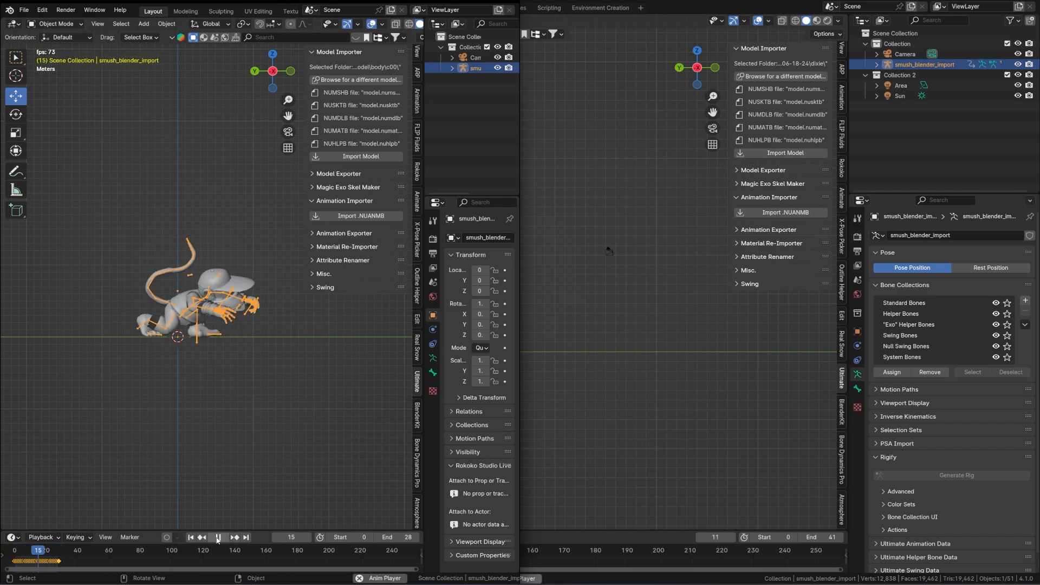
left_click(218, 537)
Step: Return to the Dixie window, stop its animation and rewind it to frame 0
left_click(585, 336)
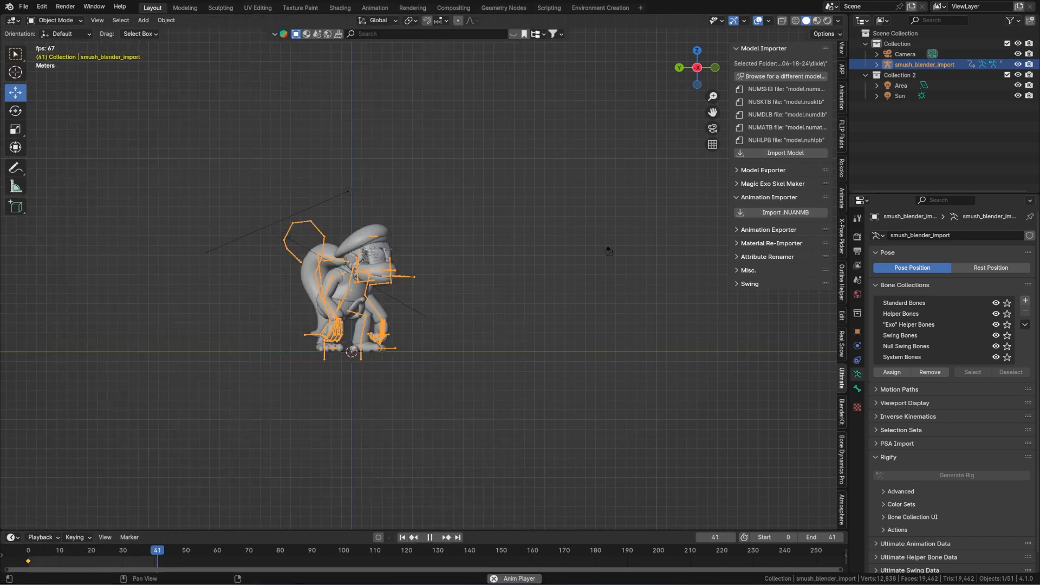
left_click(423, 538)
left_click(403, 537)
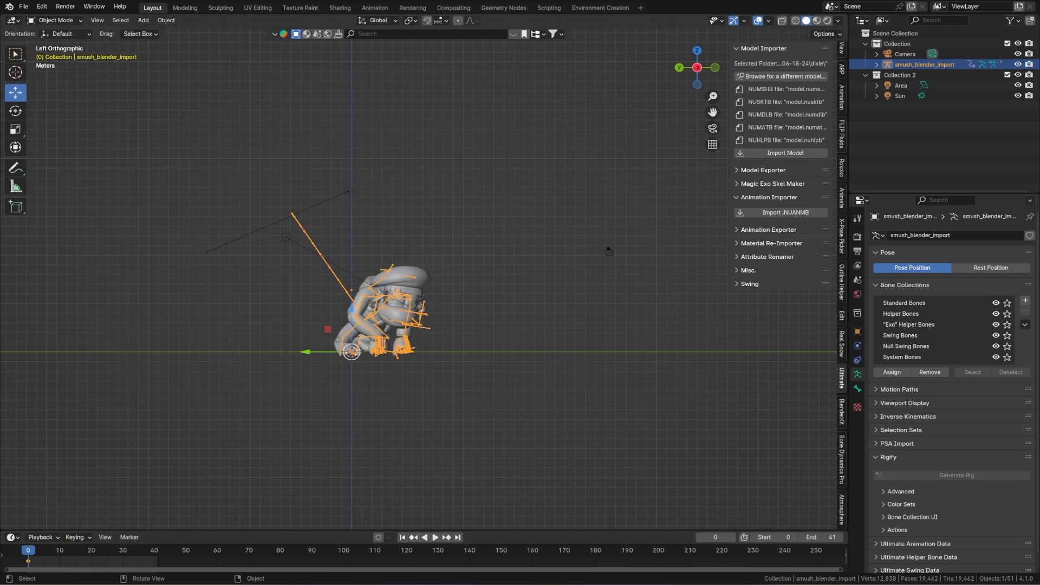
Step: Tile the Dixie Blender window side by side with the Diddy window
key("super+Right")
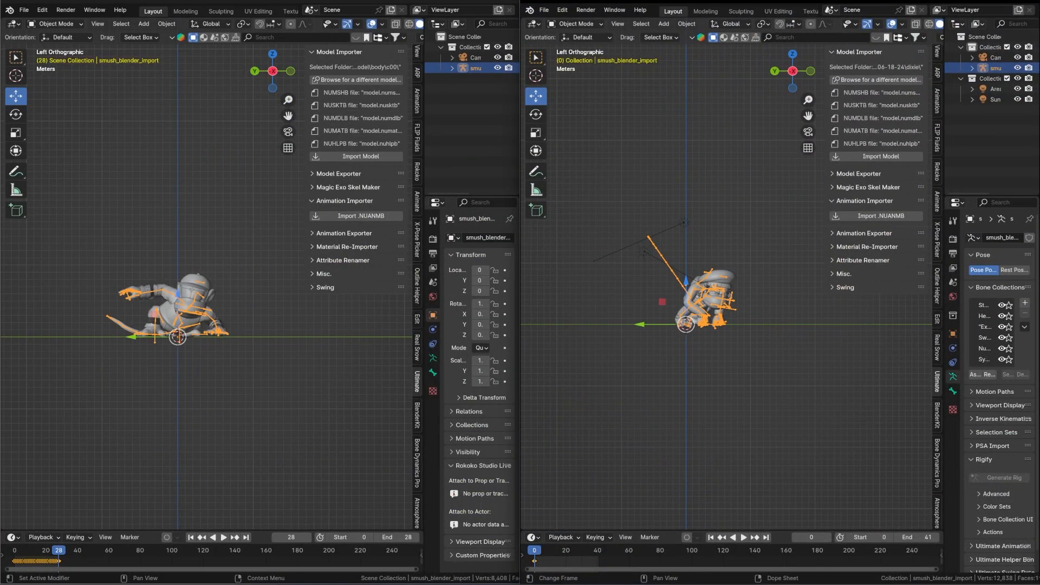
key("alt+Tab")
key("alt+Tab")
Step: Deselect the Dixie armature and hide the viewport overlays in both windows, keeping the gizmos shown
left_click(824, 399)
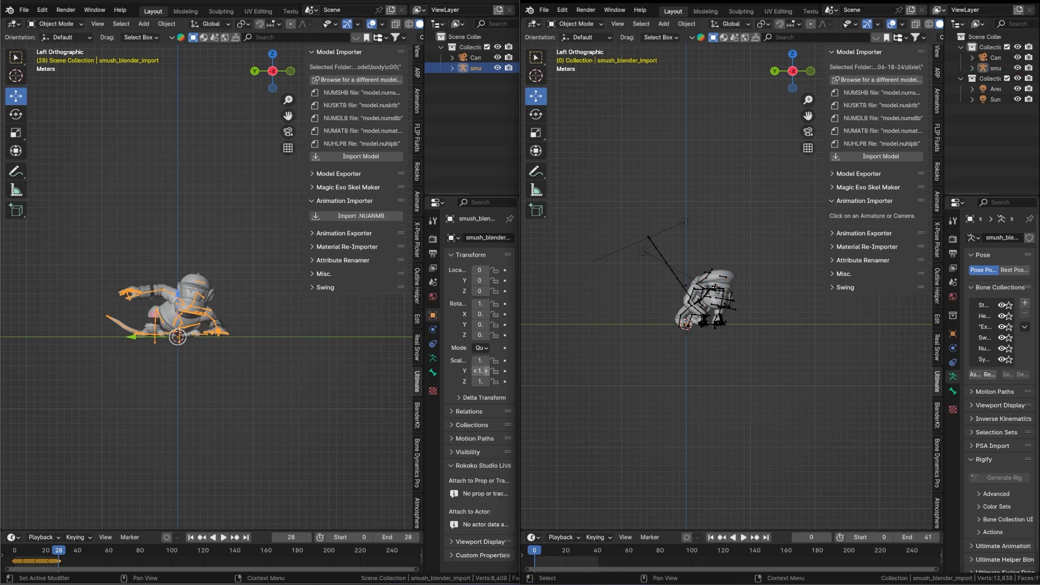
left_click(892, 25)
left_click(348, 24)
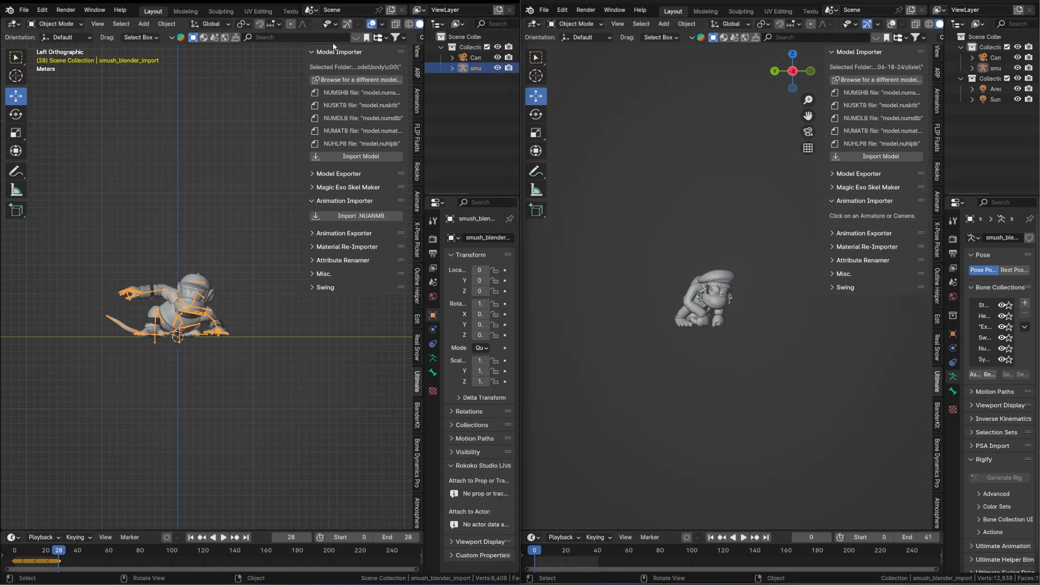
left_click(372, 24)
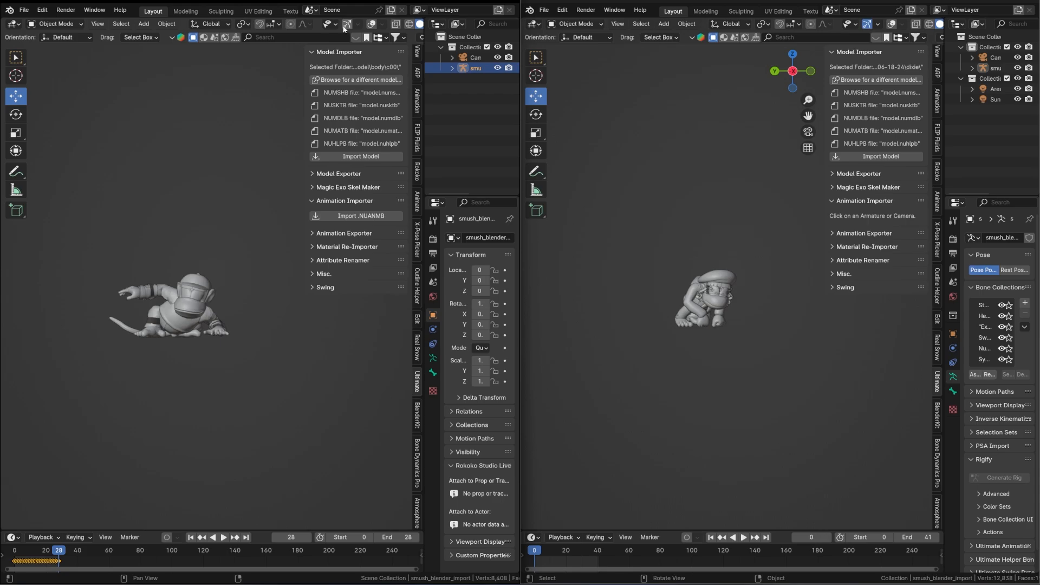
left_click(347, 25)
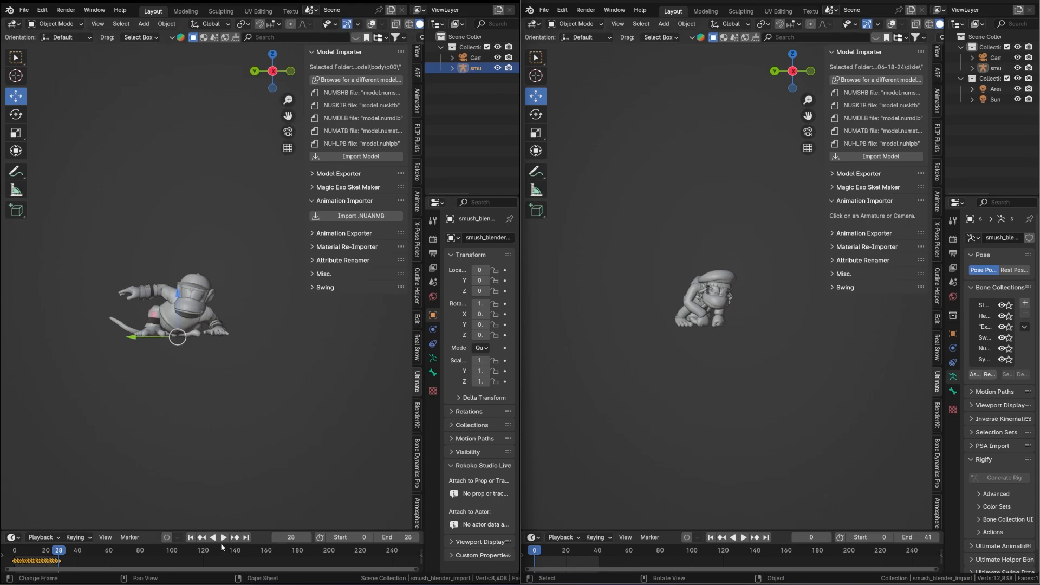
Step: Rewind Diddy's animation to frame 0 and step through it frame by frame to frame 8
left_click(190, 538)
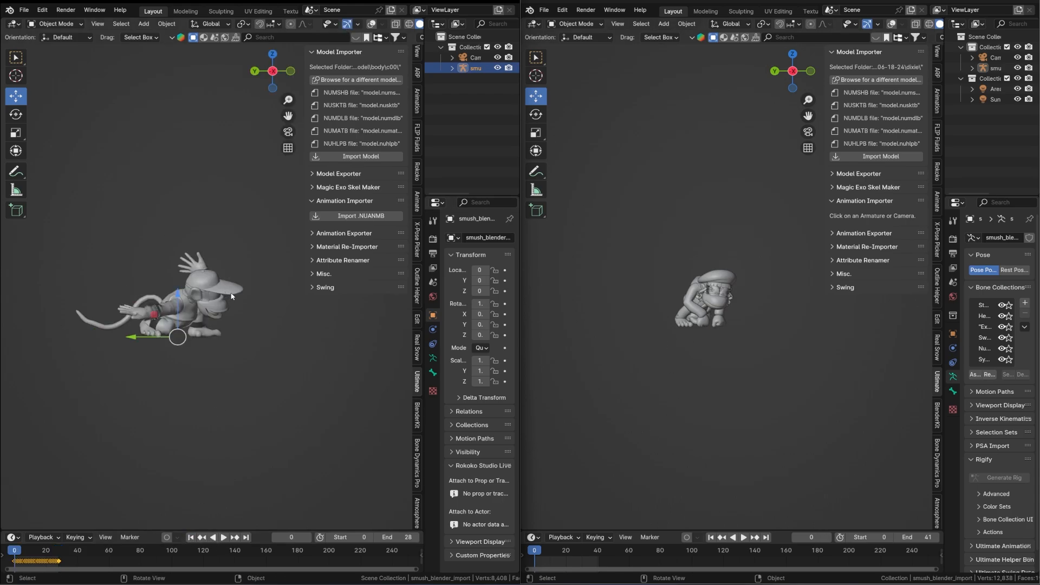
key("Right")
key("Right")
key("Right")
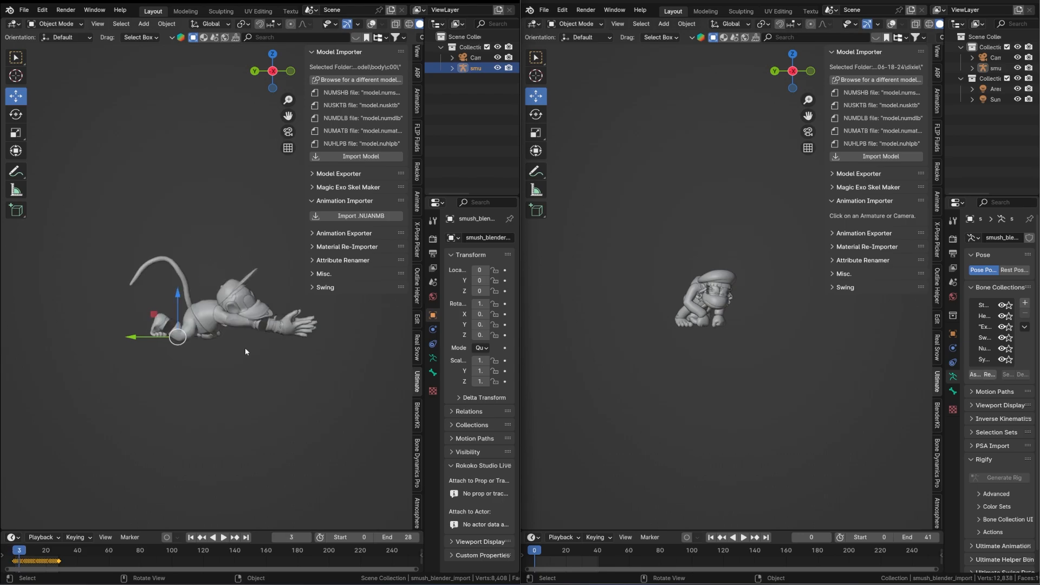
key("Right")
key("Right")
key("Right")
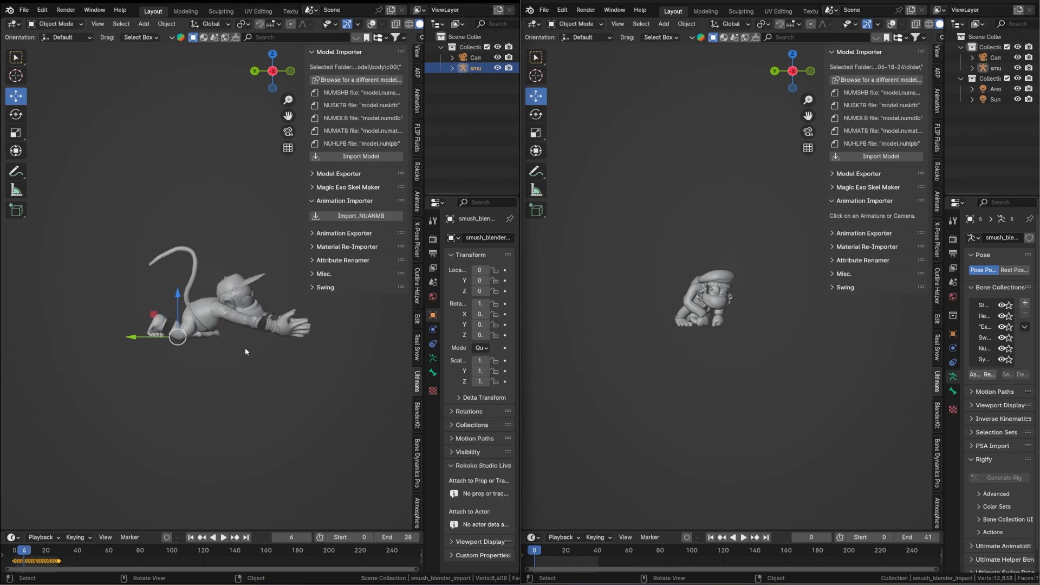
key("Right")
key("Right")
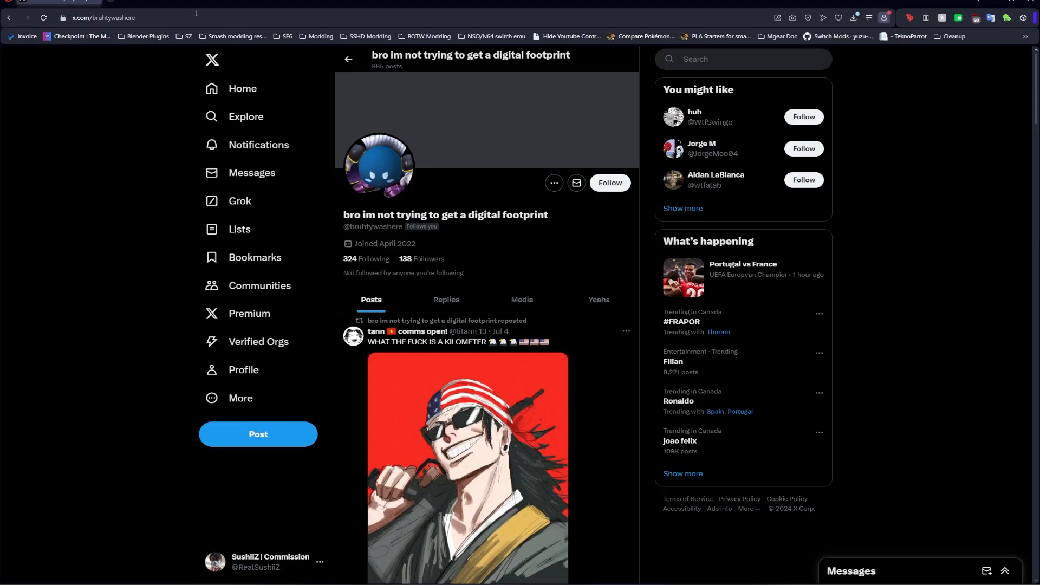
Step: Switch to the web browser and open ultimateframedata.com/smash
left_click(196, 17)
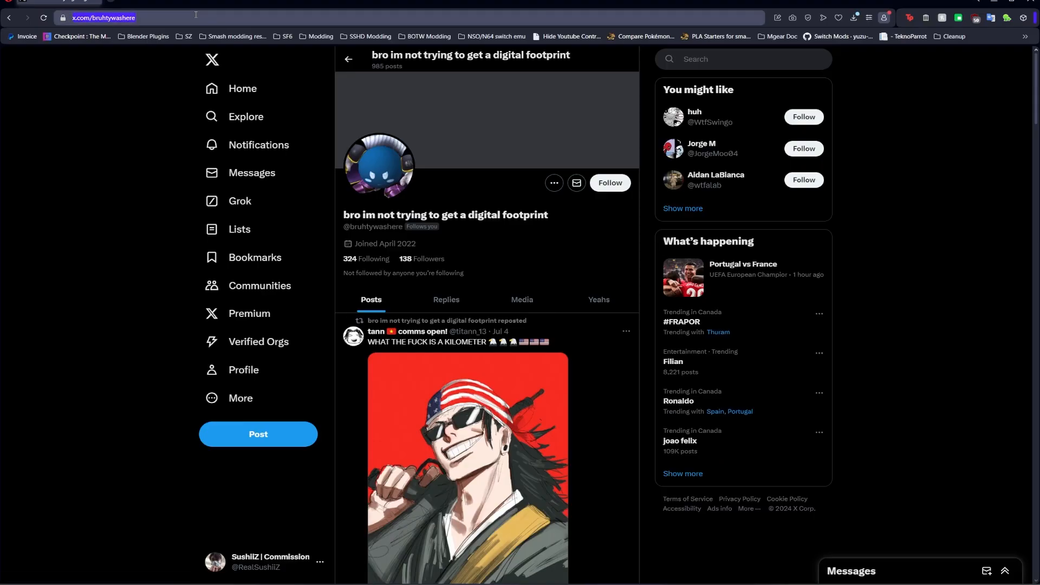
type("uot")
key("BackSpace")
key("BackSpace")
type("ltimateframedata.com/smash")
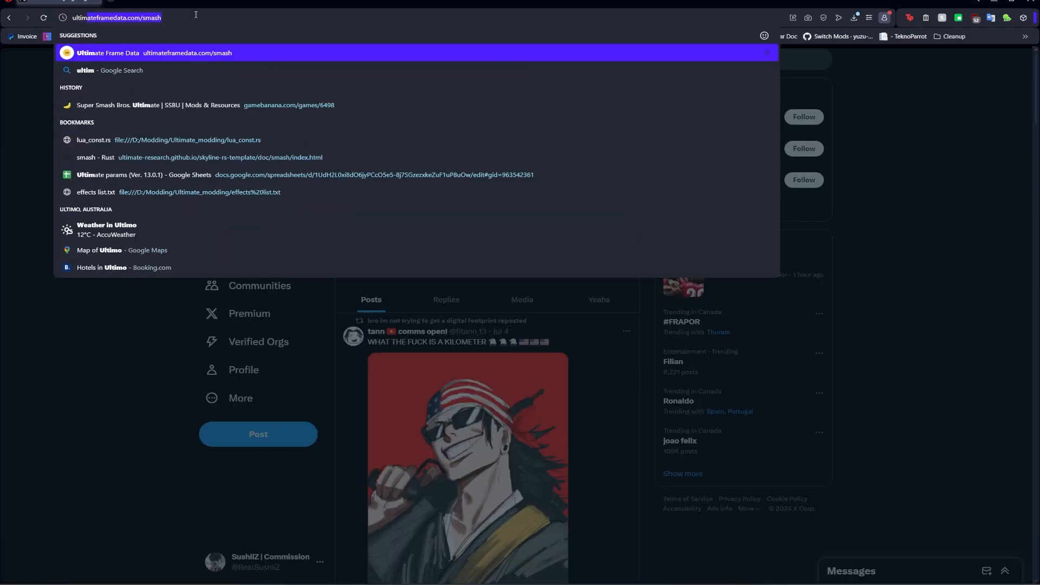
key("Return")
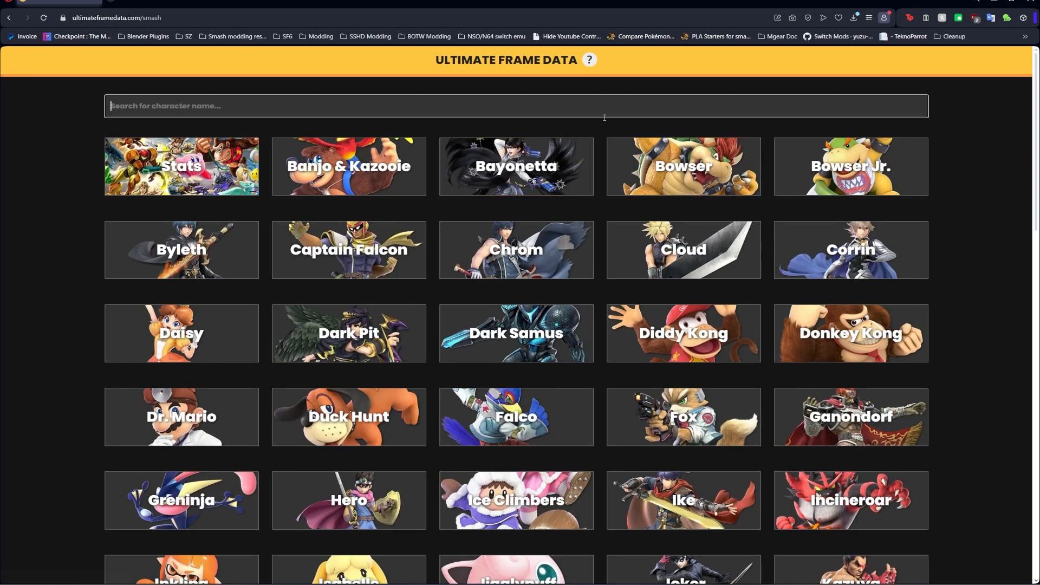
Step: Search the character list for diddy and open Diddy Kong's frame data page
type("f")
key("BackSpace")
type("dond")
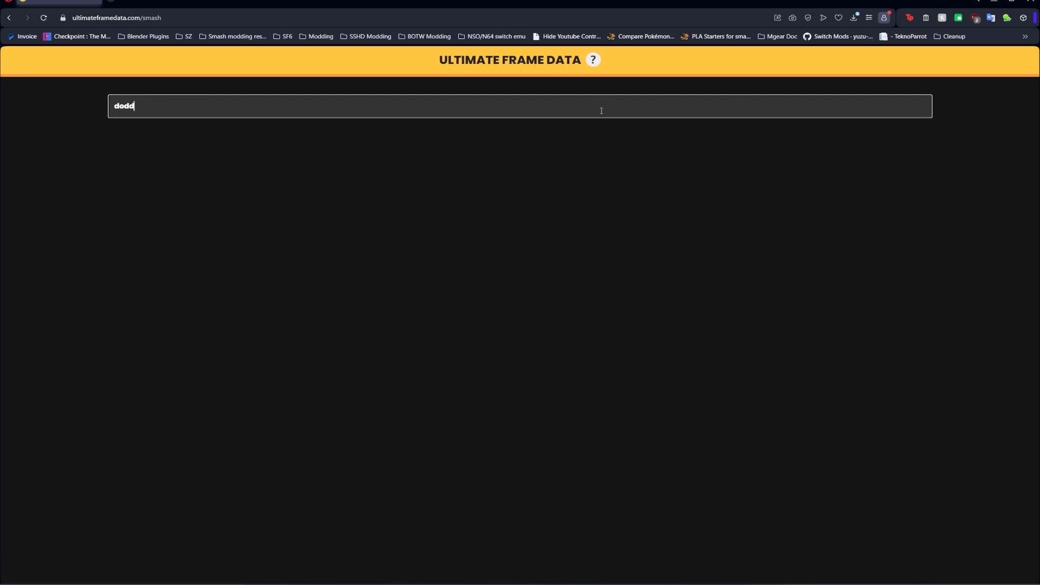
key("BackSpace")
key("BackSpace")
key("BackSpace")
type("iddy")
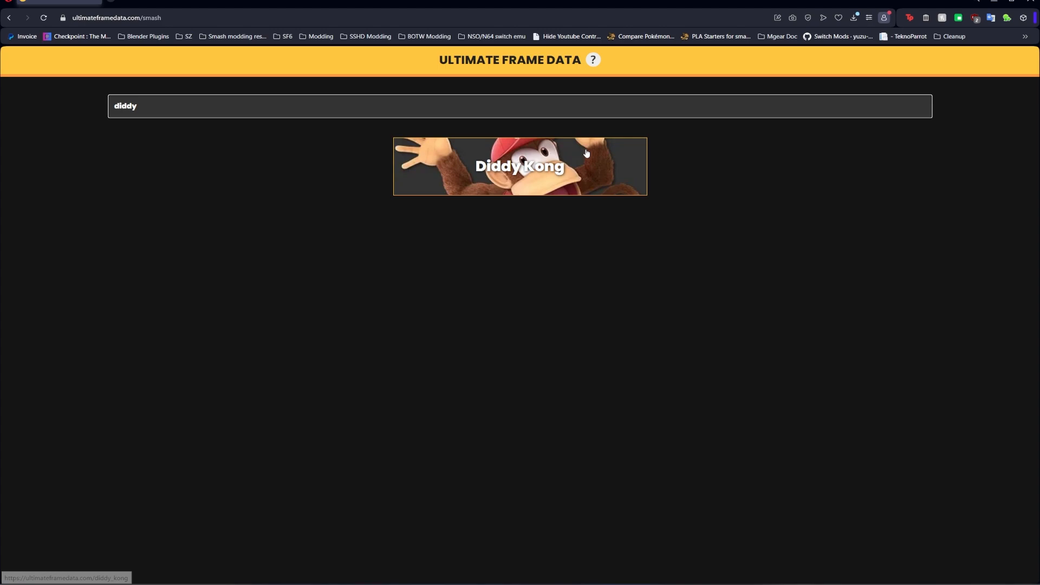
left_click(574, 147)
Step: Open the Down Tilt hitbox animation under Ground Attacks, step it forward frame by frame, and close the pop-up
scroll(667, 204, "down", 6)
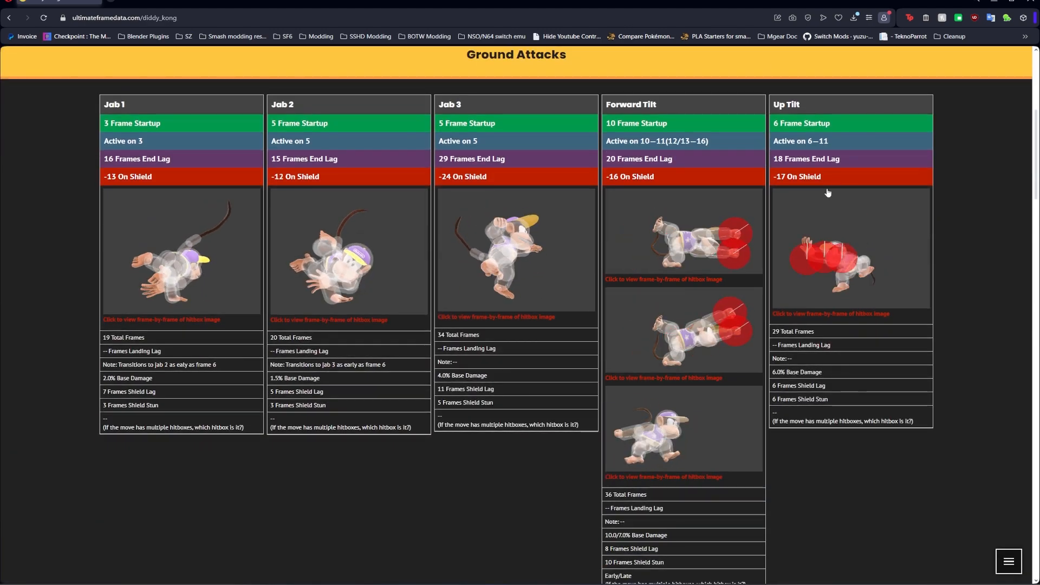
scroll(232, 223, "down", 10)
scroll(180, 241, "up", 1)
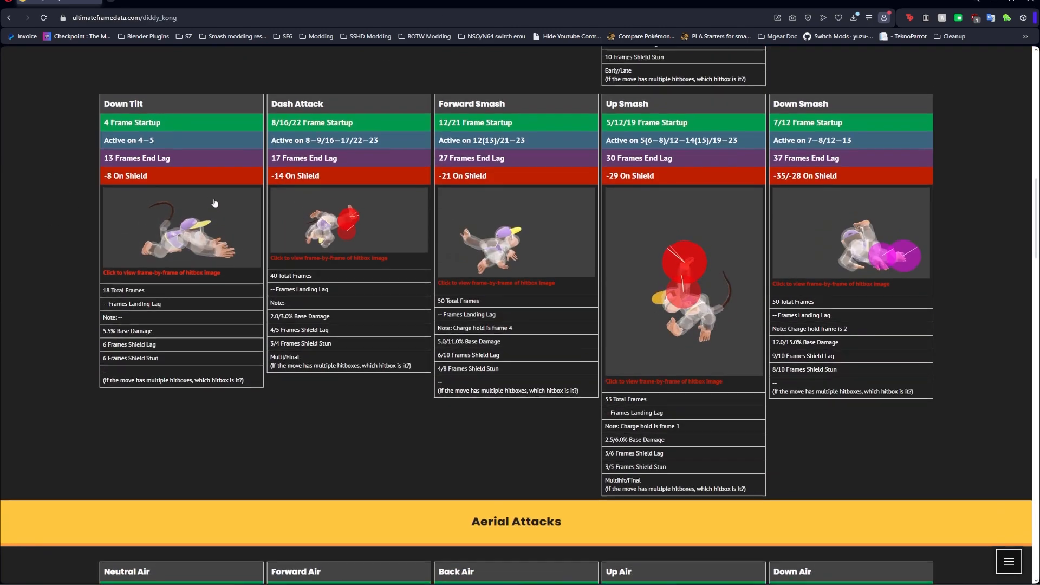
left_click(180, 240)
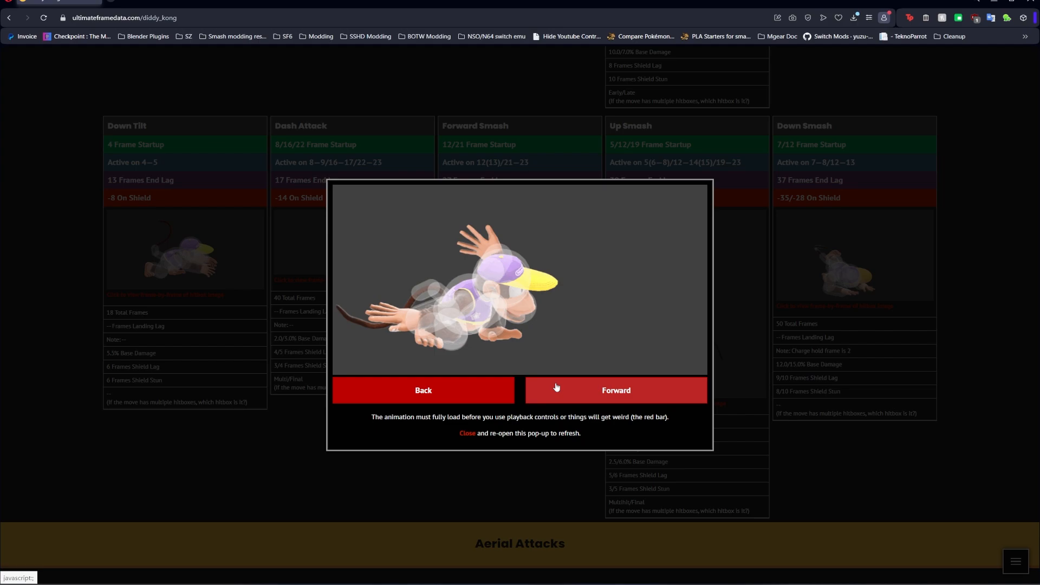
left_click(625, 390)
left_click(626, 390)
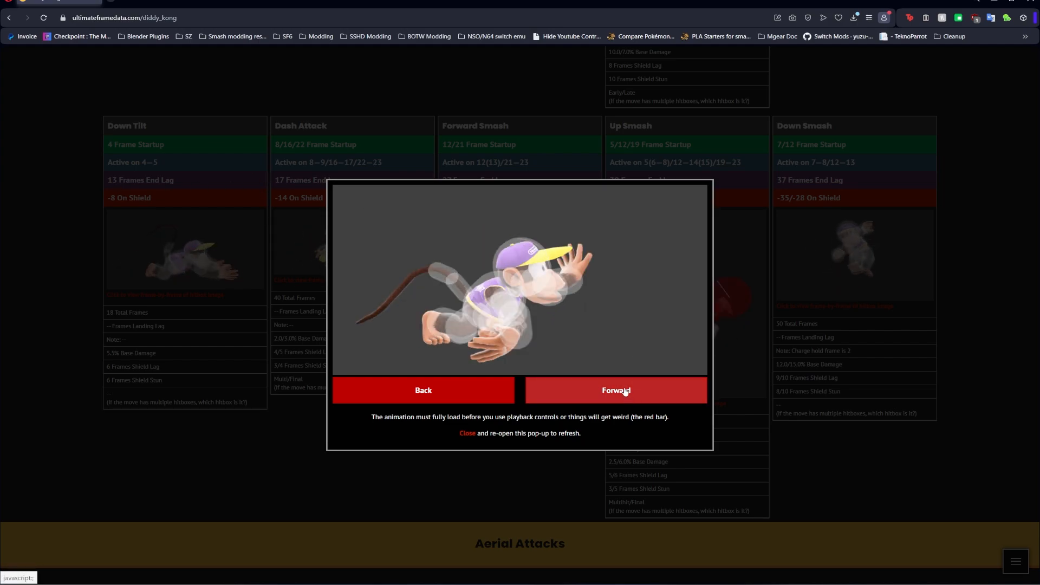
left_click(626, 390)
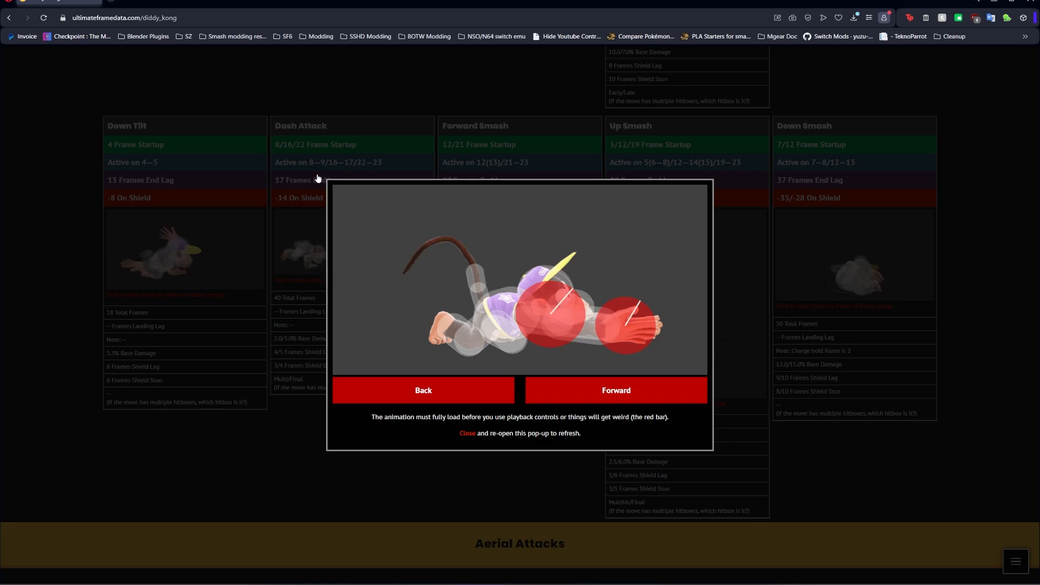
left_click(602, 391)
left_click(609, 529)
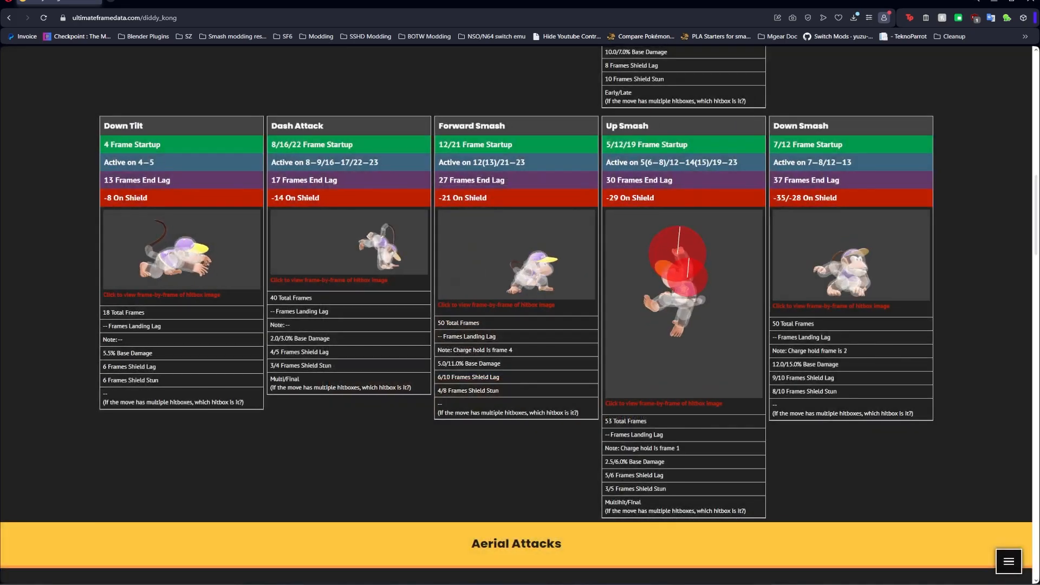
Step: Switch back to Blender and step Dixie's attack animation back and forth around frames 7 and 8, ending at frame 11, to examine the hair swing
left_click(557, 570)
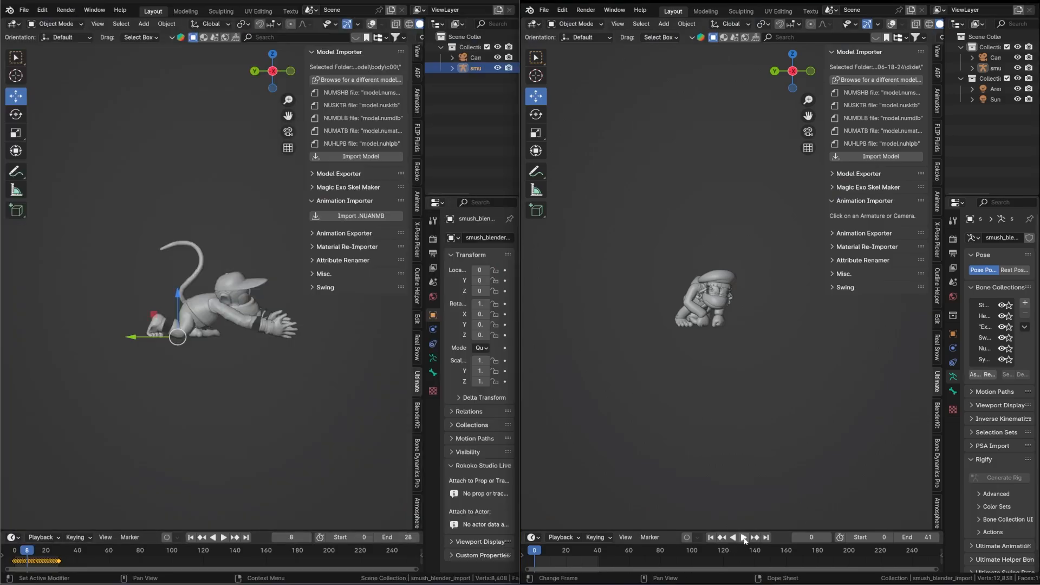
key("space")
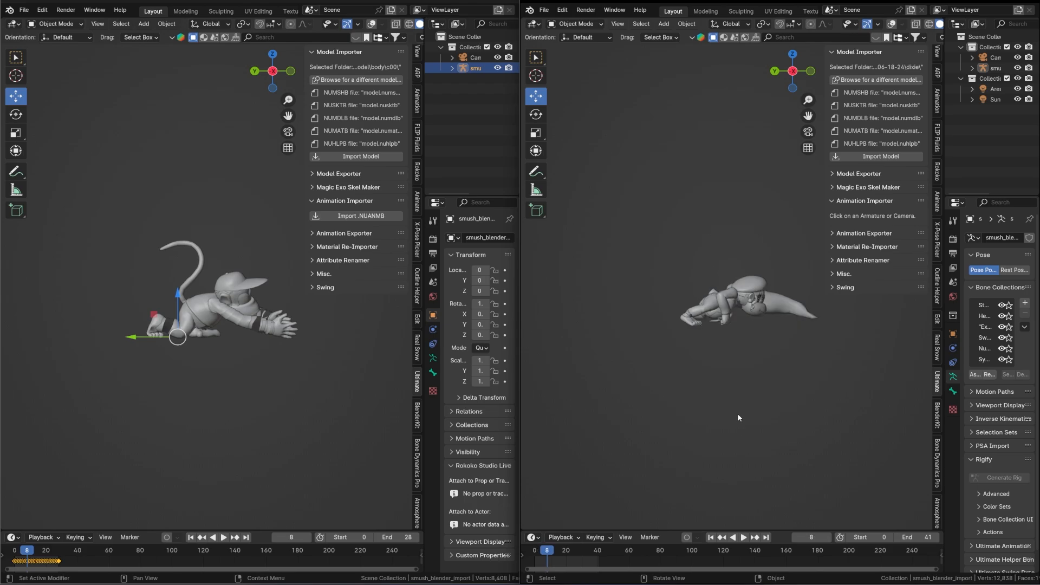
key("Right")
key("Left")
key("Left")
key("Right")
key("Left")
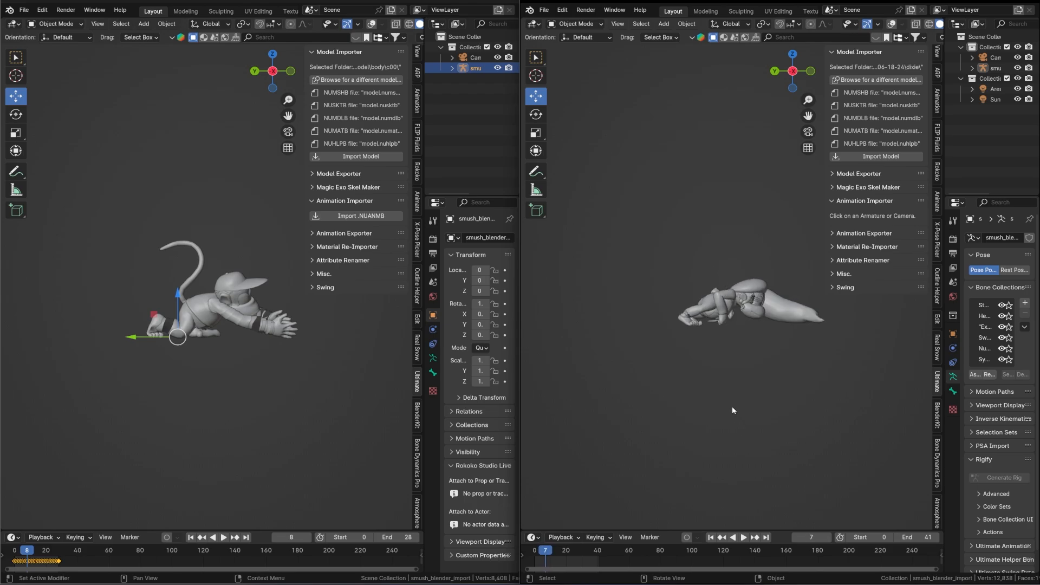
key("Left")
key("Left")
key("Left")
key("Right")
key("Right")
key("Right")
key("Right")
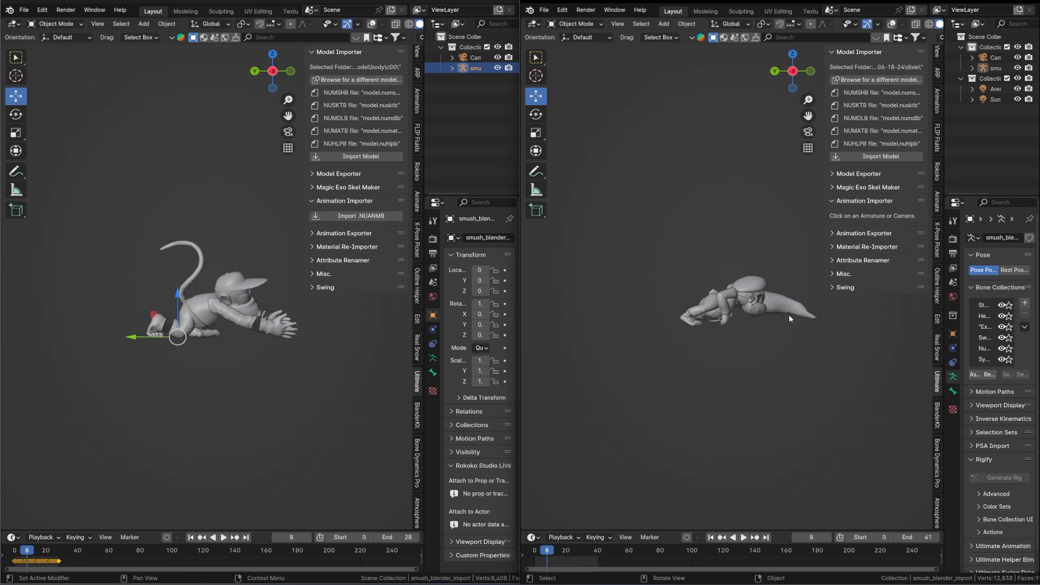
key("Right")
key("Right")
key("Right")
key("Right")
key("Left")
key("Left")
key("Left")
key("Left")
key("Left")
key("Left")
key("Right")
key("Right")
key("Left")
key("Right")
key("Left")
key("Left")
key("Left")
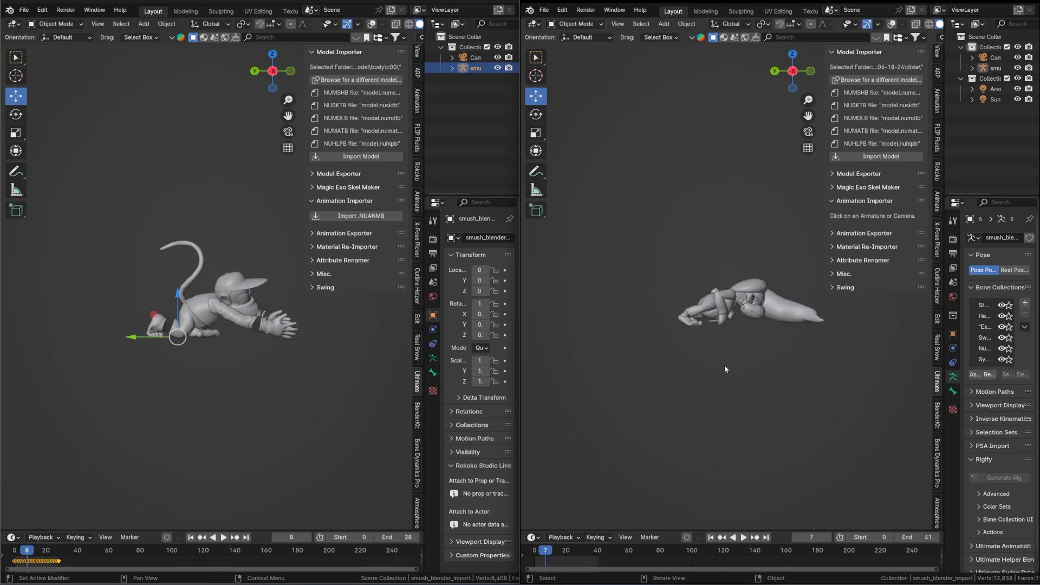
key("Right")
key("Right")
key("Right")
key("Right")
key("Left")
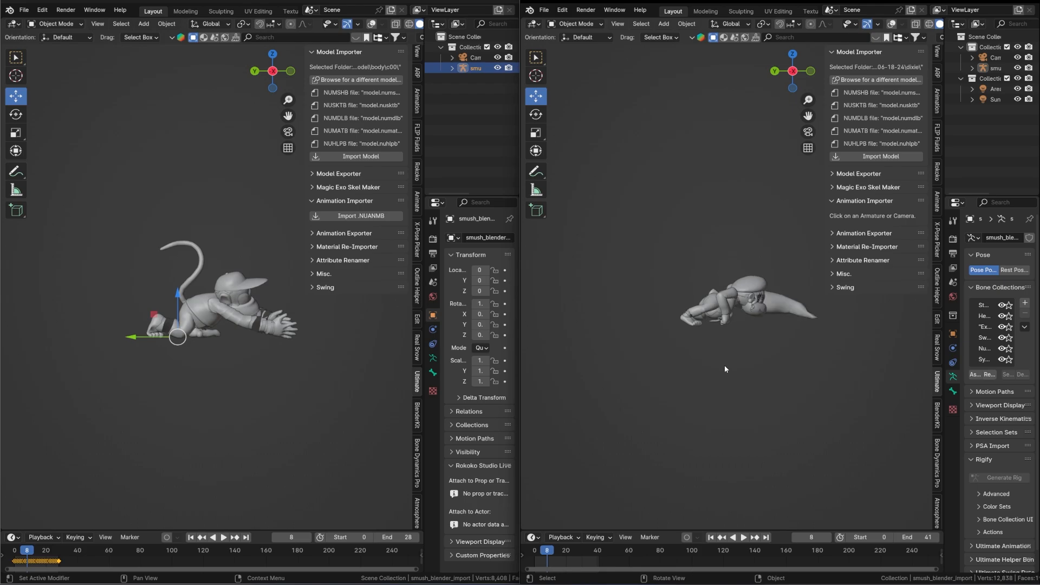
key("Right")
key("Right")
key("Right")
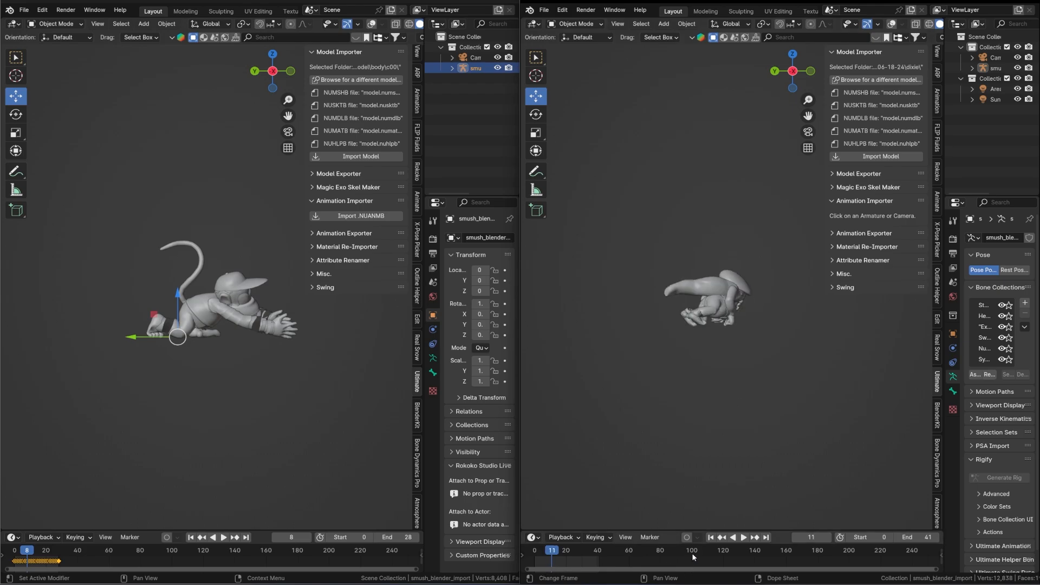
Step: Return Dixie's animation to frame 0 and switch her window to the Animation workspace
key("shift+Left")
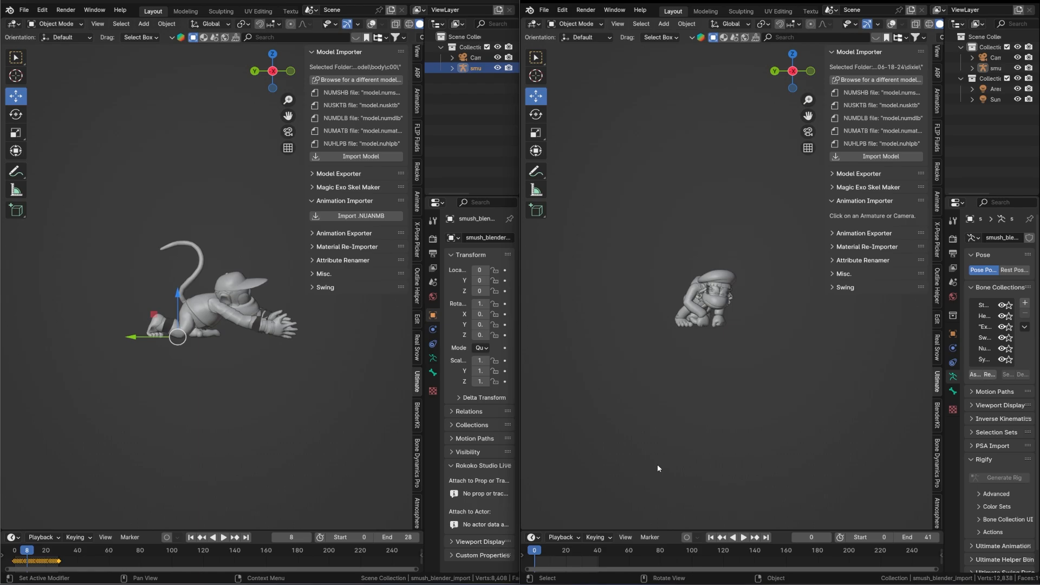
scroll(734, 13, "down", 5)
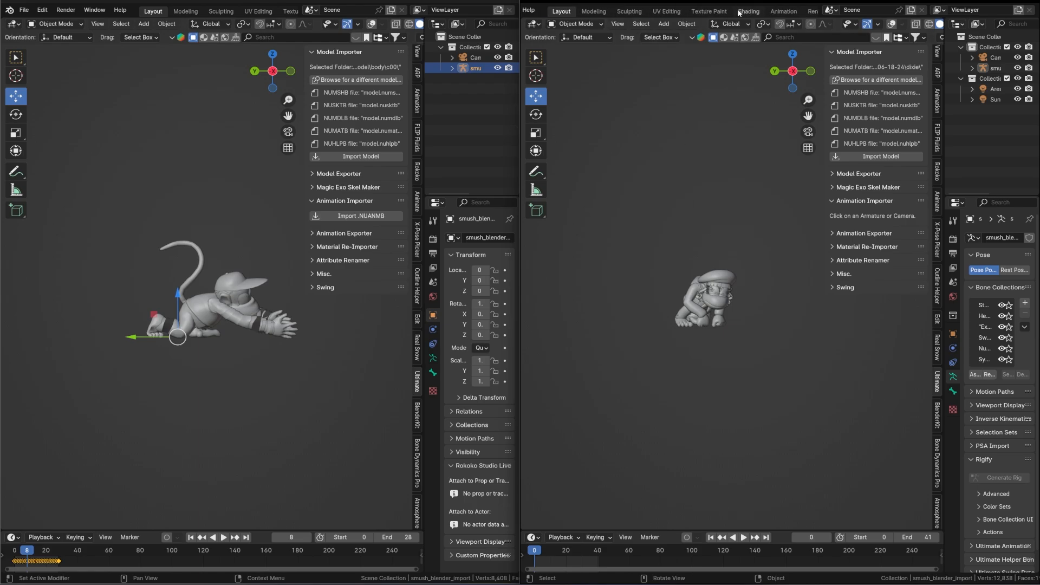
left_click(784, 12)
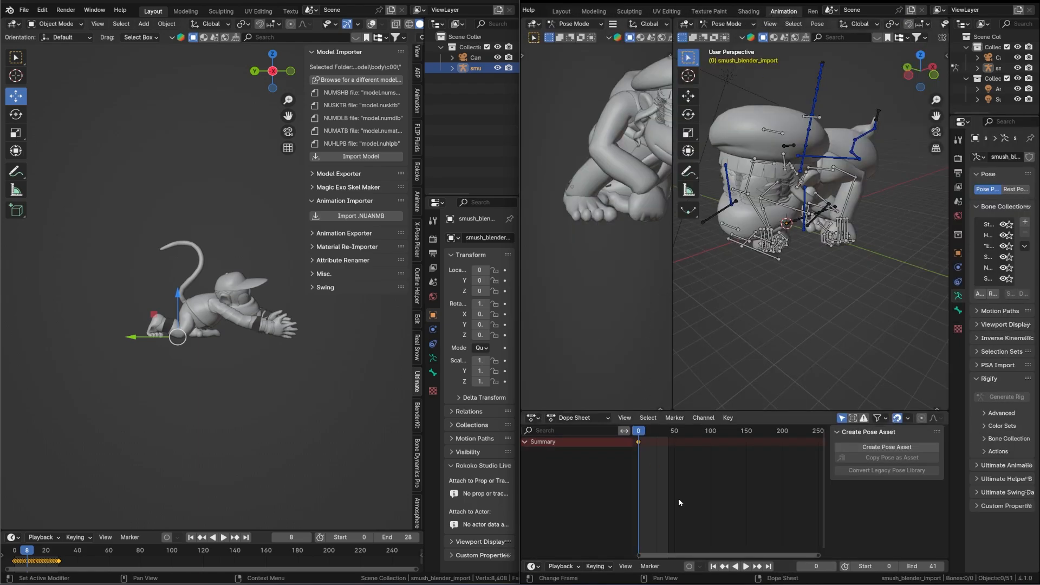
Step: Show all of Dixie's channels in the Dope Sheet instead of only selected ones, and expand then collapse the smush_blender_import action
scroll(678, 499, "down", 10)
scroll(674, 490, "up", 10)
mouse_move(672, 490)
middle_mouse_down()
mouse_move(759, 493)
mouse_move(684, 488)
middle_mouse_up()
scroll(727, 494, "up", 8)
left_click(846, 418)
scroll(685, 490, "down", 6)
scroll(685, 489, "up", 6)
left_click(529, 461)
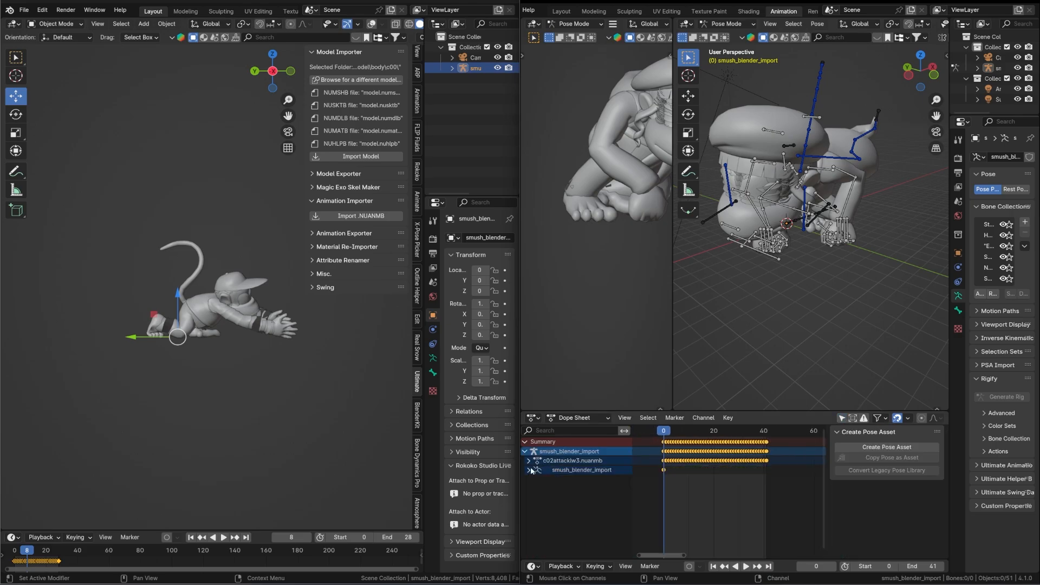
left_click(529, 470)
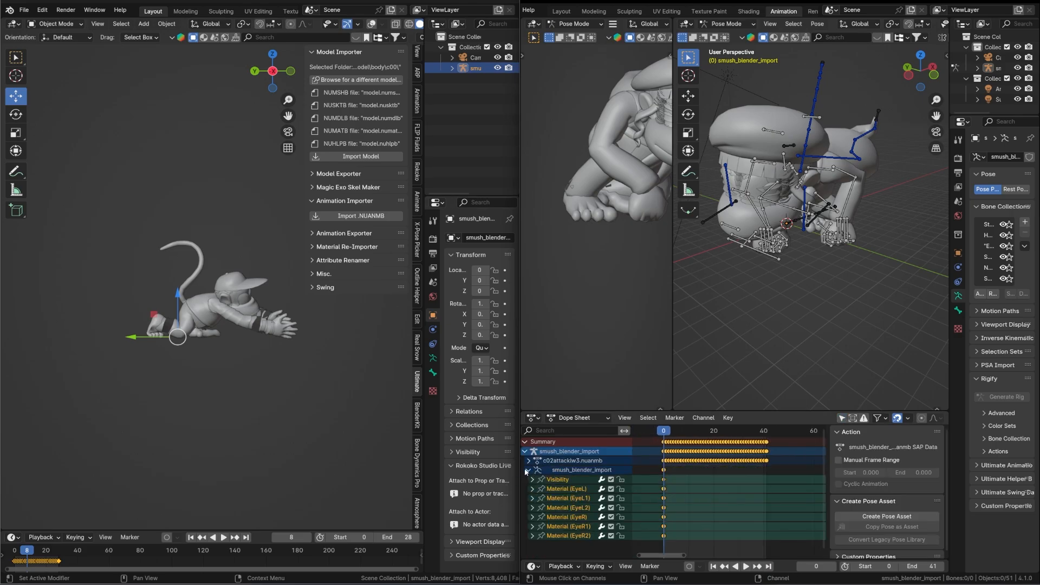
left_click(529, 470)
Step: Widen Dixie's posing viewport and set it to the back orthographic view
middle_click_drag(826, 113, 684, 228)
left_click_drag(672, 230, 563, 230)
middle_click_drag(737, 229, 772, 235)
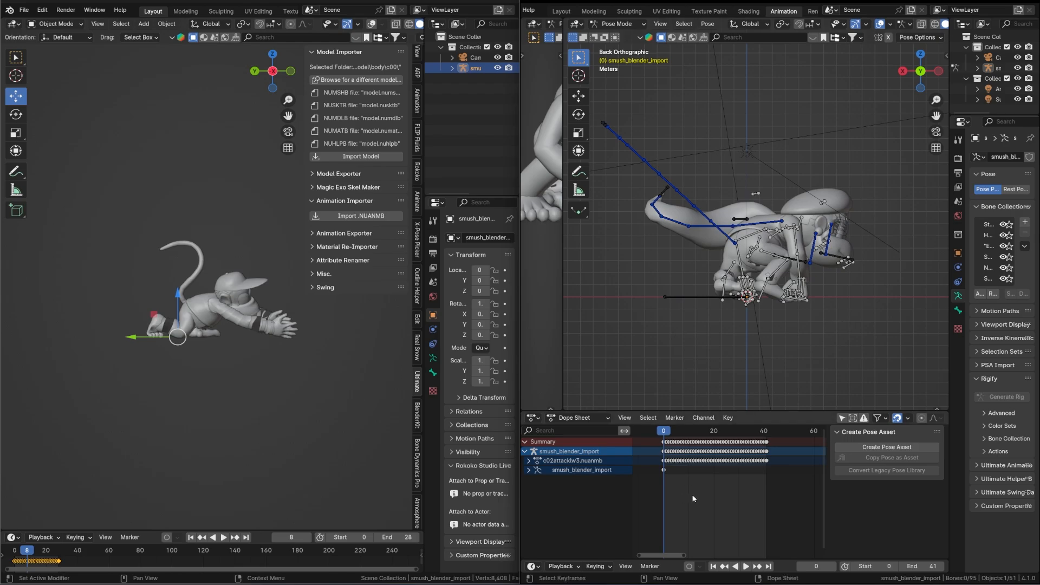
scroll(694, 499, "up", 3)
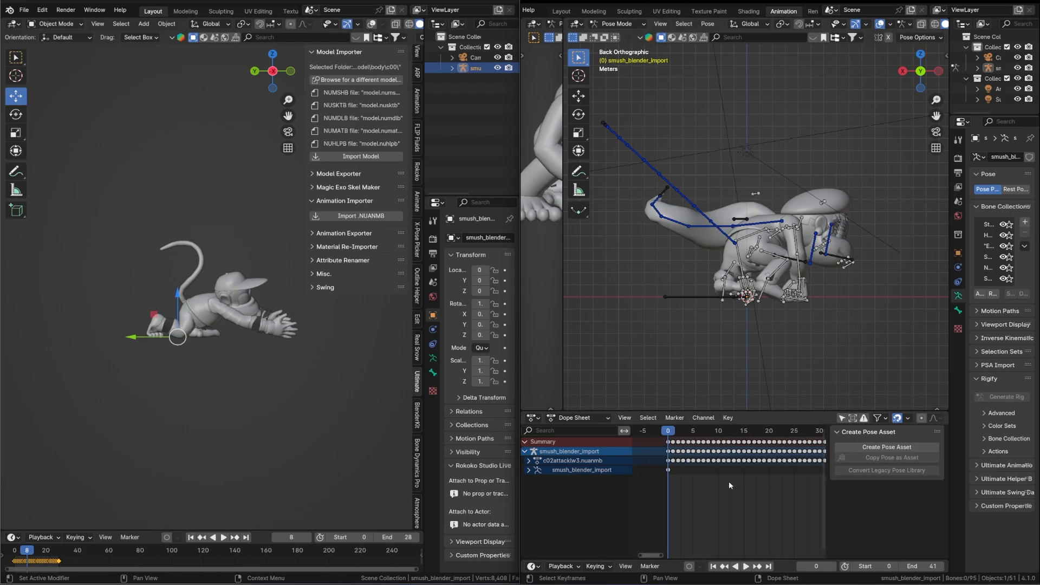
Step: Step Dixie's animation through its first seven frames and back, switching to the left orthographic view, ending at frame 6
key("Right")
key("Right")
key("Right")
key("Right")
key("Right")
key("Right")
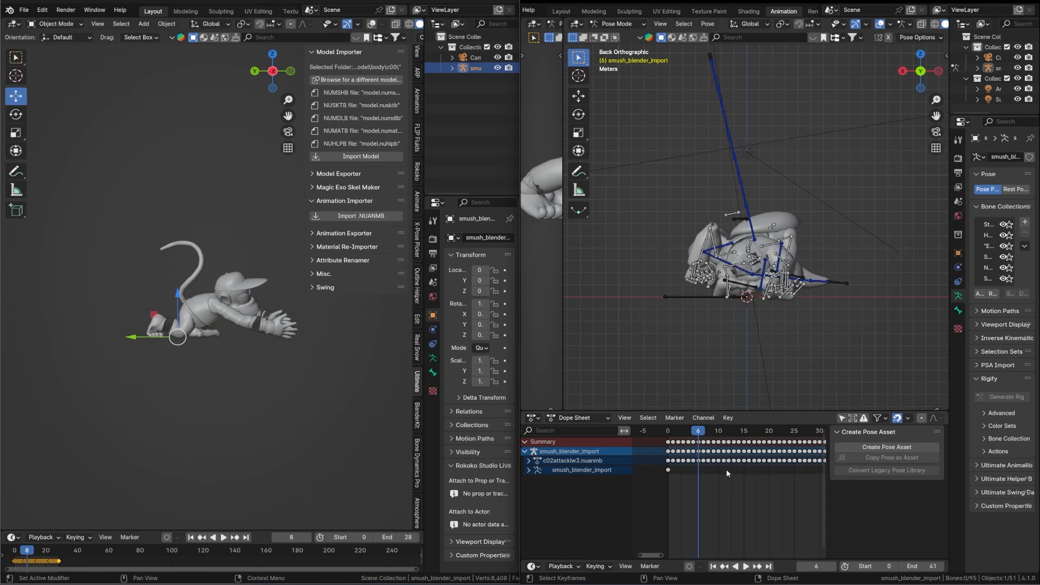
key("Right")
key("ctrl+KP_3")
scroll(734, 387, "up", 1)
scroll(779, 322, "down", 1)
key("Left")
key("Left")
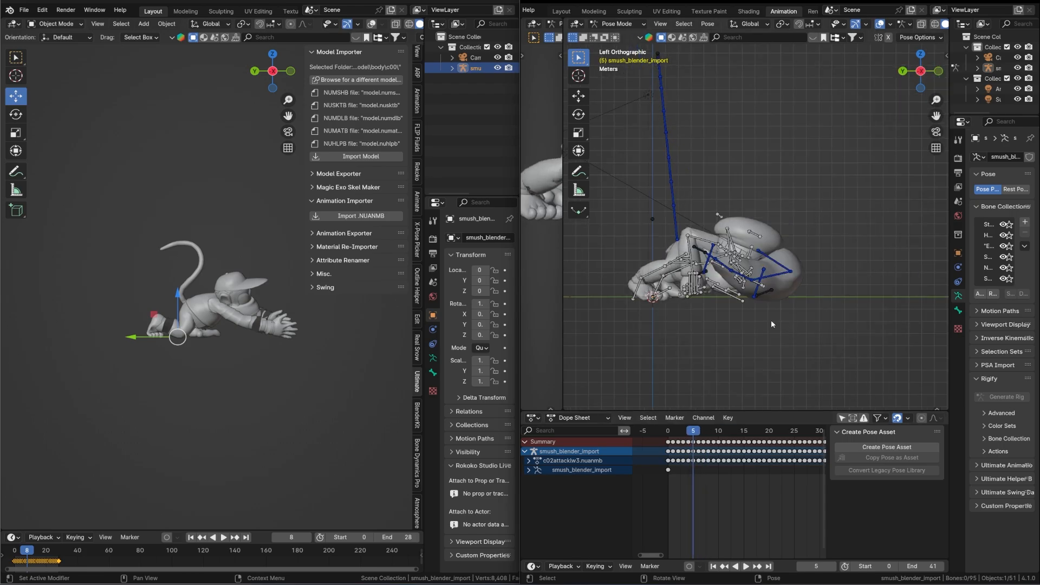
key("Left")
key("Right")
key("Right")
Step: Select Dixie's keyframes from frame 0 to 6 and return her animation to frame 0
scroll(691, 488, "up", 3)
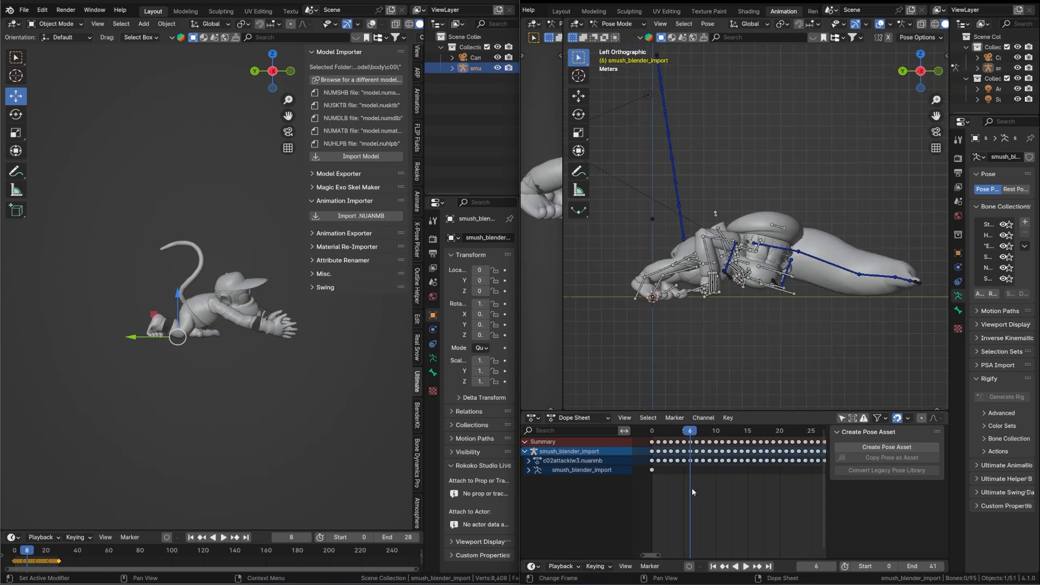
left_click_drag(653, 485, 727, 428)
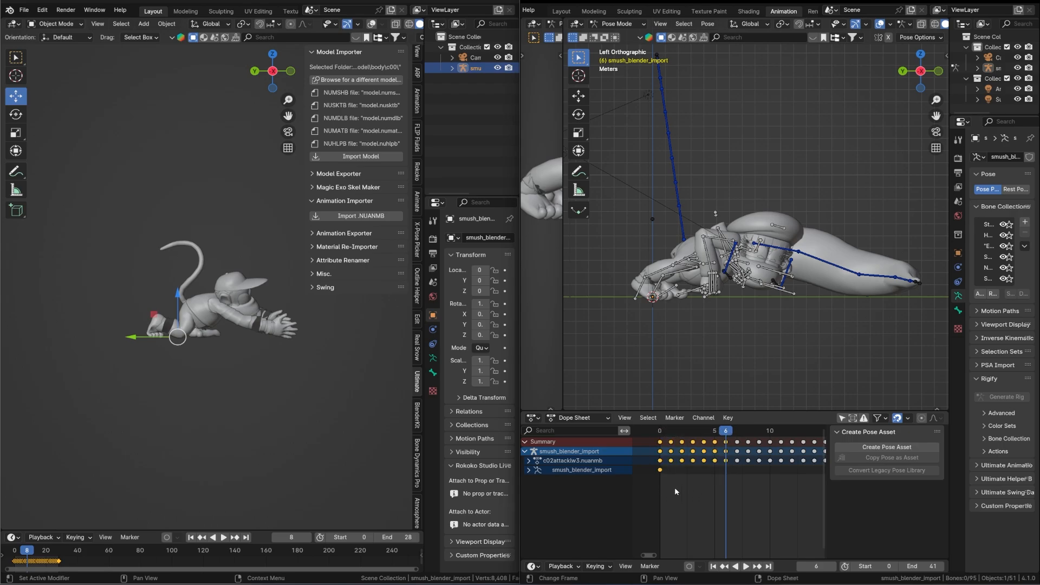
left_click(660, 431)
Step: Find and launch Keyviz
key("super")
type("keyviz")
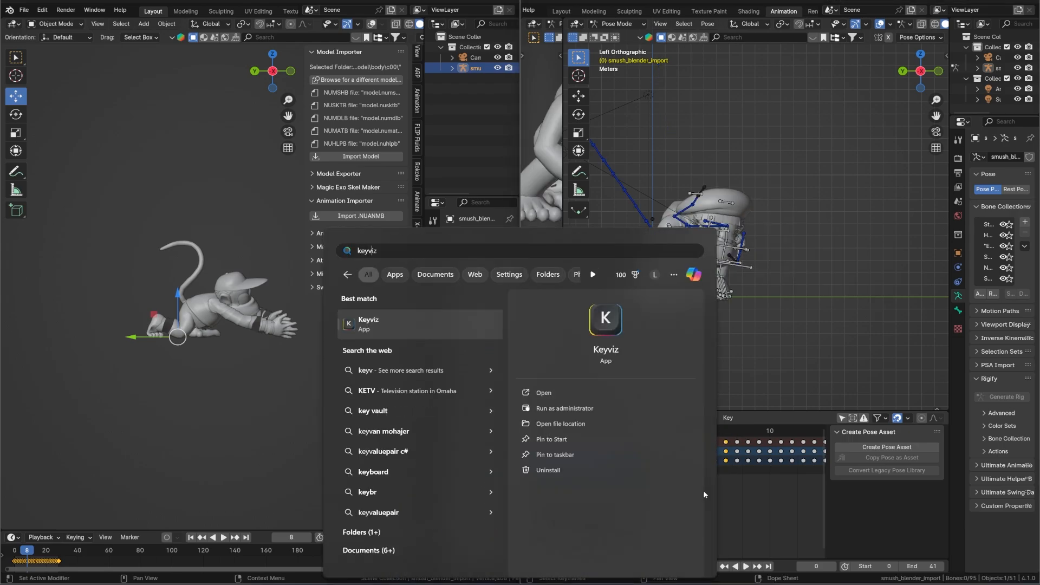
key("Return")
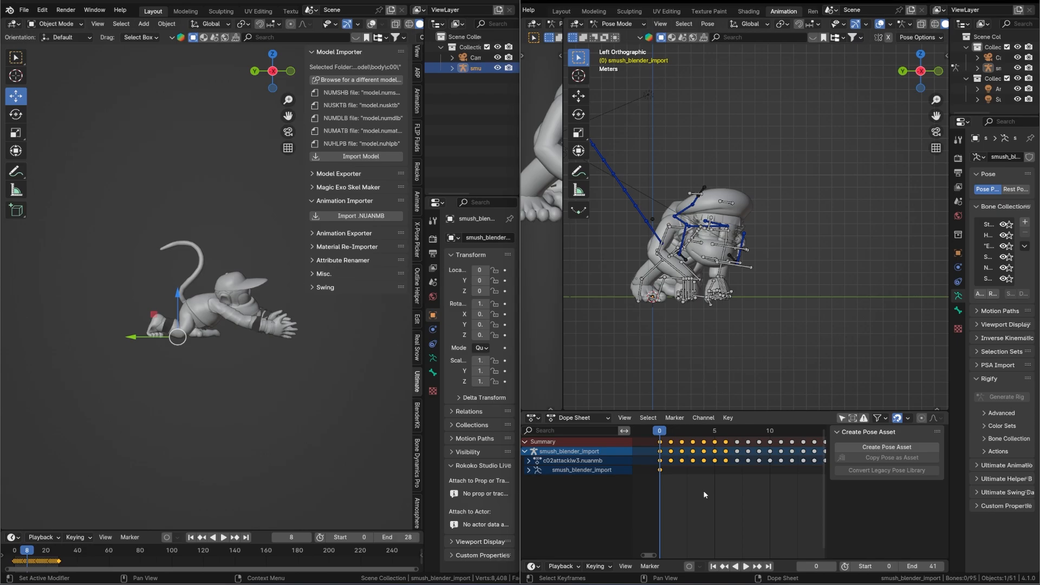
Step: Try scaling Dixie's keyframes from frame 0 to 6 by 0.5, and step through the shortened section up to frame 3
left_click_drag(654, 491, 725, 442)
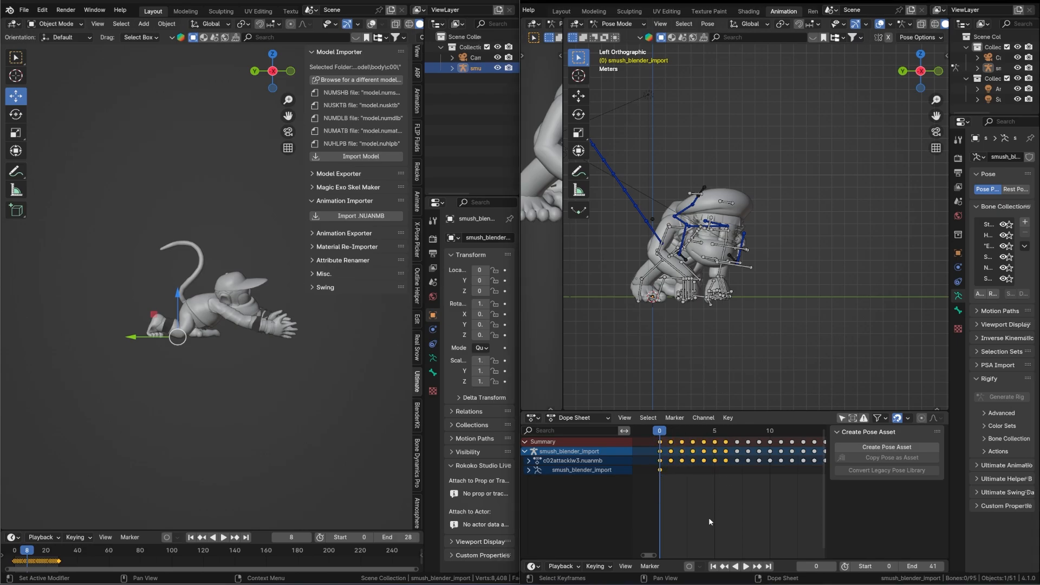
type("s.5")
key("Return")
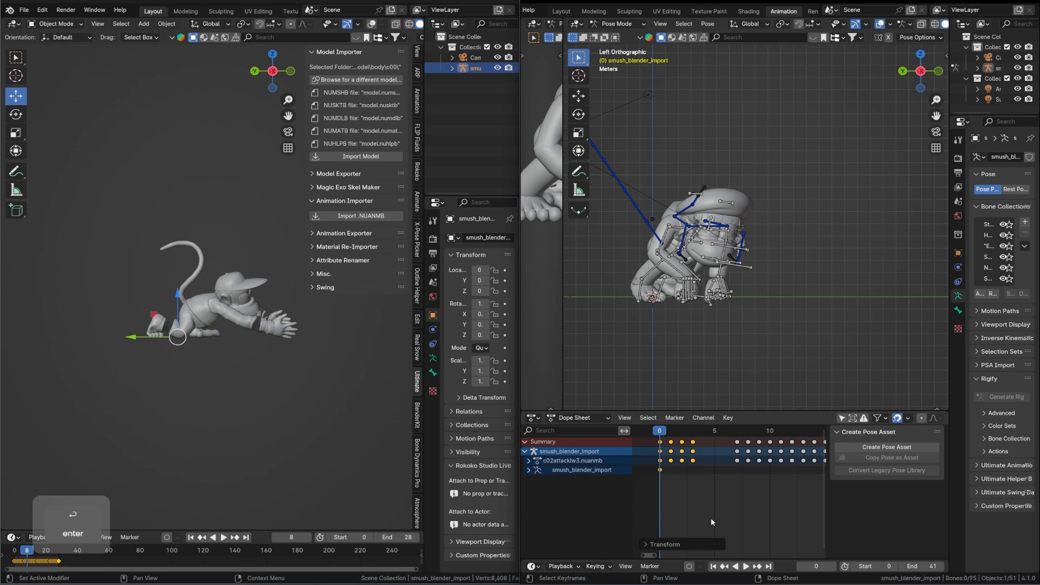
key("Right")
key("Right")
key("Right")
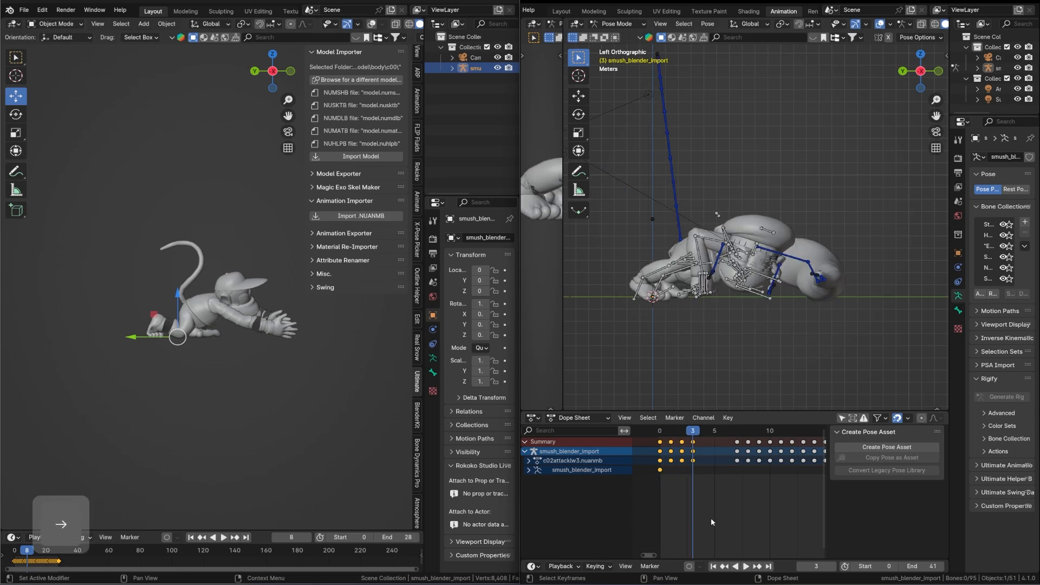
key("Left")
key("Left")
key("ctrl+z")
key("ctrl+shift+z")
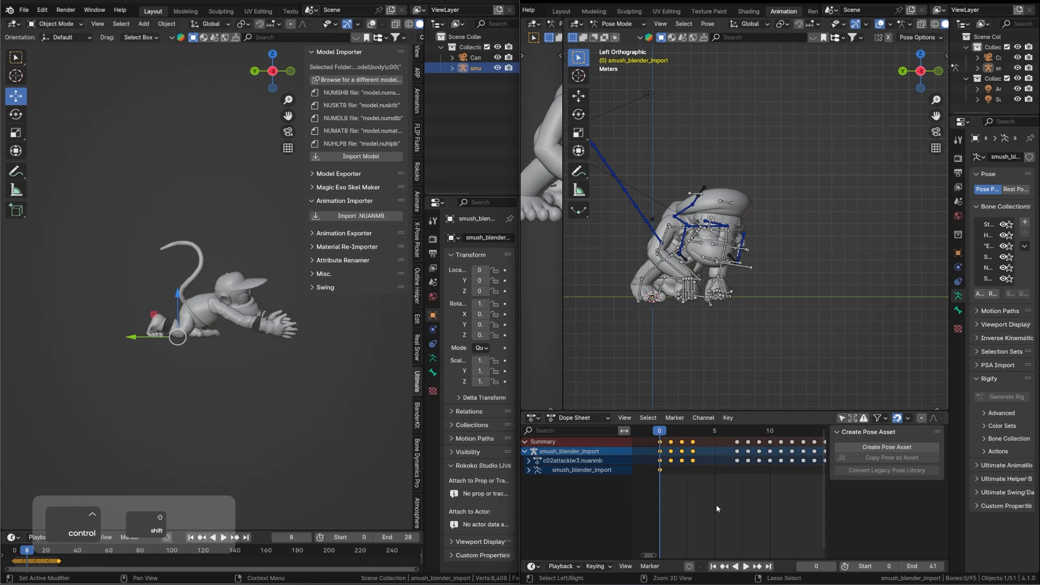
Step: Try moving all remaining keyframes after the scaled section three frames earlier so they start at frame 4, and play the animation
scroll(716, 505, "down", 5)
scroll(746, 496, "down", 3)
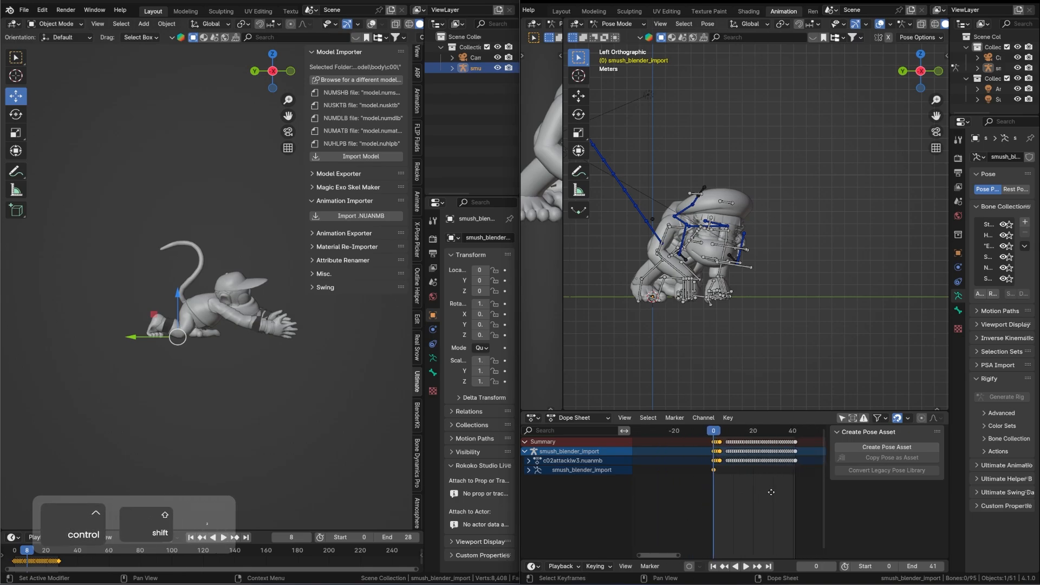
left_click_drag(791, 493, 695, 432)
scroll(688, 470, "up", 8)
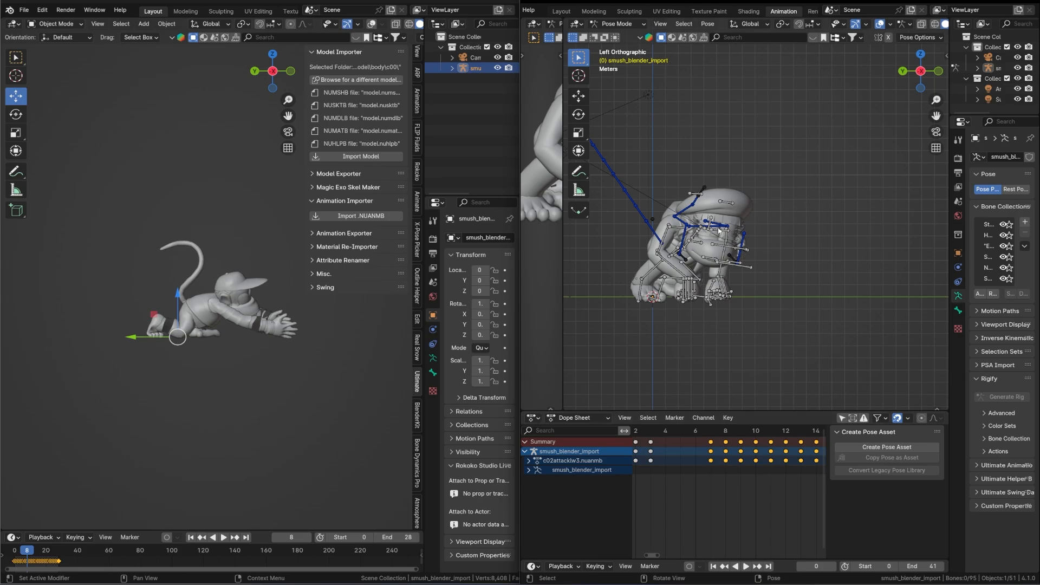
scroll(703, 525, "up", 3, "ctrl")
key("g")
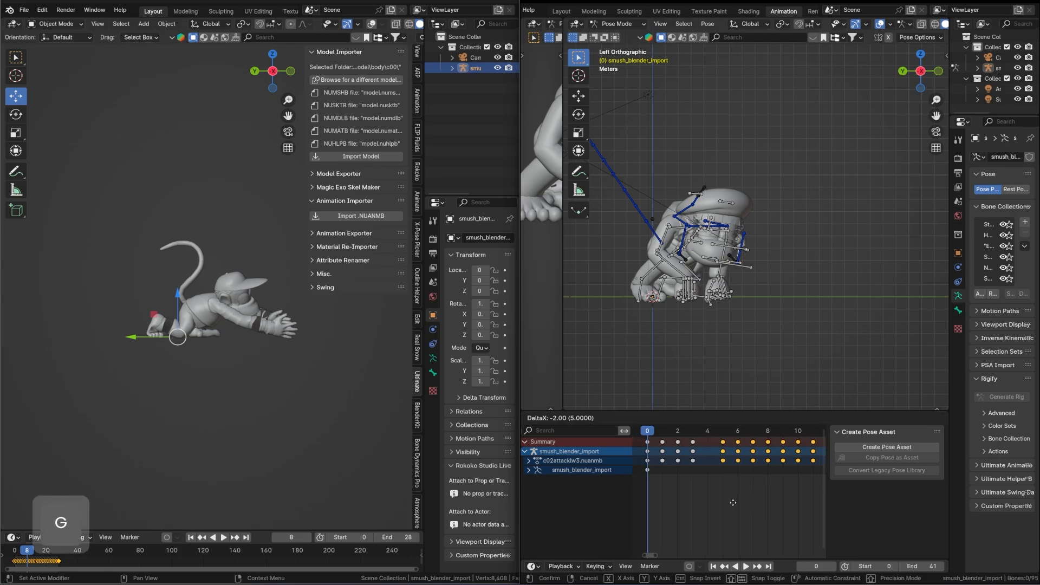
left_click(714, 502)
key("space")
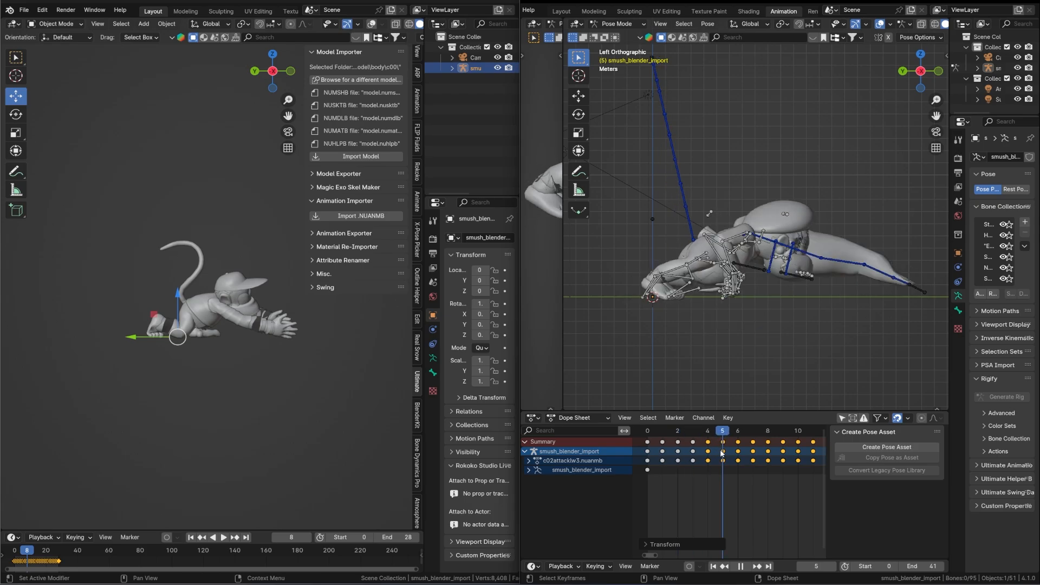
key("space")
Step: Try shifting the selected keyframes one more frame earlier to start at frame 3, and play the animation from frame 0
key("g")
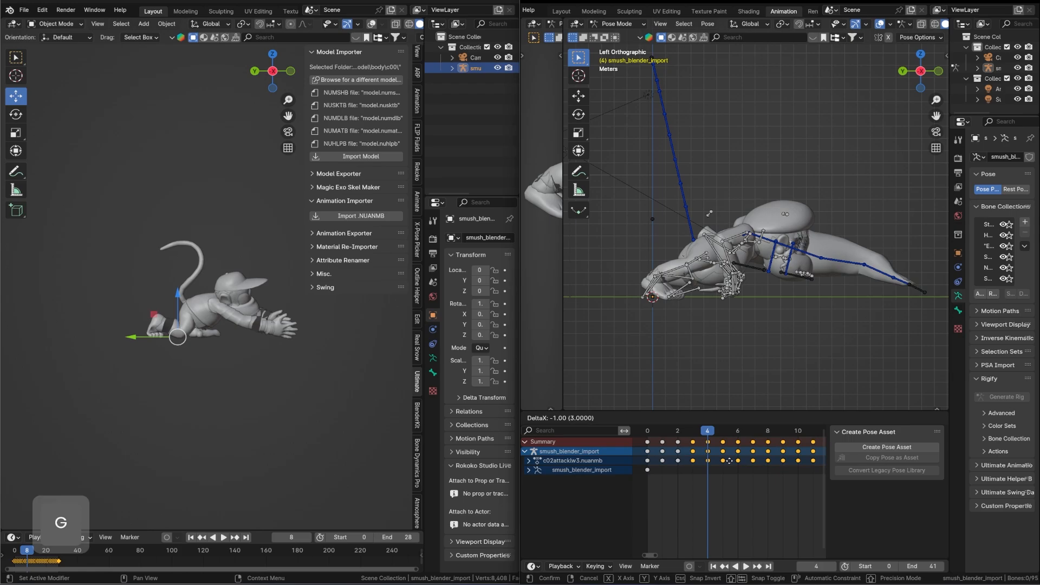
left_click(729, 467)
scroll(730, 470, "down", 8)
scroll(692, 462, "up", 9)
left_click(673, 433)
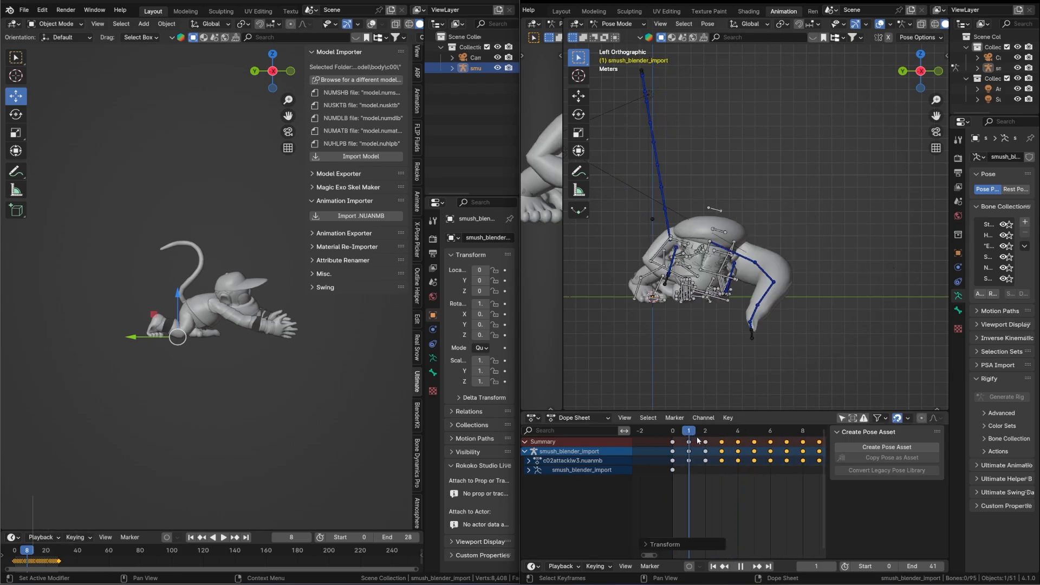
key("space")
key("space")
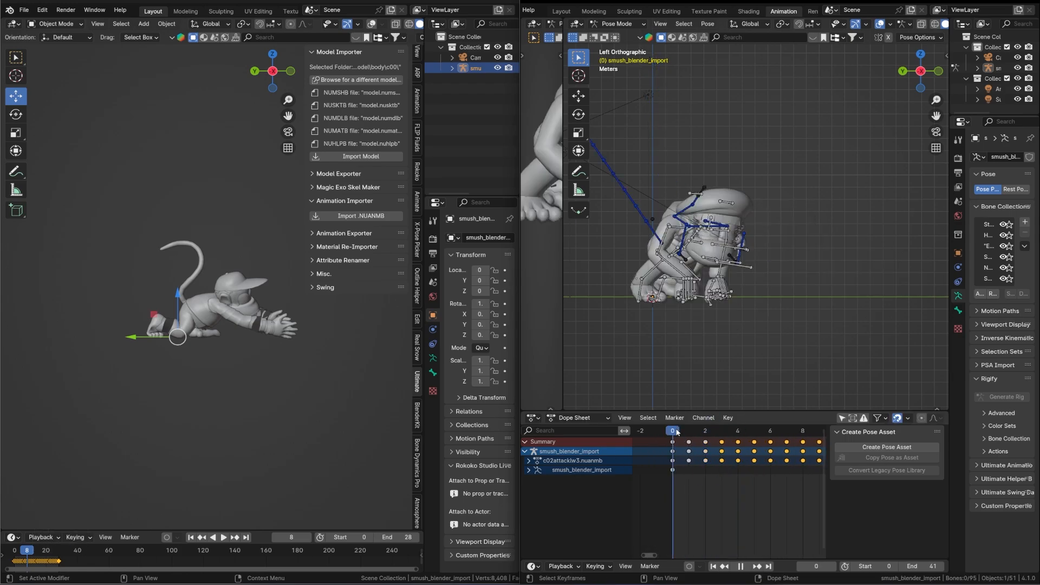
Step: Stop playback and undo the keyframe shifts and the scaling
key("space")
key("ctrl+z")
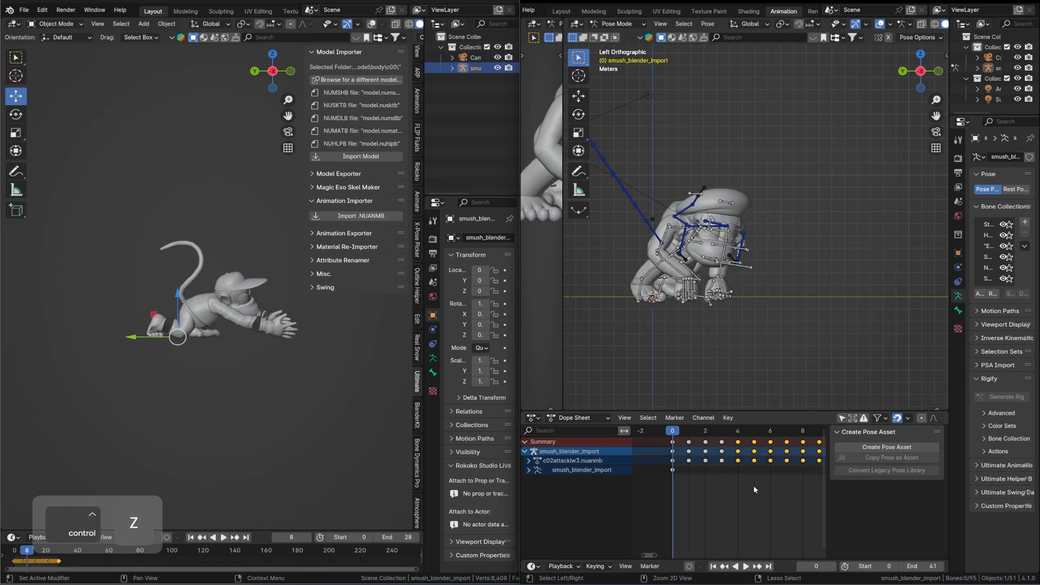
key("ctrl+z")
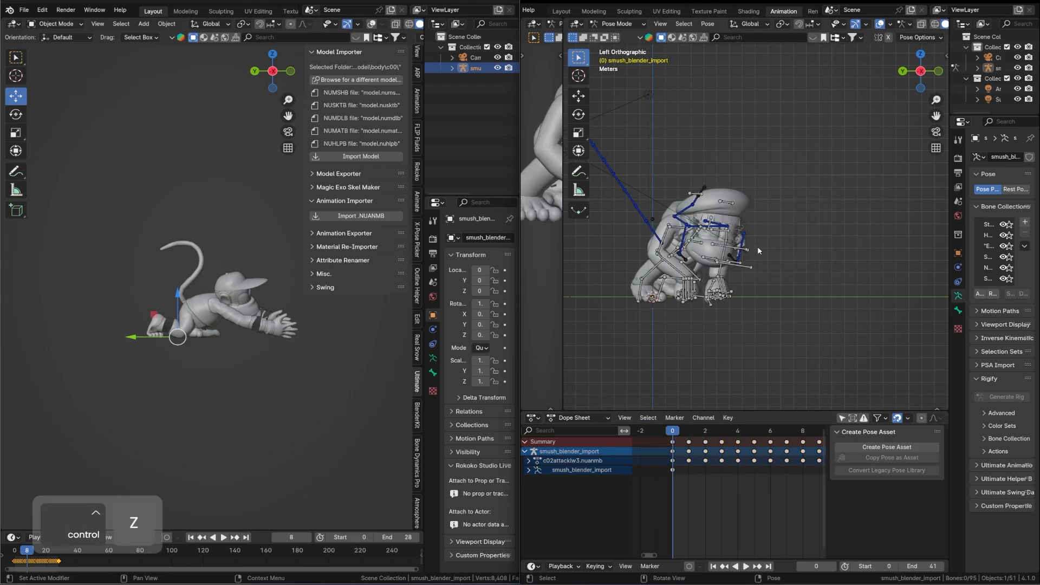
Step: Insert Whole Character keyframes for Dixie on each frame from 0 to 4
key("i")
left_click(753, 268)
key("Right")
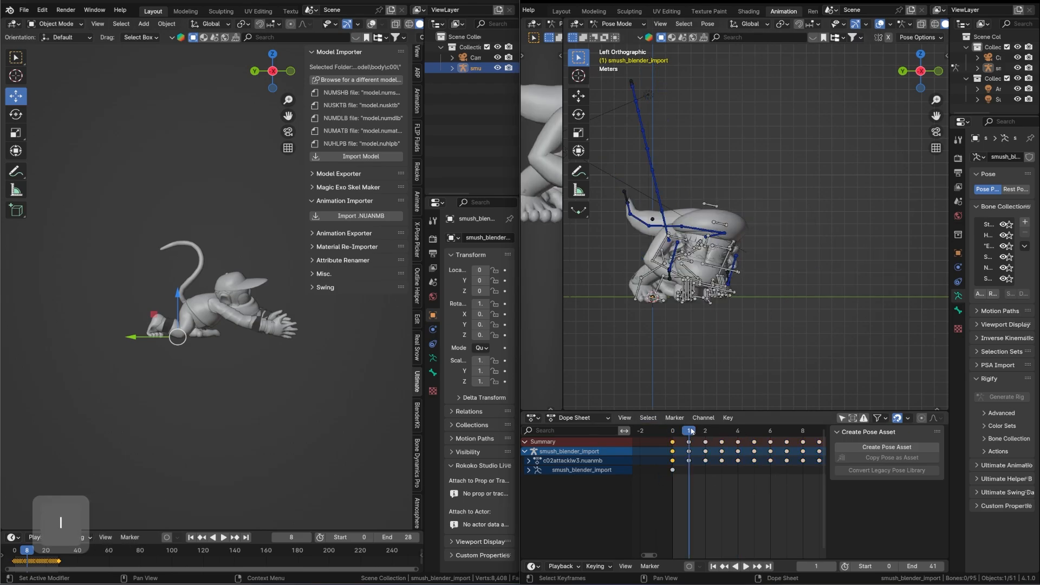
key("Right")
key("i")
left_click(765, 343)
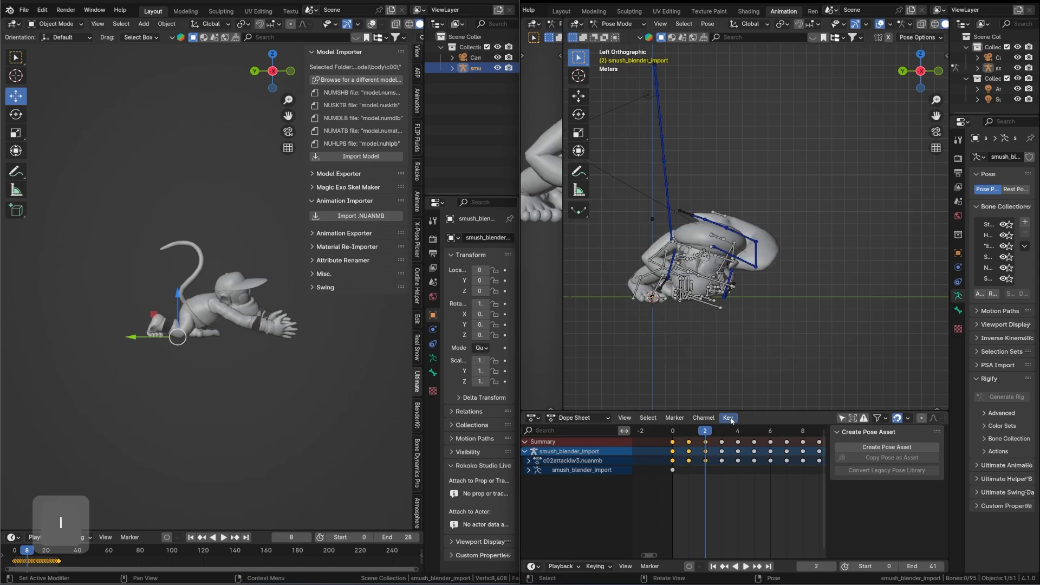
key("Right")
key("i")
left_click(751, 369)
key("Right")
key("i")
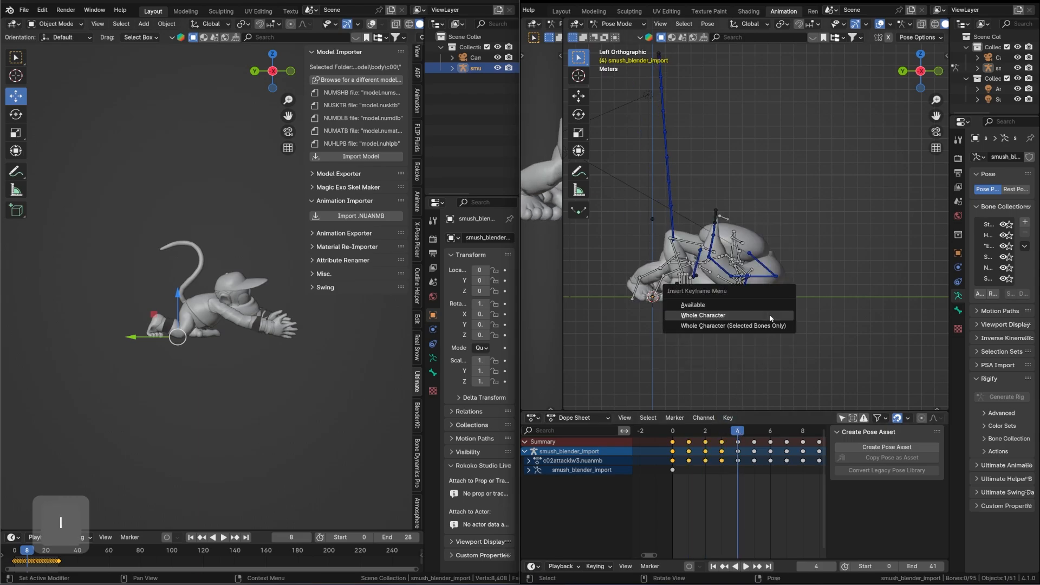
left_click(731, 316)
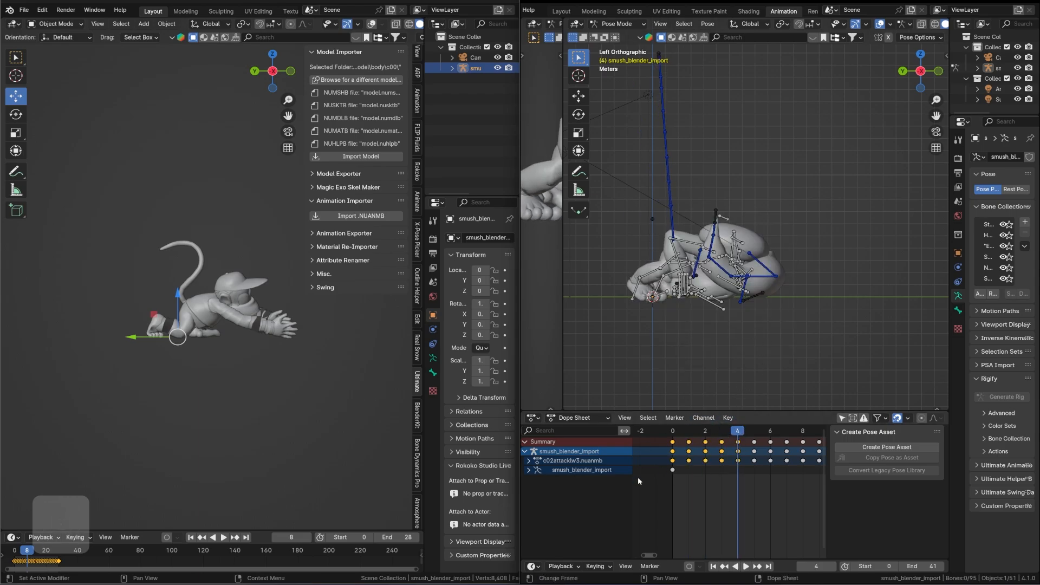
Step: Play Dixie's animation from frame 0 to review its opening frames
left_click(674, 436)
key("space")
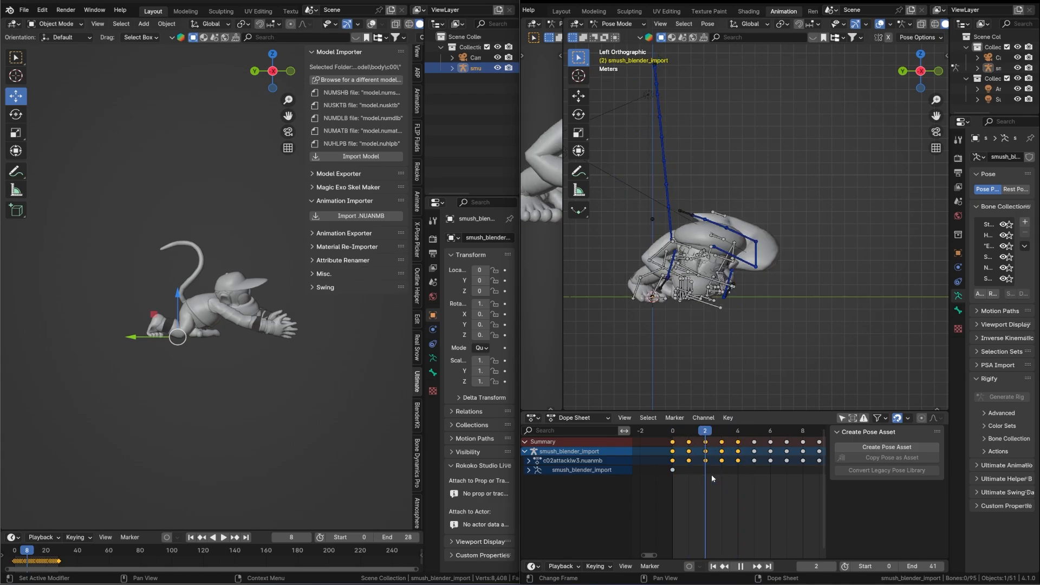
scroll(695, 475, "up", 1)
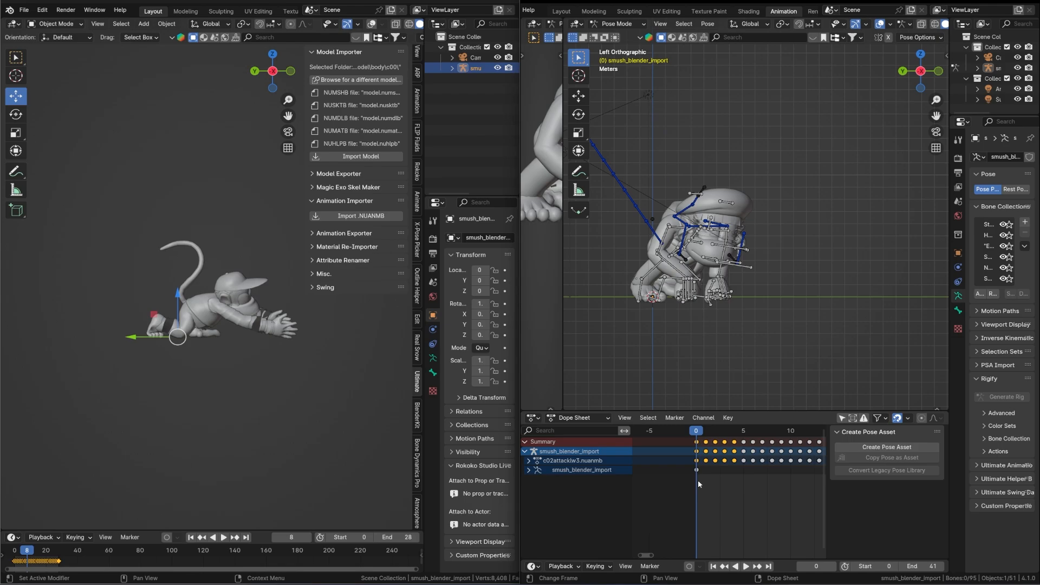
Step: Return Diddy's animation to frame 0 and move all of Dixie's keyframes one frame earlier
key("a")
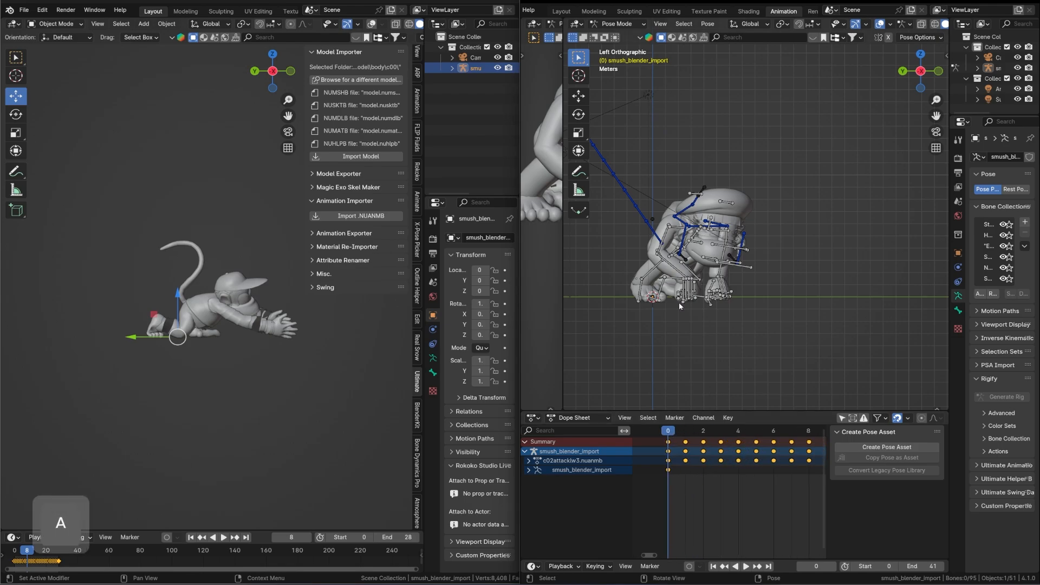
left_click(190, 536)
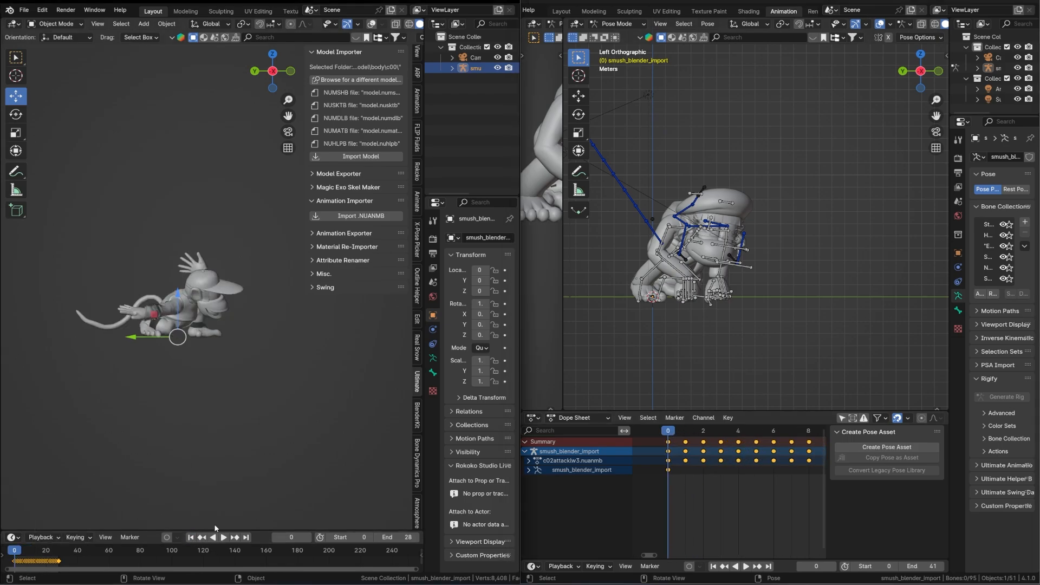
key("space")
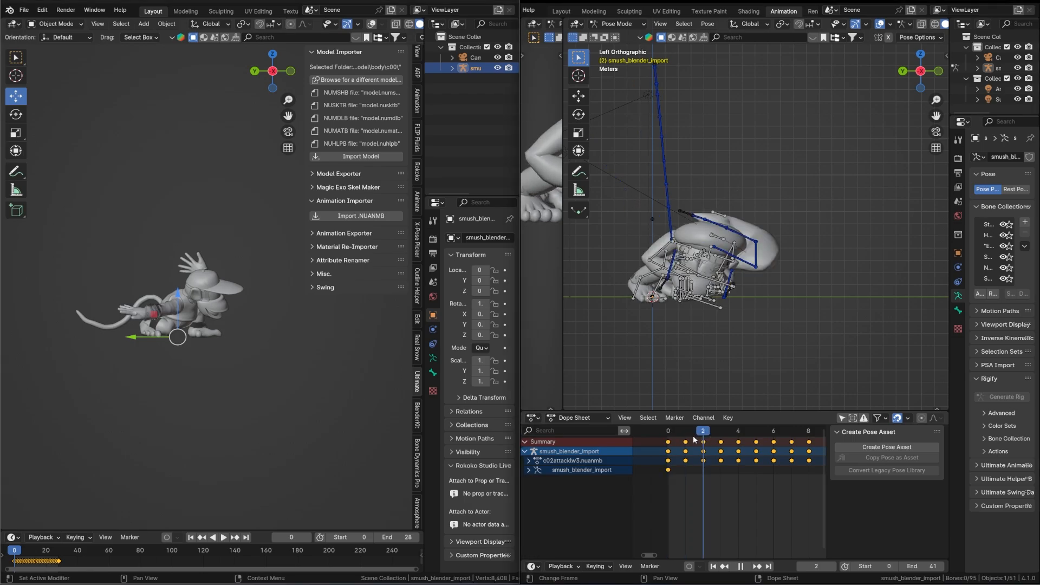
key("g")
left_click(713, 451)
Step: Delete all of Dixie's keyframes at frame 2
left_click_drag(693, 434, 718, 440)
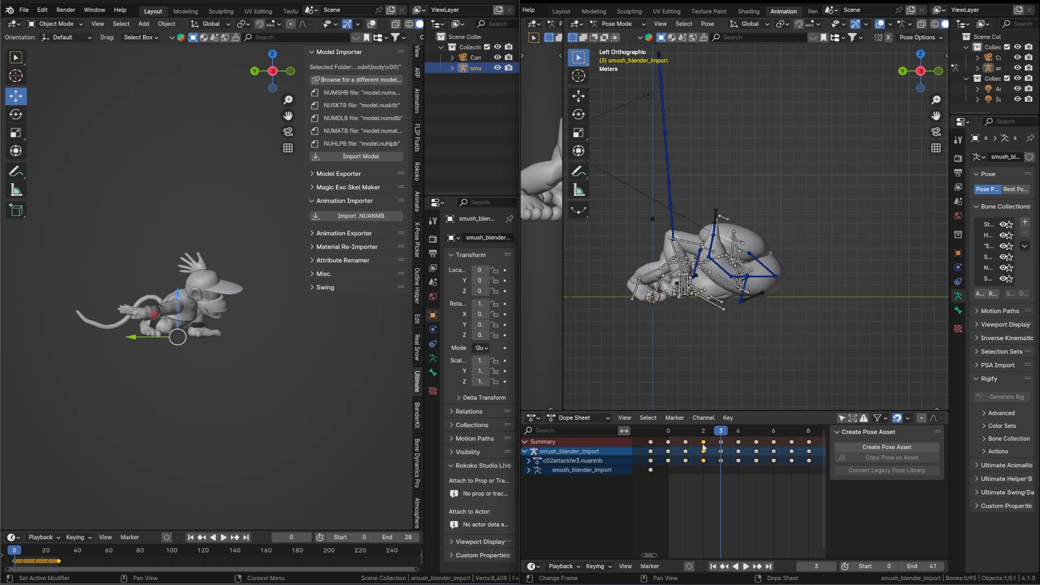
key("Delete")
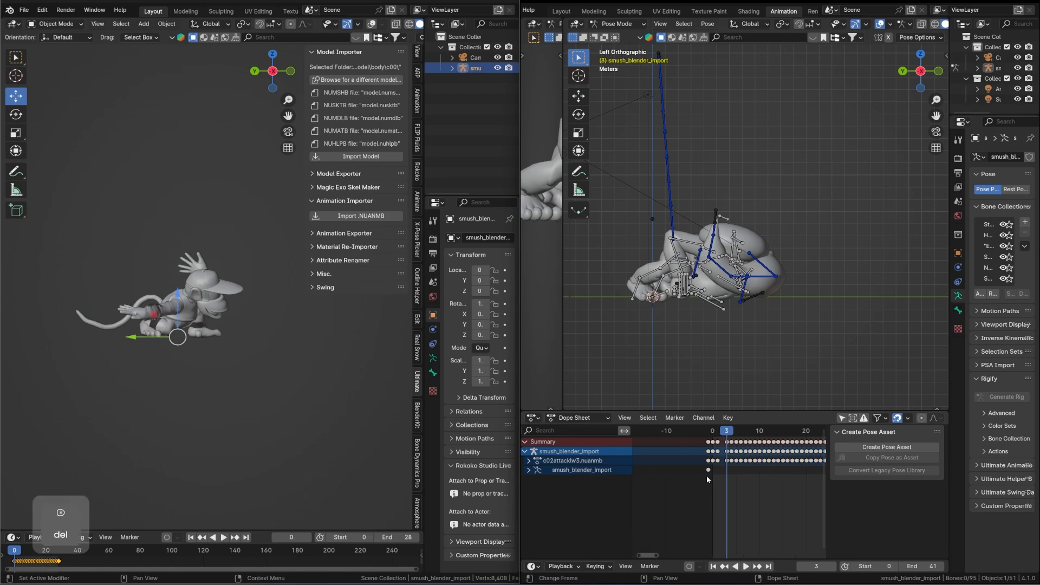
Step: Shift all of Dixie's keyframes from frame 3 onward one frame earlier and view the pose at frame 3
scroll(707, 474, "down", 8)
left_click(801, 474, "ctrl")
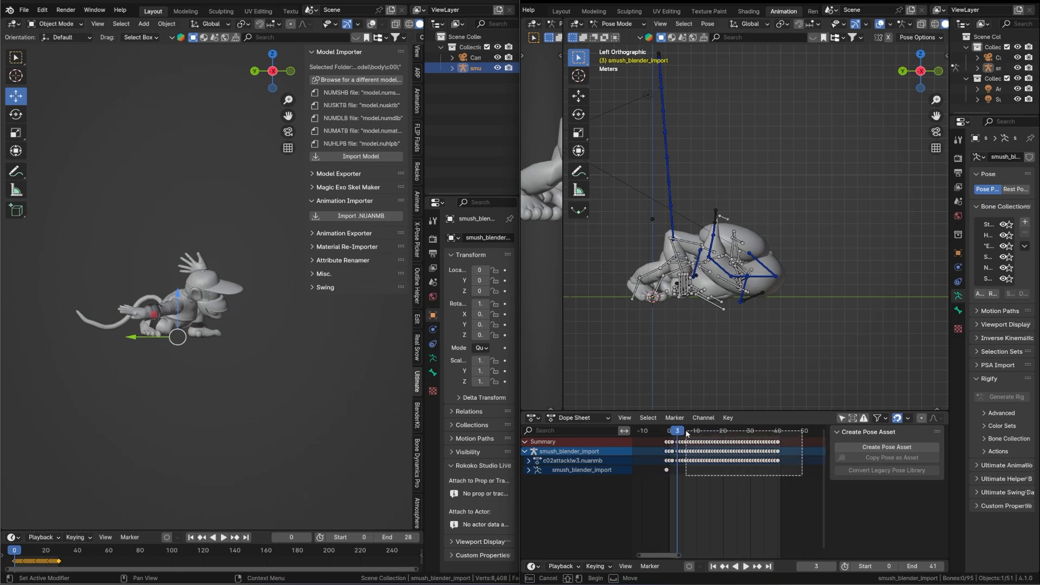
scroll(662, 473, "up", 8)
scroll(737, 485, "up", 2)
key("g")
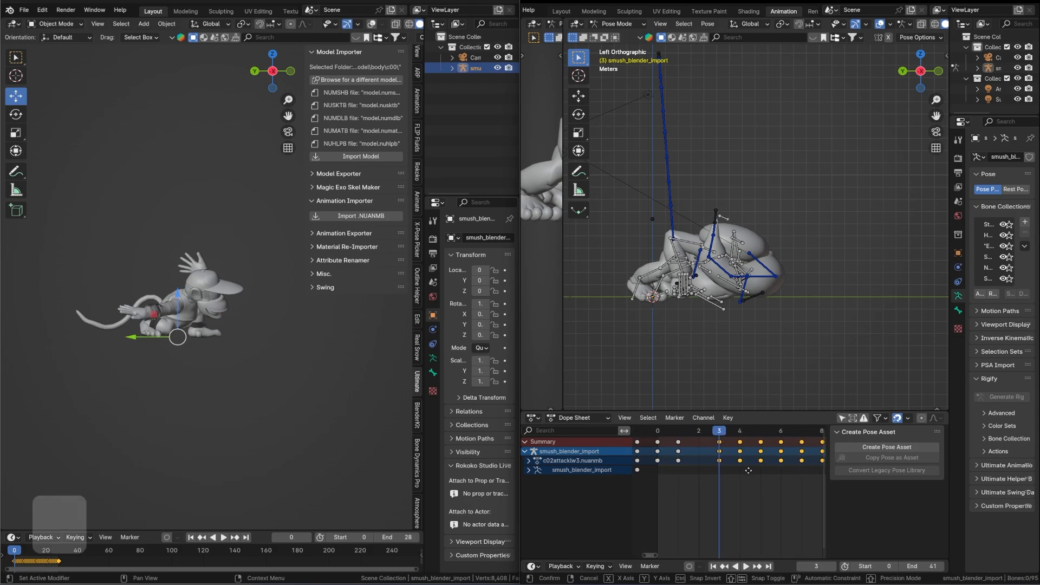
left_click(732, 471)
left_click_drag(657, 433, 720, 449)
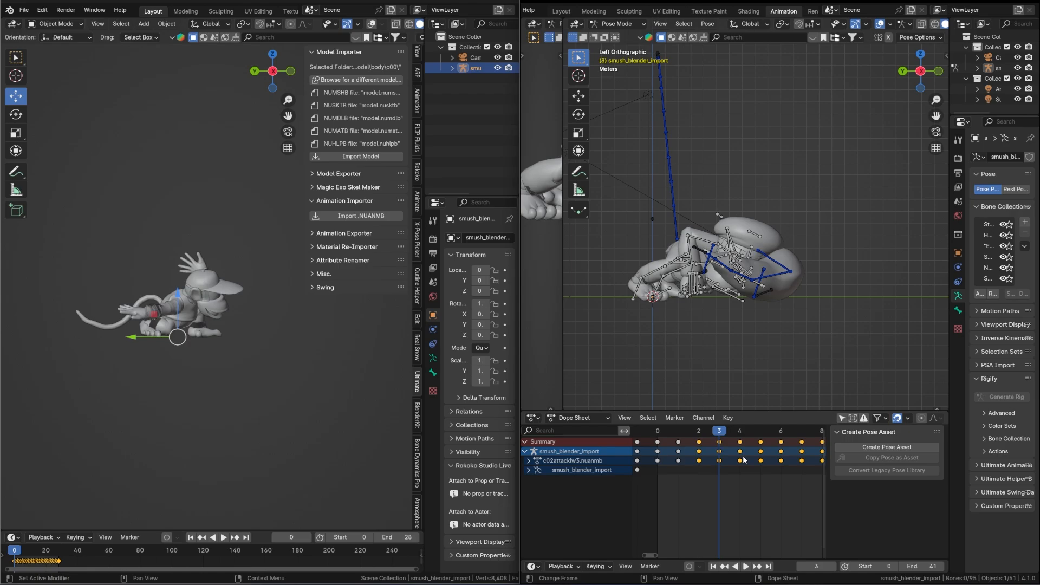
Step: Move Dixie's remaining attack keyframes another frame earlier so that the shifted block starts at frame 2
scroll(710, 477, "down", 8)
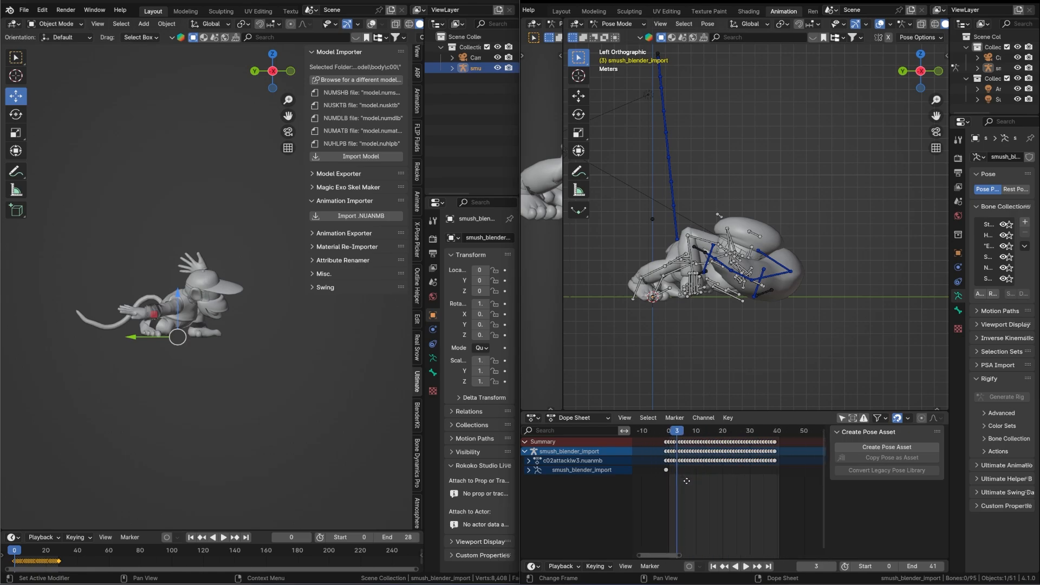
left_click(765, 481, "ctrl")
scroll(667, 468, "up", 5)
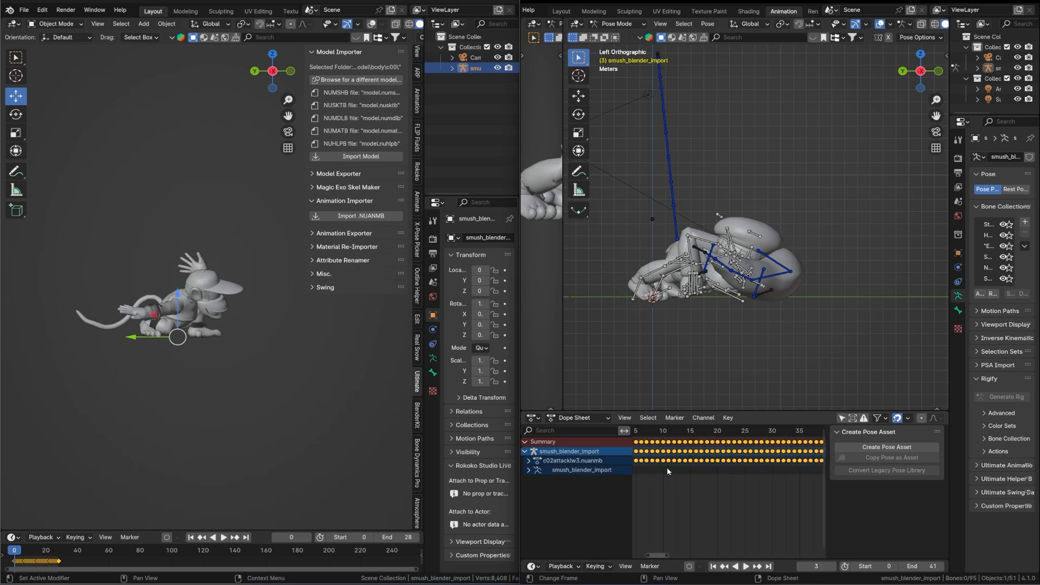
scroll(727, 470, "up", 5)
key("g")
left_click(719, 453)
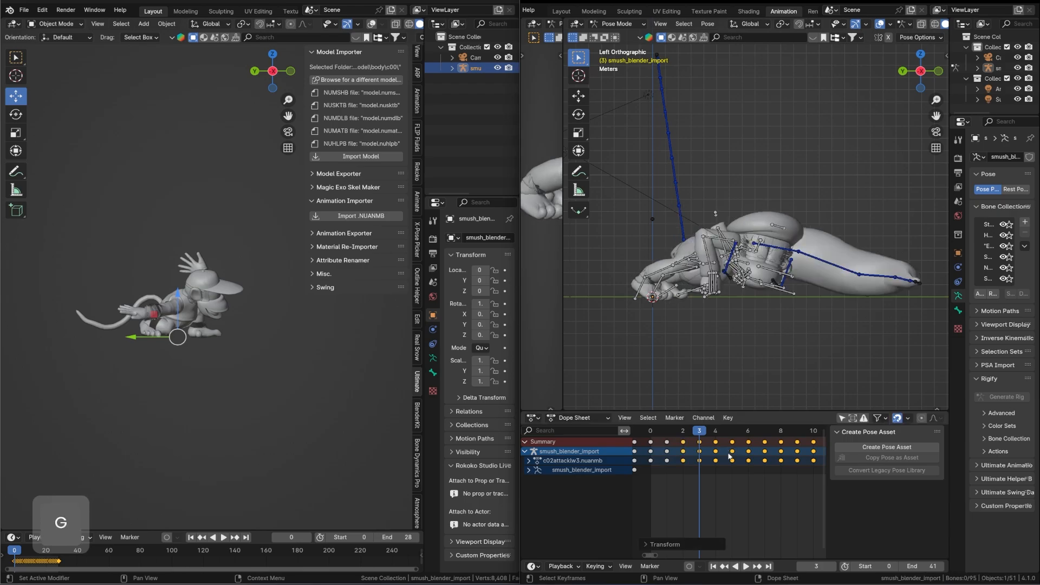
Step: Play Dixie's retimed animation from frame 0 to review the attack's speed, and return it to frame 0
middle_click_drag(716, 452, 779, 450)
key("space")
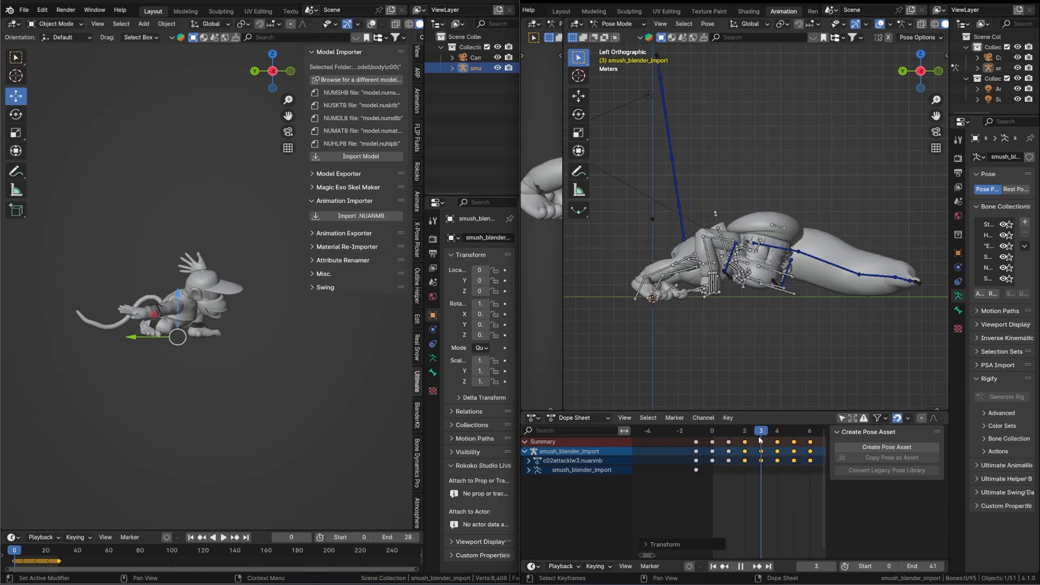
key("space")
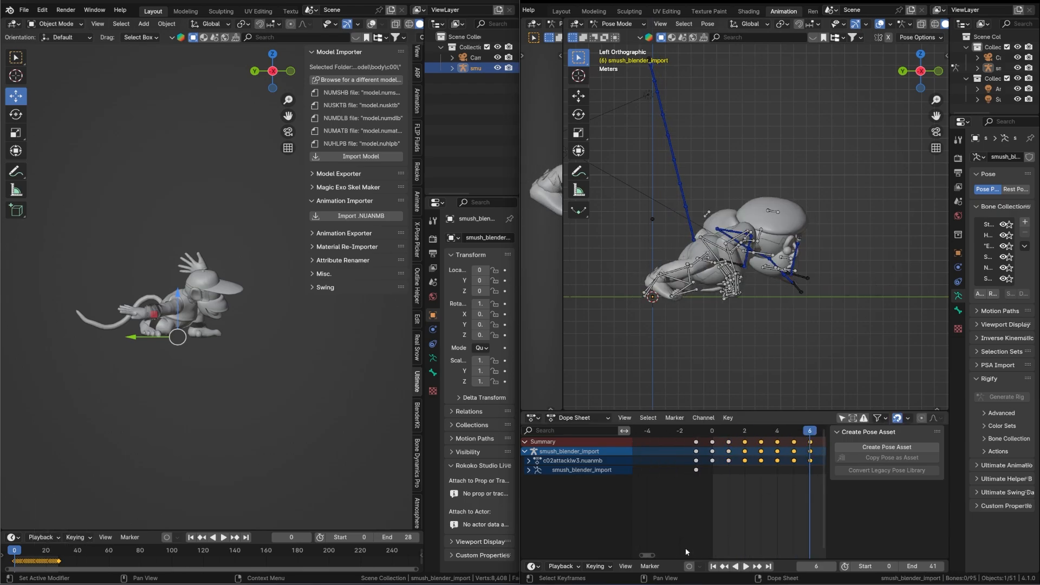
left_click(713, 566)
left_click(746, 566)
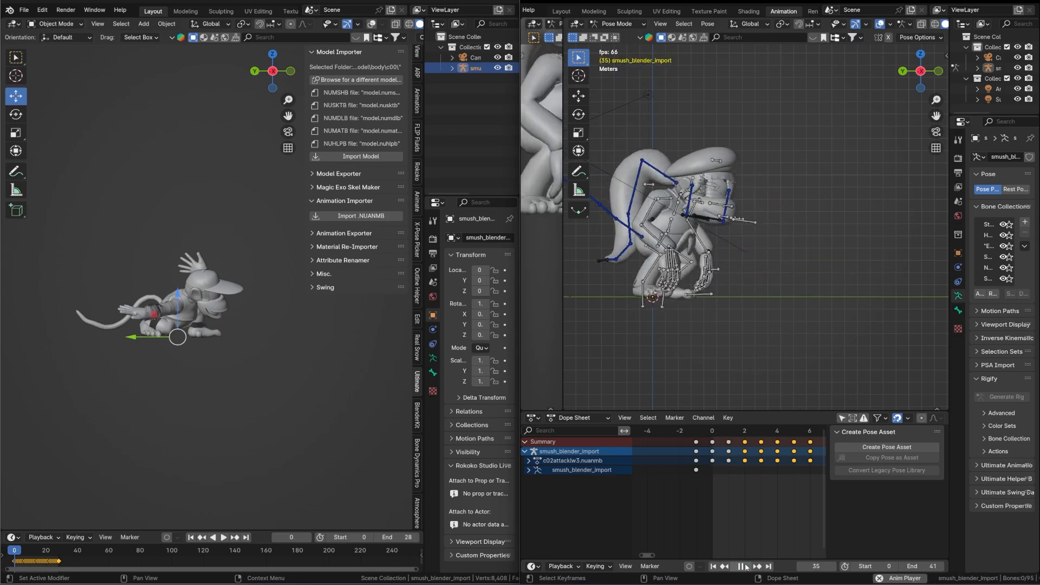
scroll(779, 261, "down", 3)
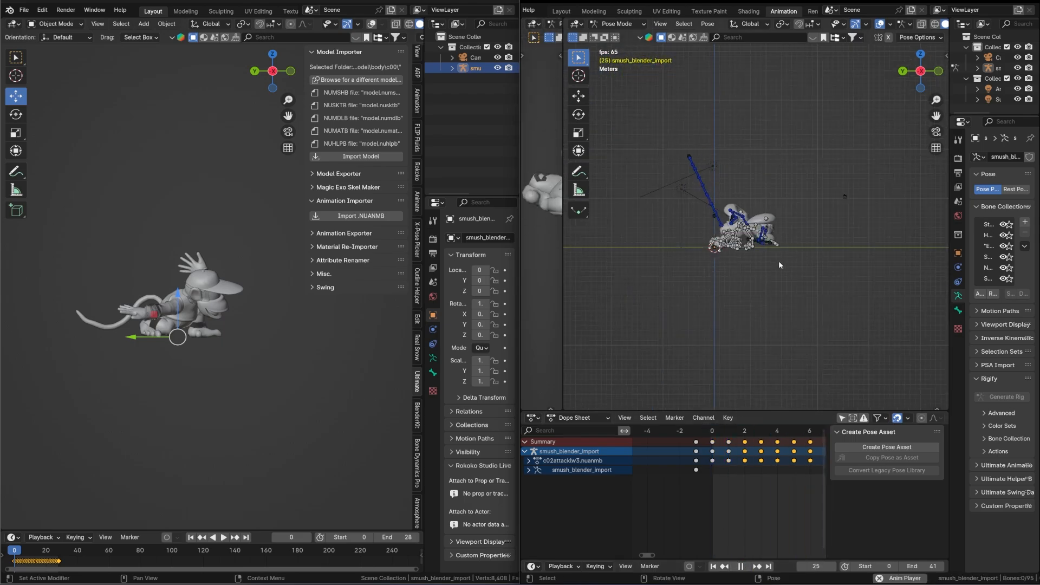
scroll(762, 269, "up", 3)
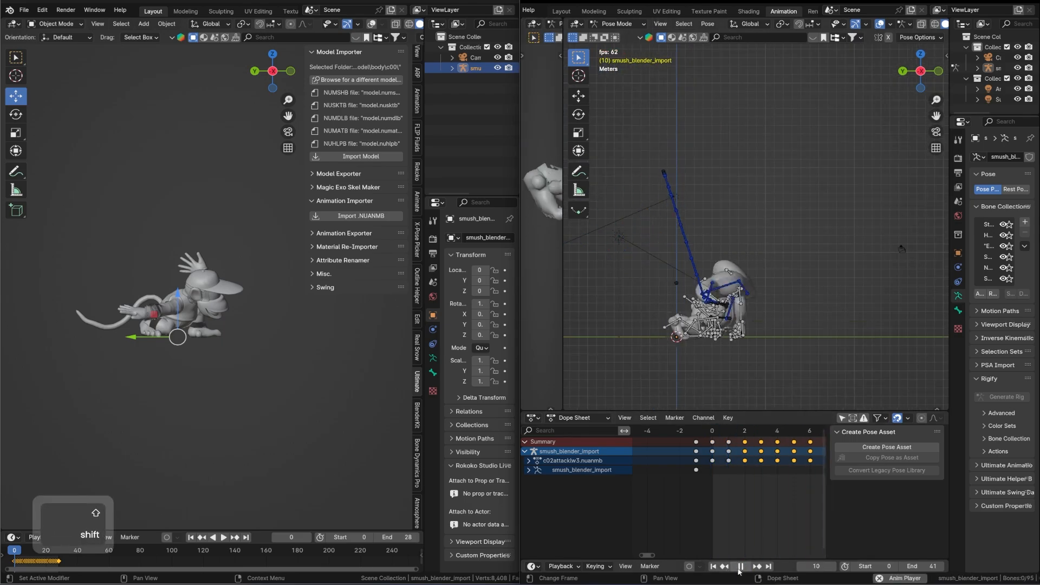
left_click(740, 567)
left_click(713, 566)
Step: Advance Dixie's animation to frame 4 and Diddy's to frame 3 to compare their attack poses
scroll(730, 505, "down", 10)
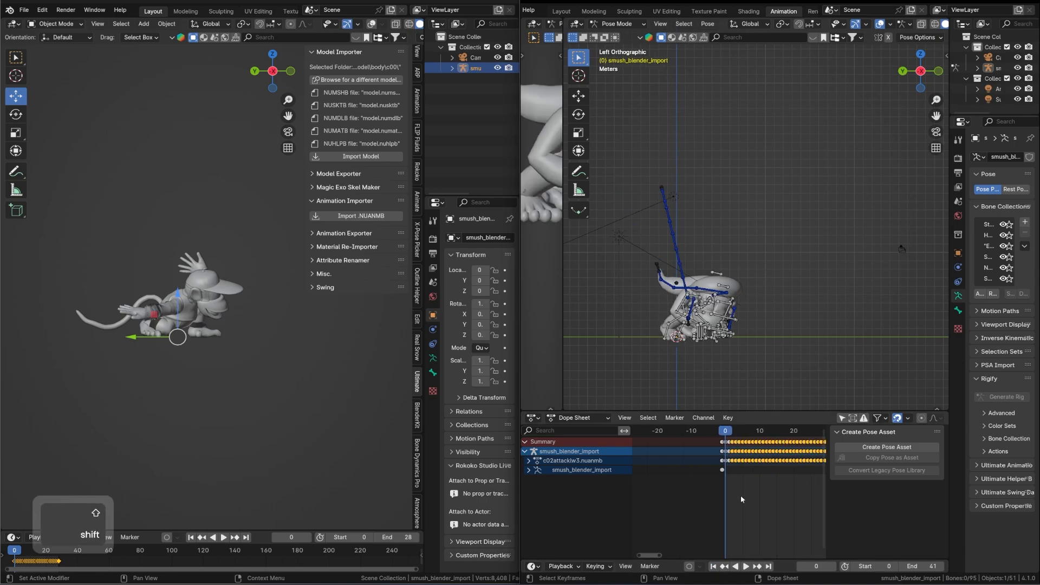
middle_click_drag(741, 496, 692, 501, "shift")
scroll(692, 503, "down", 1)
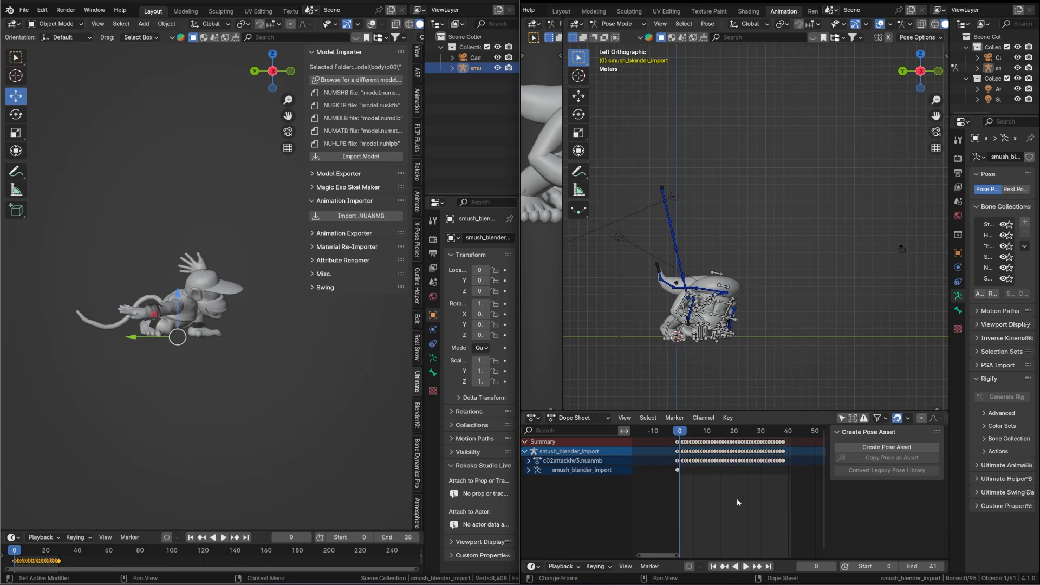
scroll(737, 498, "up", 4)
key("Right")
key("Right")
key("Right")
key("Right")
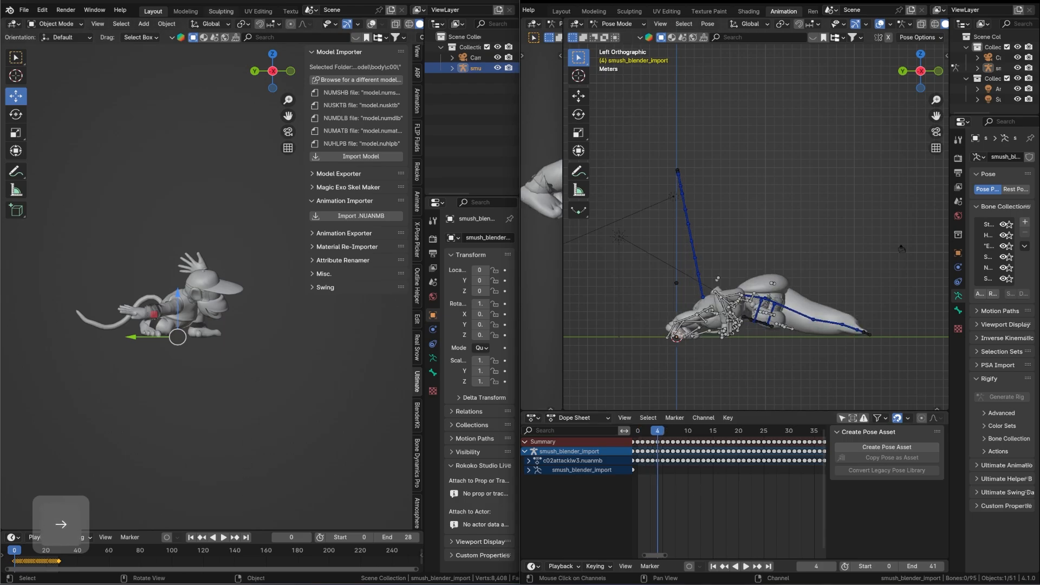
key("Right")
key("Right")
key("Right")
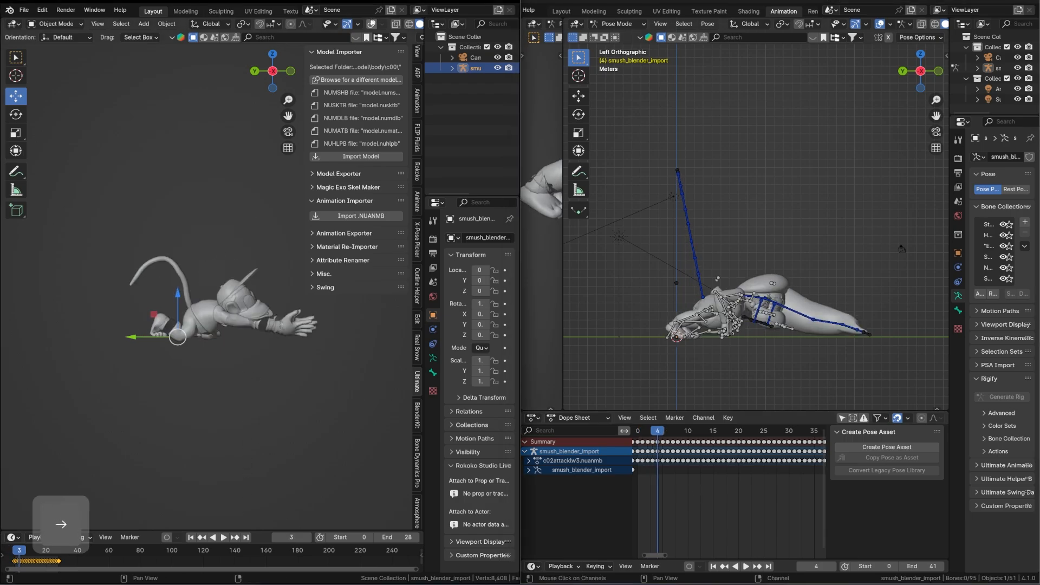
Step: Show the overlays in Diddy's viewport and advance Diddy's animation to frame 4
left_click(372, 23)
middle_click_drag(376, 328, 240, 373)
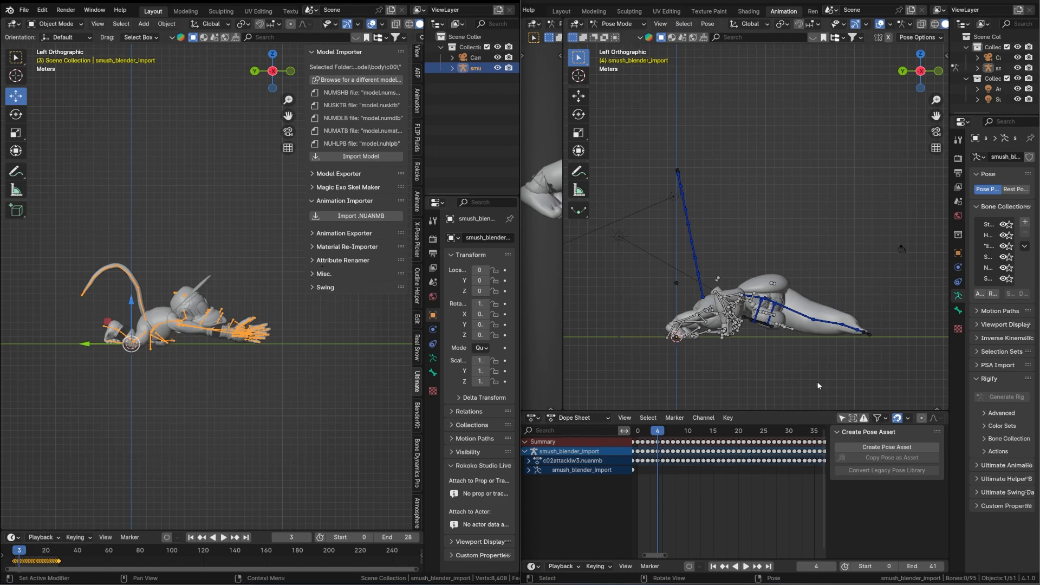
middle_click_drag(862, 175, 865, 169, "shift")
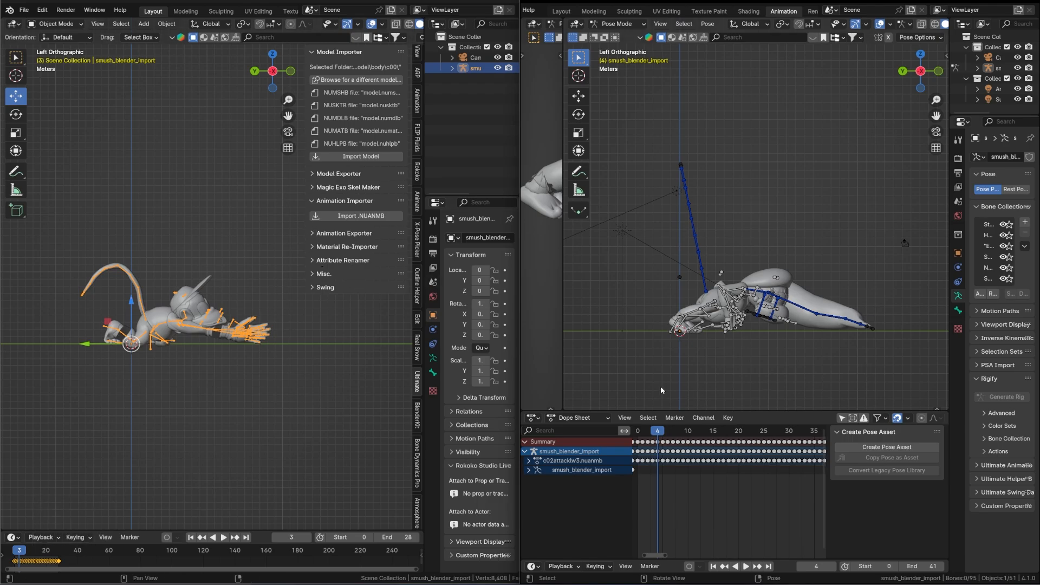
key("XF86AudioLowerVolume")
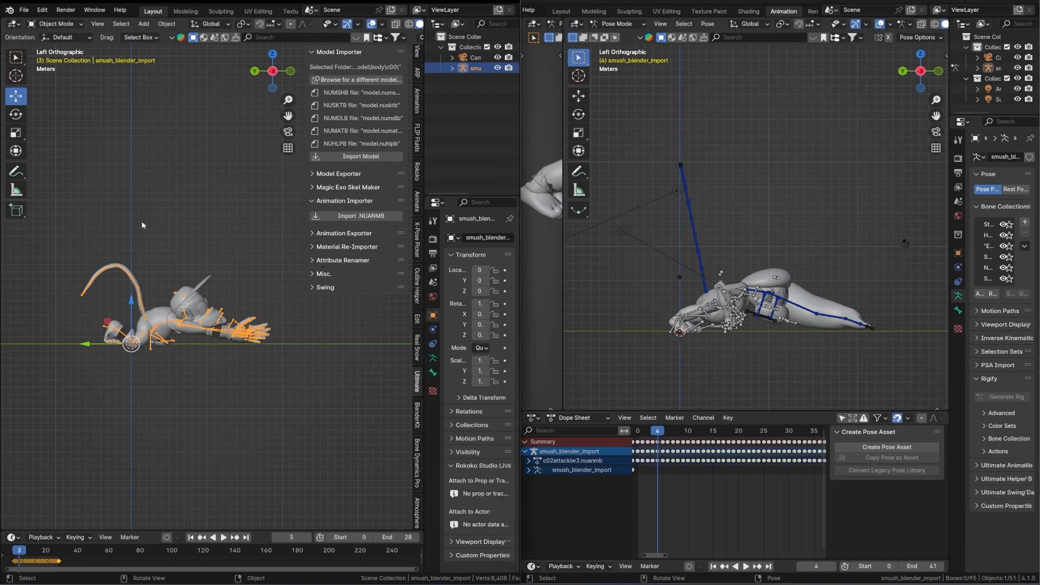
key("Right")
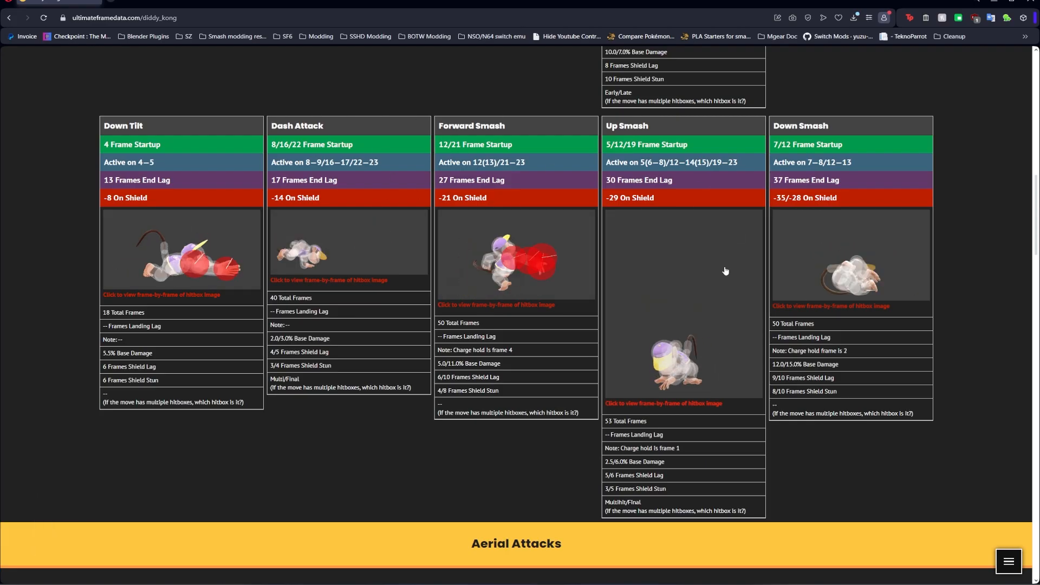
Step: Step through Diddy Kong's down tilt hitbox images on ultimateframedata.com to the active hitbox frame, and return to Blender
left_click(841, 248)
left_click(882, 267)
left_click(211, 231)
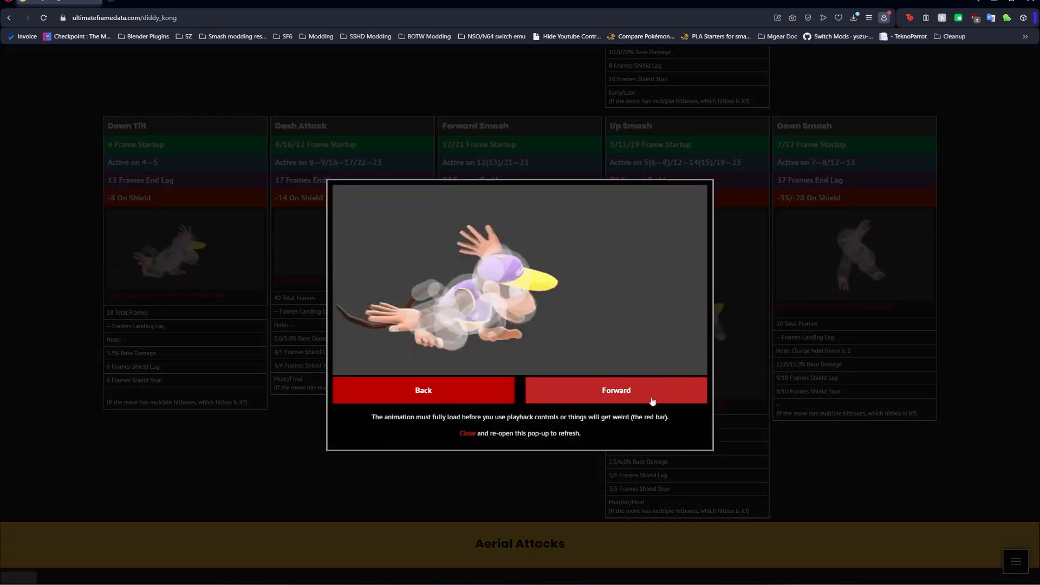
left_click(504, 391)
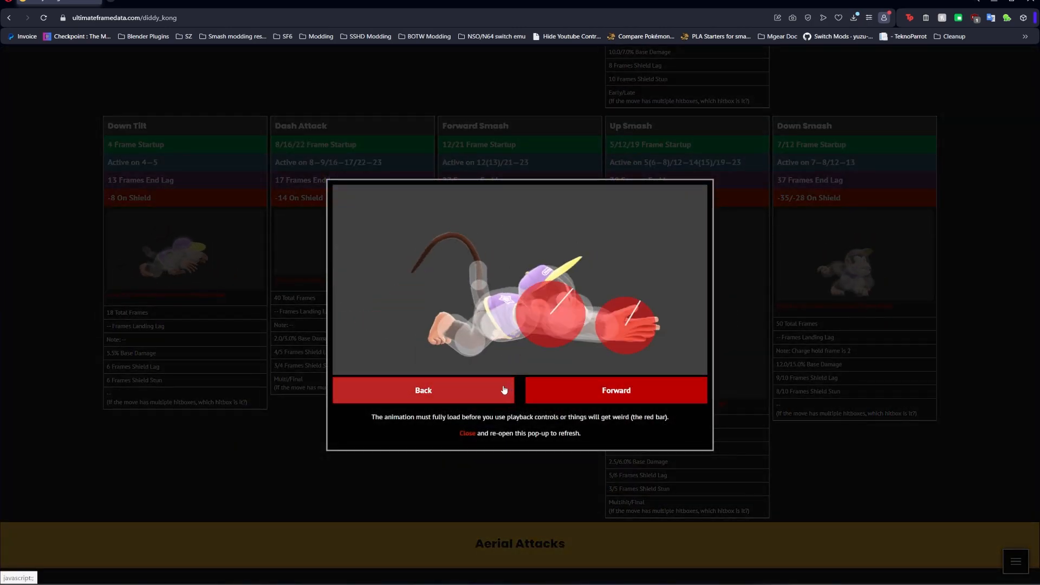
mouse_move(542, 584)
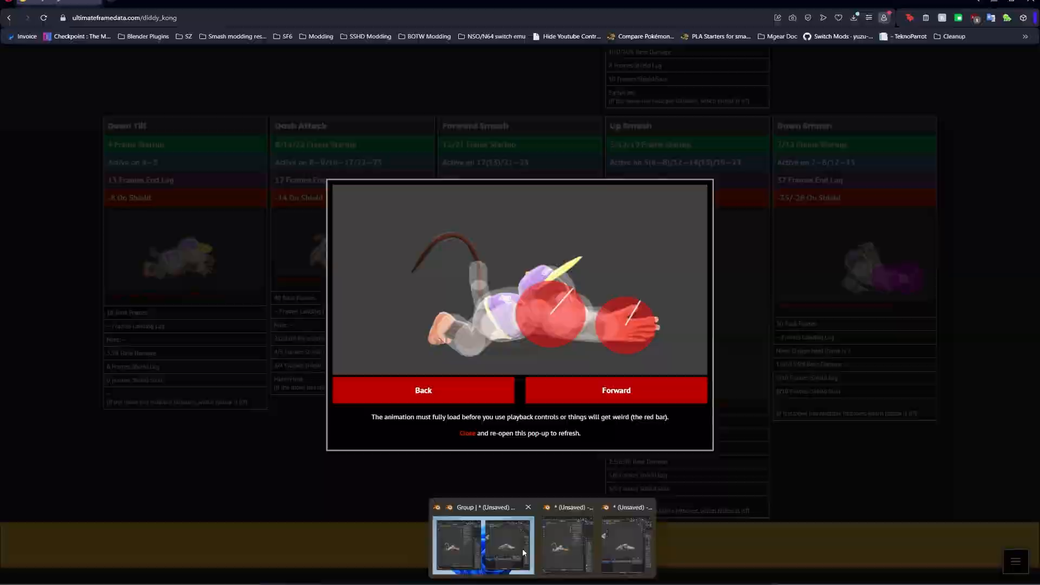
left_click(522, 549)
Step: Expand the pose bone hierarchy of Dixie's armature in the Outliner and select the Hip bone
left_click(1014, 25)
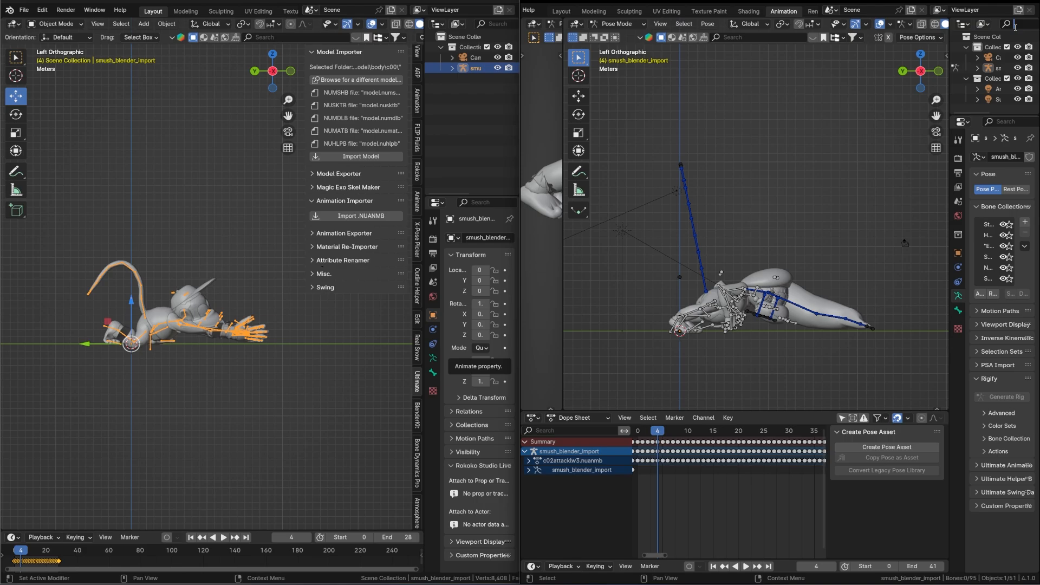
left_click(978, 67)
left_click(978, 68)
scroll(978, 68, "down", 1)
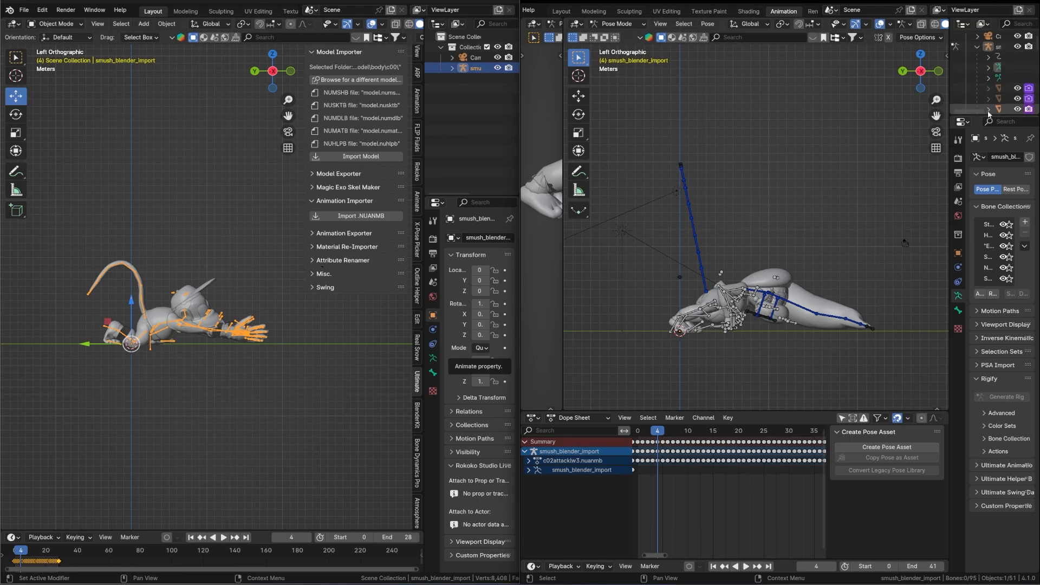
mouse_move(987, 113)
left_mouse_down()
mouse_move(1002, 111)
mouse_move(975, 113)
mouse_move(984, 114)
left_mouse_up()
left_click(967, 68)
left_click(959, 78)
left_click(971, 89)
left_click(991, 100)
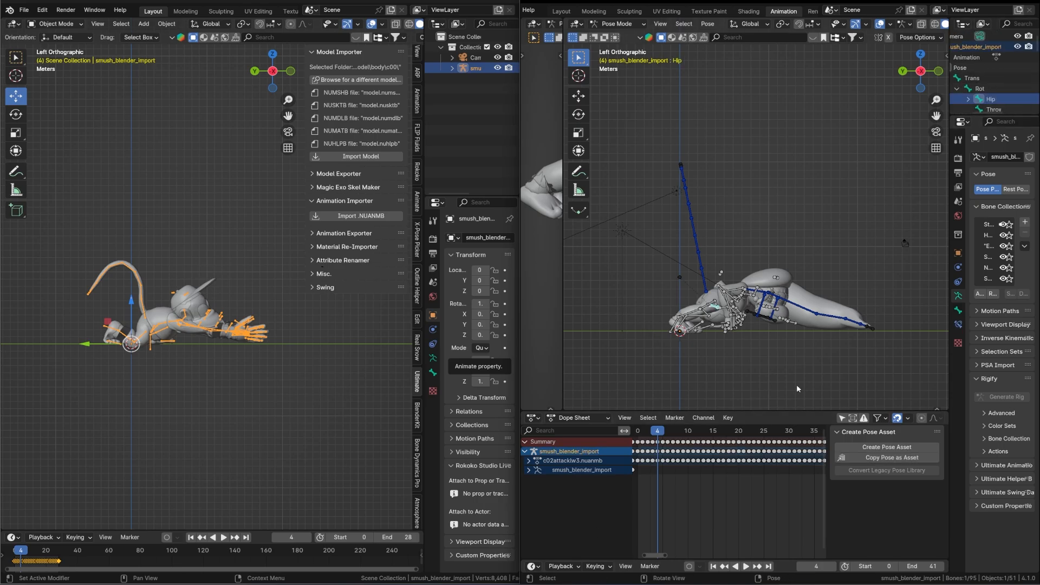
Step: Switch Dixie's Dope Sheet area to the Graph Editor
scroll(666, 487, "down", 2)
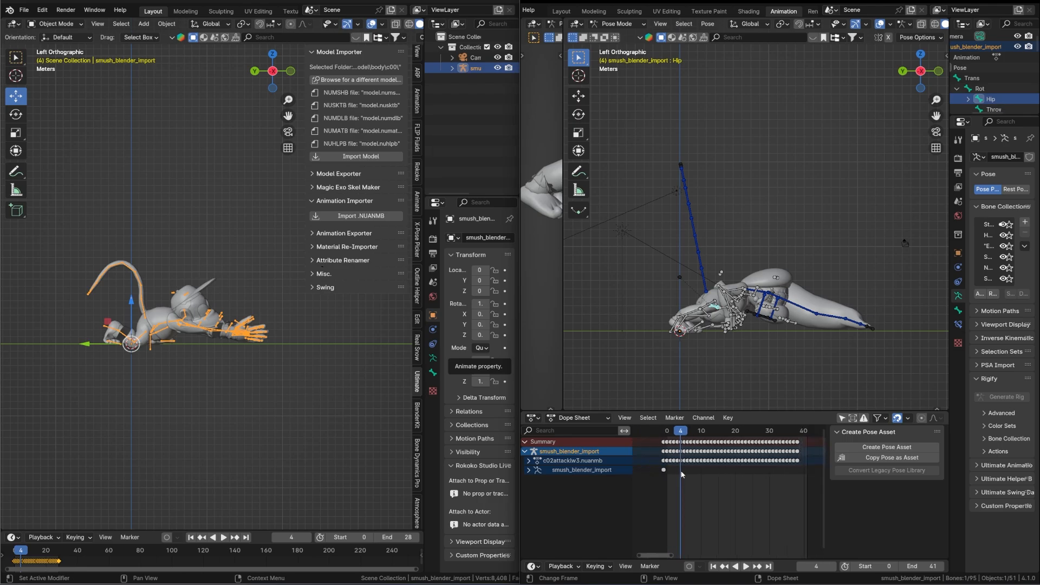
left_click(530, 421)
left_click(699, 493)
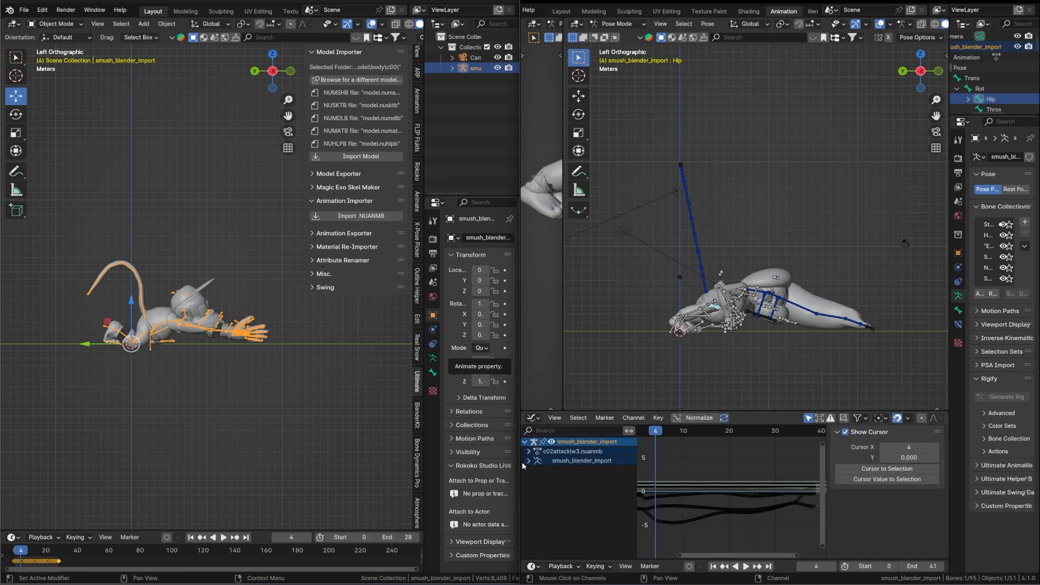
Step: Inspect the Rot bone's curves and the armature data channels, and reselect the Hip bone
left_click(978, 90)
scroll(697, 487, "down", 2)
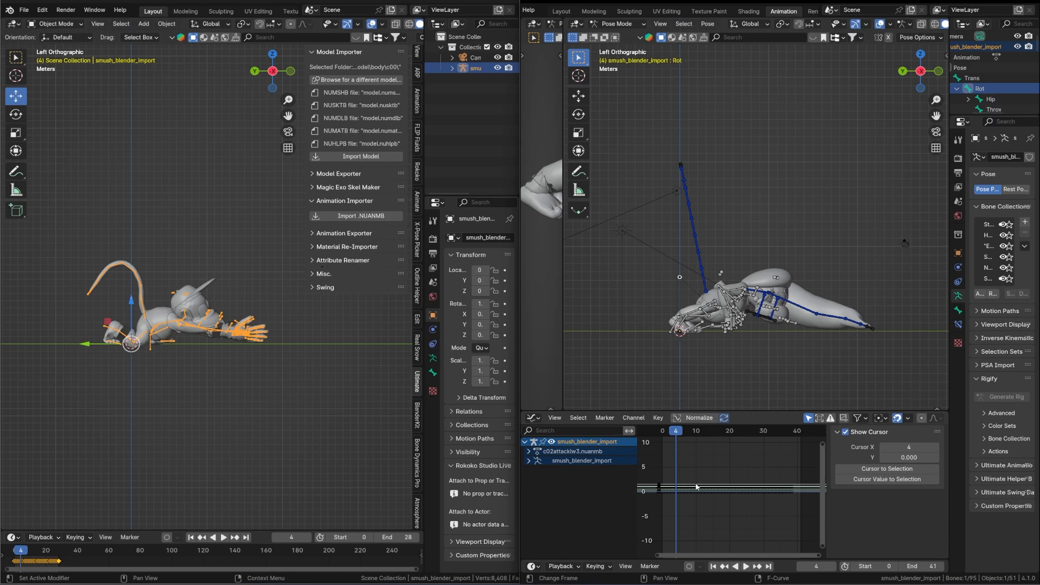
left_click(528, 461)
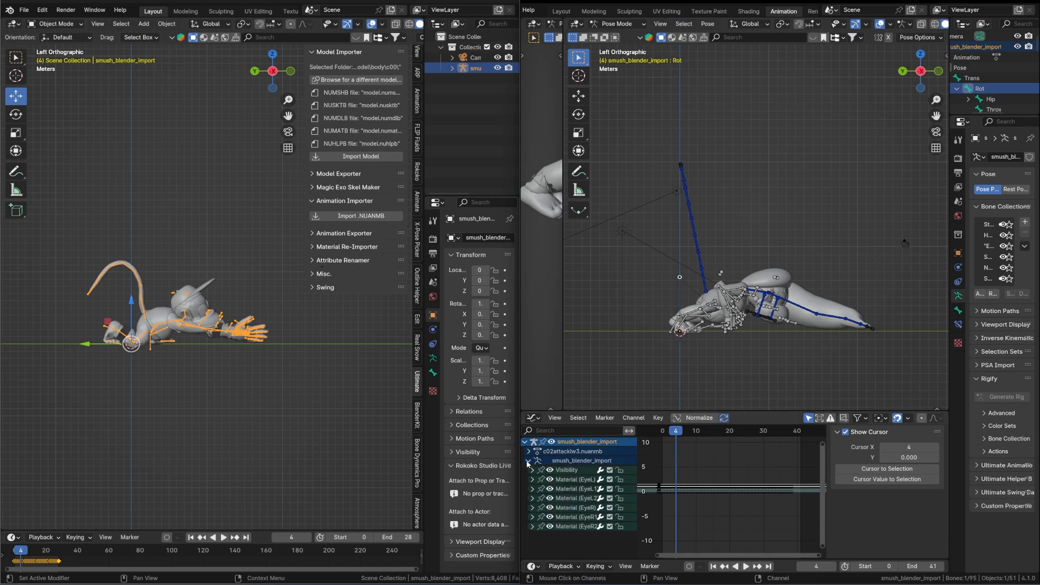
left_click(528, 461)
left_click(966, 98)
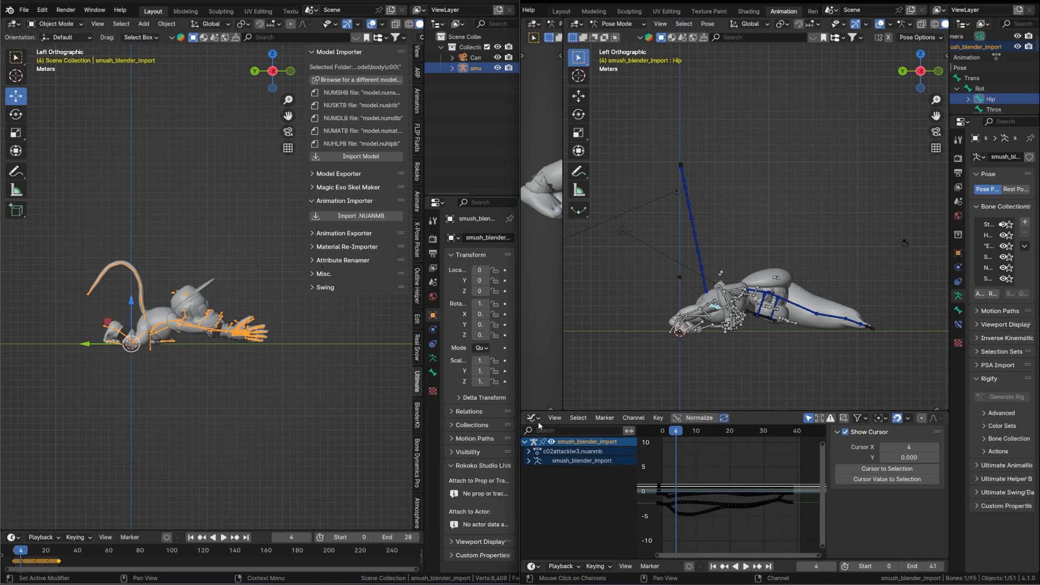
Step: Expand the Hip channels under c02attacklw3.nuanmb, isolate the X Location curve, and select all of its keyframes
left_click(529, 461)
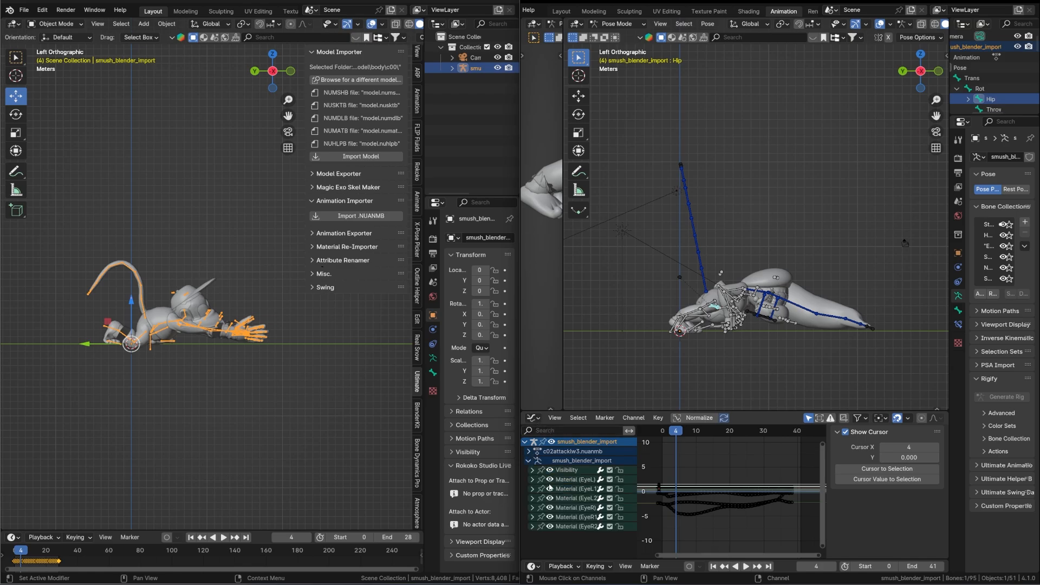
left_click(528, 452)
left_click(533, 461)
left_click(577, 474)
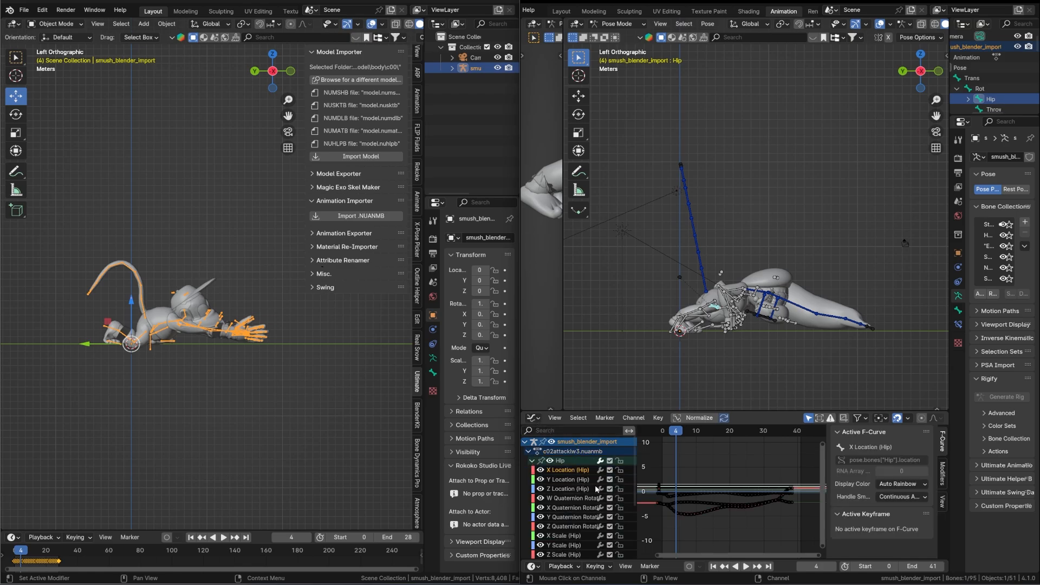
key("shift+h")
key("a")
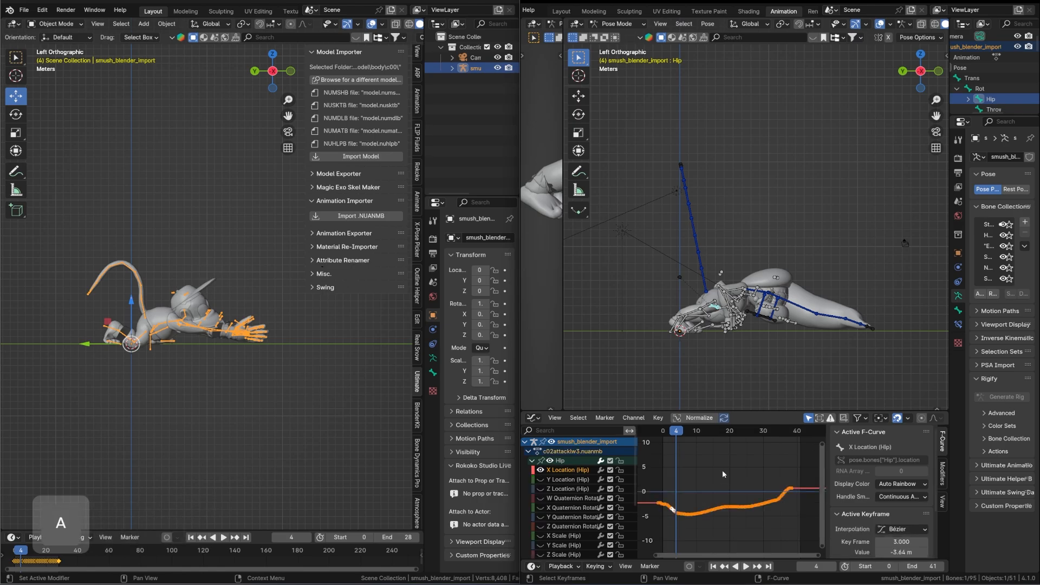
Step: Raise all keyframes of the Hip X Location curve, bringing the active keyframe to about -2.77 m
key("g")
key("y")
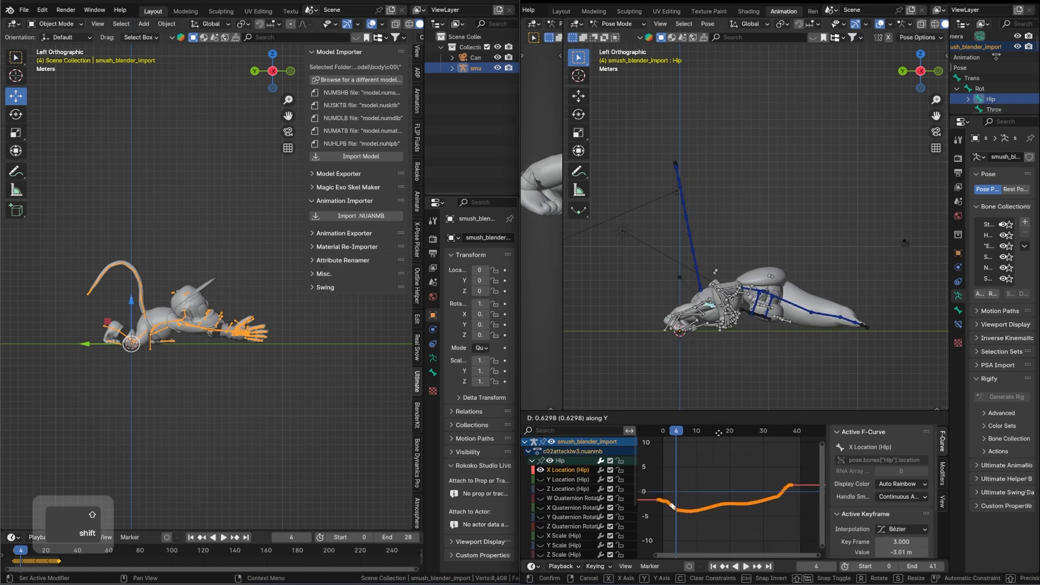
left_click(739, 522)
key("g")
key("y")
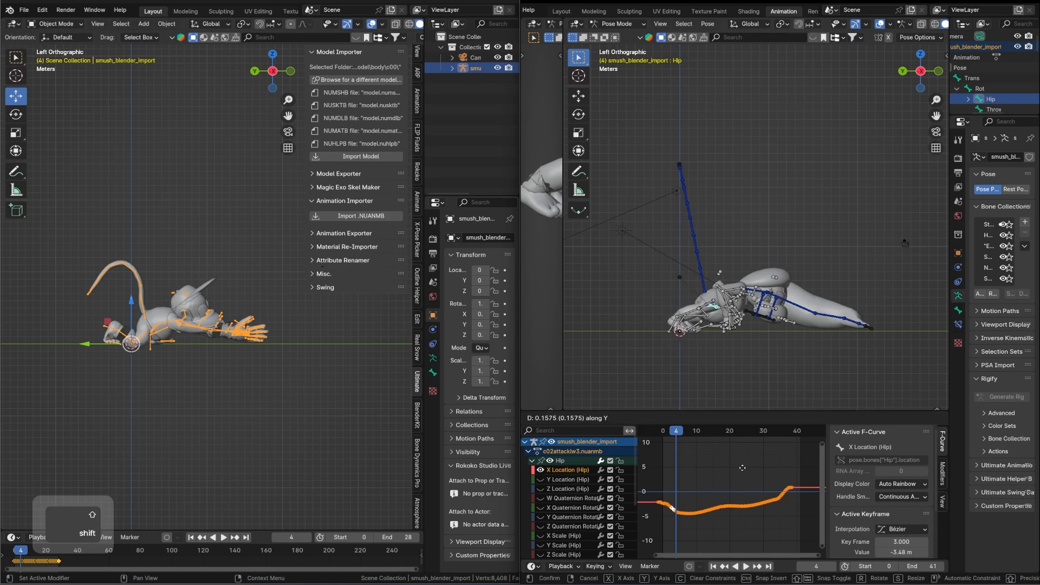
left_click(740, 436)
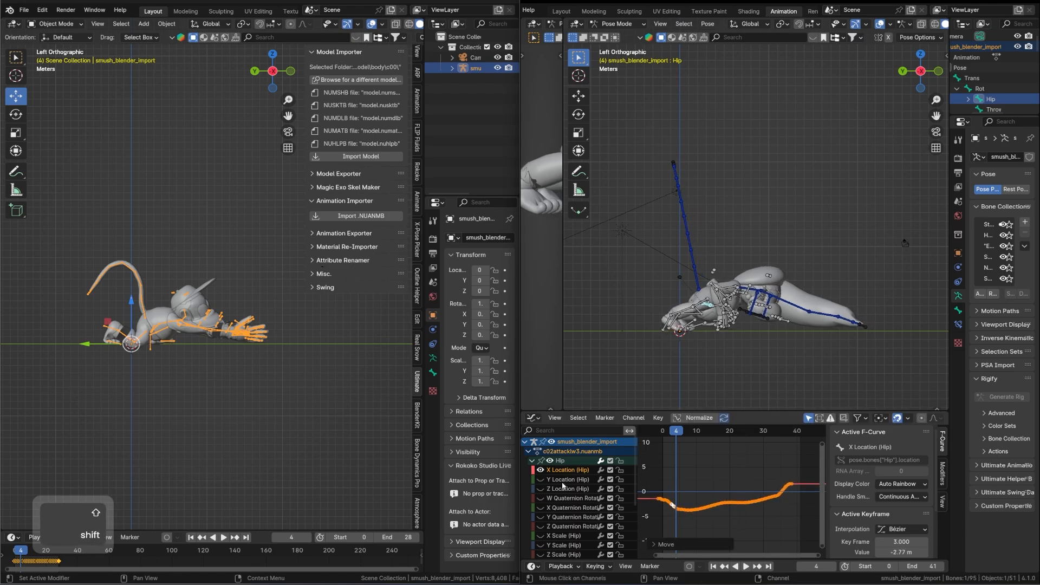
Step: Try to lower all Hip Y Location keyframes by about 0.16 m, and undo the move
left_click(567, 479)
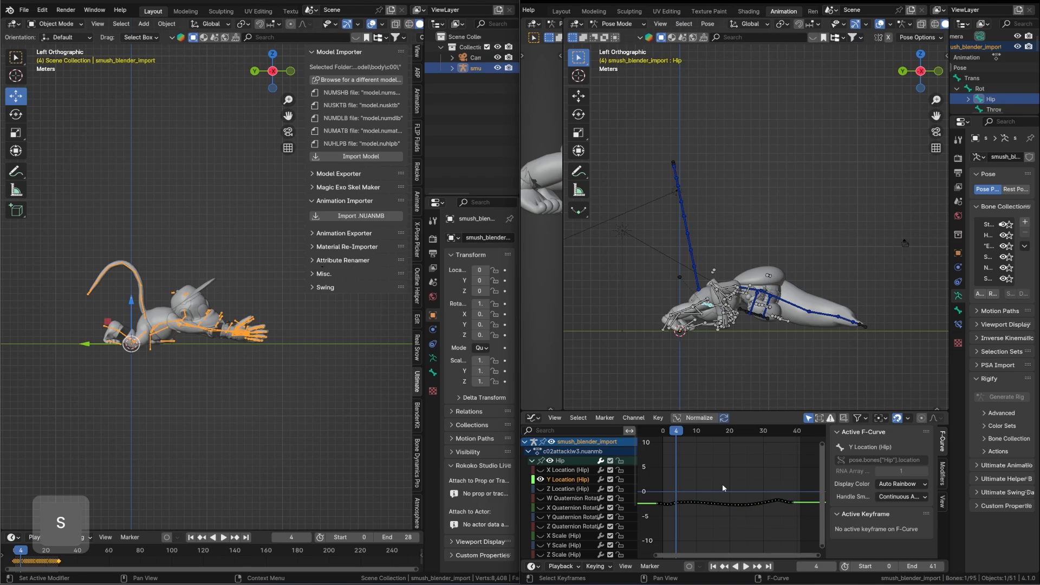
key("a")
key("g")
key("y")
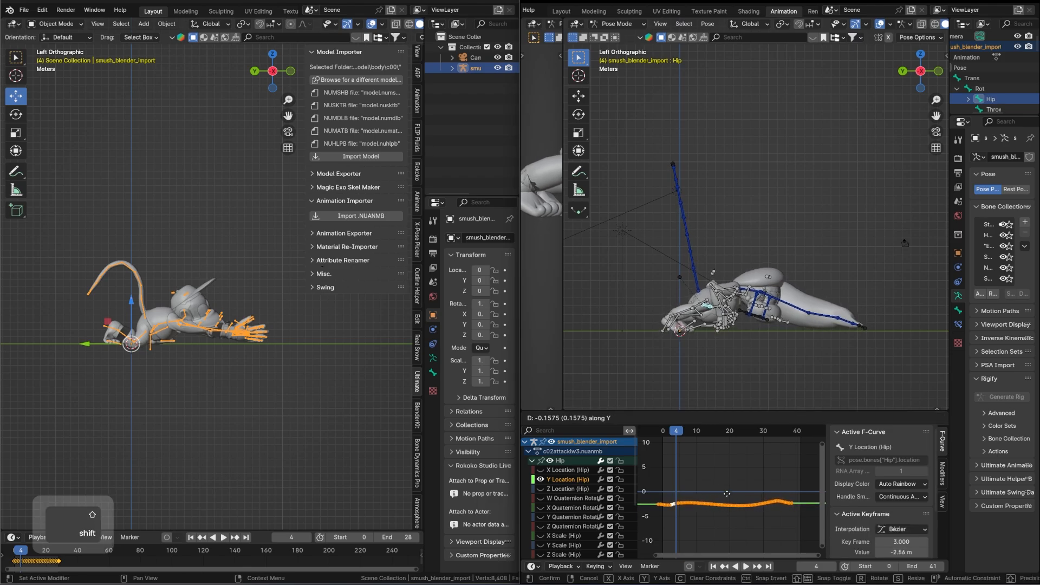
left_click(728, 493)
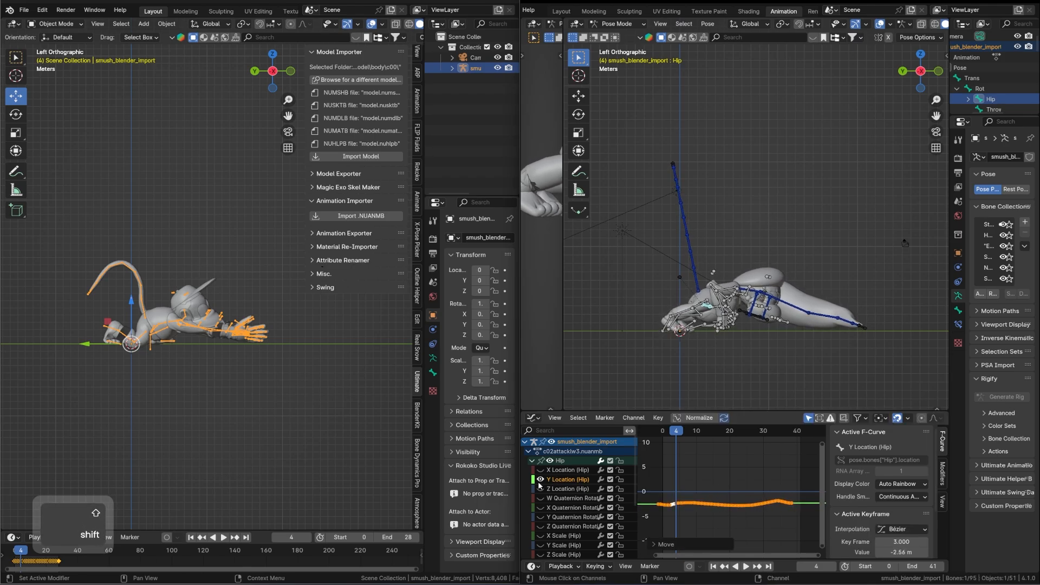
key("ctrl+z")
Step: Raise the whole Hip X Location curve further to shift Dixie's body farther back
left_click(563, 471)
key("g")
key("y")
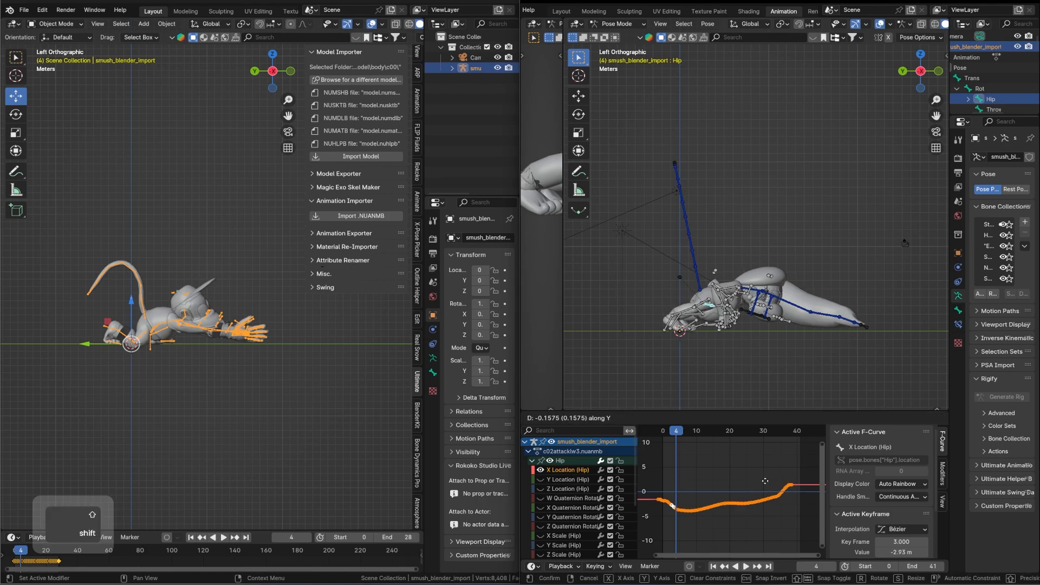
left_click(763, 477)
Step: Lower all keyframes of the Hip Y Location curve, bringing the active keyframe to about -2.71 m
left_click(563, 480)
key("a")
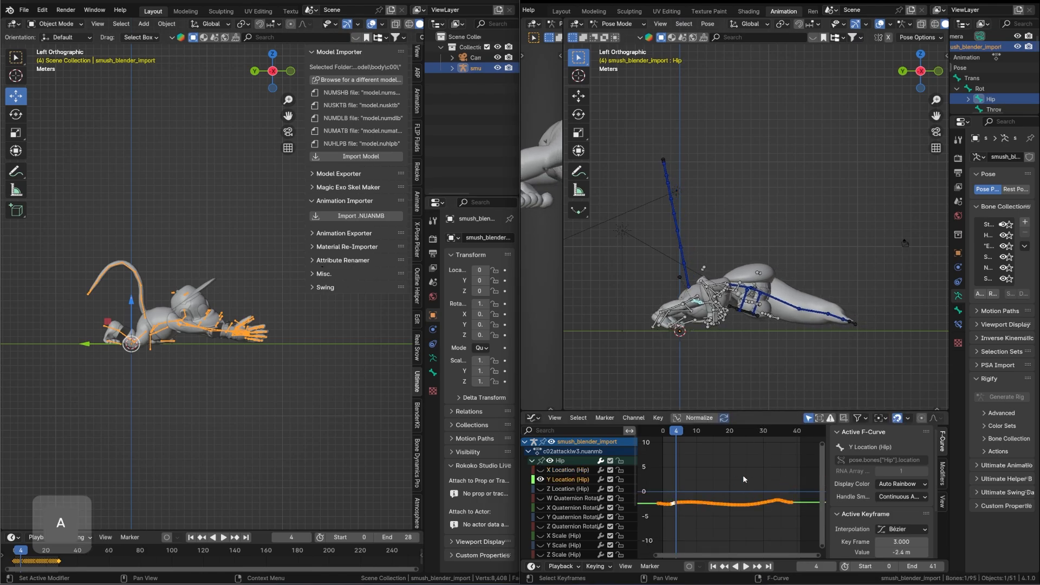
key("g")
key("y")
left_click(749, 493)
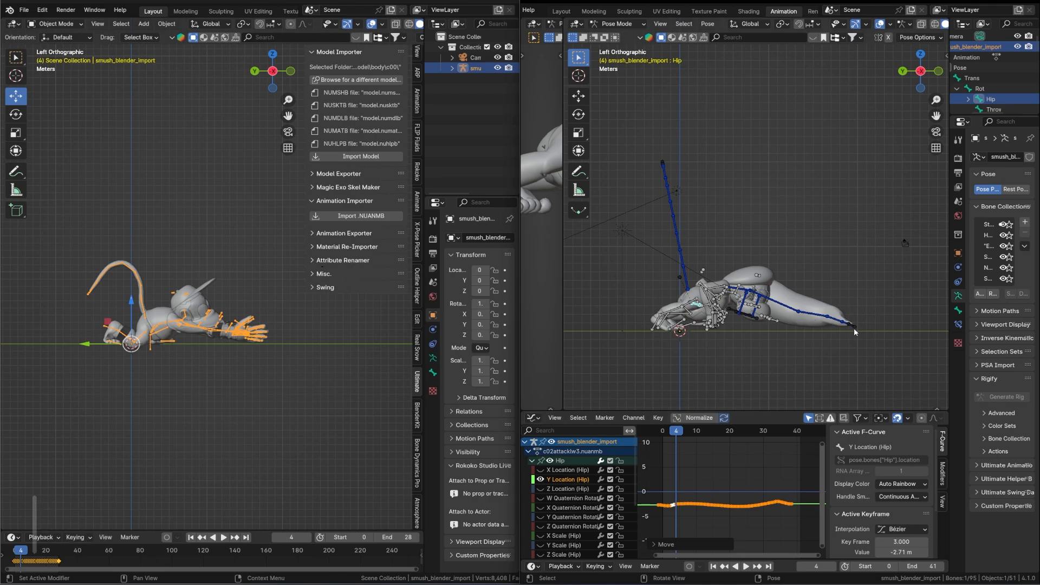
Step: Play Dixie's repositioned attack animation from the first frame
left_click(713, 566)
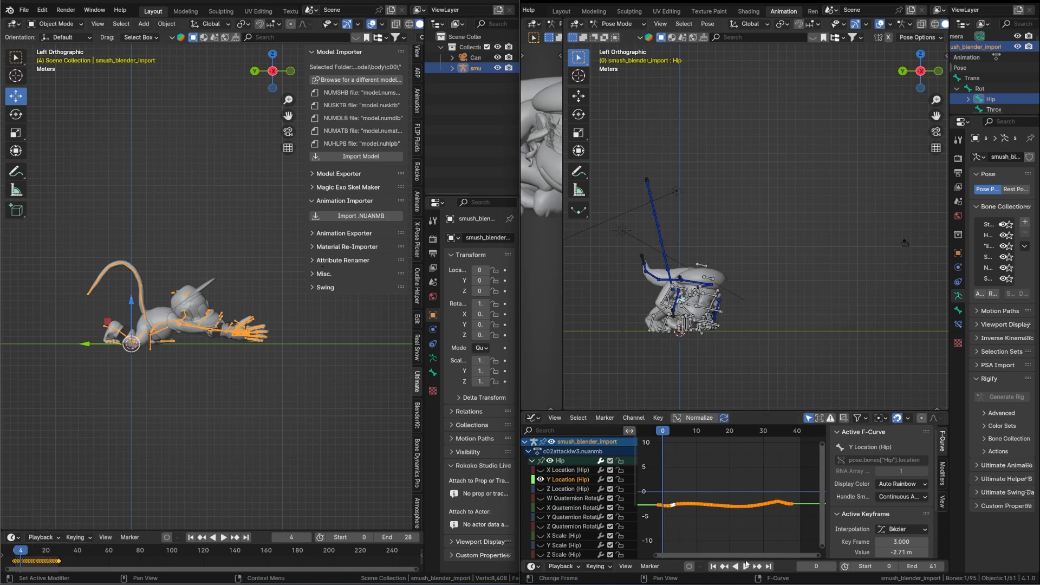
left_click(748, 566)
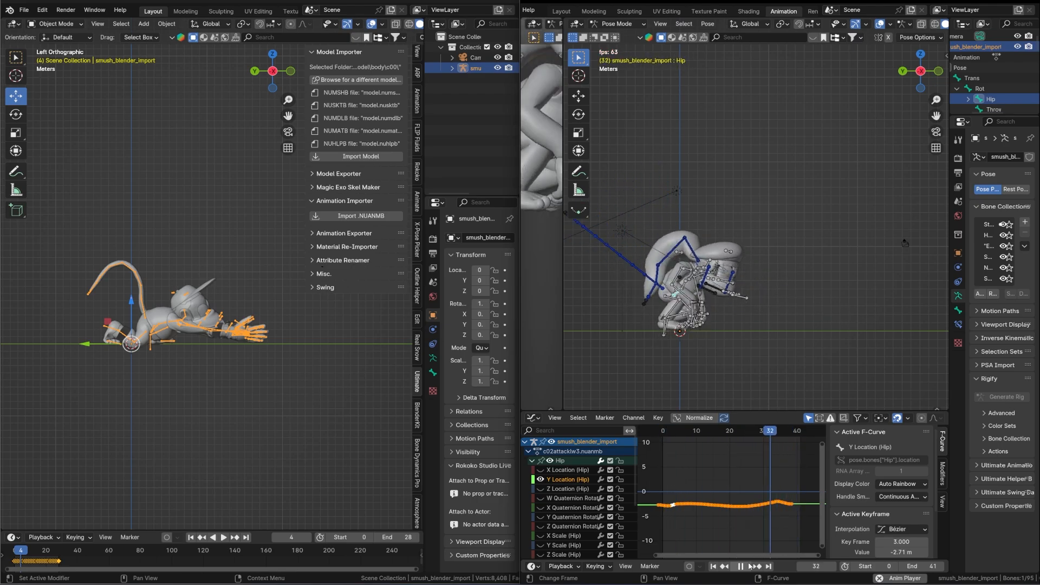
left_click(749, 566)
Step: Switch the Graph Editor area back to the Dope Sheet and start a .NUANMB animation import for Dixie
left_click(534, 417)
left_click(682, 440)
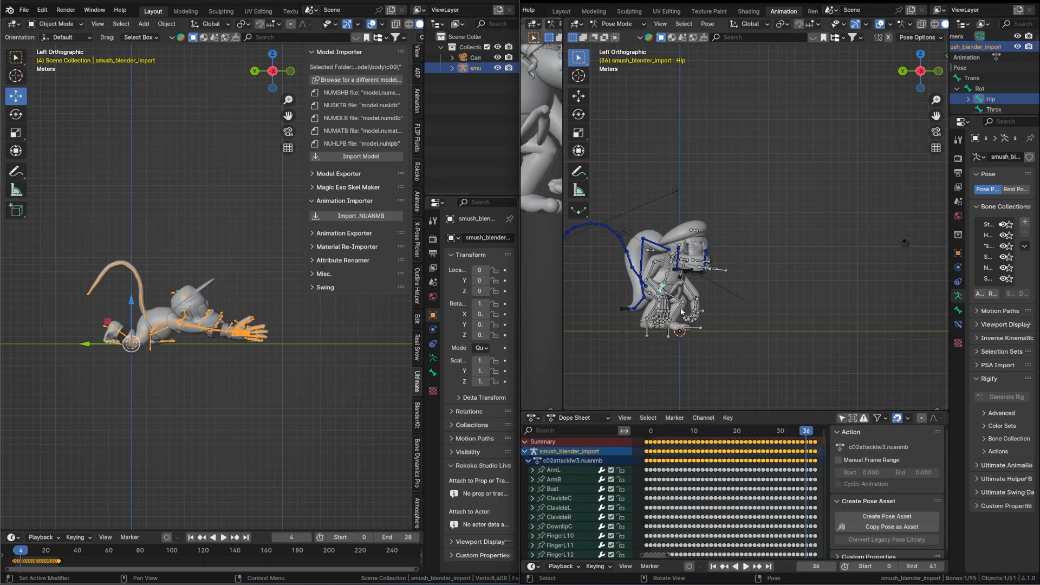
scroll(811, 154, "down", 1)
key("n")
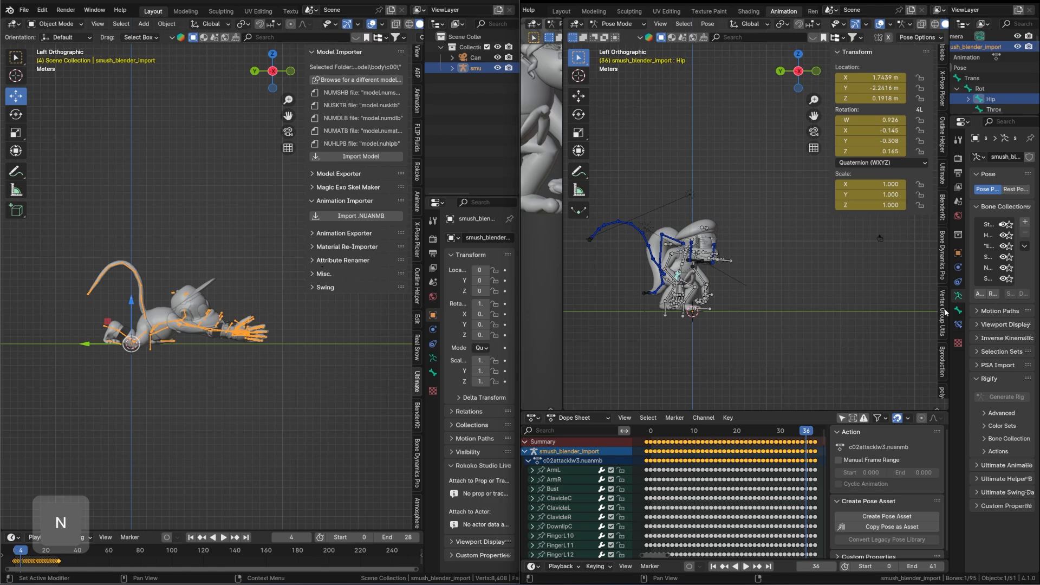
left_click(943, 175)
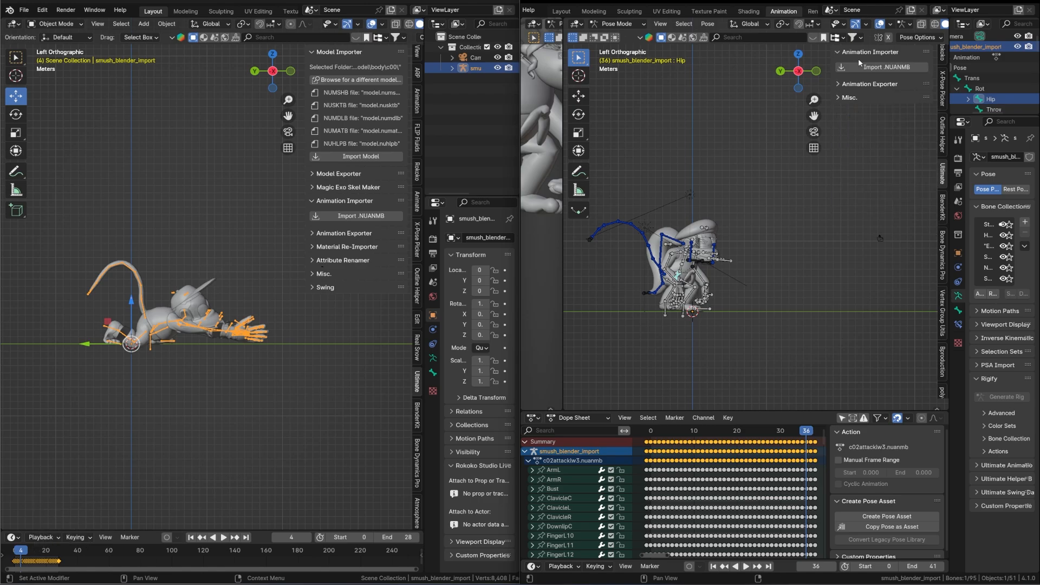
left_click(883, 67)
Step: Import a00wait1.nuanmb from the diddy motion\body\c00 folder under export\fighter
left_click(184, 217)
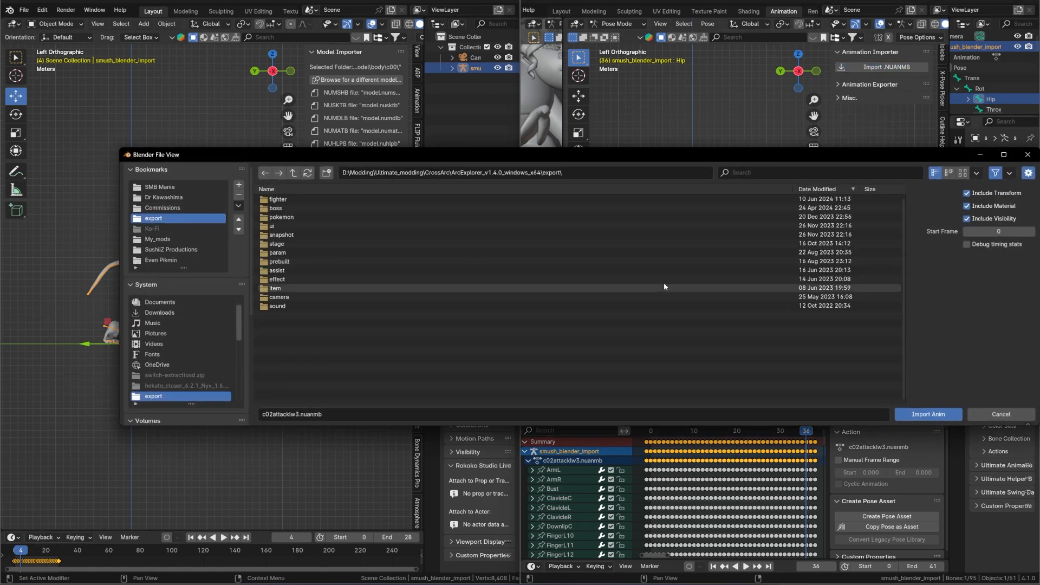
left_click(801, 168)
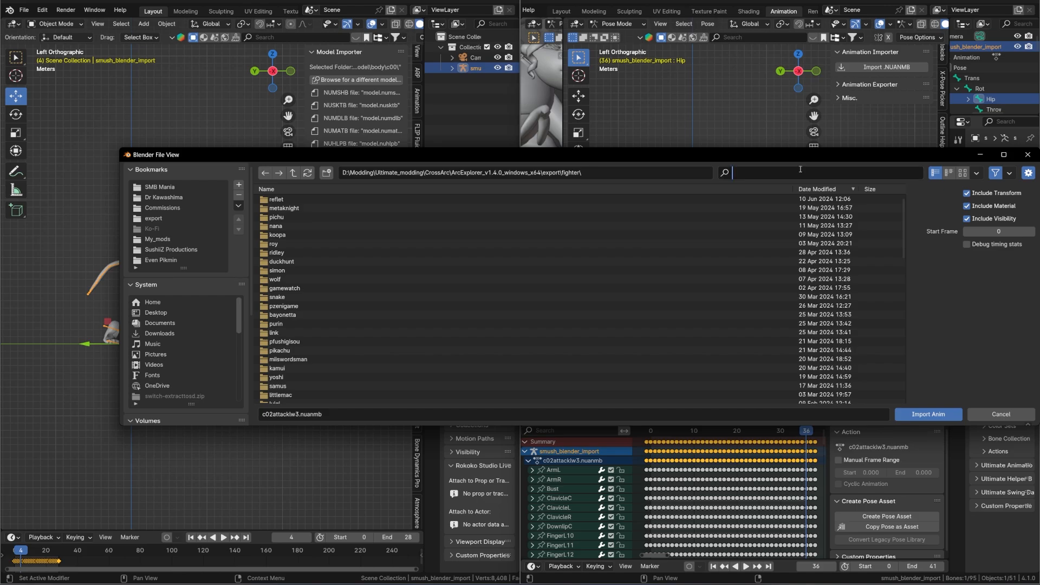
type("didd")
left_click(604, 199)
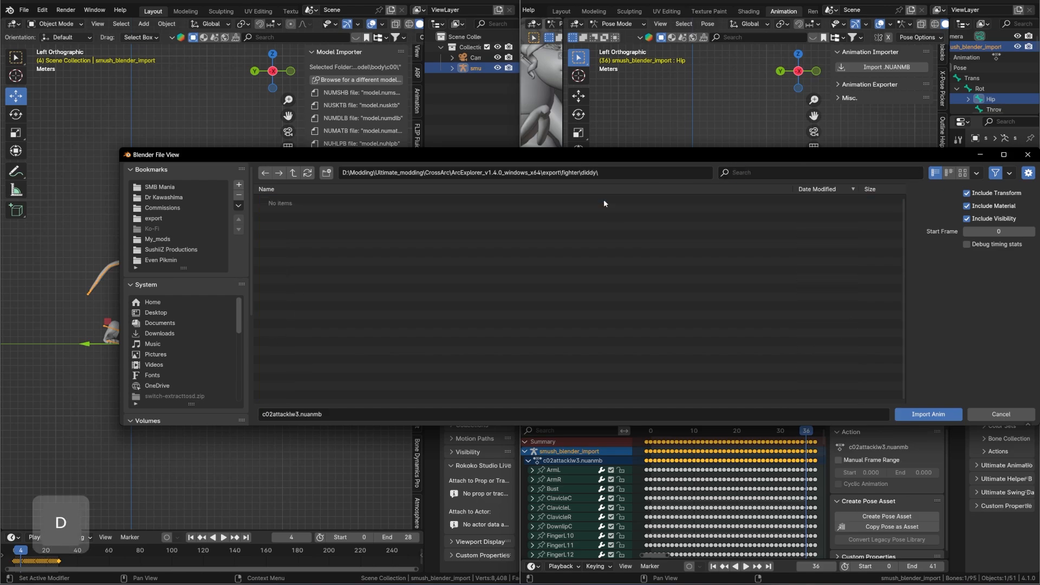
left_click(604, 199)
left_click(293, 172)
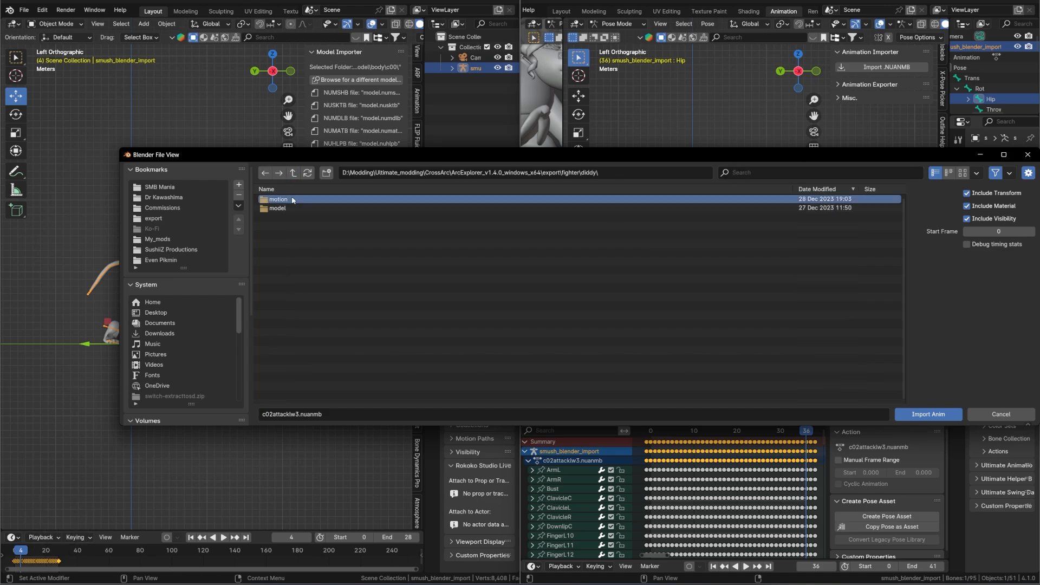
left_click(489, 208)
left_click(489, 199)
left_click(489, 199)
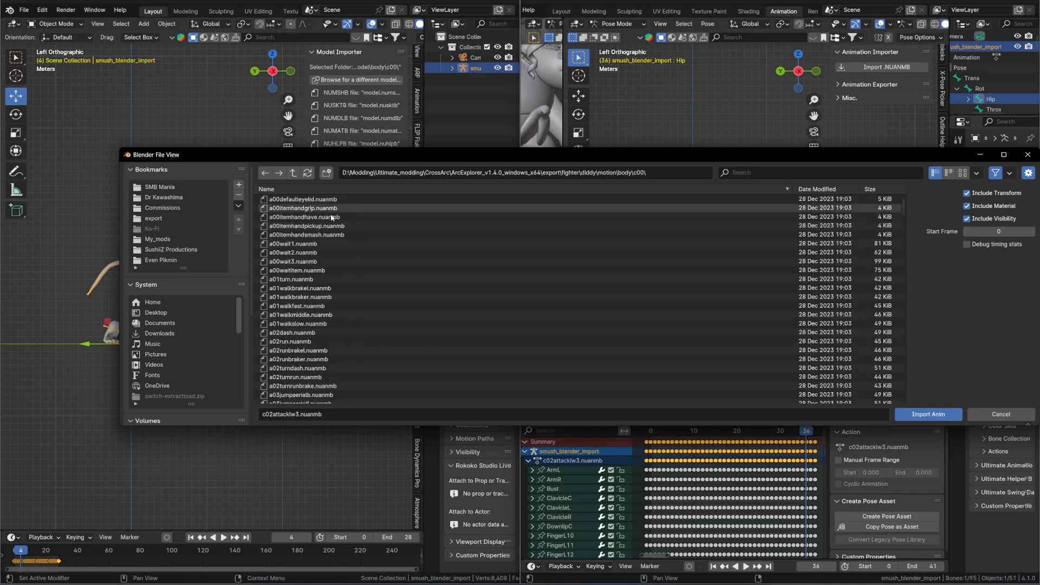
double_click(315, 245)
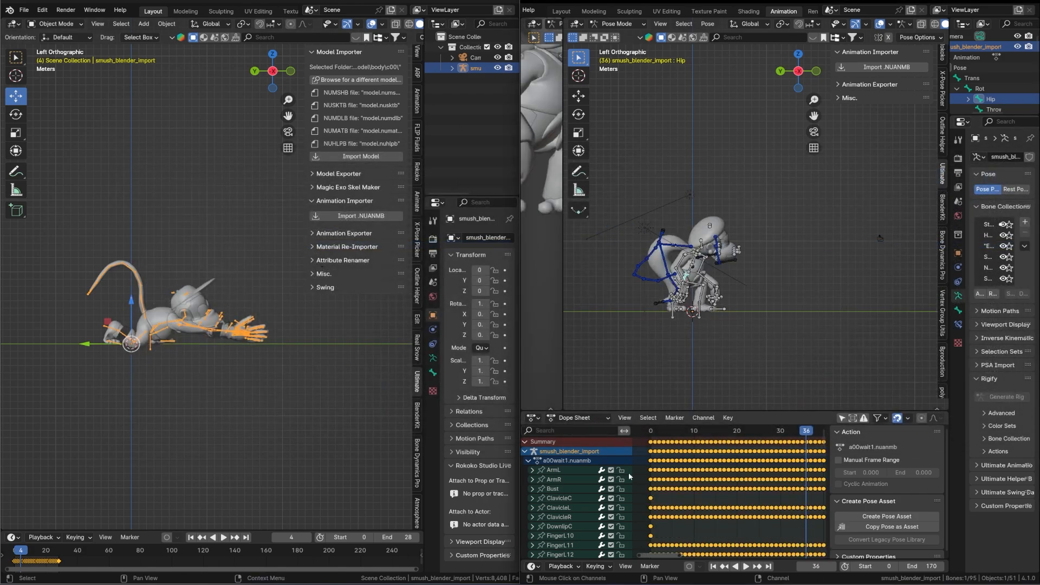
Step: Copy the wait animation's first-frame keyframes and undo its import
key("ctrl+c")
key("ctrl+z")
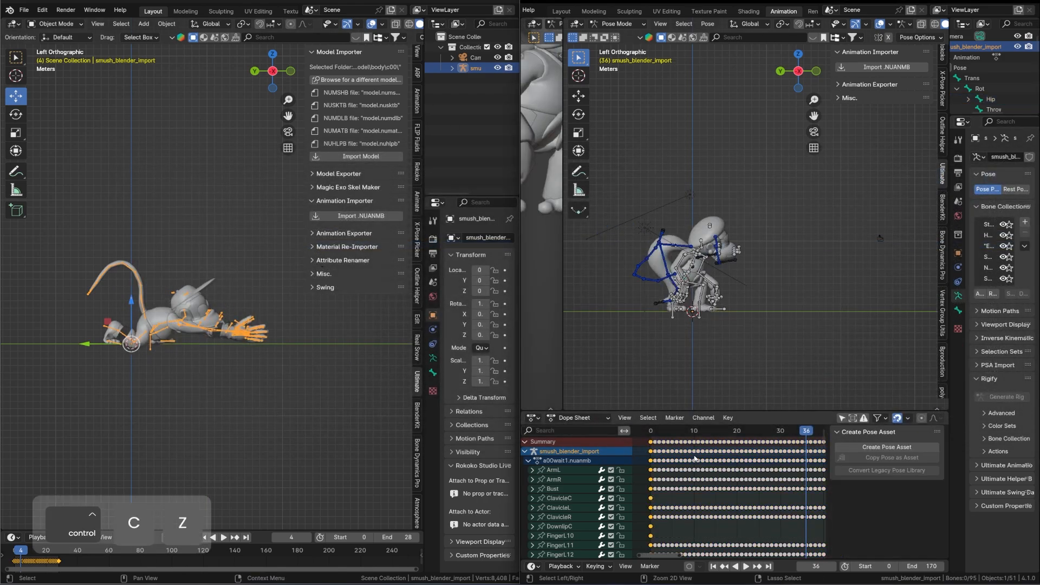
Step: Paste the copied wait-pose keyframes at frame 38 of c02attacklw3.nuanmb
left_click(816, 432)
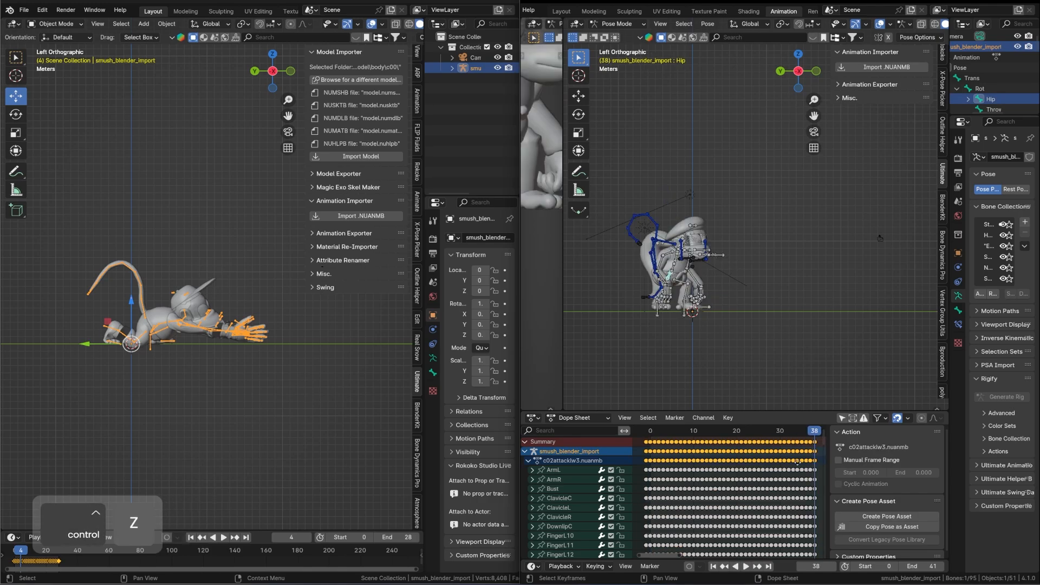
middle_click_drag(794, 460, 717, 465)
key("ctrl+v")
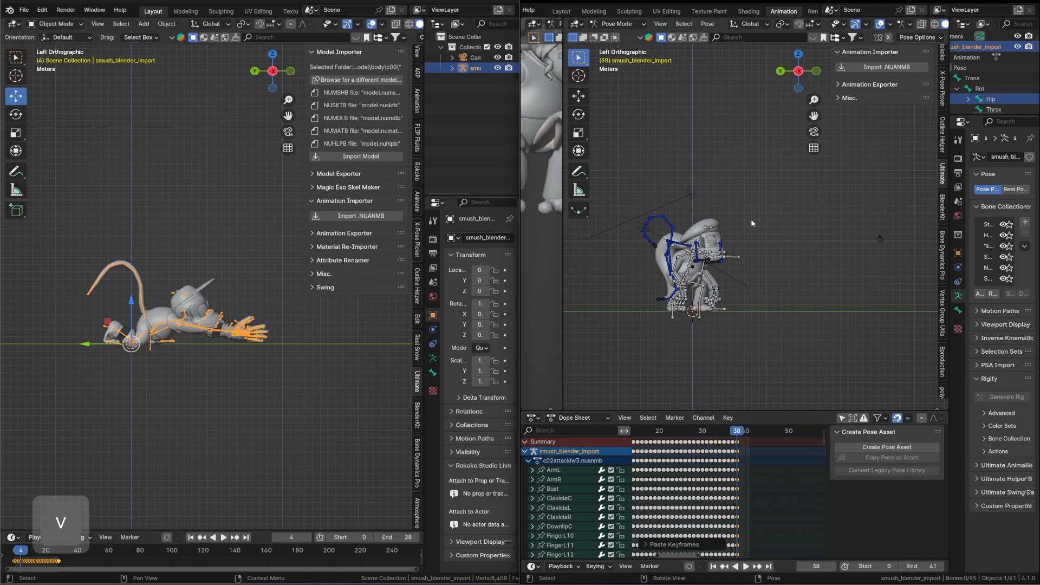
Step: Hide the overlays in Dixie's viewport and get a closer view of the model
left_click(880, 25)
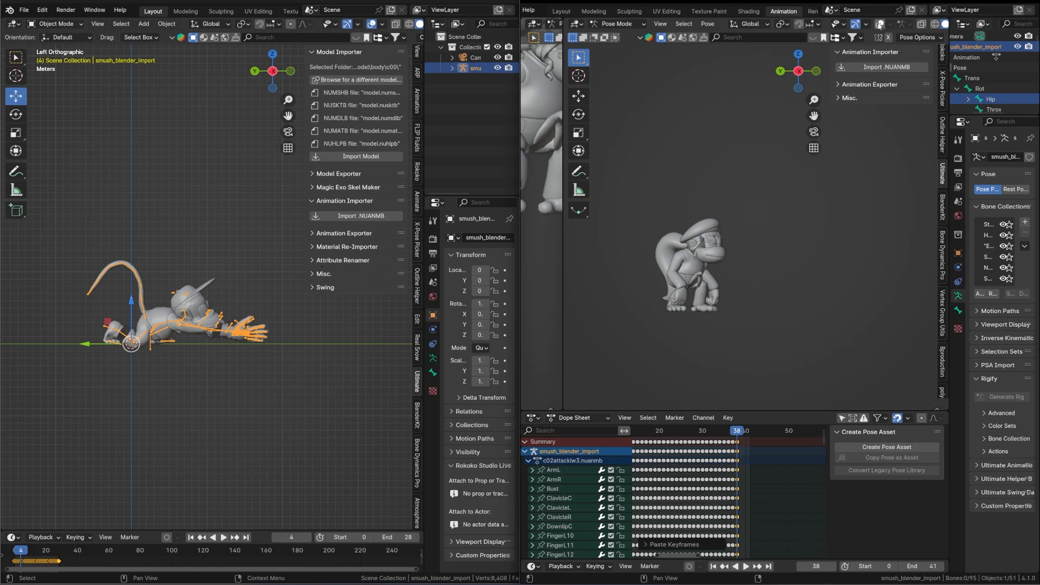
scroll(715, 329, "up", 3)
middle_click_drag(657, 330, 744, 280, "shift")
scroll(791, 440, "up", 4)
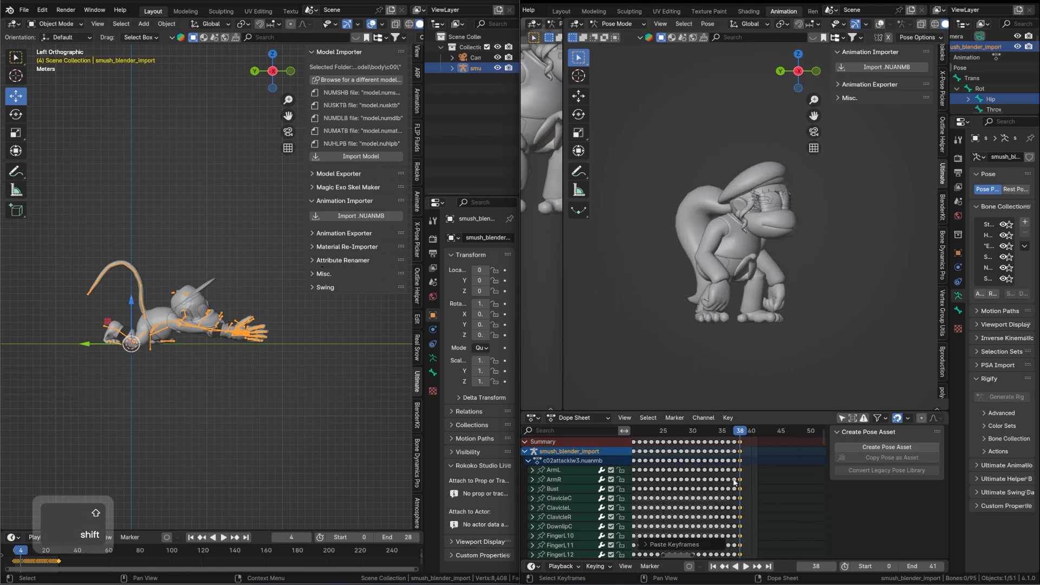
Step: Delete Dixie's keyframes from frame 31 to frame 37, keeping those at frames 30 and 38
left_click_drag(790, 440, 731, 446)
left_click(735, 443)
key("Insert")
key("Home")
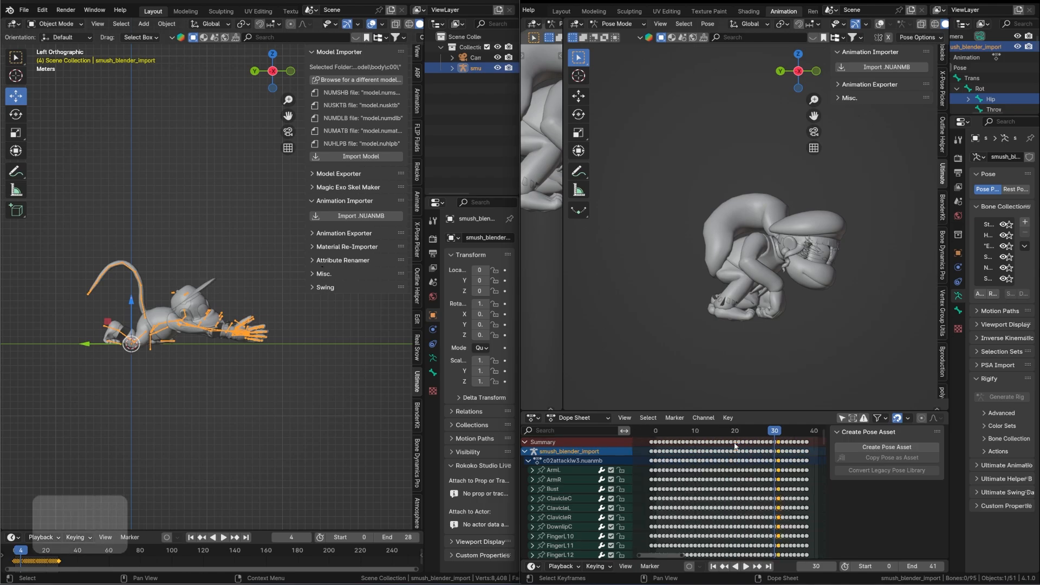
key("Delete")
scroll(796, 451, "up", 5)
middle_click_drag(795, 451, 634, 469)
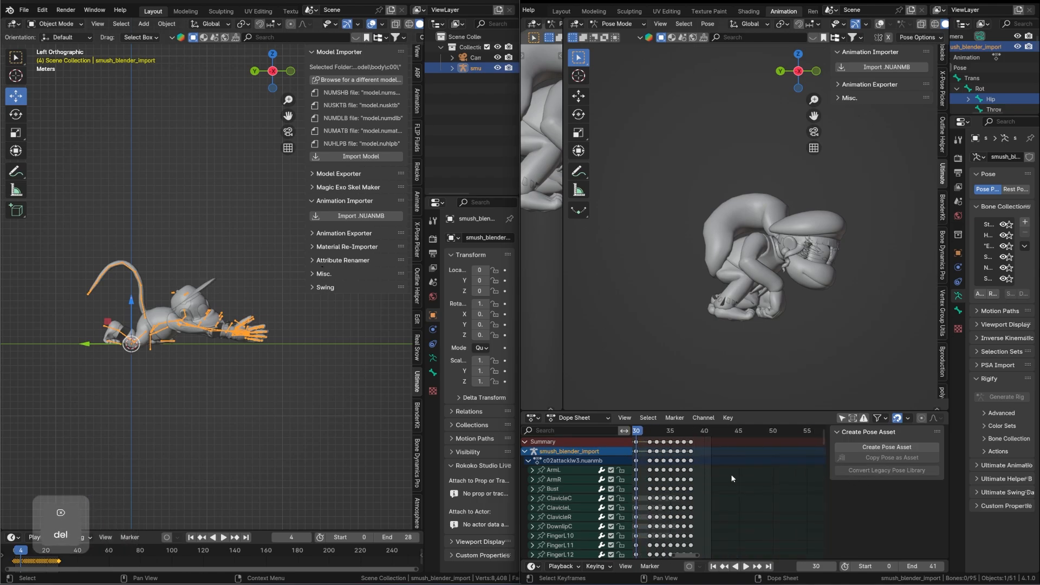
scroll(734, 479, "up", 4)
middle_click_drag(732, 477, 823, 472)
left_click_drag(682, 461, 753, 433)
key("Delete")
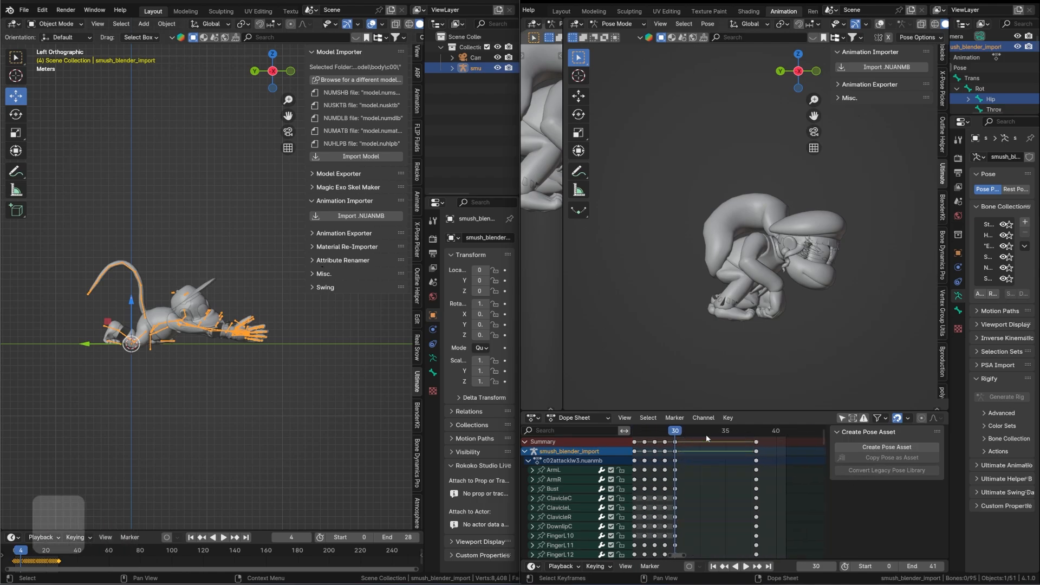
right_click(675, 437)
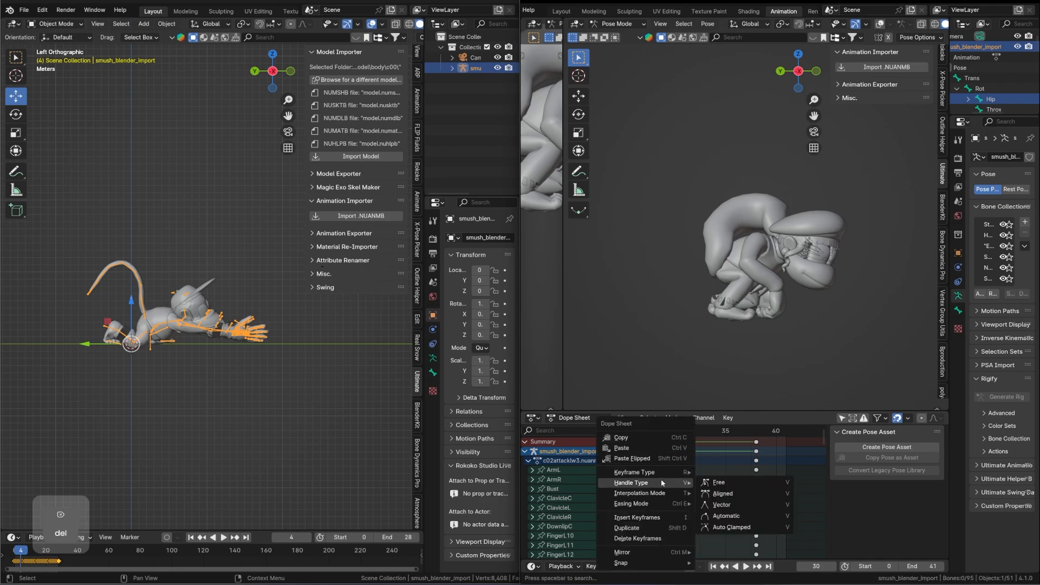
mouse_move(645, 483)
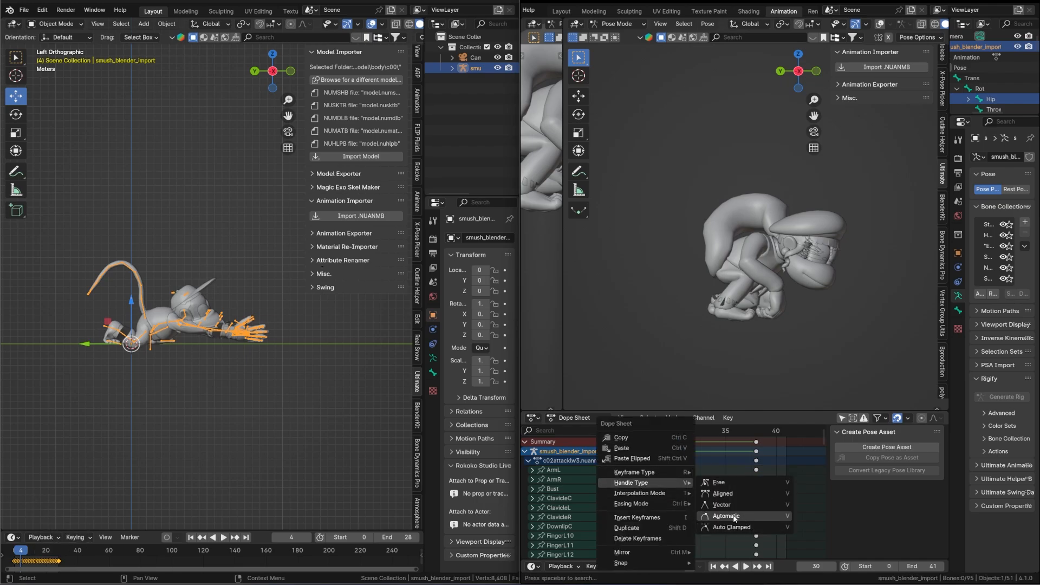
left_click(759, 523)
Step: Delete Dixie's keyframes at frames 28 and 29
middle_click_drag(682, 447, 733, 446)
left_click(717, 442)
key("Delete")
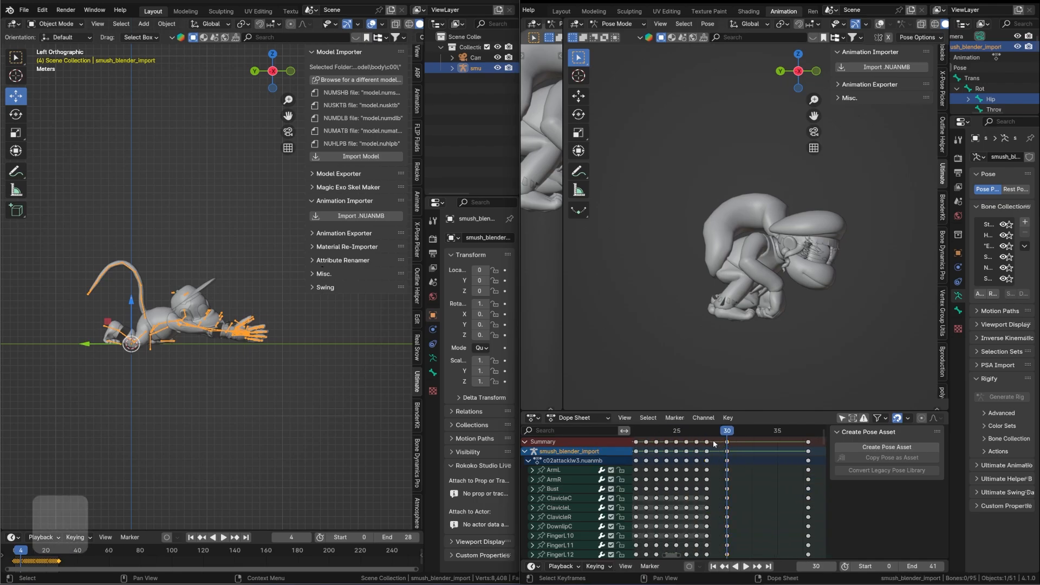
left_click(707, 442)
key("Delete")
left_click_drag(703, 434, 807, 489)
Step: Play the attack animation from the start to check the transition into the wait pose
left_click(713, 566)
left_click(746, 566)
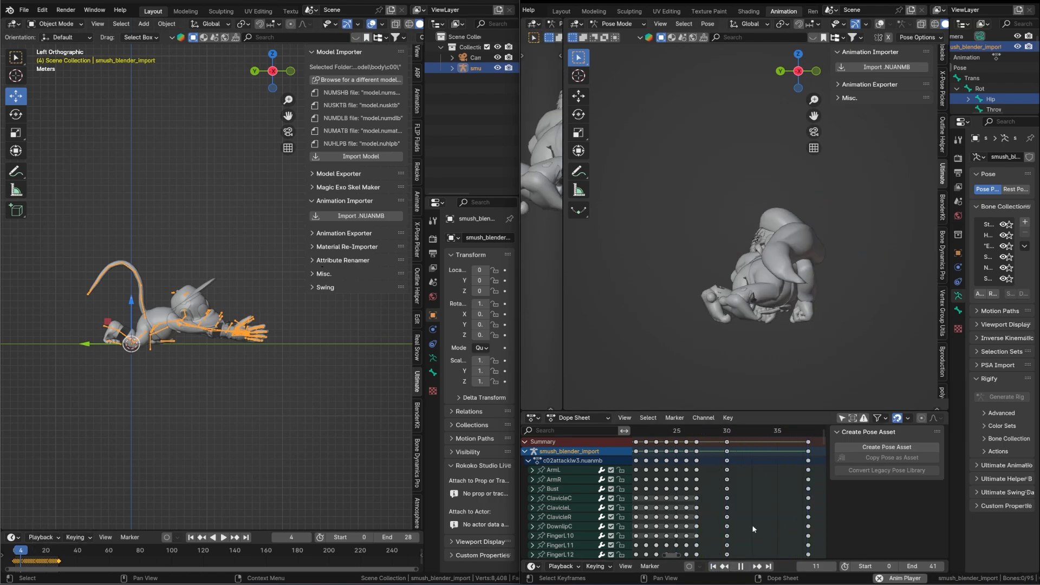
left_click(740, 566)
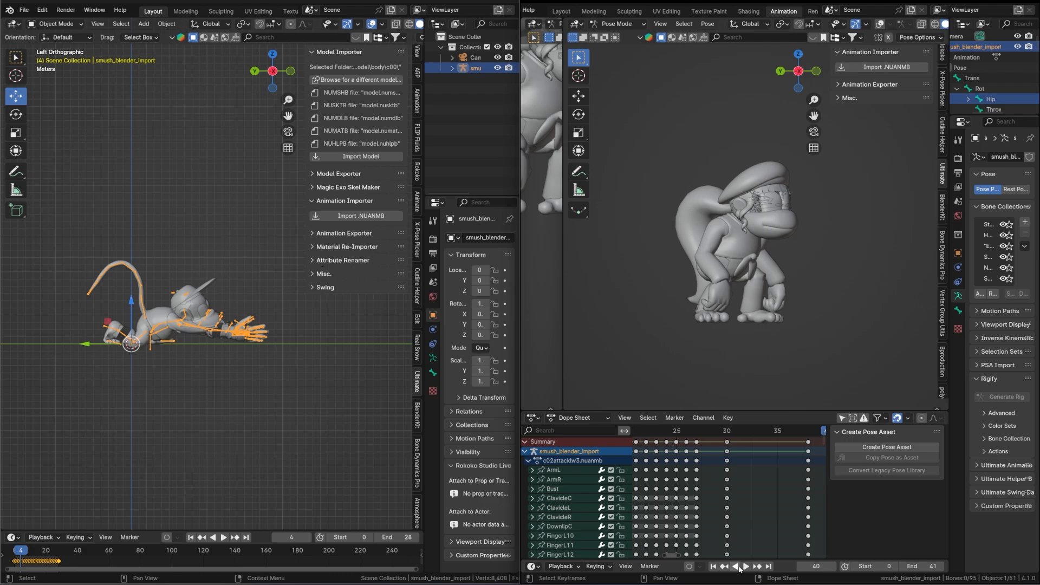
Step: Jump Diddy's reference animation to its last frame, 28
scroll(737, 496, "down", 7)
scroll(816, 241, "down", 5)
scroll(699, 211, "up", 4)
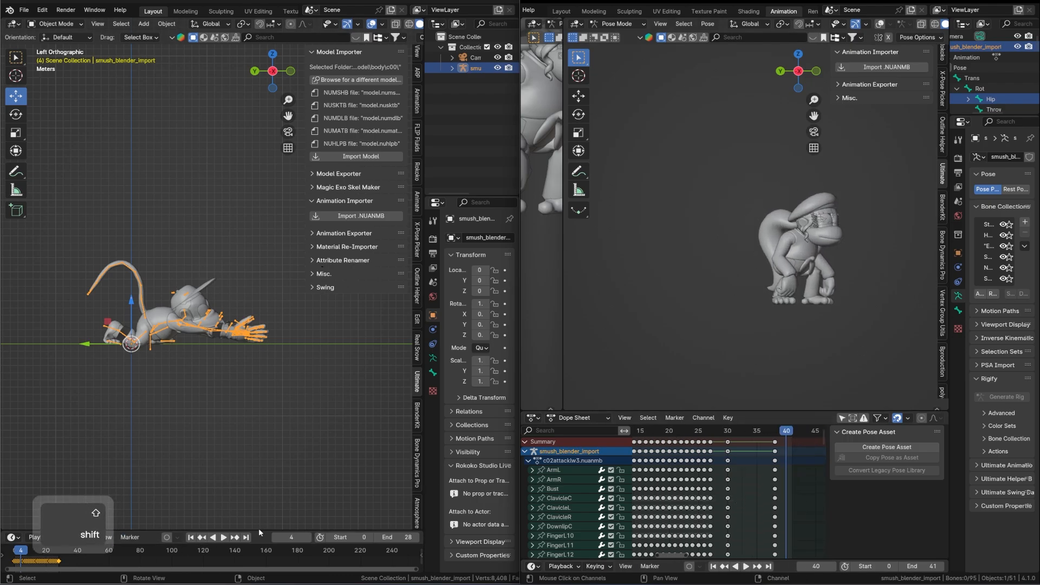
left_click(246, 537)
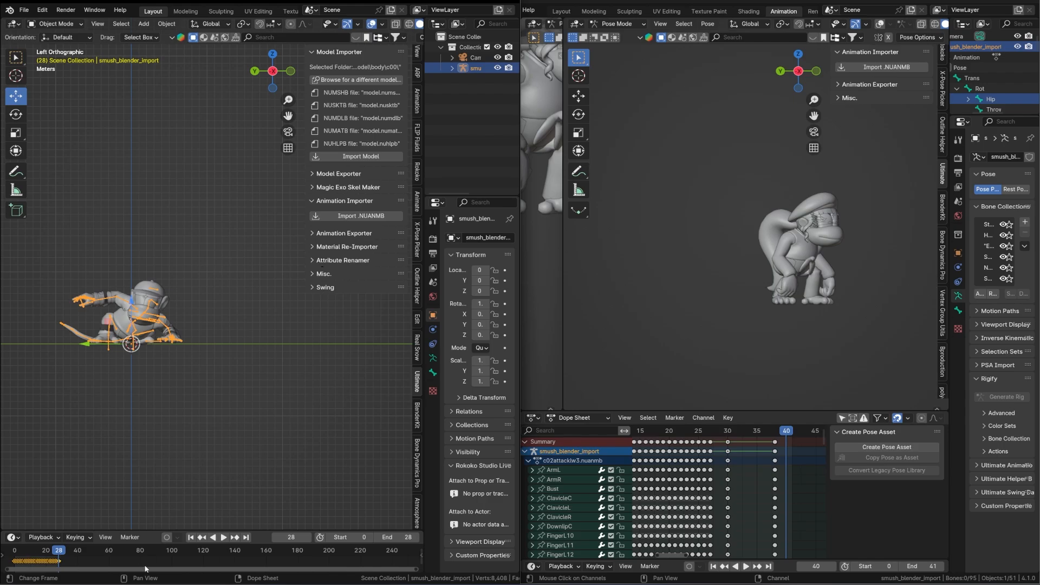
Step: Compress Dixie's keyframes from frame 15 to frame 30 by scaling them to 0.5 around frame 15
middle_click_drag(743, 440, 775, 440)
left_click_drag(741, 435, 751, 444)
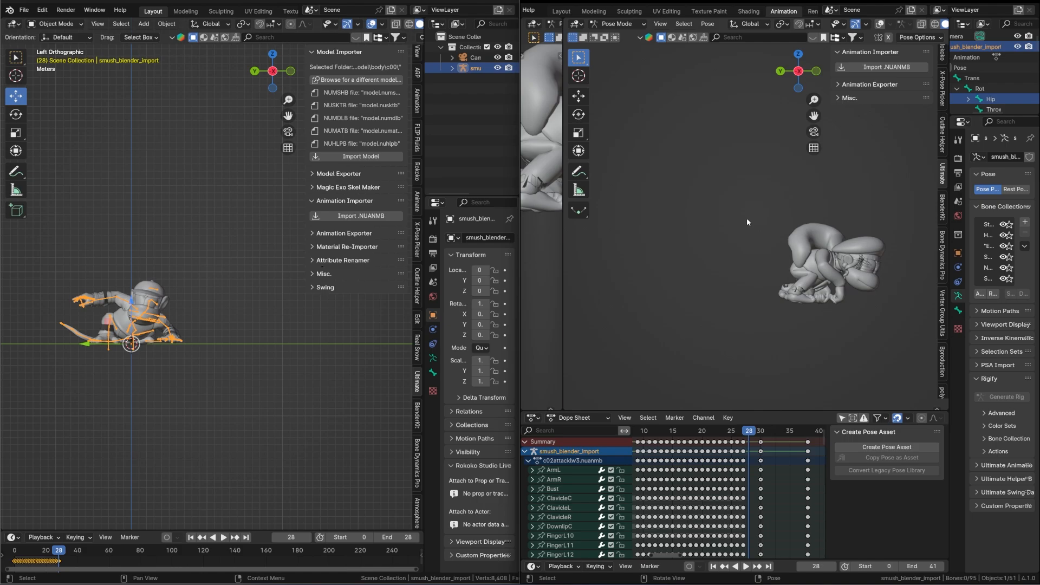
scroll(769, 482, "up", 2)
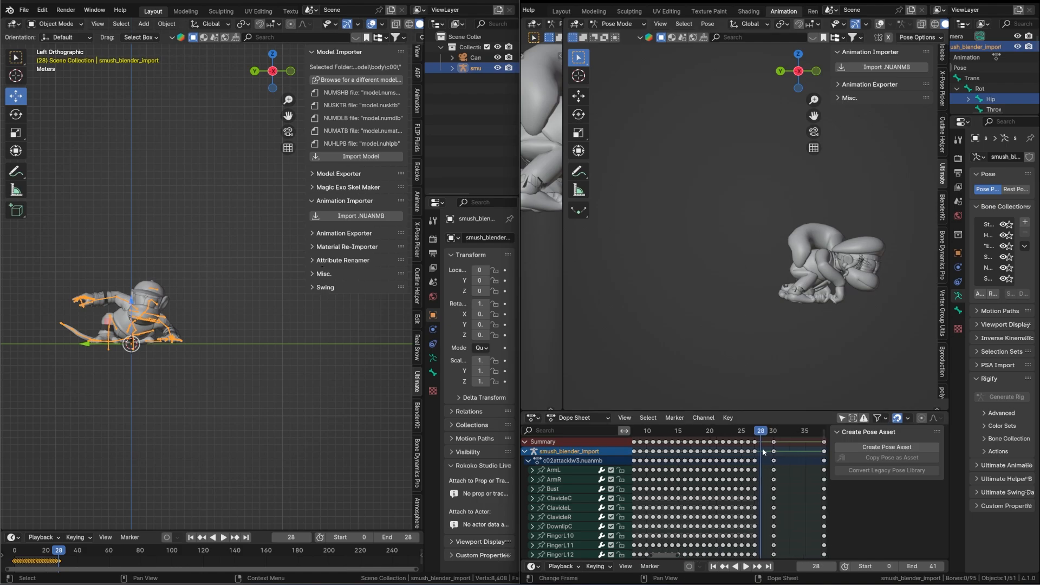
left_click_drag(761, 431, 682, 437)
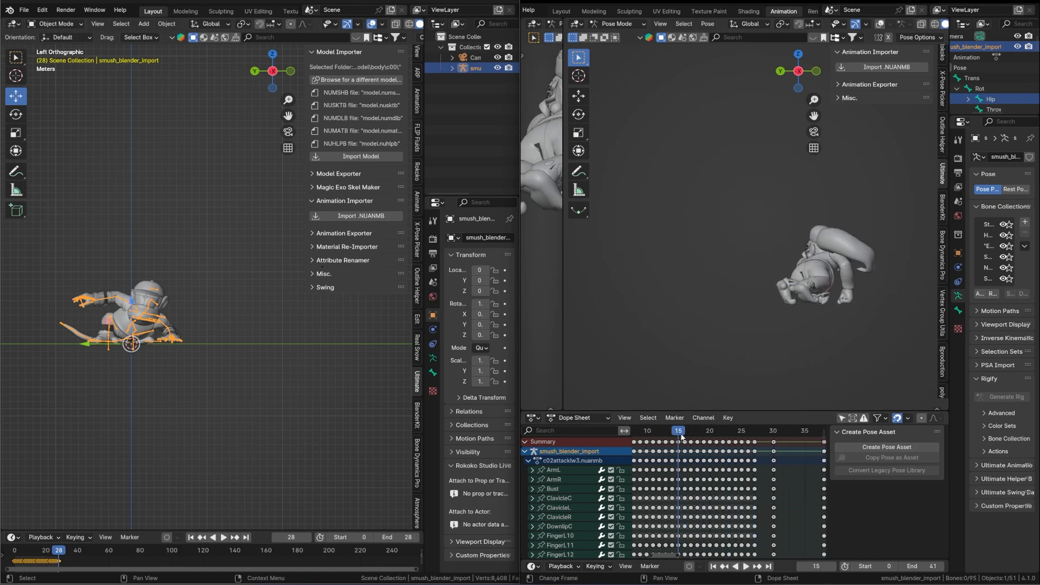
left_click_drag(797, 509, 675, 439)
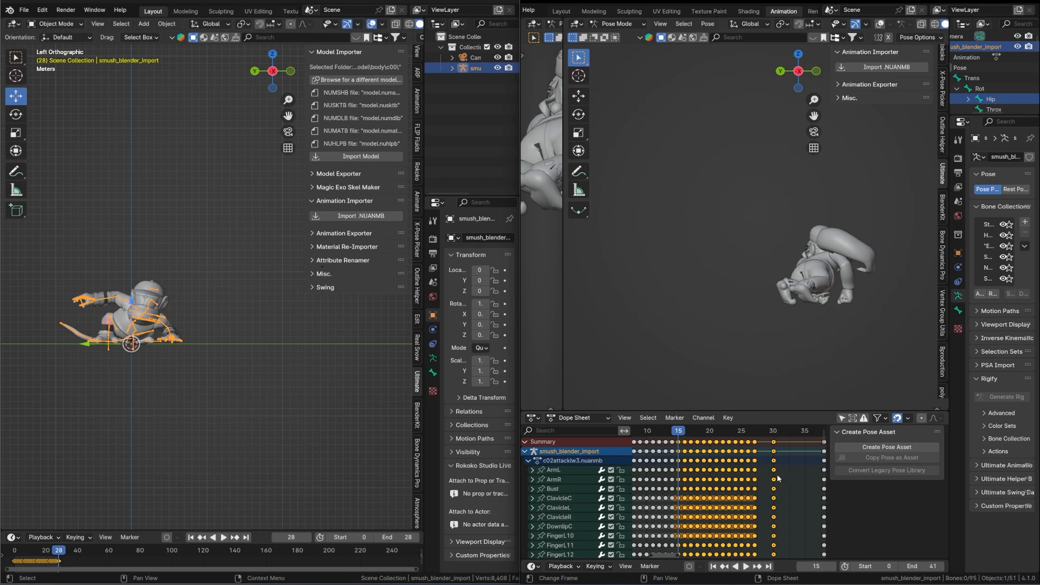
type("s0.5")
key("Return")
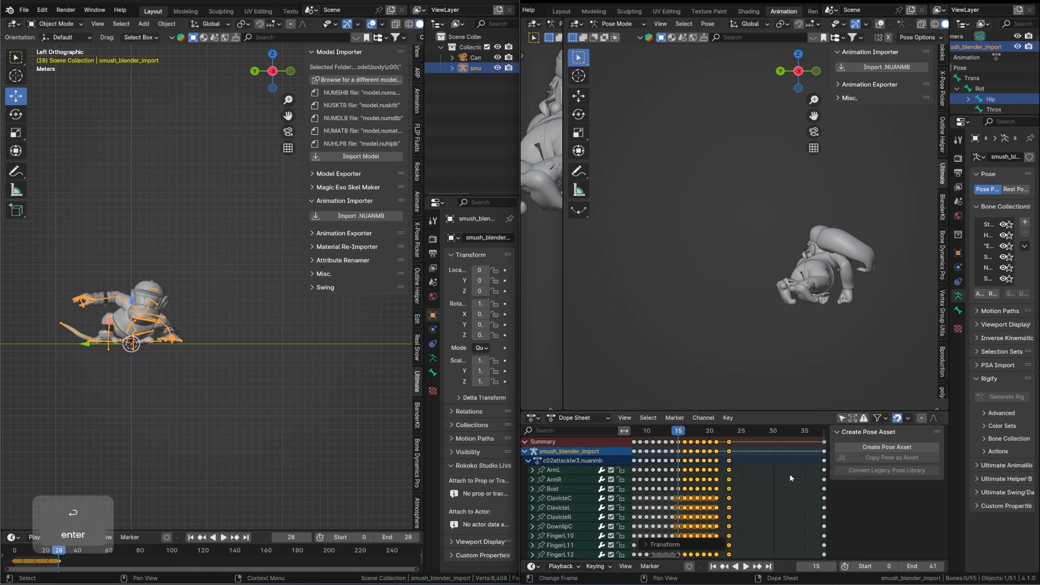
Step: Play on from frame 15 to check the faster recovery, and move the final wait-pose keyframes to frame 28
key("space")
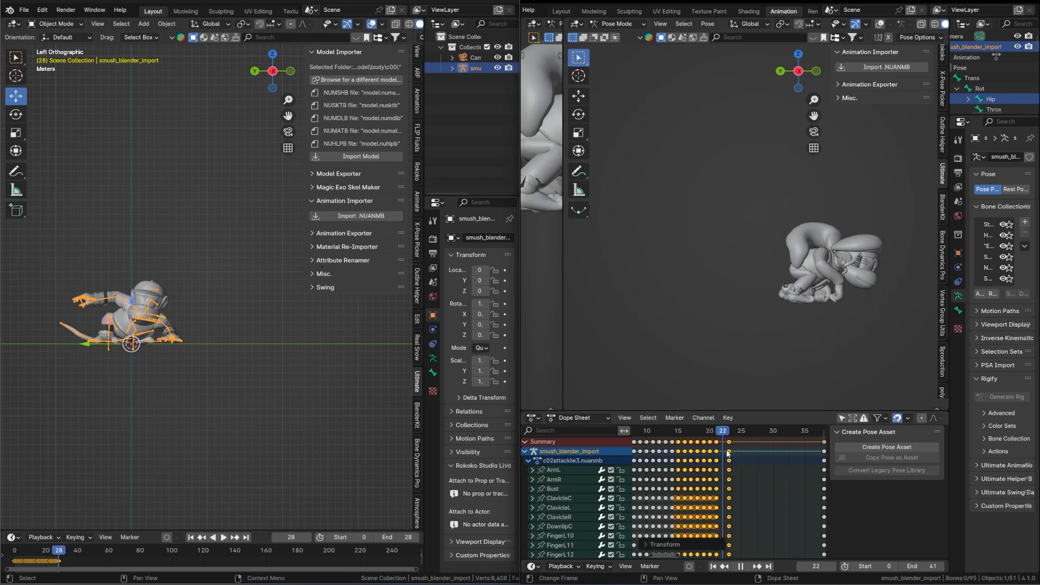
key("space")
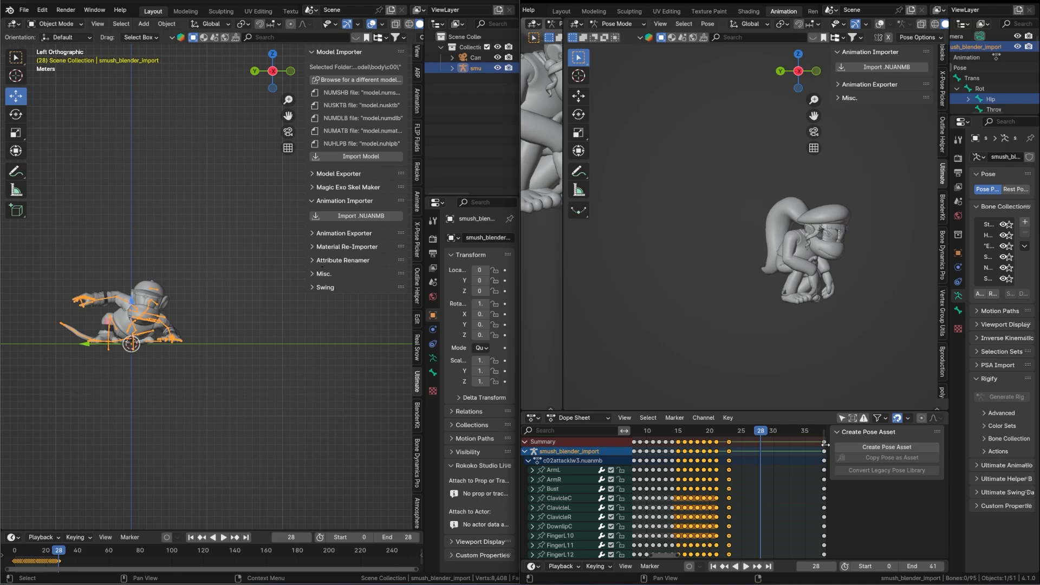
middle_click_drag(816, 457, 783, 468)
left_click(803, 452)
key("g")
left_click(738, 467)
Step: Play Dixie's animation from the start and set its end frame to 28
left_click(713, 566)
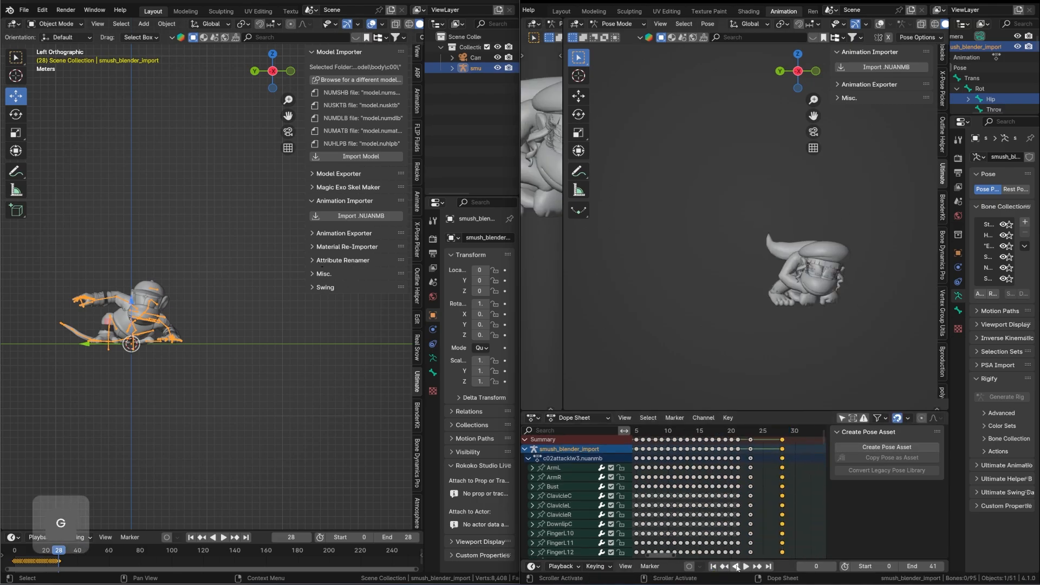
left_click(746, 566)
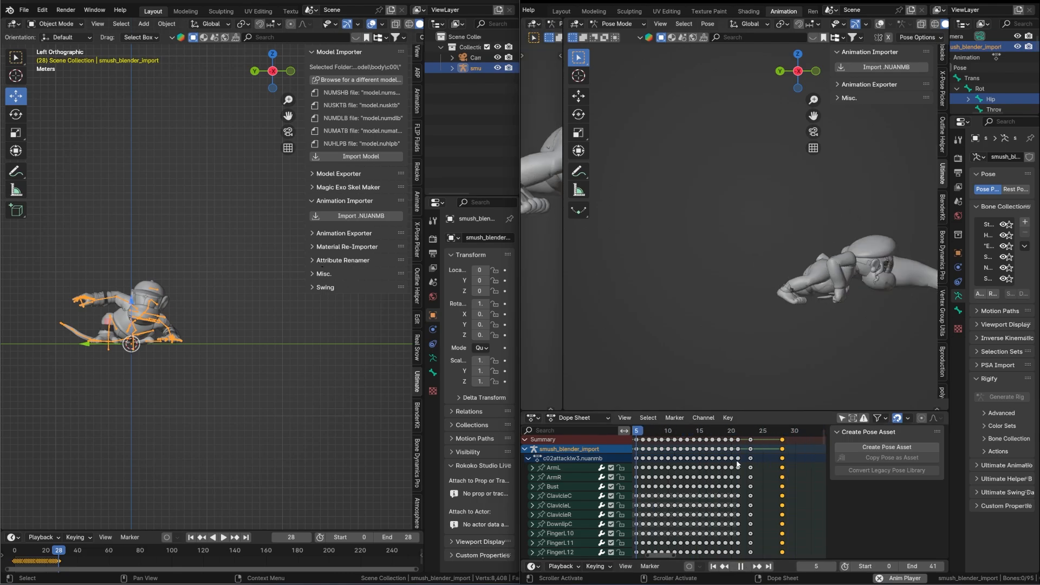
left_click(752, 440)
middle_click_drag(755, 477, 756, 479)
left_click(924, 566)
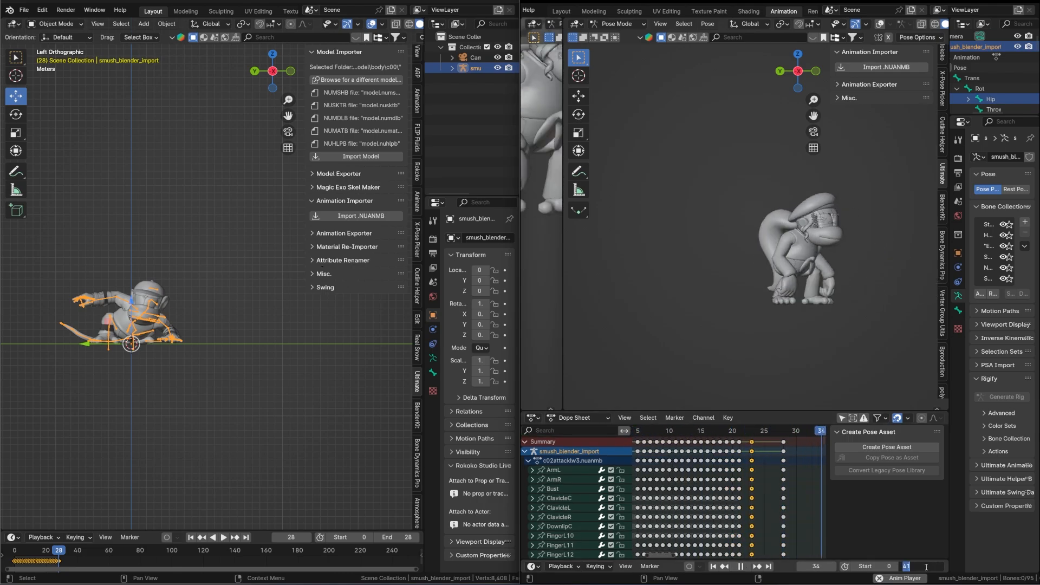
type("28")
key("Return")
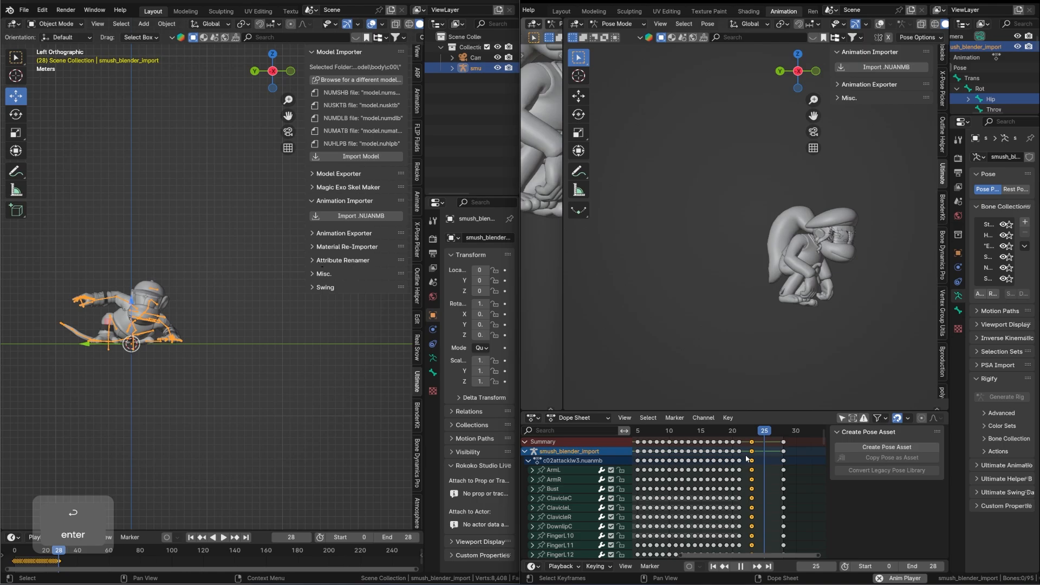
Step: Delete Dixie's keyframes from frame 17 to frame 21 and move those at frame 23 to frame 21
left_click_drag(746, 459, 711, 437)
key("Delete")
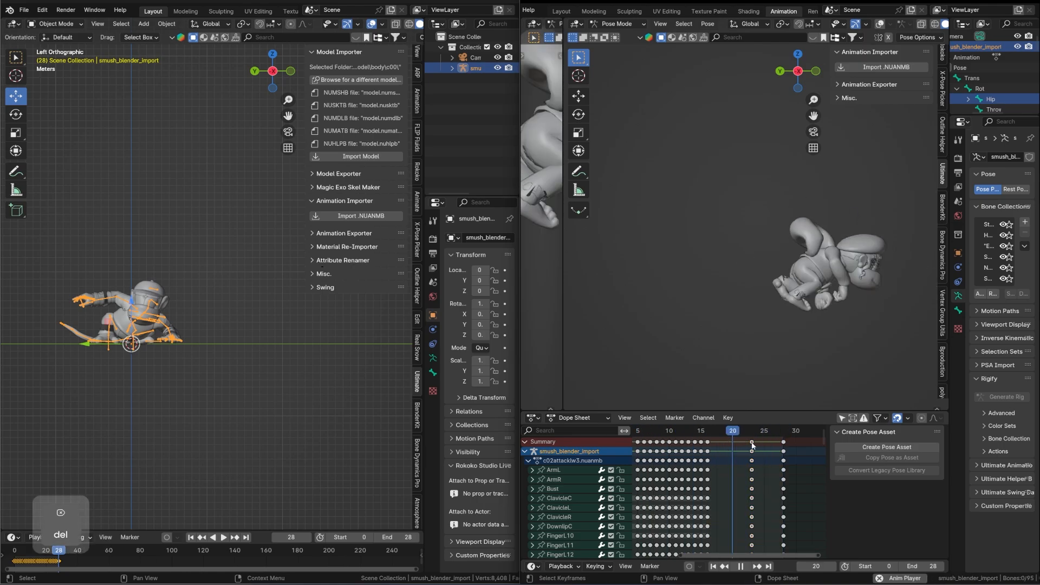
left_click(752, 444)
key("g")
left_click(739, 546)
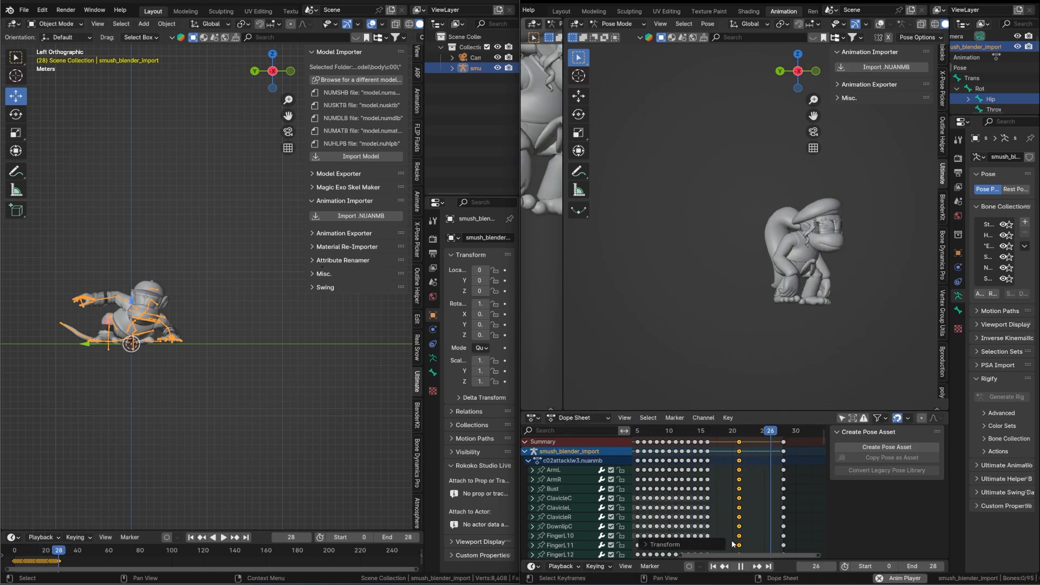
Step: Play Dixie's animation from frame 0 to check the shortened recovery into the wait pose
left_click(741, 566)
left_click(714, 567)
scroll(708, 470, "down", 5)
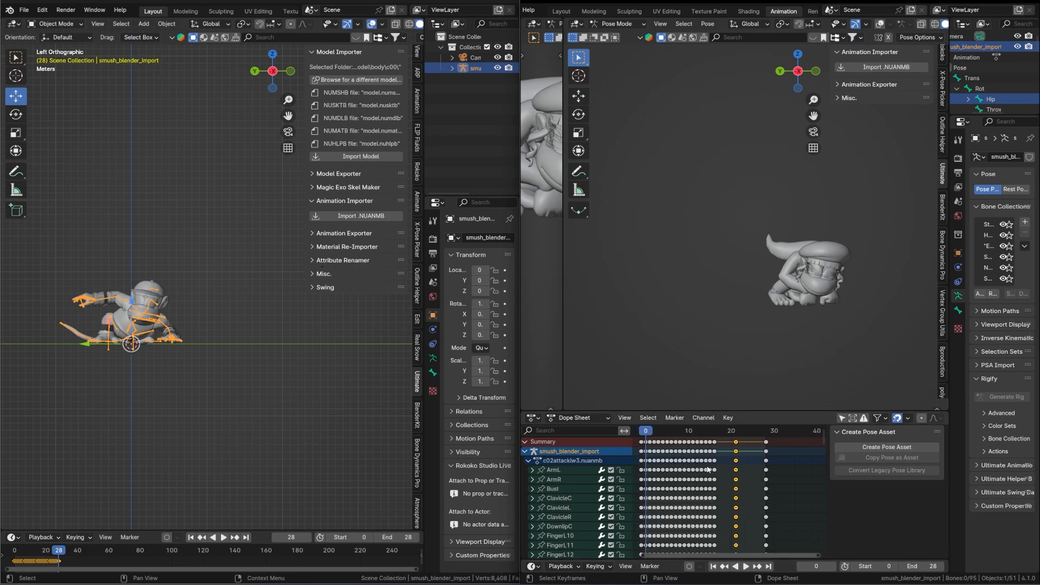
key("space")
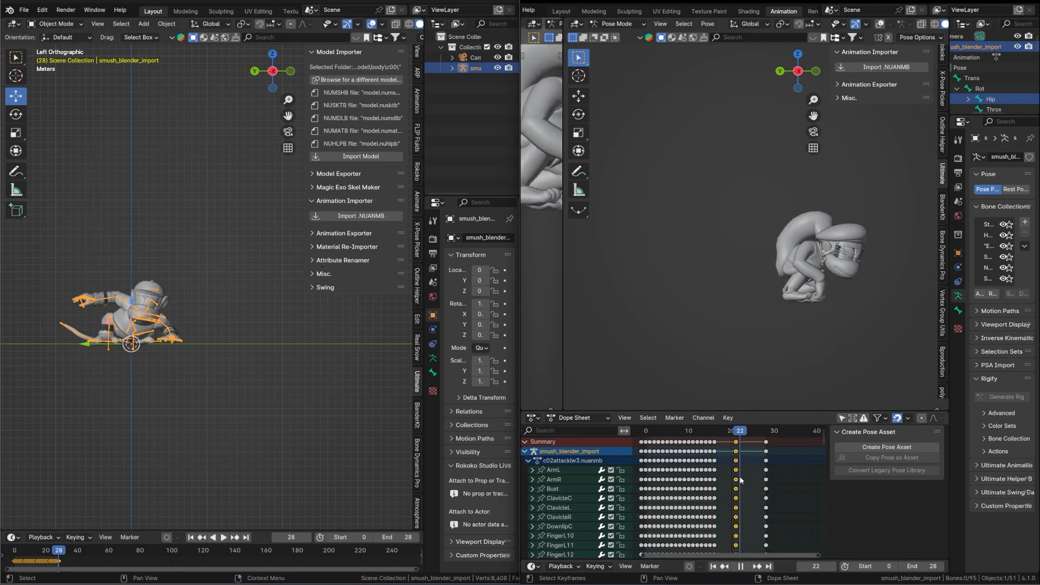
Step: Show the viewport overlays, raise the Hip bone slightly at frame 19 and insert a Location keyframe for it
left_click(880, 24)
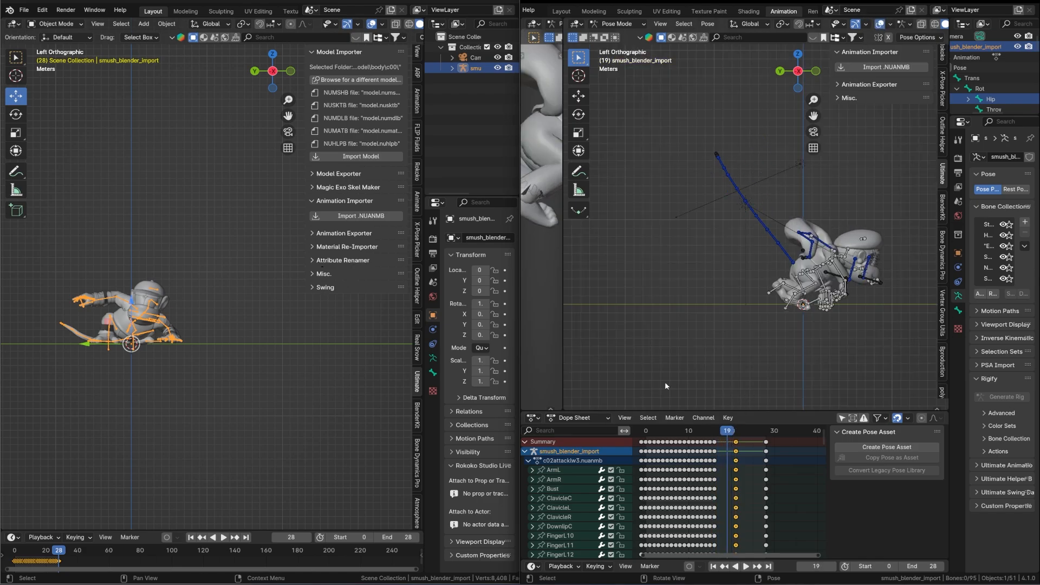
left_click(993, 99)
left_click(579, 94)
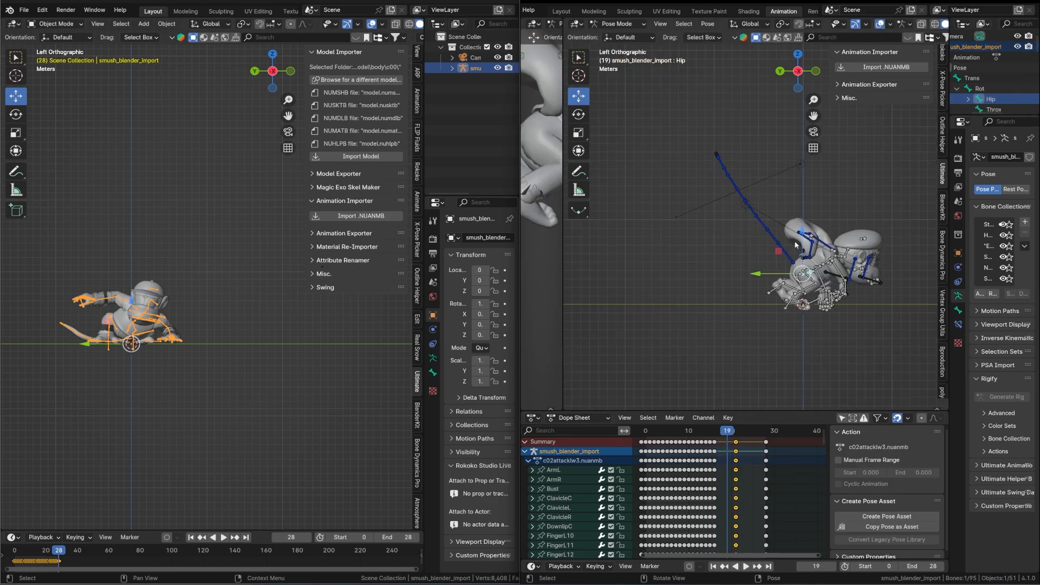
left_click_drag(802, 237, 802, 233)
key("i")
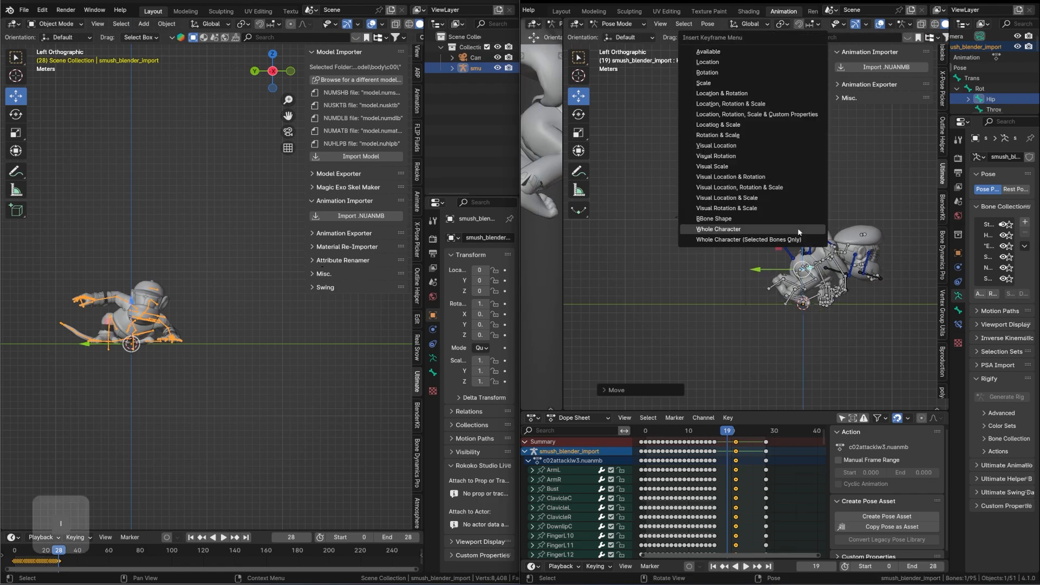
left_click(708, 62)
Step: Play through the ending and again from the start to check the movement with the raised hip
key("space")
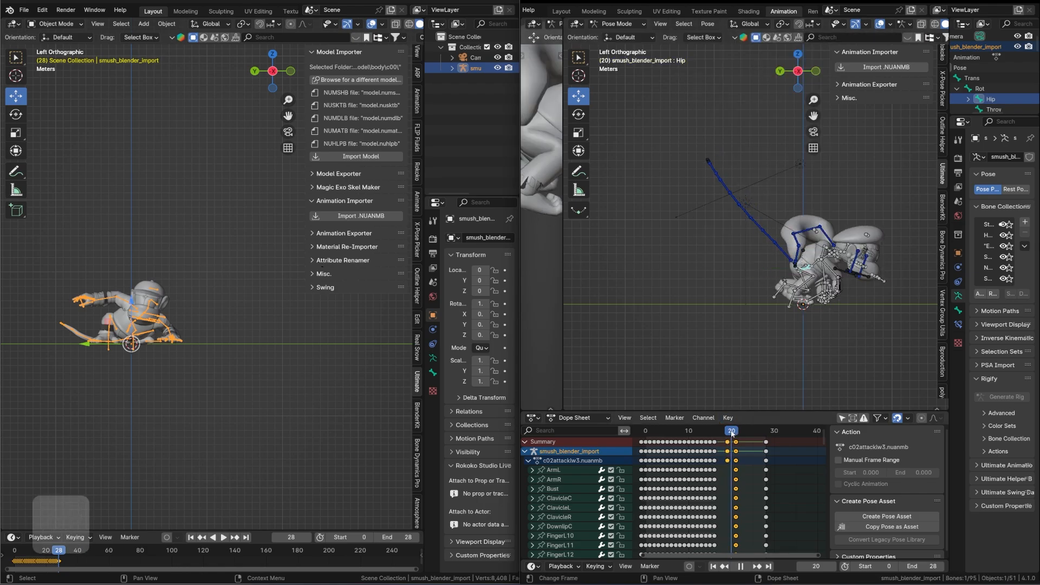
key("space")
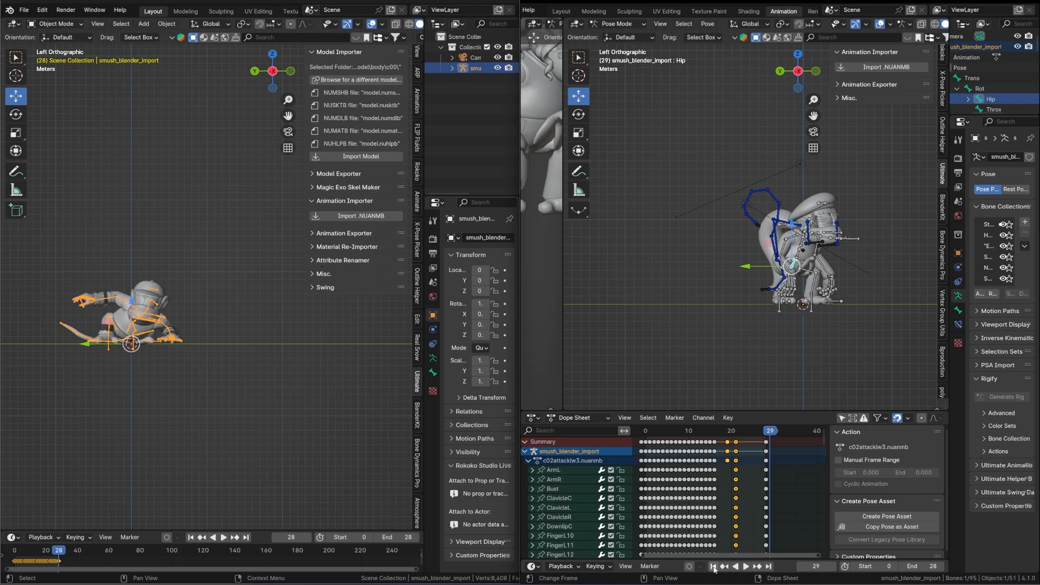
left_click(713, 566)
left_click(746, 566)
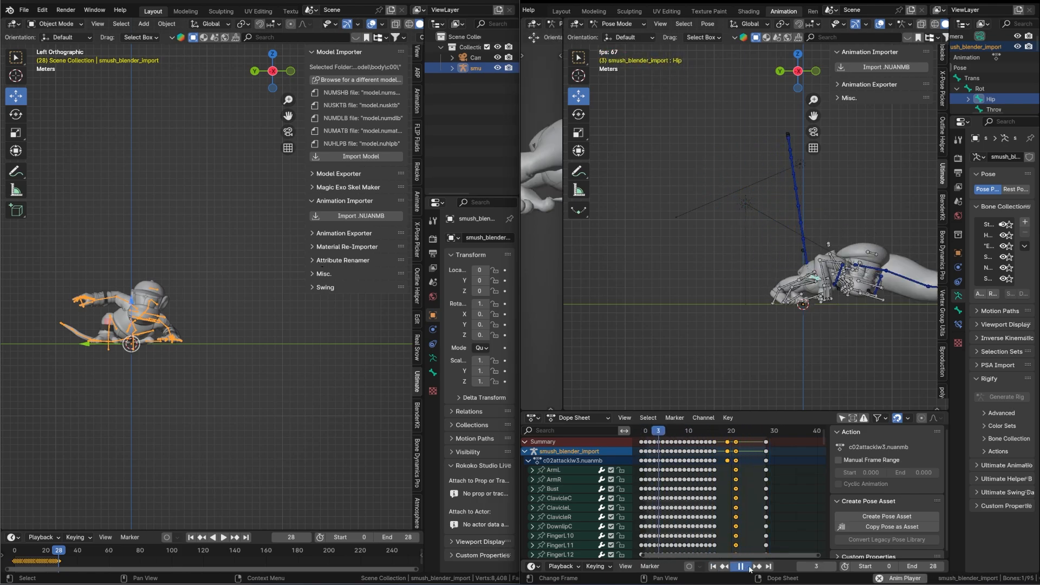
left_click(749, 569)
scroll(805, 262, "down", 5)
scroll(812, 233, "up", 3)
middle_click_drag(806, 228, 782, 236, "shift")
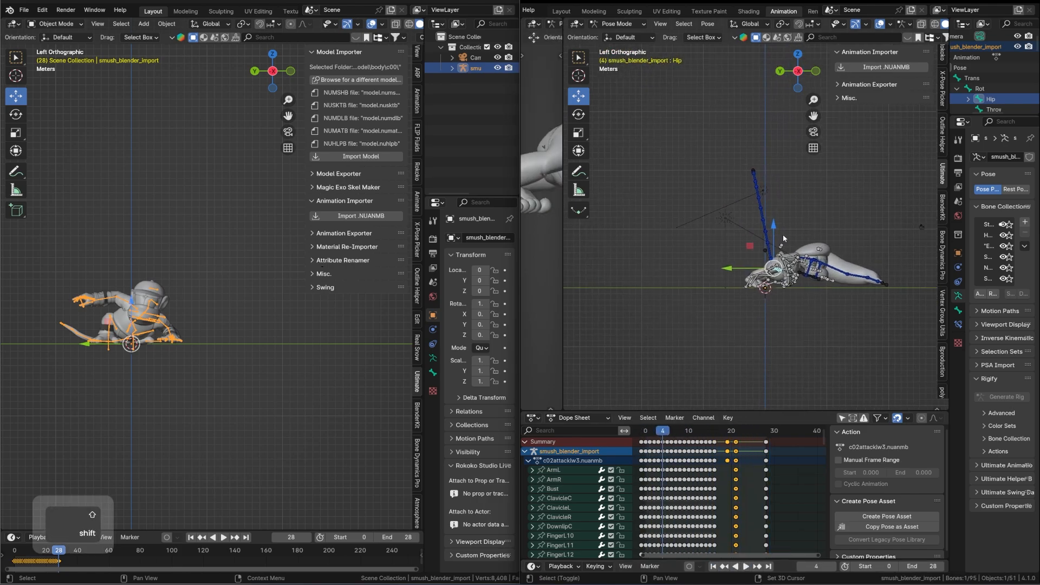
Step: Expand the animation exporter settings, select Dixie's armature and display the model with its materials and colours
left_click(882, 87)
left_click(980, 47)
scroll(909, 26, "down", 3)
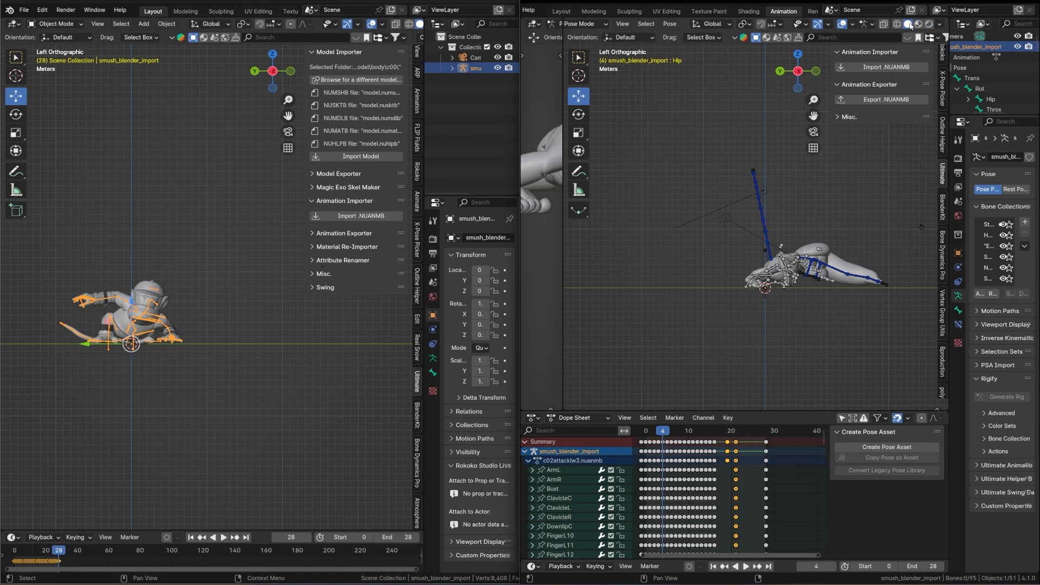
left_click(918, 24)
scroll(792, 302, "up", 6)
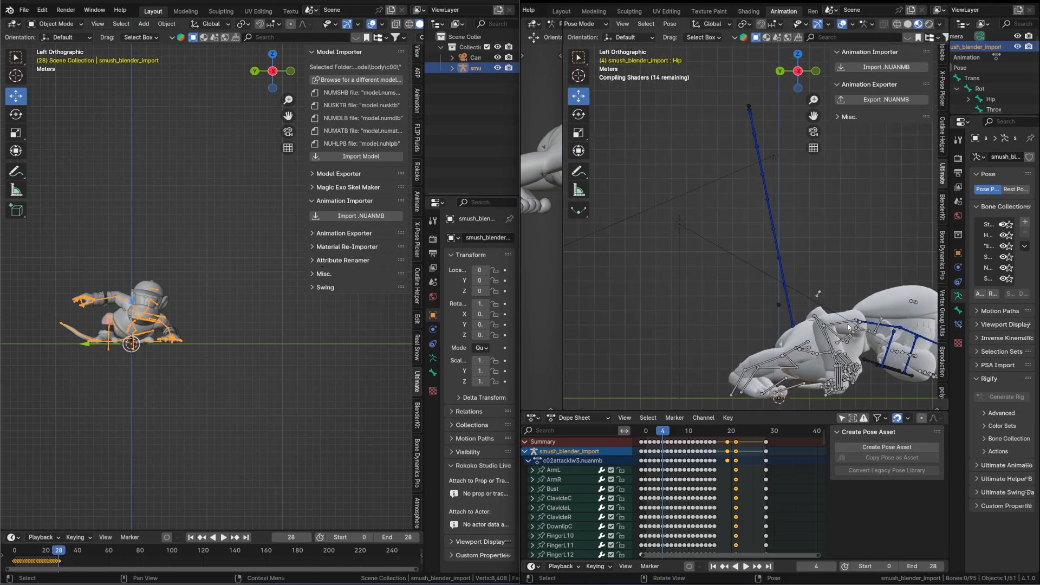
Step: Return Dixie's animation to frame 0 and maximize her Blender window
middle_click_drag(696, 485, 784, 480)
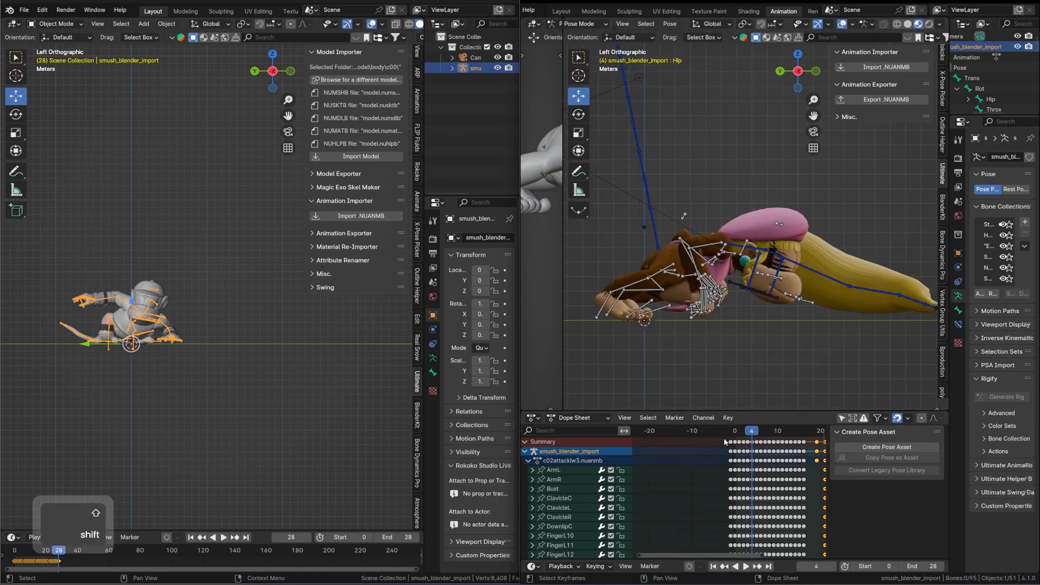
left_click(713, 566)
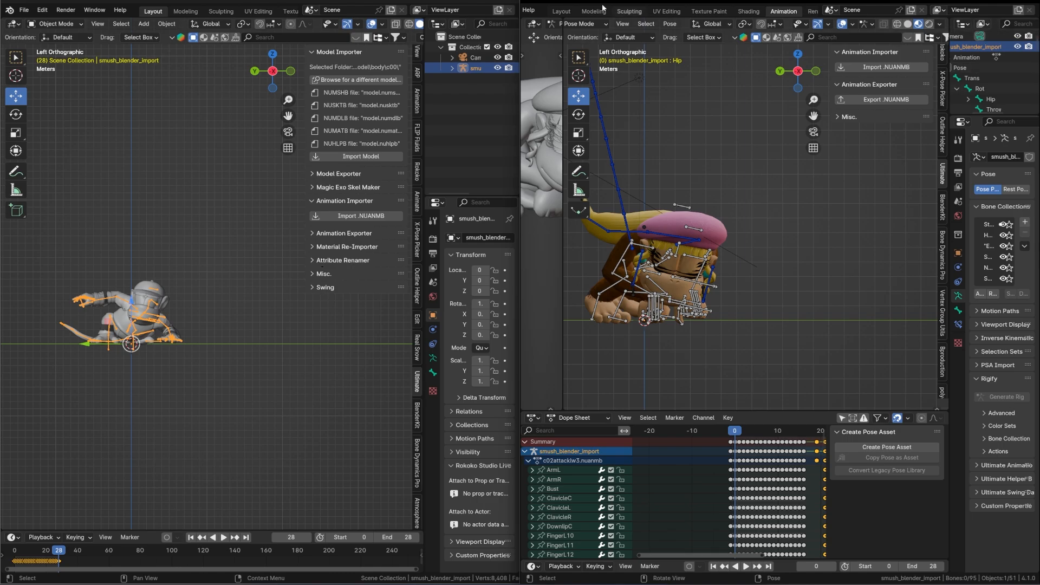
left_click(501, 1)
left_click(304, 312)
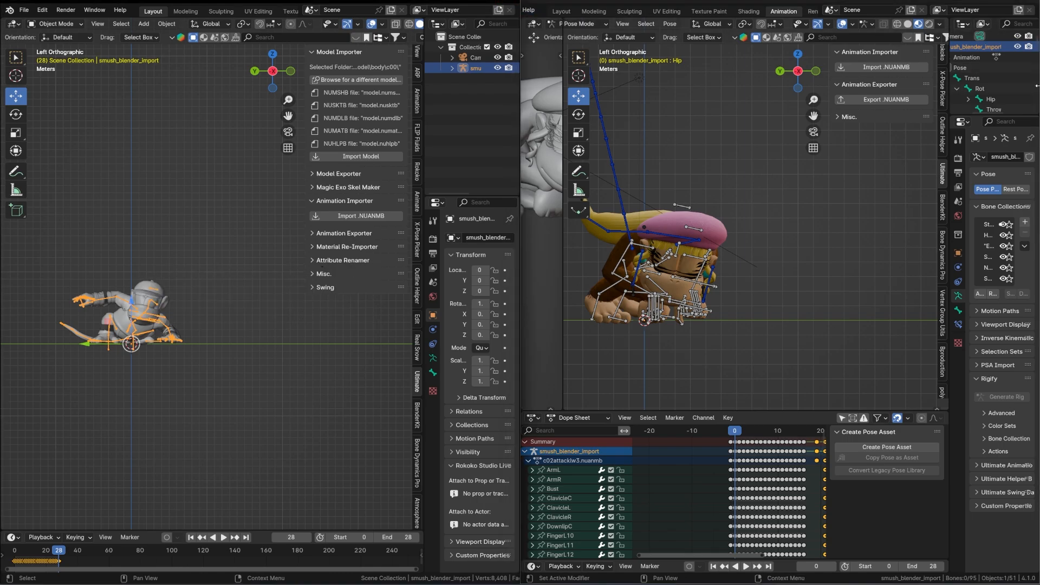
key("super+Up")
scroll(407, 195, "down", 2)
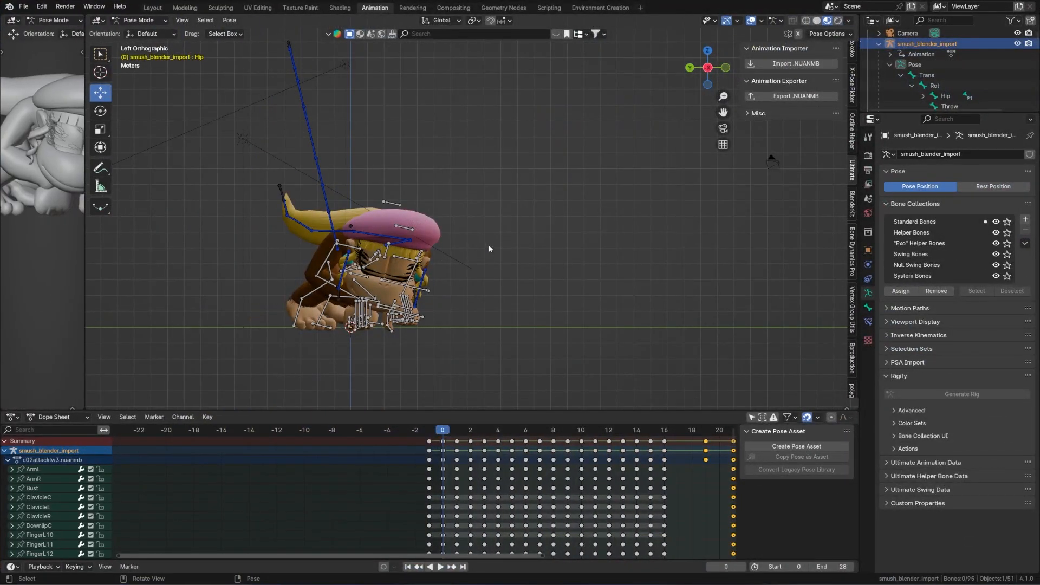
Step: Expand the Ultimate Animation Data and autofill the armature's visibility track entries
left_click(921, 462)
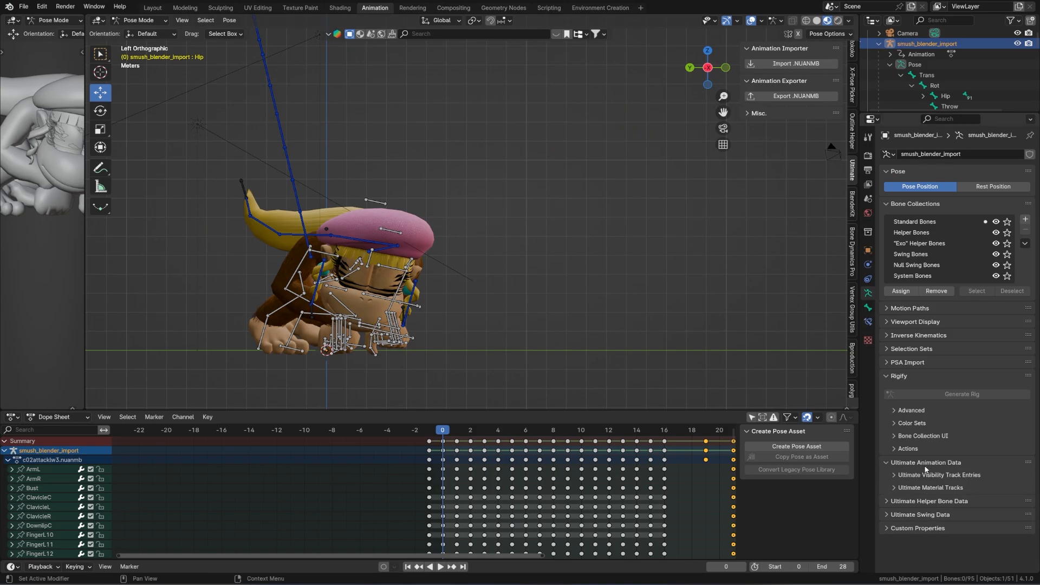
scroll(954, 477, "down", 4)
left_click(1025, 429)
left_click(967, 467)
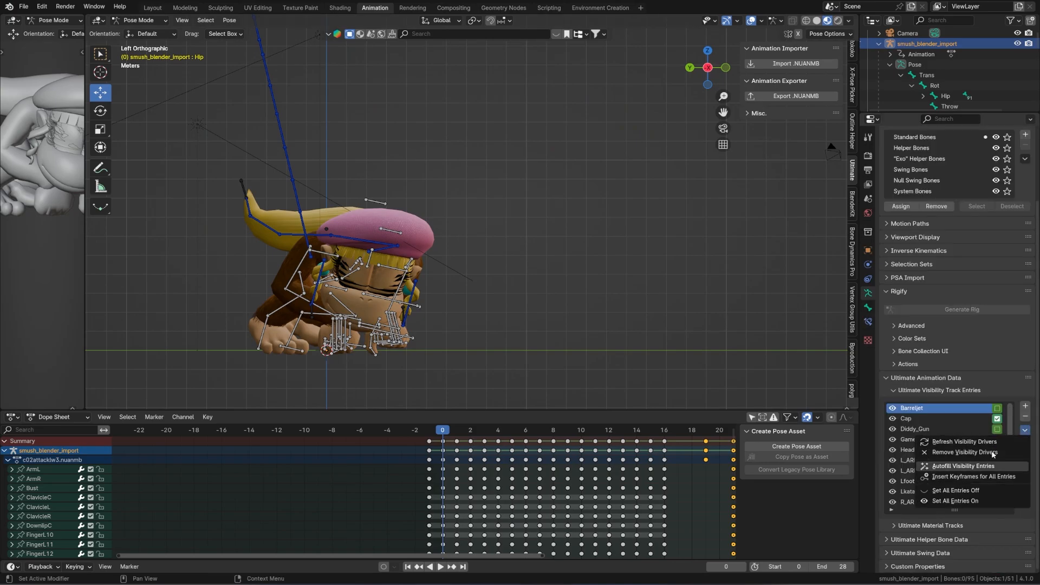
Step: Try setting all visibility track entries off at frame 0, and step one frame forward and back
left_click(1025, 430)
left_click(973, 491)
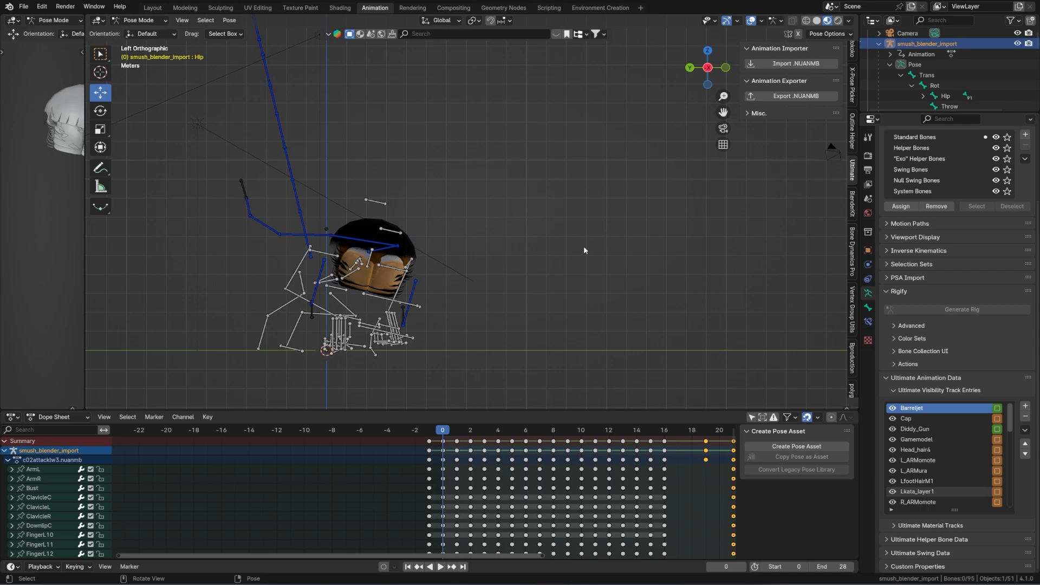
key("Right")
key("Left")
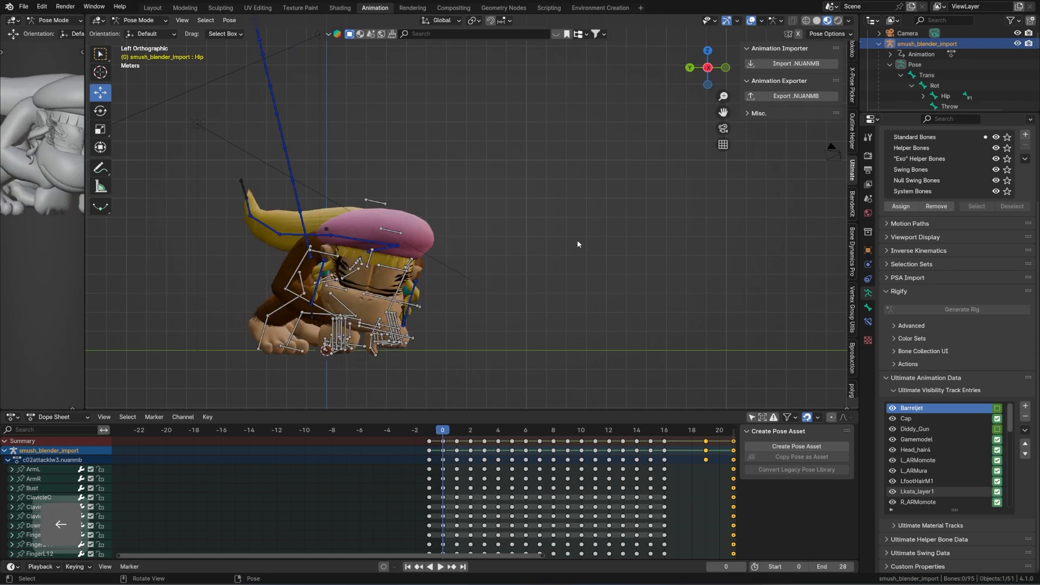
Step: Refresh the visibility drivers and enable the diddy_faceN and diddy_eyeN visibility entries
left_click(1025, 431)
left_click(994, 442)
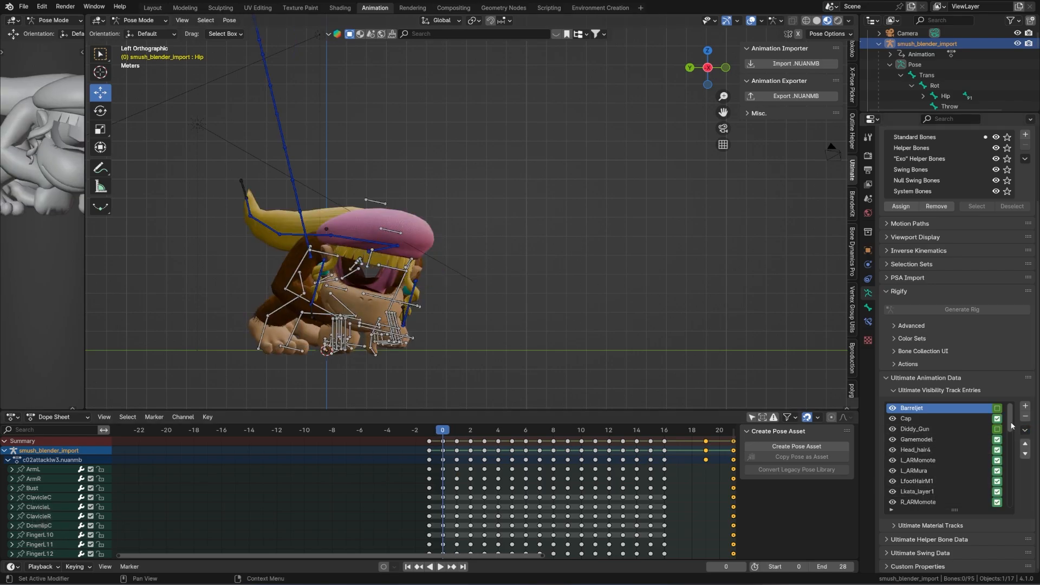
scroll(998, 461, "down", 20)
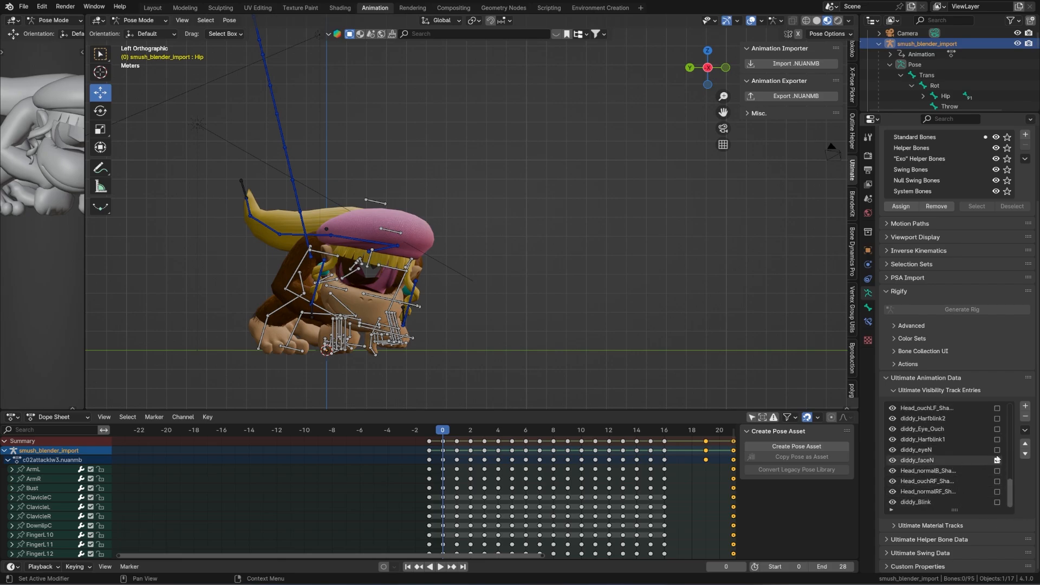
left_click_drag(997, 460, 998, 450)
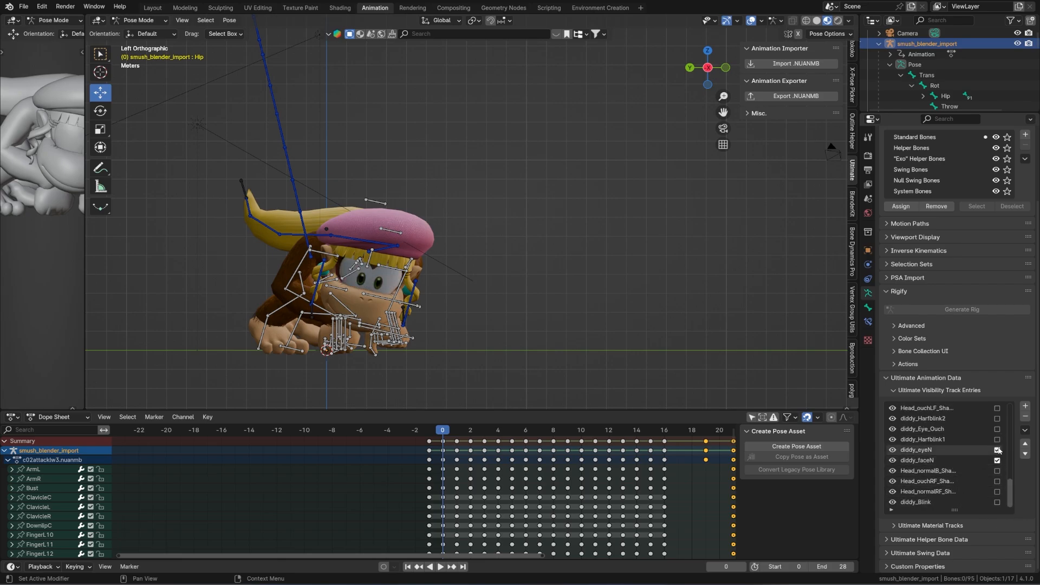
Step: Insert keyframes for all visibility track entries at frame 0 and show their channels across the full frame range
key("i")
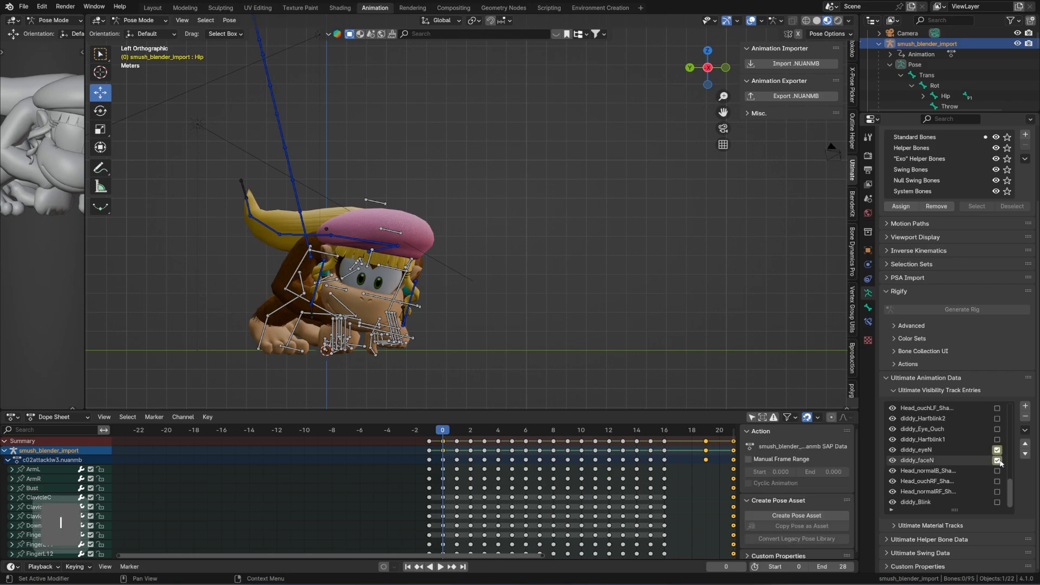
left_click(1026, 428)
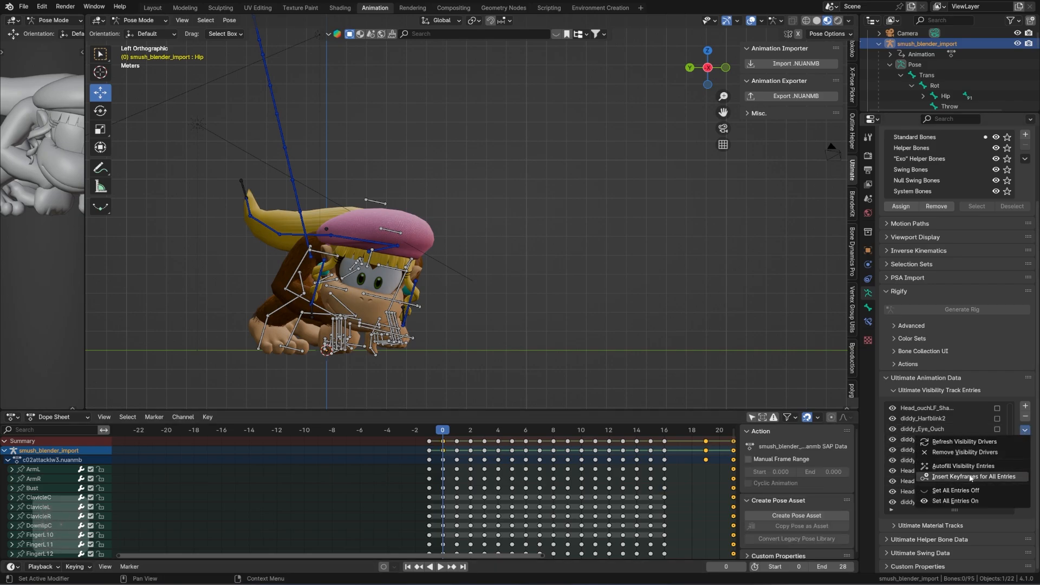
left_click(959, 477)
left_click(16, 461)
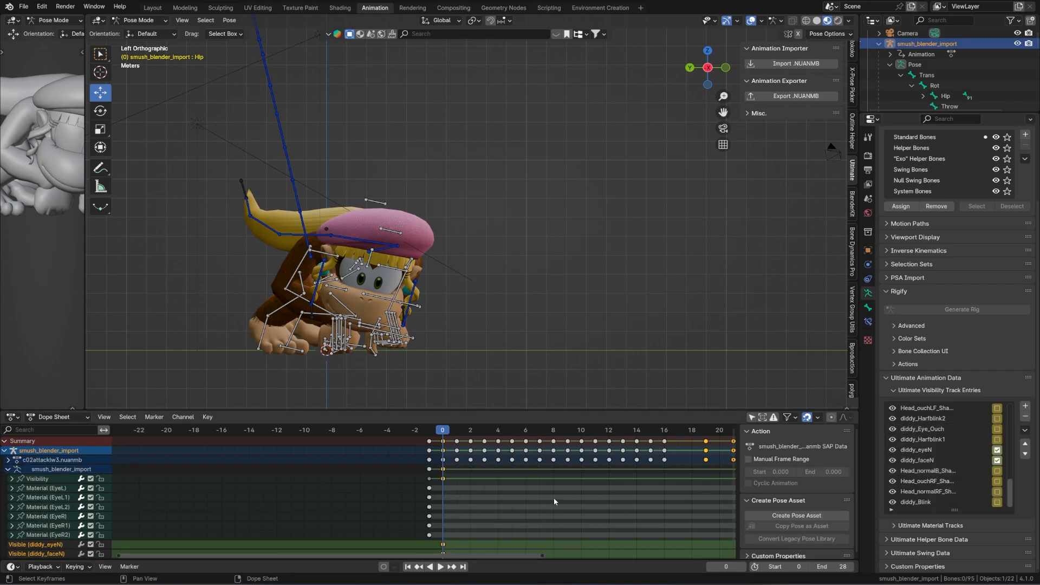
key("Home")
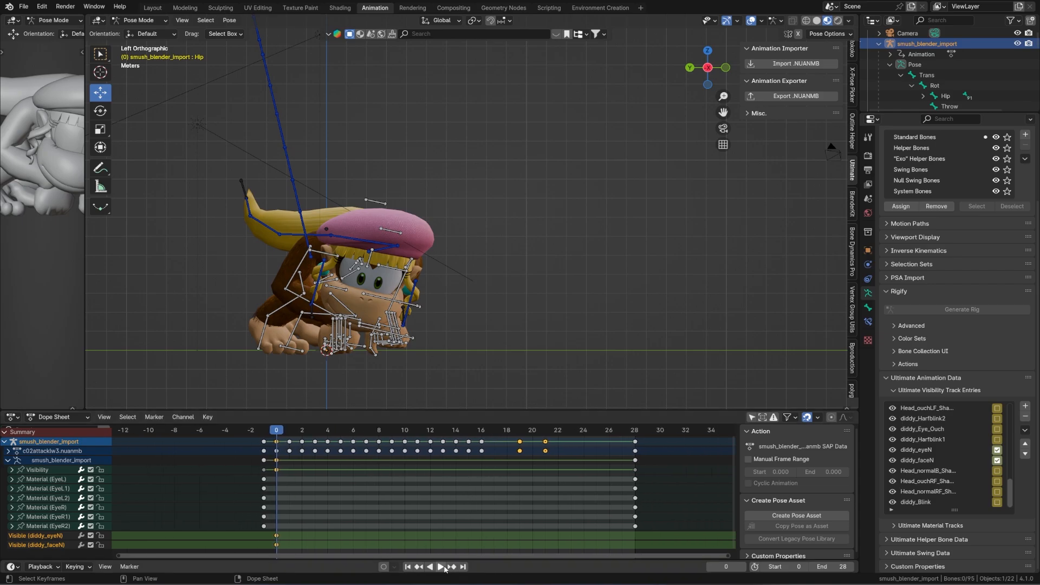
Step: Play back the animation from frame 0 to check the keyed visibility
left_click(443, 568)
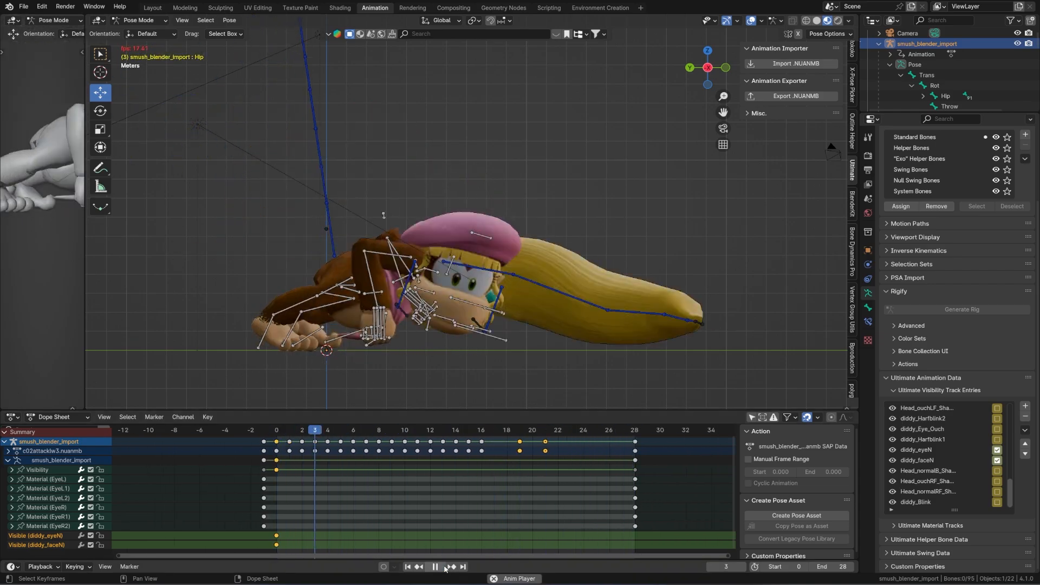
left_click(439, 567)
key("space")
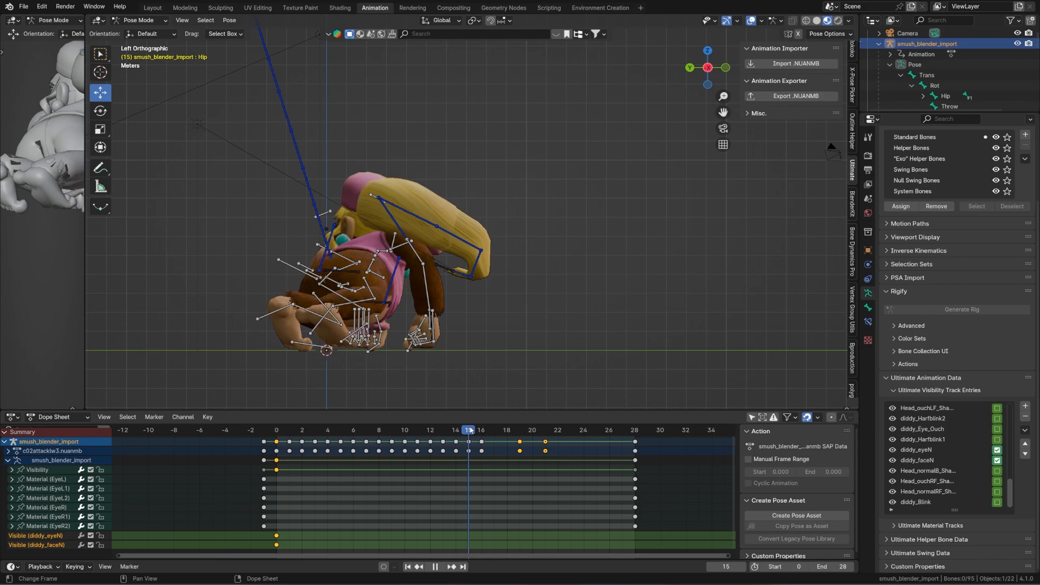
Step: Try rotating and shifting the Hip bone at frame 19 to adjust the ending pose
left_click(946, 96)
left_click(100, 111)
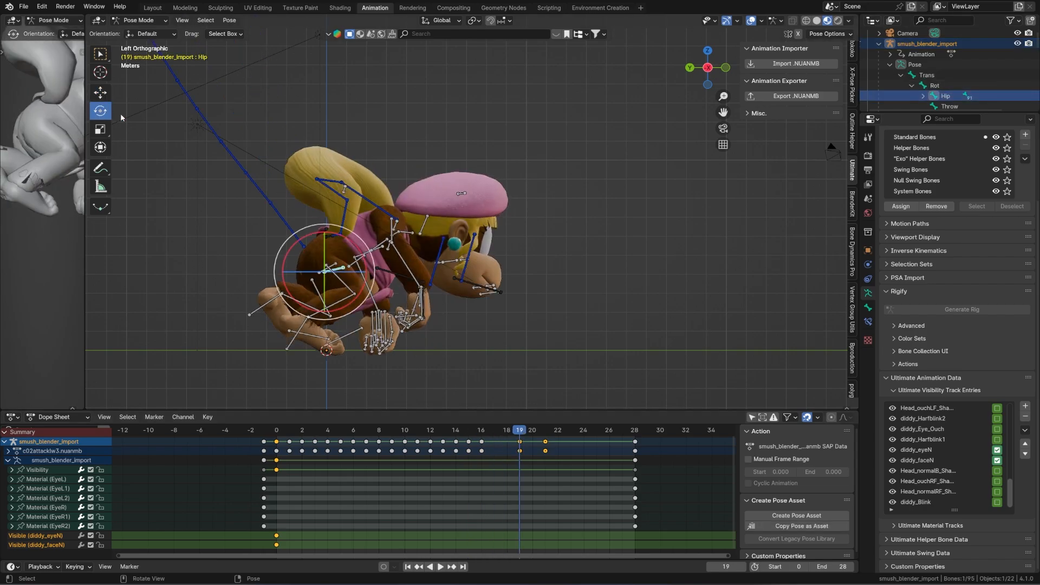
left_click_drag(349, 271, 374, 253)
left_click_drag(352, 265, 294, 254)
left_click(101, 93)
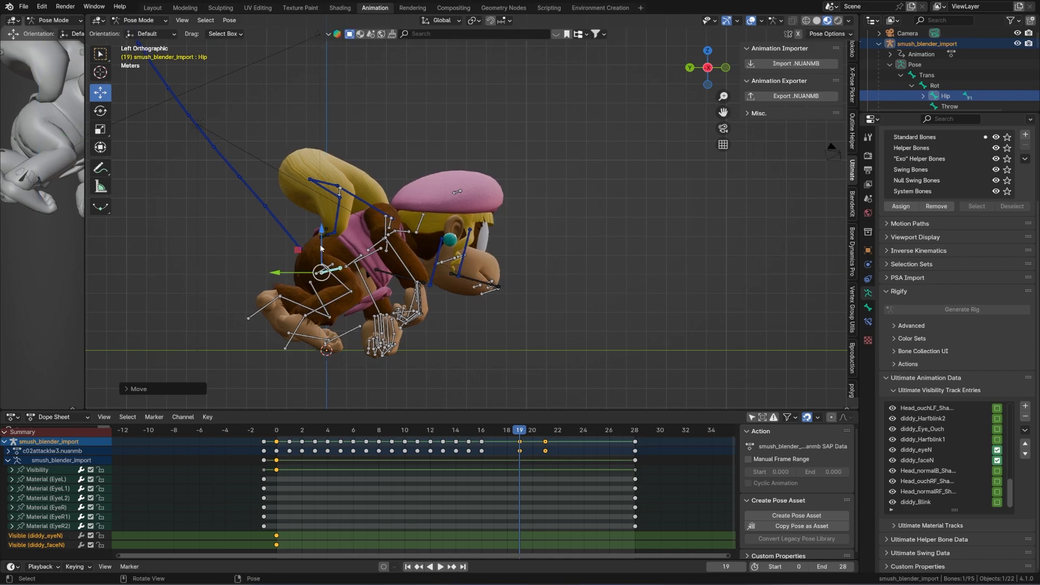
Step: Inspect frame 18 from behind, undo a trial Hip rotation, and insert a Hip keyframe at frame 18
scroll(326, 290, "up", 1, "alt")
middle_click_drag(325, 292, 361, 295, "alt")
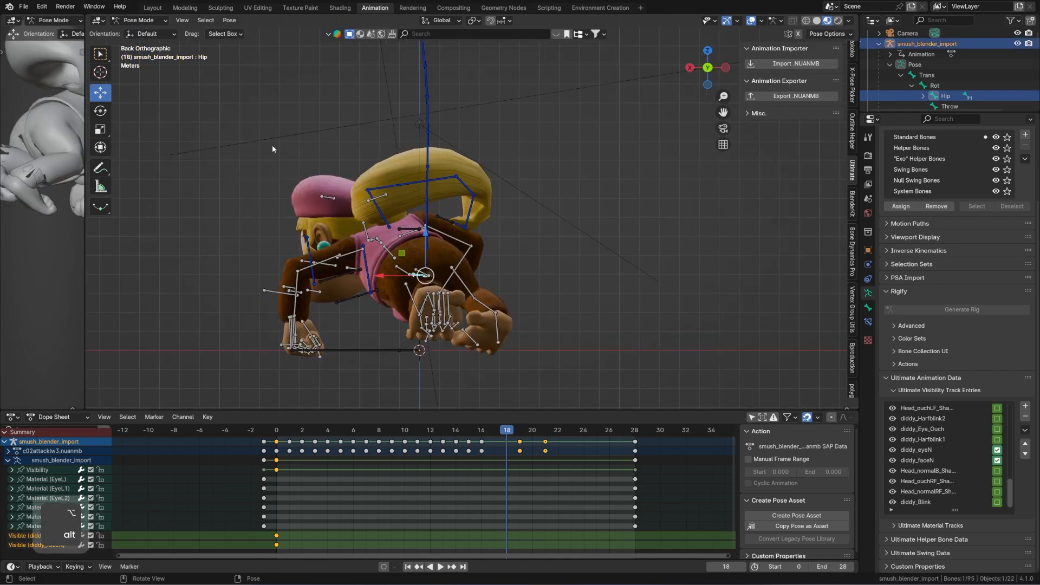
left_click(100, 110)
left_click_drag(447, 240, 448, 249)
key("ctrl+z")
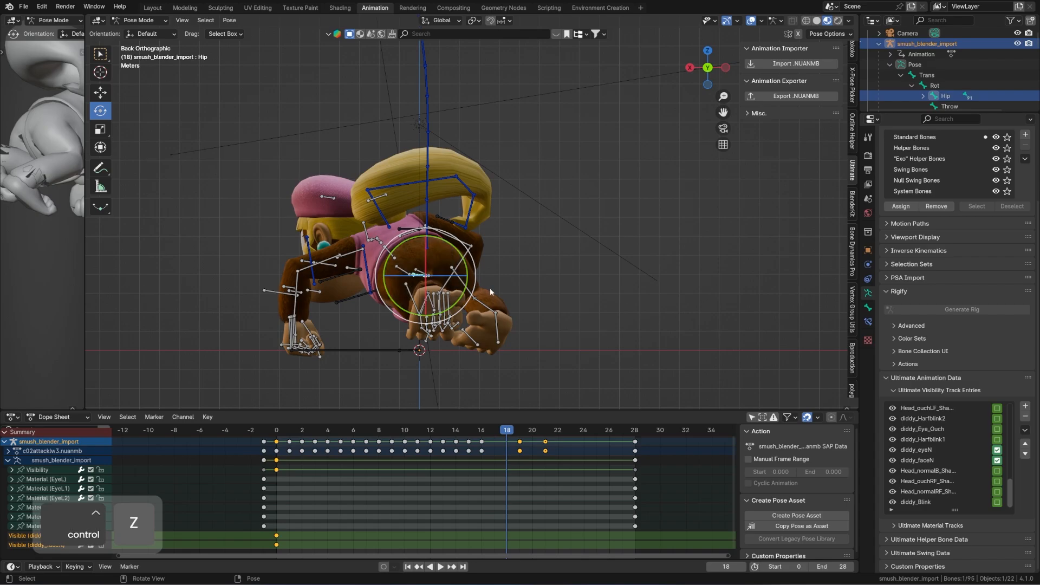
key("i")
left_click(476, 300)
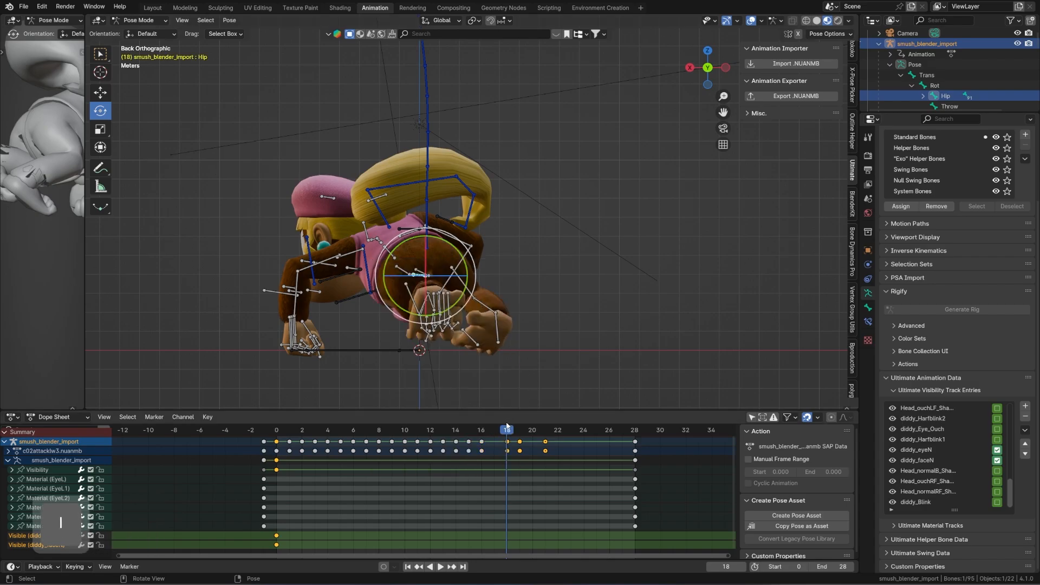
Step: Delete the keyframes at frame 19 and scrub through the ending to check the motion
key("space")
left_click_drag(509, 440, 486, 442)
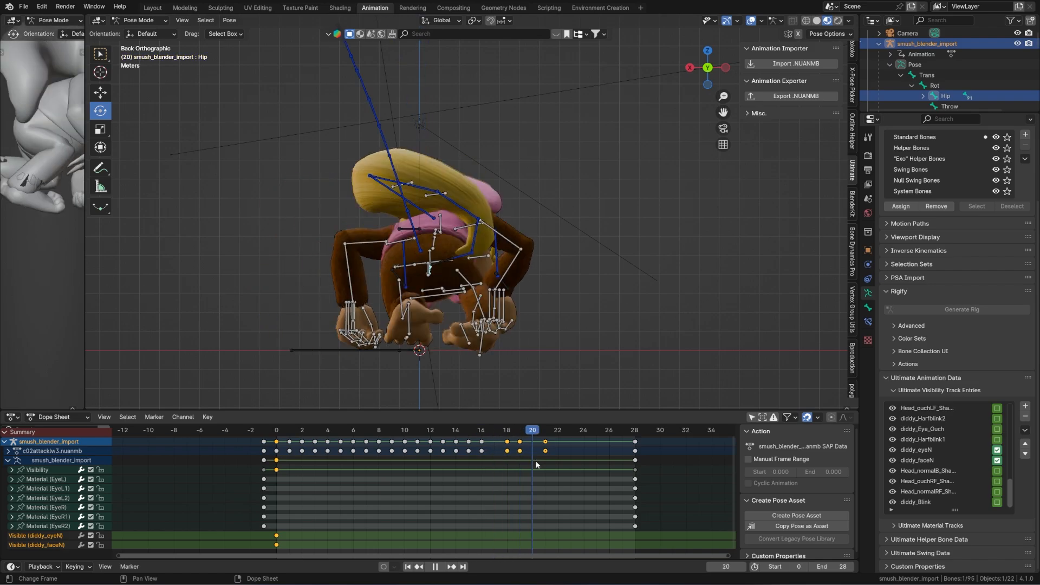
key("space")
left_click(520, 442)
key("Delete")
left_click_drag(508, 433, 648, 446)
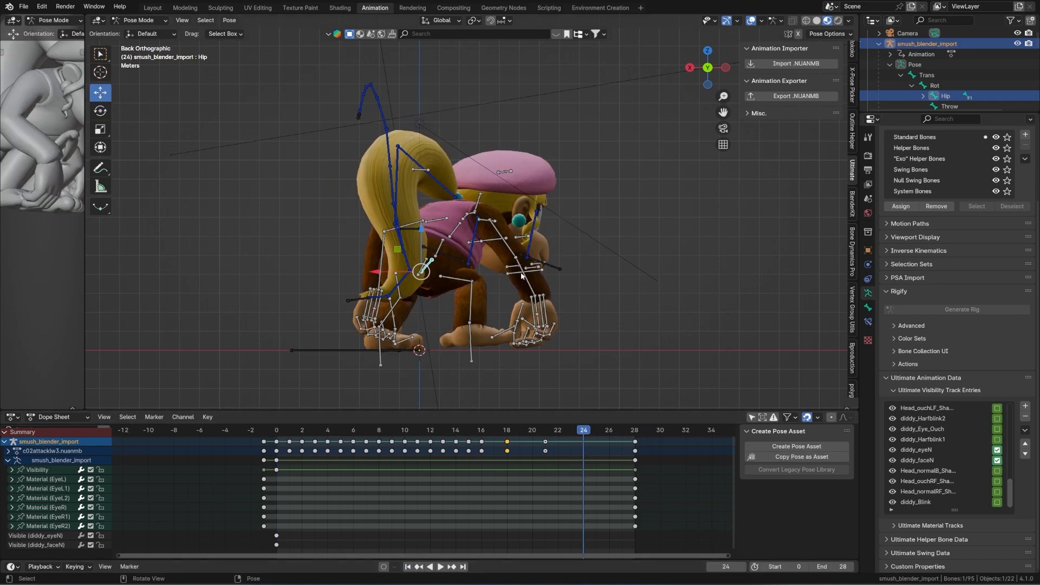
Step: Return to the side view, play the animation from the start, and go back to frame 0
middle_click_drag(521, 276, 548, 277, "alt")
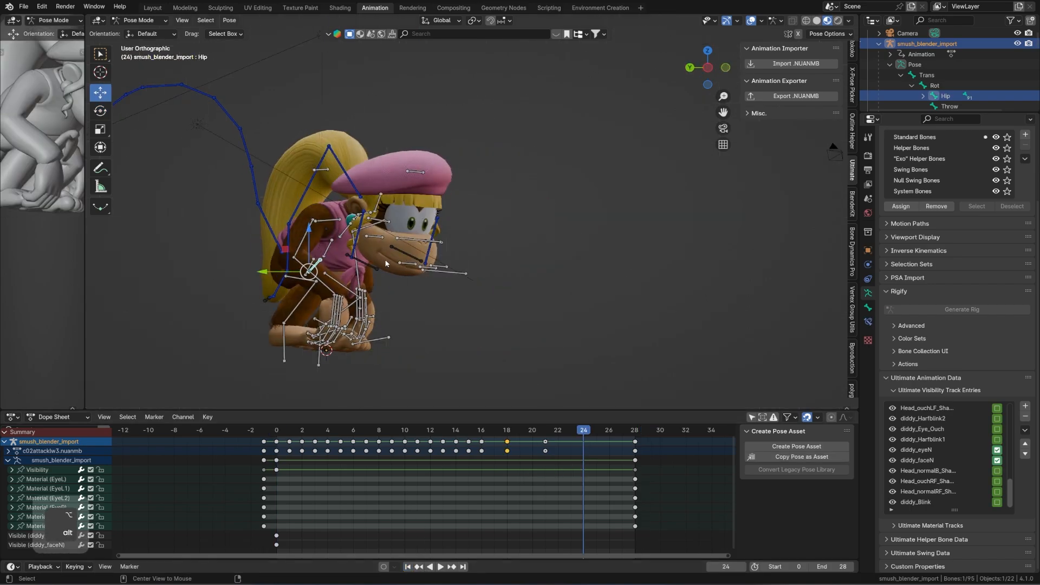
left_click(409, 566)
left_click(440, 567)
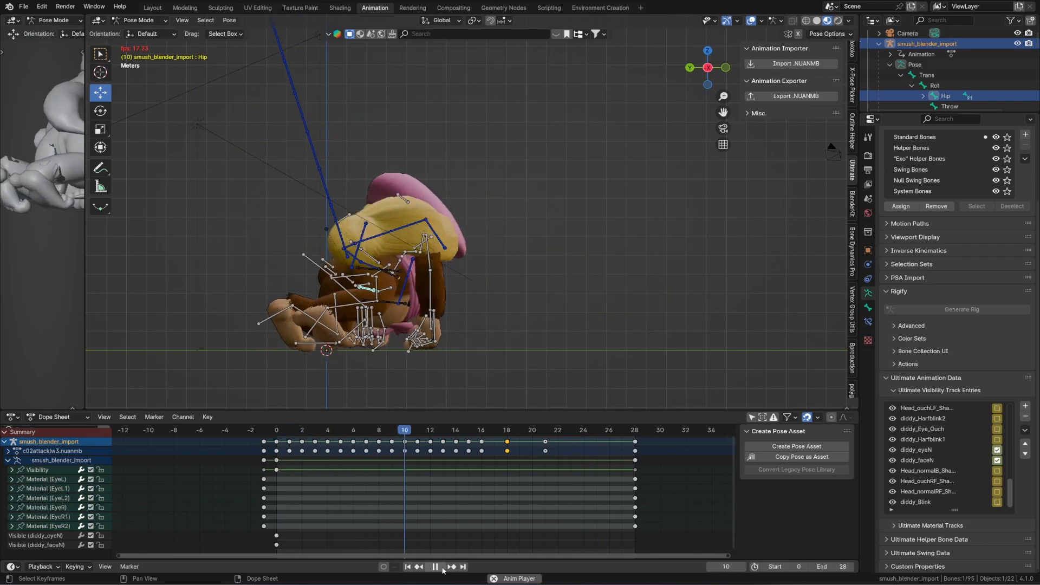
left_click(435, 566)
left_click(408, 567)
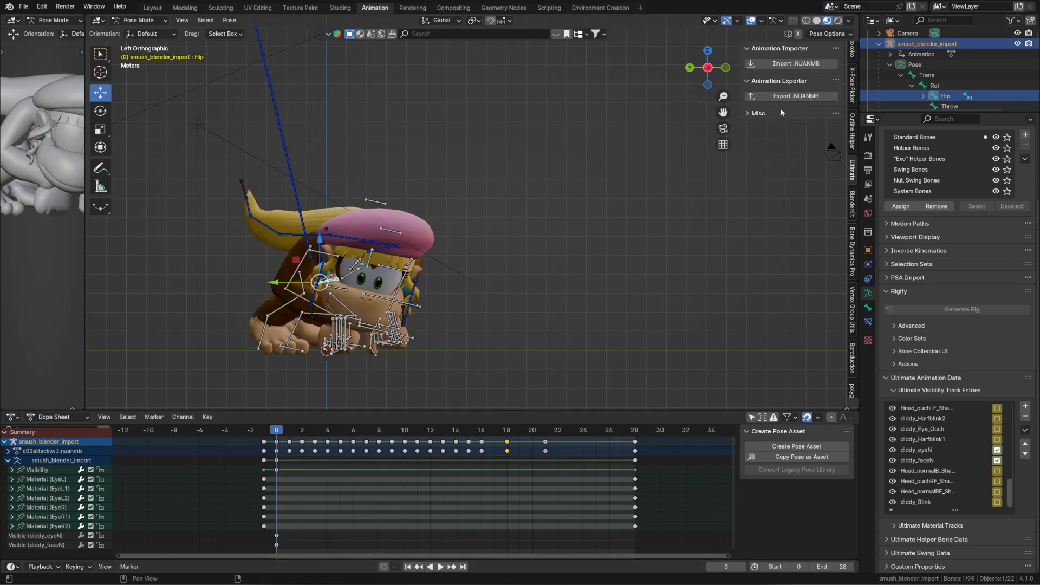
left_click(790, 129)
key("b")
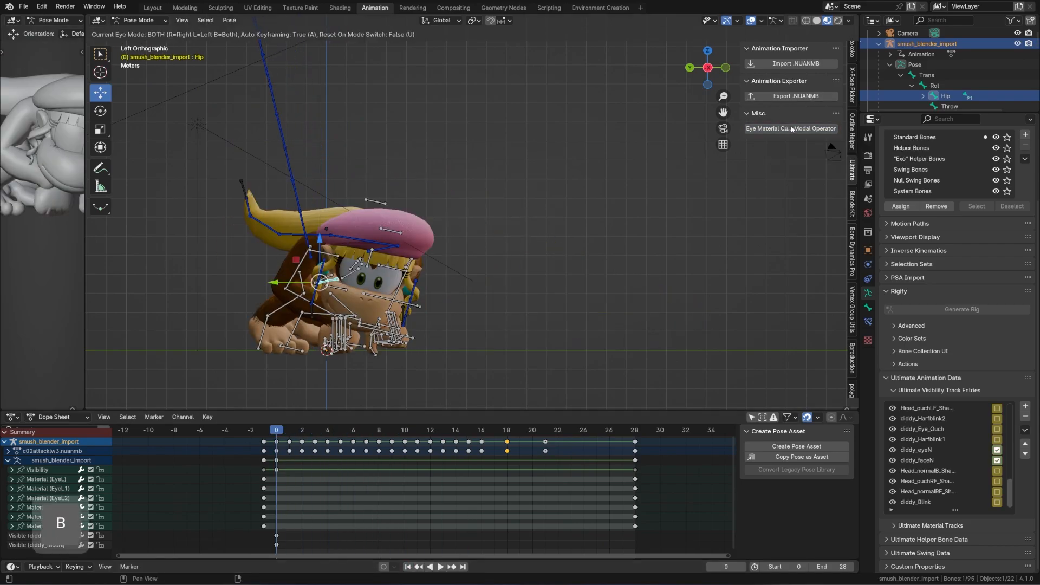
right_click(832, 108)
Step: Export the animation as c02attacklw3.nuanmb into a new Desktop folder named "wifisafe tut", covering frames 0 to 28
left_click(810, 97)
double_click(245, 260)
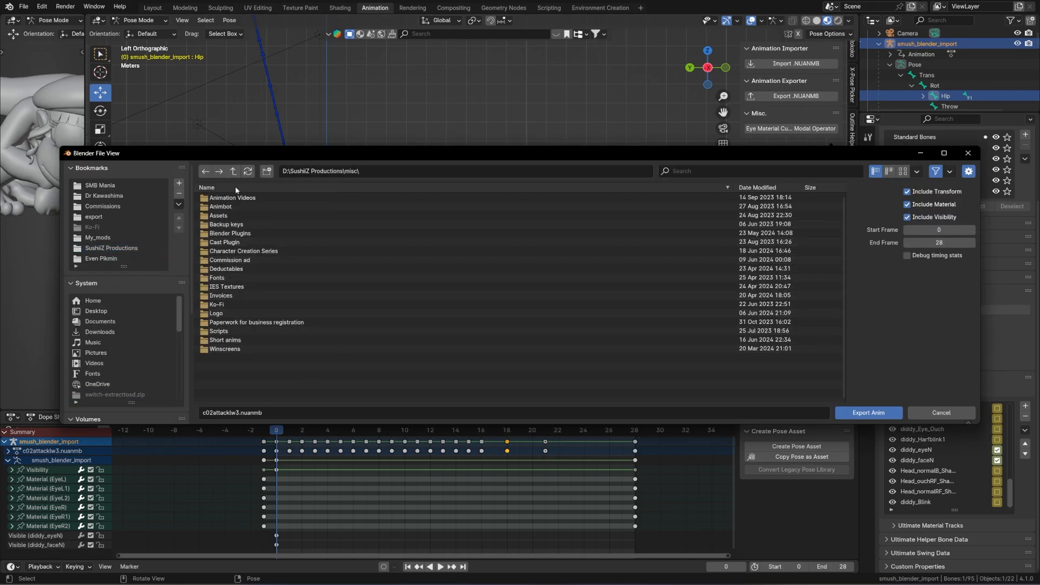
left_click(98, 311)
left_click(267, 170)
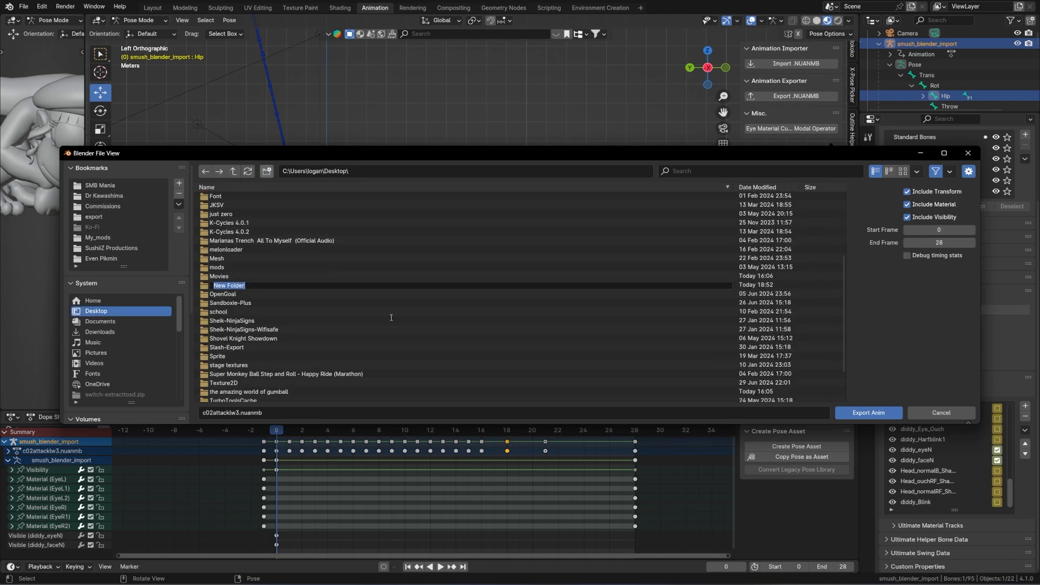
type("wifisafe t")
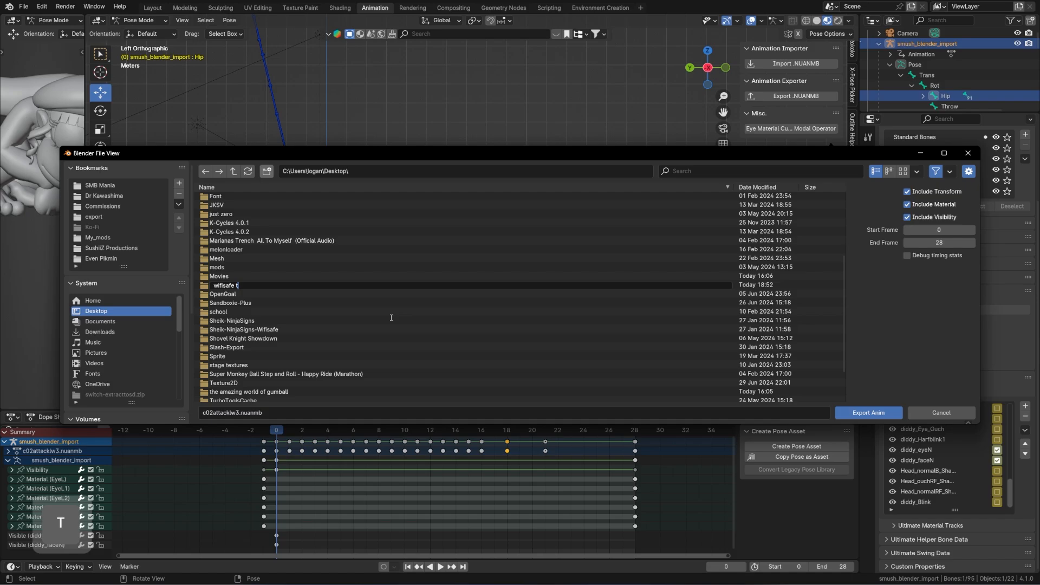
type("ut")
key("Return")
key("Return")
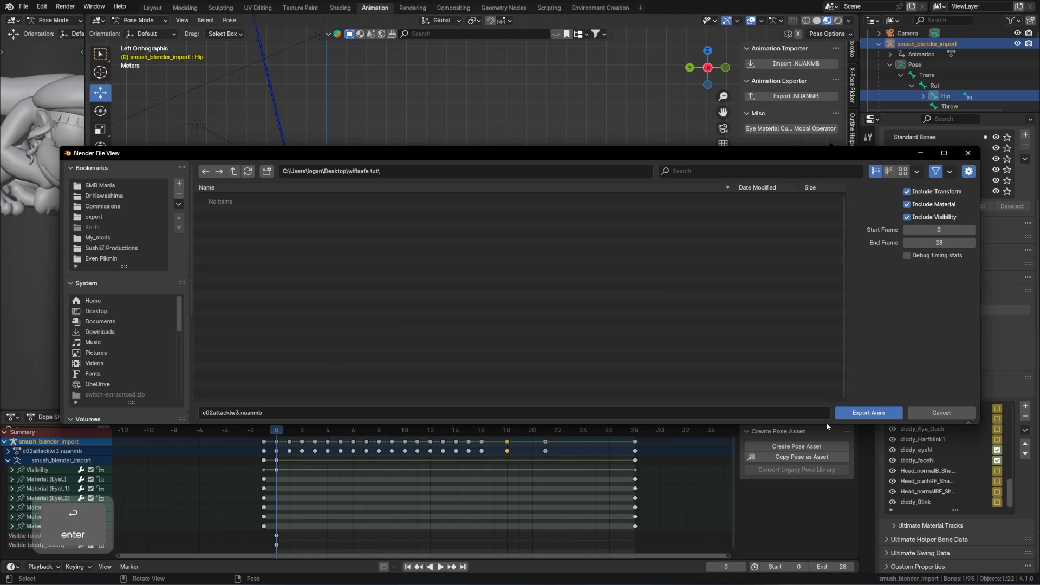
left_click(851, 412)
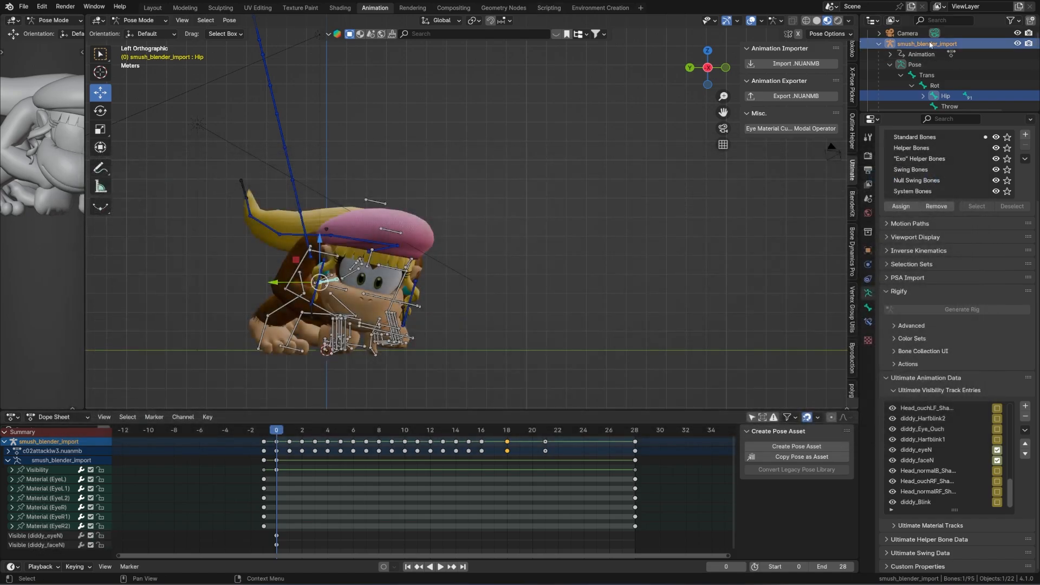
Step: Switch to Object Mode, delete the smush_blender_import hierarchy, and load the Dixie model again with the Model Importer
left_click(139, 20)
left_click(136, 26)
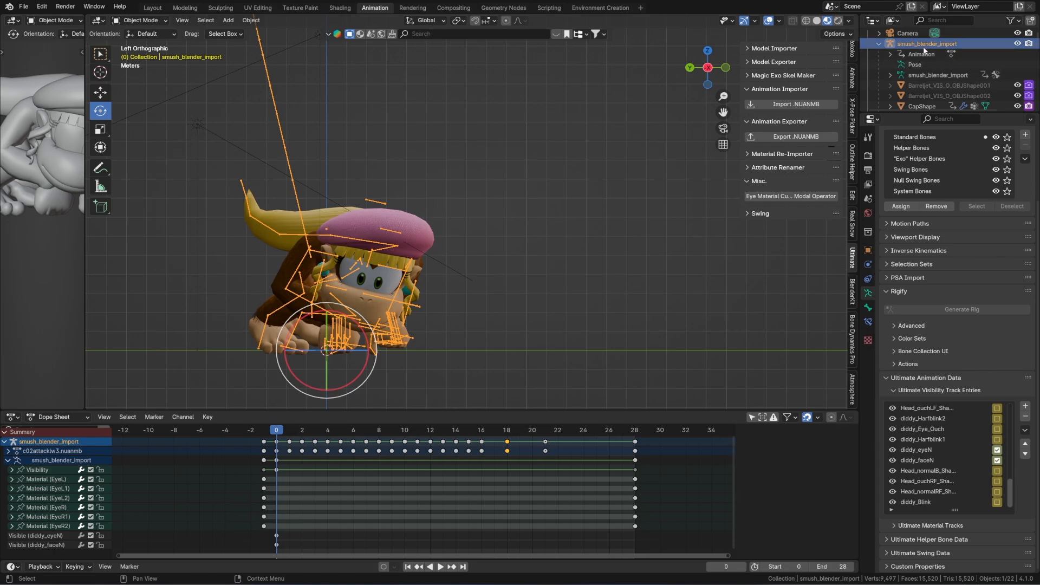
right_click(932, 52)
left_click(882, 82)
left_click(775, 49)
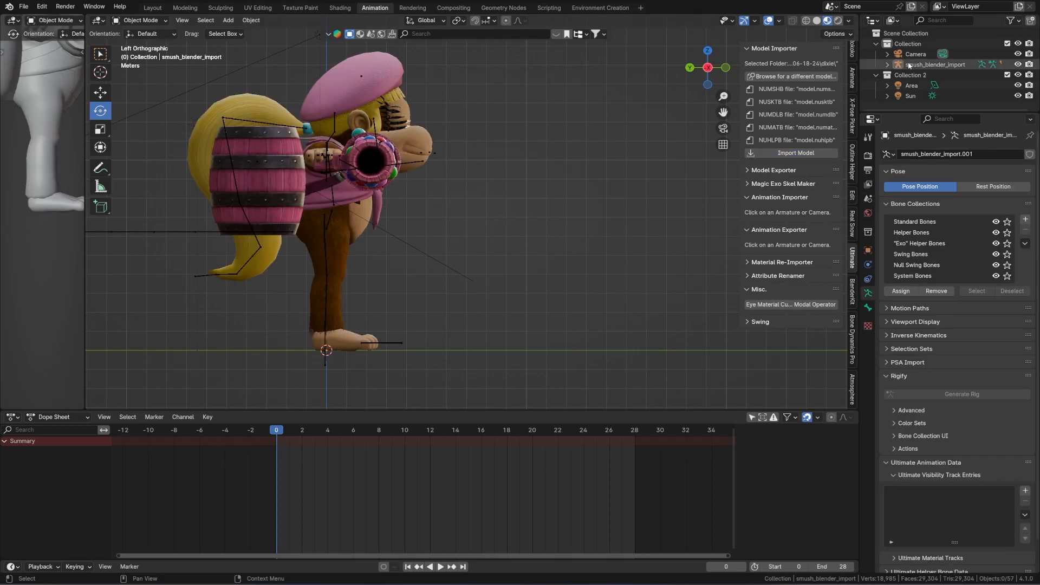
Step: Import c02attacklw3.nuanmb from the Desktop's "wifisafe tut" folder onto the new smush_blender_import armature
left_click(910, 66)
left_click(791, 212)
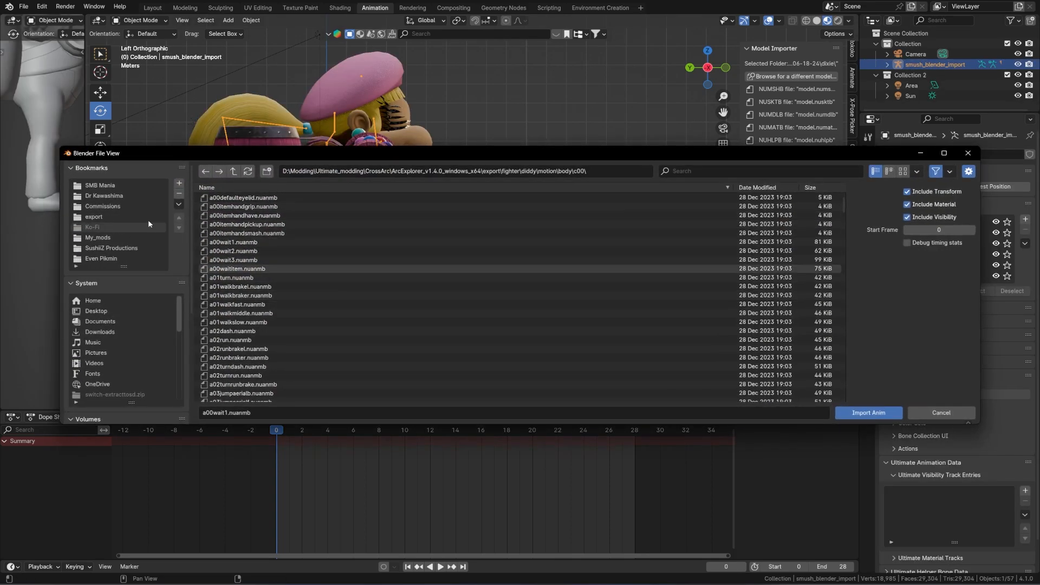
left_click(96, 311)
scroll(354, 334, "down", 2)
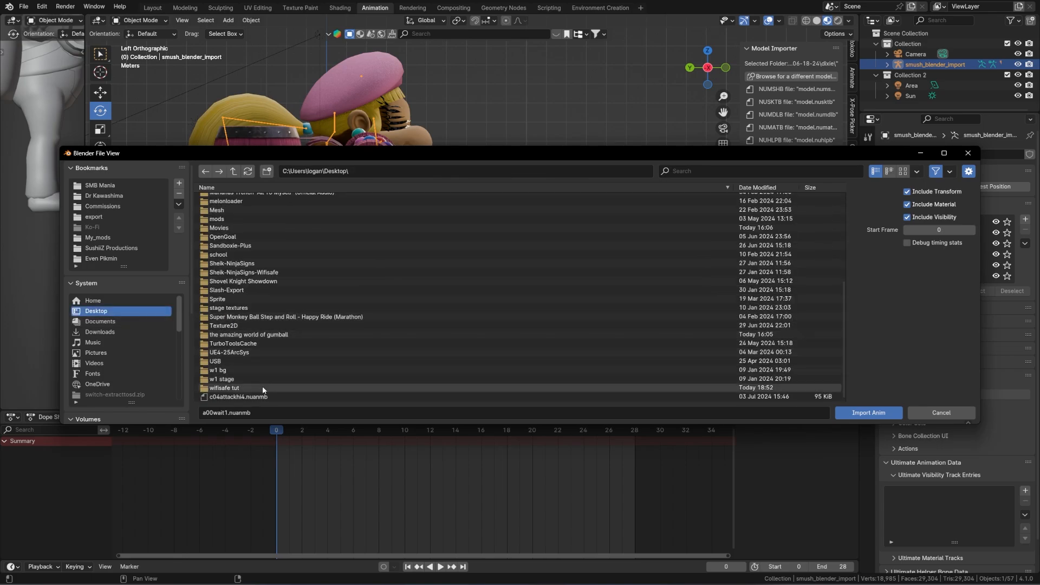
double_click(244, 388)
double_click(265, 197)
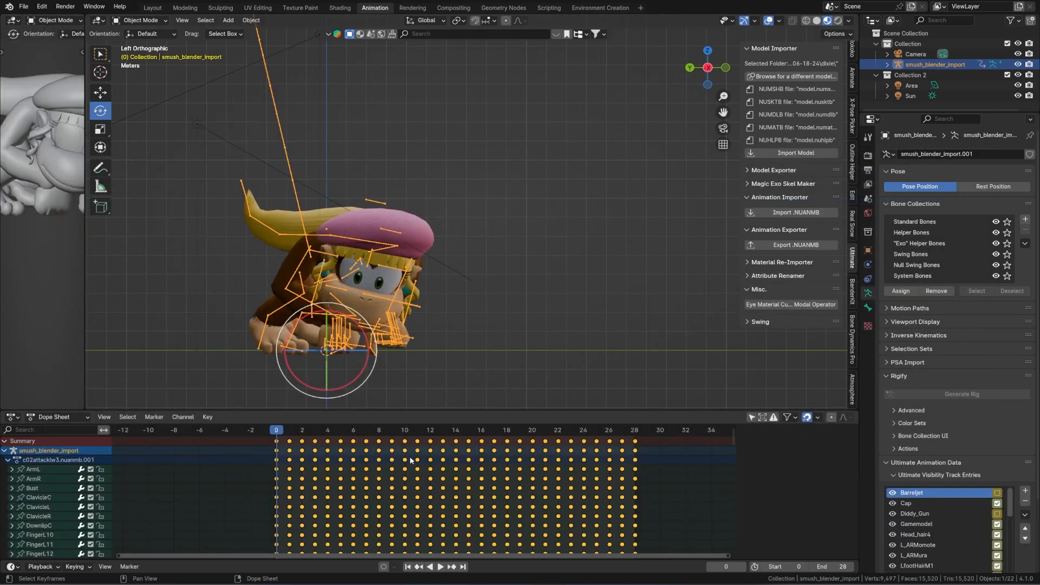
Step: Show the eye material channels and key both eyes' gaze direction at frames 0 and 3 with the Eye Material operator
left_click(8, 460)
left_click(8, 469)
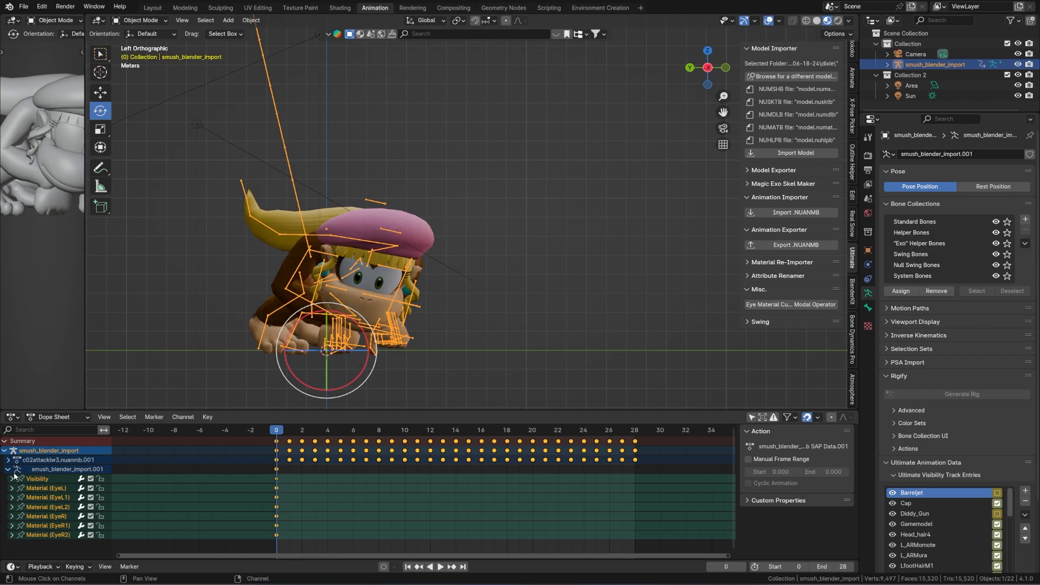
left_click(793, 304)
key("b")
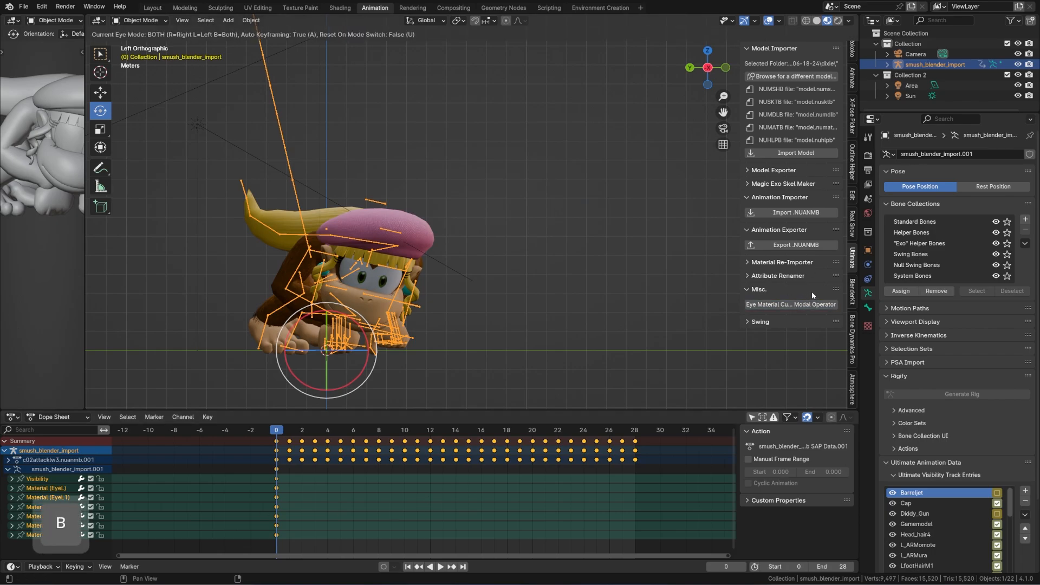
left_click(827, 282)
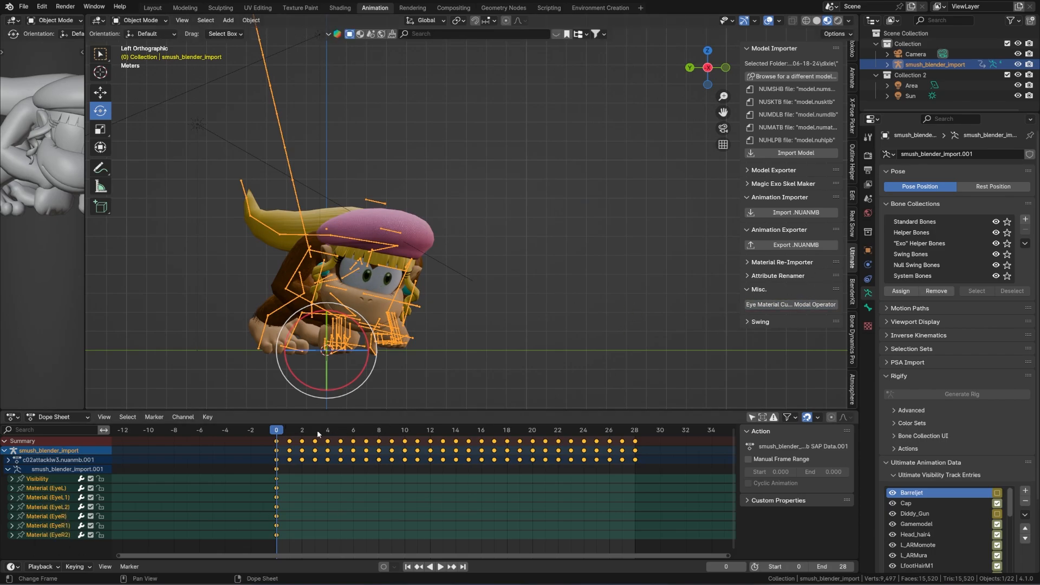
left_click_drag(287, 430, 418, 431)
left_click(817, 306)
key("b")
left_click(797, 291)
Step: Key both eyes' gaze direction at frames 11 and 20, turning the view to see the face
middle_click_drag(476, 281, 678, 260, "alt")
left_click(817, 305)
key("b")
left_click(743, 318)
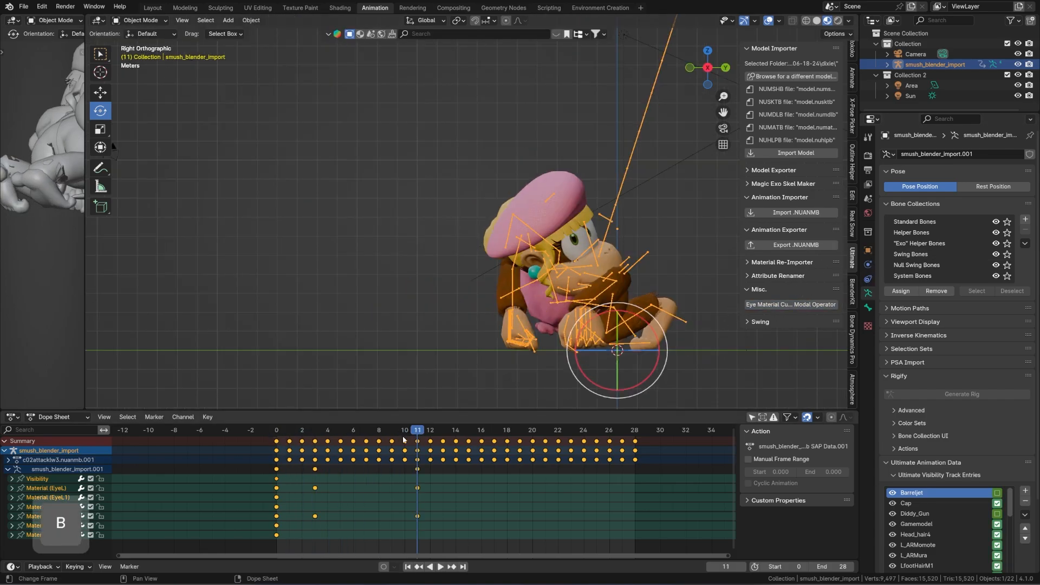
left_click_drag(417, 431, 533, 431)
middle_click_drag(629, 320, 759, 292, "alt")
left_click(817, 306)
key("b")
left_click(780, 325)
Step: Copy the frame 0 material keyframes and paste them at frame 28 across the eye material channels
left_click_drag(533, 431, 635, 433)
middle_click_drag(542, 320, 603, 309, "alt")
left_click(282, 518)
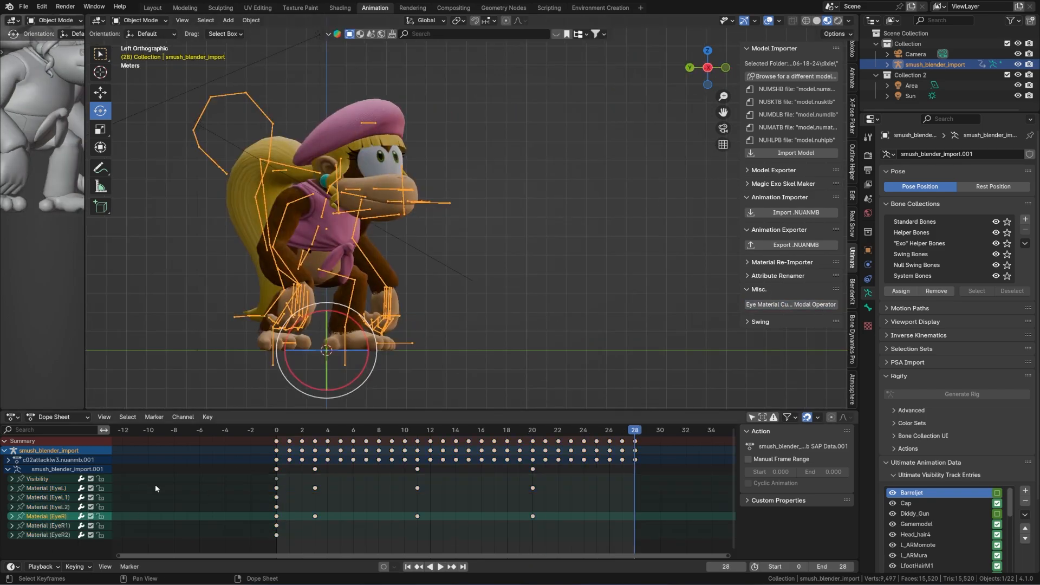
key("ctrl+c")
key("ctrl+v")
key("ctrl+c")
key("ctrl+v")
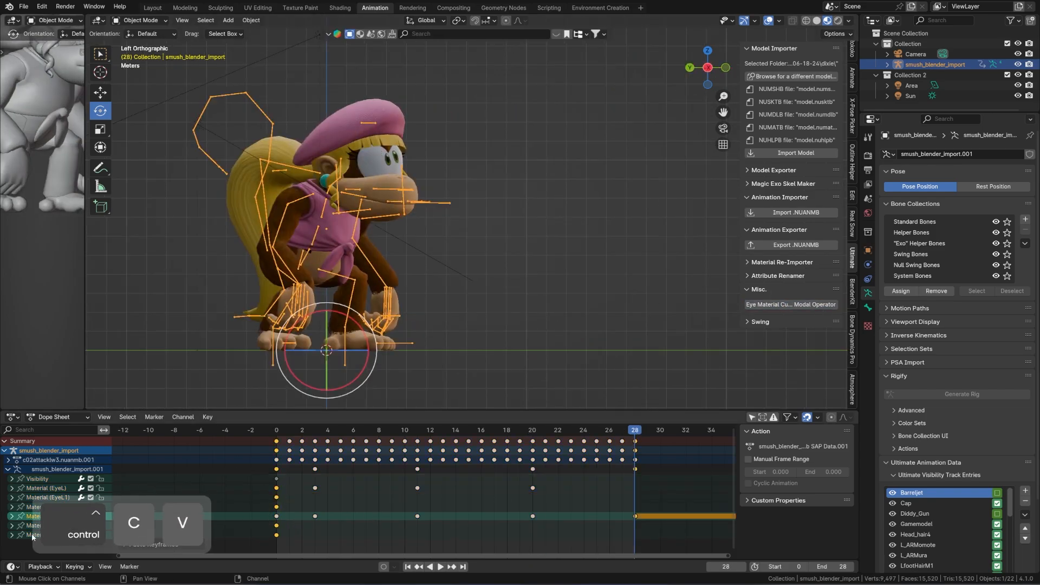
left_click(48, 535)
left_click(47, 480, "shift")
key("ctrl+v")
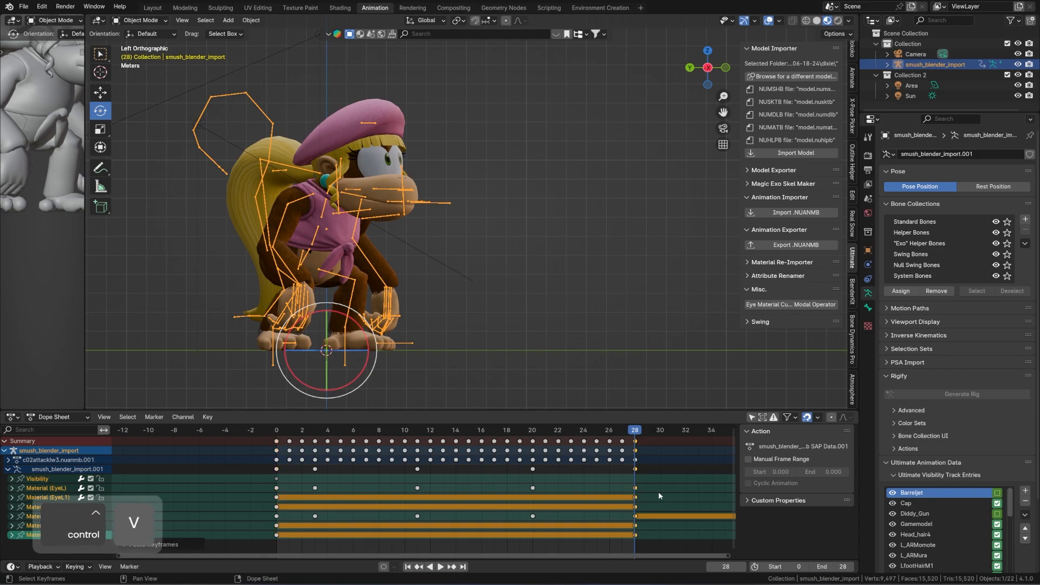
key("b")
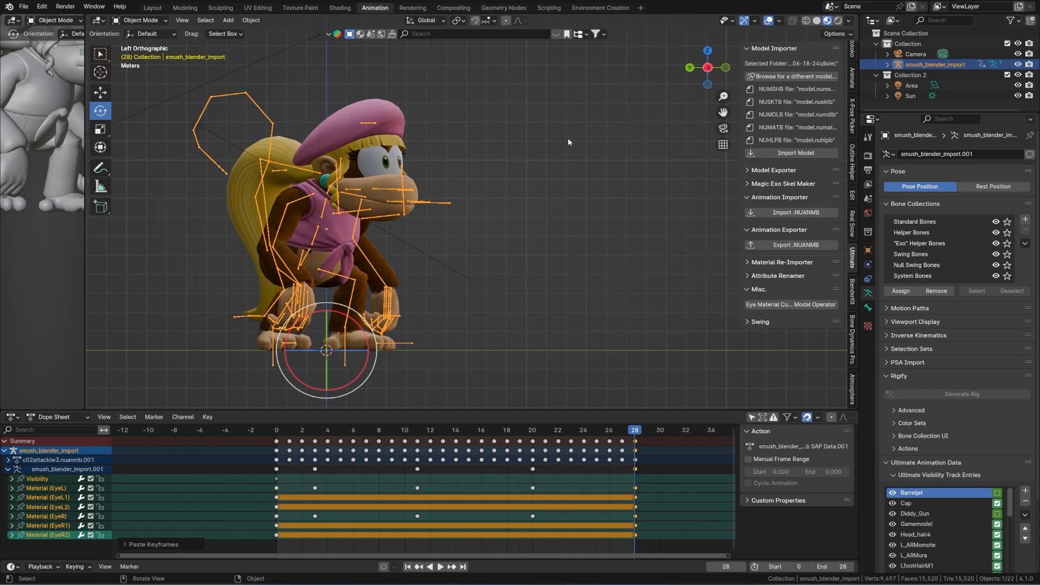
Step: Export the armature's animation for frames 0 to 28 over c02attacklw3.nuanmb in the wifisafe tut folder
left_click(535, 161)
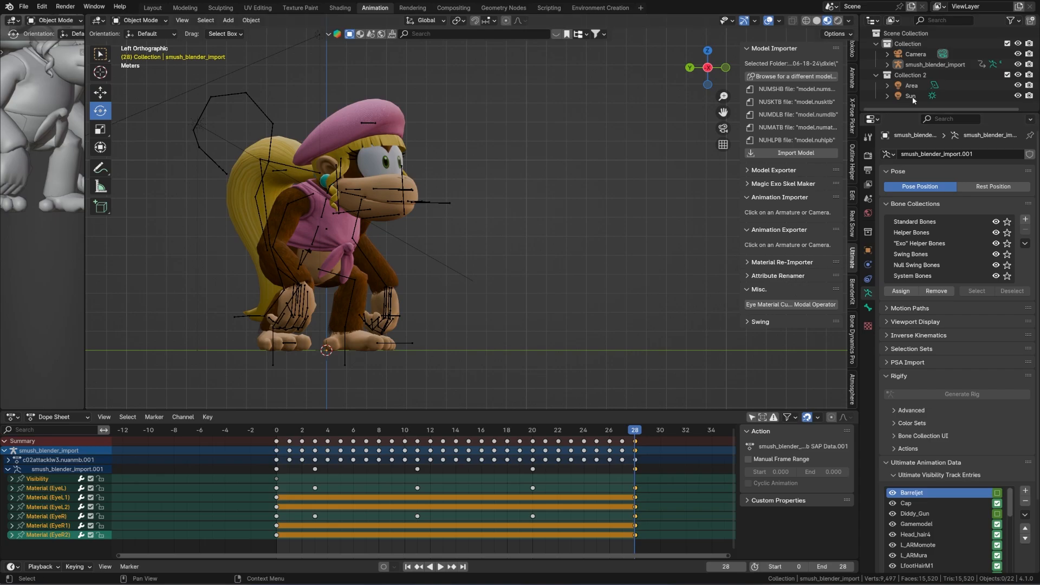
left_click(935, 65)
left_click(812, 242)
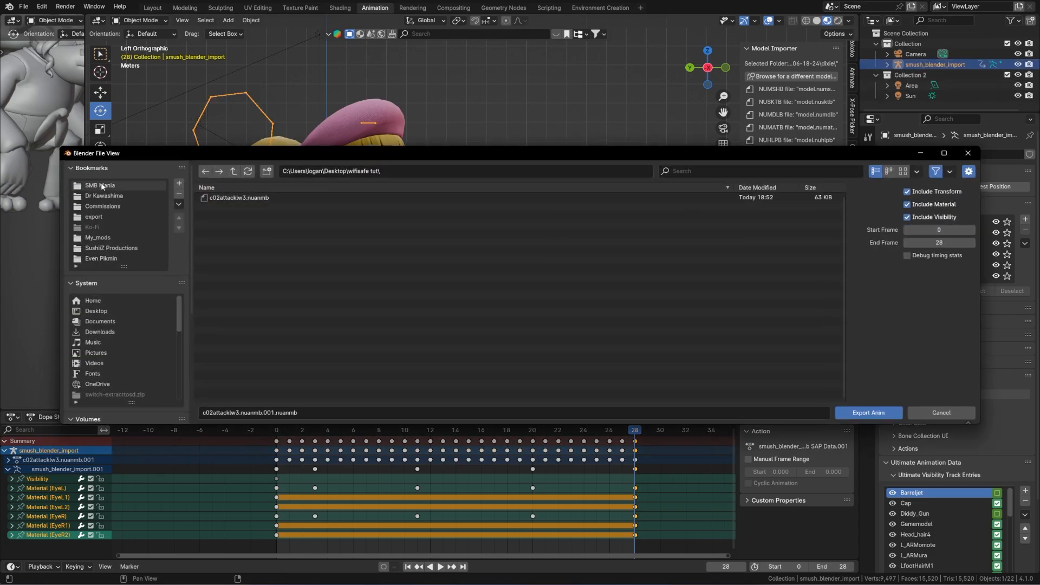
double_click(233, 199)
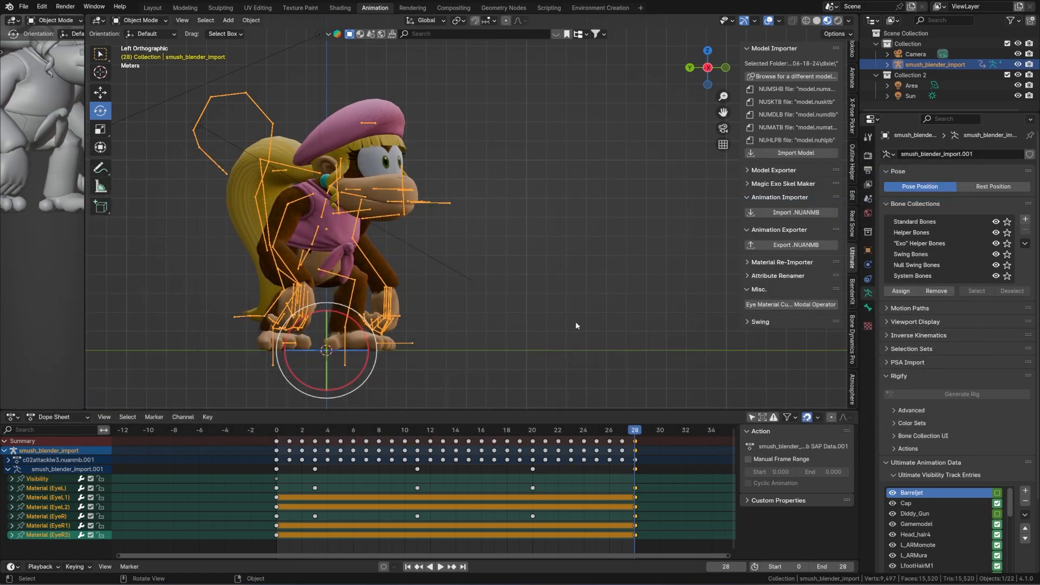
Step: Switch to File Explorer and copy everything in the Wifi Safe-ing folder under Commissions
mouse_move(454, 583)
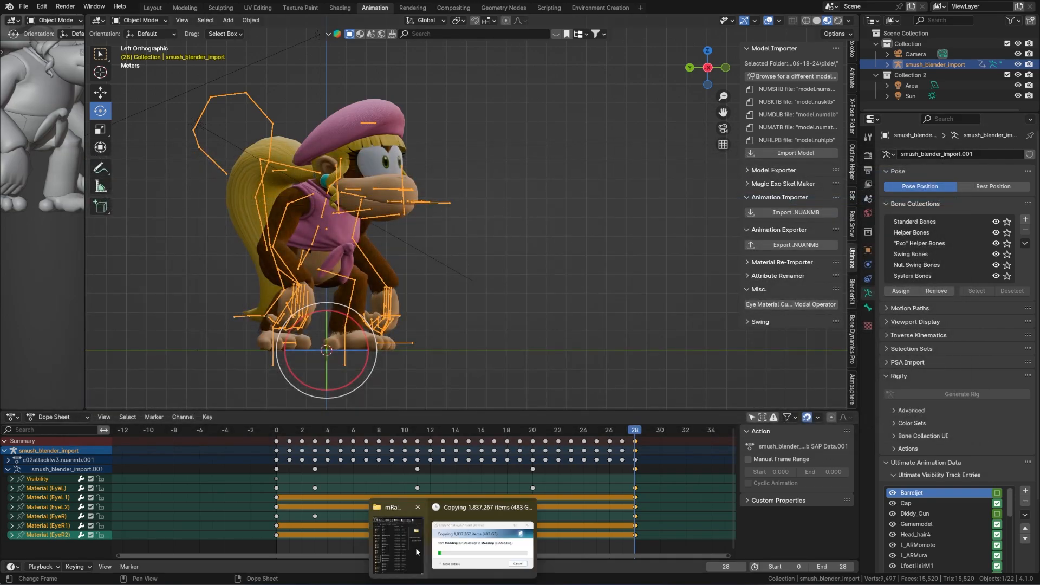
left_click(399, 546)
scroll(43, 190, "up", 8)
scroll(21, 303, "up", 10)
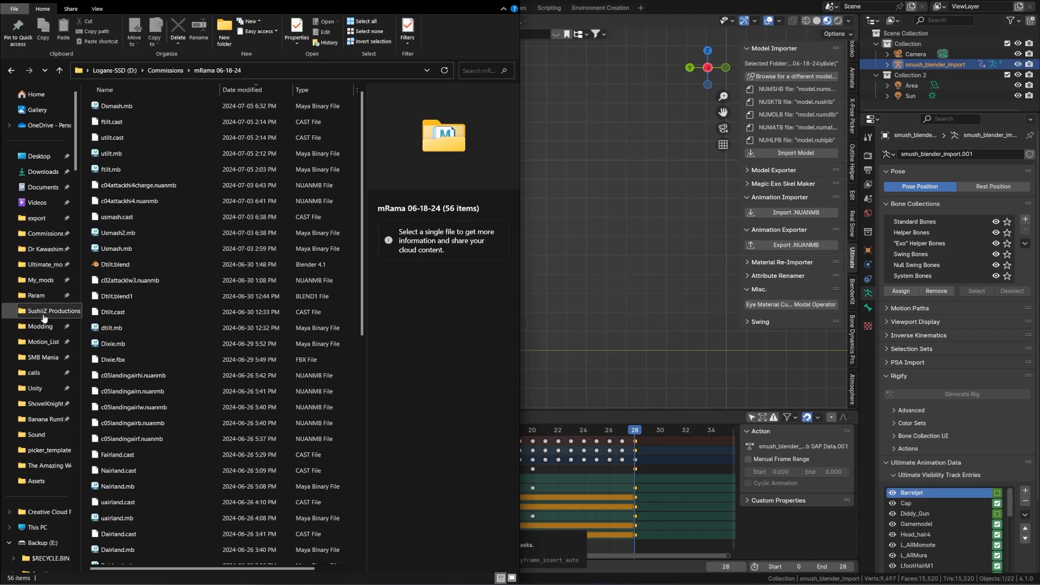
left_click(45, 233)
double_click(119, 344)
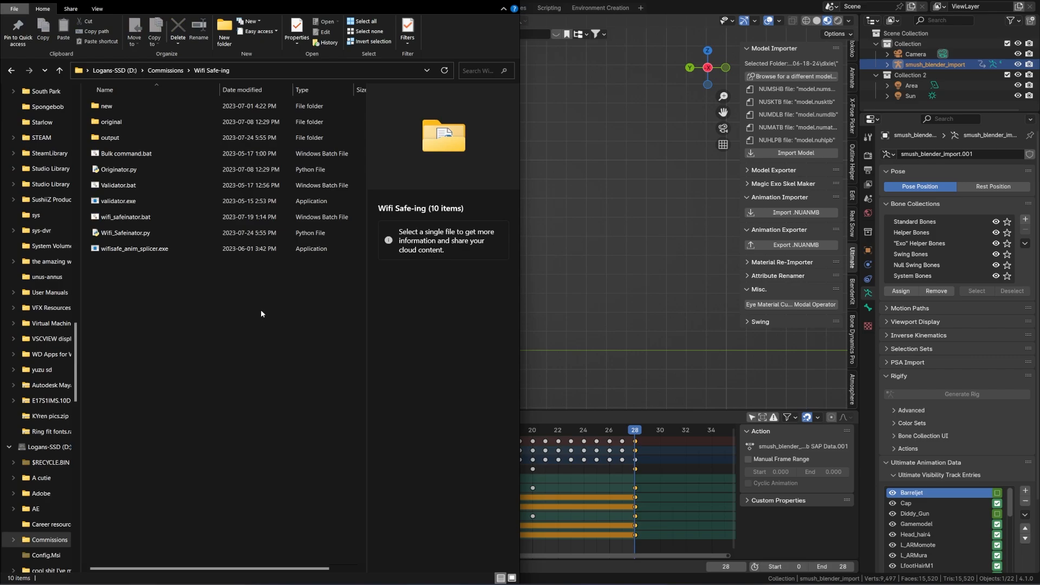
key("ctrl+a")
key("ctrl+c")
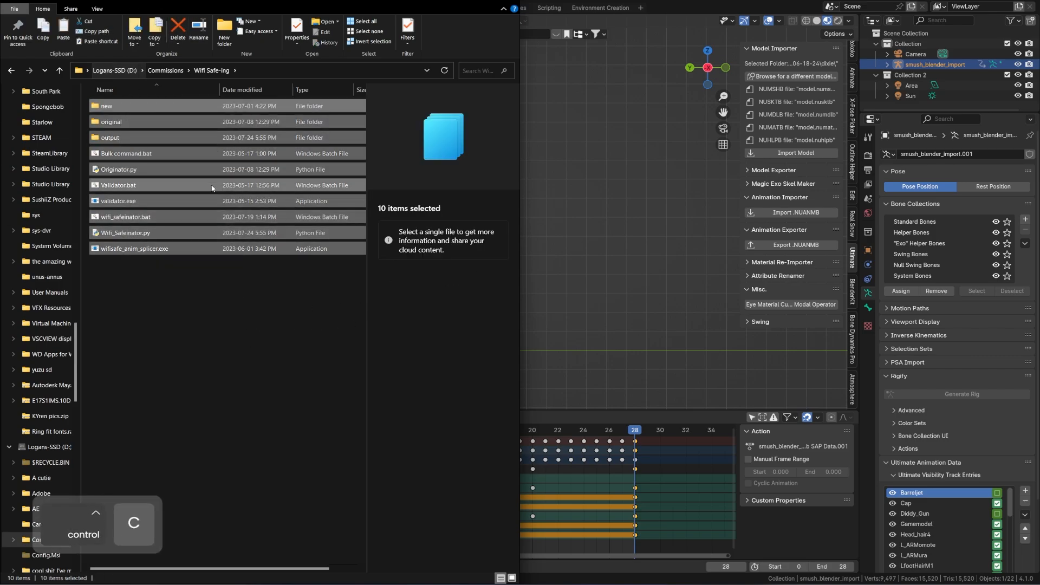
Step: Paste the copied Wifi Safe-ing folders and tools into the Desktop's wifisafe tut folder
scroll(54, 304, "up", 15)
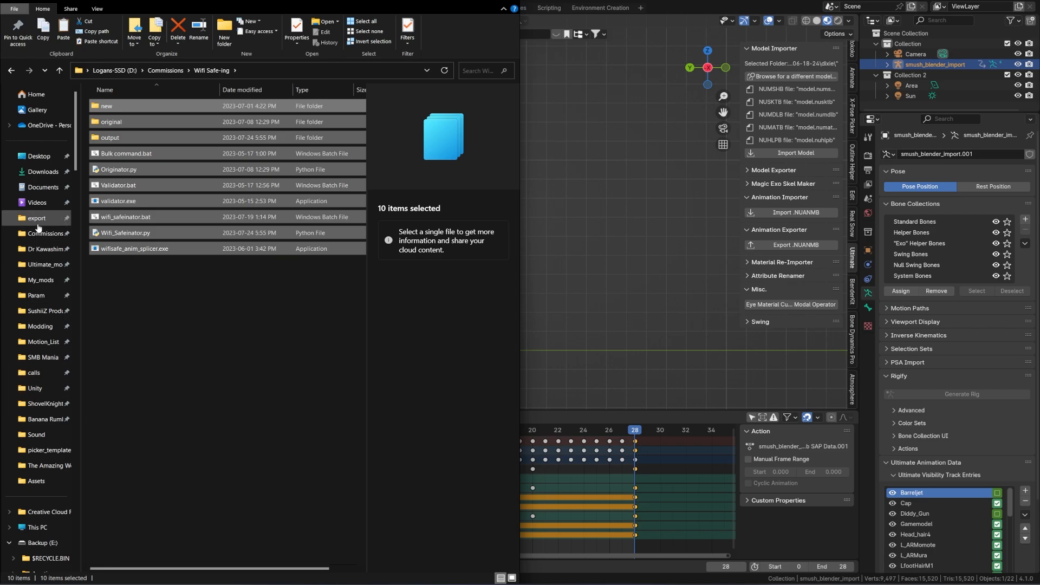
left_click(39, 156)
scroll(196, 354, "down", 9)
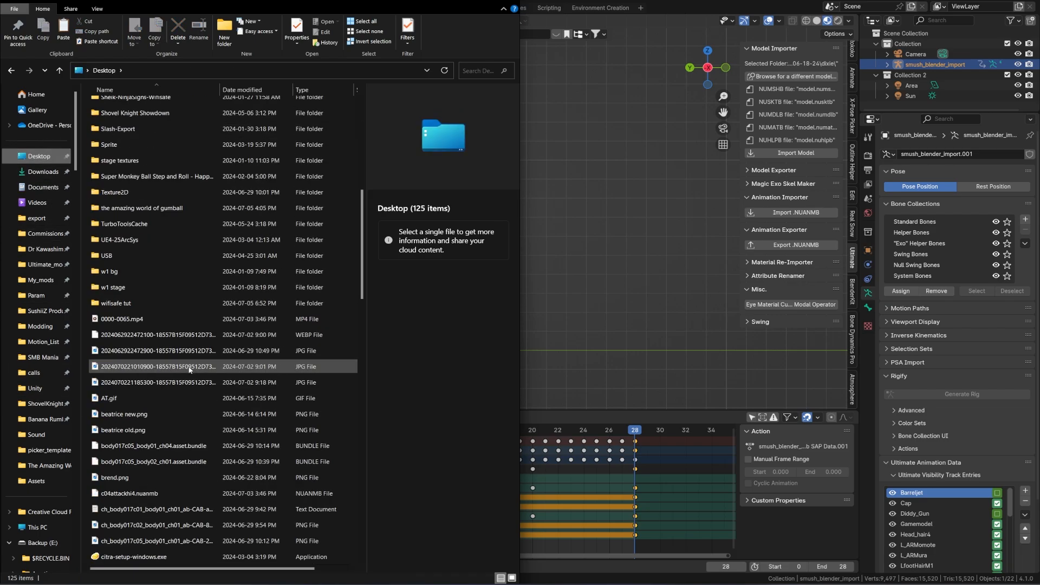
double_click(157, 293)
key("ctrl+v")
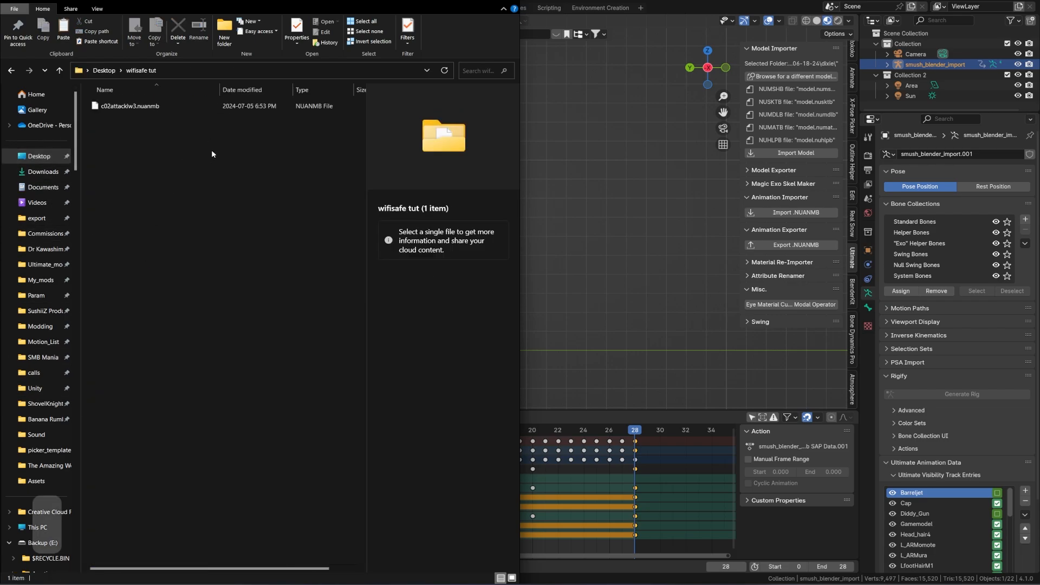
left_click(190, 317)
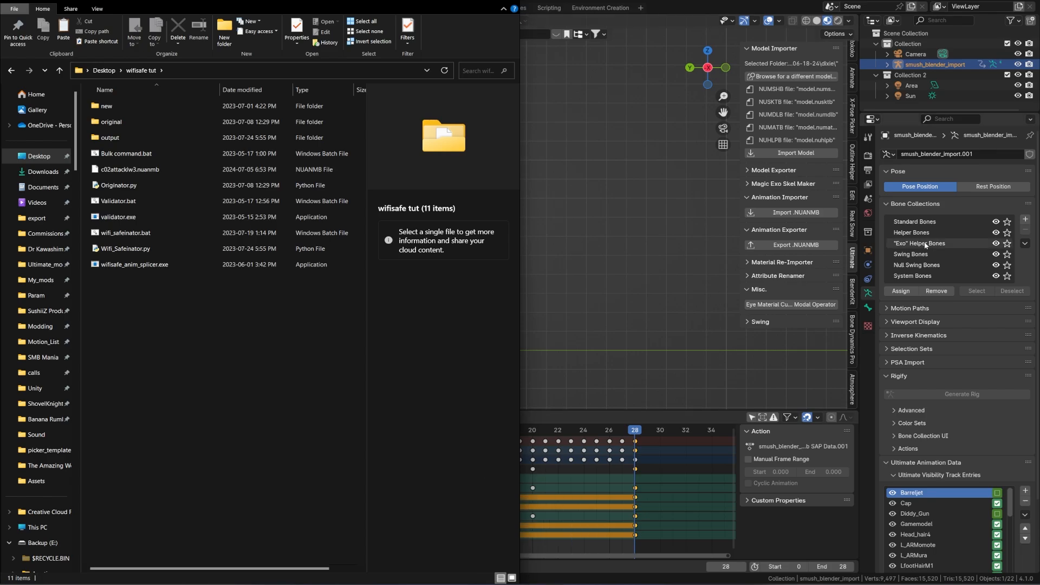
left_click(130, 169)
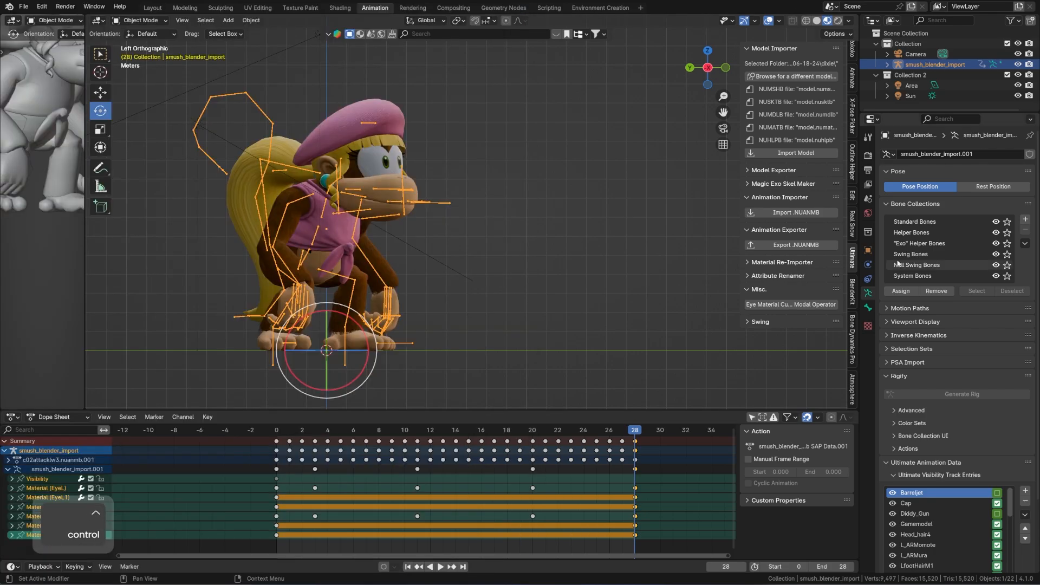
left_click(795, 245)
left_click(941, 413)
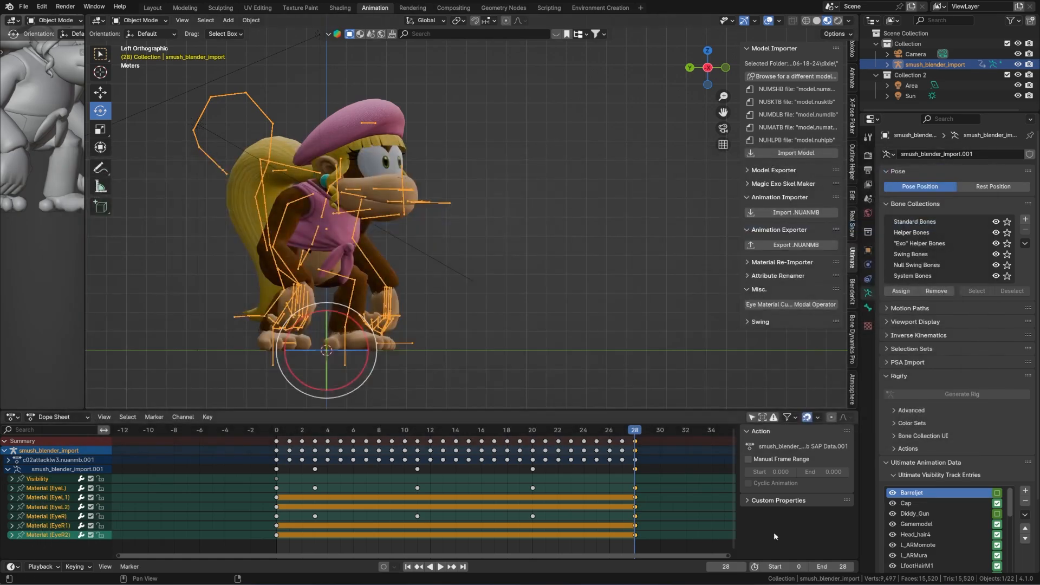
Step: Switch to the browser and search the web in a new tab for the Smash Ultimate Blender plugin author's GitHub
left_click(388, 581)
left_click(251, 326)
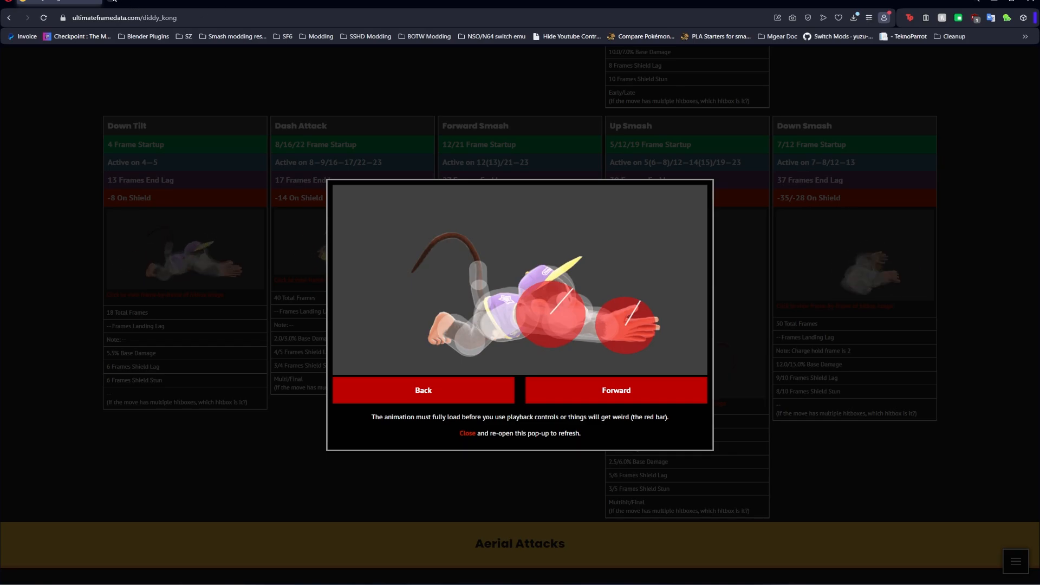
key("ctrl+t")
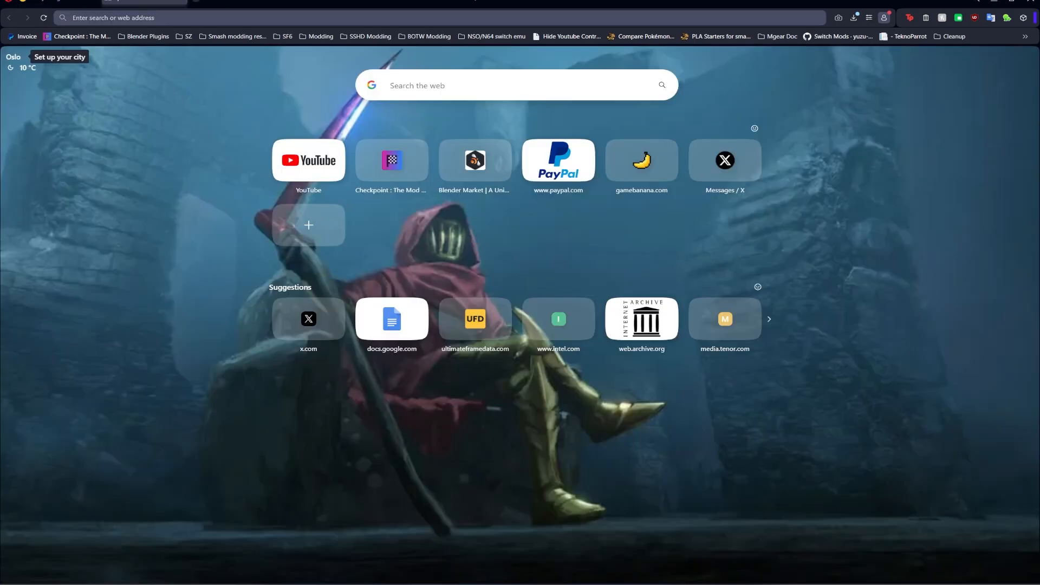
type("carlosss")
key("BackSpace")
type("bu")
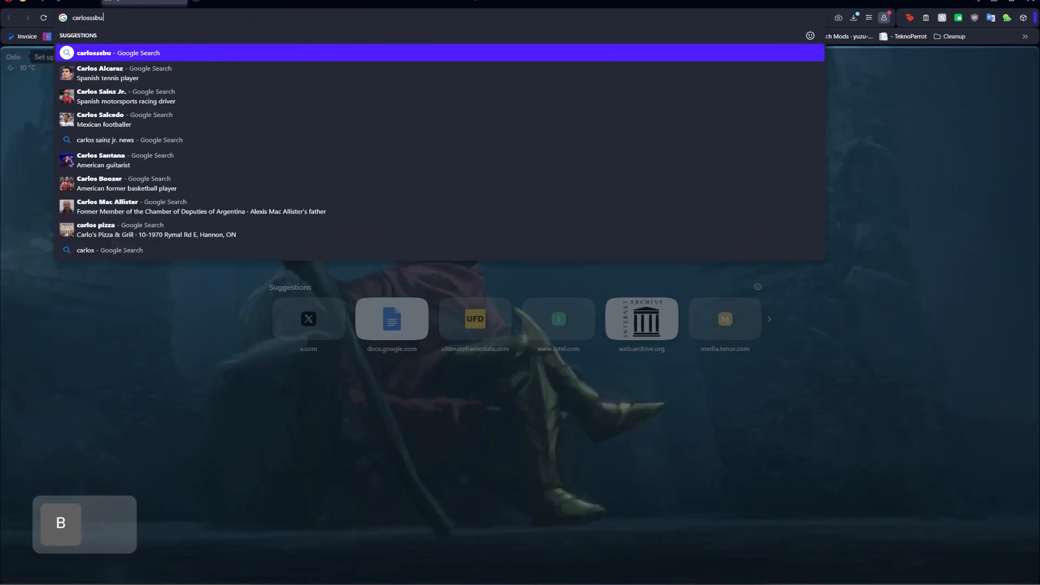
type(" githib")
key("Return")
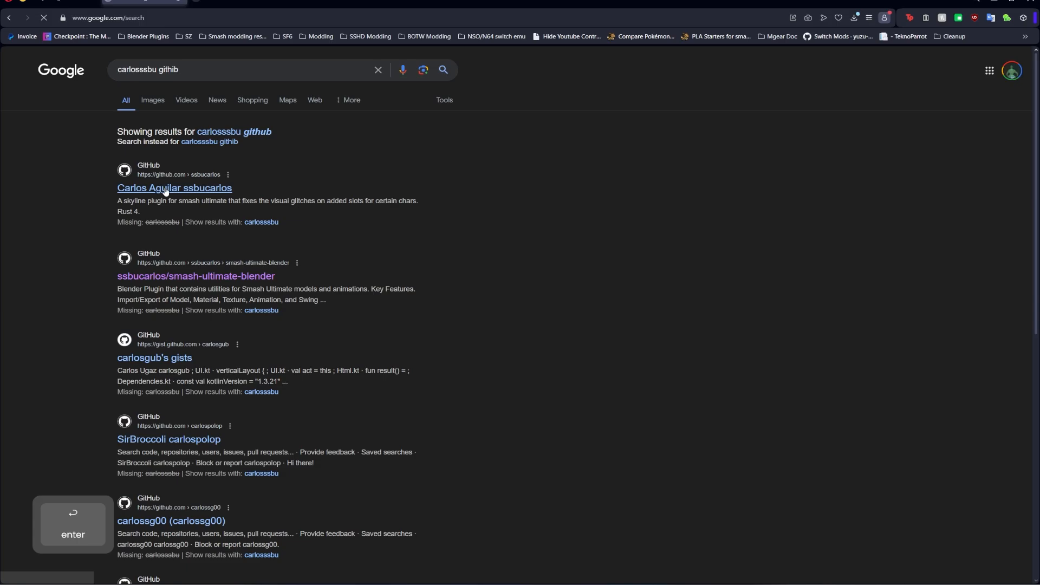
Step: Open the smash-ultimate-blender repository, go to its owner's profile and open the wifisafe_anim_splicer repository
left_click(187, 276)
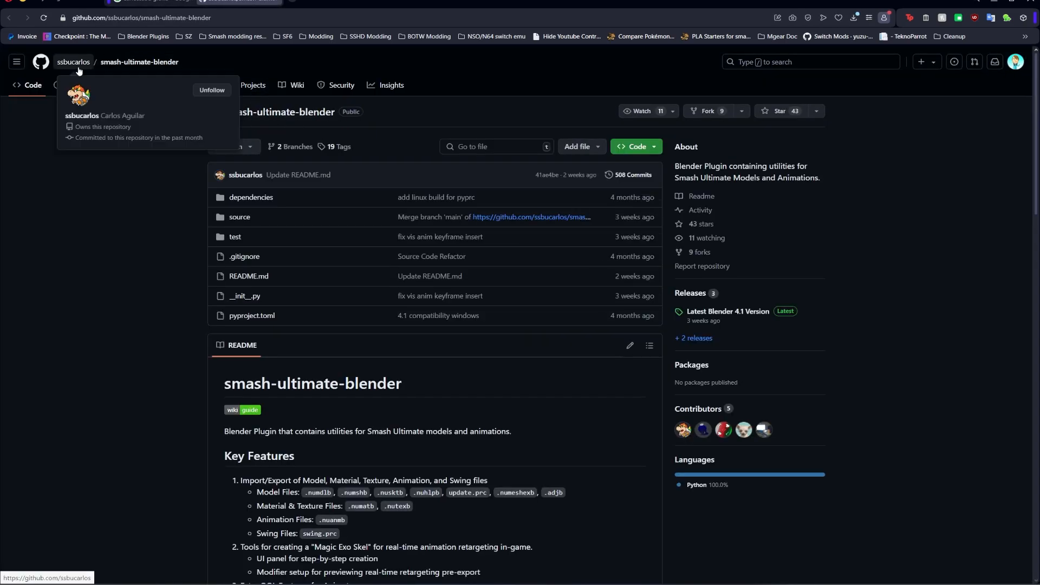
left_click(79, 69)
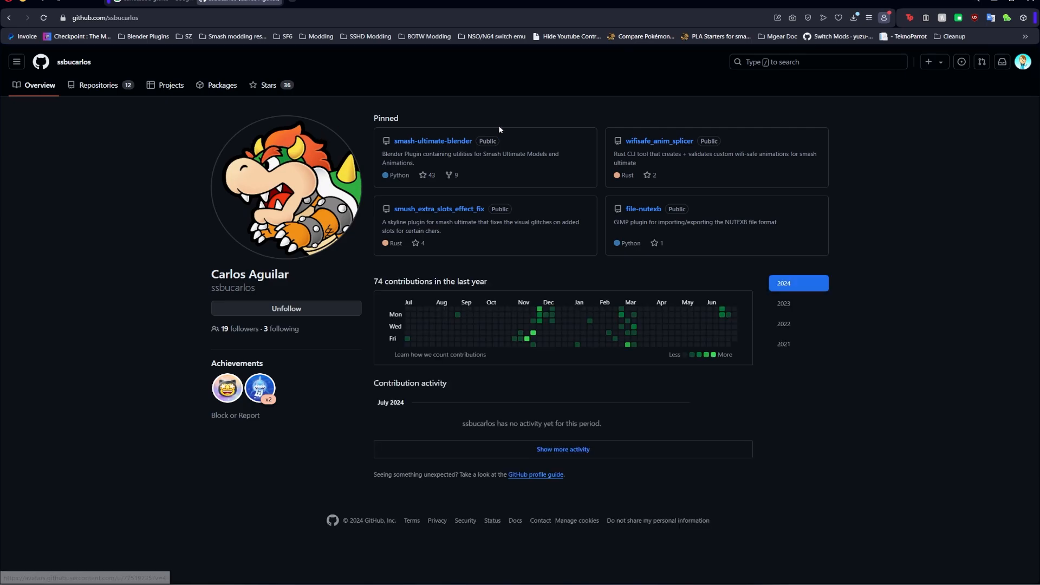
left_click(680, 143)
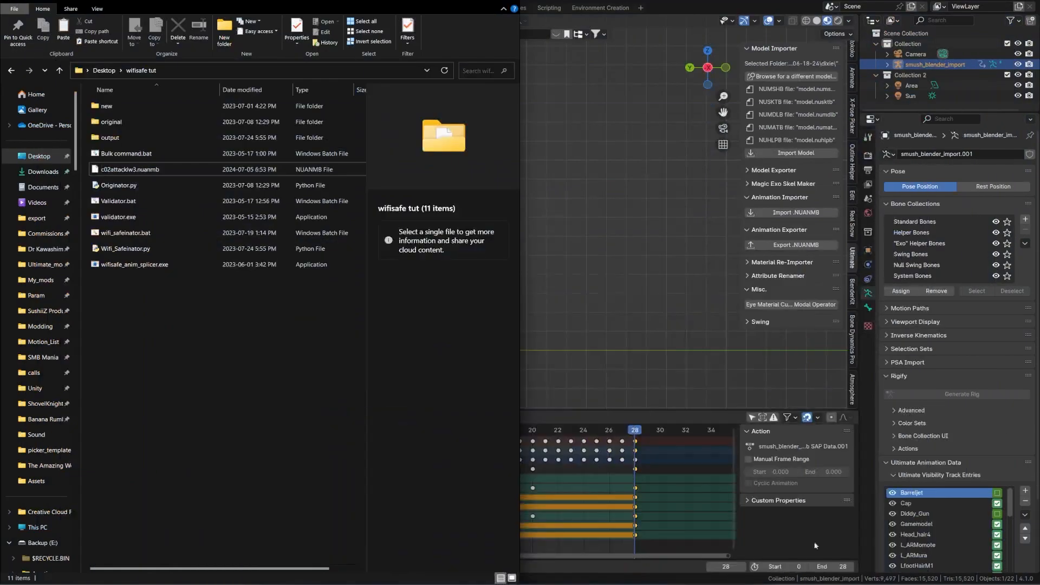
Step: In File Explorer, move c02attacklw3.nuanmb into the original folder and create a folder named vanilla inside wifisafe tut
left_click(115, 168)
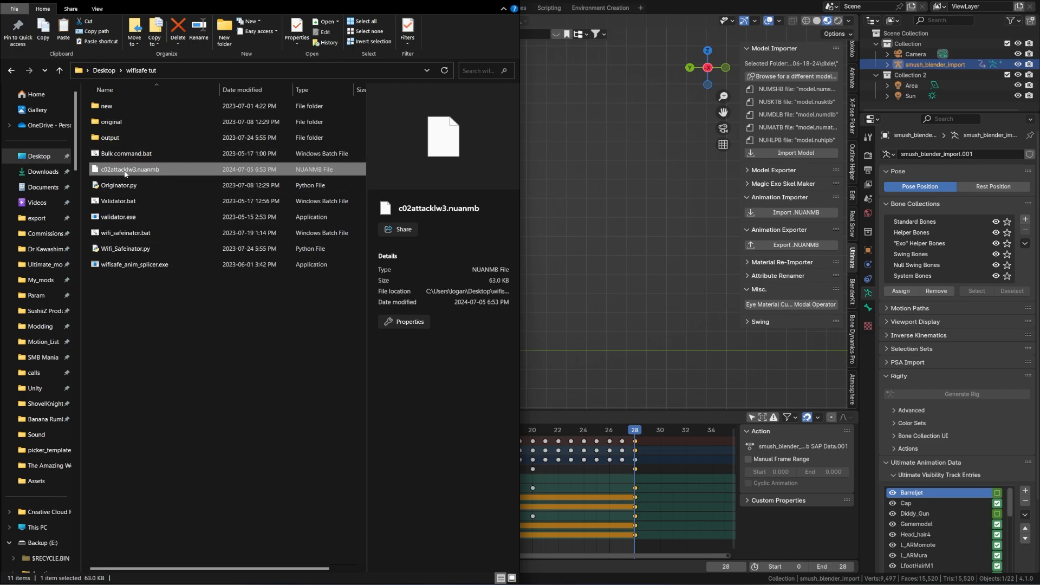
left_click_drag(125, 173, 150, 124)
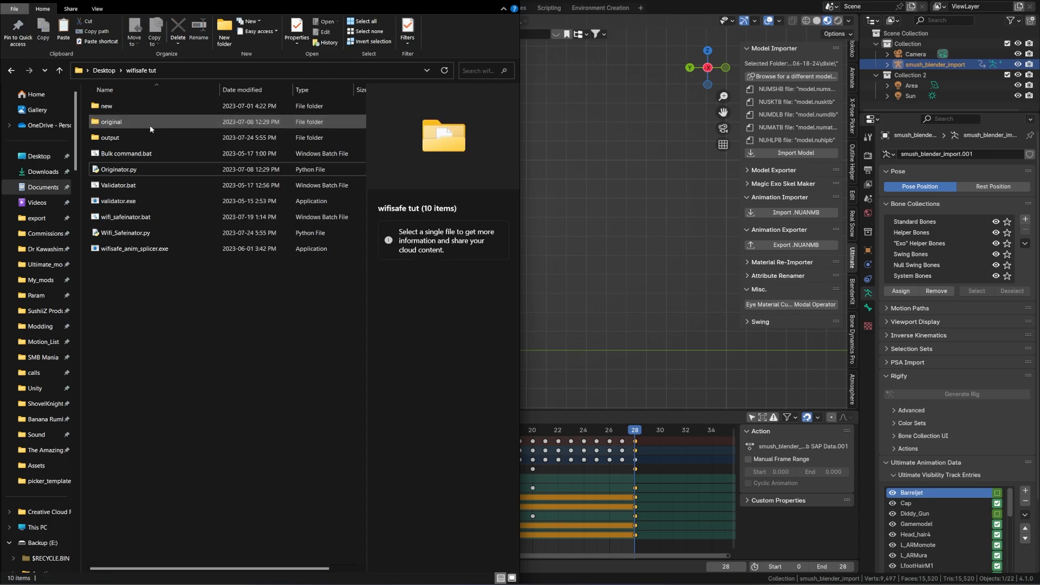
right_click(157, 261)
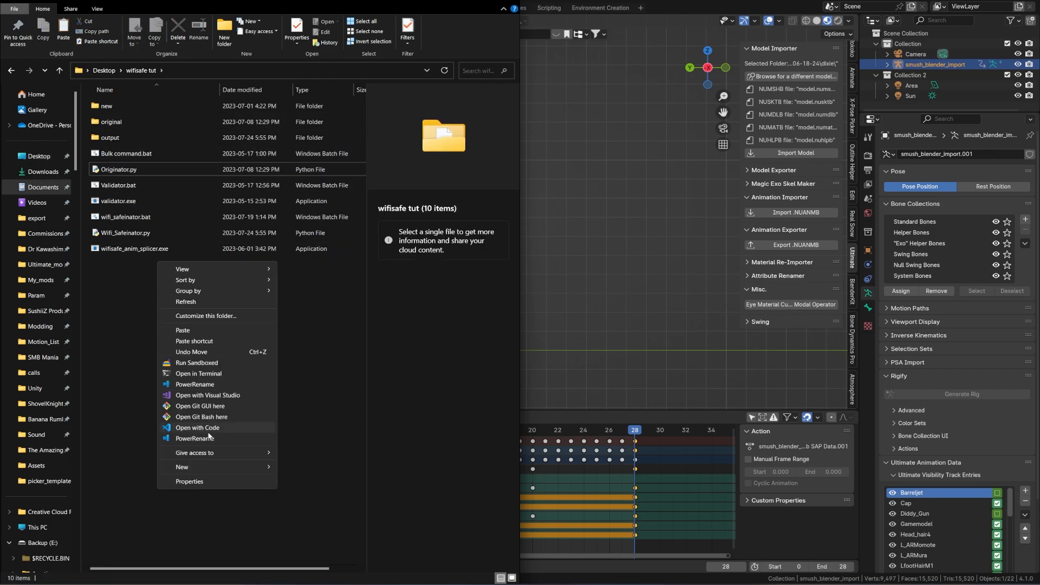
mouse_move(220, 464)
left_click(309, 464)
type("vanilla")
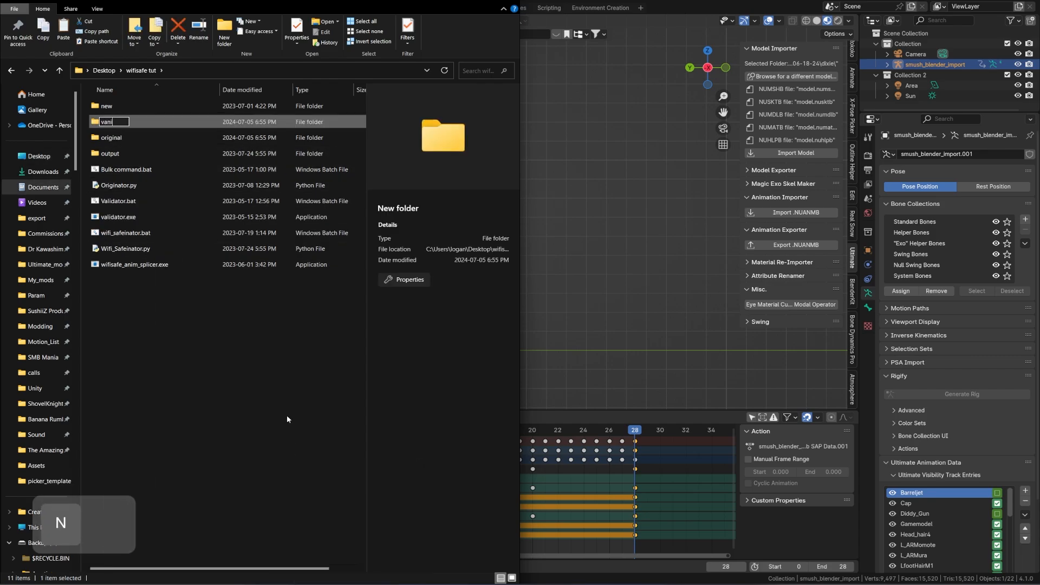
key("Return")
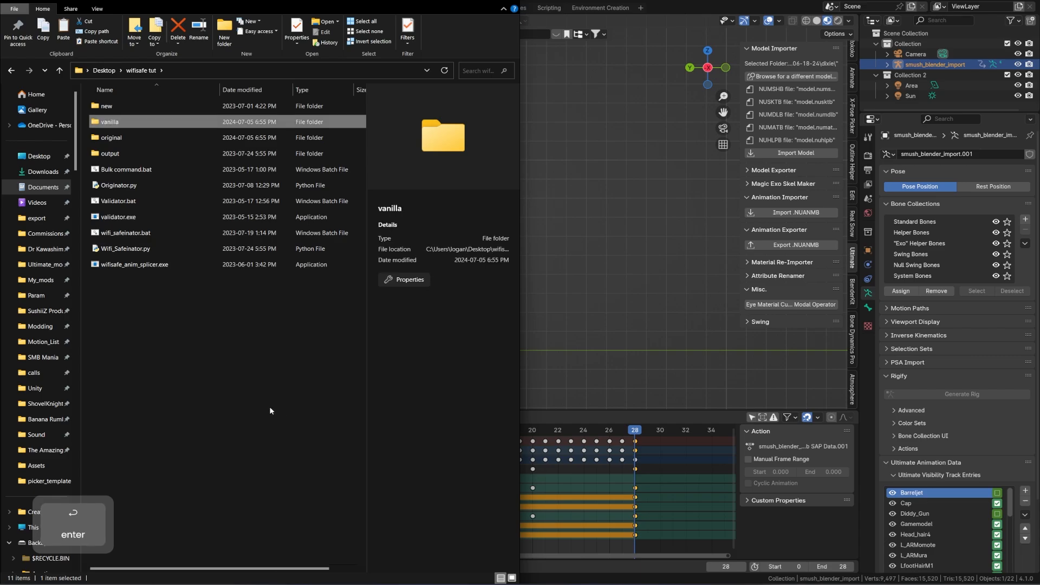
Step: Open the ArcExplorer export folder in a separate window and go to fighter/diddy
left_click(53, 217)
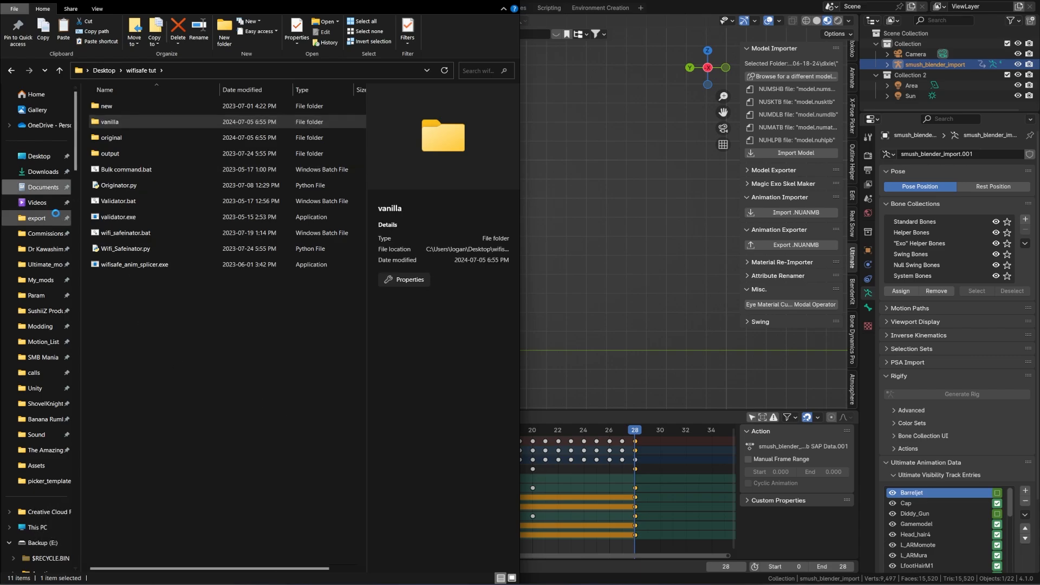
right_click(55, 217)
left_click(100, 246)
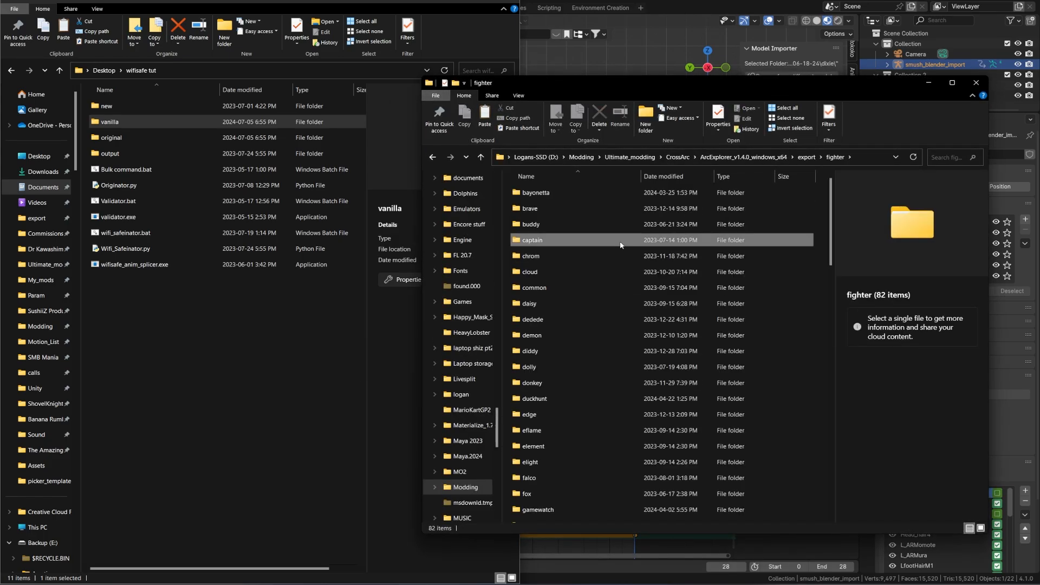
key("d")
key("d")
key("d")
key("d")
double_click(558, 351)
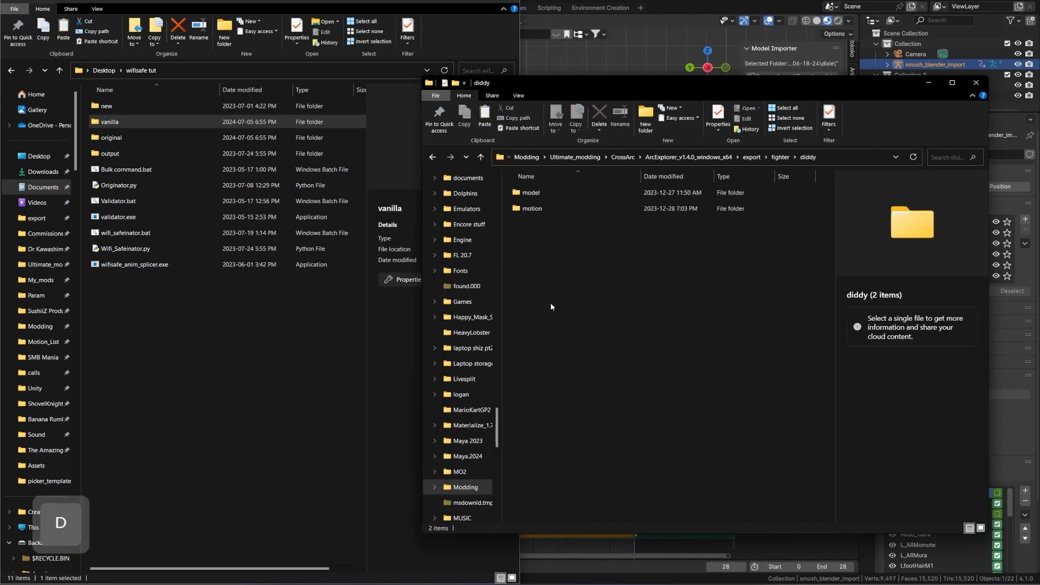
Step: Copy all of Diddy's animation files from motion/body/c00 into the vanilla folder of wifisafe tut
double_click(571, 210)
double_click(565, 192)
double_click(565, 192)
key("ctrl+a")
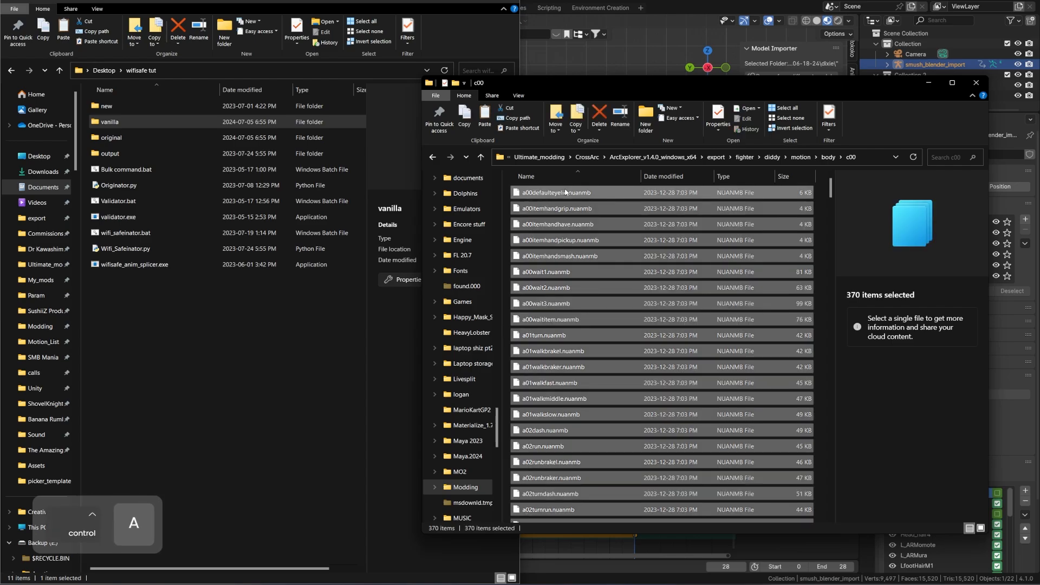
left_click_drag(565, 191, 151, 123, "ctrl")
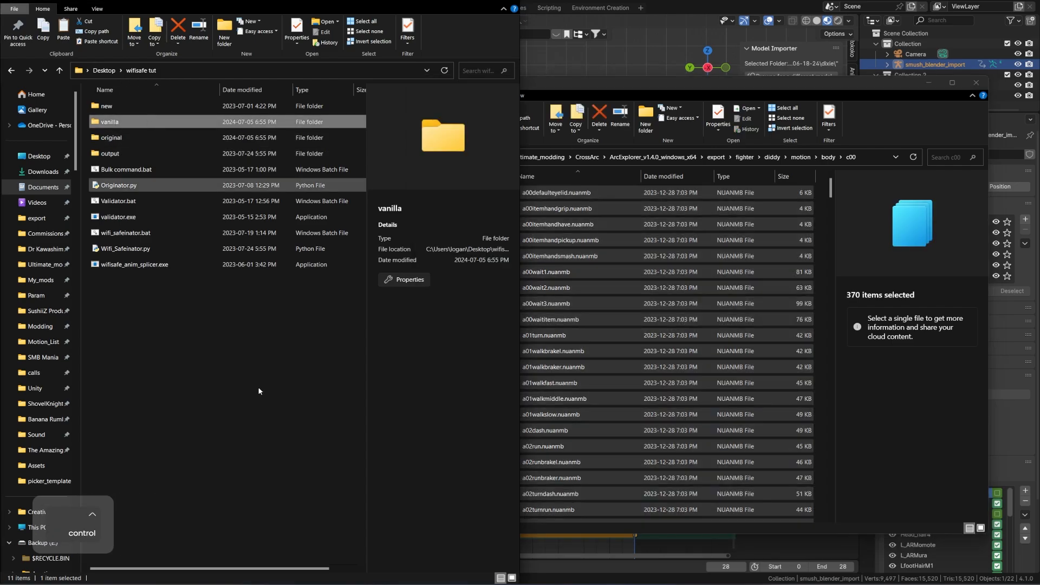
Step: Open Bulk command.bat in Notepad++, examine its reference, modified and output folder arguments, and close the editor
left_click(127, 170)
right_click(127, 170)
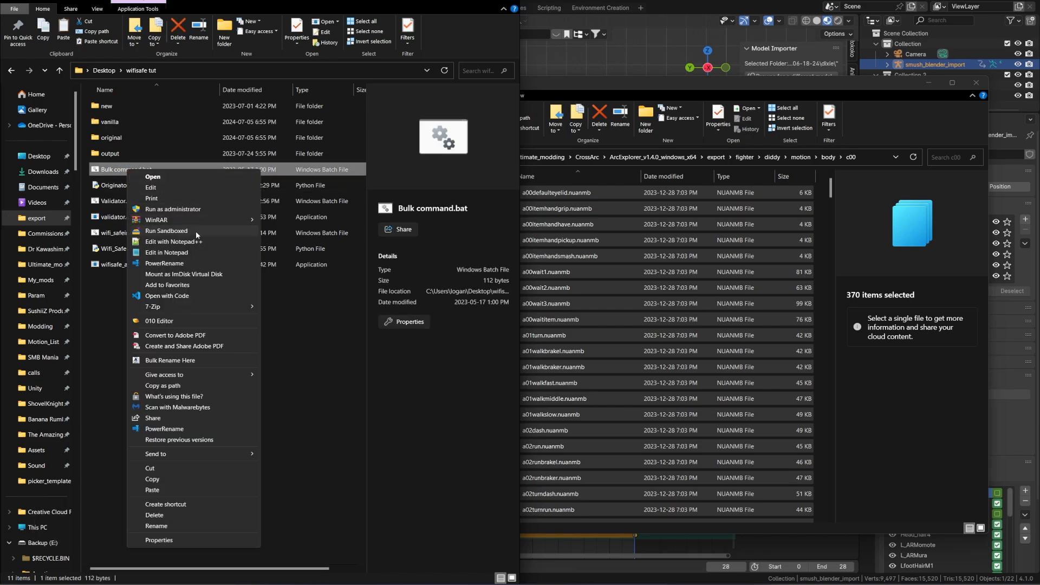
left_click(198, 242)
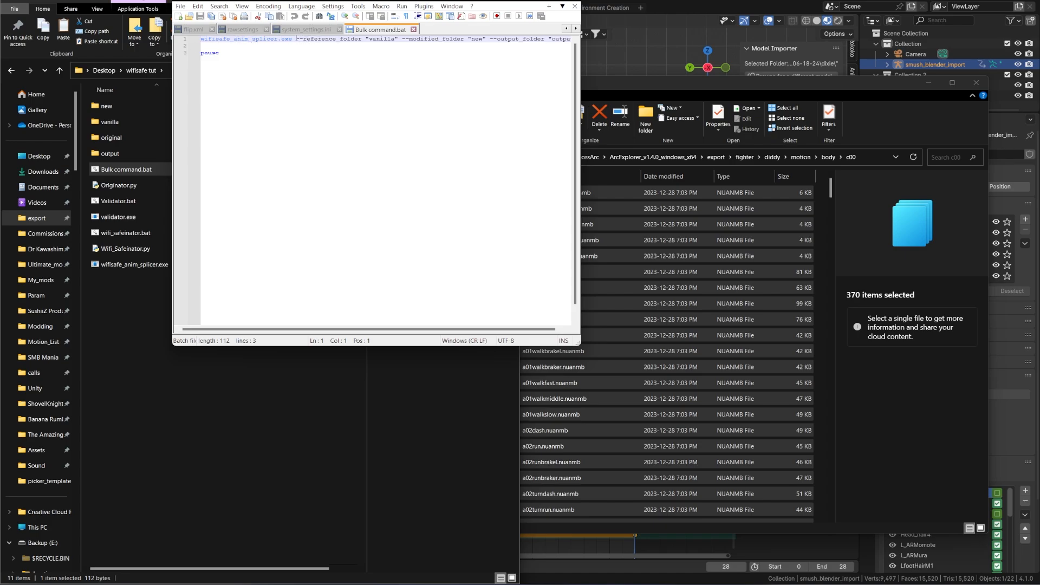
left_click_drag(296, 39, 486, 39)
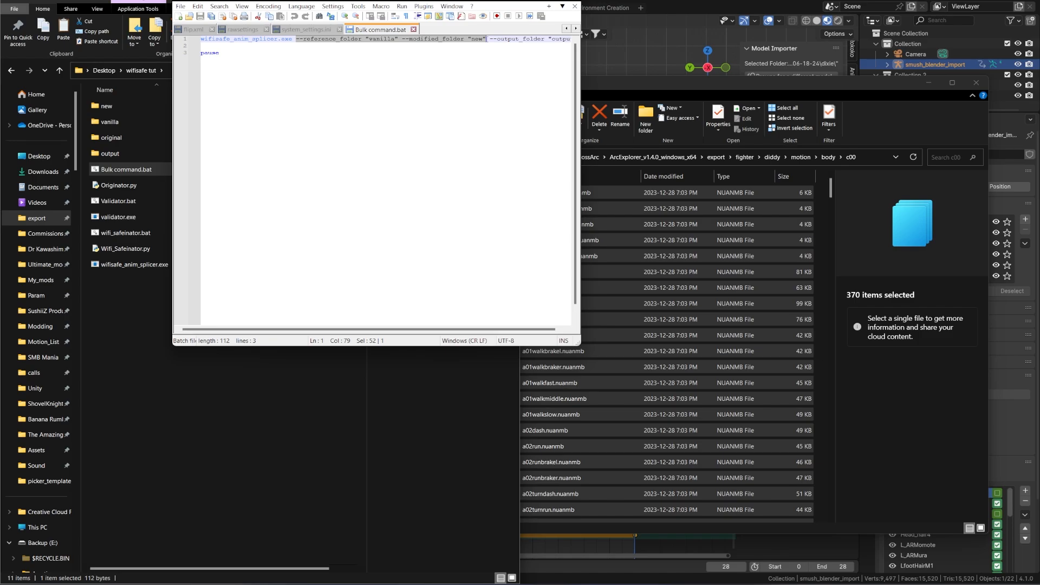
left_click_drag(486, 39, 581, 37)
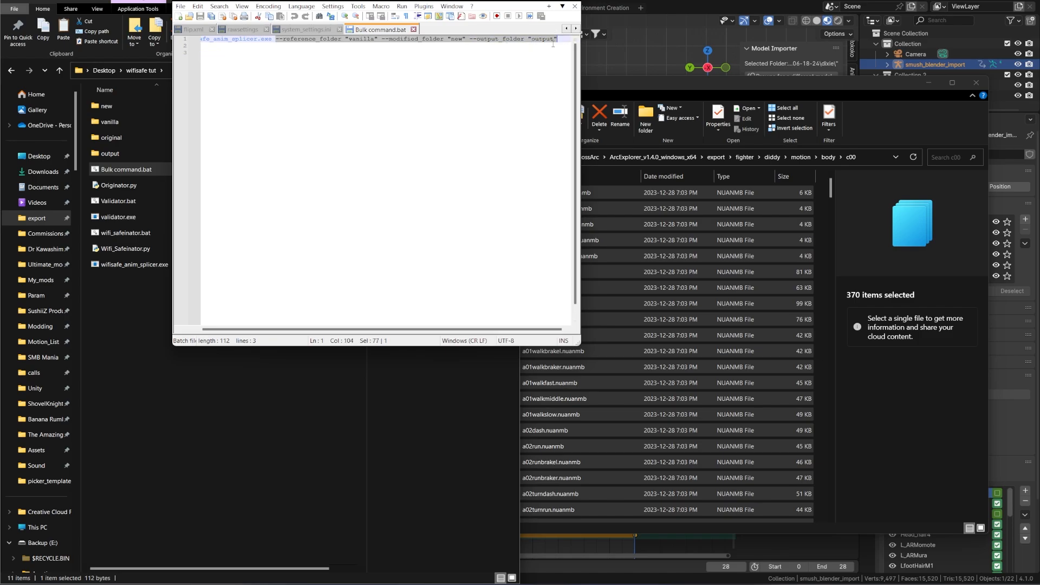
left_click(575, 6)
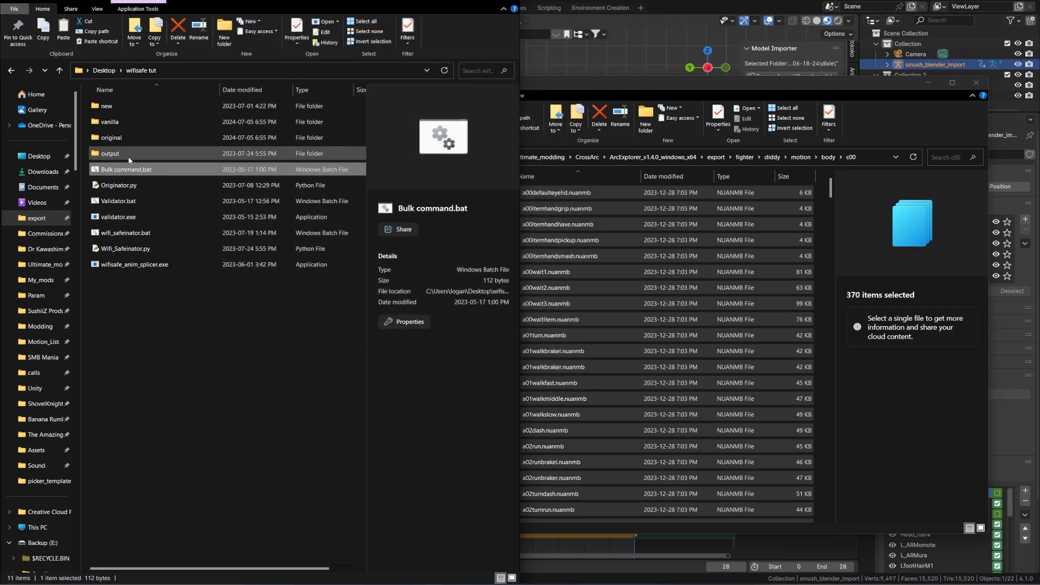
Step: Examine the contents of the new, output and vanilla folders inside wifisafe tut
double_click(123, 108)
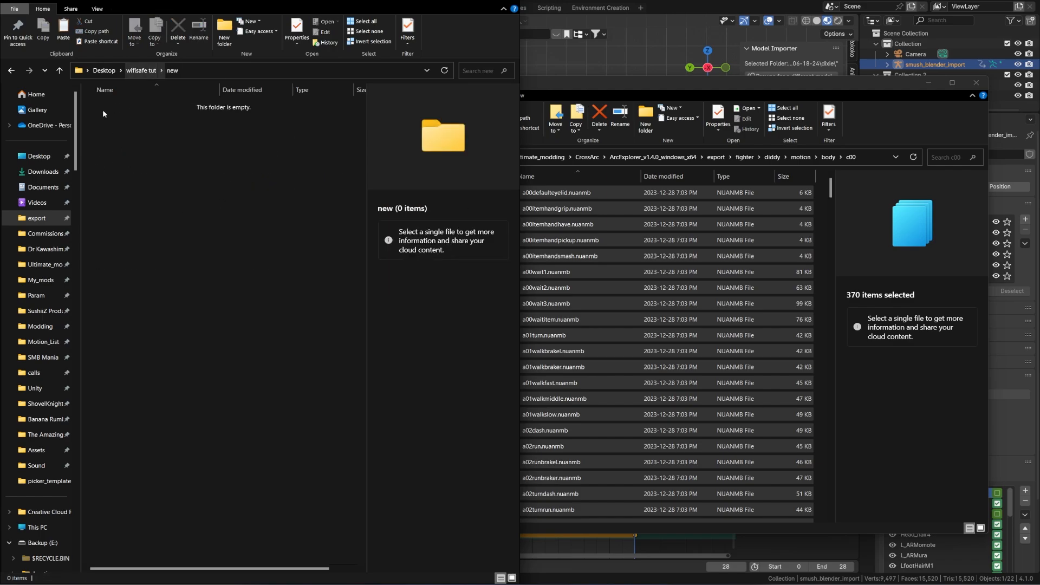
left_click(138, 71)
double_click(130, 137)
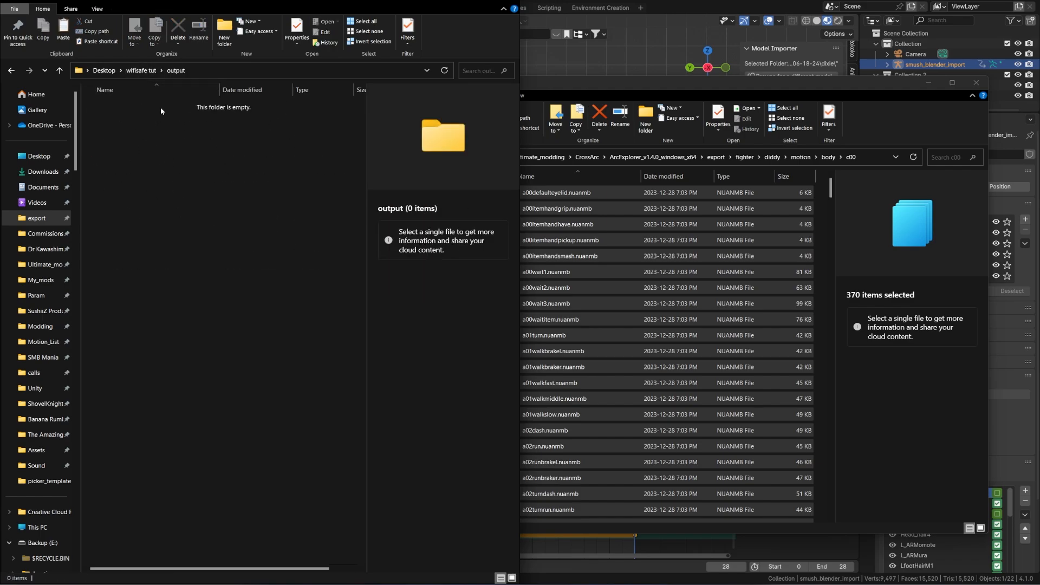
left_click(141, 71)
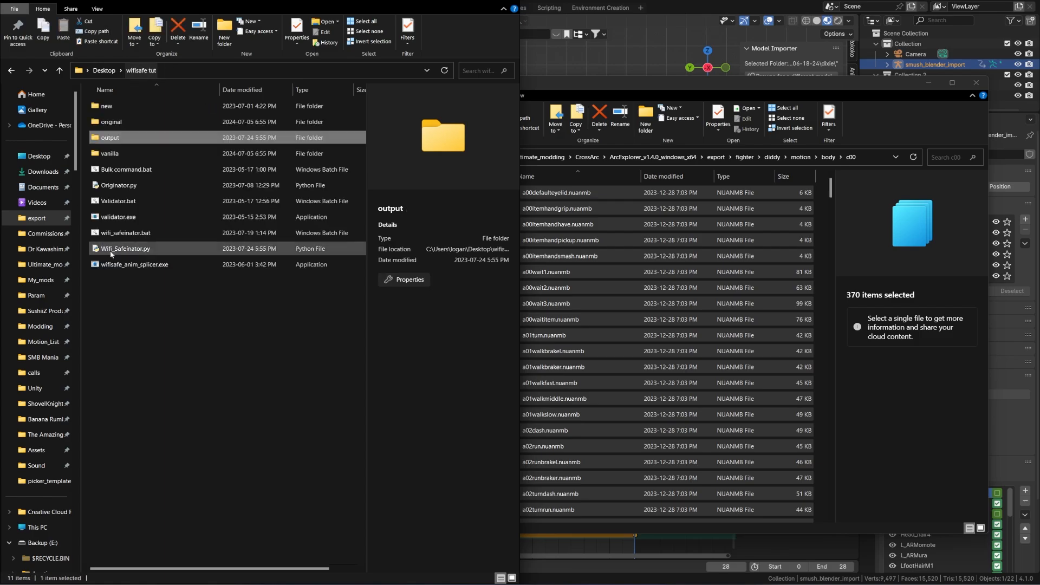
left_click(824, 297)
double_click(126, 152)
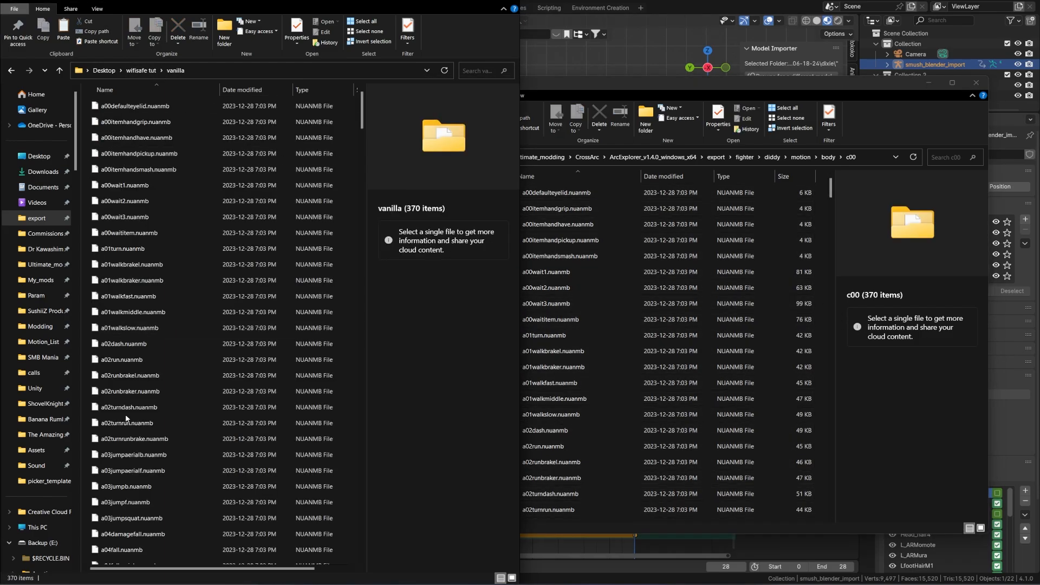
left_click(141, 70)
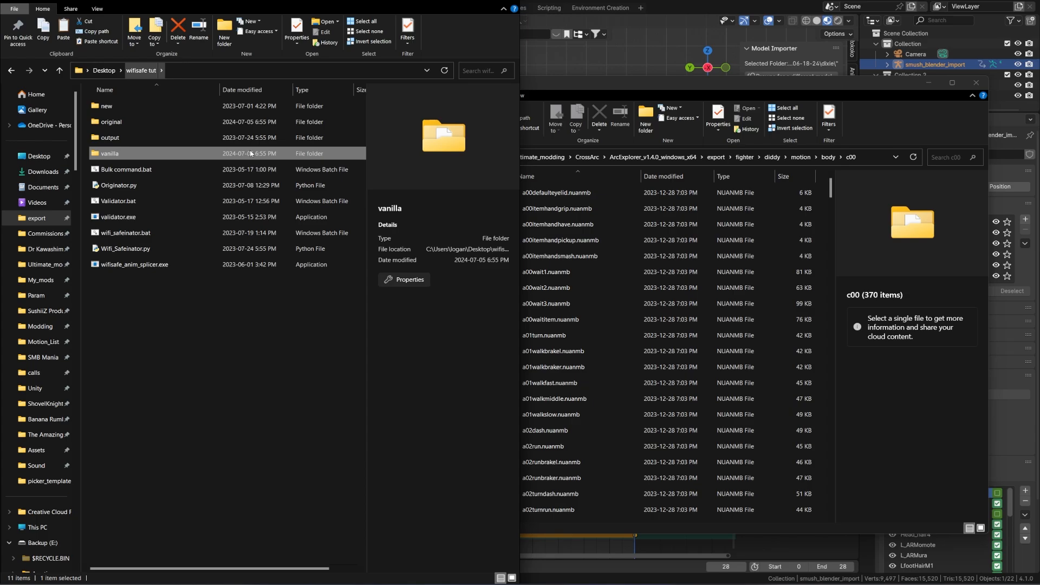
left_click(212, 428)
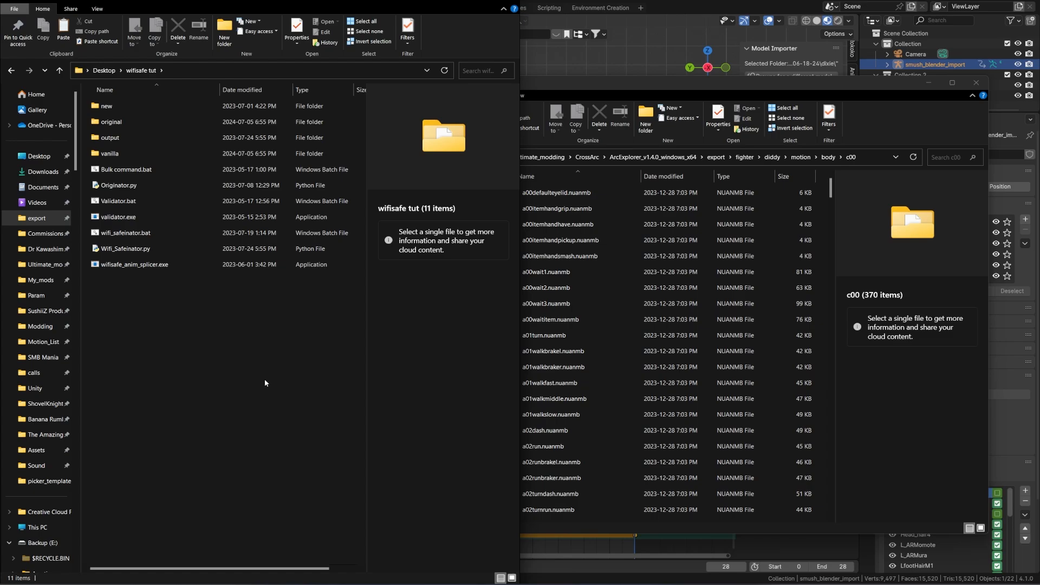
Step: Close the File Explorer window showing Diddy's exported c00 animations and switch to Blender
left_click(901, 86)
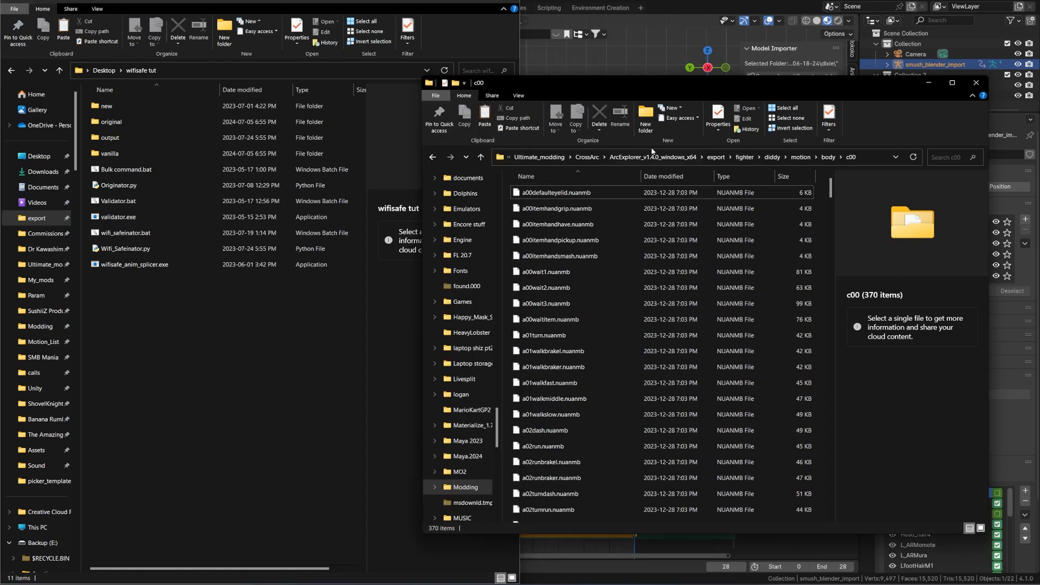
left_click(976, 82)
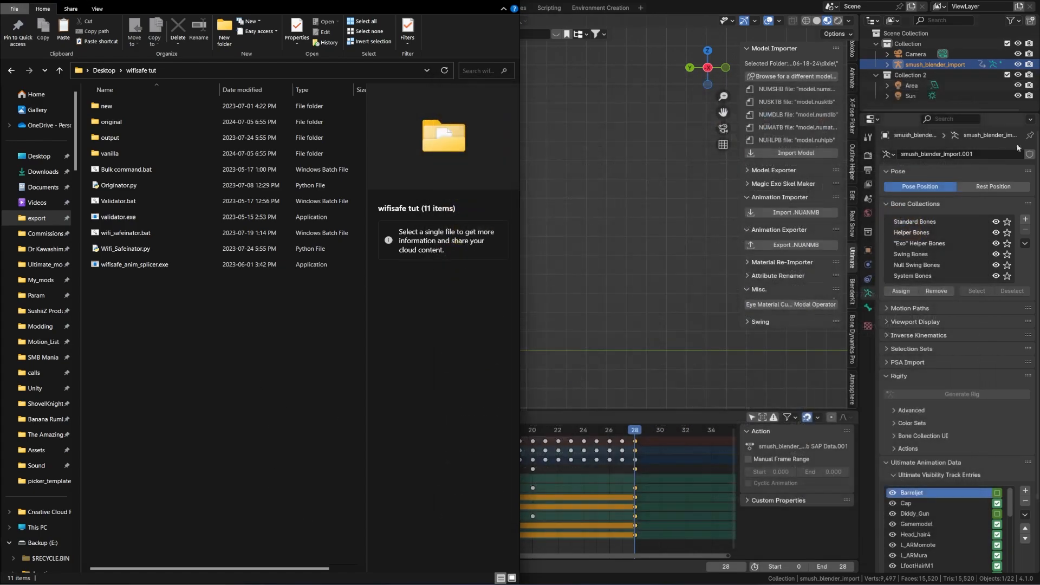
key("alt+Tab")
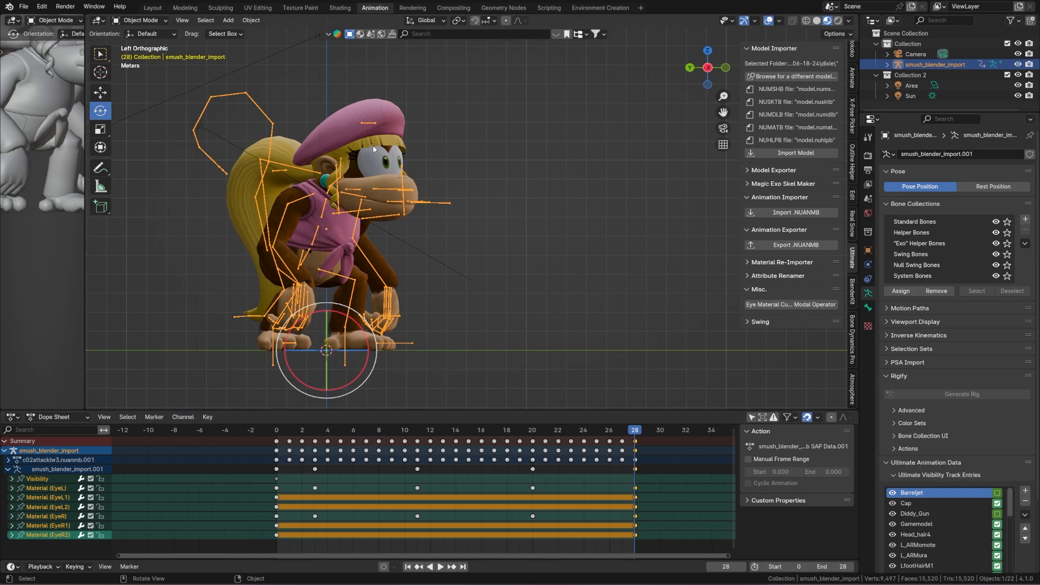
Step: Start a new Blender file in place of the current animation scene
left_click(24, 7)
mouse_move(46, 19)
left_click(562, 312)
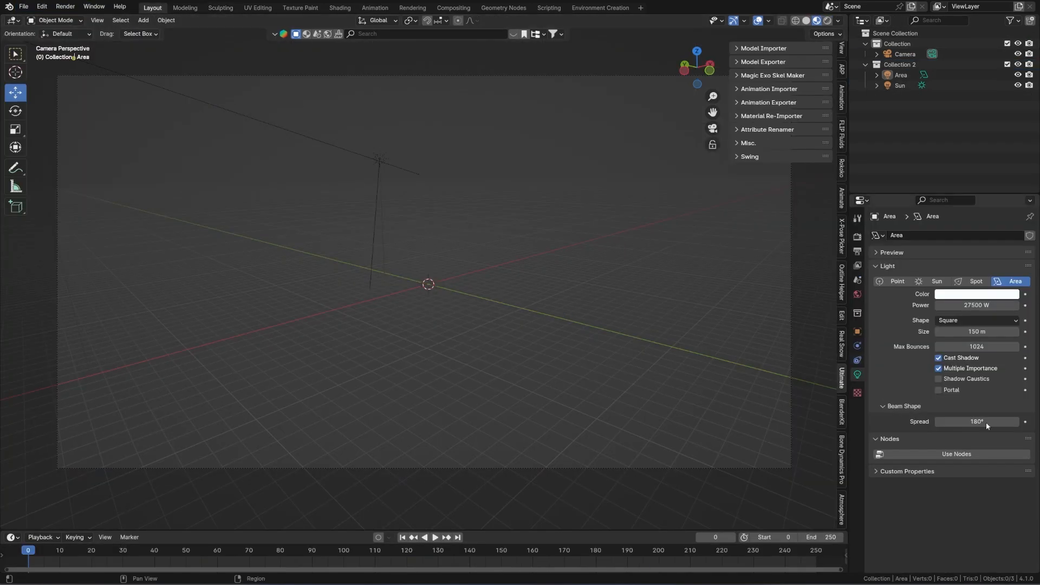
Step: Import Dixie's model from the dixie folder with the Ultimate Model Importer and inspect it in the viewport
left_click(767, 49)
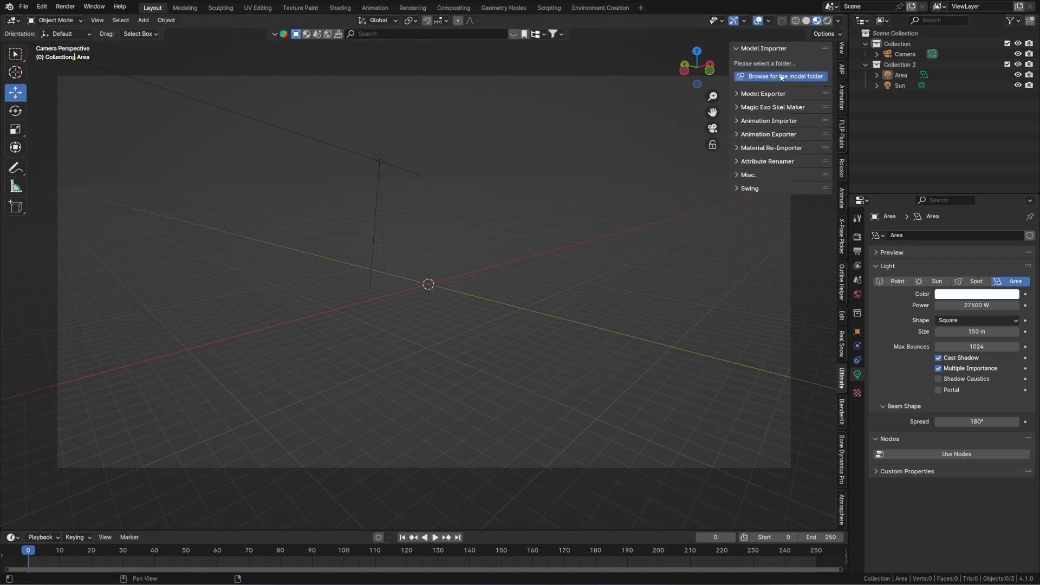
left_click(781, 68)
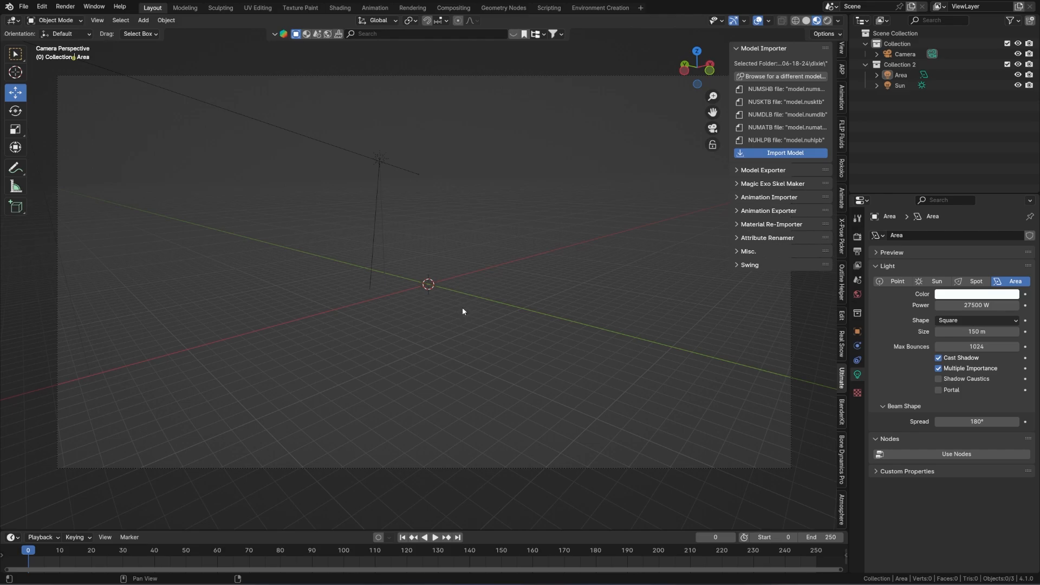
middle_click_drag(463, 311, 460, 295)
middle_click_drag(461, 295, 471, 233, "shift")
scroll(461, 325, "up", 1)
middle_click_drag(347, 184, 414, 302)
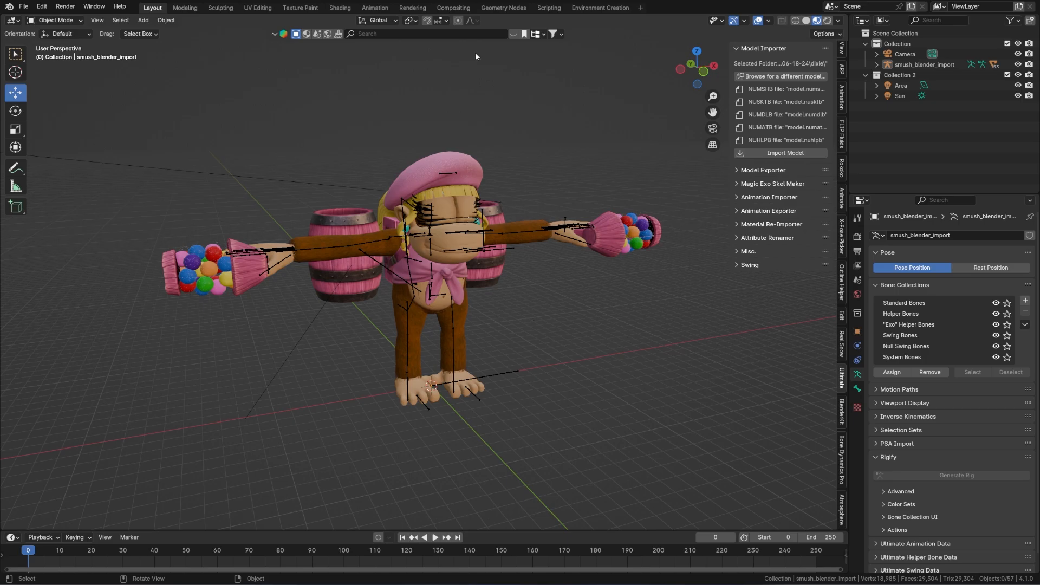
middle_click_drag(476, 52, 558, 59)
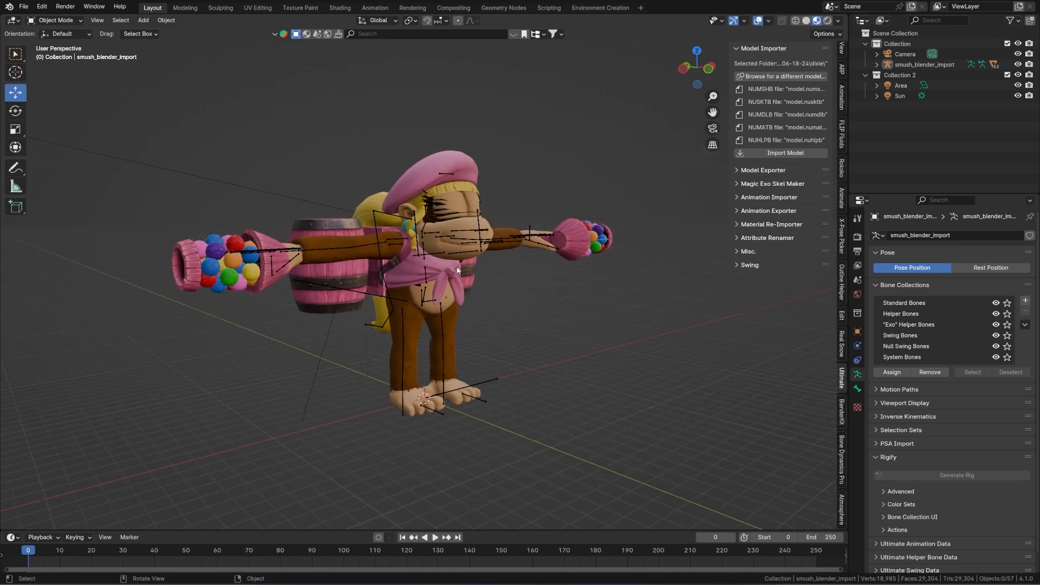
Step: Delete the Sun light, the Area light and the Camera from the scene
left_click(913, 96)
left_click(903, 87, "ctrl")
key("Delete")
left_click(906, 55)
key("Delete")
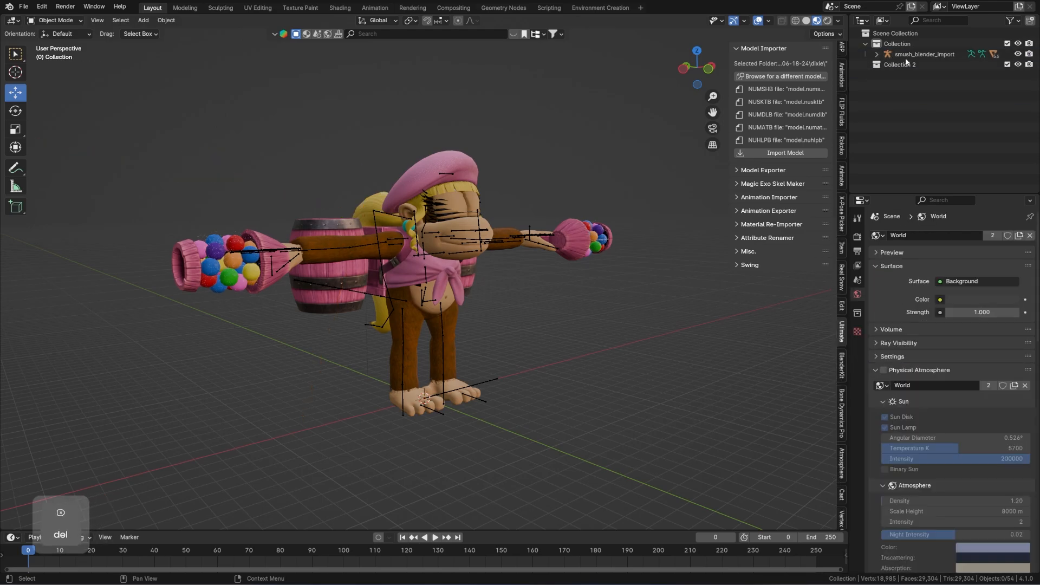
Step: Select the smush_blender_import armature together with all of Dixie's meshes and bring up Batch Rename
left_click(921, 55)
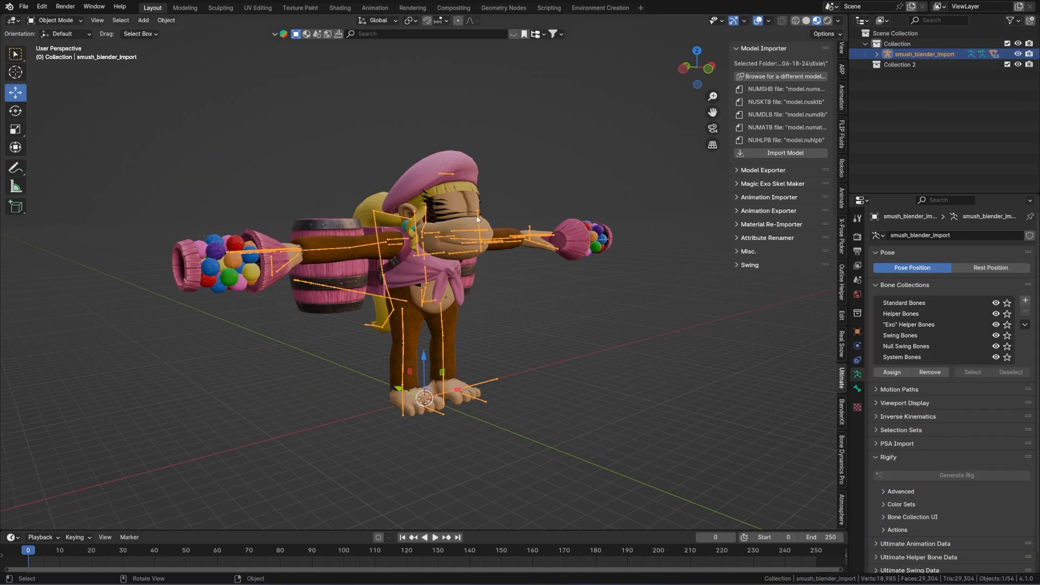
key("a")
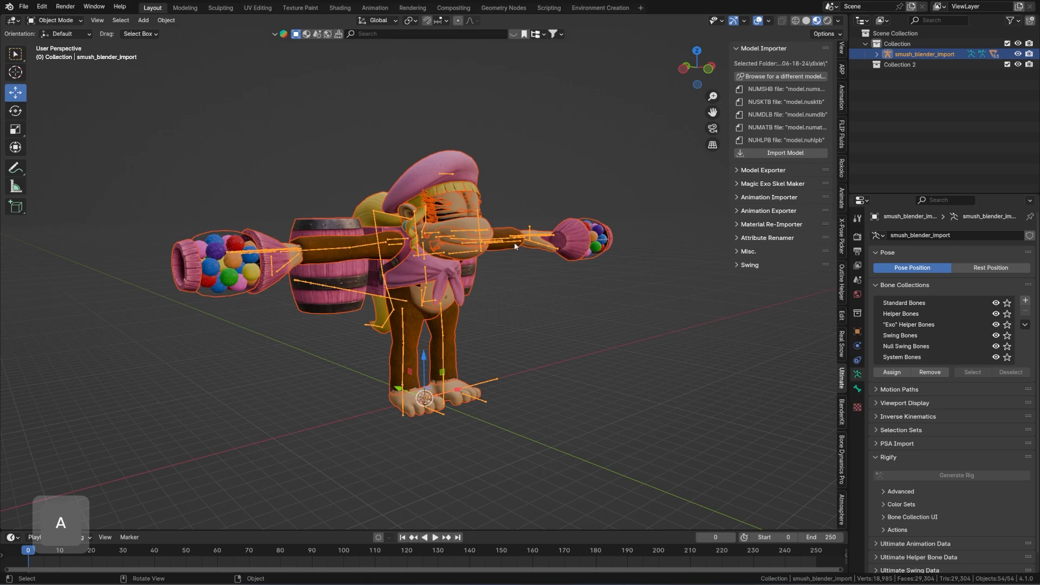
key("ctrl+F3")
key("ctrl+F2")
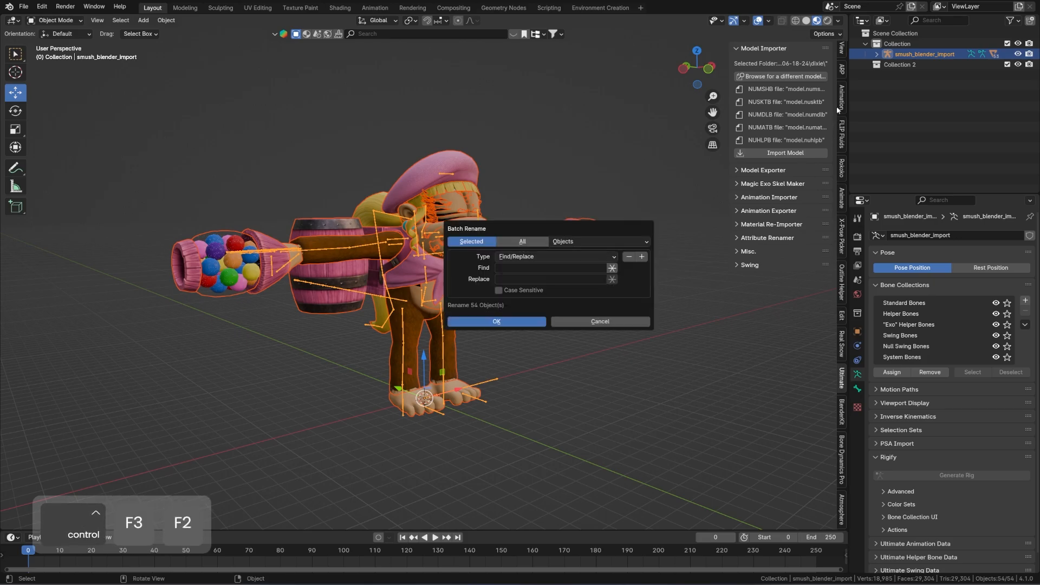
Step: Expand smush_blender_import in an enlarged outliner and examine the names of its child meshes
left_click(877, 54)
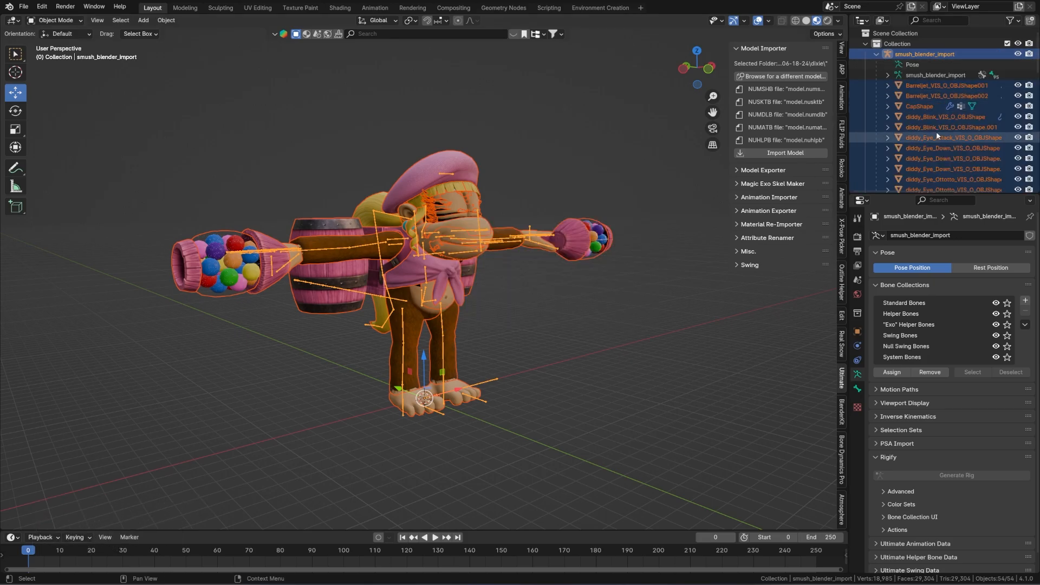
left_click_drag(945, 194, 945, 433)
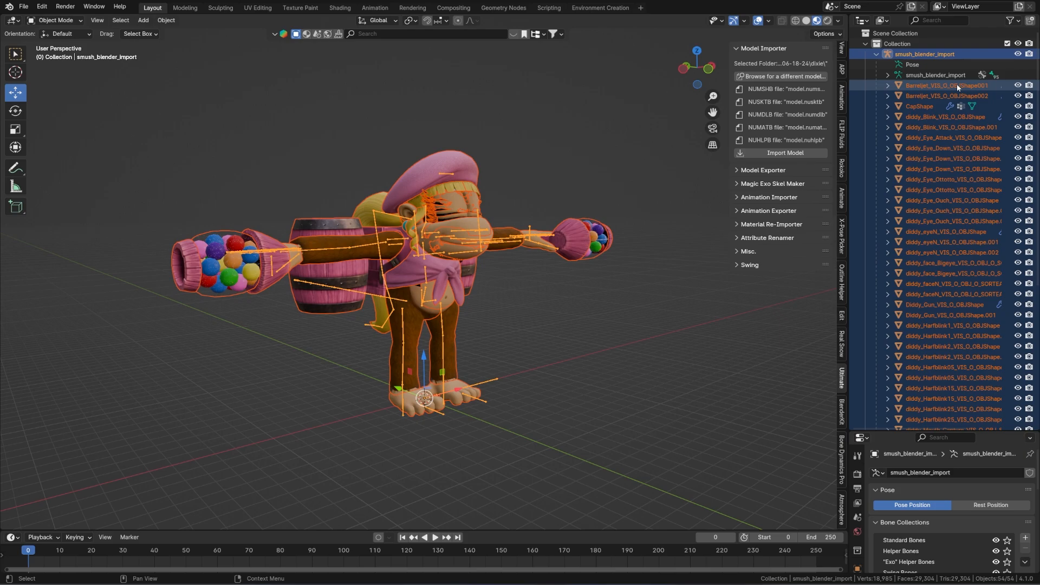
scroll(933, 388, "down", 8)
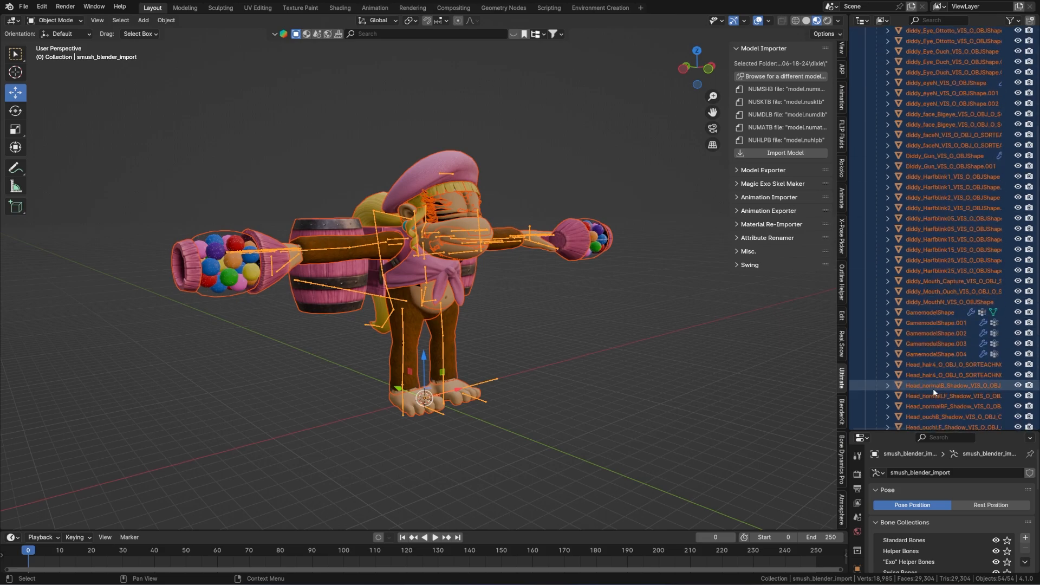
scroll(933, 387, "up", 8)
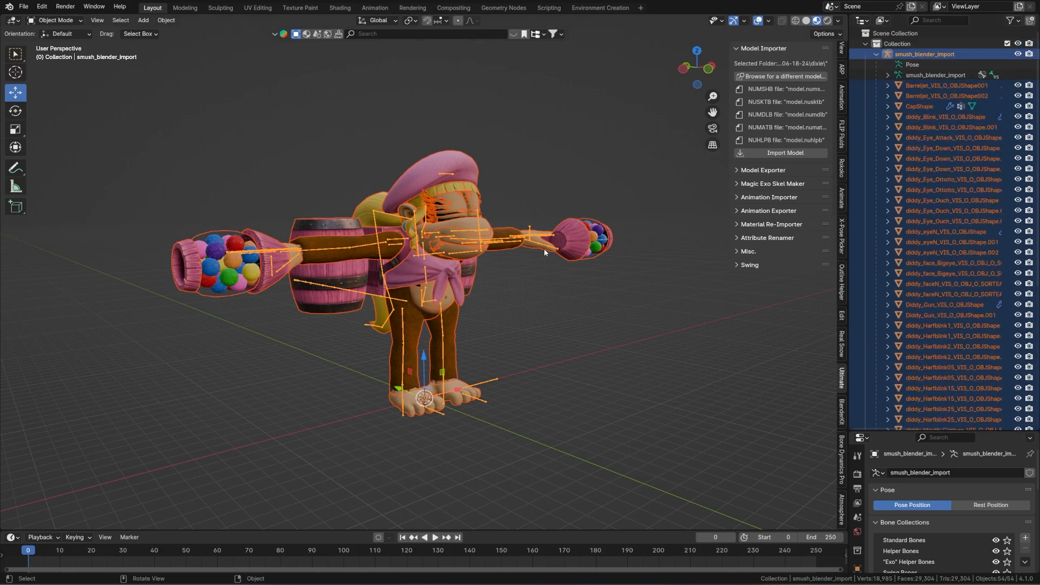
Step: Open Batch Rename for the selected objects and set the rename type to Set Name
key("ctrl")
key("ctrl+F2")
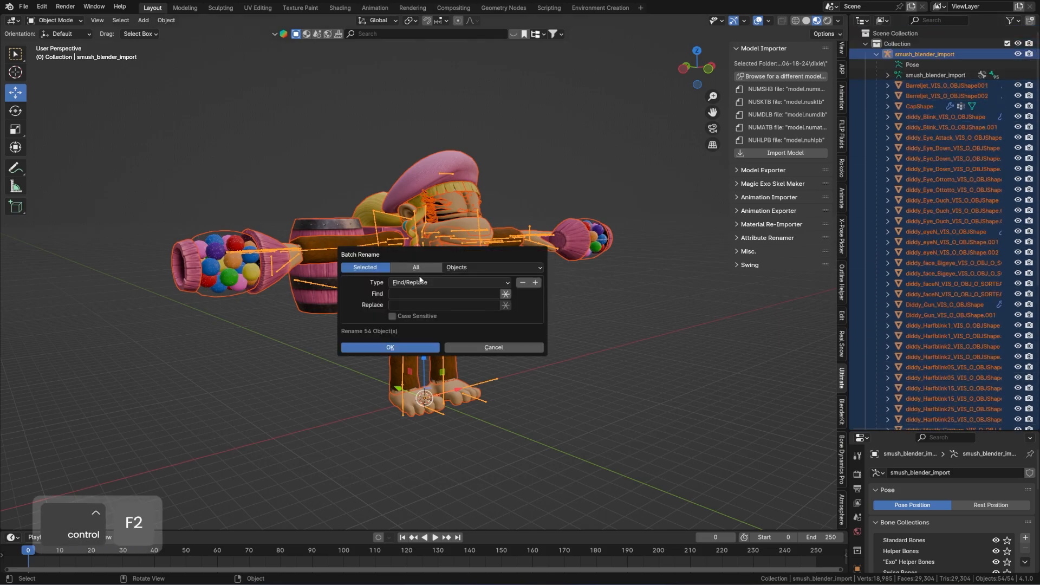
left_click(426, 282)
left_click(427, 306)
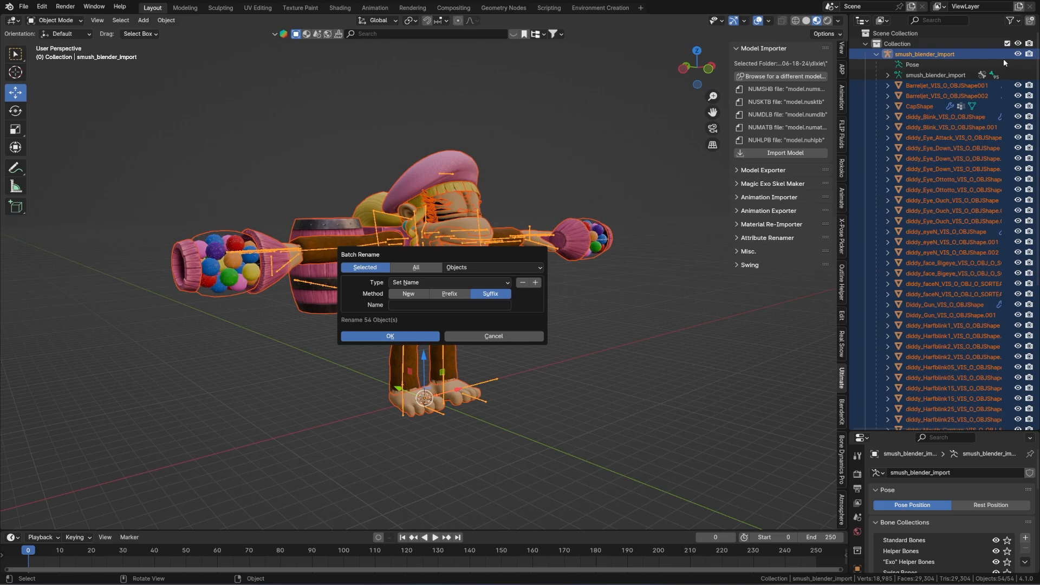
Step: Batch rename the selected objects by adding the prefix "w_" to their names
left_click(449, 294)
left_click(453, 305)
type("w_")
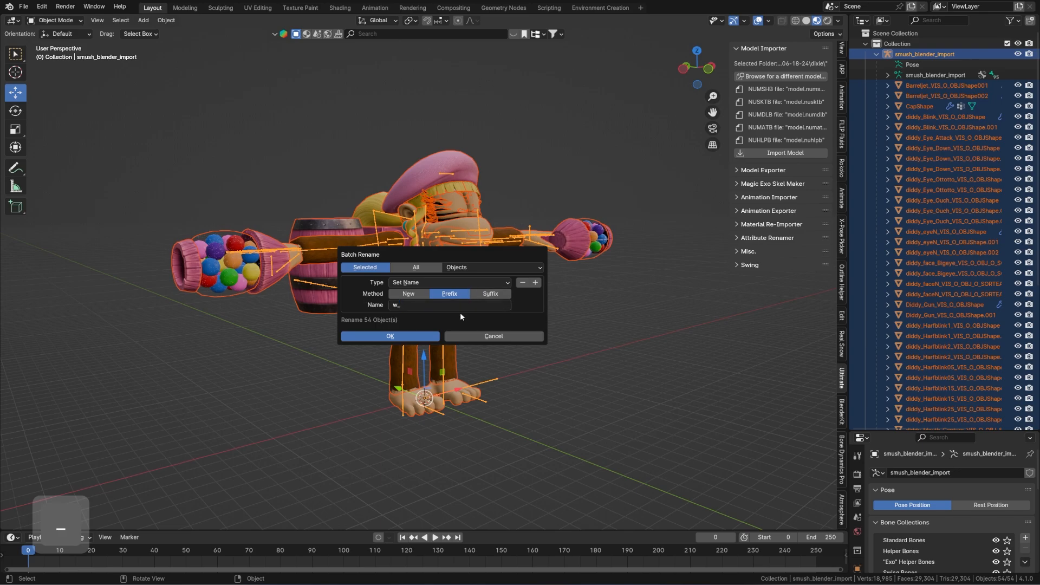
key("Return")
left_click(410, 336)
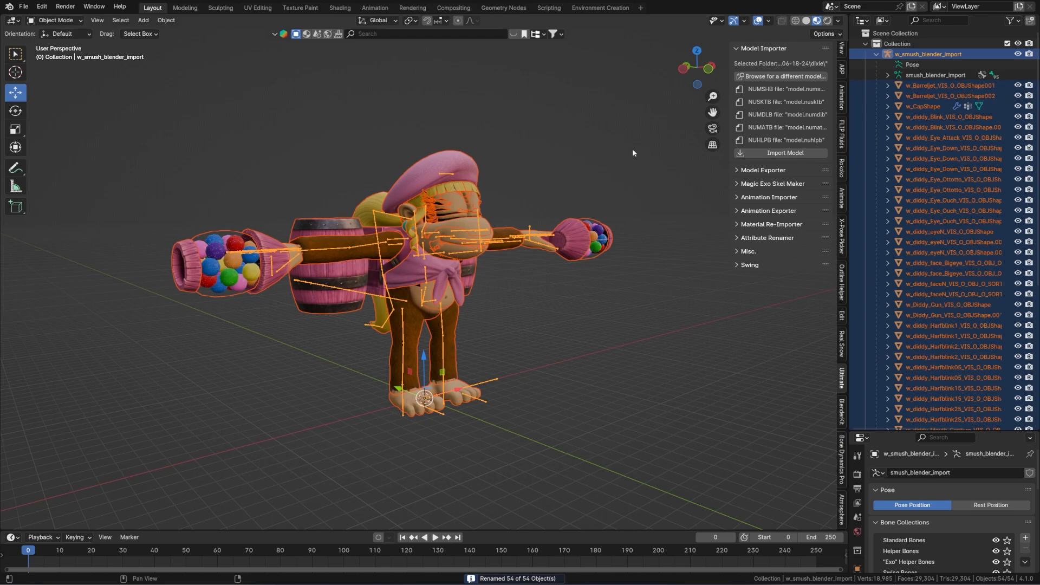
Step: Expand the armature's full bone hierarchy in the outliner, examine the bone names, and collapse it again
left_click(895, 78)
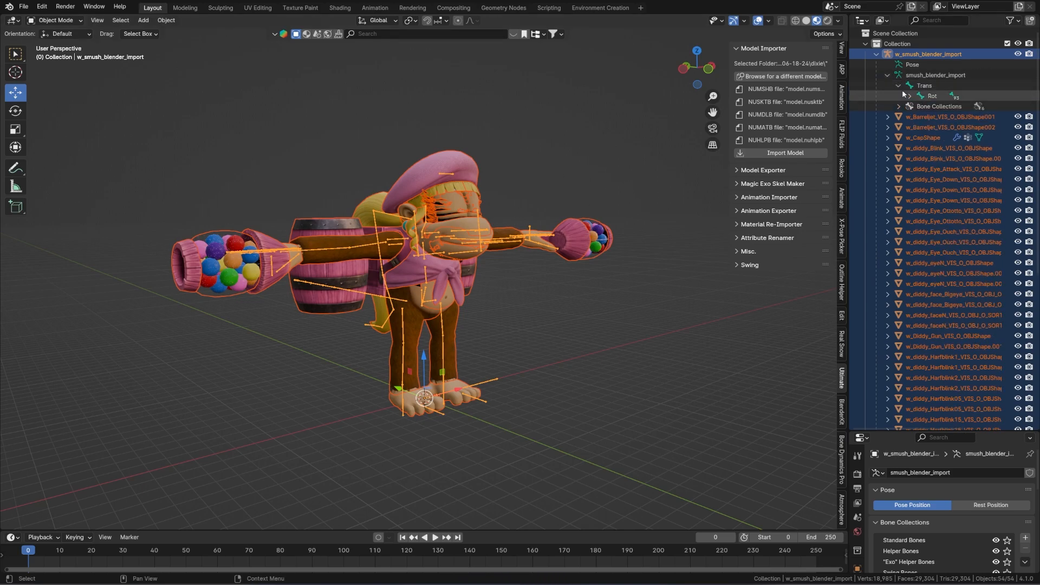
left_click(899, 86, "shift")
left_click_drag(923, 428, 972, 423)
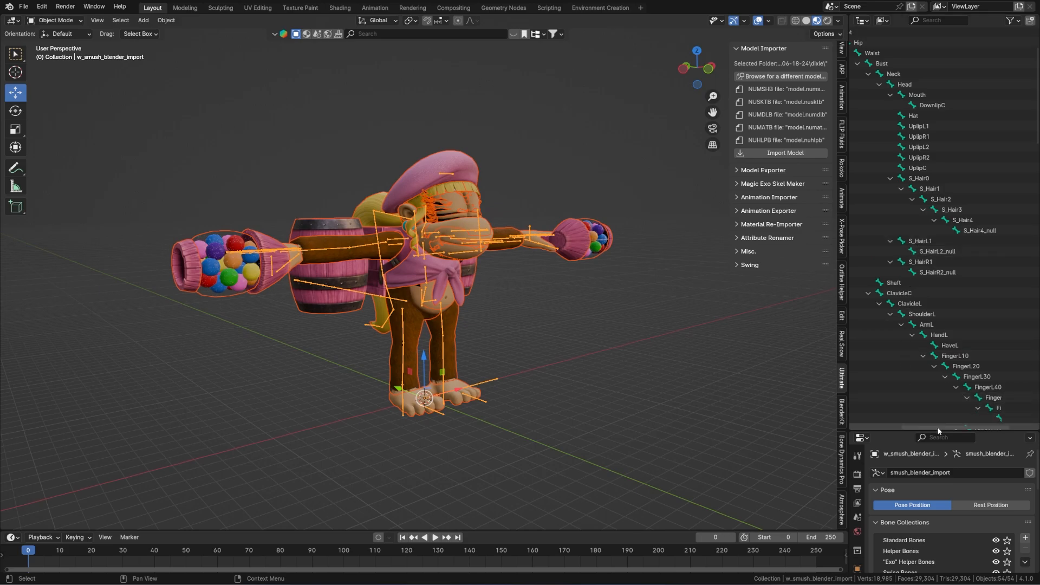
left_click_drag(939, 430, 885, 413)
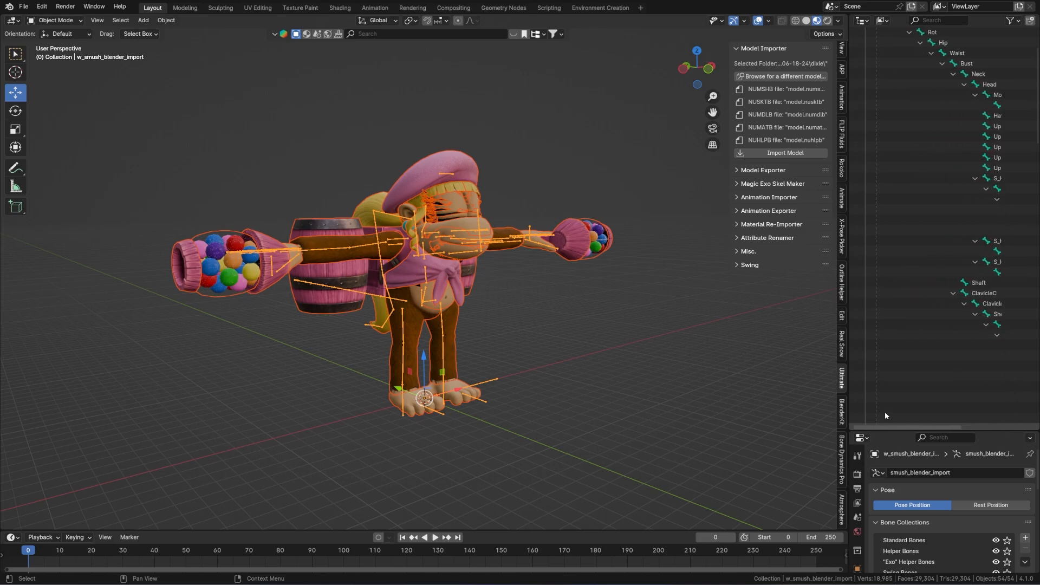
scroll(930, 330, "up", 3)
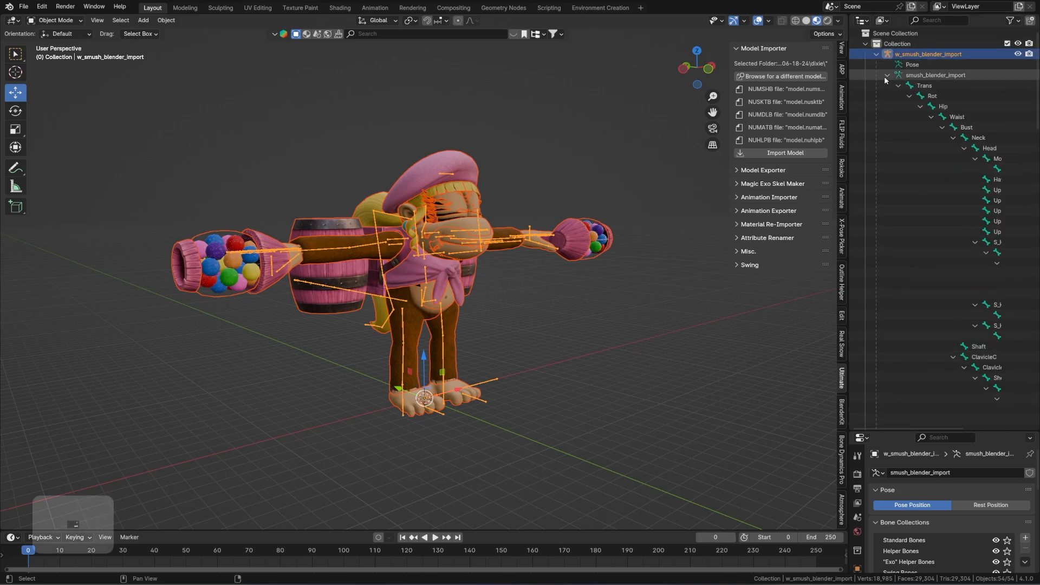
left_click(900, 85, "shift")
Step: Enter Edit Mode on the armature from its Trans bone and batch rename all bones with the suffix "_w"
left_click(924, 86)
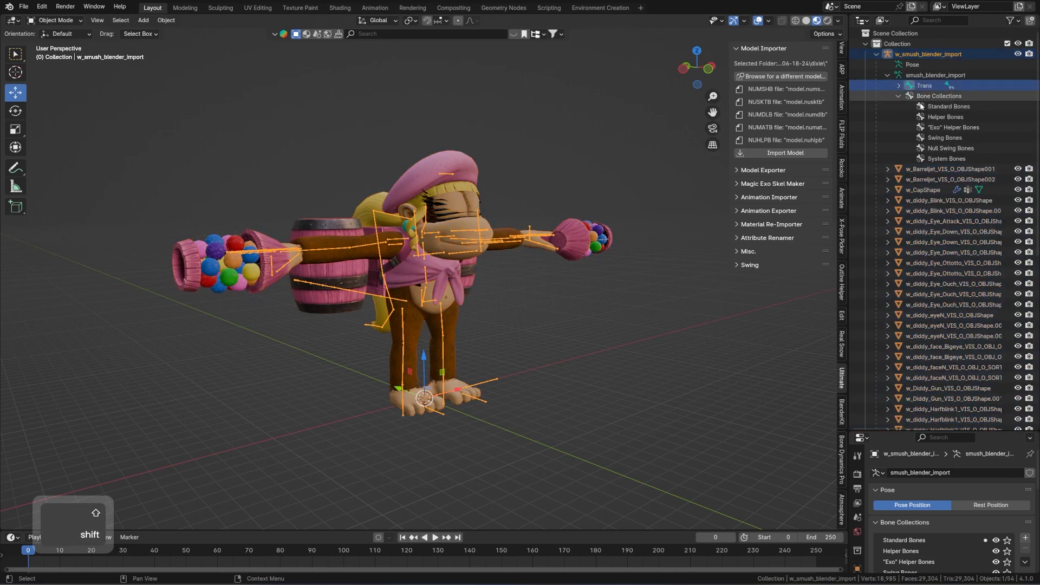
key("Tab")
key("ctrl+F2")
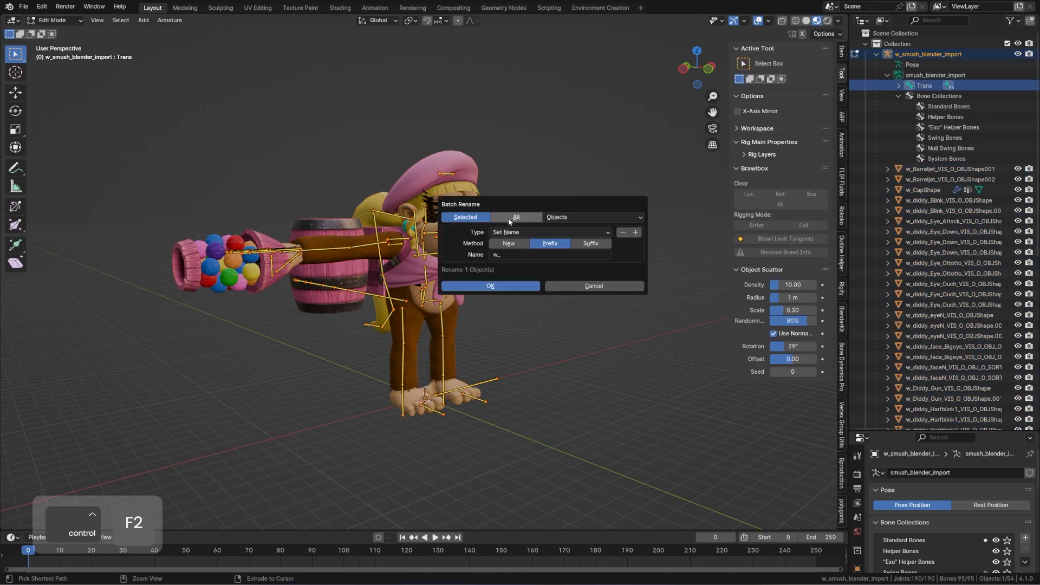
left_click(603, 245)
left_click(549, 253)
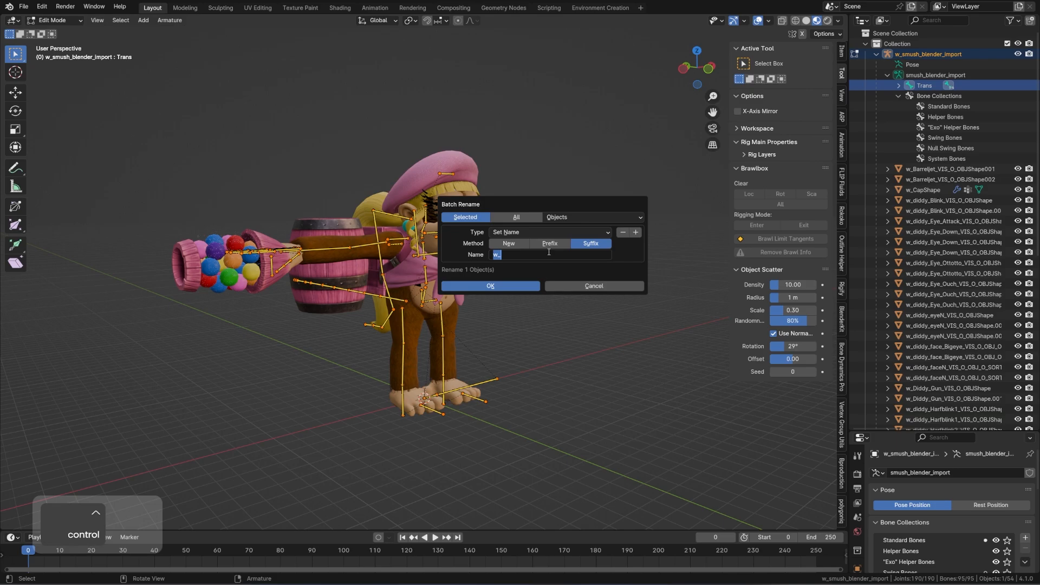
type("_w")
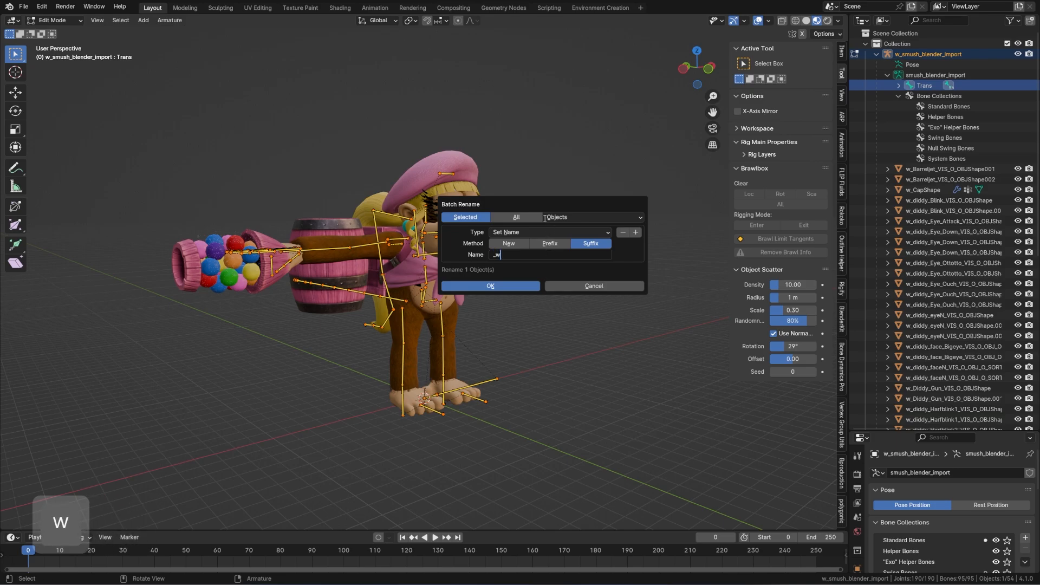
key("Return")
left_click(540, 218)
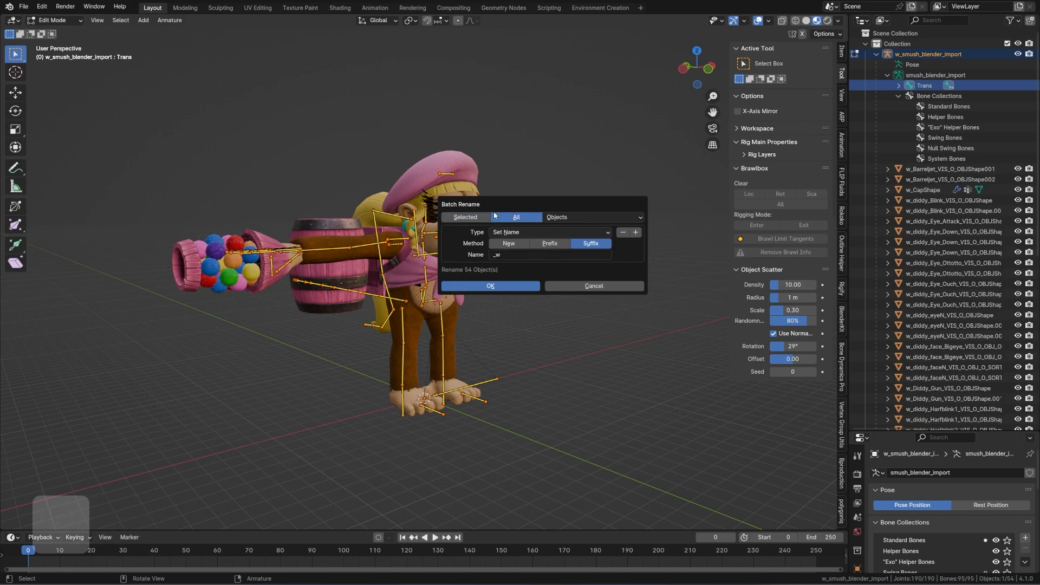
left_click(555, 217)
left_click(556, 285)
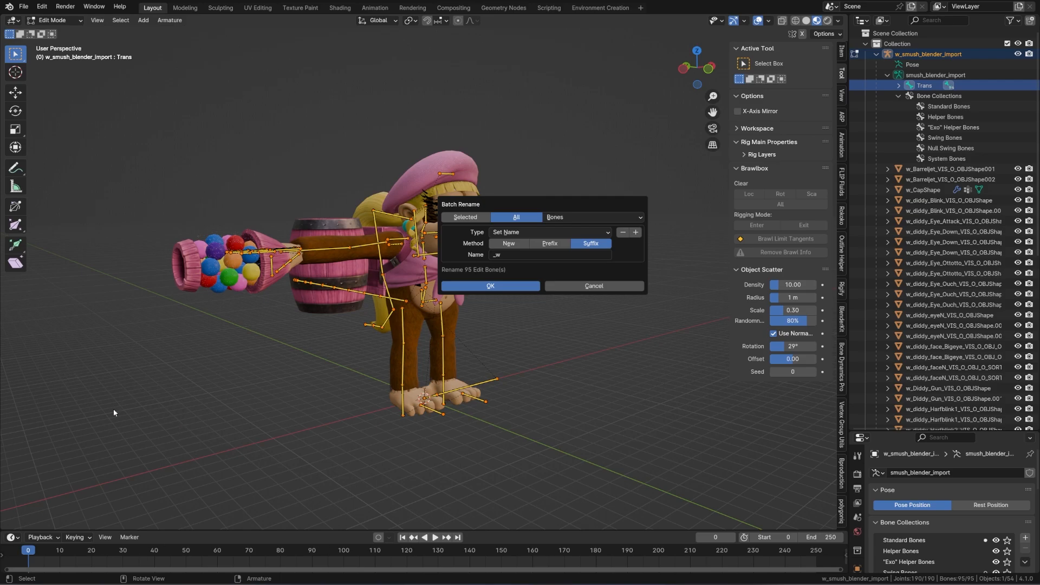
left_click(503, 286)
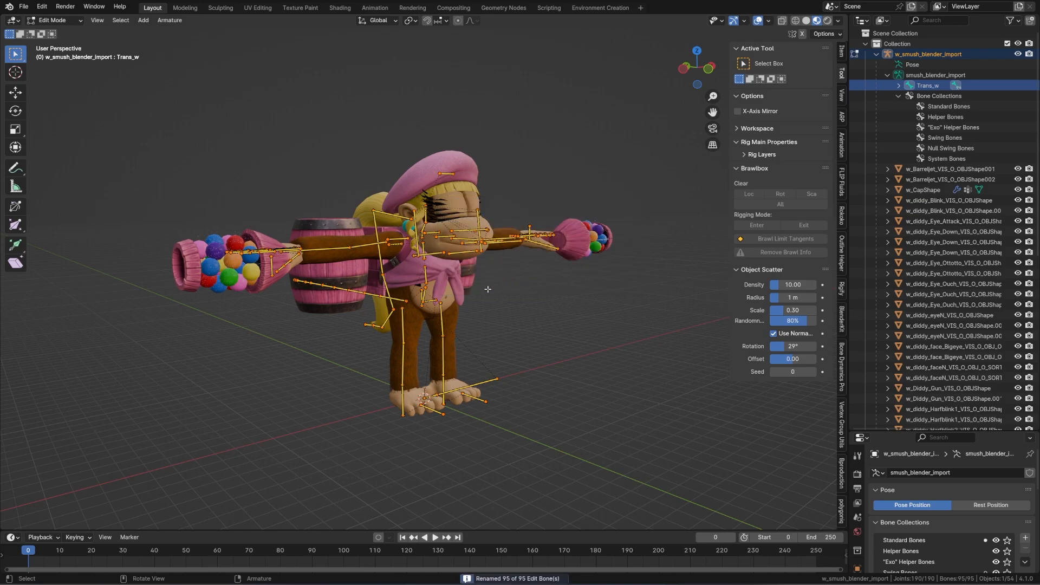
Step: Rename the Rot_w bone, the direct child of the armature's root bone, to "r_w"
left_click(899, 85, "shift")
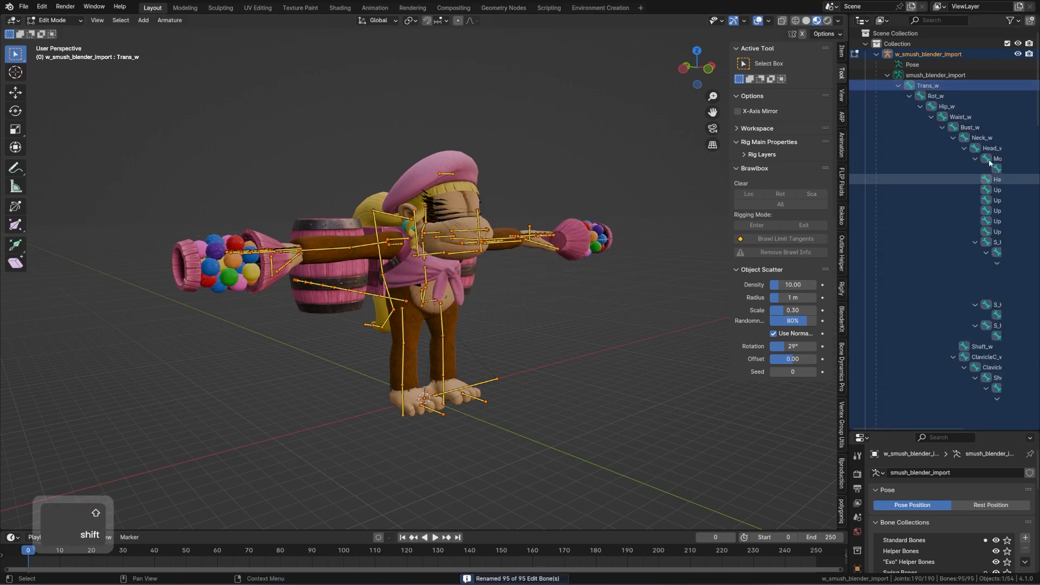
left_click(910, 96, "shift")
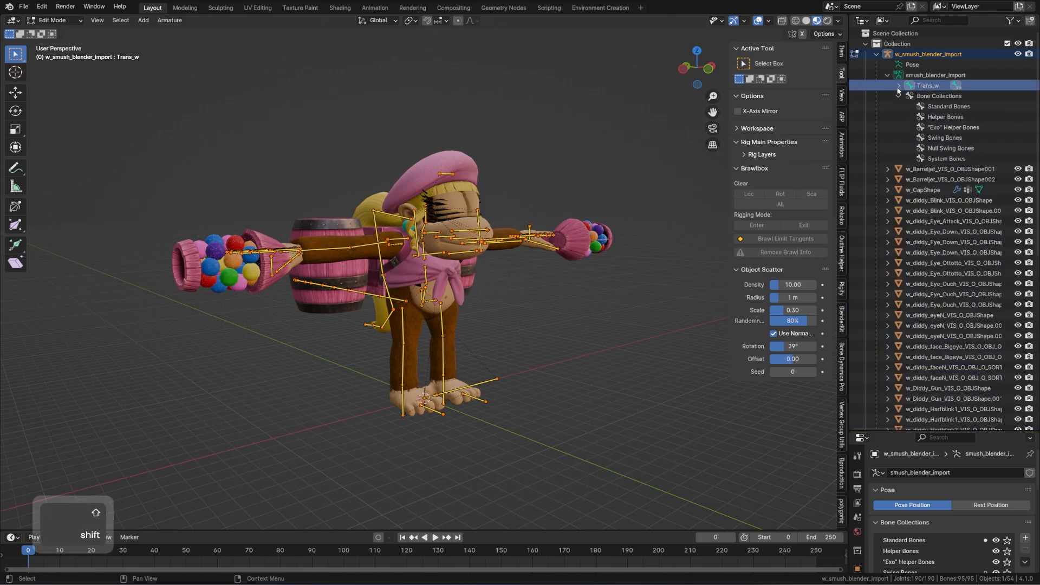
left_click(937, 96)
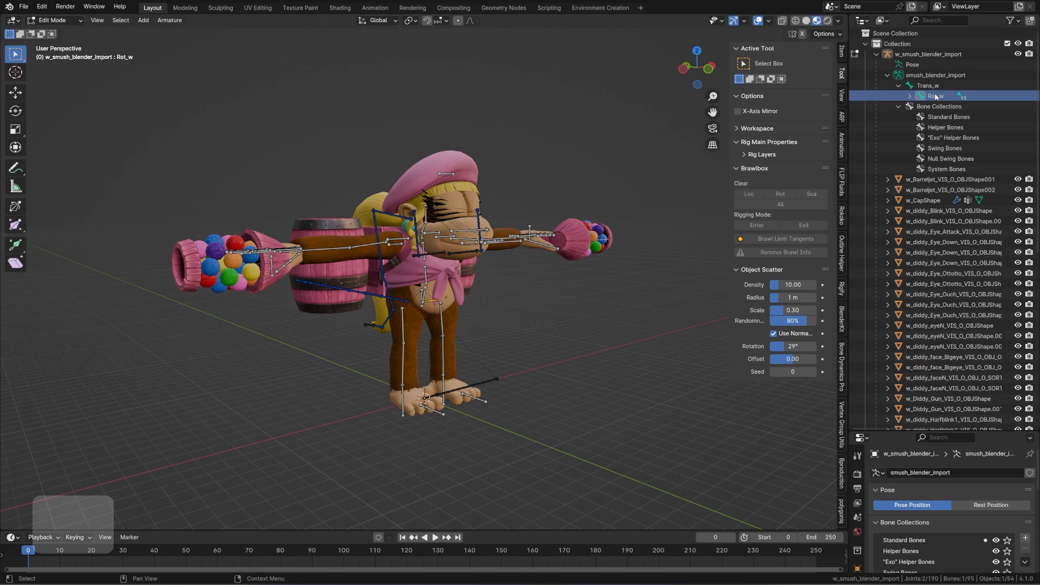
double_click(936, 96)
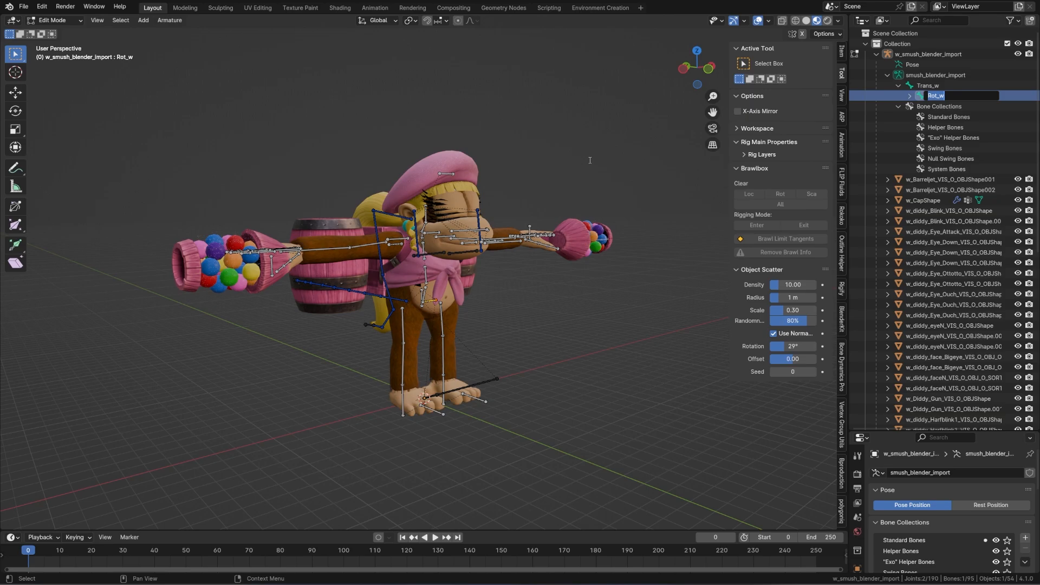
type("r_w")
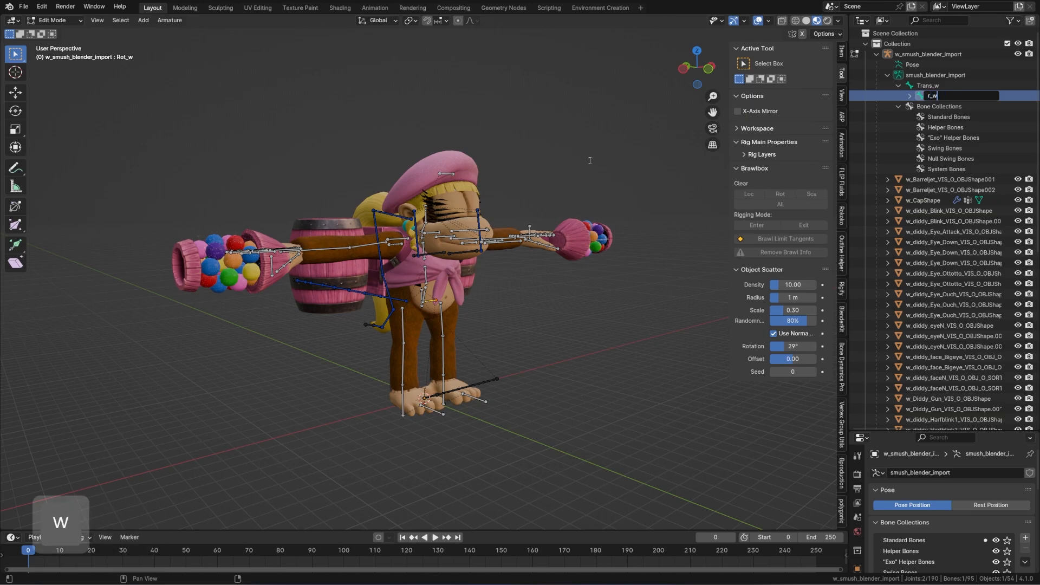
key("Return")
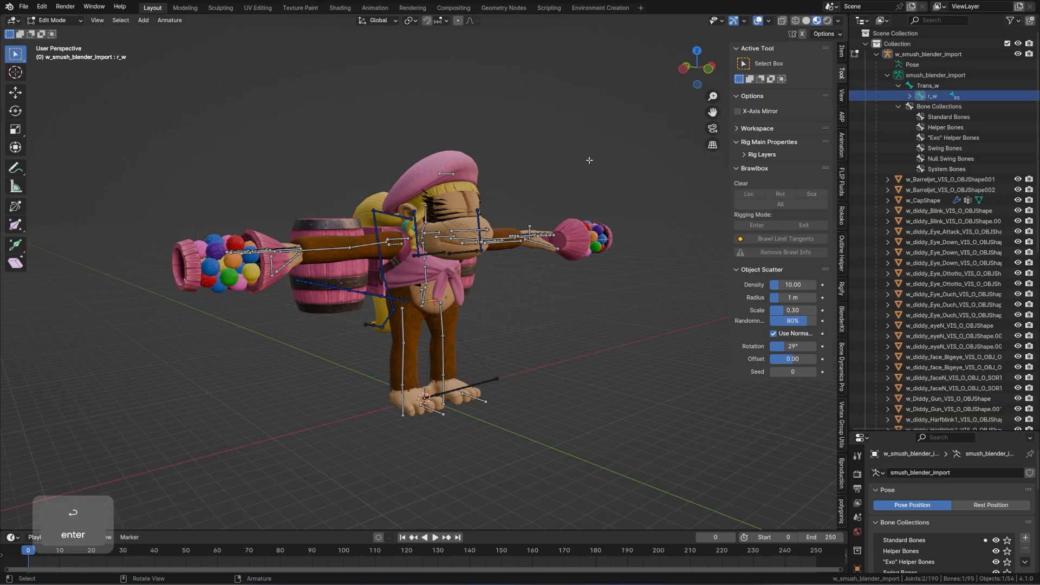
Step: Rename the root bone Trans_w to "top_w" and return to Object Mode
double_click(938, 86)
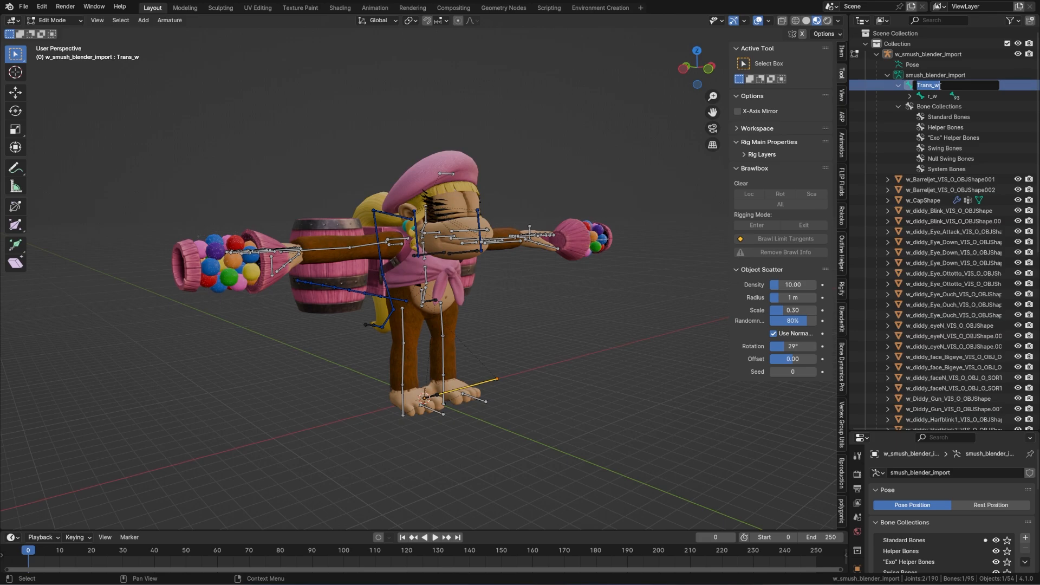
type("top_w")
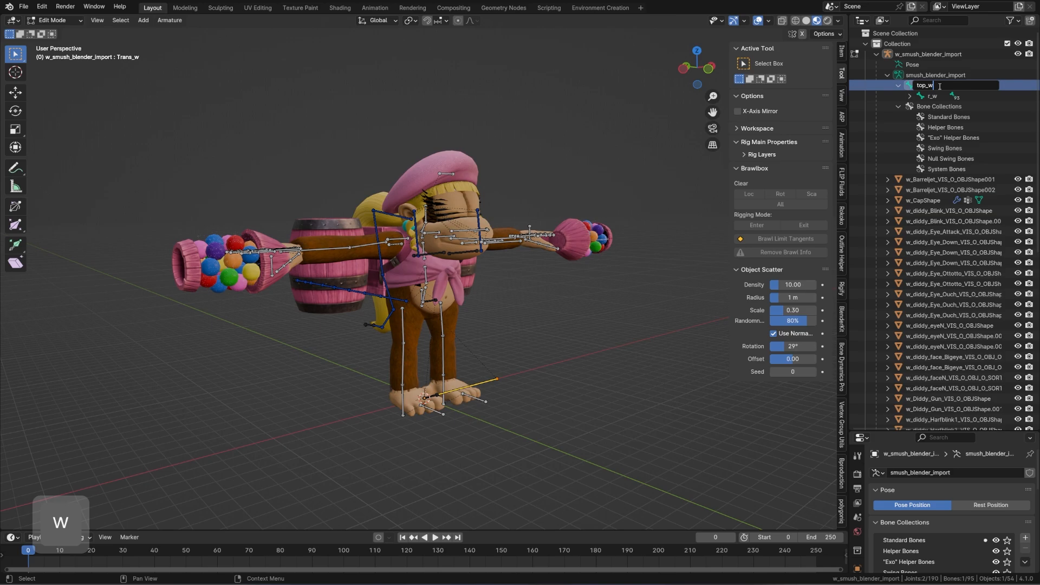
key("Return")
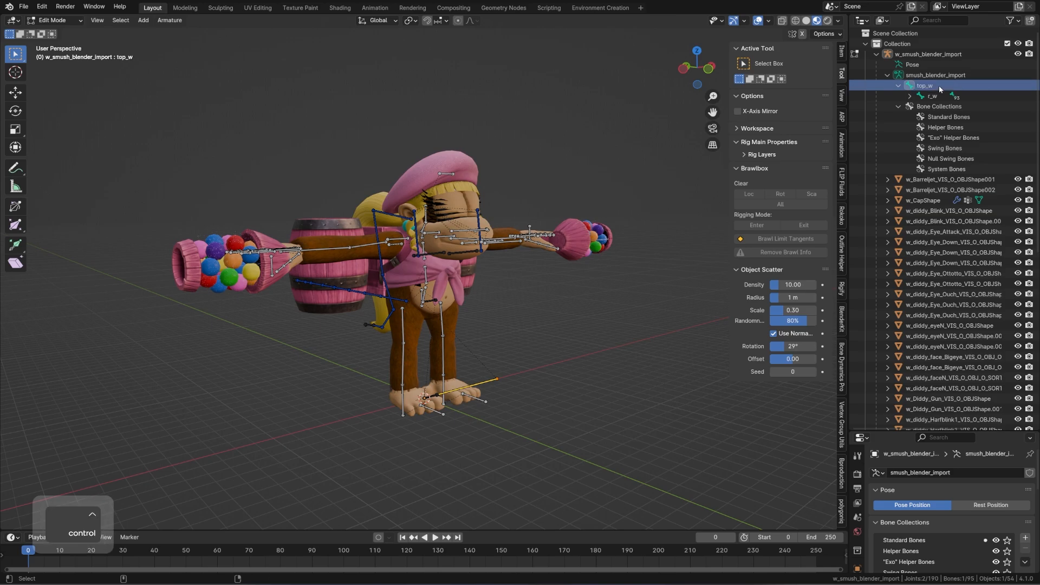
left_click(933, 97, "ctrl")
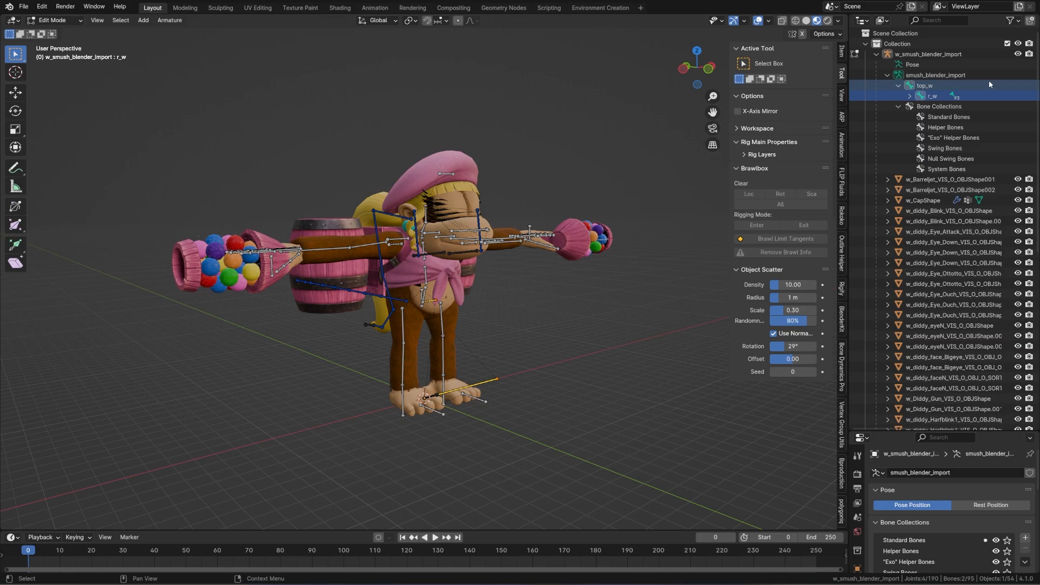
left_click(940, 101)
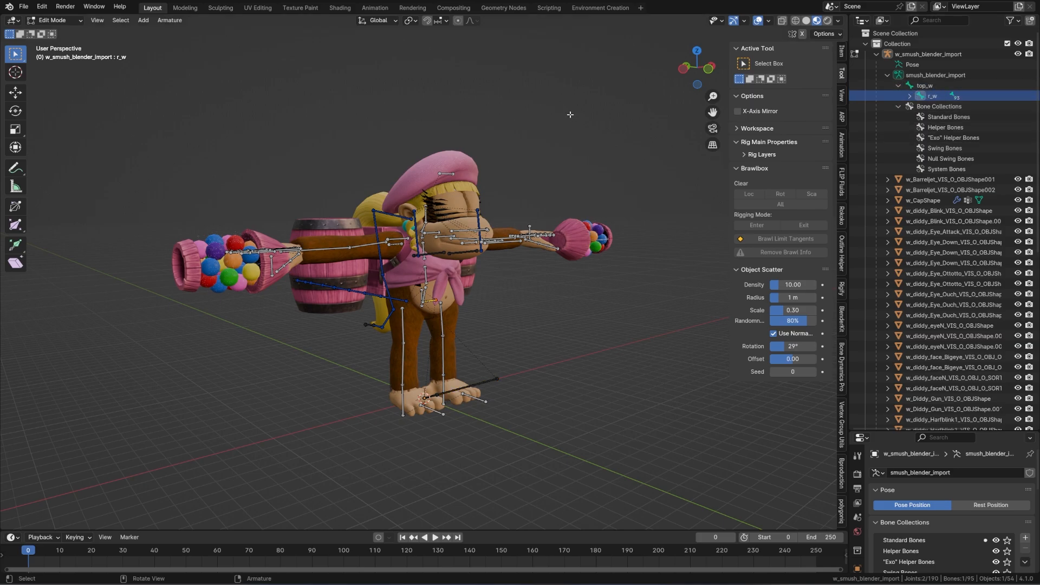
key("Tab")
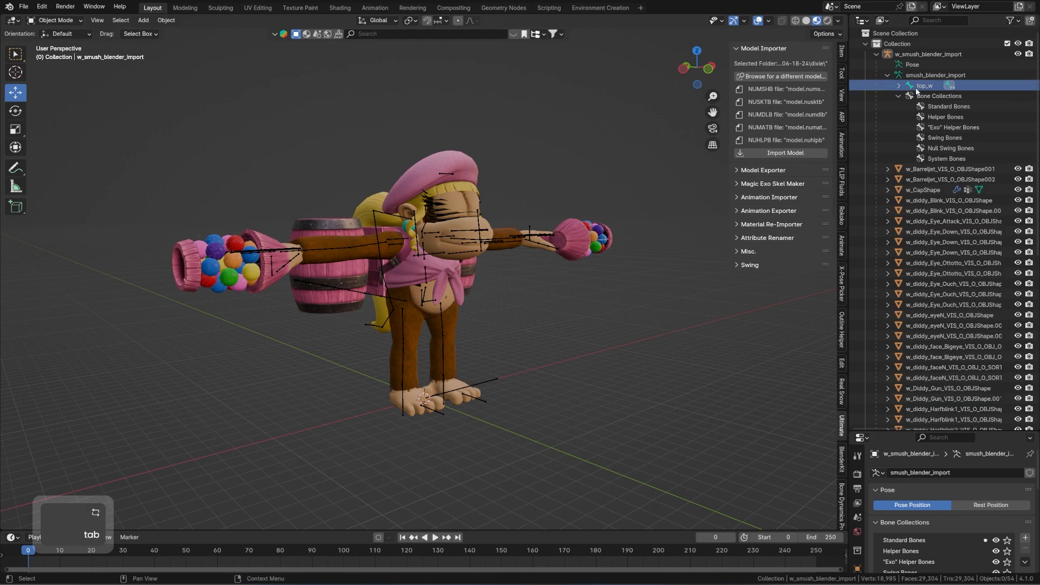
Step: Search the outliner for "offset", then clear the search filter
left_click(925, 21)
type("o")
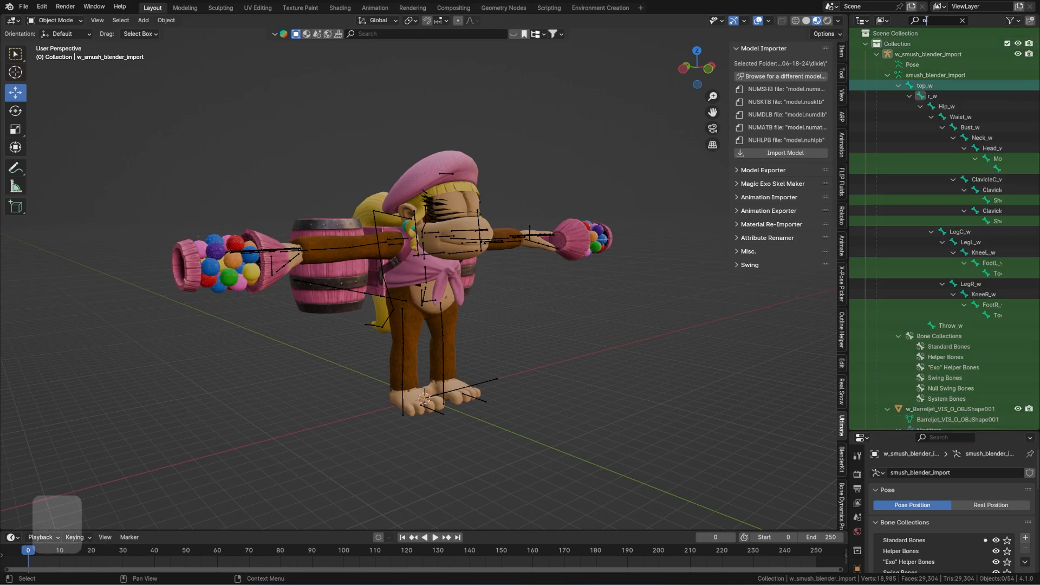
type("ffset")
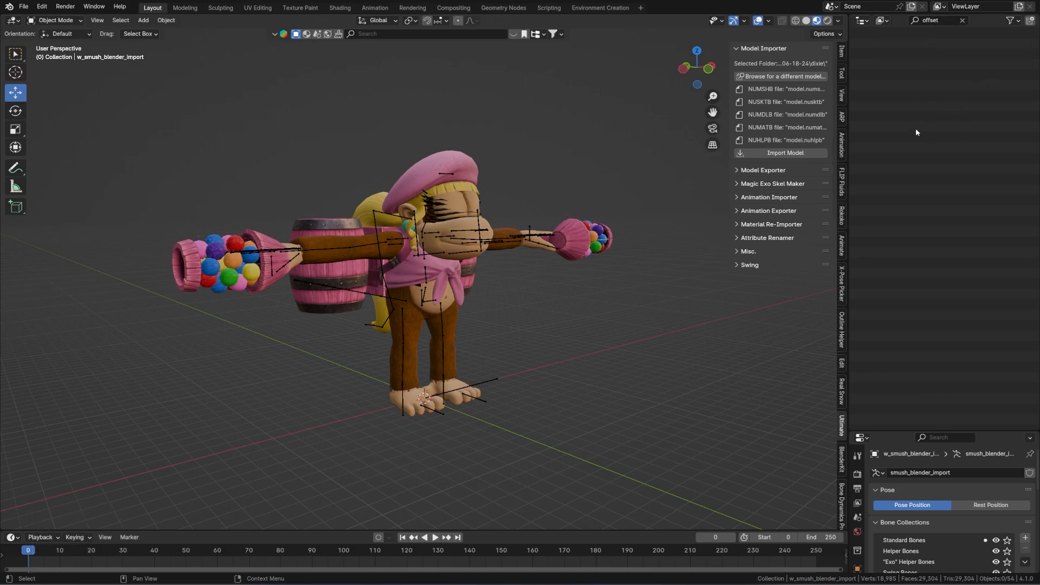
left_click(962, 21)
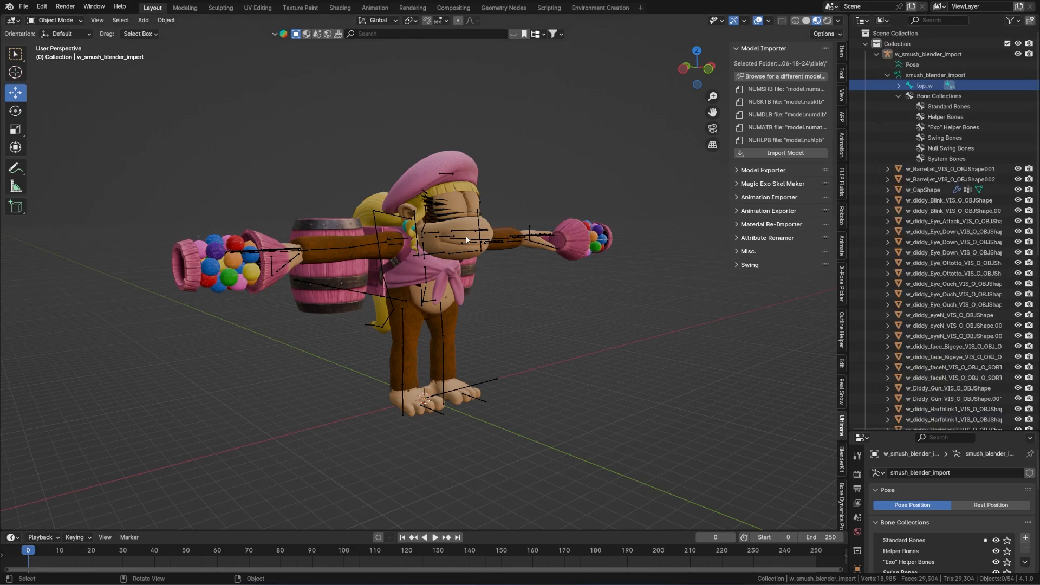
left_click(488, 231)
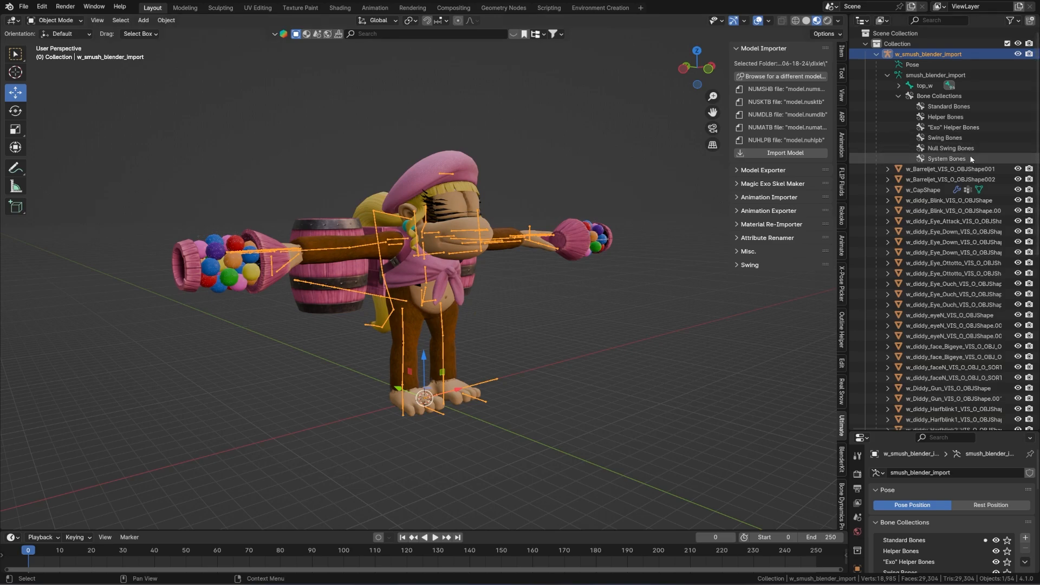
left_click(937, 190)
mouse_move(650, 223)
middle_mouse_down()
mouse_move(697, 232)
mouse_move(660, 234)
middle_mouse_up()
scroll(932, 186, "down", 2)
scroll(932, 186, "down", 7)
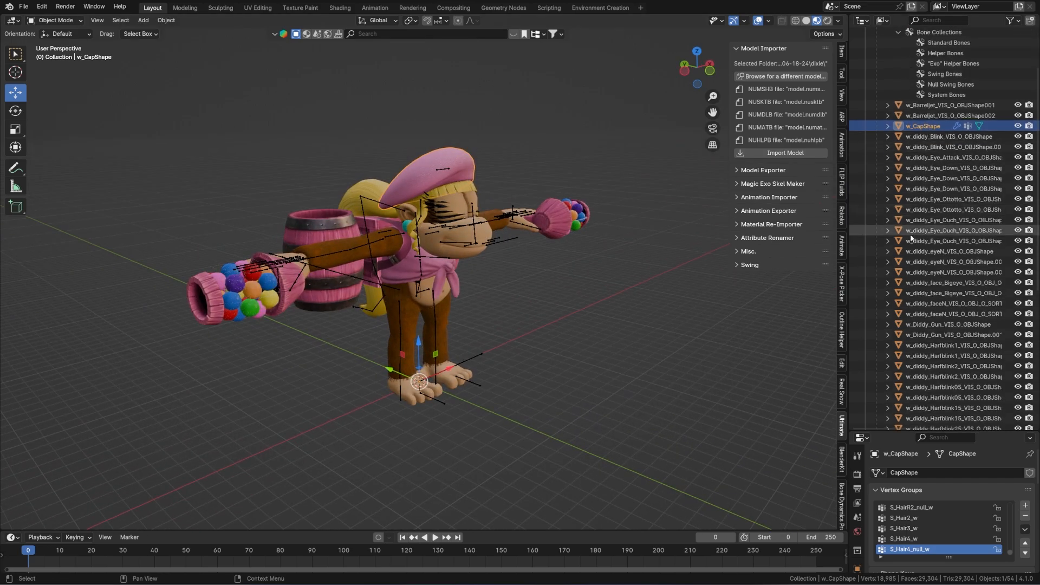
scroll(942, 267, "down", 4)
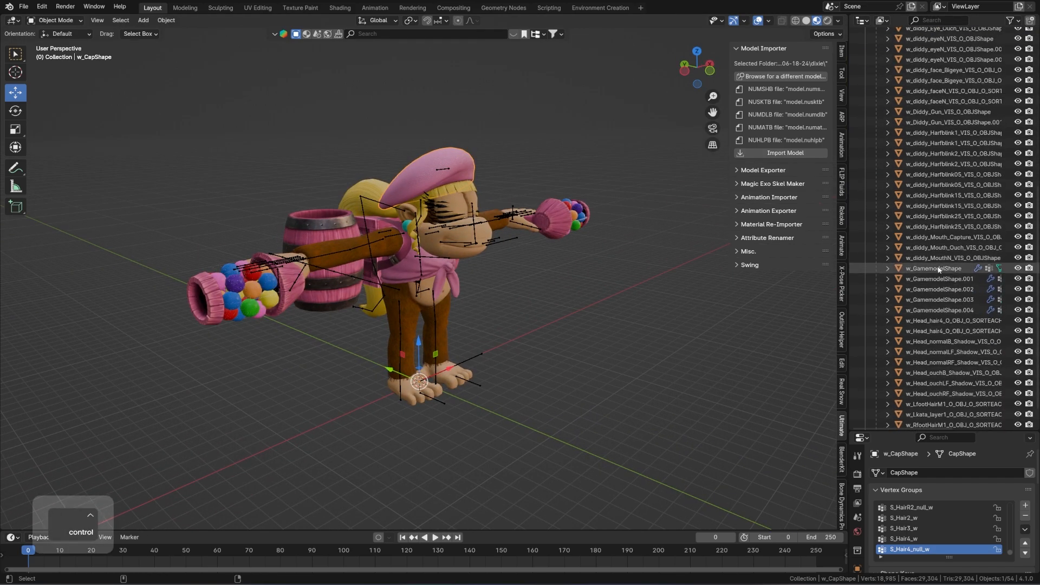
left_click(938, 269, "ctrl")
left_click(933, 278, "ctrl")
left_click(932, 289, "ctrl")
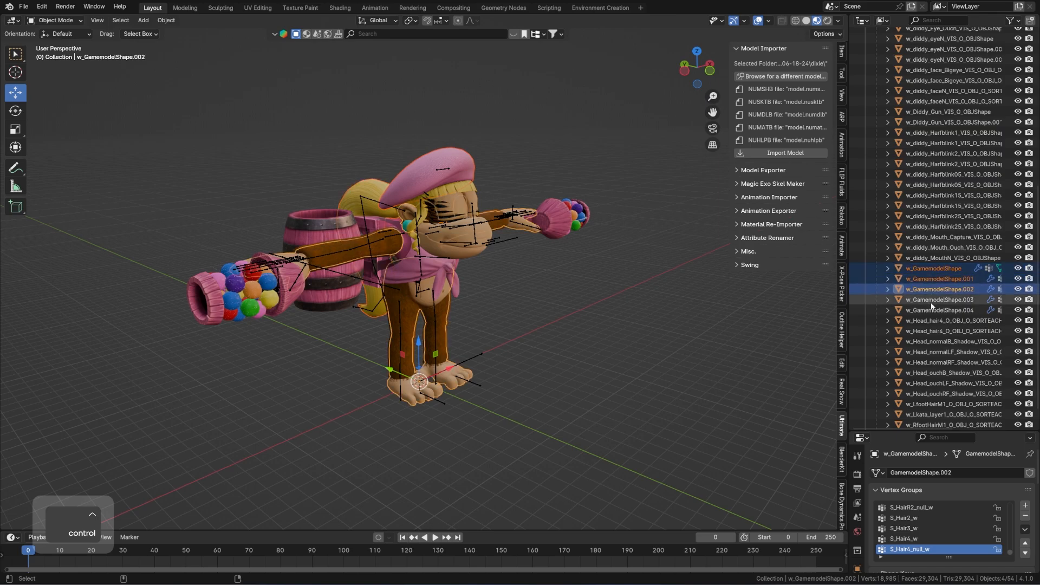
left_click(931, 299, "ctrl")
left_click(930, 310, "ctrl")
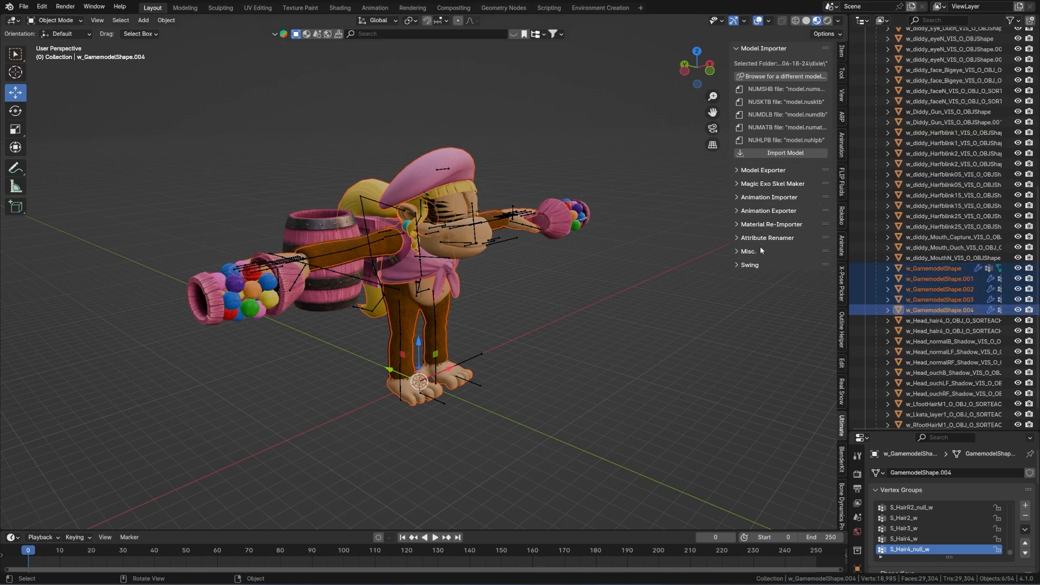
scroll(988, 295, "down", 2)
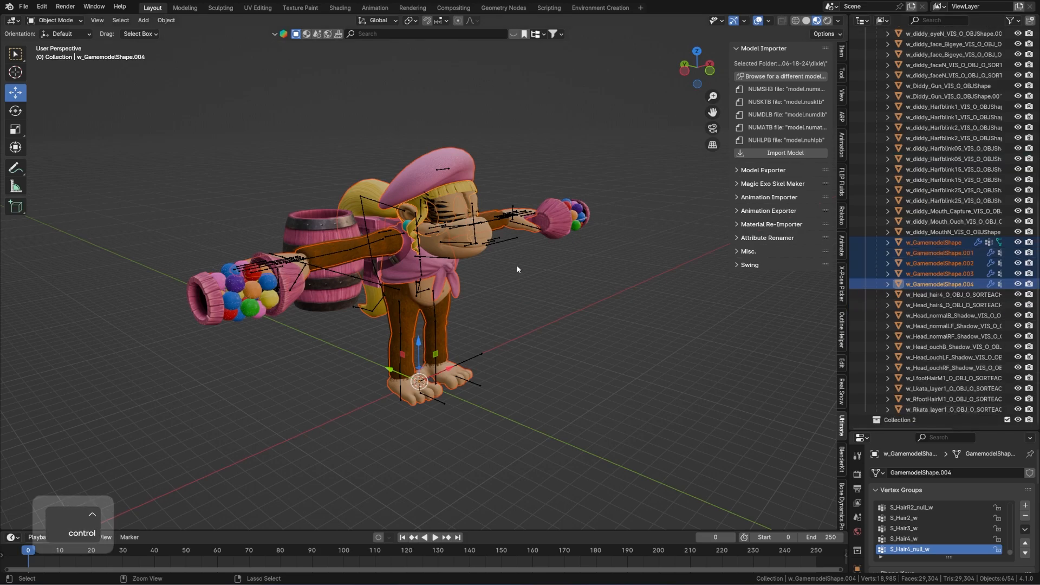
key("ctrl+F2")
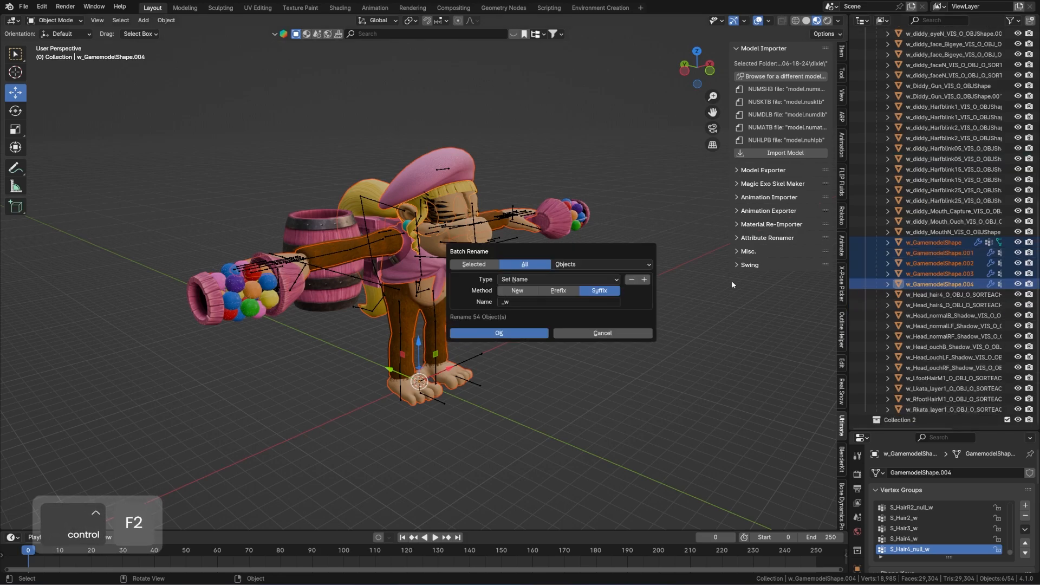
left_click(602, 333)
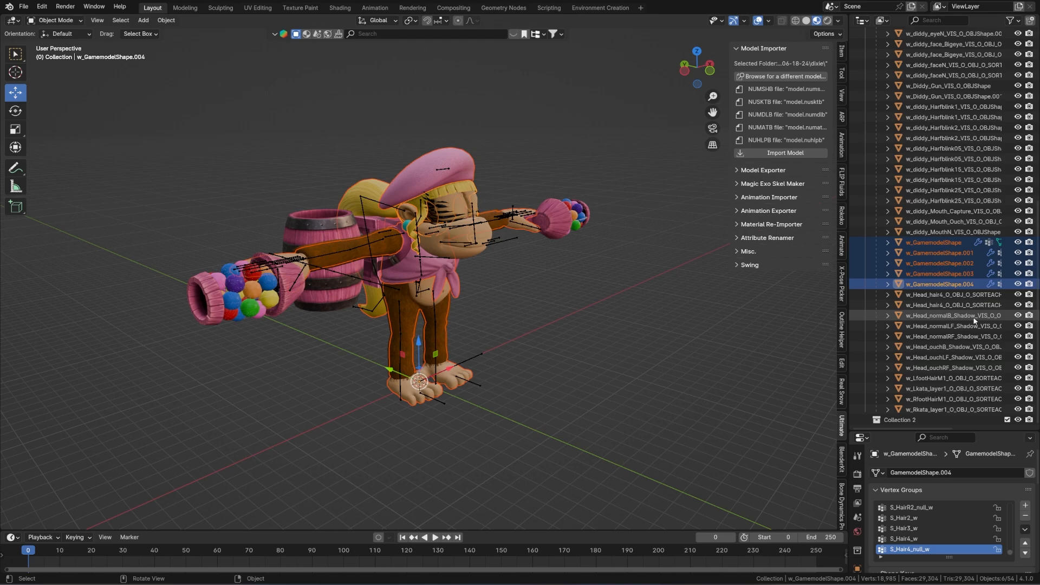
Step: Copy the ending "_VIS_O_OBJShape" from the name of the w_diddy_Harfblink05 mesh in the outliner
double_click(949, 294)
key("Escape")
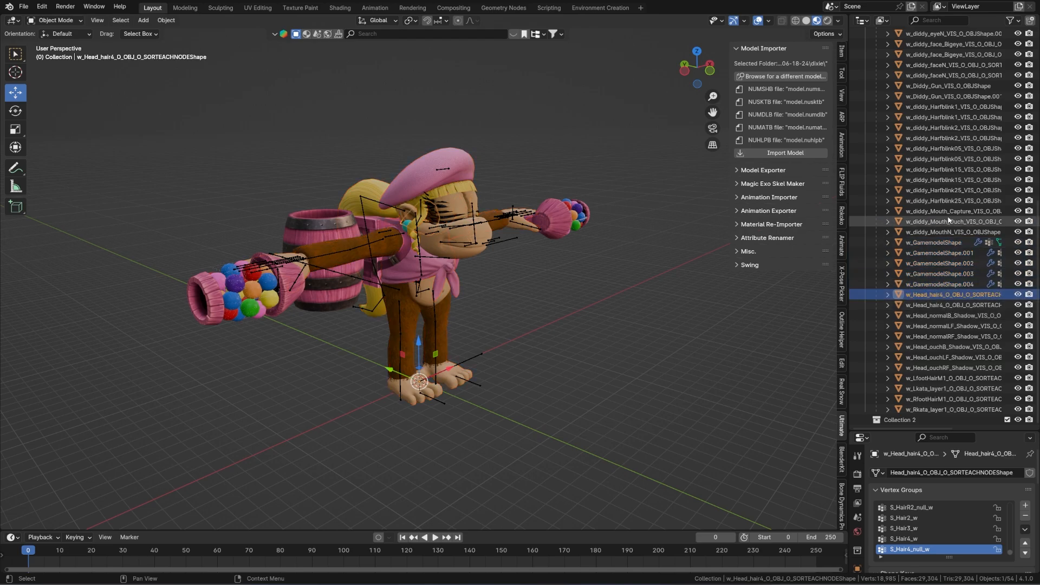
scroll(950, 220, "up", 5)
double_click(950, 255)
scroll(954, 244, "down", 2)
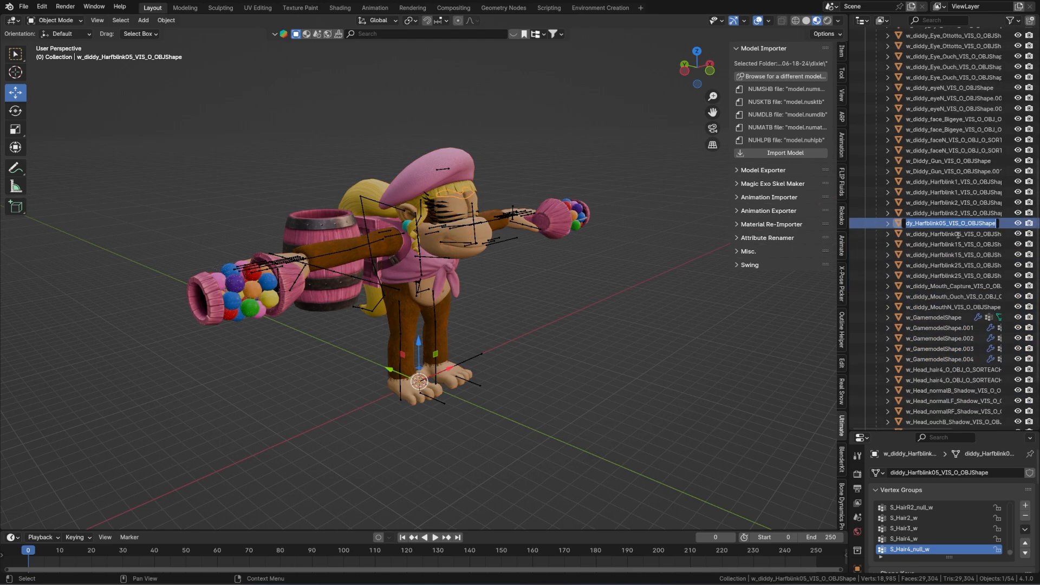
left_click_drag(946, 223, 1000, 224)
key("ctrl+c")
left_click(966, 284)
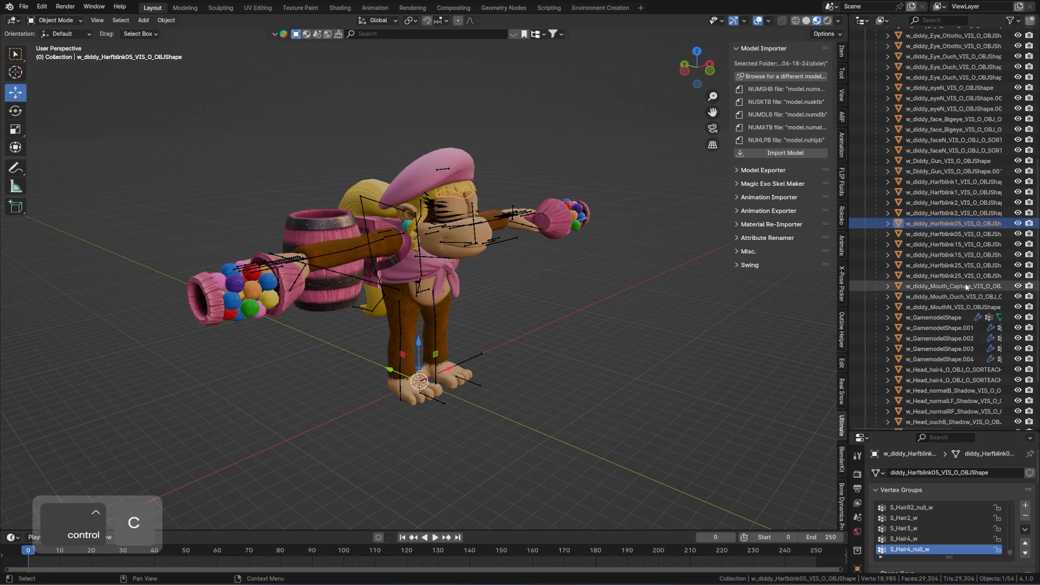
Step: Batch rename only w_CapShape and the five w_GamemodelShape meshes to the new name "WS_VIS_O_OBJShape", pasting the copied ending
left_click(944, 359)
left_click(944, 349, "ctrl")
left_click(945, 338, "ctrl")
left_click(946, 328, "ctrl")
left_click(946, 318, "ctrl")
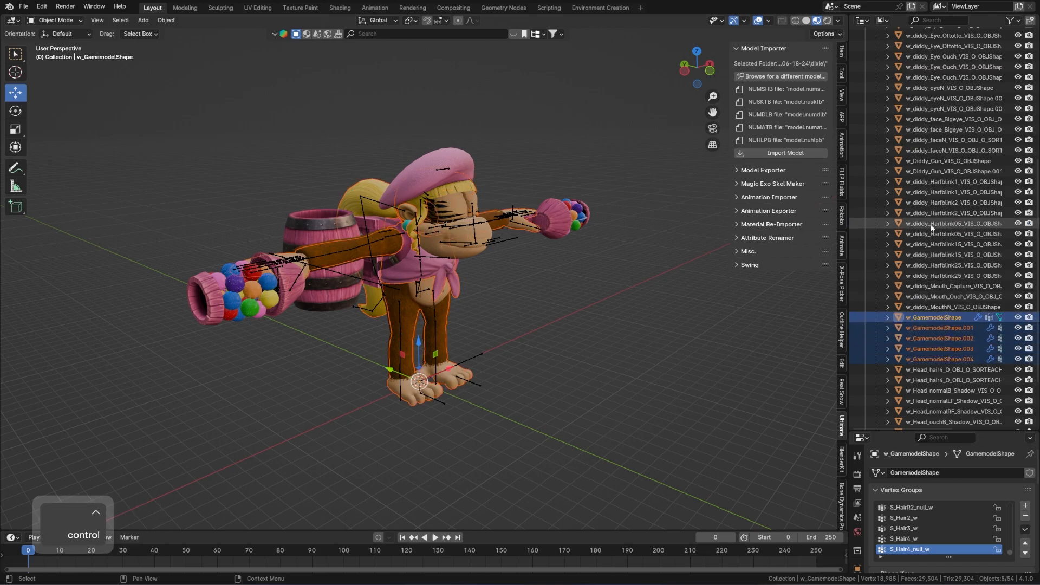
scroll(941, 227, "up", 7)
left_click(926, 111, "ctrl")
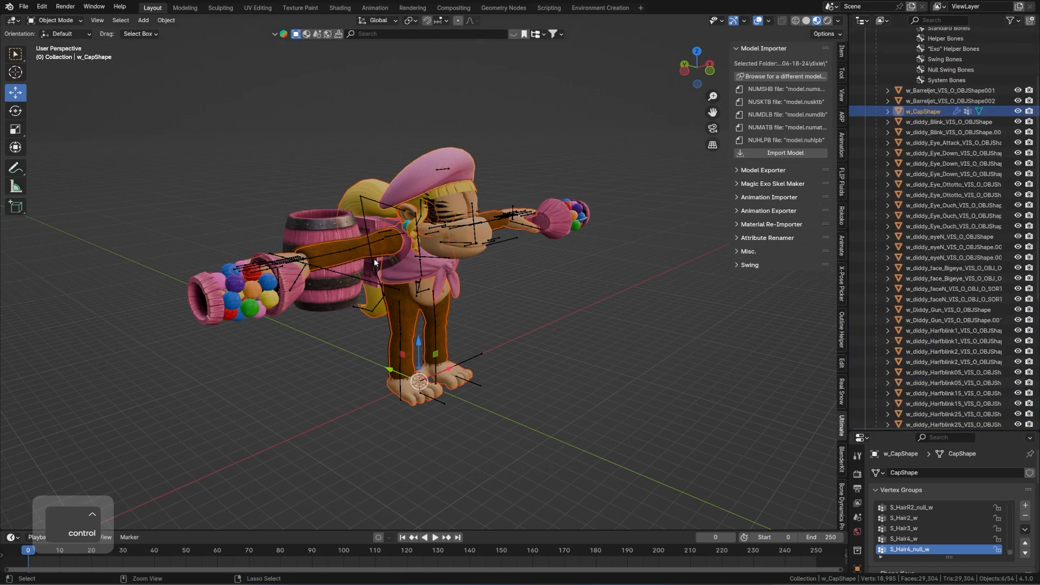
key("ctrl+F2")
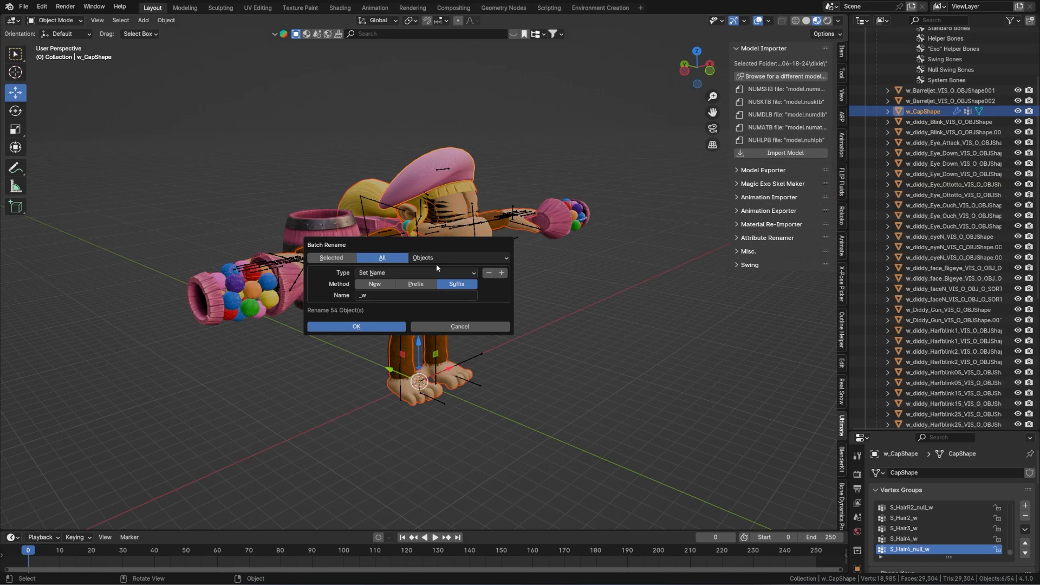
left_click(367, 284)
left_click(331, 258)
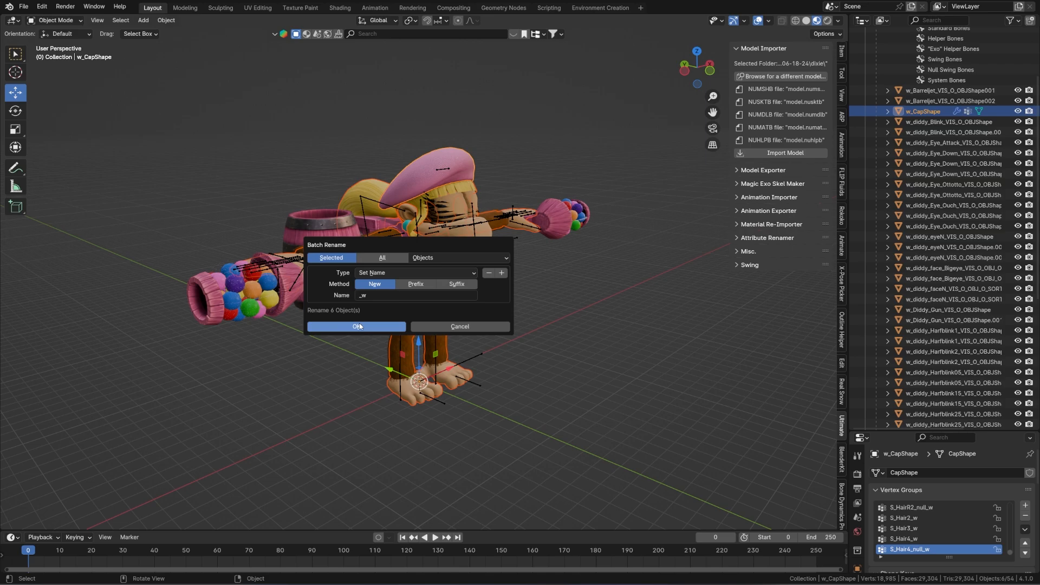
left_click(399, 296)
type("WS")
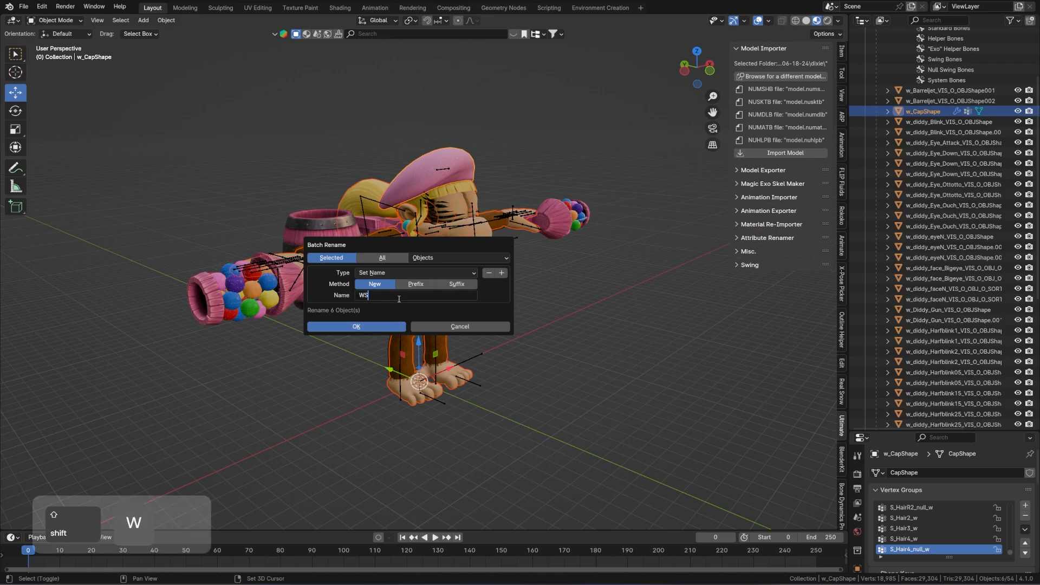
key("ctrl+v")
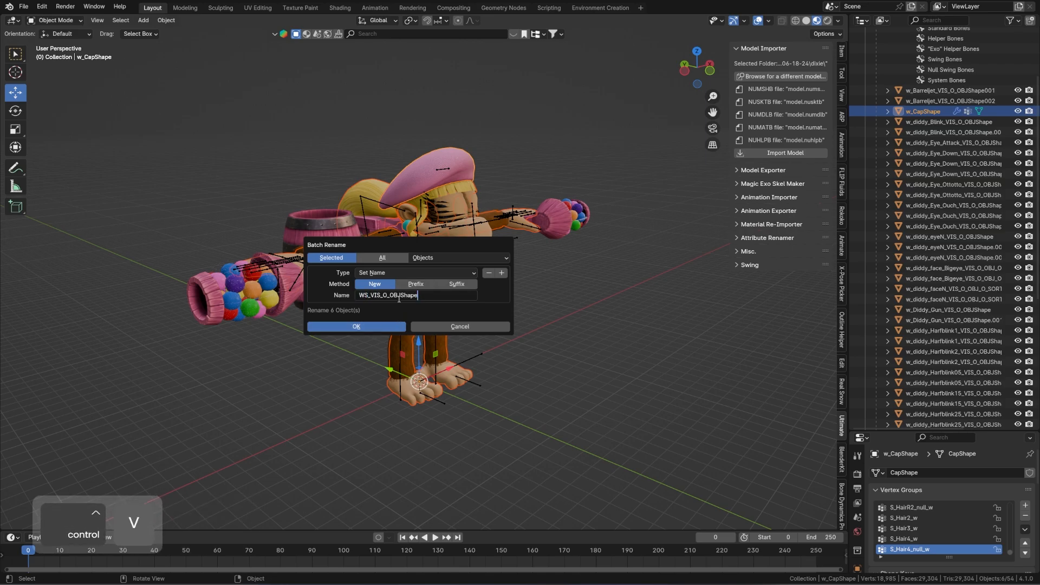
key("Return")
key("Return")
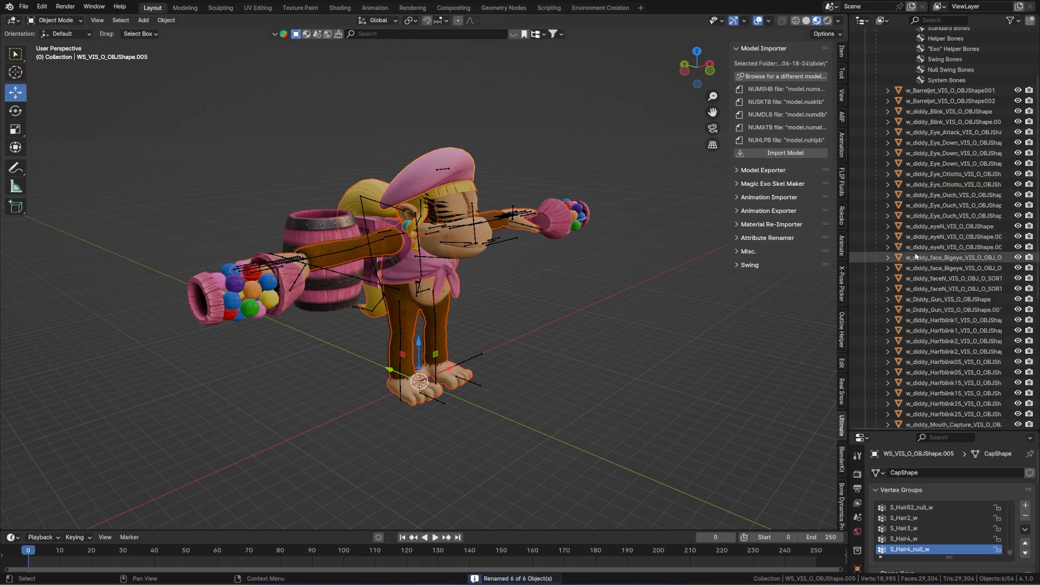
Step: Delete Collection 2 and collapse the armature data under w_smush_blender_import in the outliner
scroll(970, 174, "up", 4)
scroll(970, 178, "down", 10)
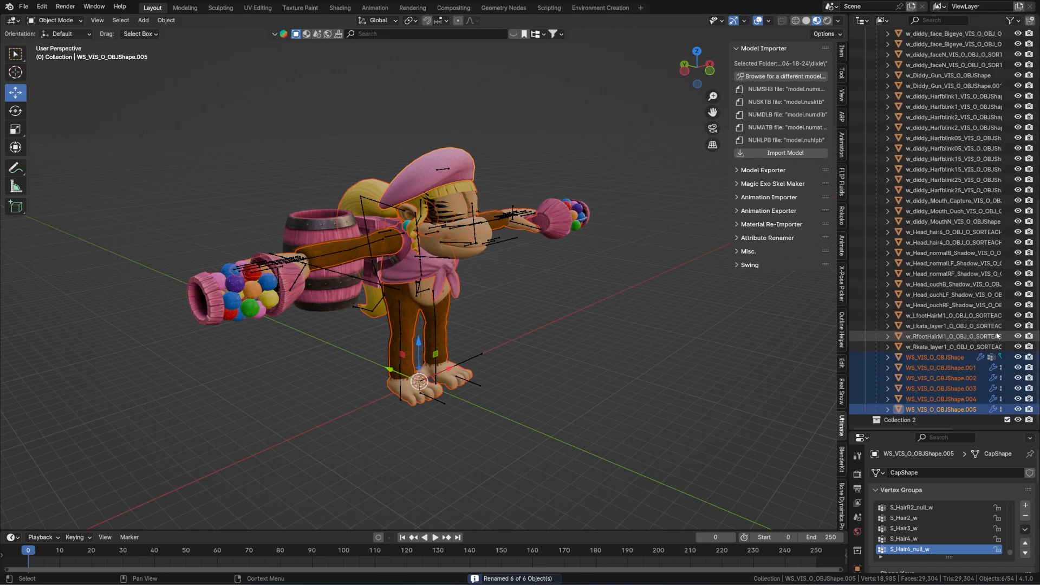
key("Delete")
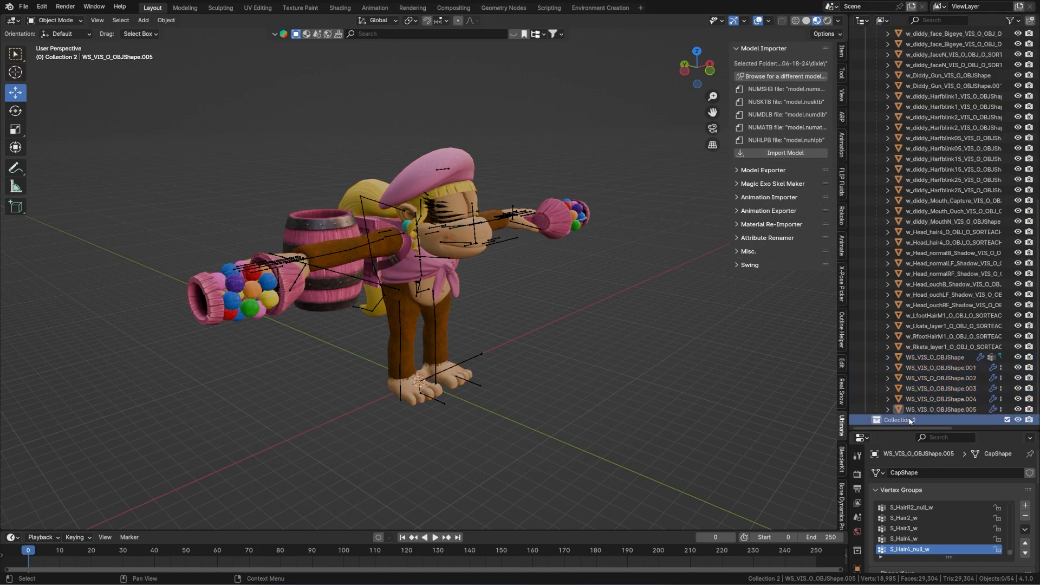
scroll(1020, 259, "up", 6)
scroll(1019, 251, "up", 4)
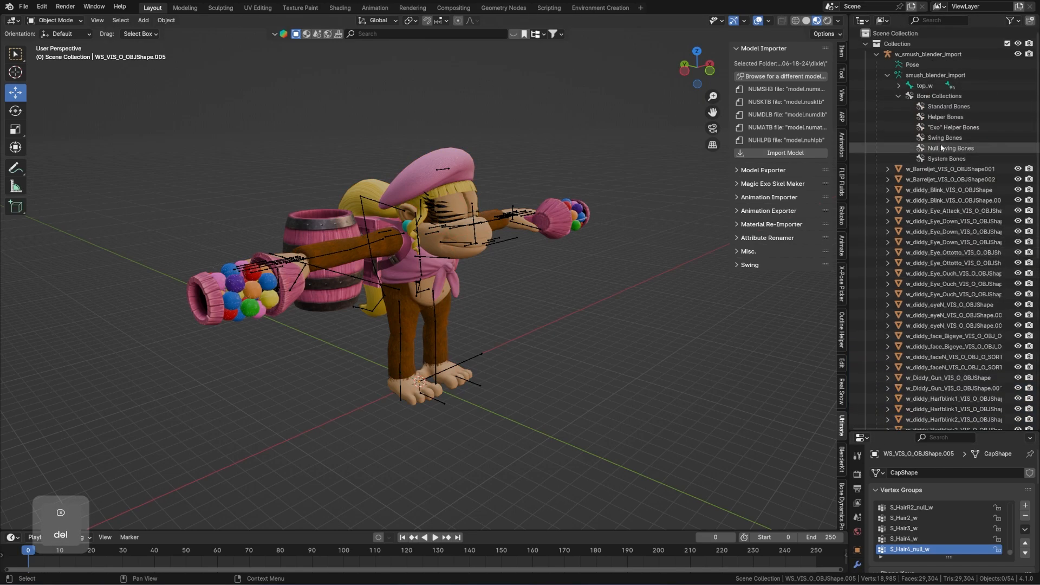
left_click(889, 75)
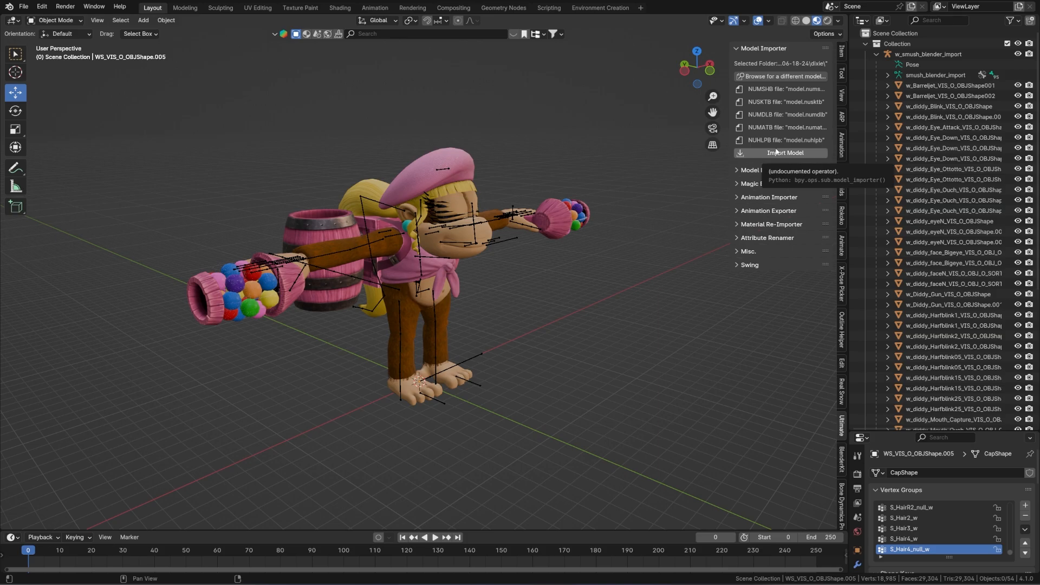
Step: Import the model a second time and move its smush_blender_import armature into Collection beside w_smush_blender_import
left_click(761, 154)
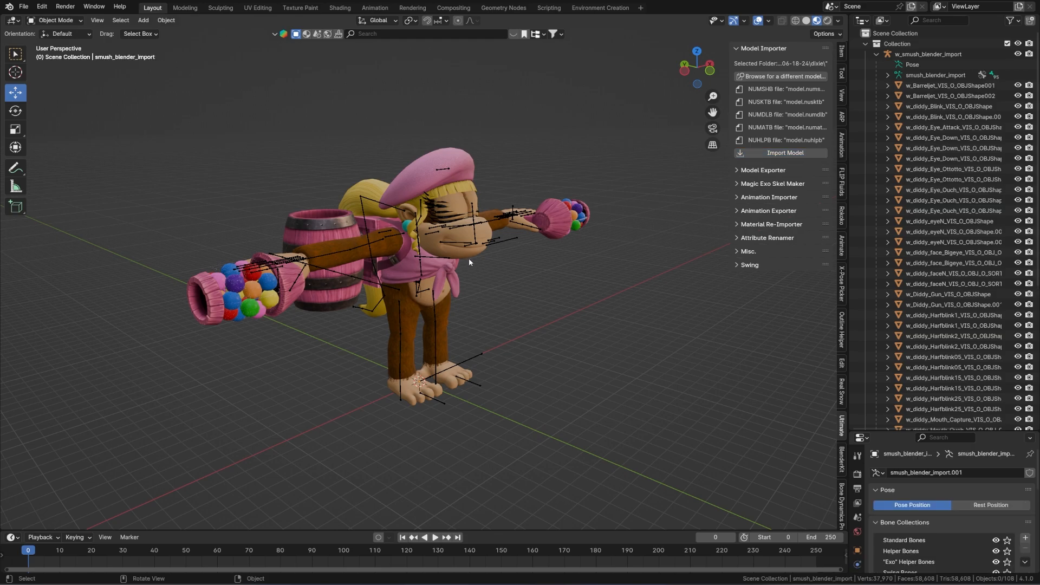
left_click(877, 54)
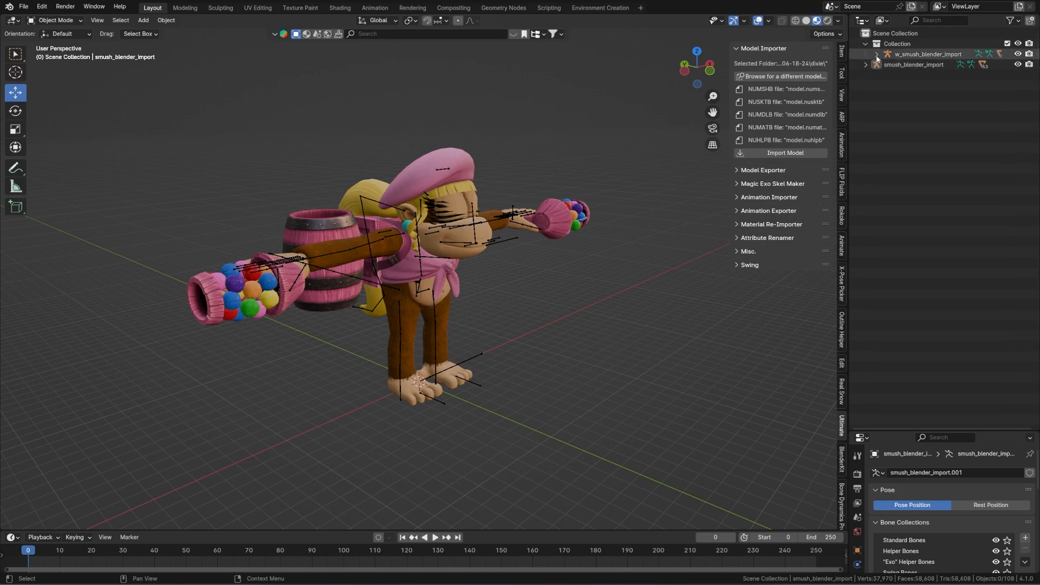
left_click_drag(881, 66, 908, 46)
Step: Move all the newly imported meshes, from Barreljet_VIS_O_OBJShape001.001 to the Rkata_layer1 mesh, into Collection
left_click(894, 75)
scroll(894, 75, "down", 5)
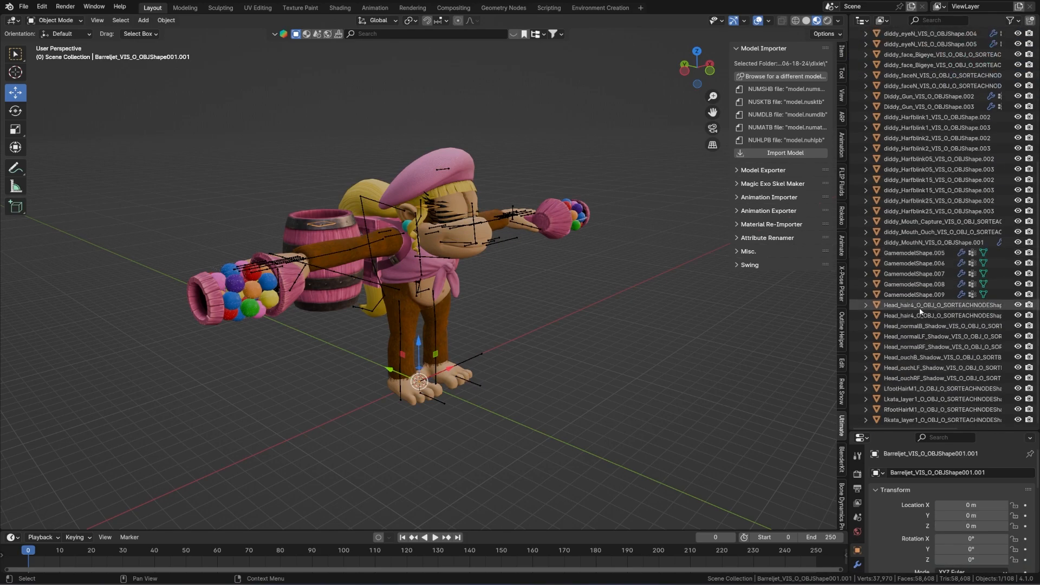
left_click(907, 422, "shift")
scroll(915, 109, "up", 10)
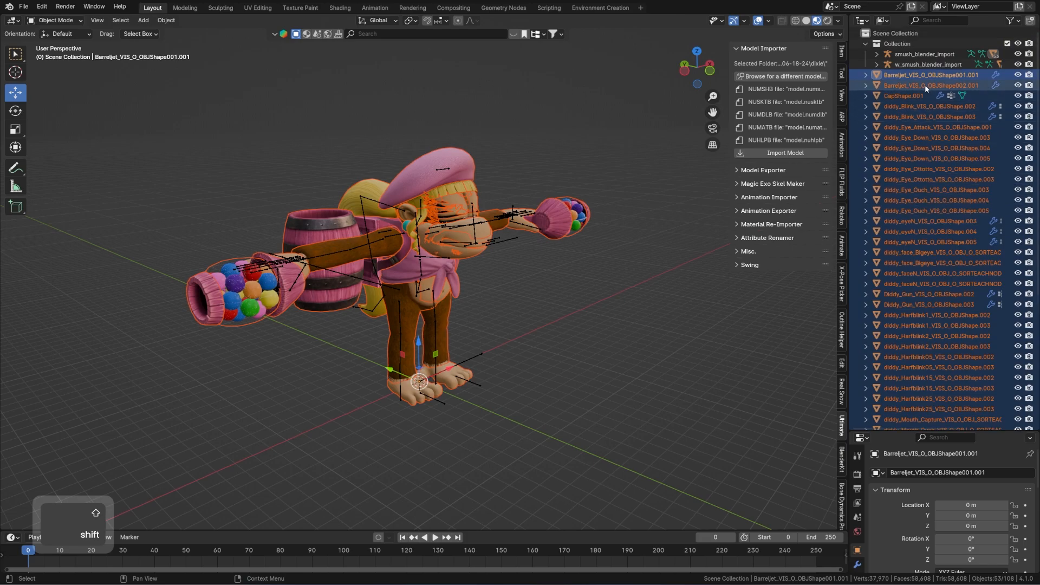
key("shift+a")
left_click(917, 55)
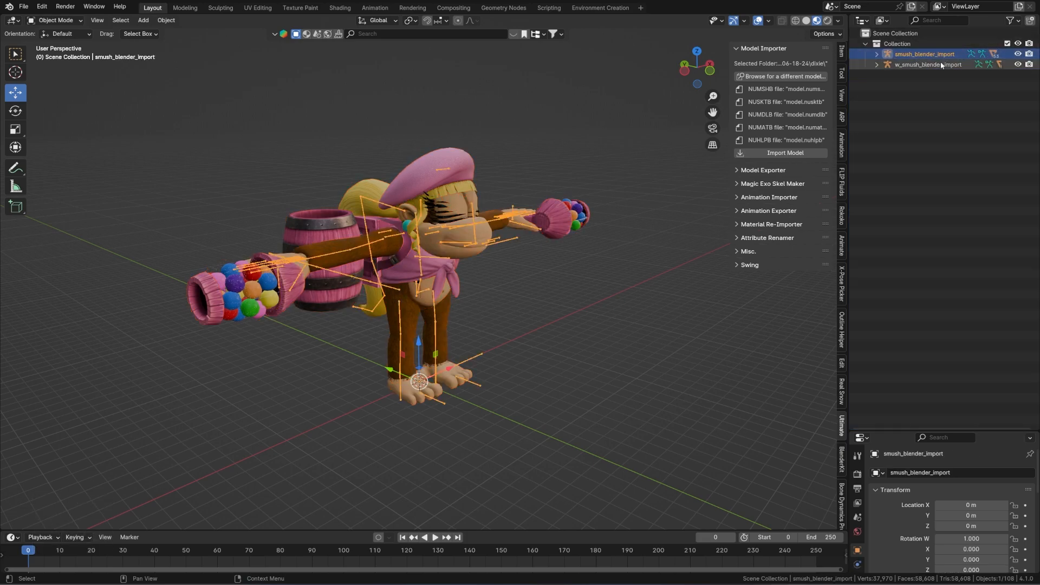
left_click_drag(939, 64, 917, 71)
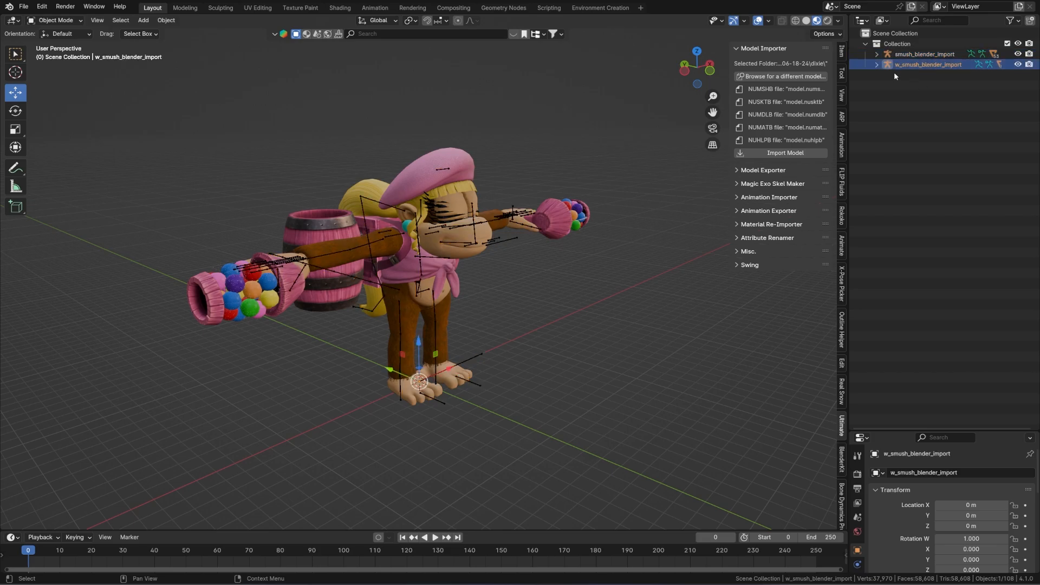
middle_click_drag(389, 297, 336, 297)
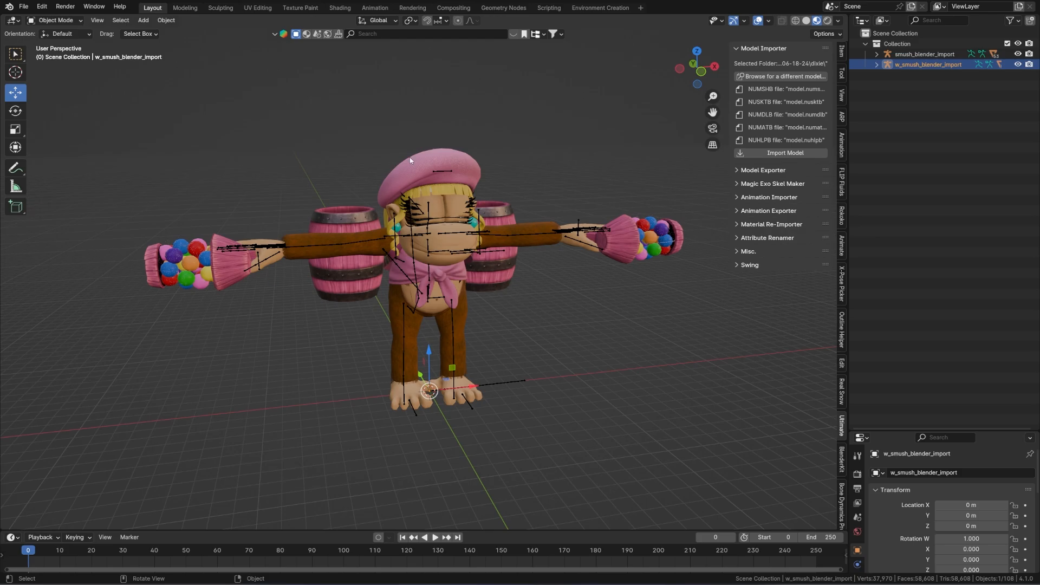
Step: Batch rename CapShape.001 and the five GamemodelShape meshes, .005 to .009, to the new name "Original_VIS_O_OBJShape"
left_click(878, 54)
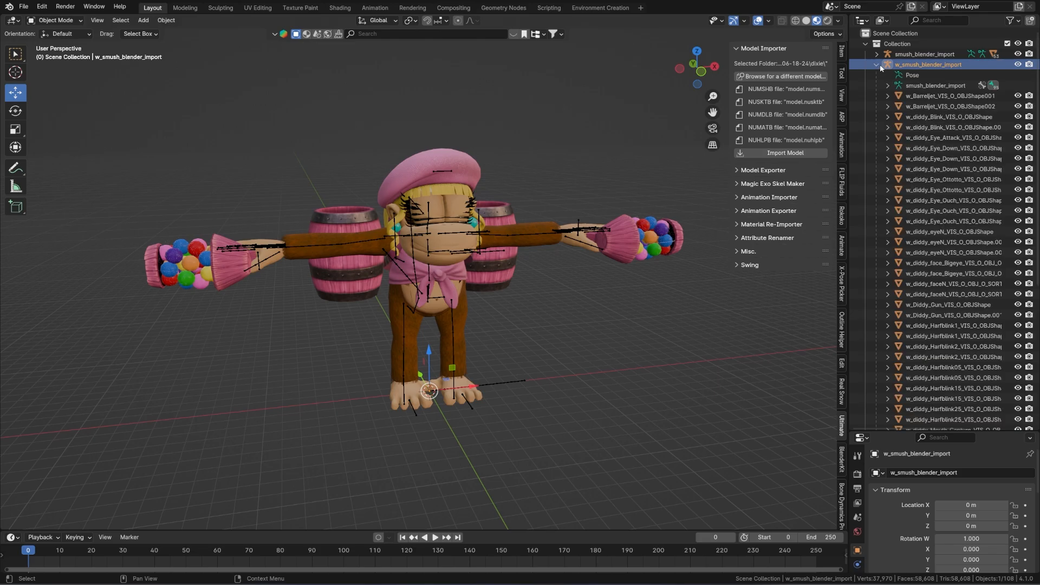
left_click(928, 106)
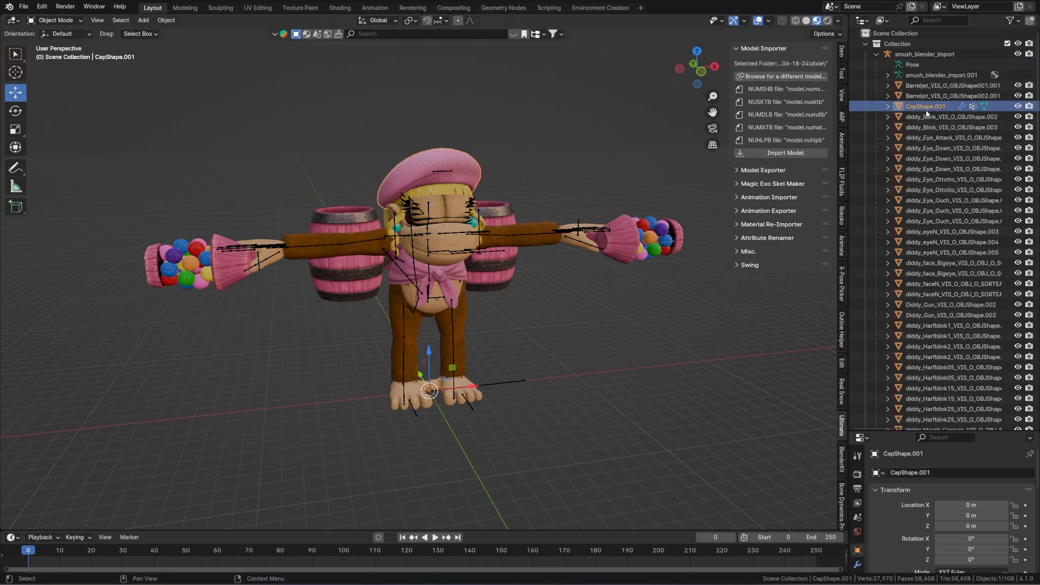
scroll(930, 162, "down", 10)
left_click(930, 163, "ctrl")
left_click(929, 174, "ctrl")
left_click(929, 184, "ctrl")
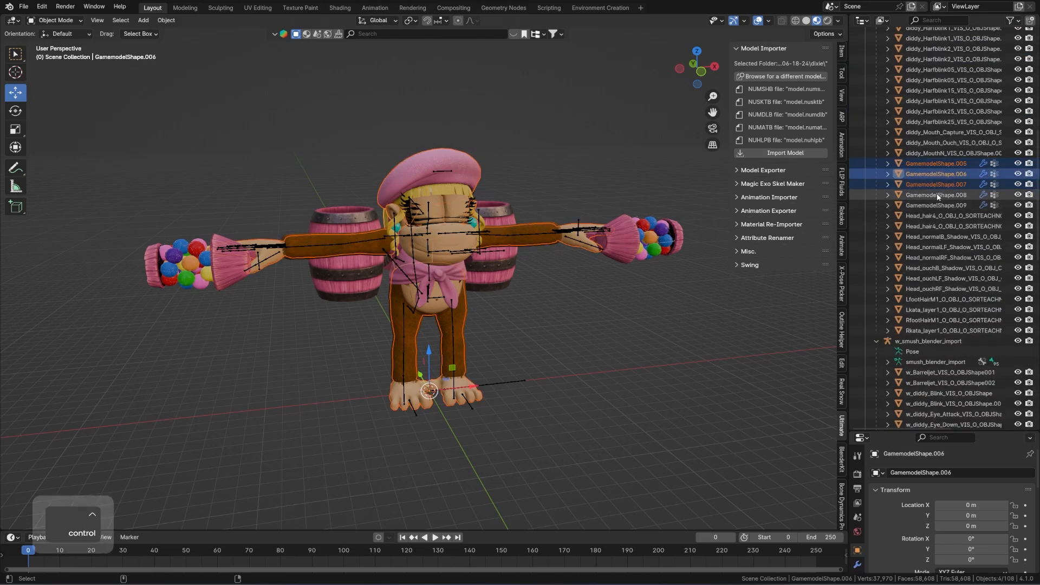
left_click(930, 195, "ctrl")
left_click(930, 205, "ctrl")
key("ctrl+F2")
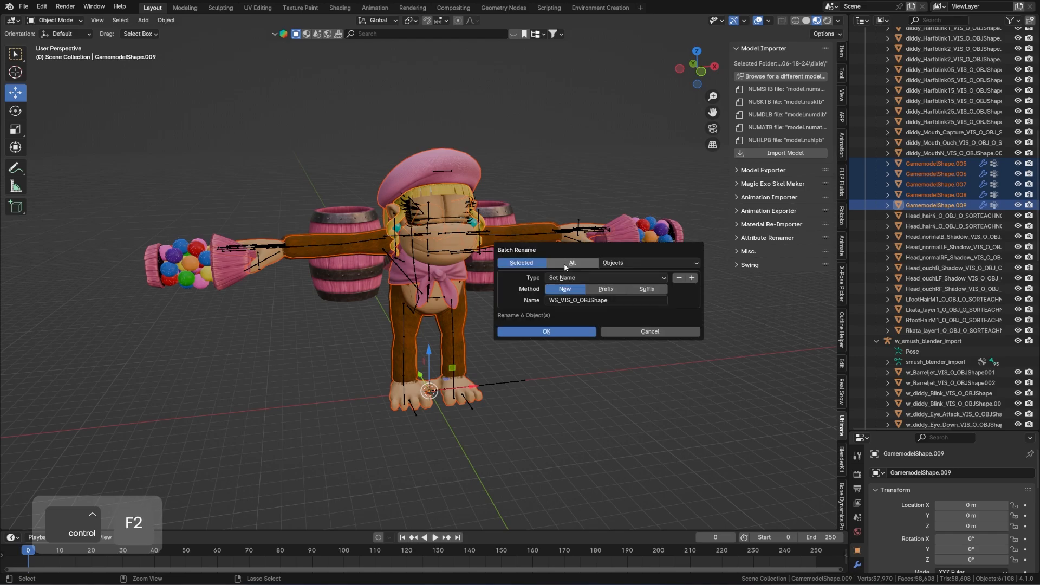
left_click(602, 301)
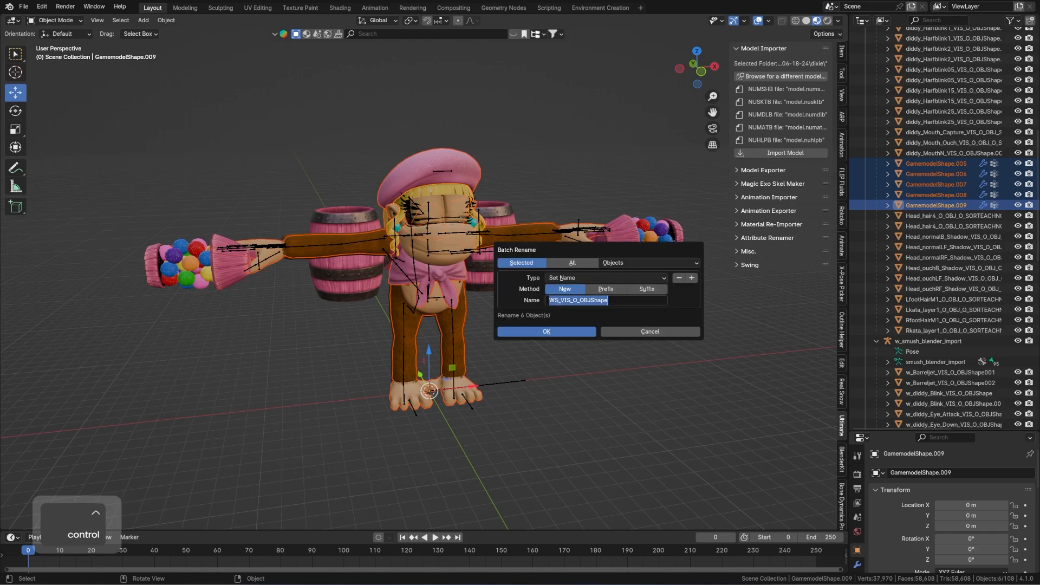
left_click_drag(558, 300, 518, 303)
type("Original")
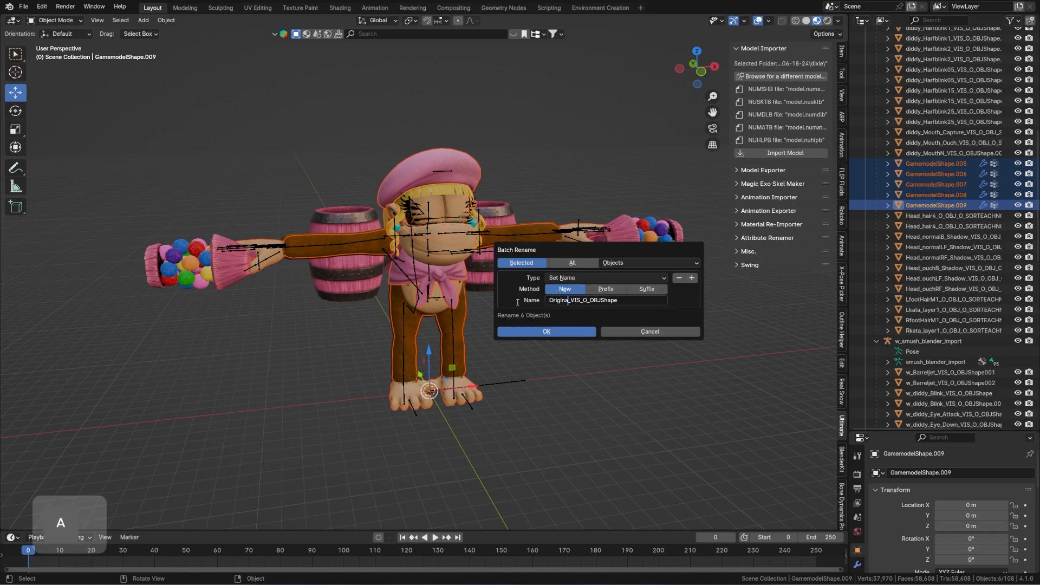
key("Return")
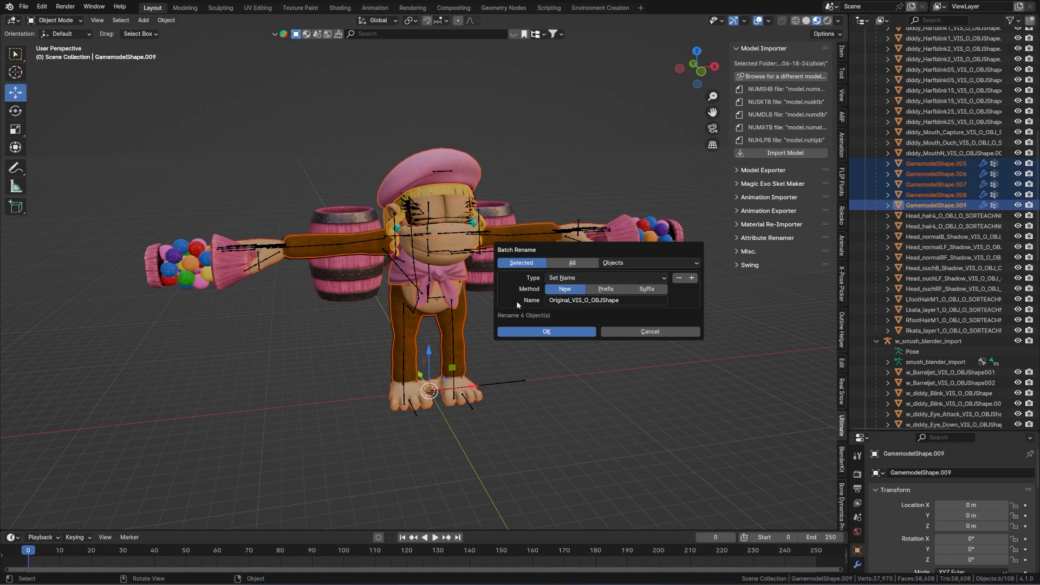
key("Return")
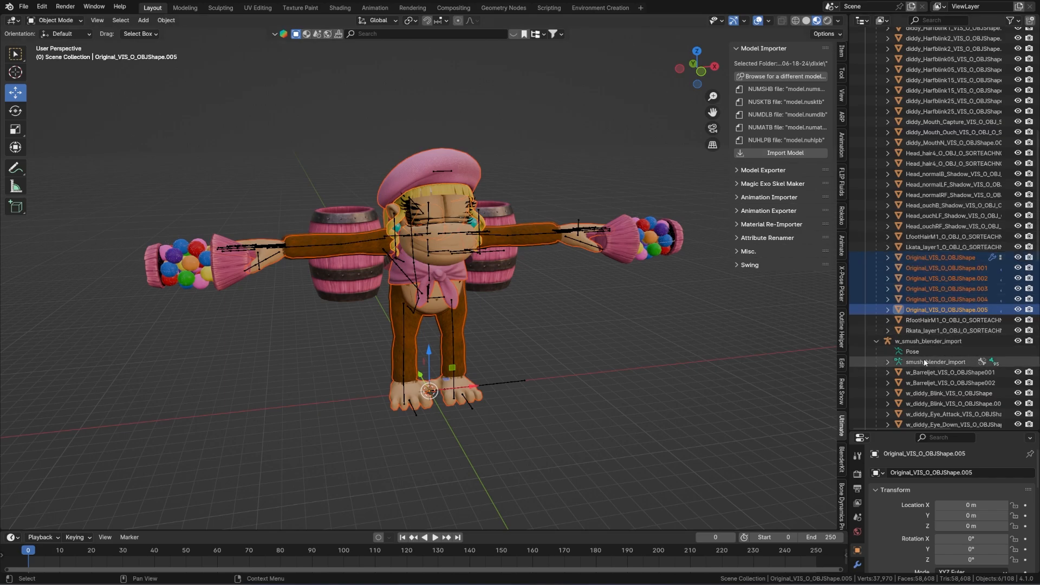
Step: Join the smush_blender_import armature into w_smush_blender_import, keeping w_smush_blender_import as the active armature
scroll(894, 357, "up", 10)
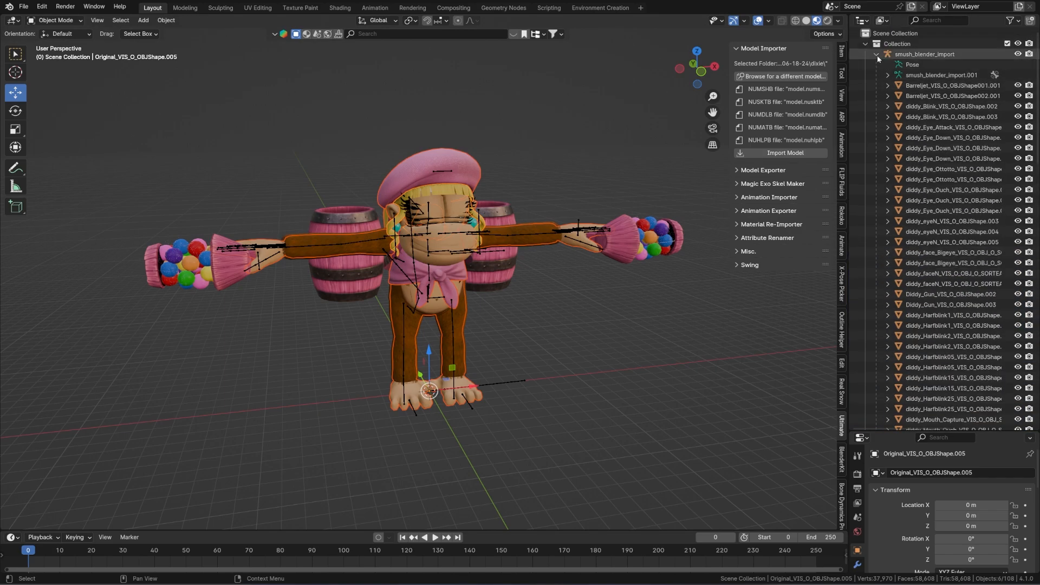
left_click(877, 55)
left_click(902, 56)
left_click(906, 66, "ctrl")
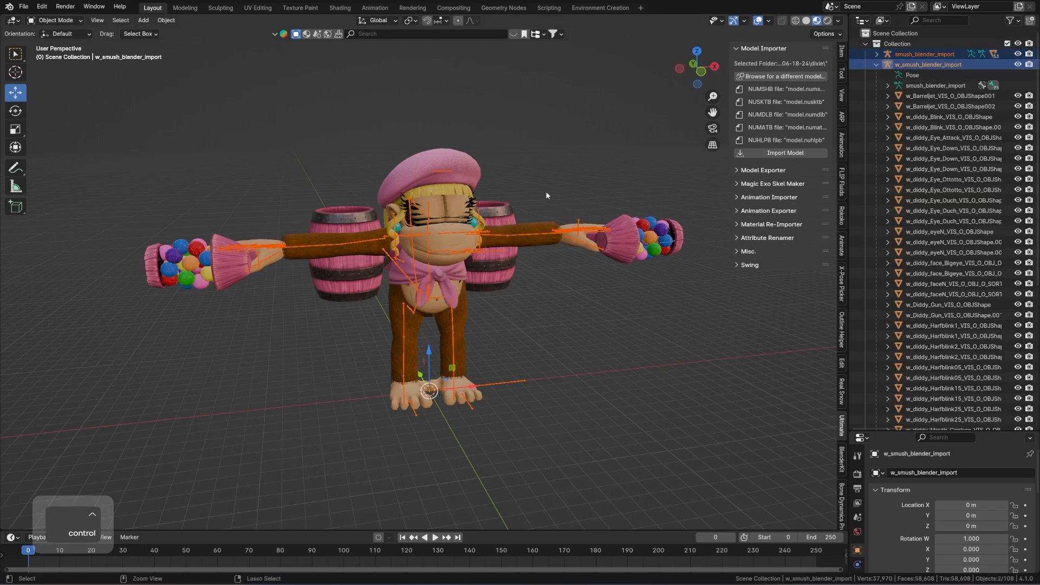
key("ctrl+j")
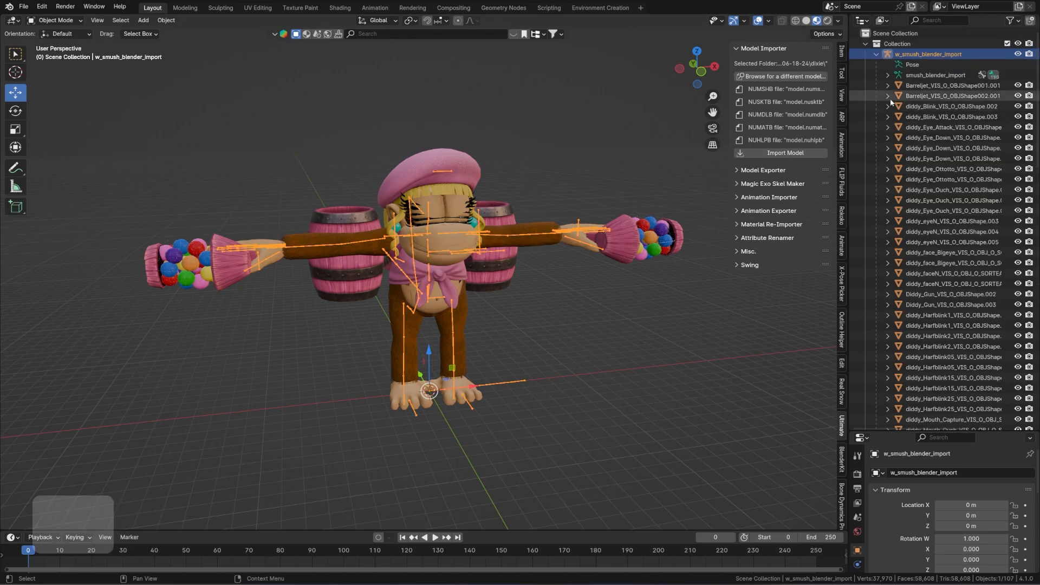
Step: Examine the meshes under the joined w_smush_blender_import armature and expand its Trans and top_w bones in the outliner
scroll(960, 114, "down", 7)
scroll(960, 114, "down", 20)
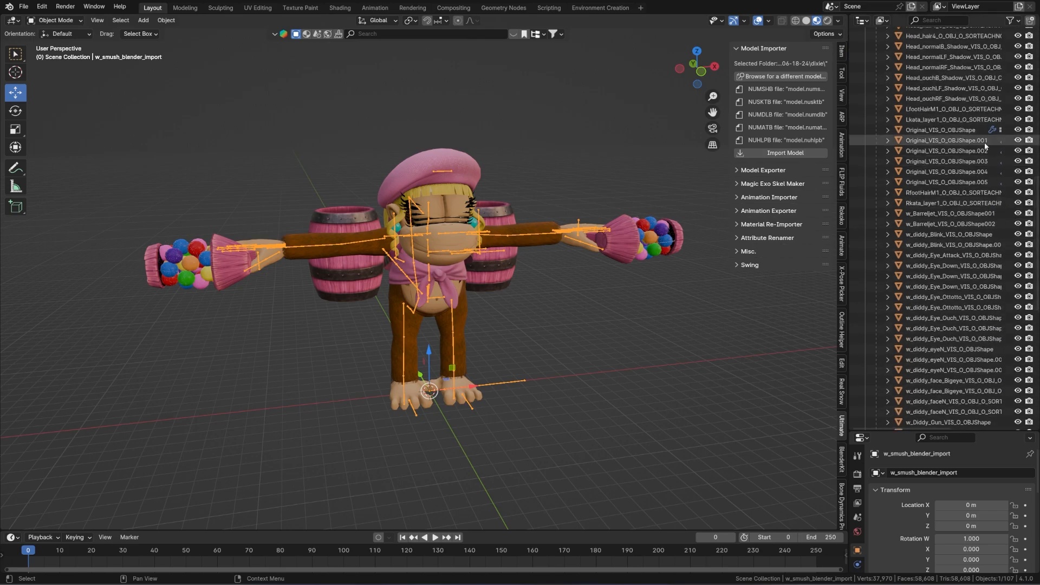
scroll(962, 268, "down", 8)
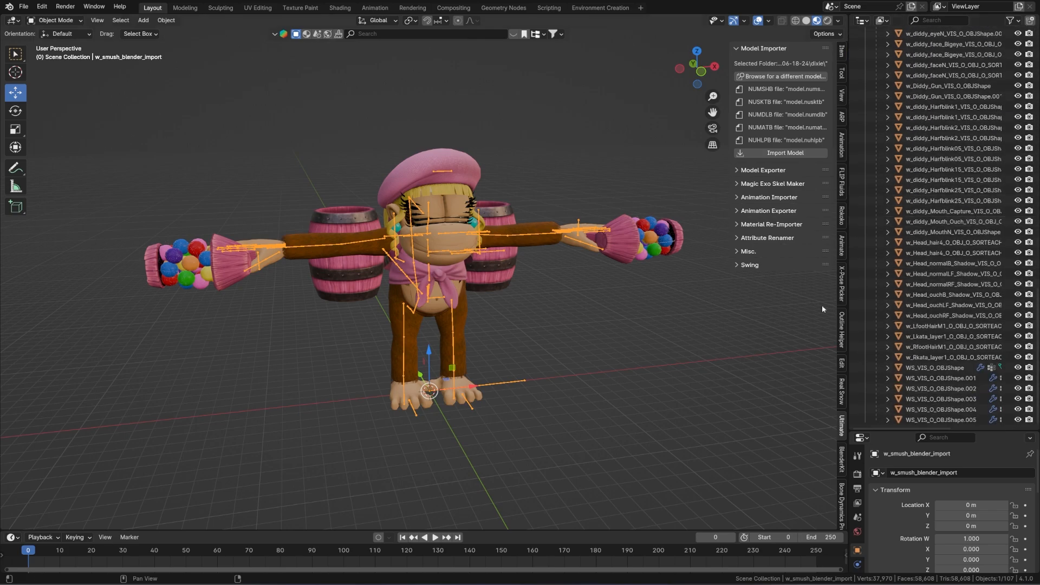
scroll(973, 183, "up", 20)
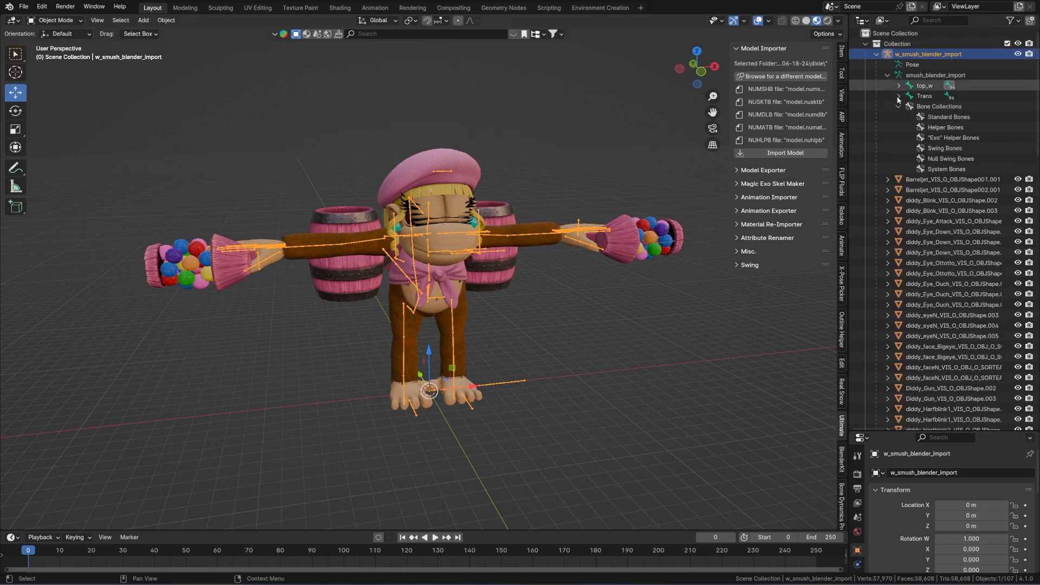
left_click(899, 96)
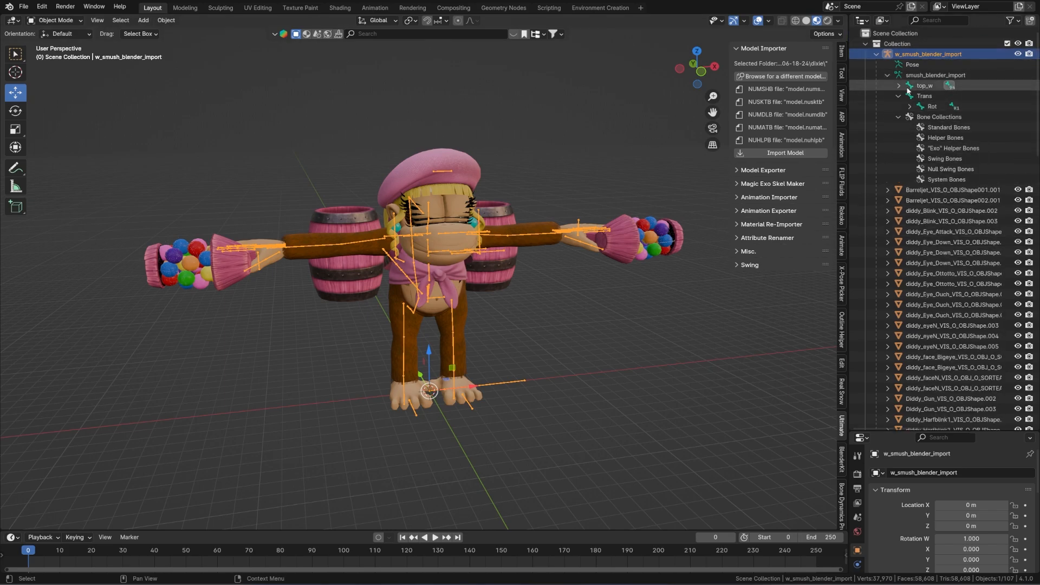
left_click(899, 86)
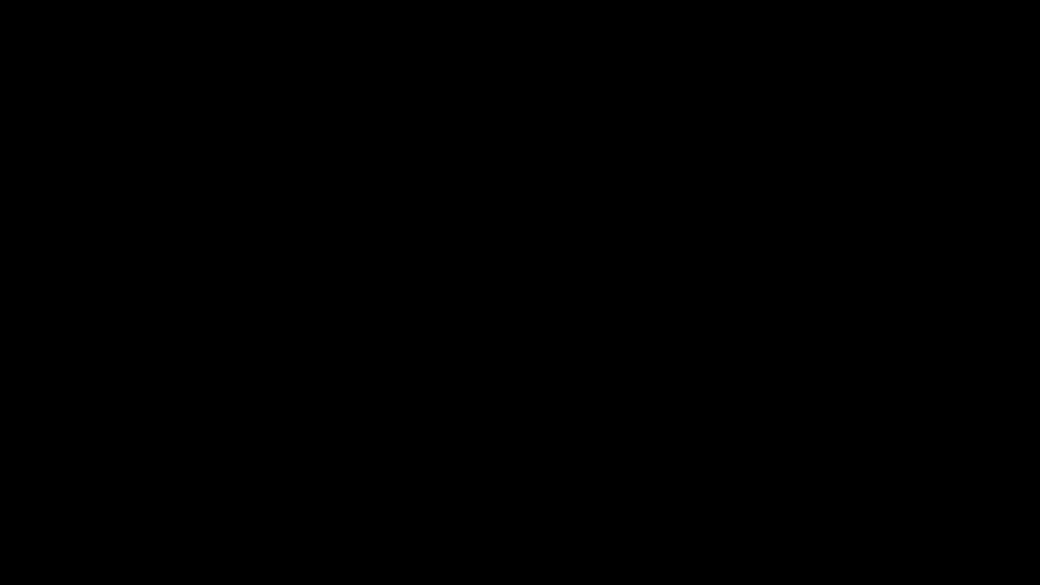
Step: Switch to Discord and play the posted idle-animation gameplay clip full screen, pausing to examine the character's dash pose
key("ctrl+alt+shift+d")
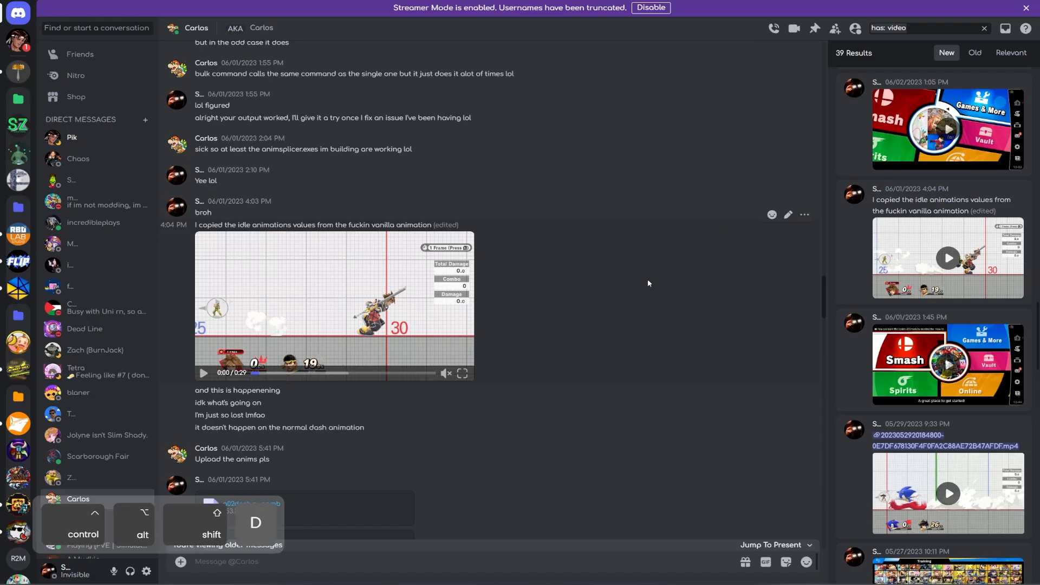
left_click(462, 374)
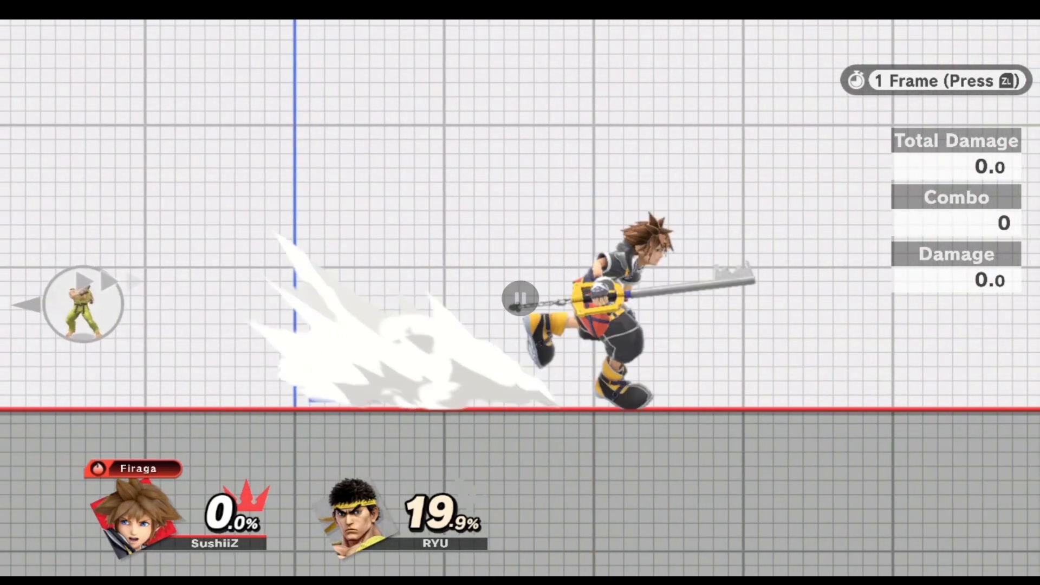
key("space")
key("space")
key("space")
key("space")
key("space")
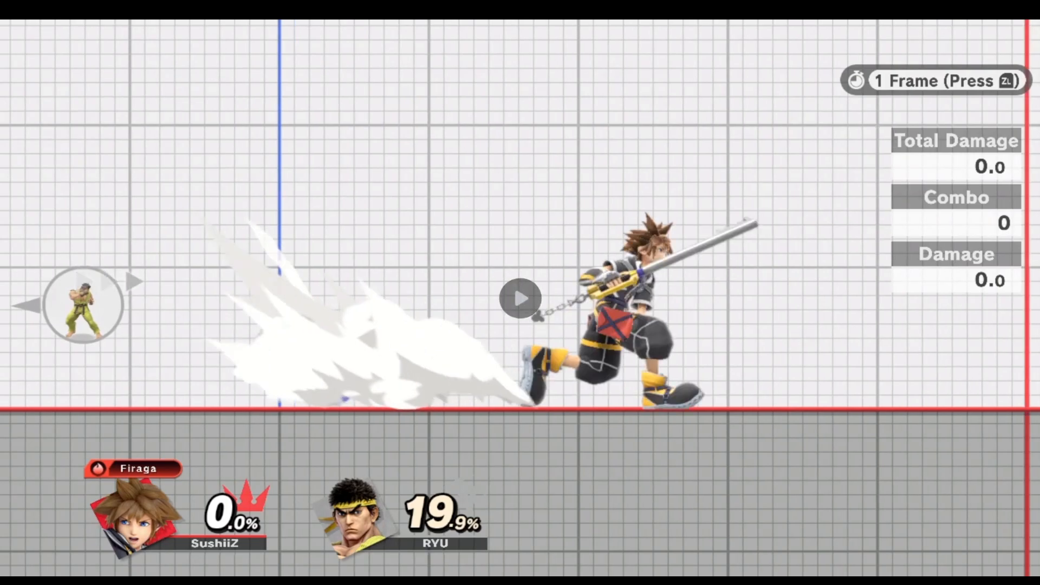
key("space")
key("space")
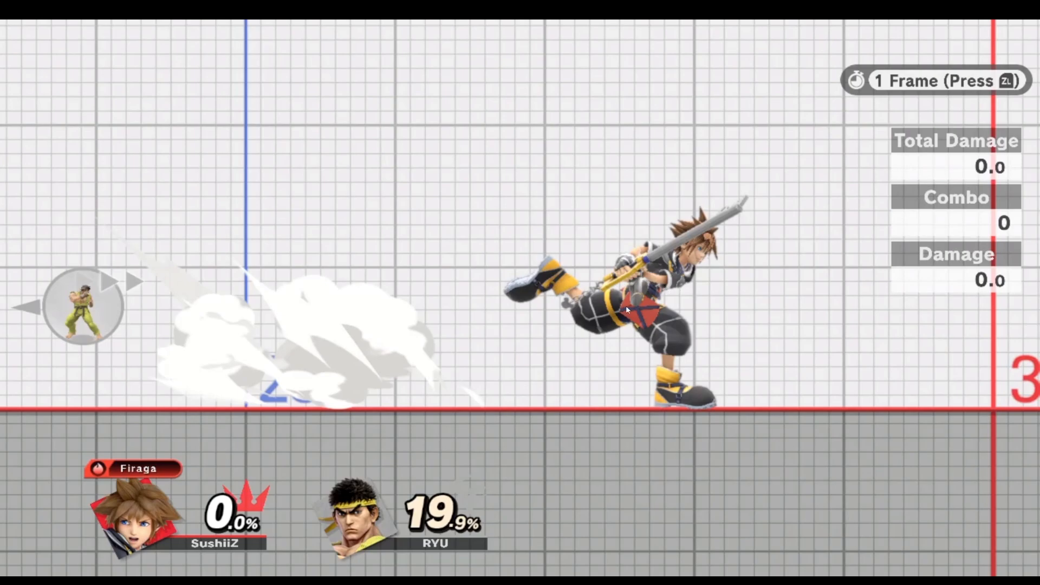
left_click(649, 227)
left_click(649, 227)
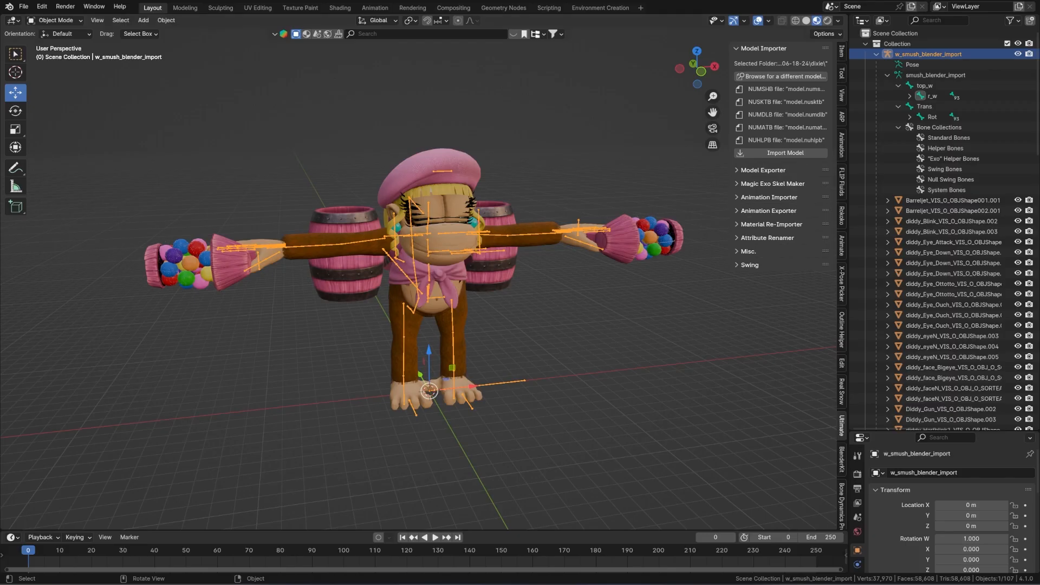
Step: Set the parent of the top_w bone to Rot in the armature's Edit Mode
key("Caps_Lock")
left_click(947, 97)
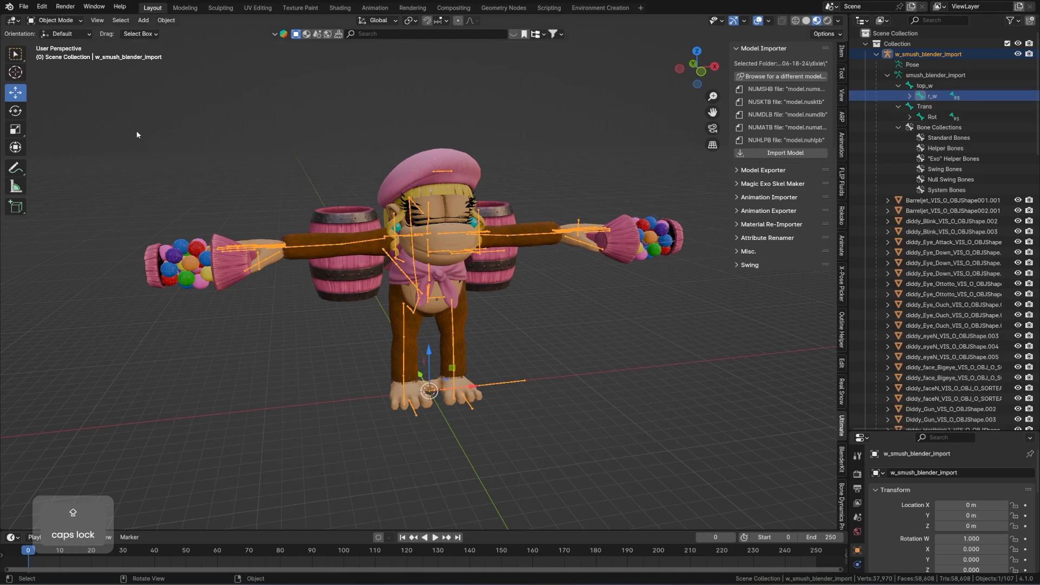
key("Tab")
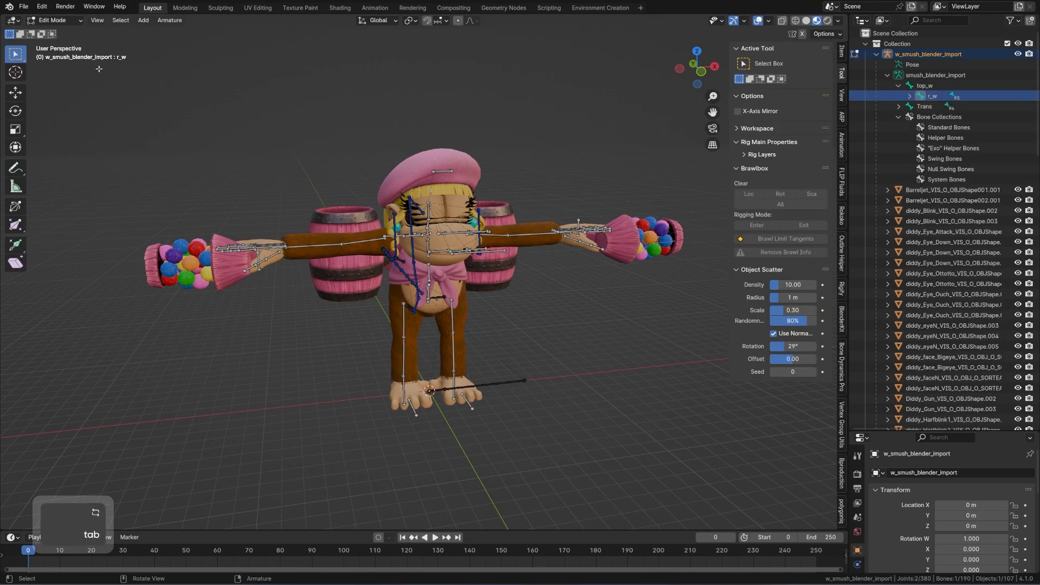
left_click(924, 86)
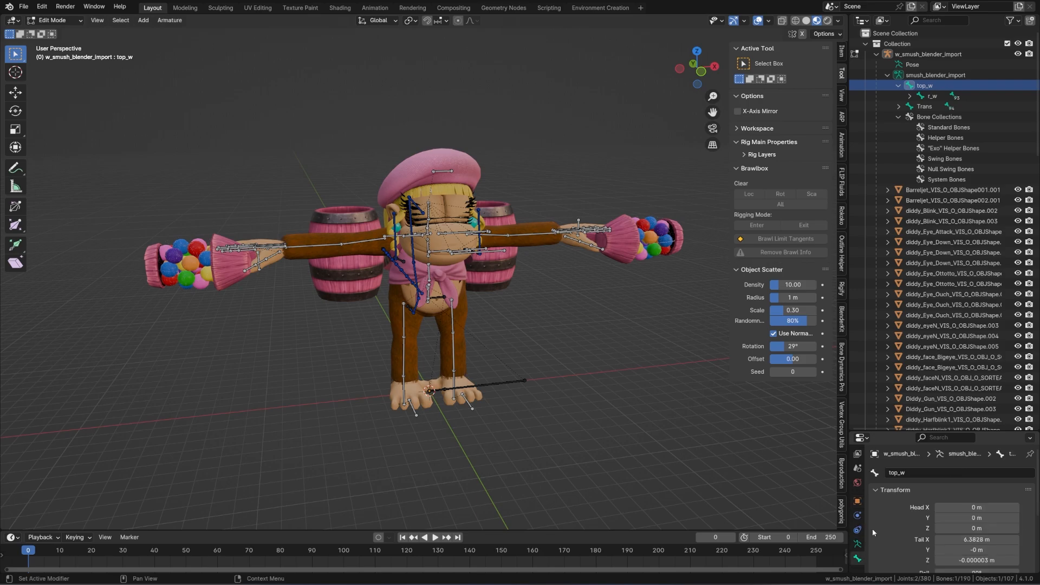
left_click_drag(884, 436, 884, 303)
left_click(902, 482)
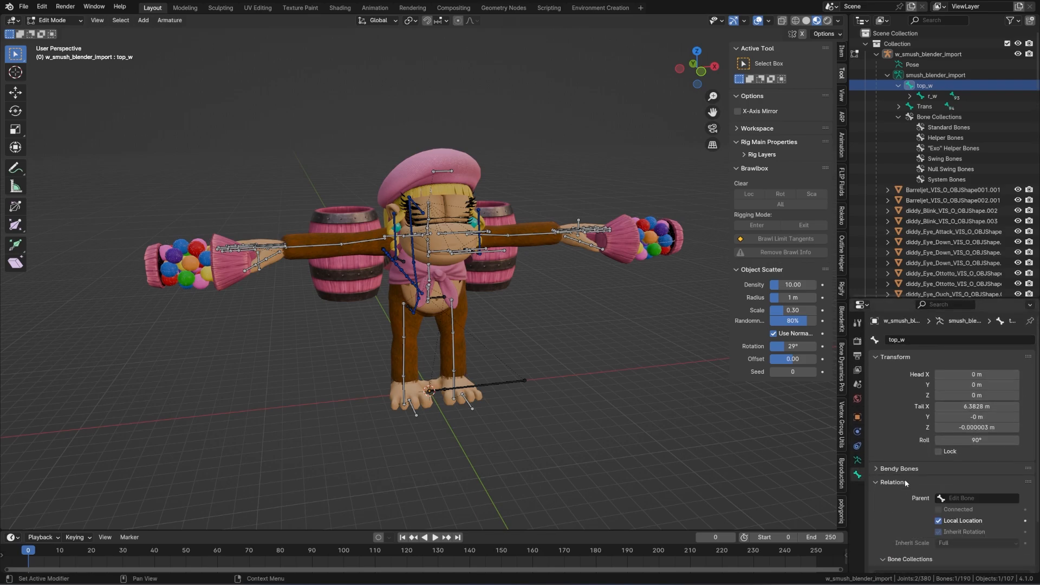
left_click(967, 497)
type("rot")
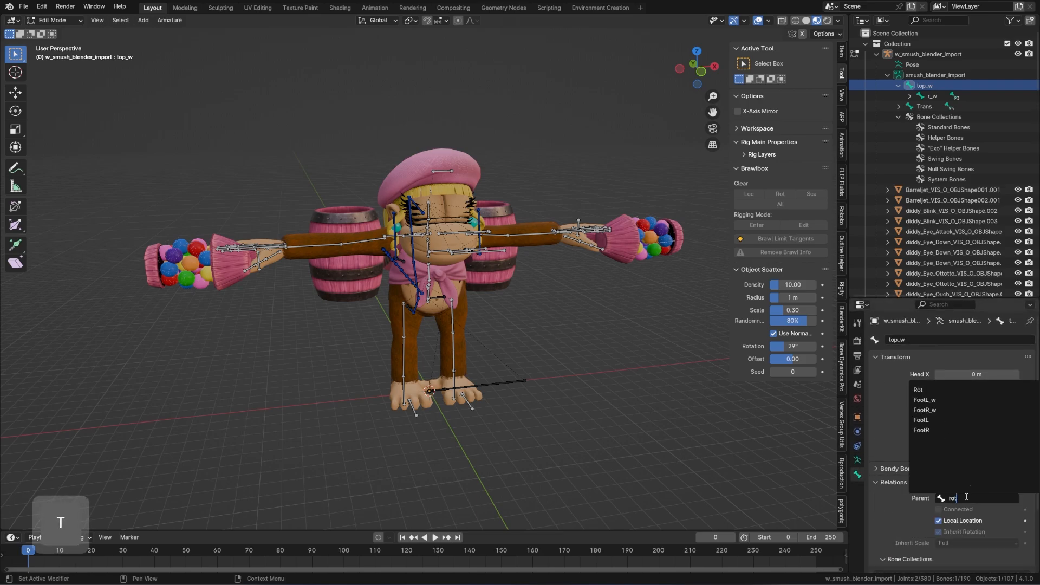
key("Return")
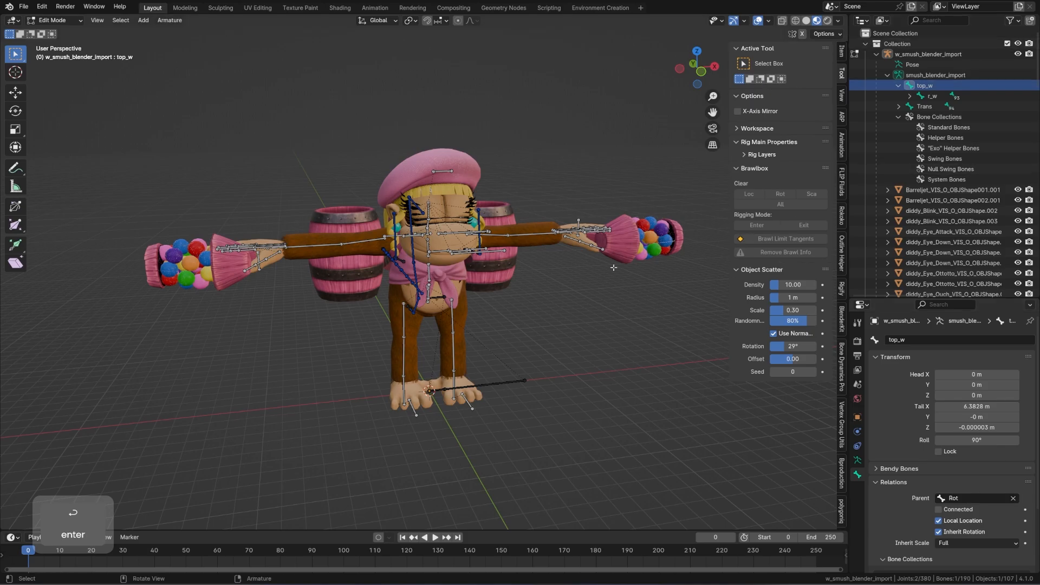
Step: Toggle out of and back into Edit Mode and expand Rot and top_w to check the bone hierarchy
key("Tab")
key("Tab")
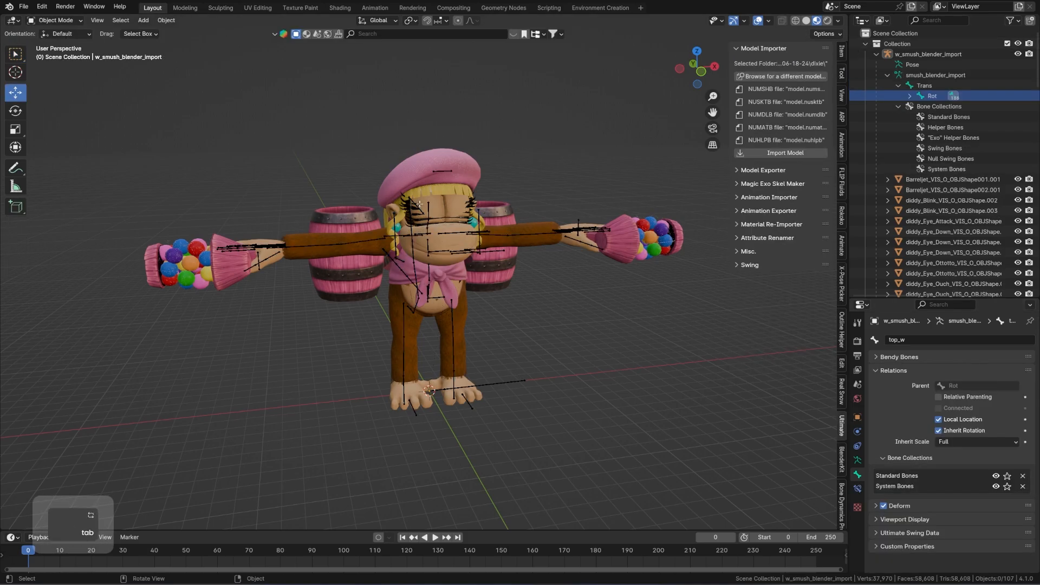
left_click(910, 95)
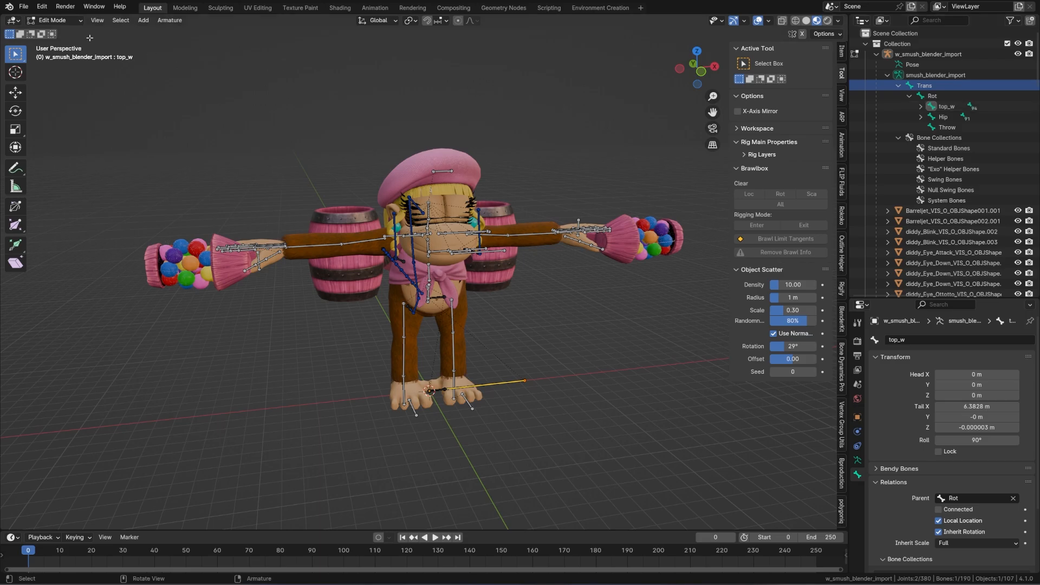
left_click(920, 106)
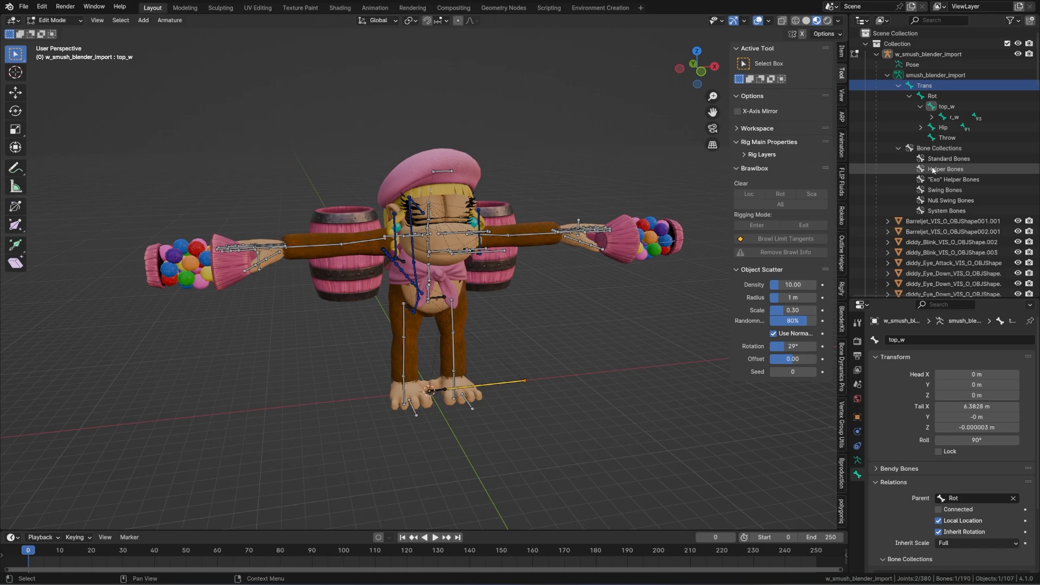
Step: Quit Discord from the system tray
key("shift")
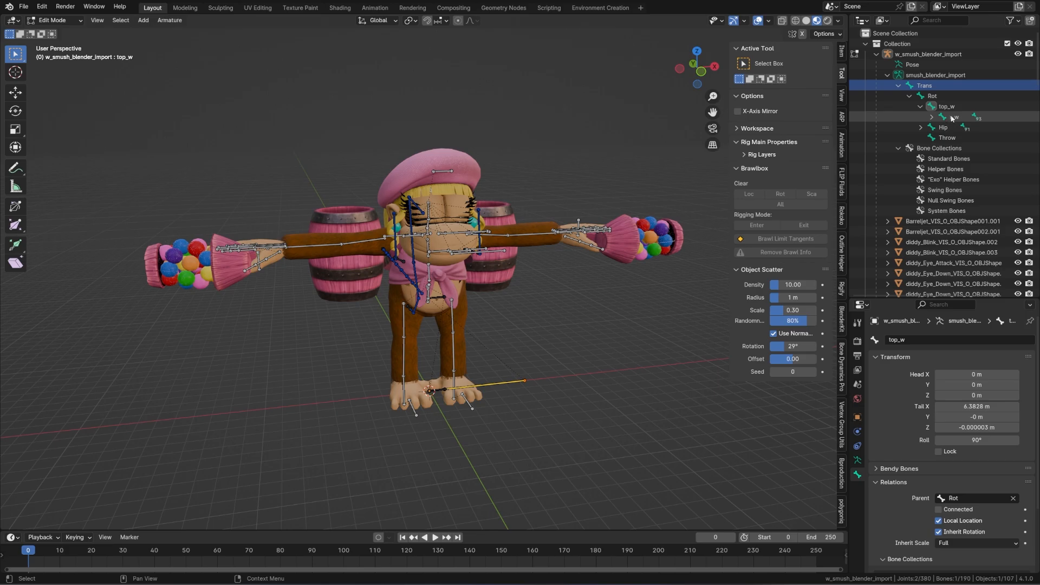
right_click(874, 508)
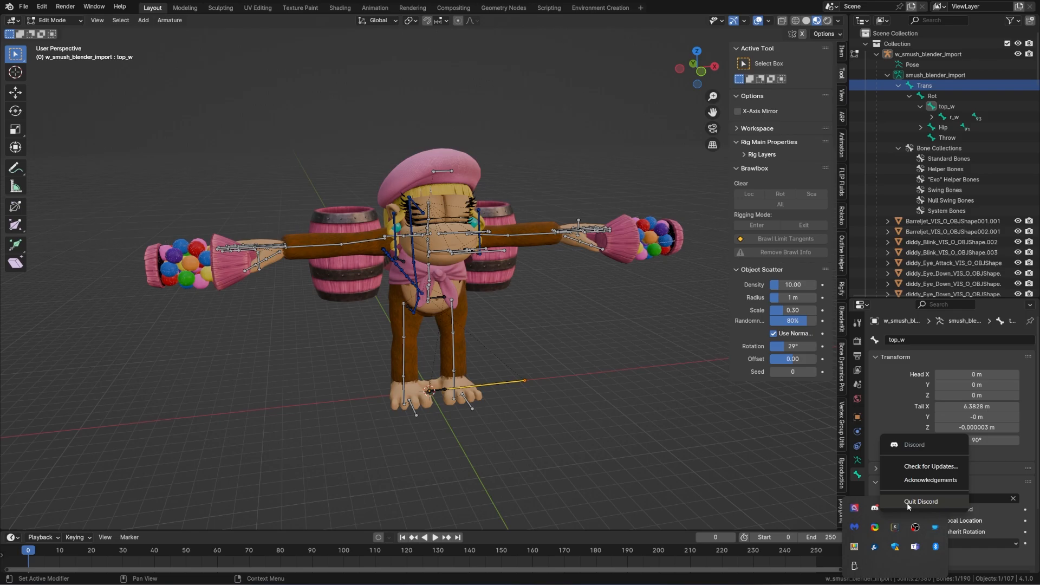
left_click(920, 502)
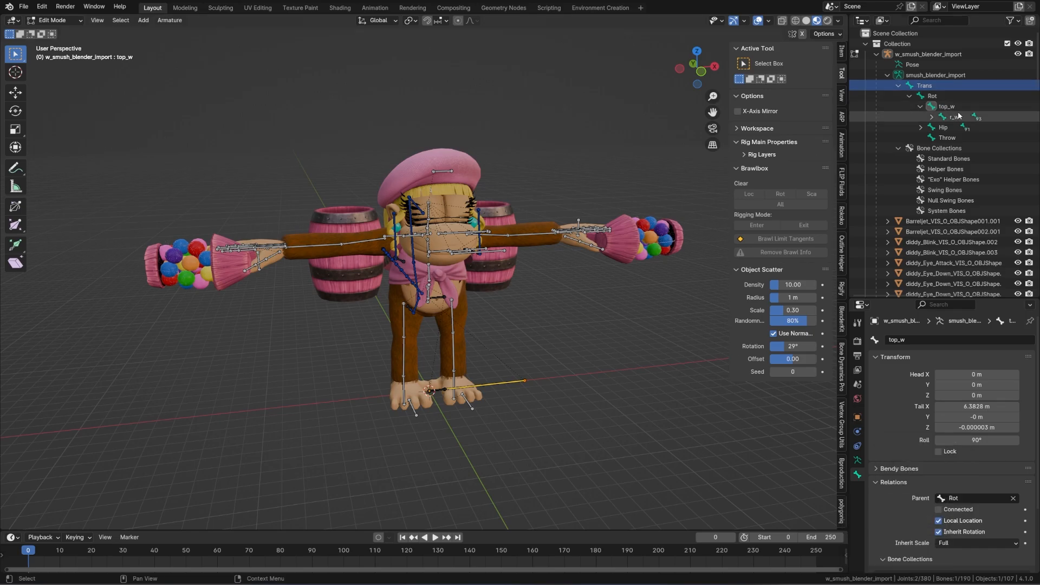
Step: Select the r_w bone under top_w to check its parent and return the armature to Object Mode
left_click(958, 115)
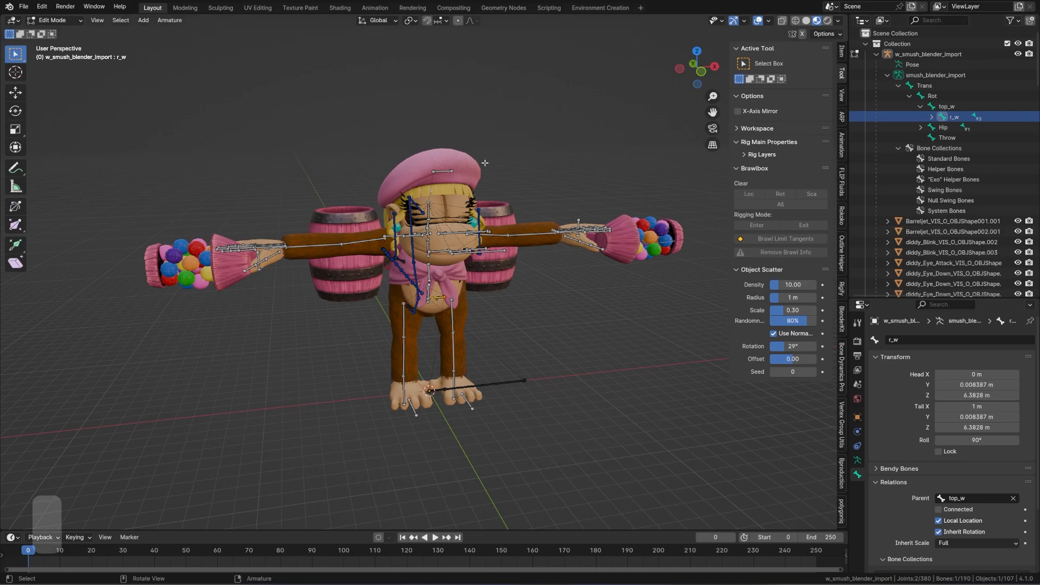
key("Tab")
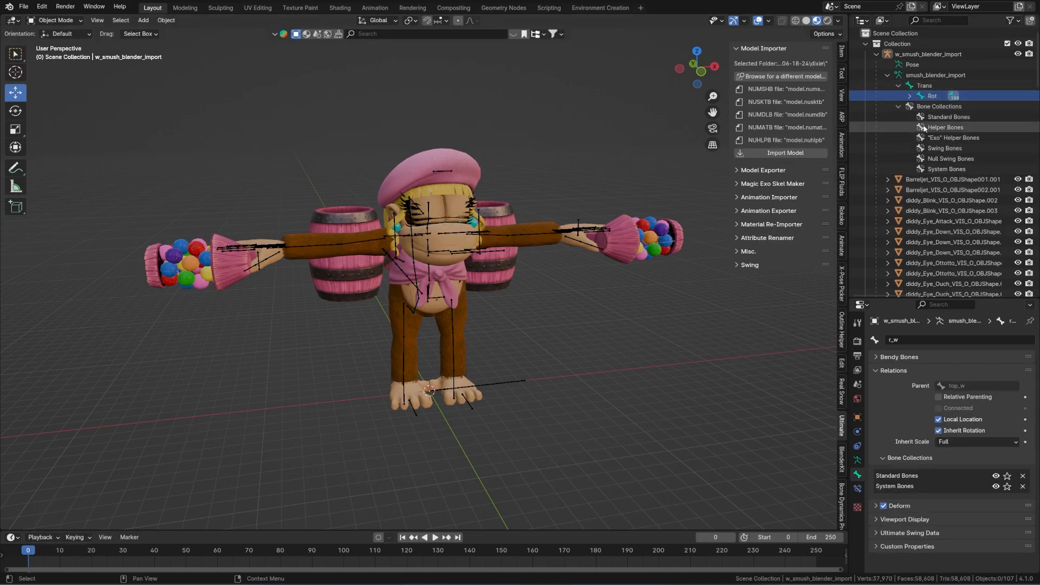
Step: Batch rename all materials with Find/Replace, finding .001 and replacing it with nothing
scroll(921, 168, "down", 10)
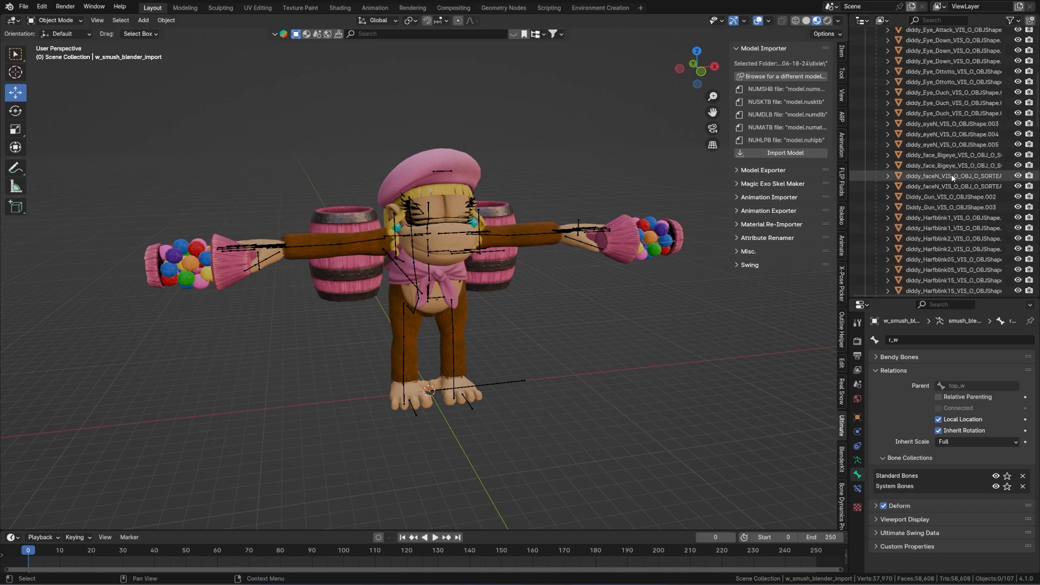
key("ctrl+F2")
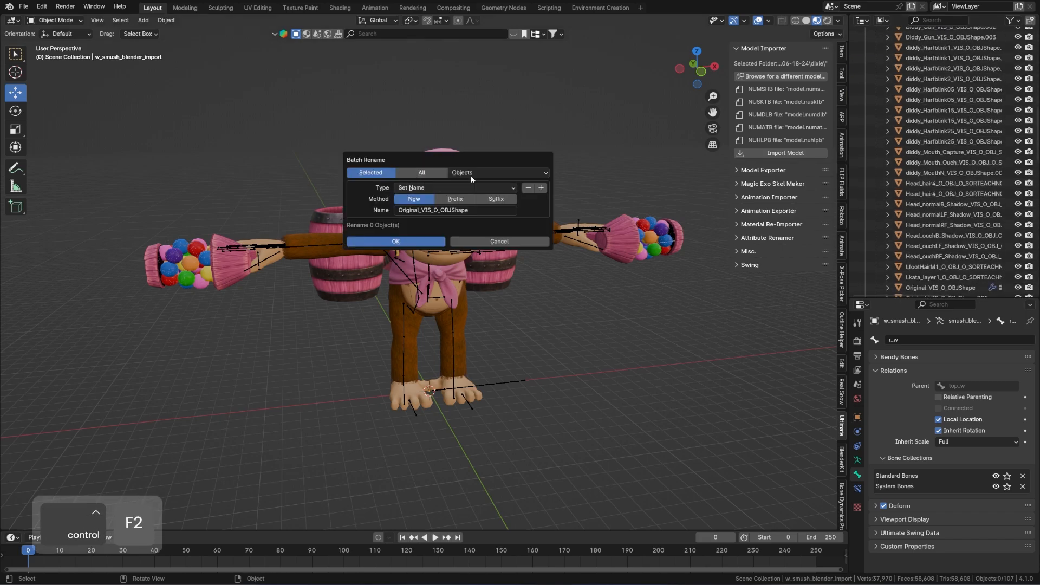
left_click(482, 173)
left_click(465, 221)
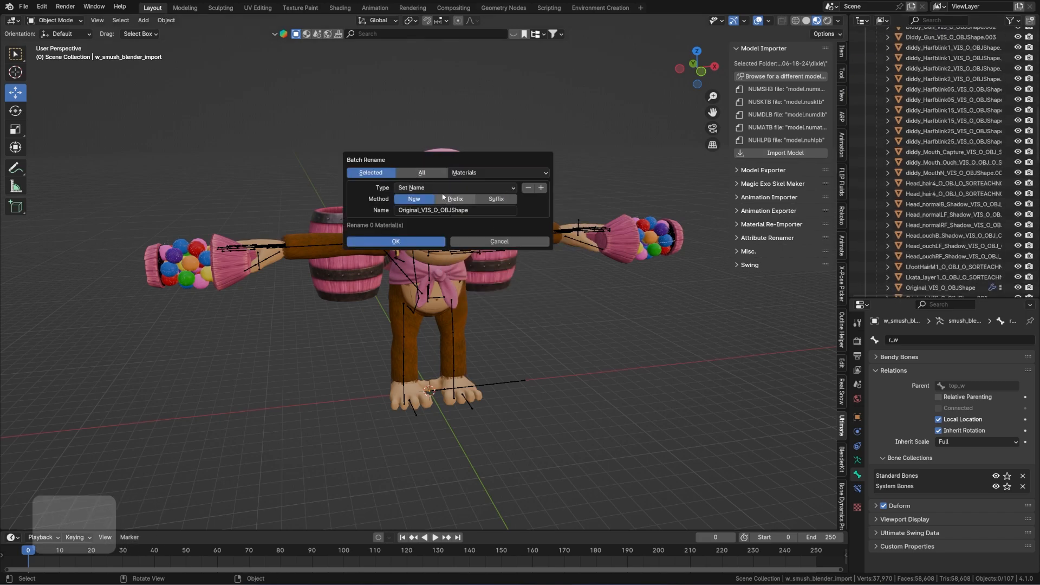
left_click(443, 187)
left_click(442, 200)
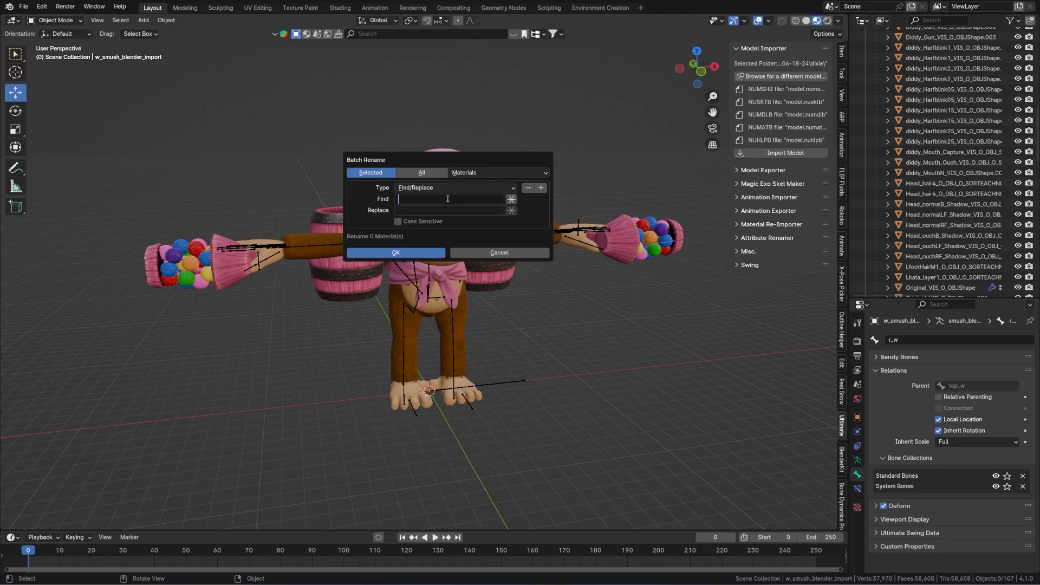
type(".001")
key("Return")
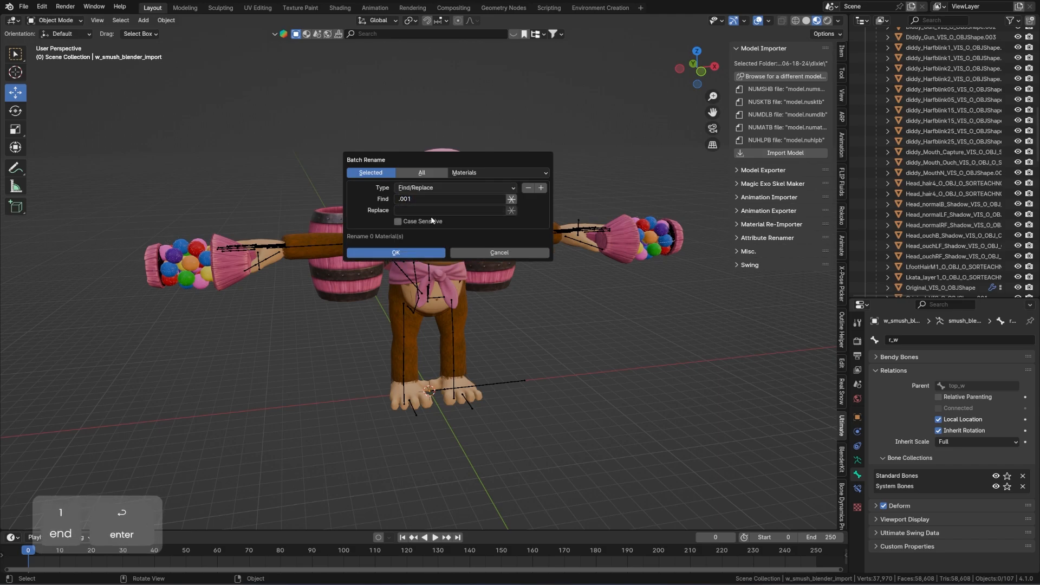
left_click(422, 174)
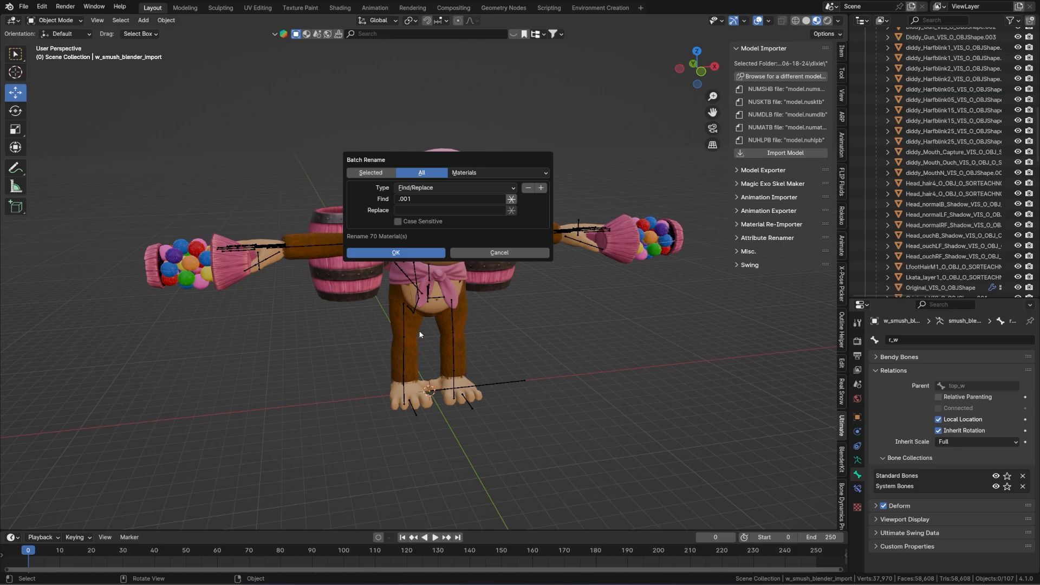
left_click(400, 251)
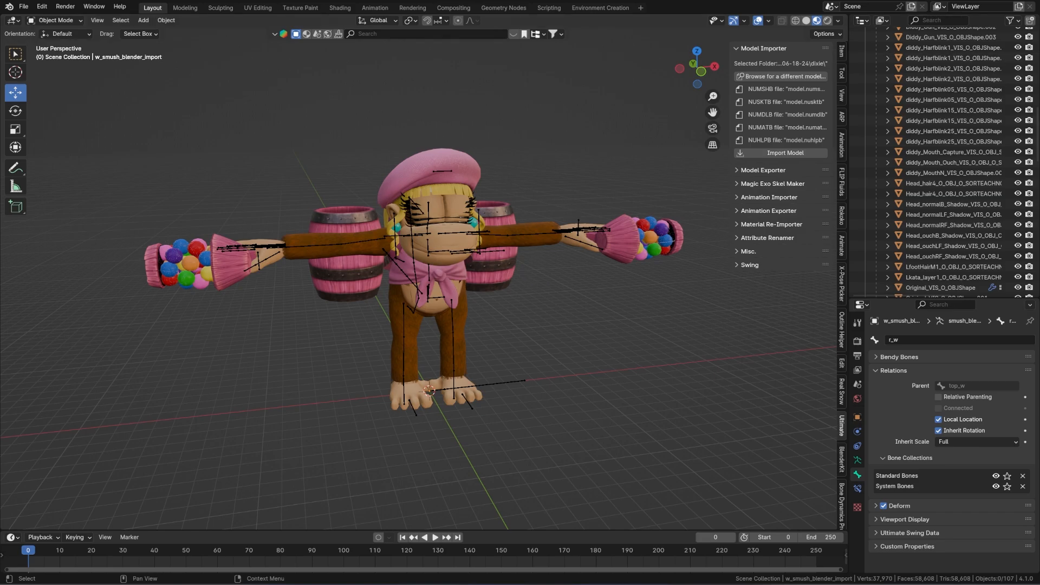
Step: Filter the outliner by "eye" and examine the material names under the eye meshes
scroll(955, 130, "down", 8)
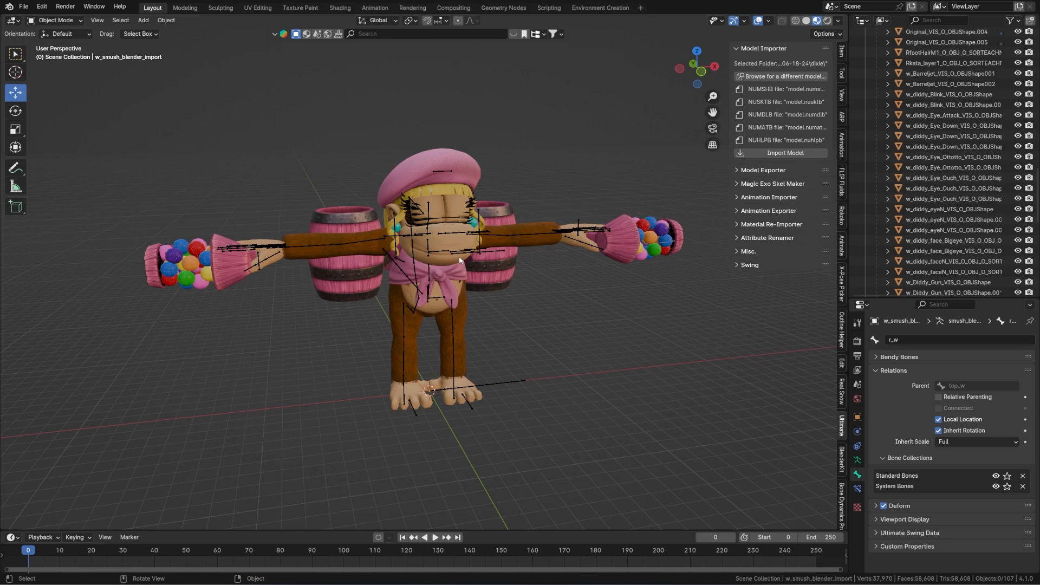
scroll(953, 108, "up", 5)
left_click(937, 24)
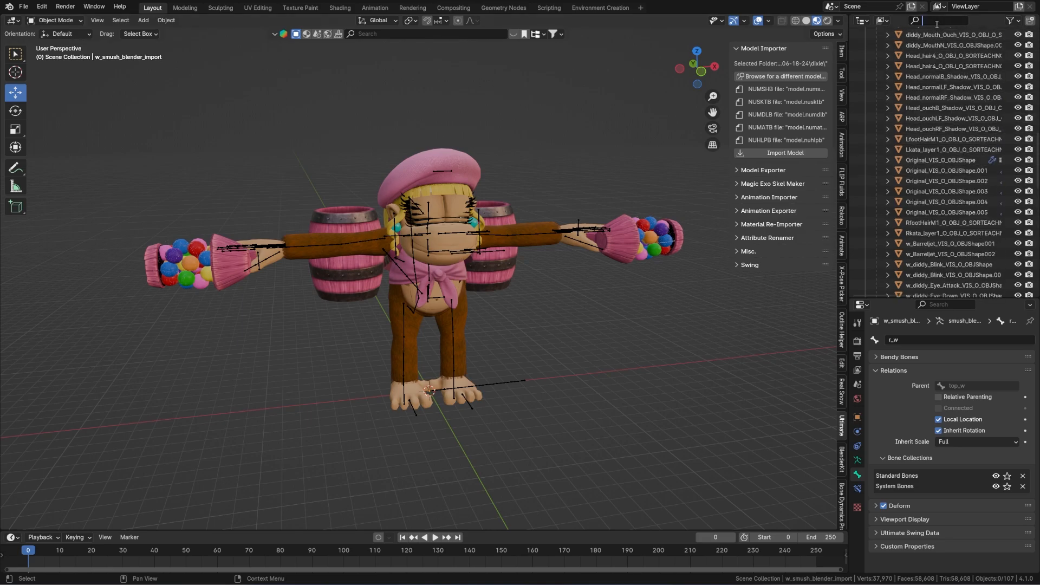
type("eye")
key("Return")
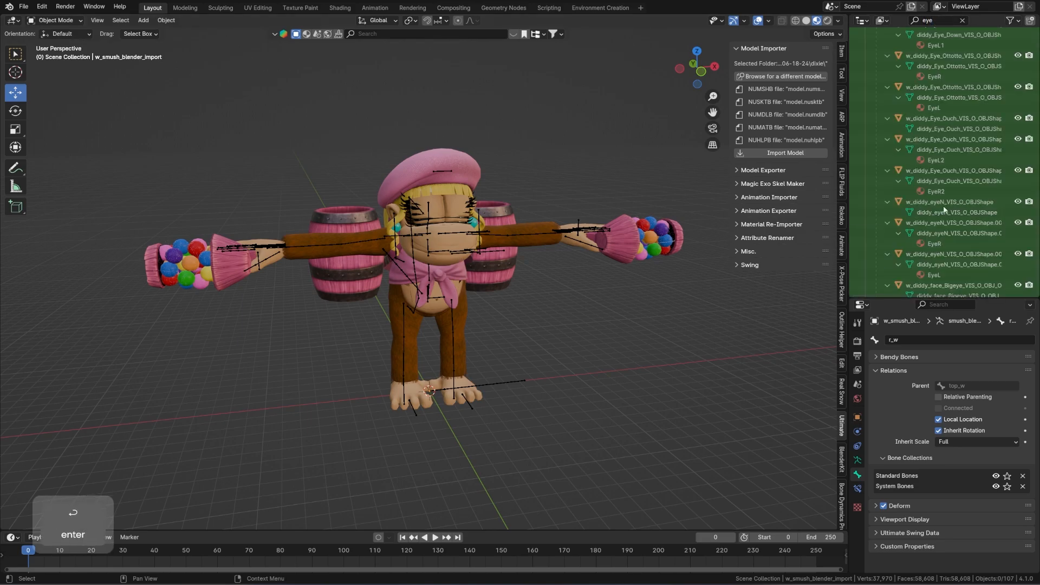
scroll(948, 212, "up", 5)
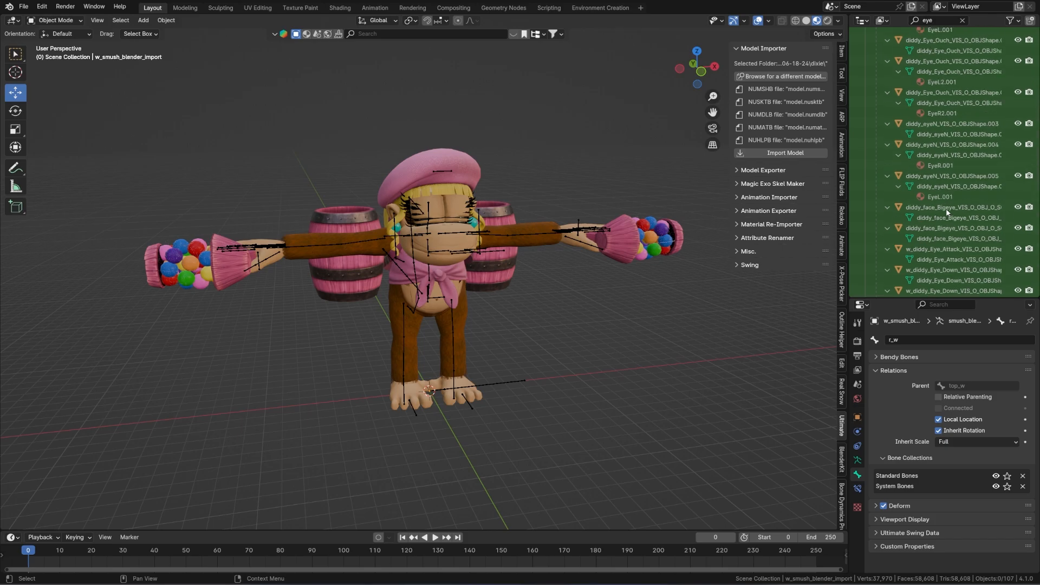
scroll(935, 184, "up", 8)
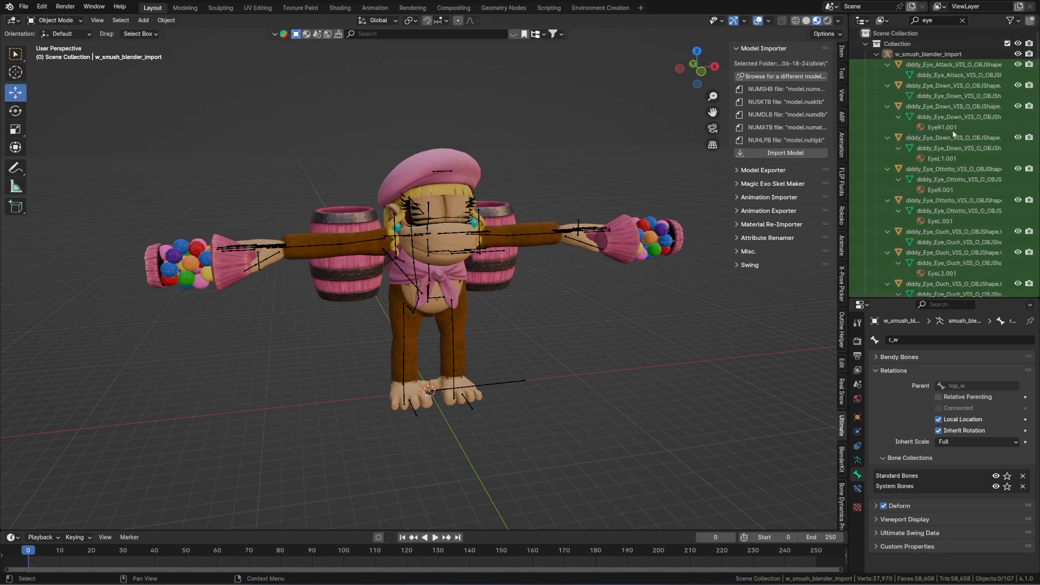
Step: Inspect the material slots of diddy_Eye_Down_VIS_O_OBJShape.004 and diddy_Eye_Down_VIS_O_OBJShape.003
left_click(948, 106)
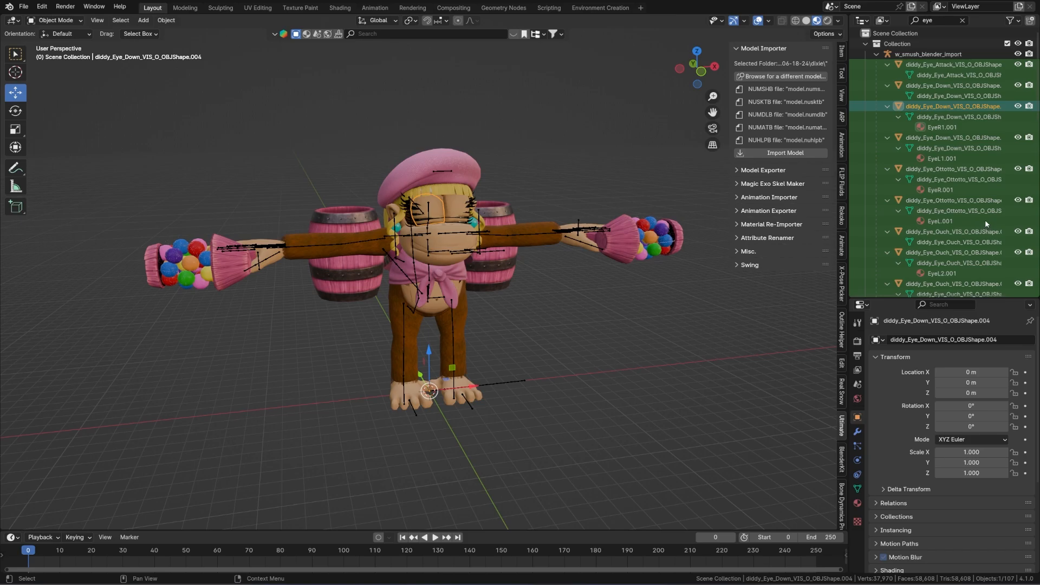
scroll(985, 220, "down", 5)
scroll(986, 222, "down", 8)
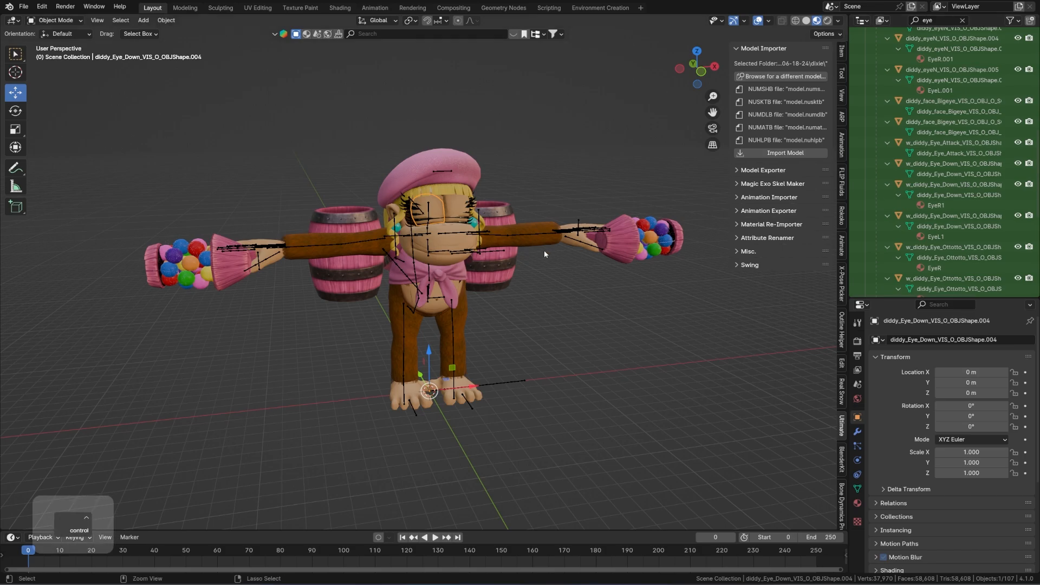
key("ctrl+F2")
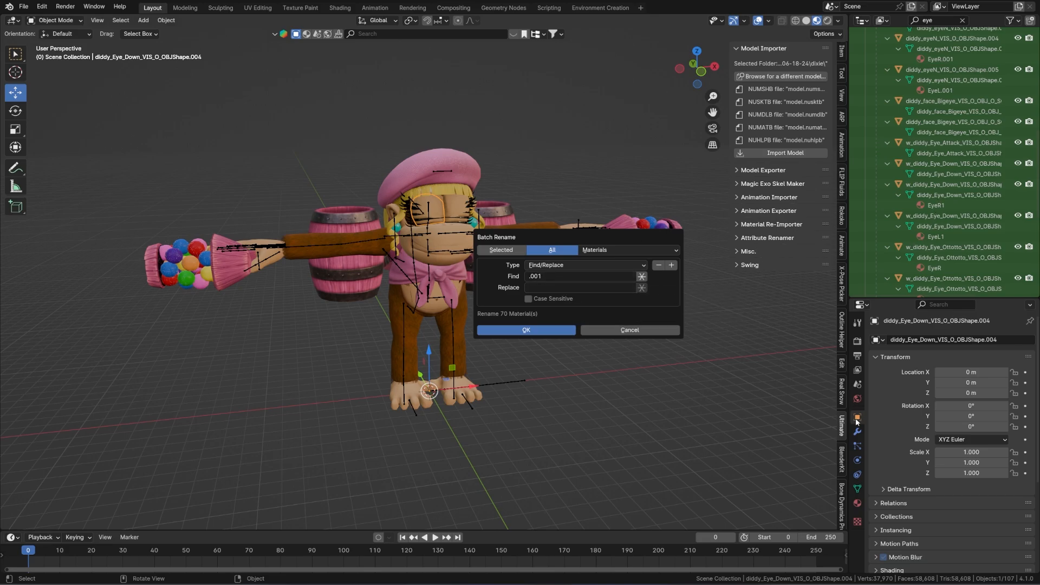
left_click(857, 503)
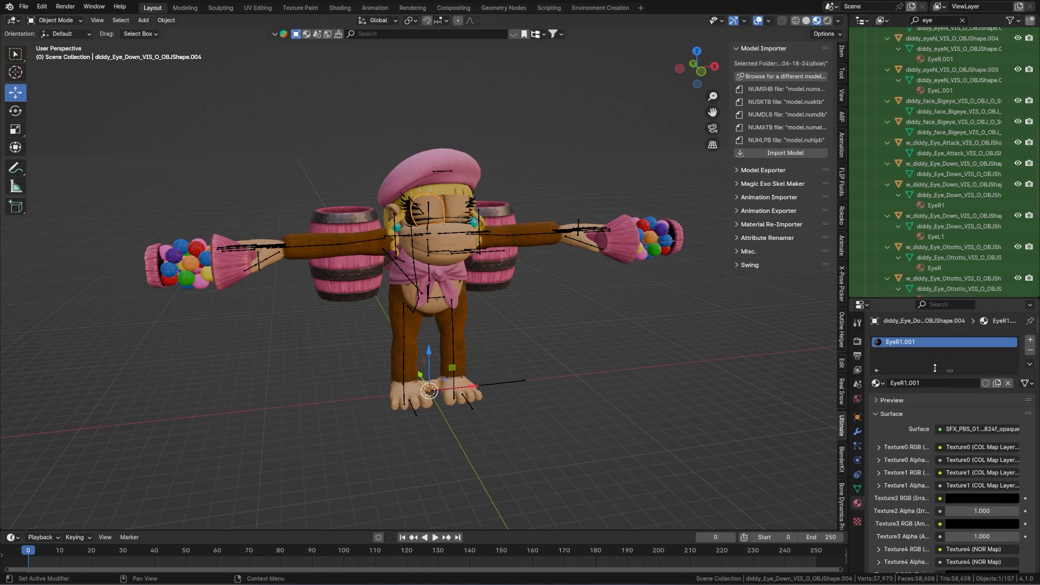
scroll(945, 136, "up", 10)
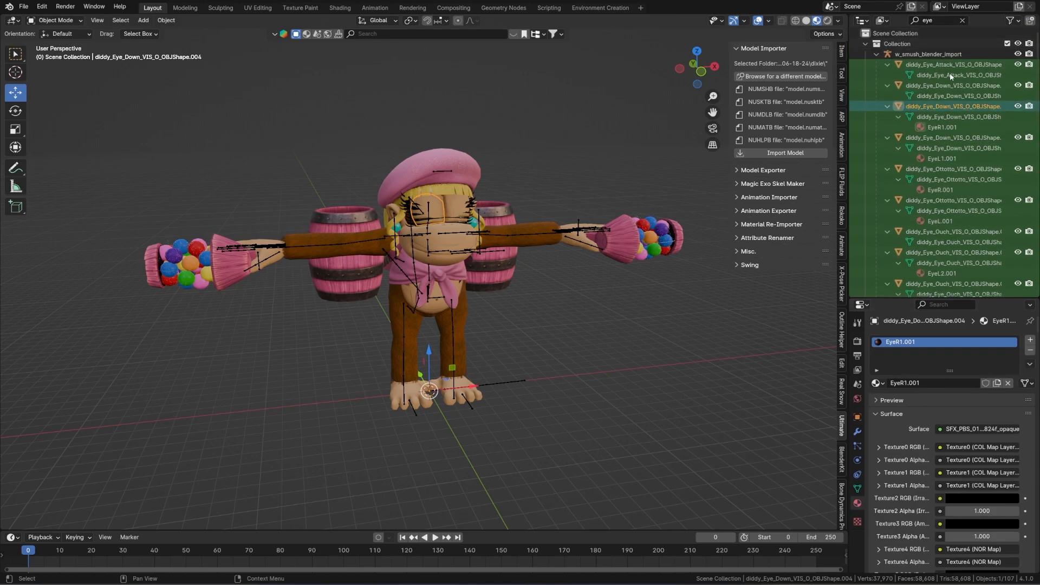
left_click(951, 86)
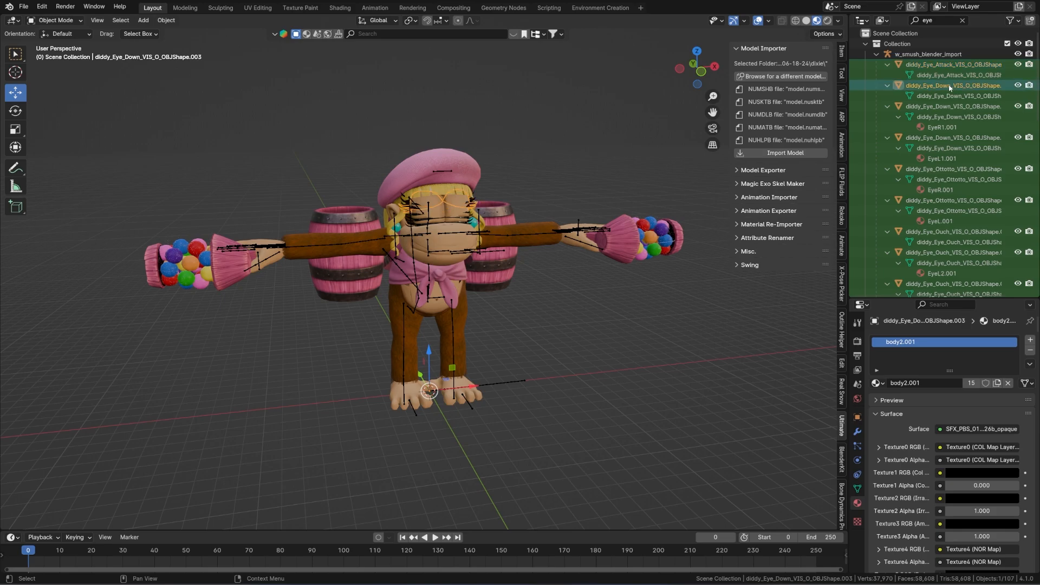
Step: Revert through the undo history to the Toggle Edit Mode entry just before the material Batch Rename
left_click(42, 7)
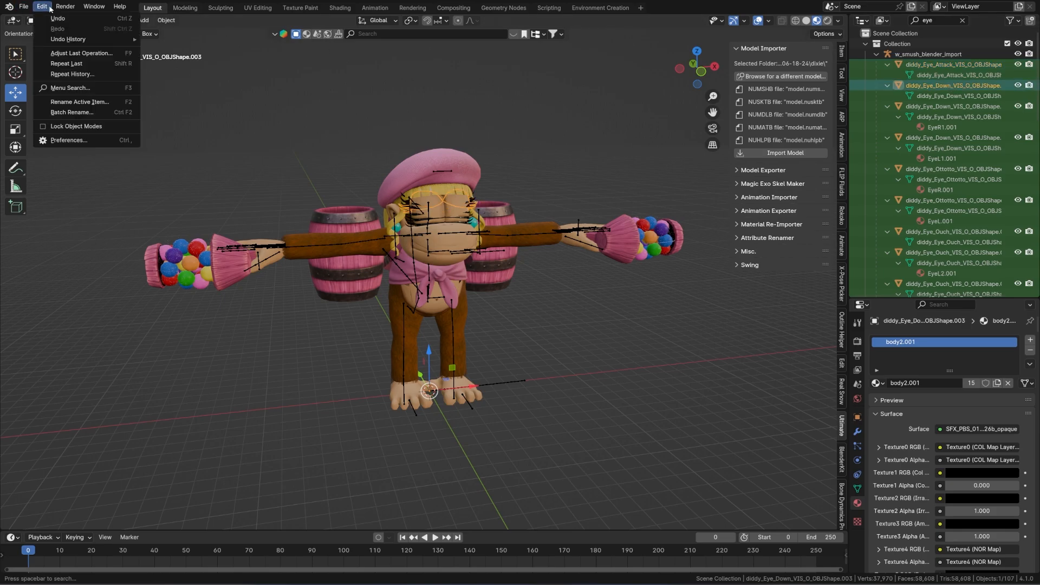
mouse_move(97, 39)
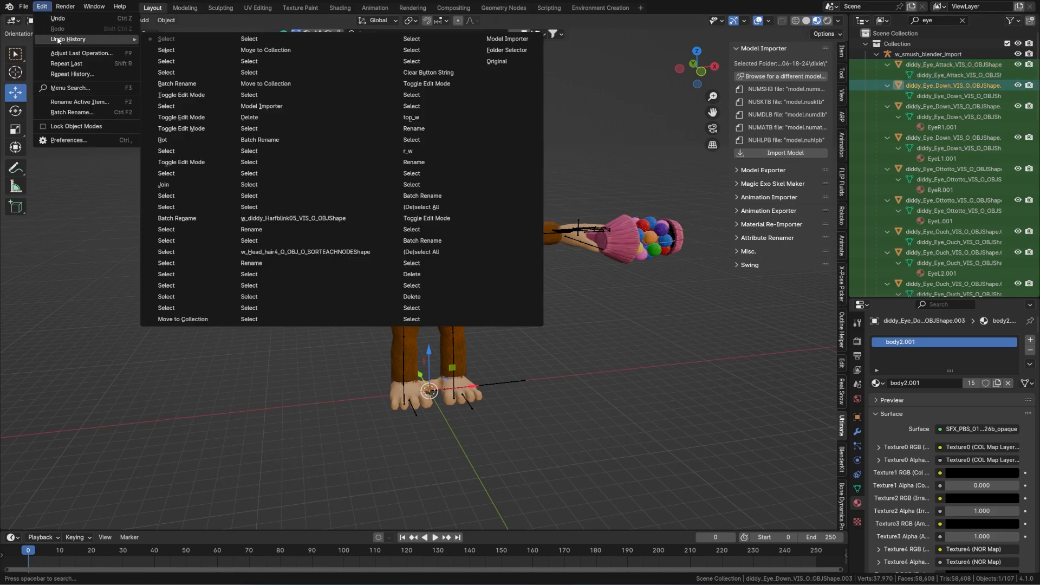
left_click(202, 95)
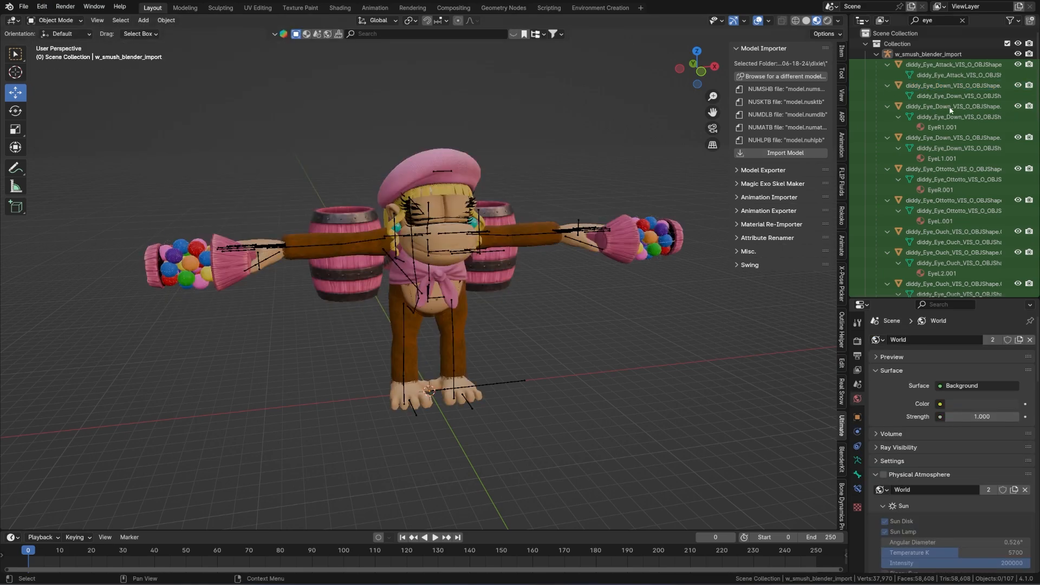
Step: Select w_diddy_Eye_Down_VIS_O_OBJShape.001 and rerun the batch rename on all materials, removing .001 from their names
scroll(940, 115, "down", 10)
left_click(939, 185)
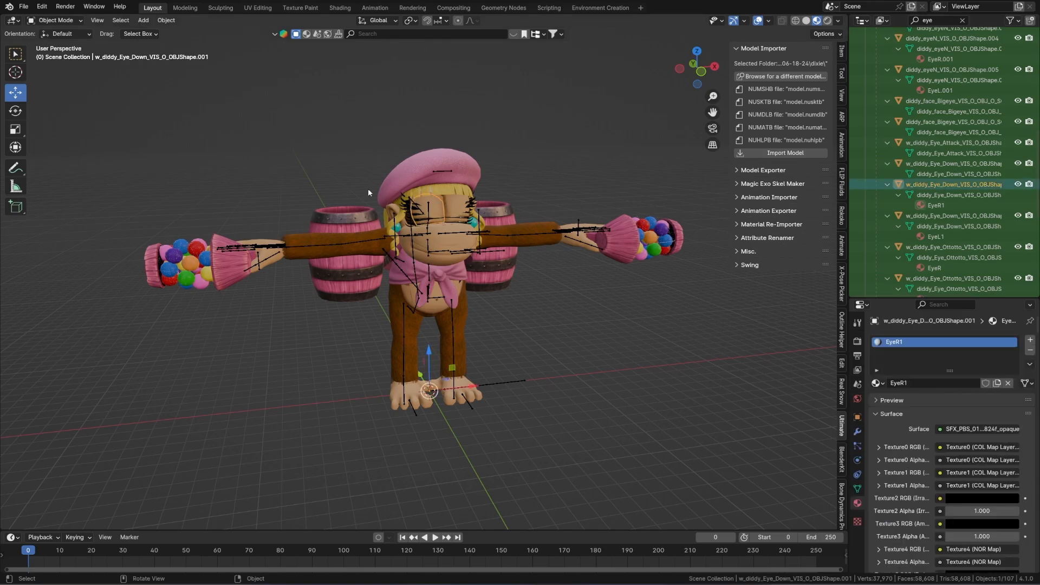
key("ctrl+F2")
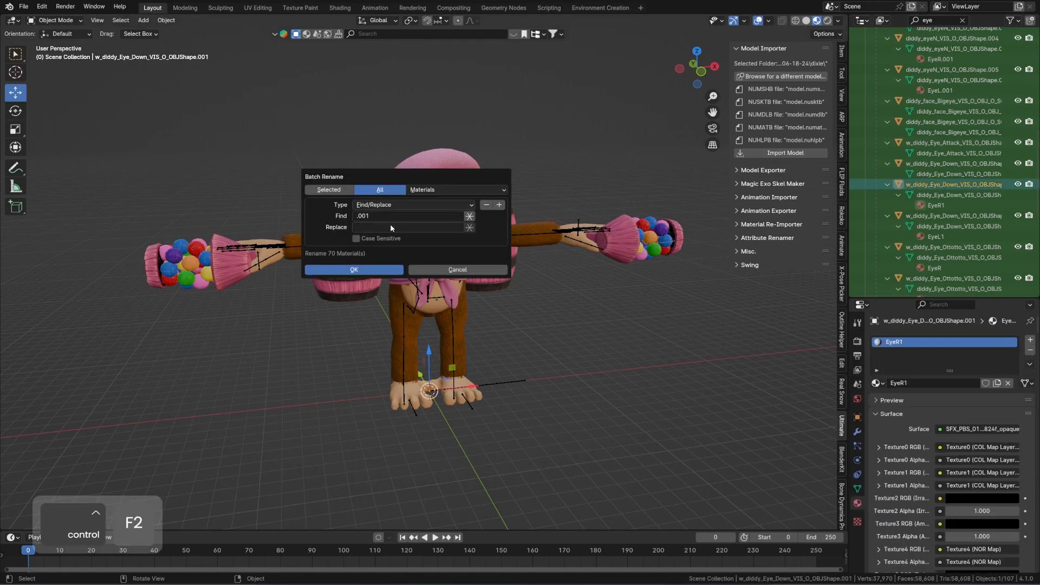
left_click(374, 269)
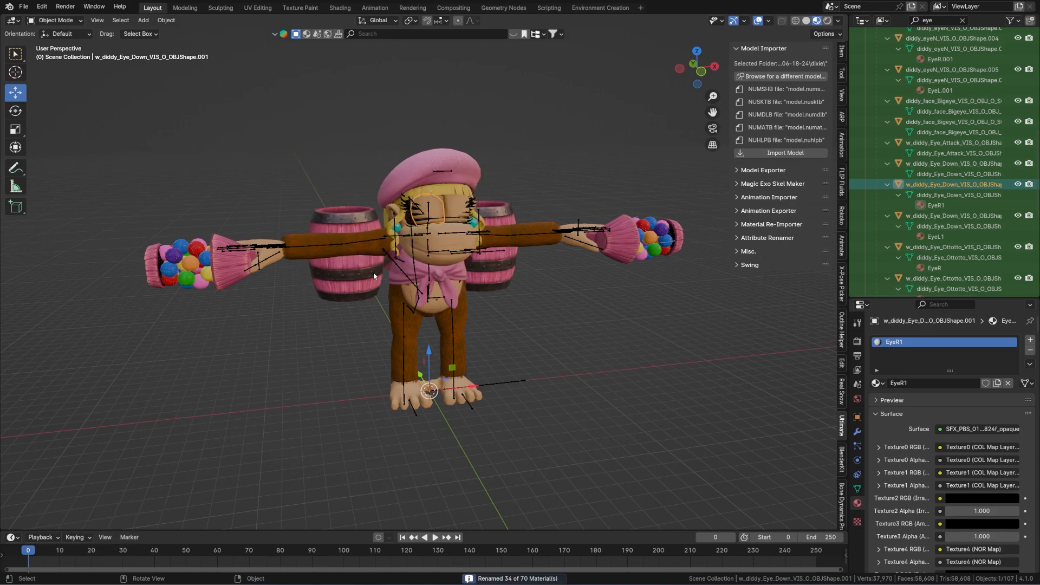
Step: Reapply the "eye" outliner filter and select diddy_Eye_Down_VIS_O_OBJShape.004 to check its material name
left_click(962, 20)
key("ctrl+f")
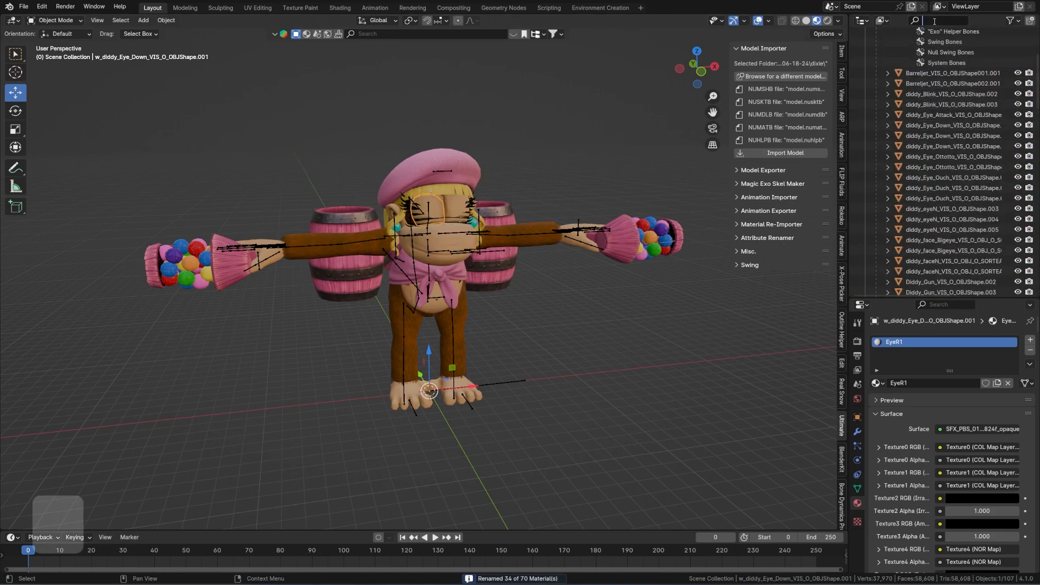
type("eye")
scroll(957, 112, "up", 5)
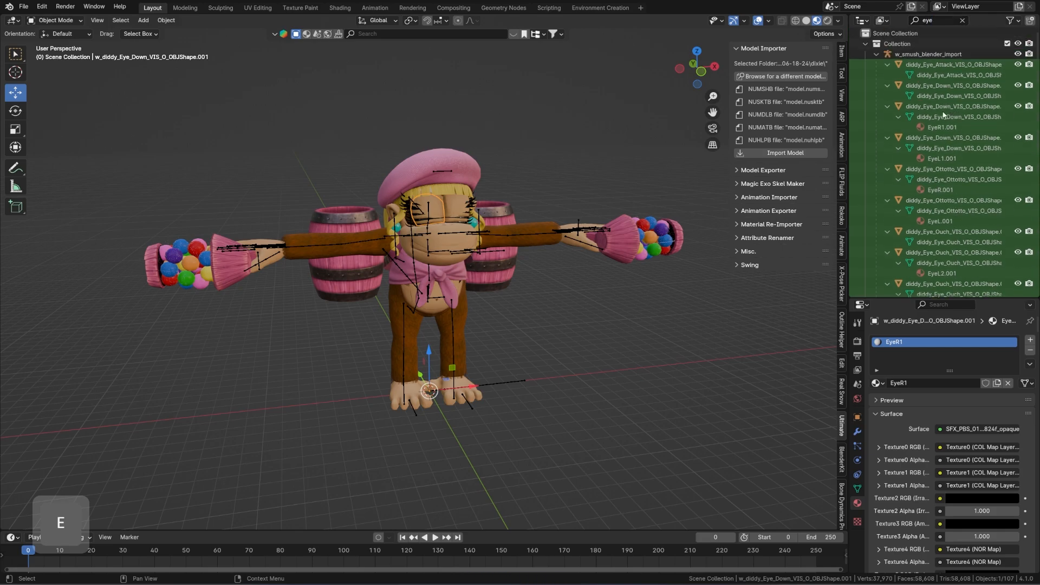
left_click(938, 107)
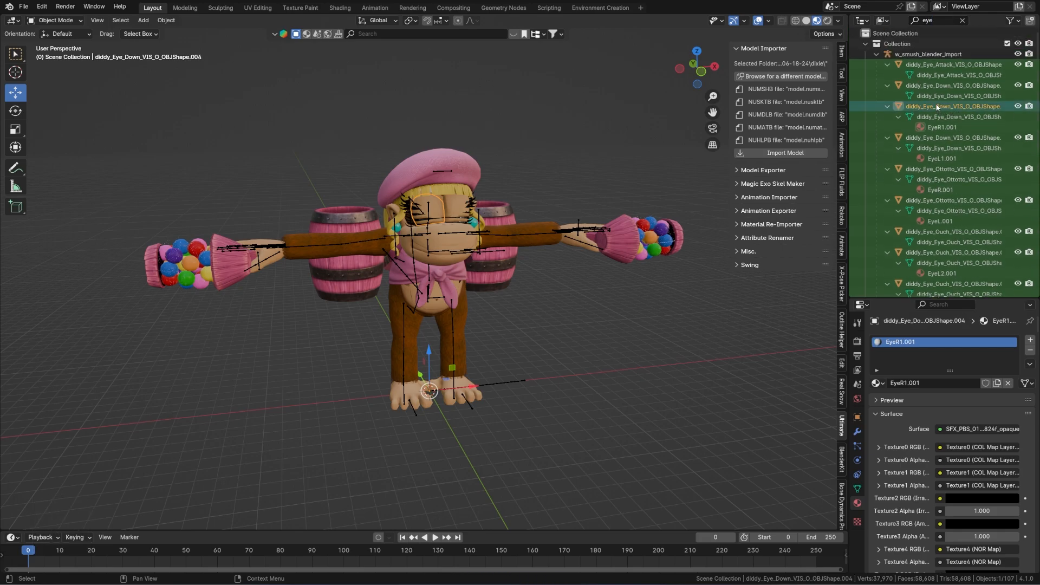
Step: Save the scene as untitled.blend in the "wifisafe tut" folder on the Desktop
key("ctrl+s")
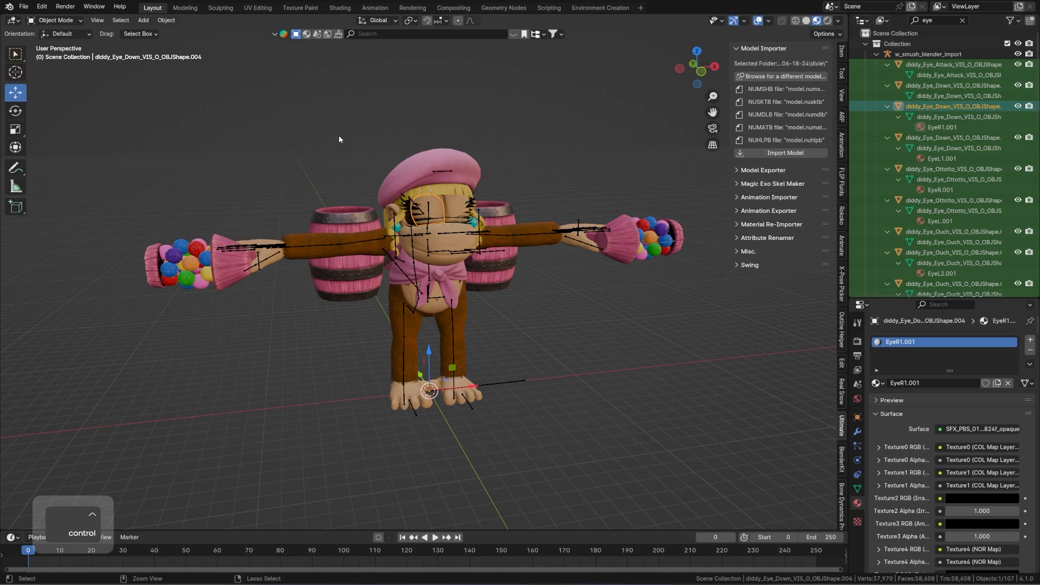
left_click(120, 301)
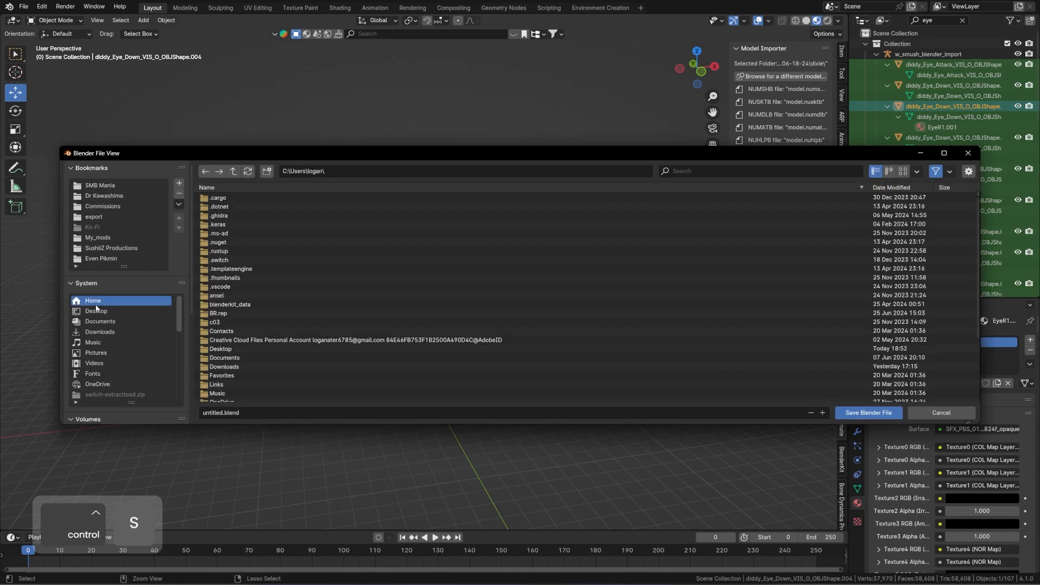
left_click(122, 307)
scroll(281, 328, "down", 8)
double_click(282, 397)
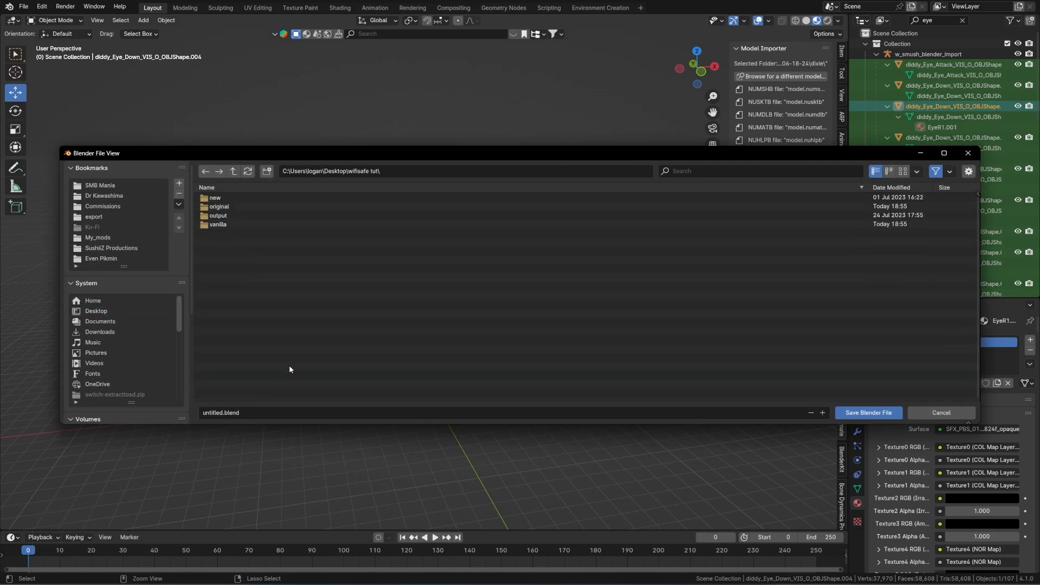
left_click(868, 413)
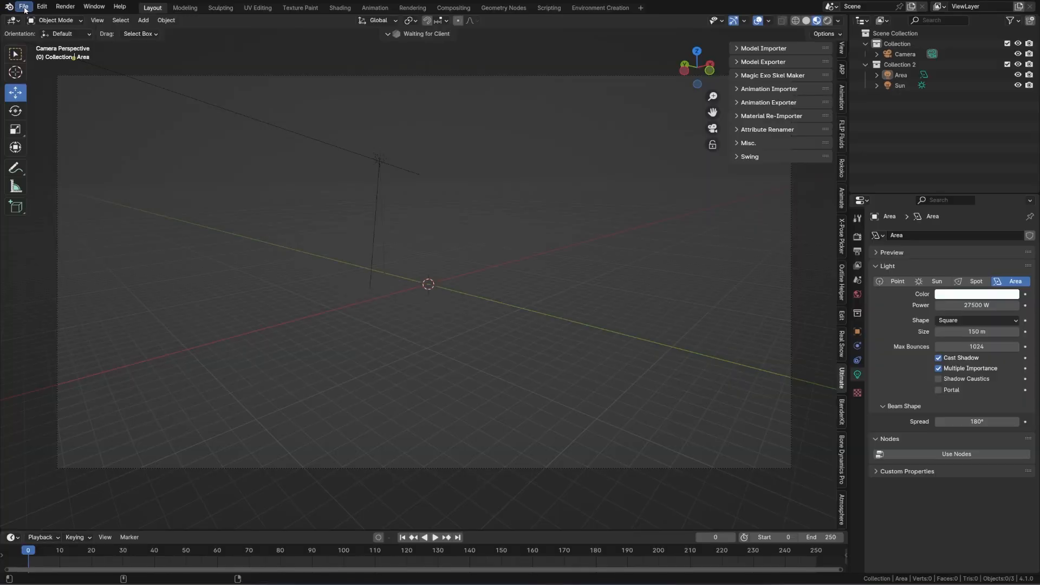
Step: Reopen the saved .blend file in the newly started session
left_click(24, 6)
mouse_move(54, 39)
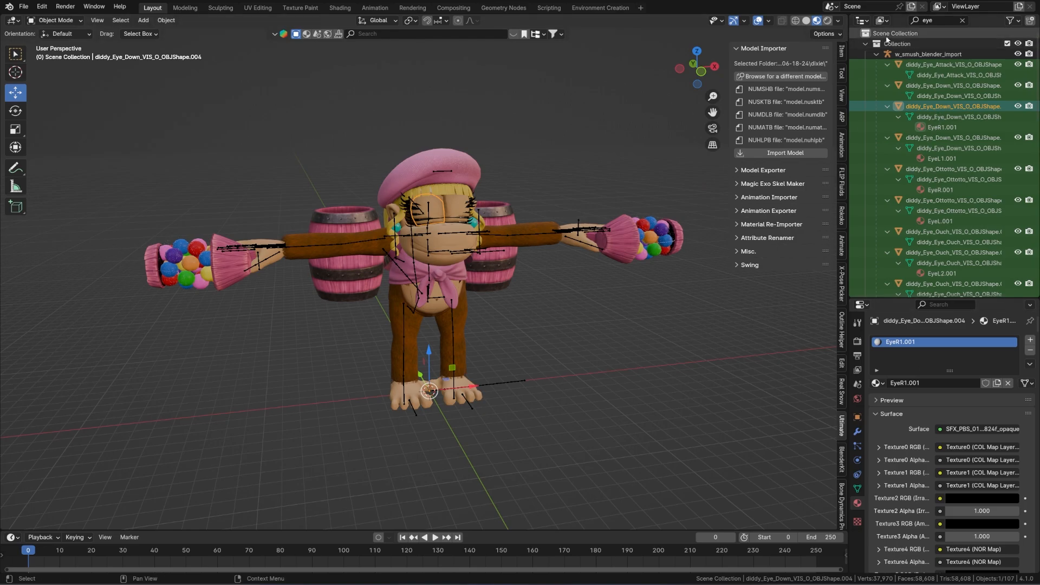
left_click(882, 20)
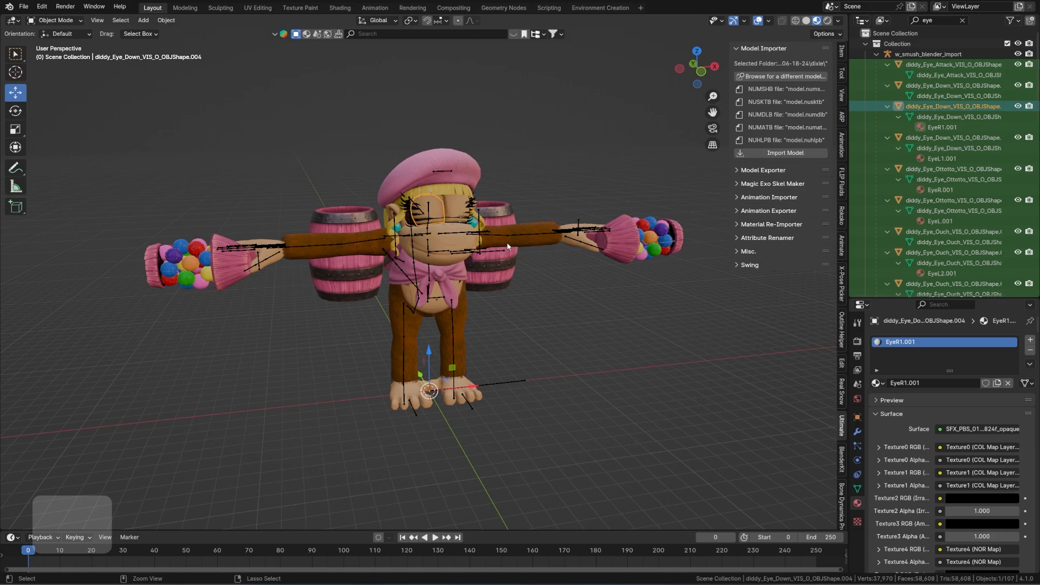
Step: Try to strip .001 from all material names with a case-sensitive find/replace batch rename and check the eye meshes' materials
key("ctrl+F2")
left_click(519, 258)
left_click(509, 269)
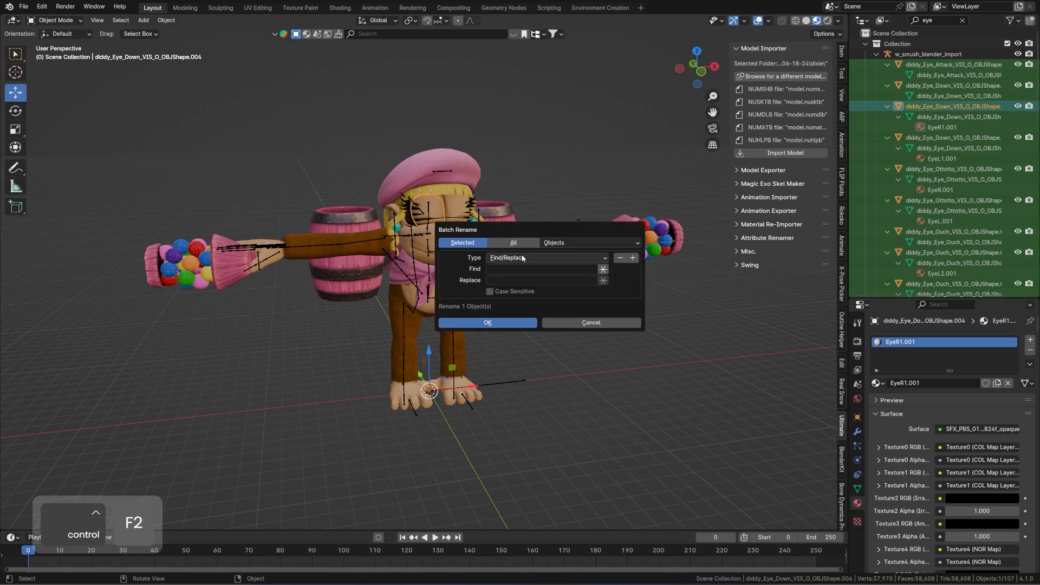
left_click(590, 243)
left_click(540, 275)
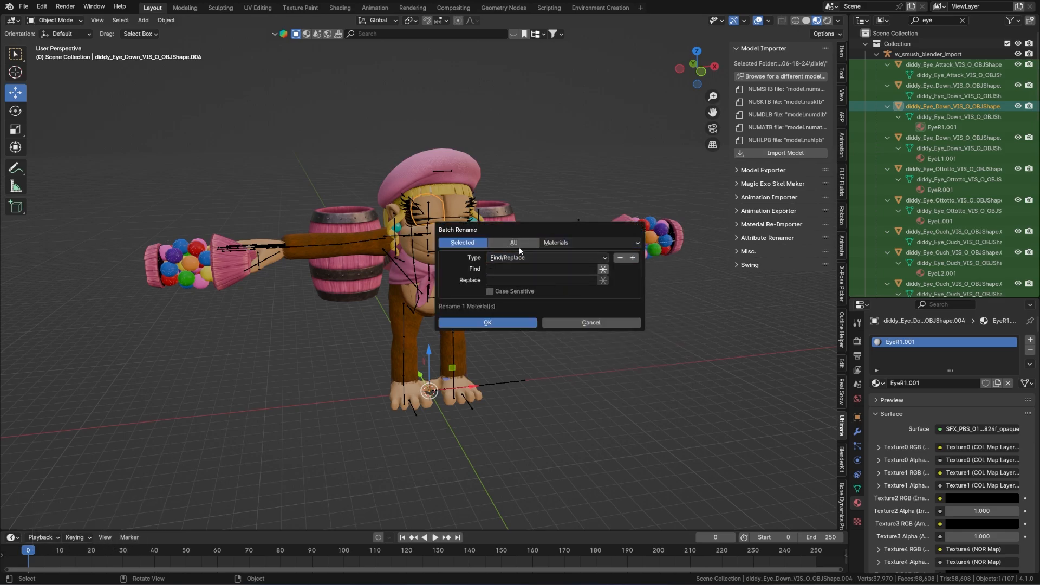
left_click(514, 242)
left_click(536, 268)
type(".001")
key("Tab")
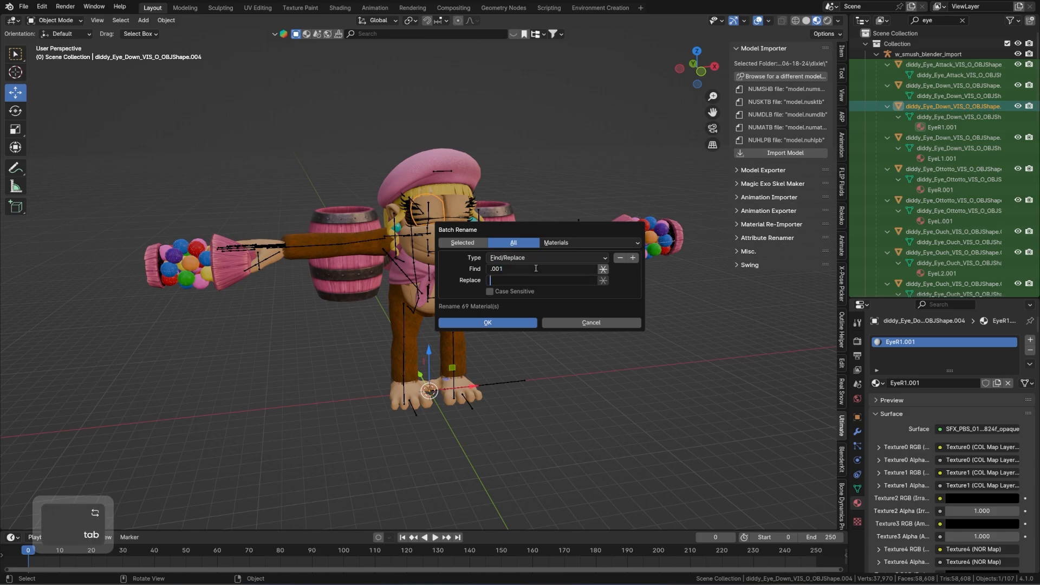
left_click(604, 271)
left_click(604, 270)
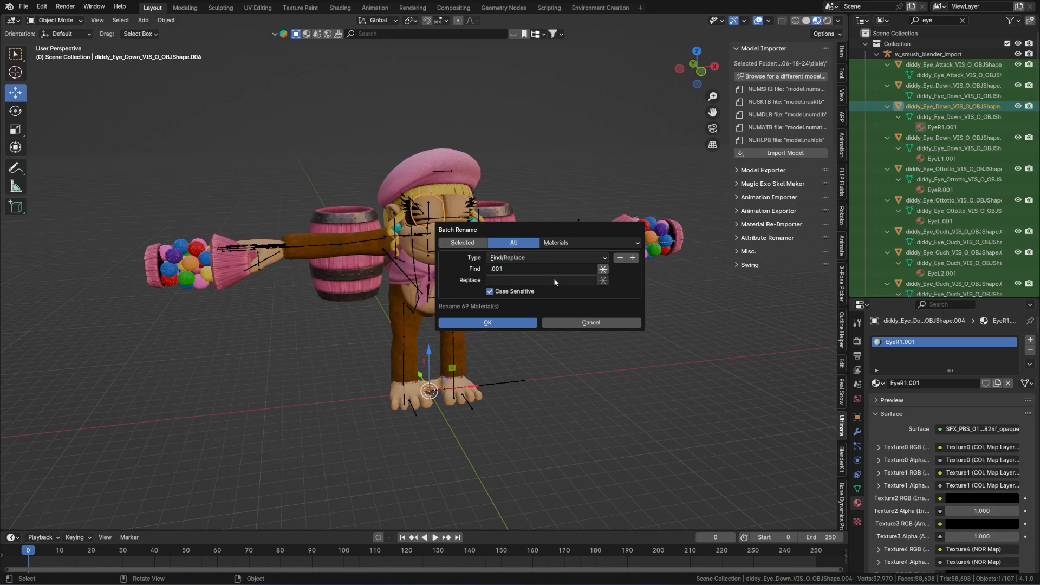
left_click(493, 324)
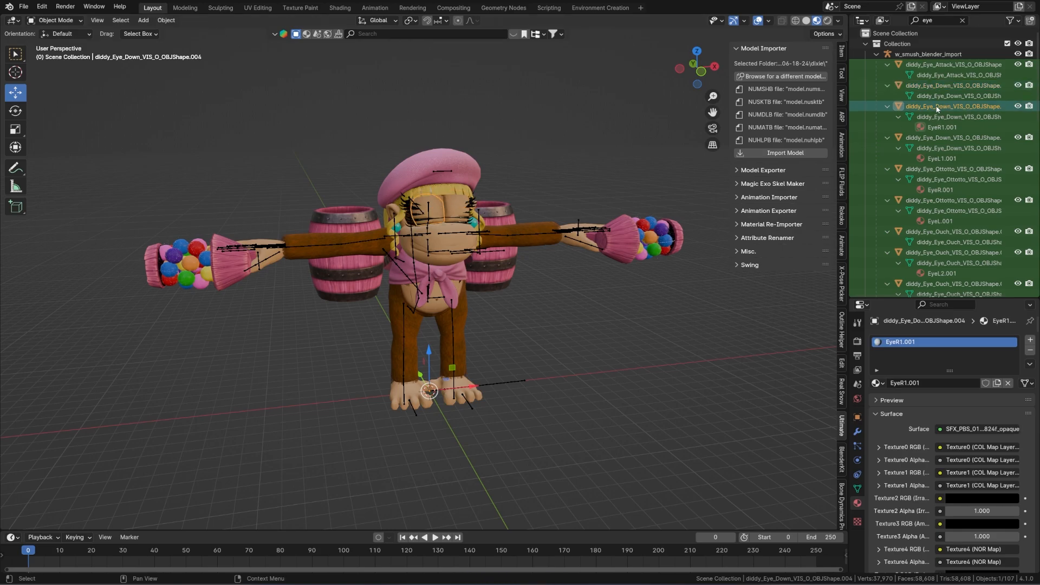
left_click(941, 65)
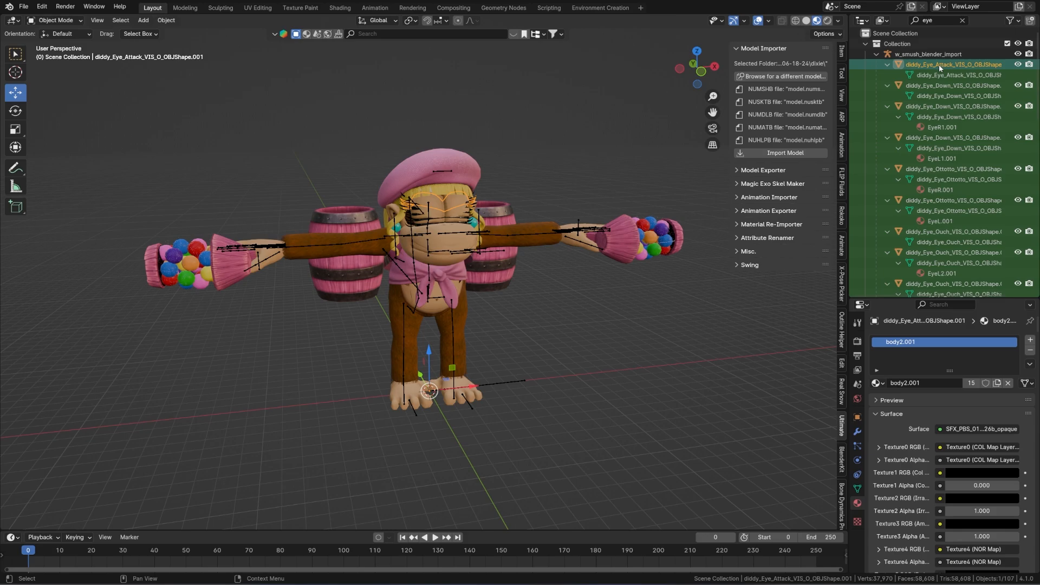
left_click(931, 140)
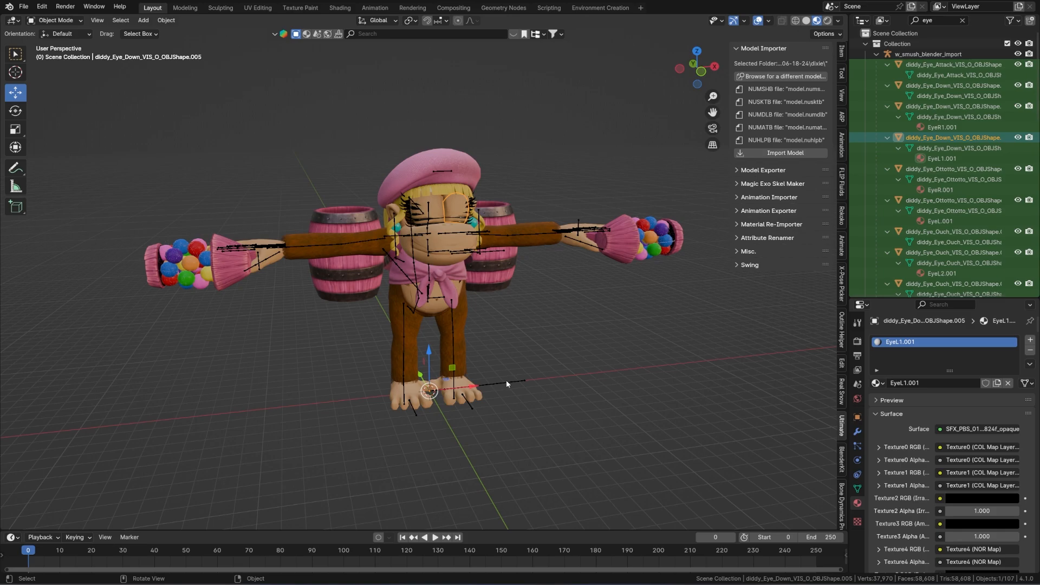
Step: Quit Blender without saving the changes and launch the older Blender 4.0.2 installation
key("ctrl+q")
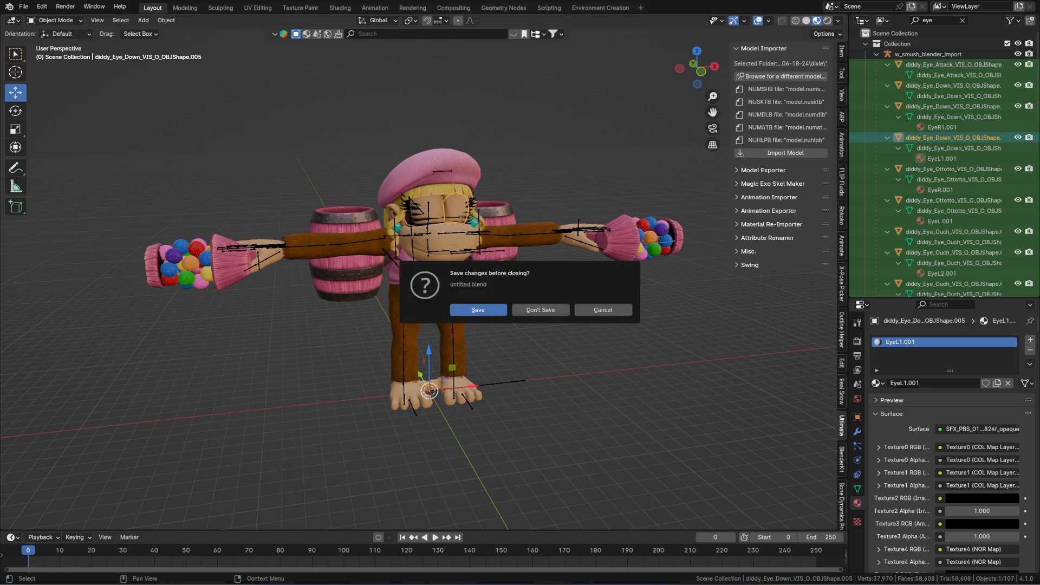
left_click(546, 307)
key("super")
left_click(553, 310)
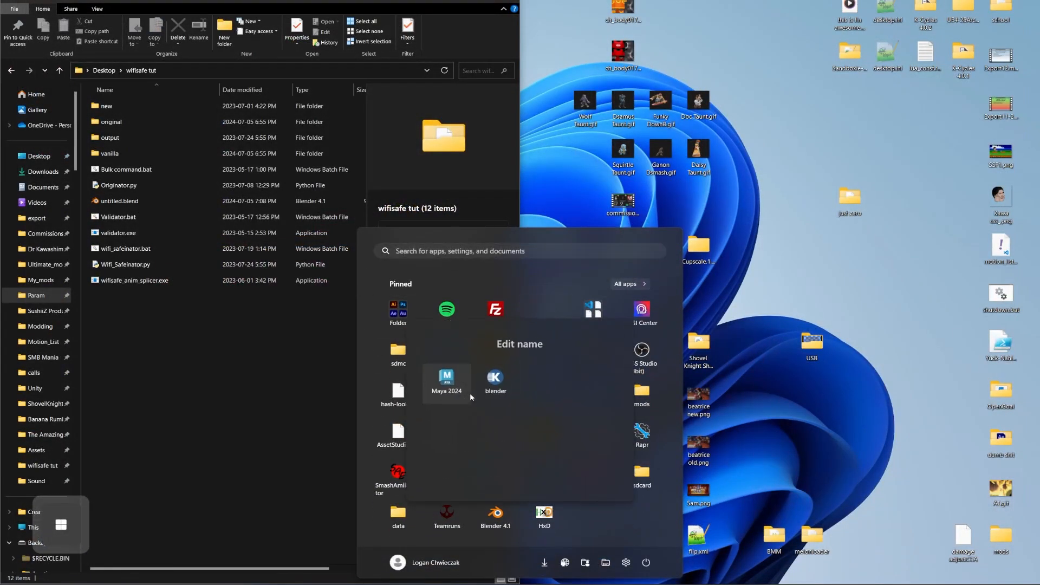
left_click(491, 385)
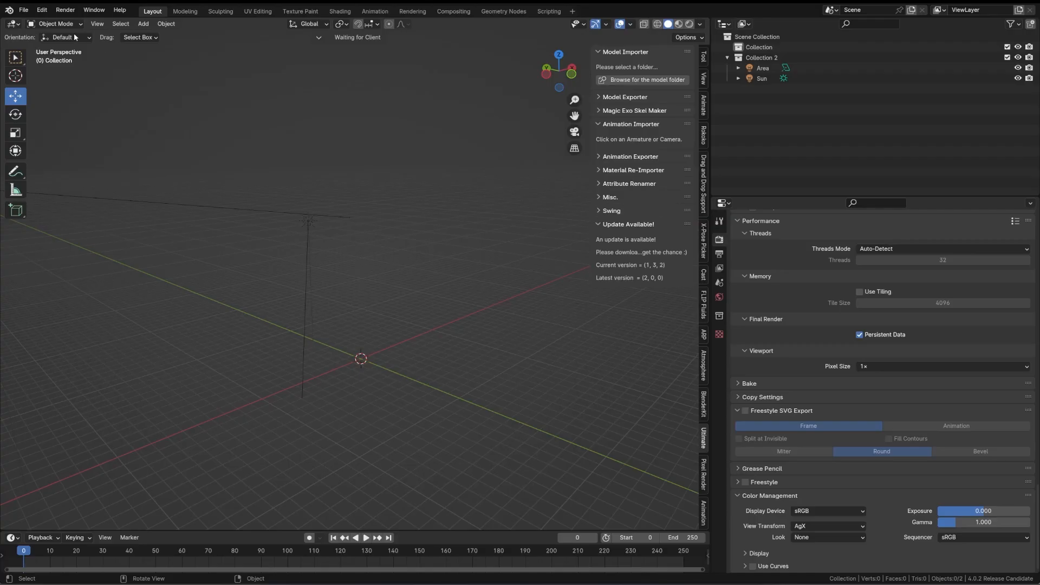
Step: Ignore the BlenderKit add-on update, try reopening the recent untitled.blend from the Desktop, and open the recent quit.blend
left_click(24, 10)
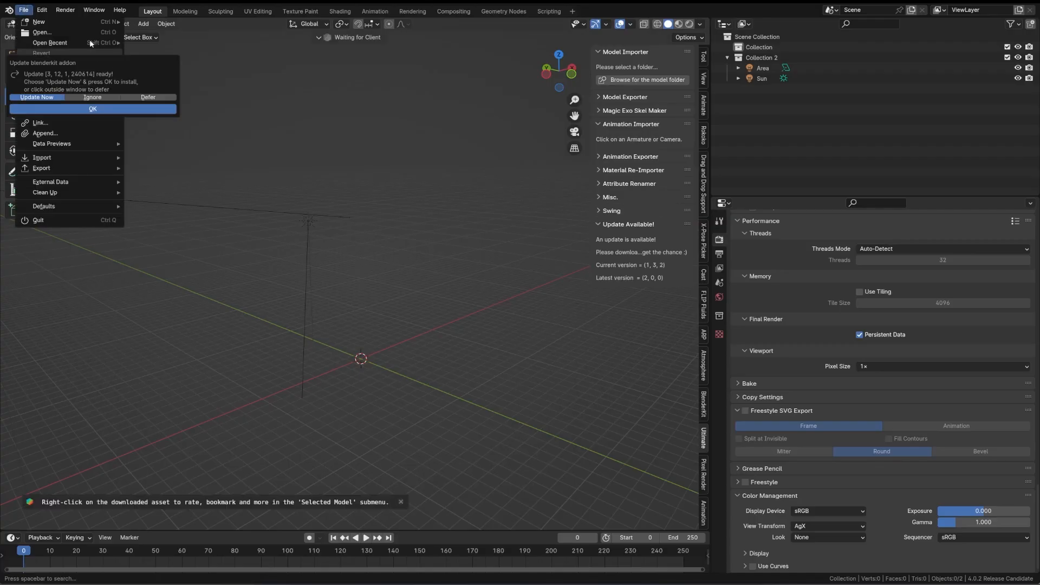
left_click(85, 97)
left_click(24, 10)
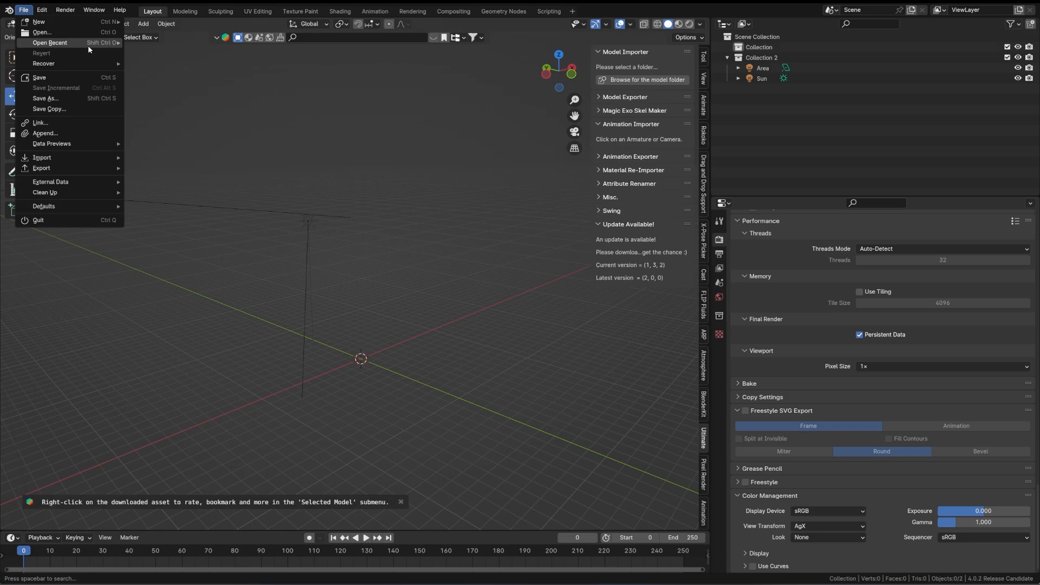
mouse_move(88, 43)
left_click(168, 44)
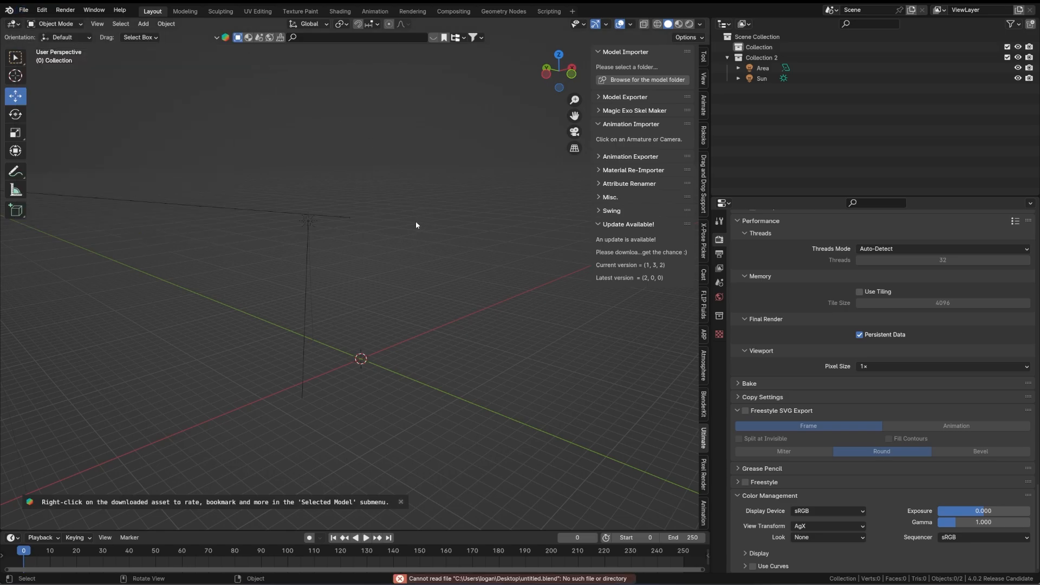
left_click(31, 12)
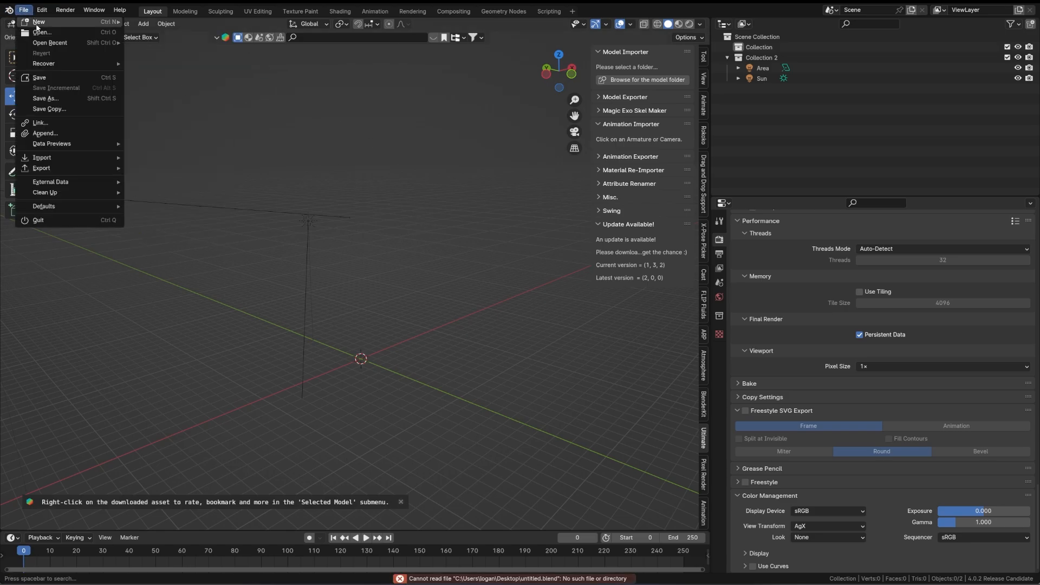
mouse_move(103, 43)
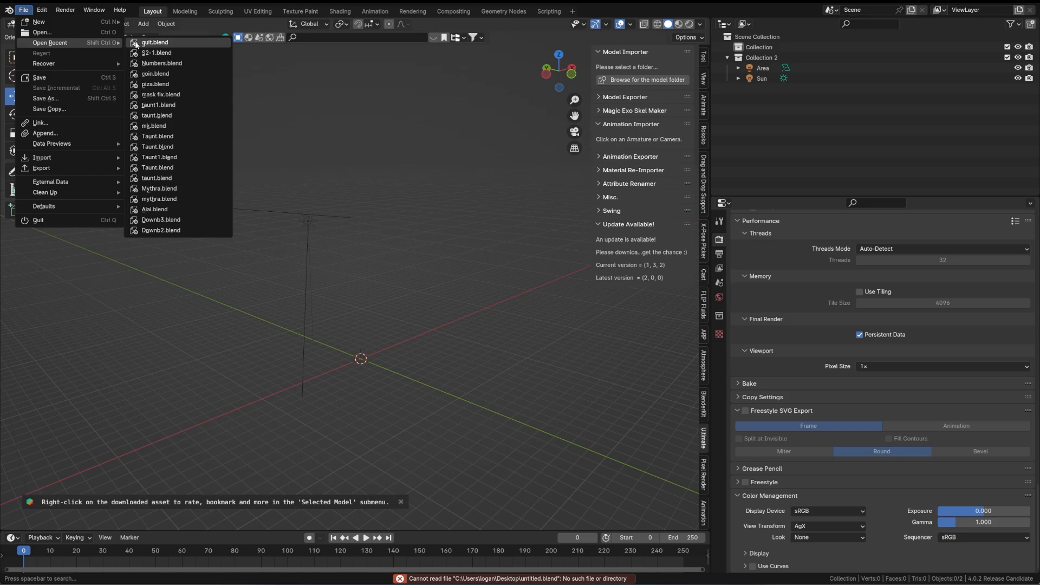
left_click(136, 44)
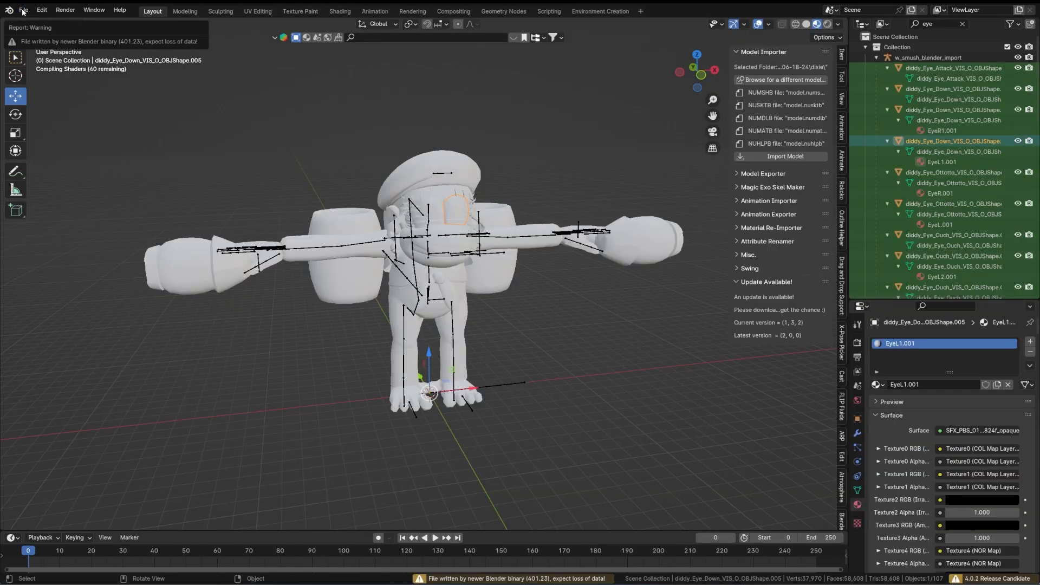
Step: Open untitled.blend from the "wifisafe tut" folder in the running Blender 4.0.2 session
left_click(403, 533)
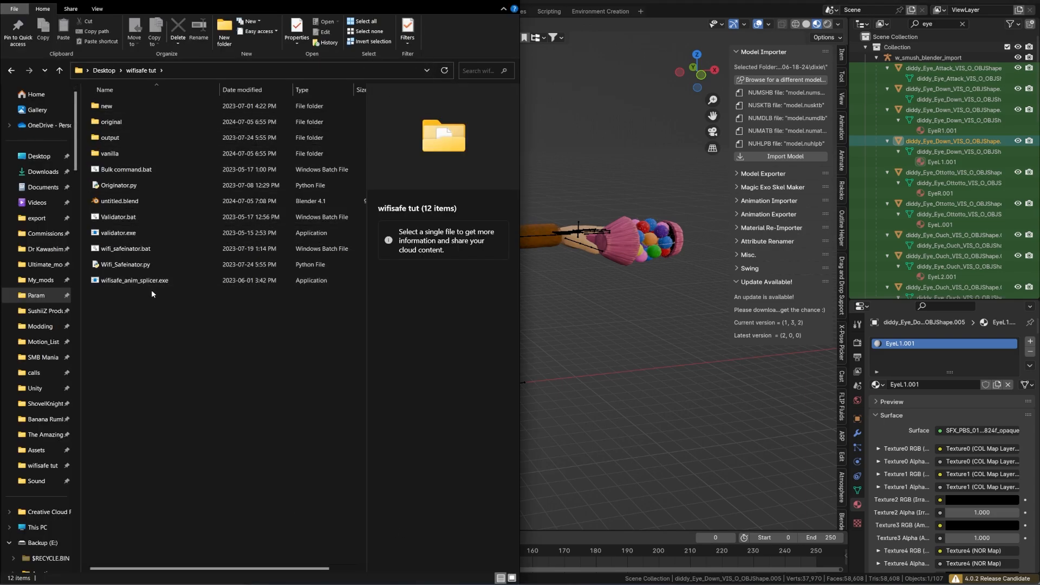
double_click(144, 201)
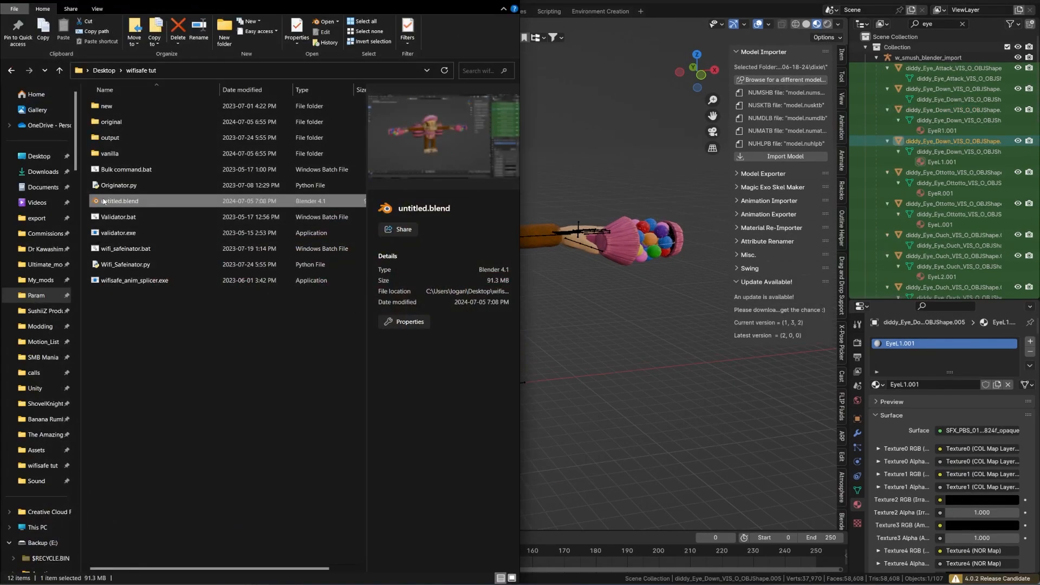
left_click_drag(103, 201, 579, 79)
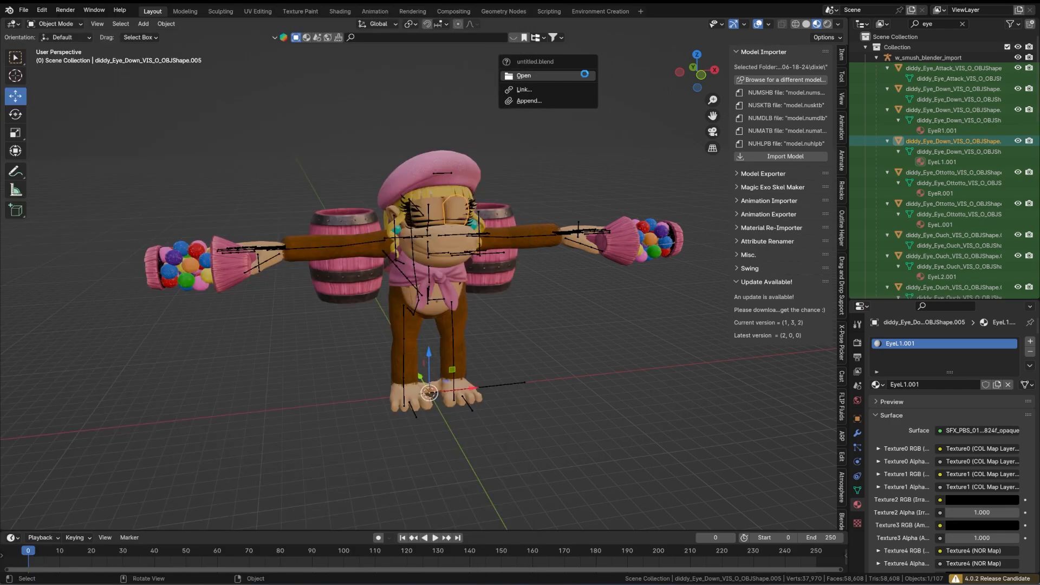
left_click(584, 76)
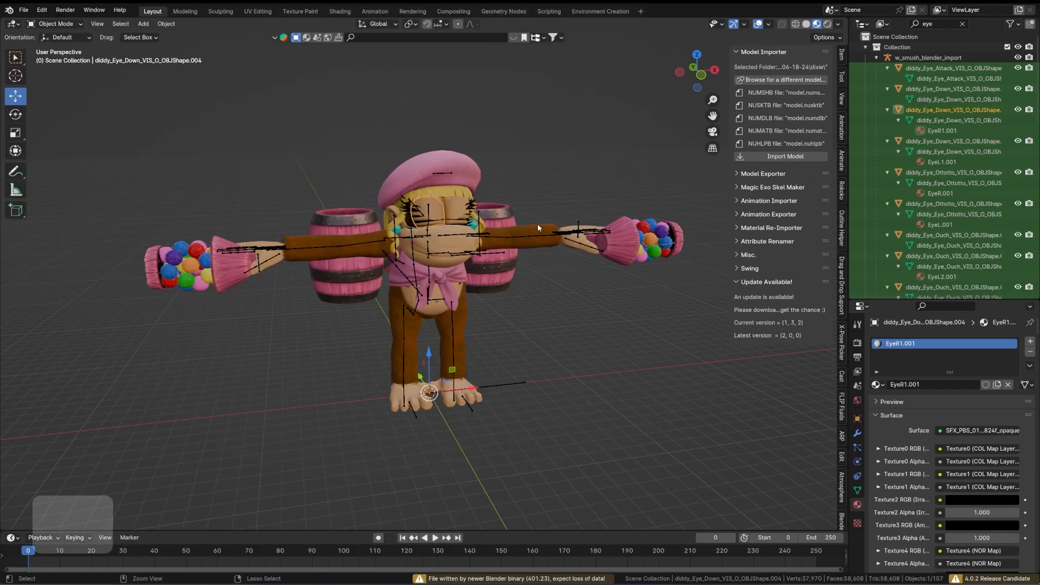
Step: Batch rename all materials with Find/Replace, finding .001 and leaving the replacement empty
key("ctrl+F2")
left_click(539, 257)
left_click(539, 269)
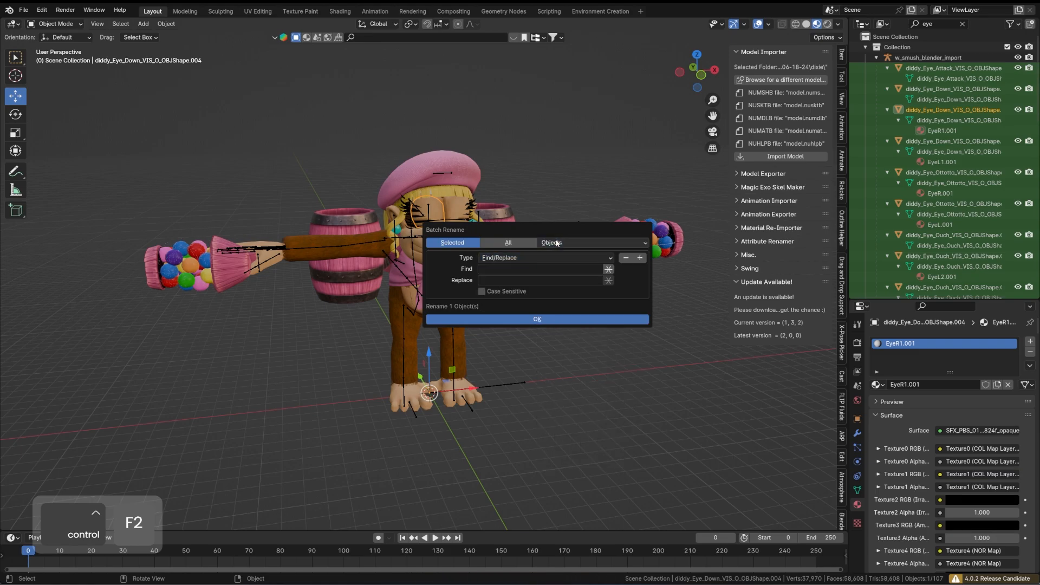
left_click(593, 242)
left_click(574, 306)
left_click(508, 243)
left_click(516, 259)
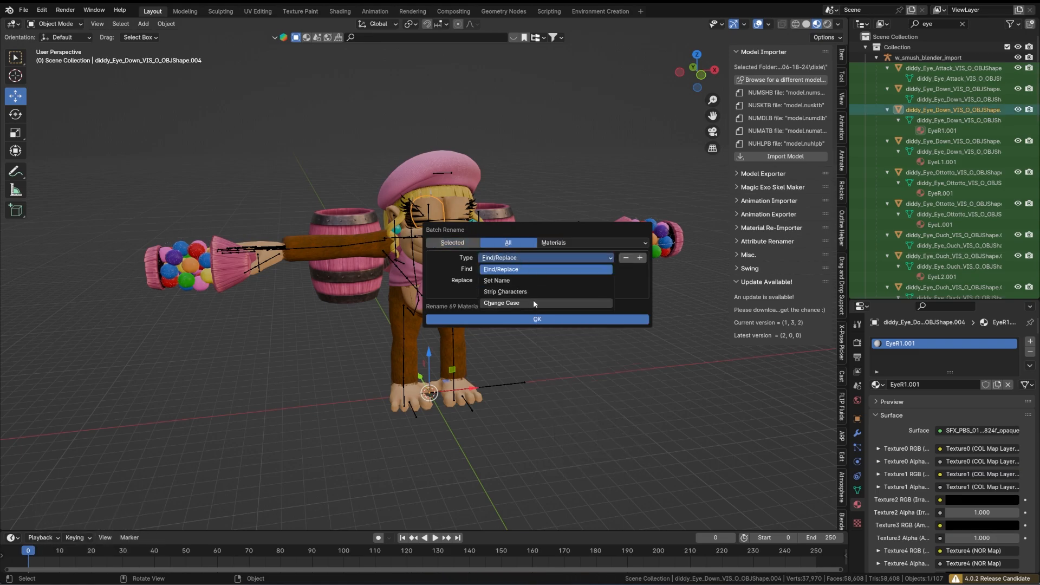
left_click(493, 268)
left_click(519, 269)
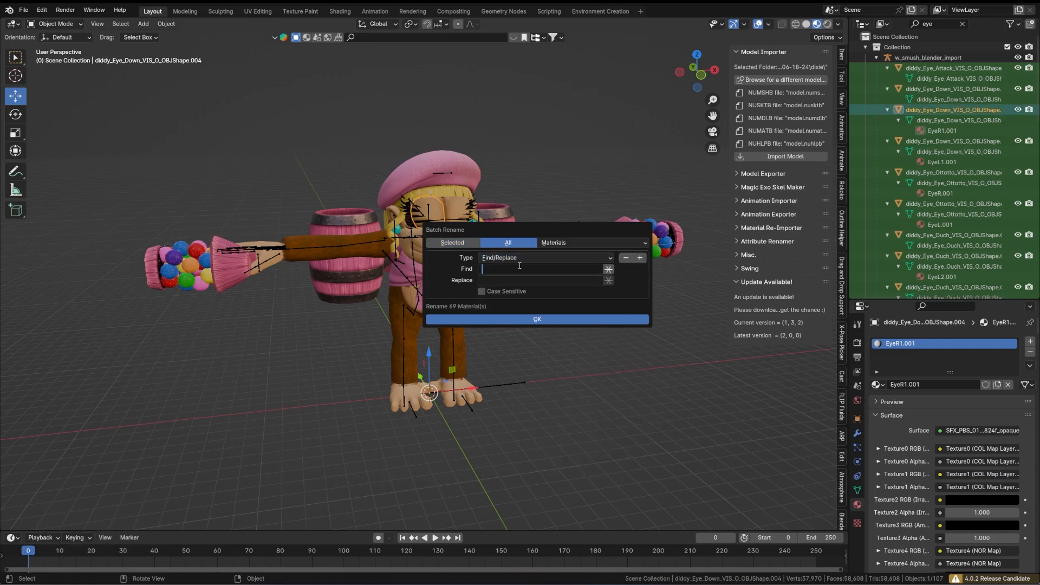
type(".001")
key("Tab")
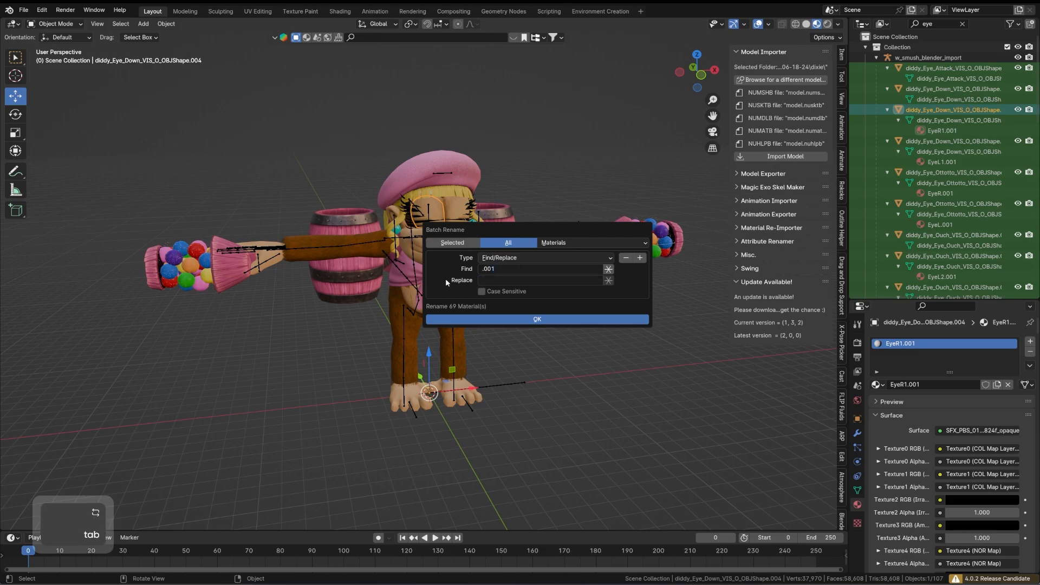
key("Return")
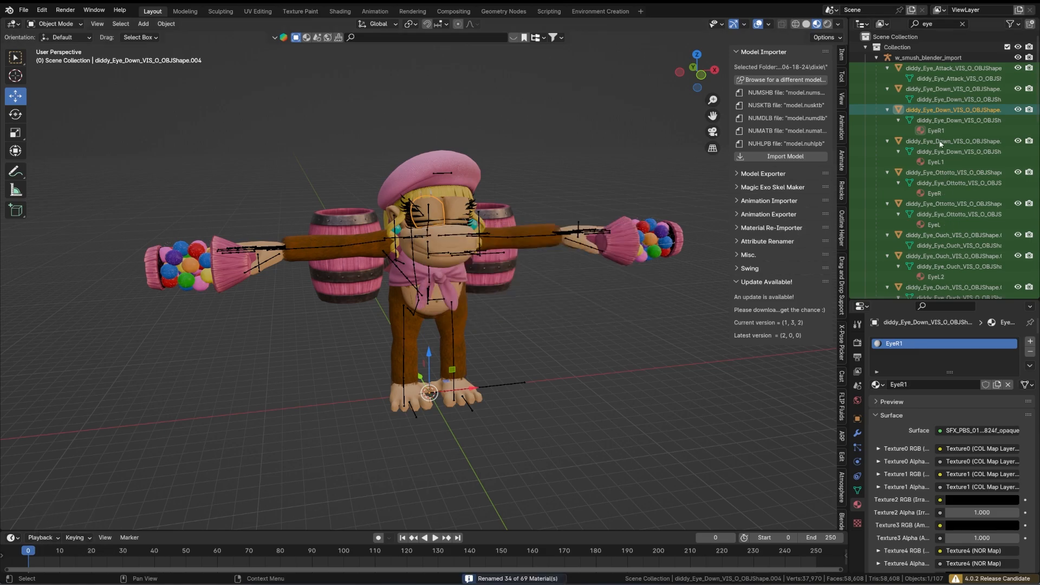
Step: Compare the material names on the diddy_Eye, diddy_face_Bigeye and w_diddy_Eye meshes in the outliner
left_click(944, 90)
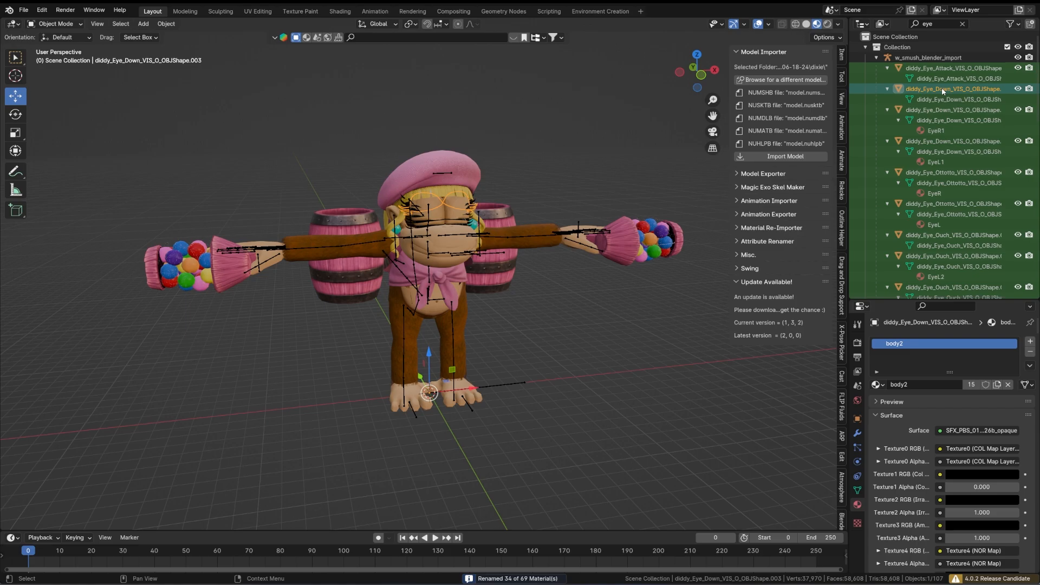
left_click(945, 69)
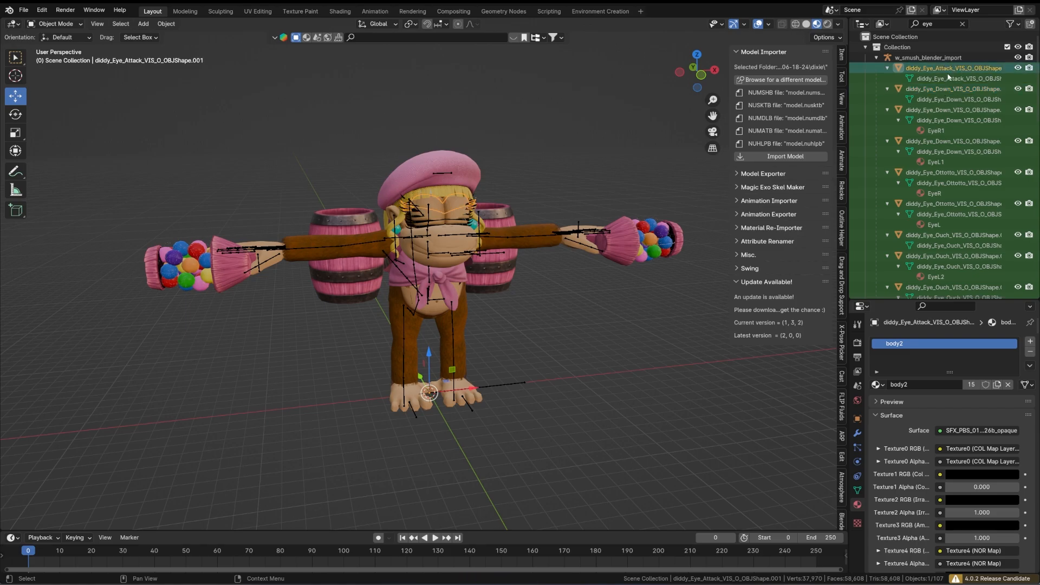
left_click(936, 88)
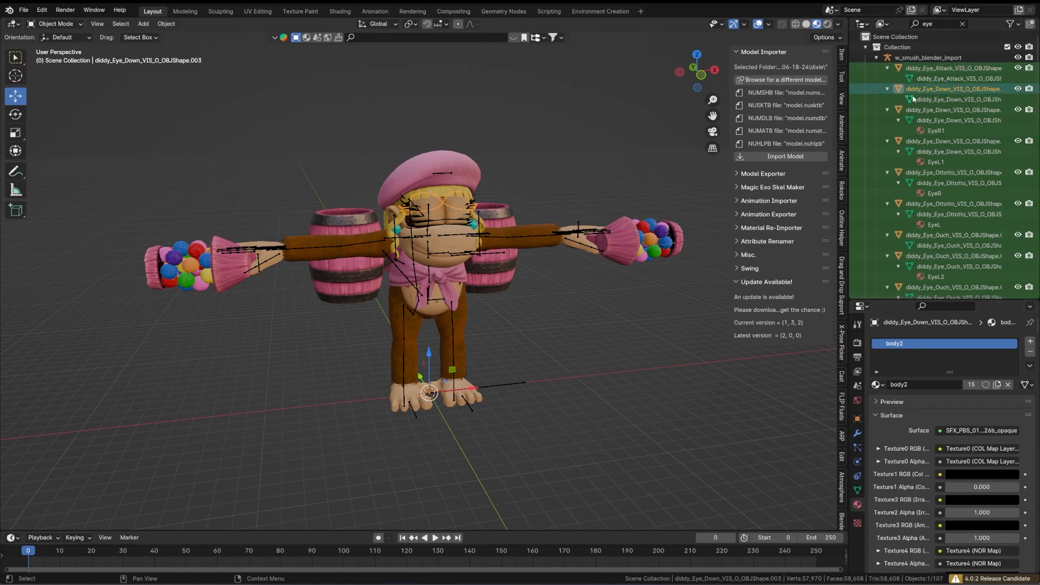
left_click(954, 110)
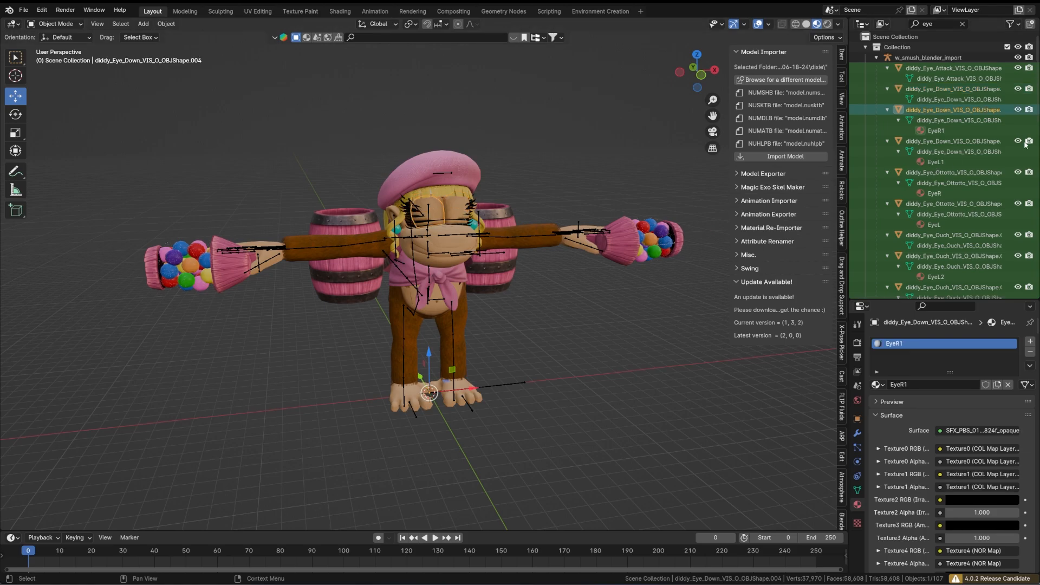
scroll(954, 155, "down", 5)
scroll(942, 169, "down", 5)
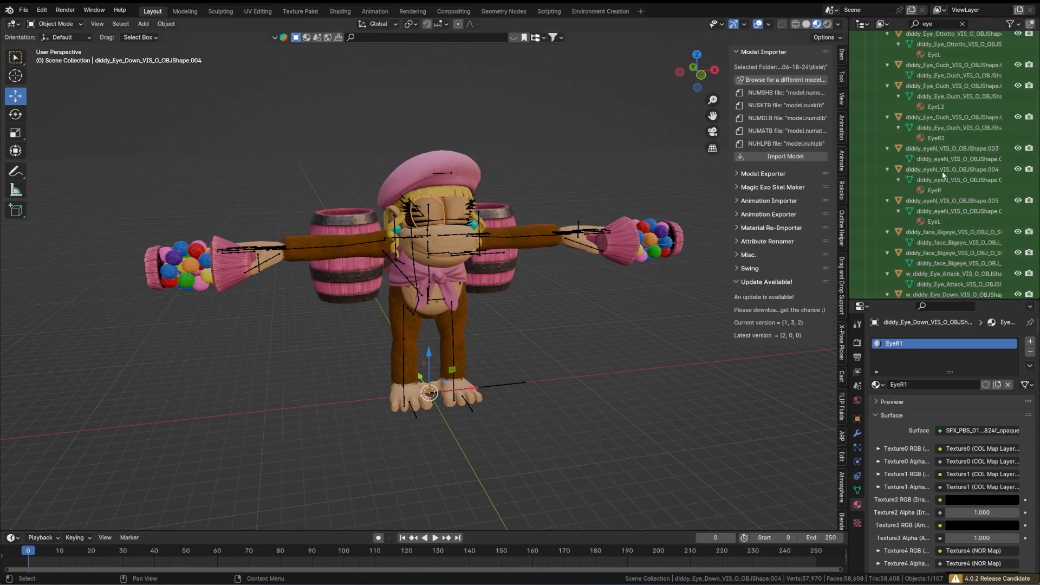
scroll(943, 174, "down", 6)
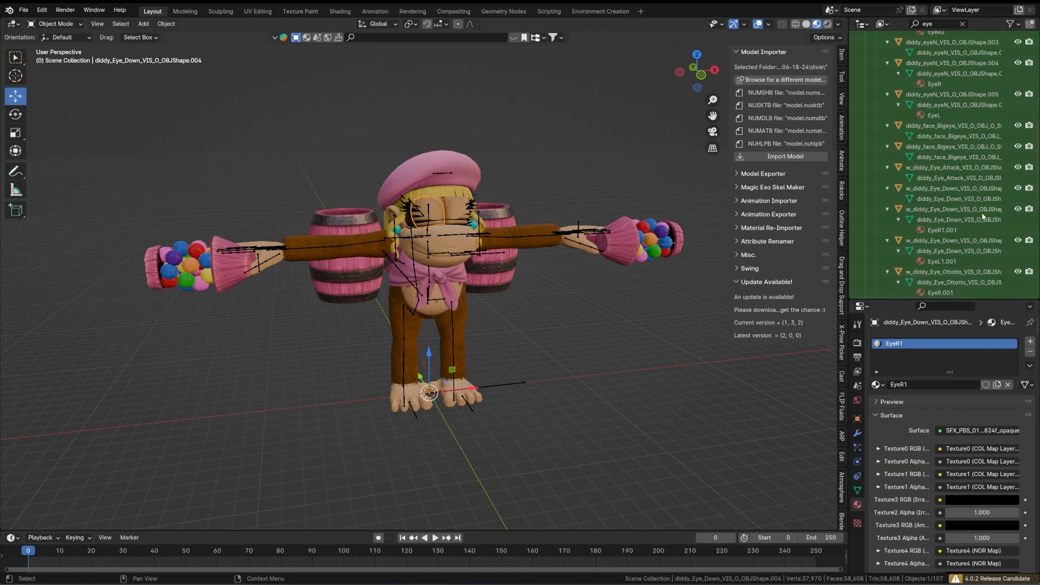
left_click(933, 189)
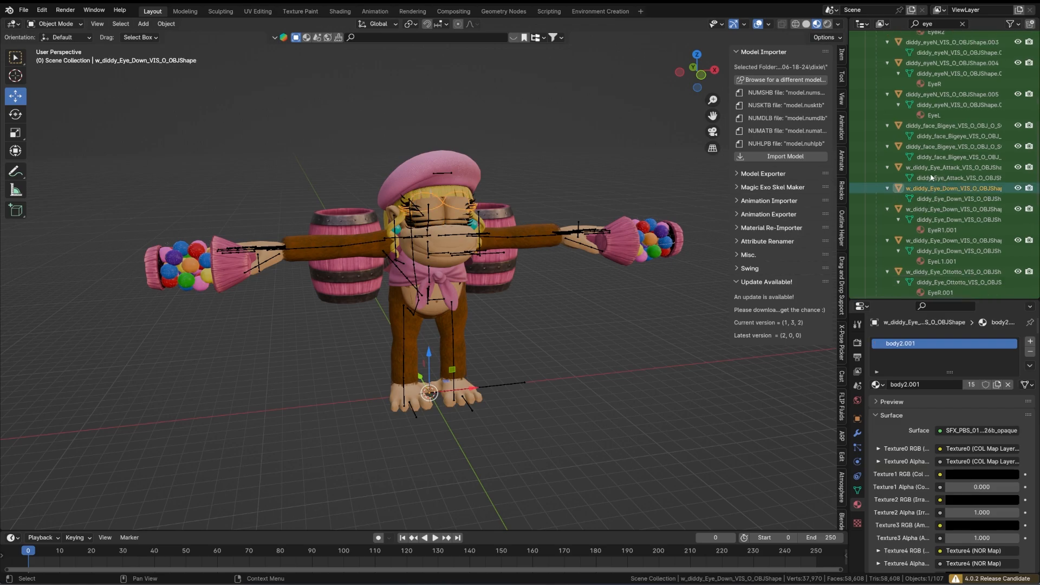
left_click(933, 168)
left_click(933, 146)
left_click(933, 128)
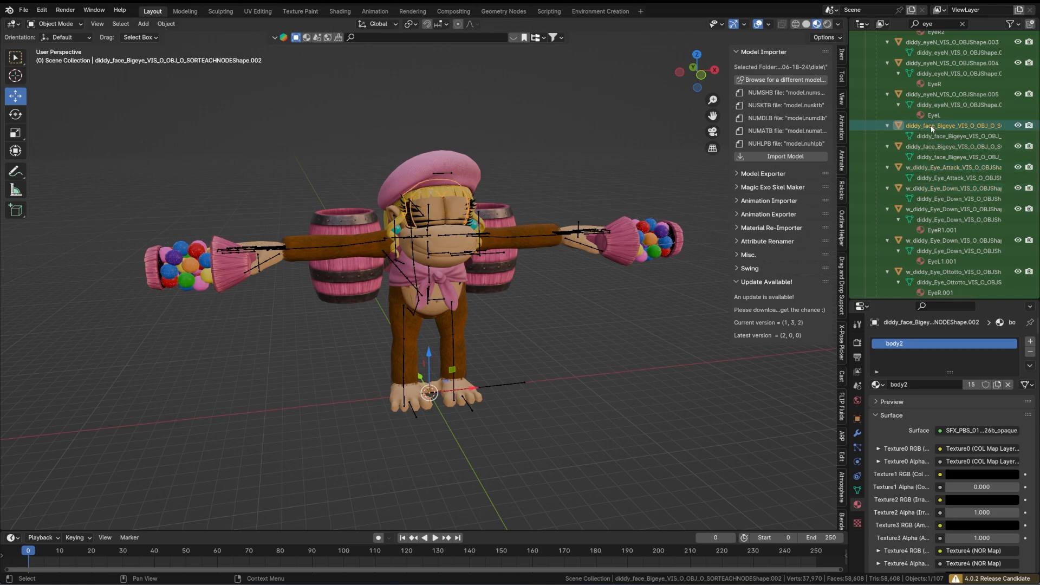
Step: Clear the outliner filter and filter the objects by "eye" again
left_click(962, 24)
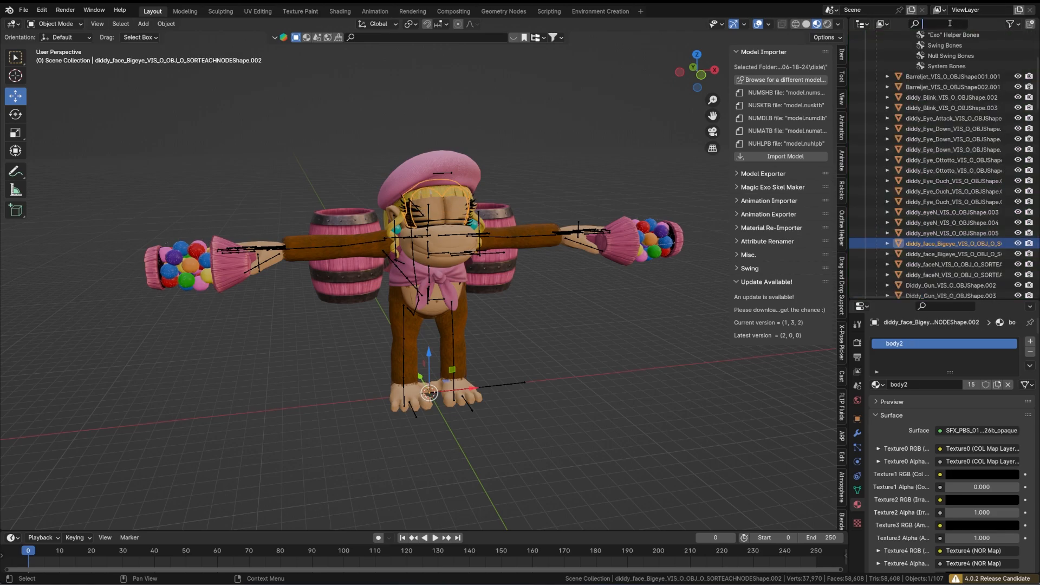
left_click(949, 23)
type("eye")
key("Return")
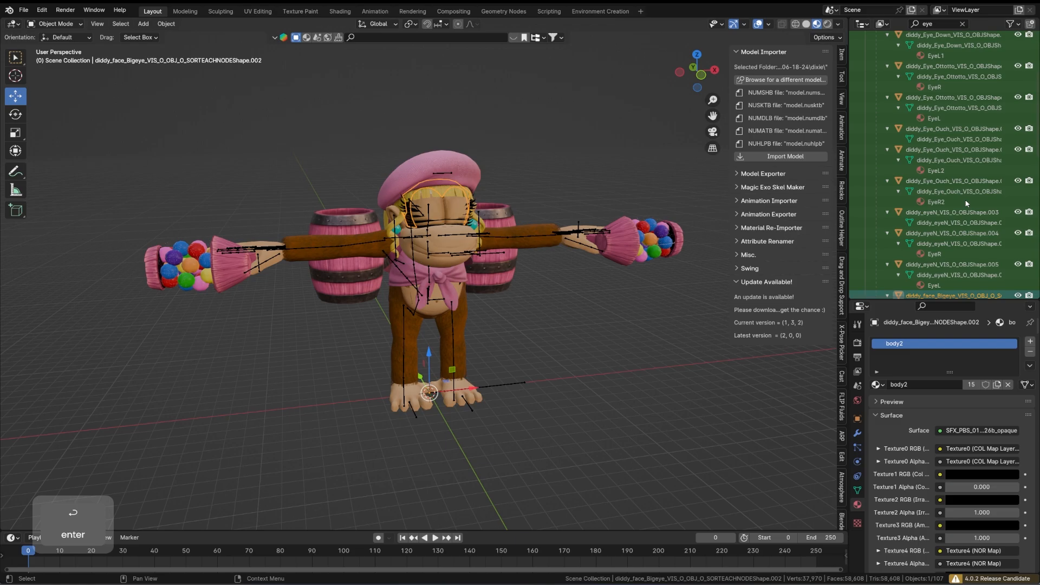
Step: Examine the materials assigned to the diddy_Eye meshes and to the w_diddy_Eye_Attack and w_diddy_Eye_Down meshes in the outliner
scroll(968, 203, "up", 2)
left_click(1017, 25)
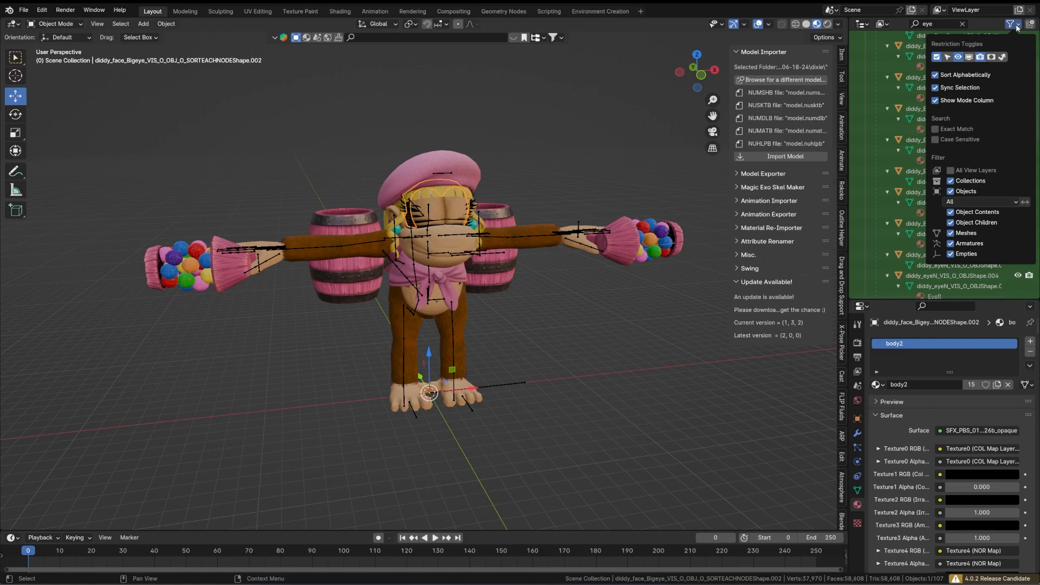
left_click(1017, 27)
scroll(977, 212, "up", 3)
scroll(985, 221, "down", 1)
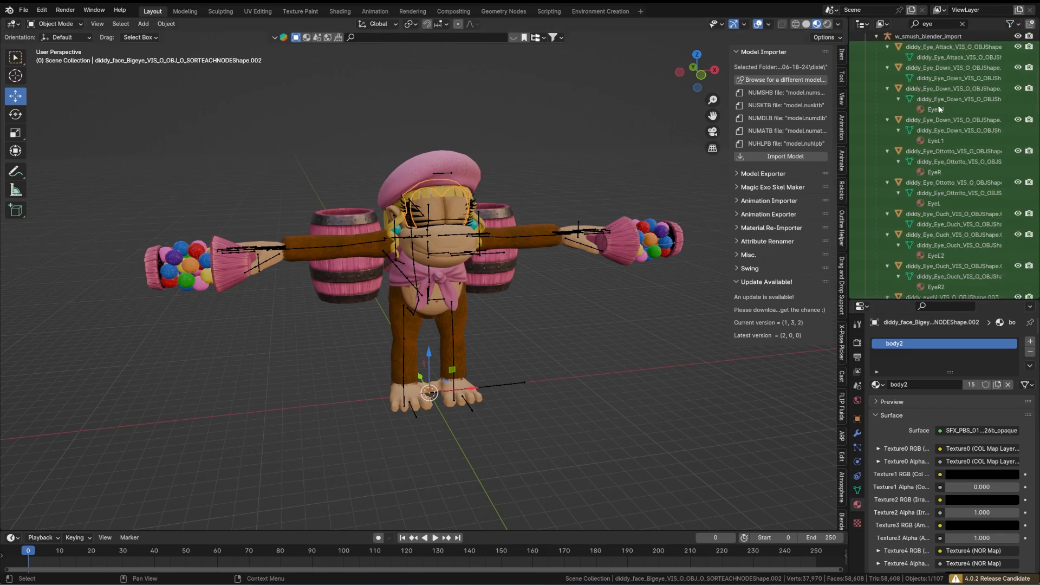
scroll(939, 109, "down", 8)
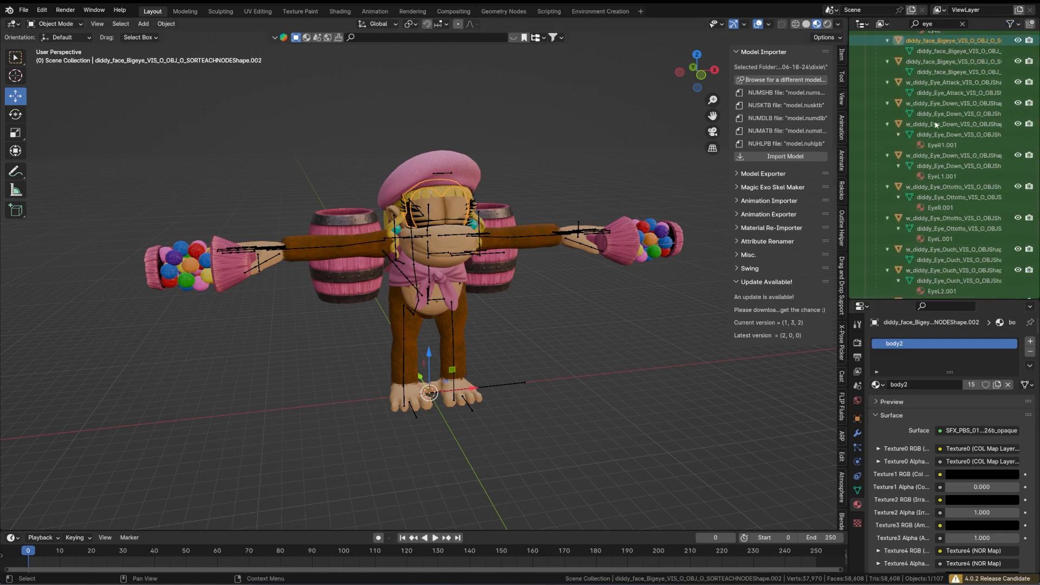
scroll(936, 125, "up", 2)
left_click(935, 124)
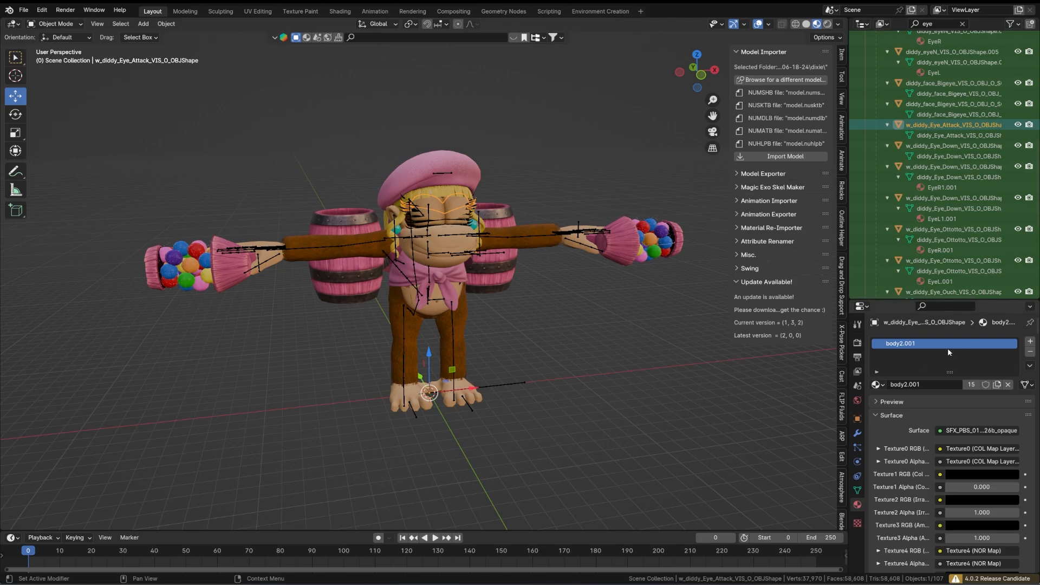
left_click(878, 384)
left_click(943, 169)
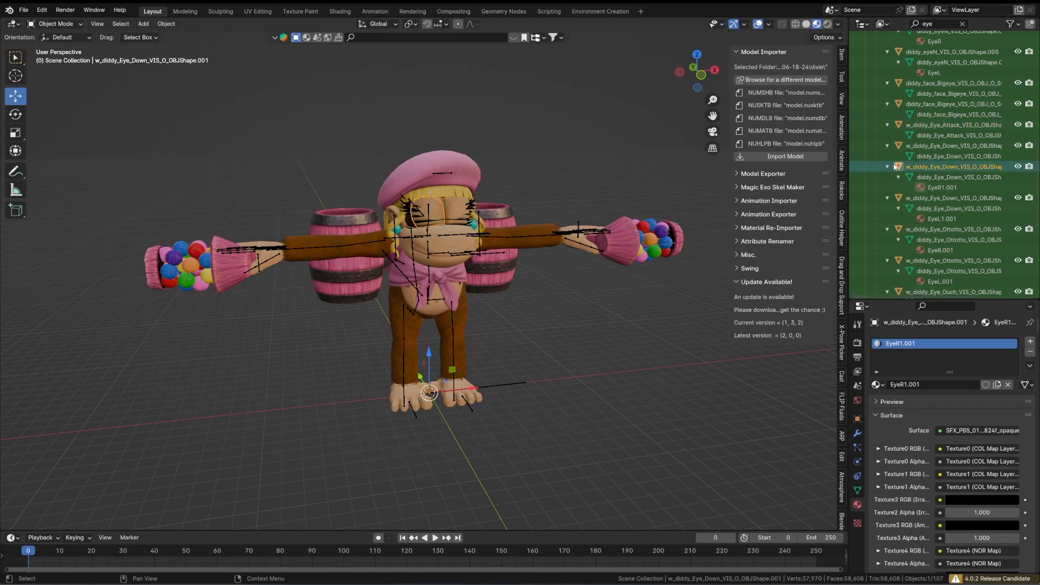
scroll(940, 172, "down", 1)
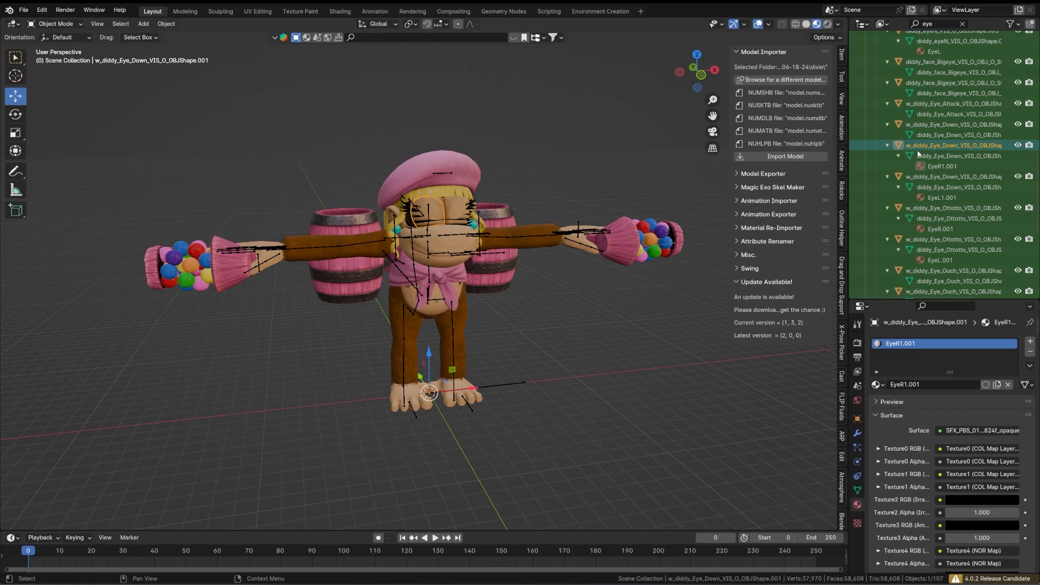
left_click(947, 126)
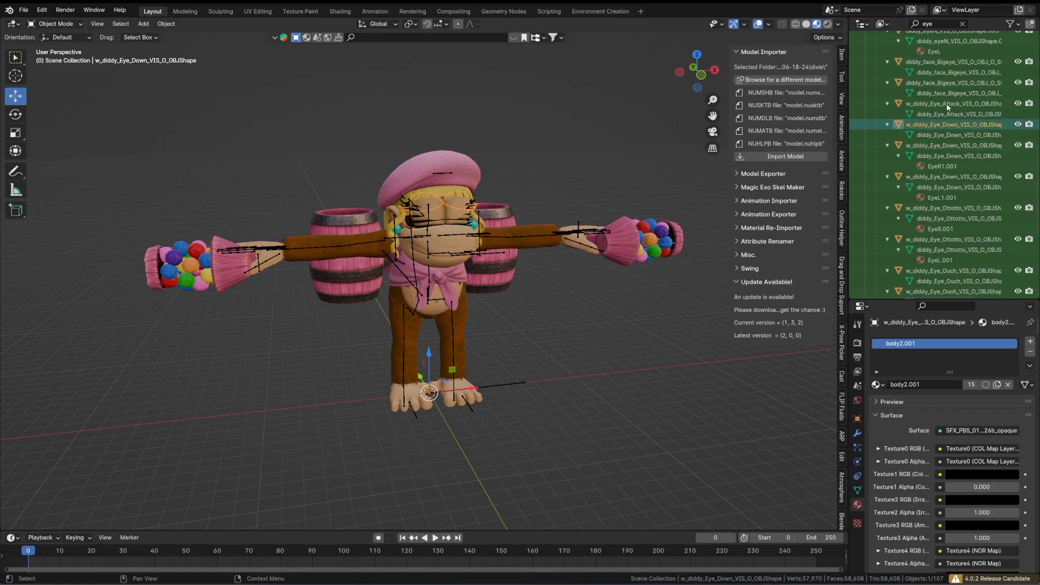
left_click(947, 104)
left_click(950, 126)
Step: Assign the existing EyeR material to the w_diddy_Eye_Down meshes ending in .001 and .002
left_click(948, 145)
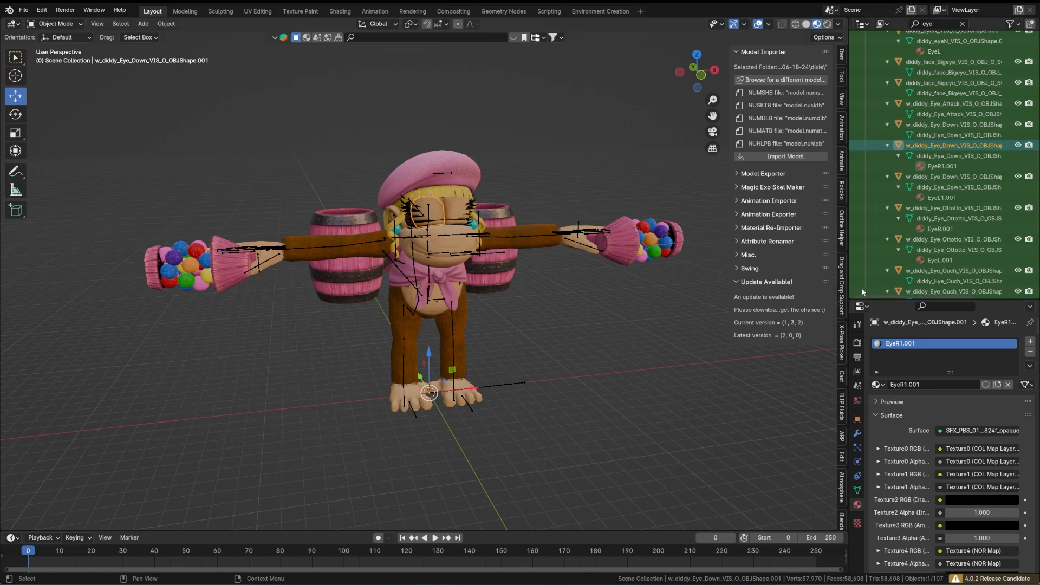
left_click(877, 385)
type("eyer")
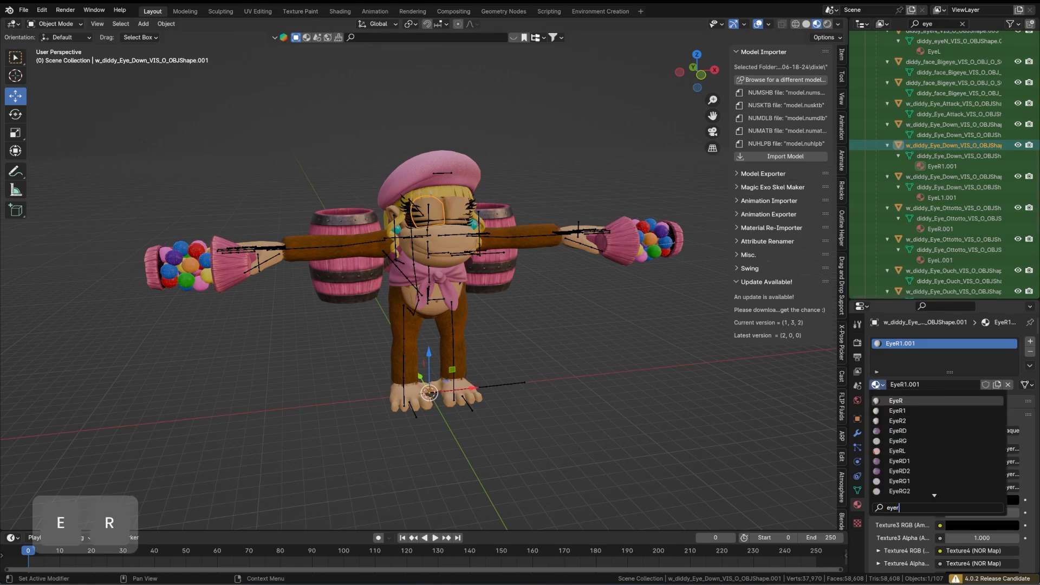
key("Return")
left_click(936, 179)
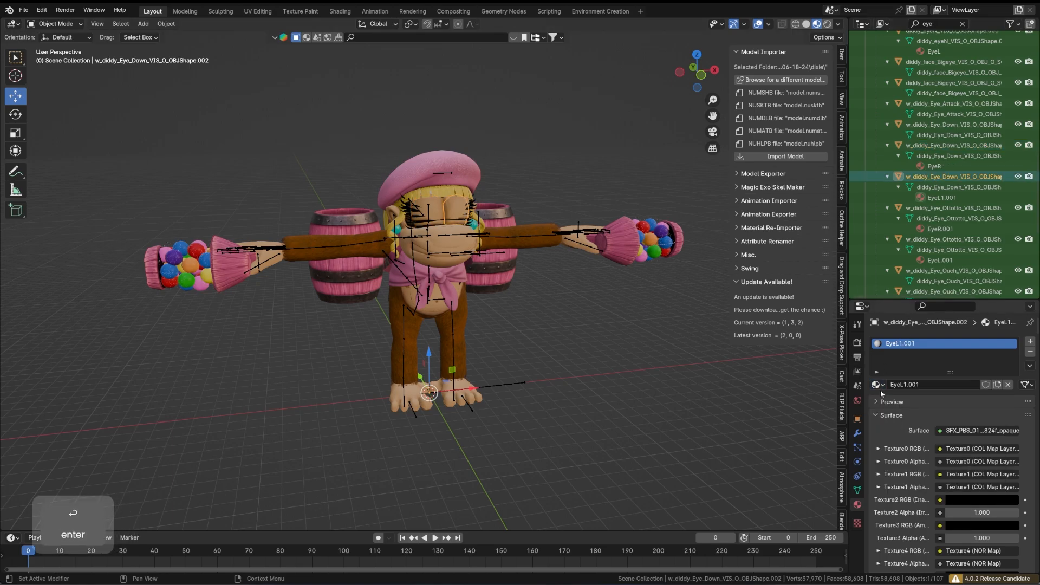
left_click(877, 385)
type("eyer")
left_click(895, 399)
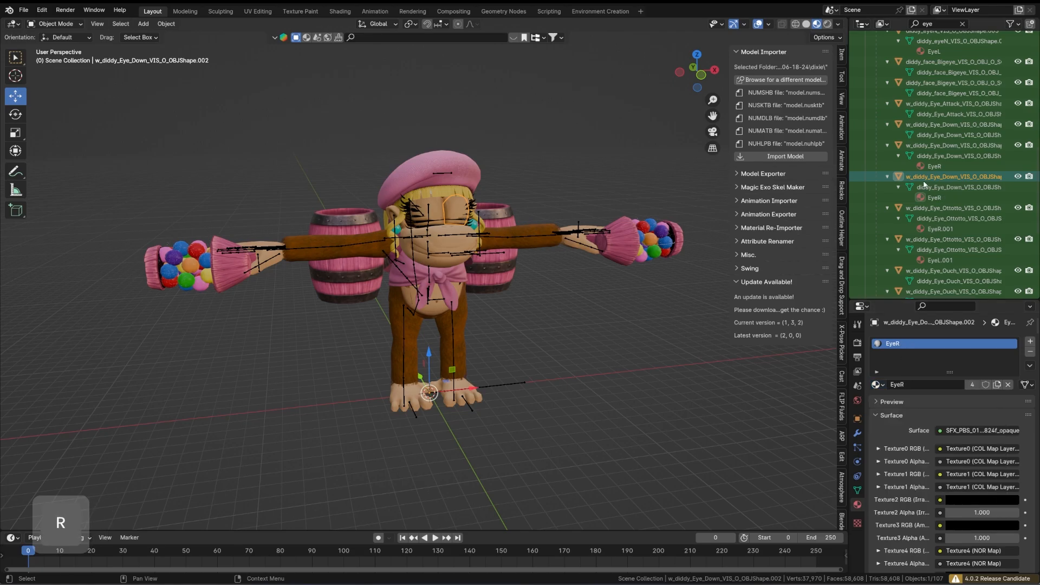
Step: Assign the EyeR material to the w_diddy_Eye_Ottotto mesh without a suffix and EyeL to its .001 counterpart
scroll(932, 162, "down", 2)
left_click(934, 165)
left_click(876, 384)
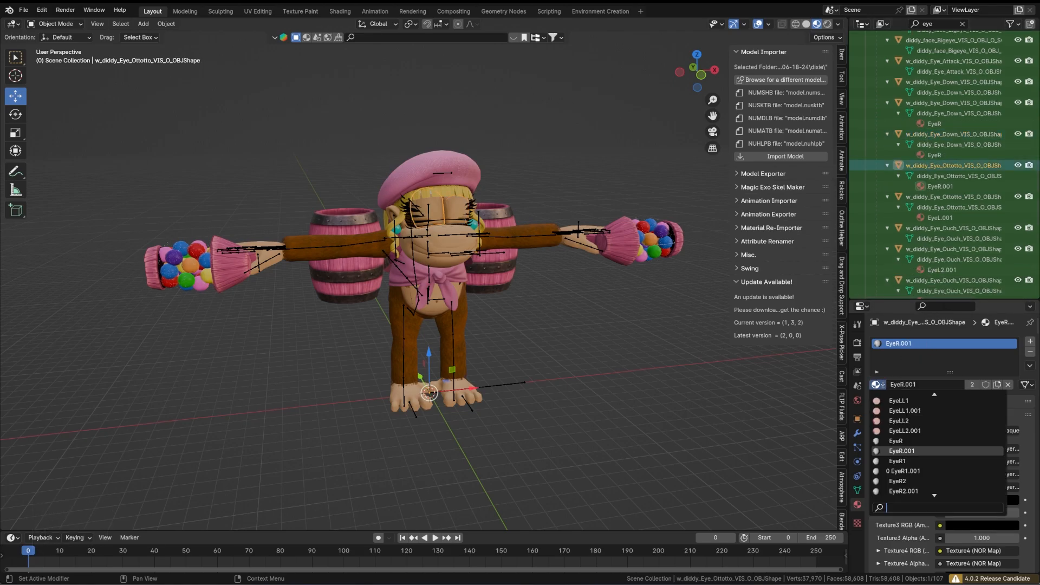
type("eyet")
left_click(935, 411)
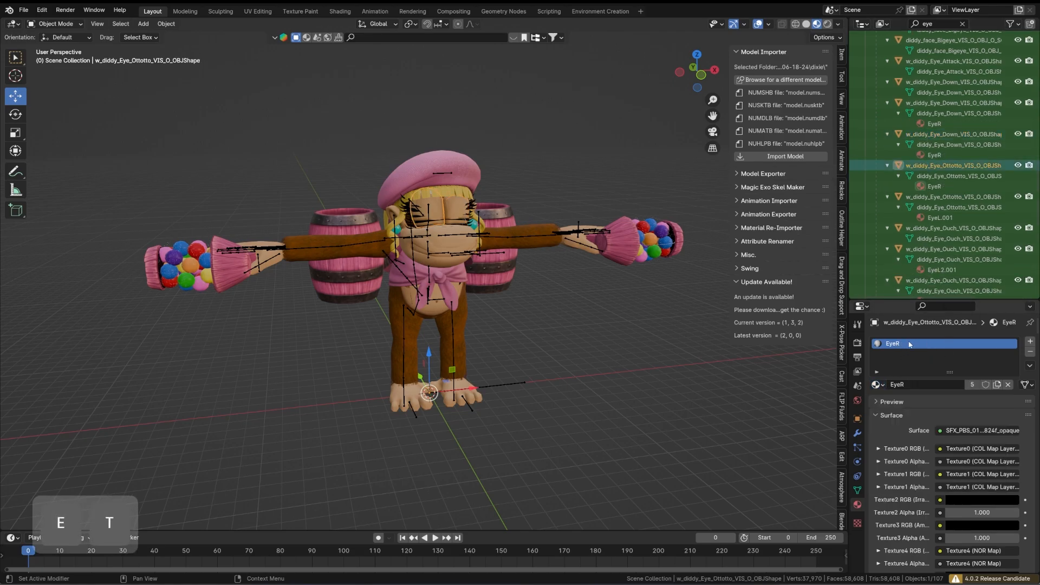
left_click(951, 196)
left_click(883, 385)
type("eye")
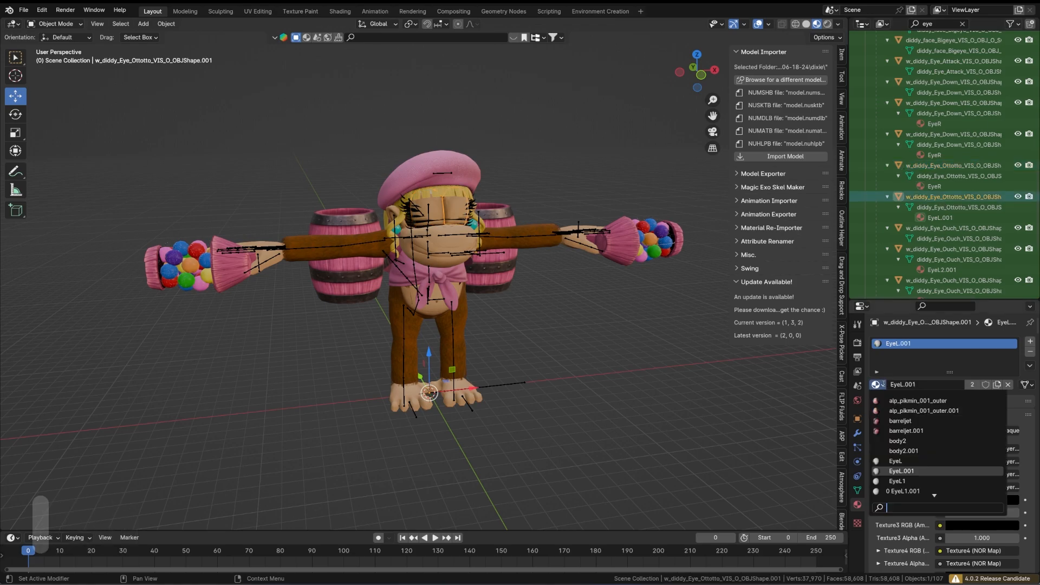
key("Return")
Step: Assign the EyeL2 material to the w_diddy_Eye_Ouch mesh ending in .001 and EyeR2 to the one ending in .002
scroll(941, 175, "down", 5)
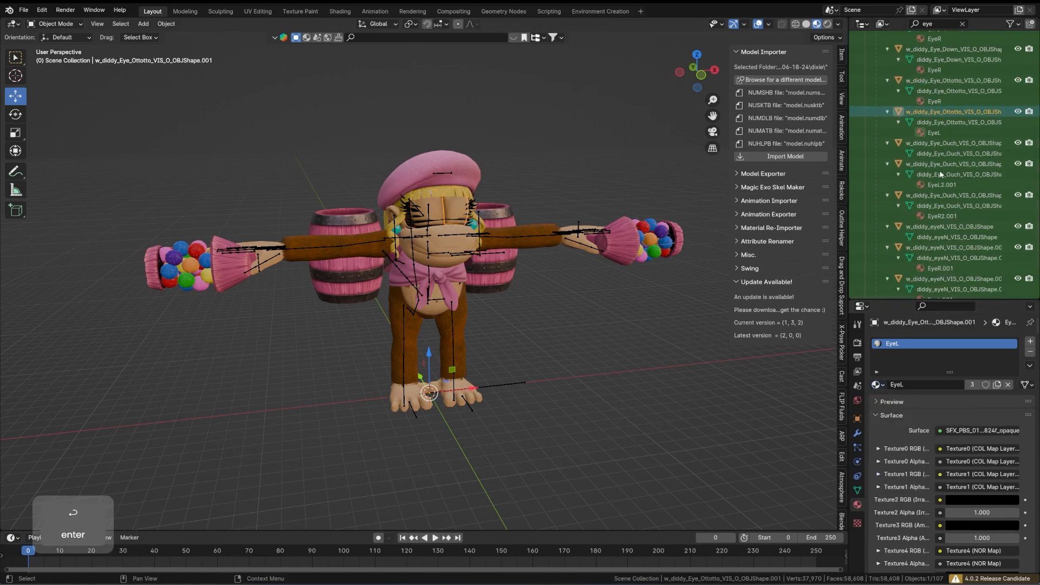
left_click(937, 165)
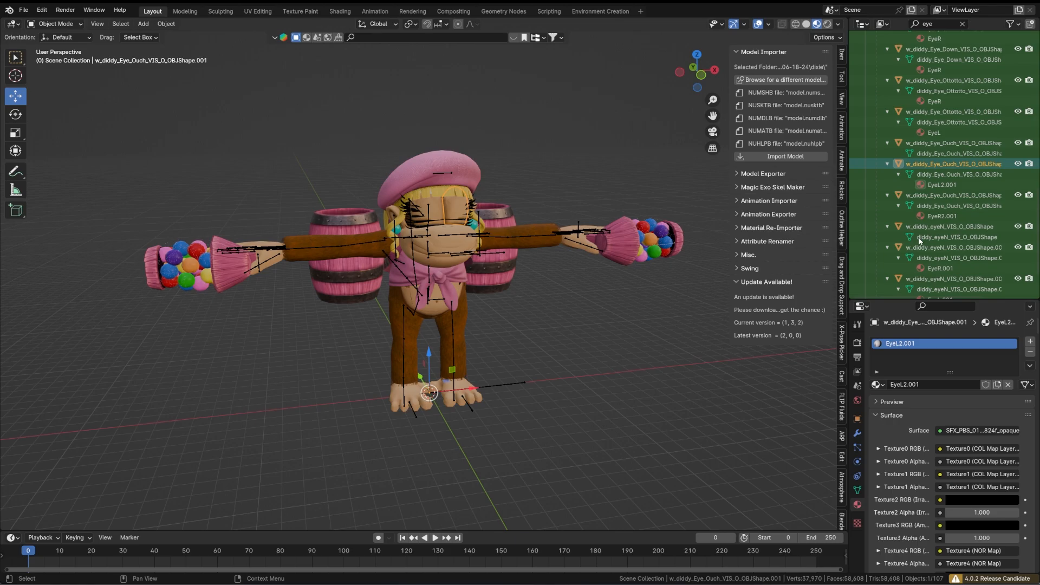
left_click(885, 385)
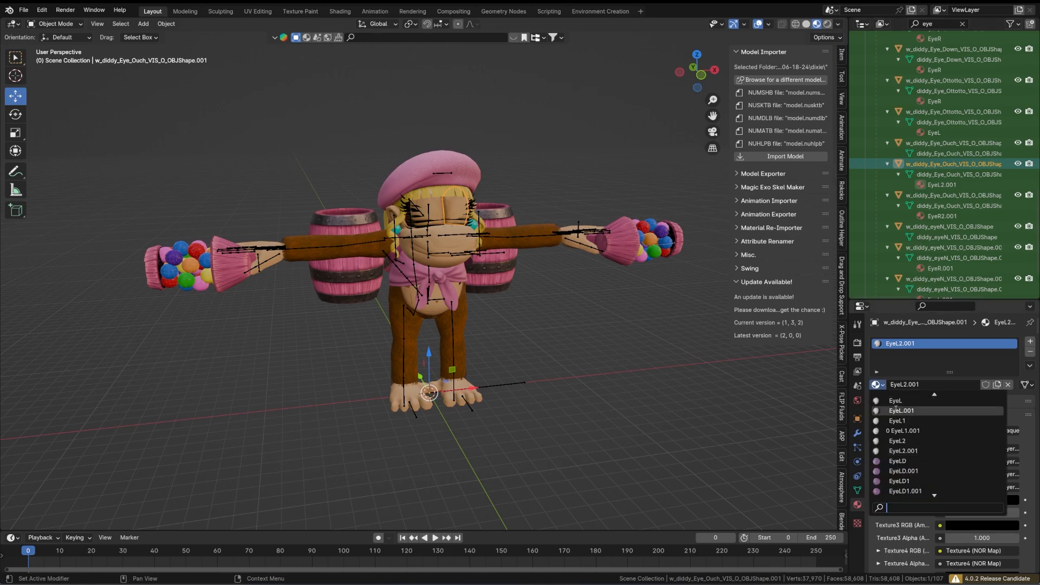
type("eye")
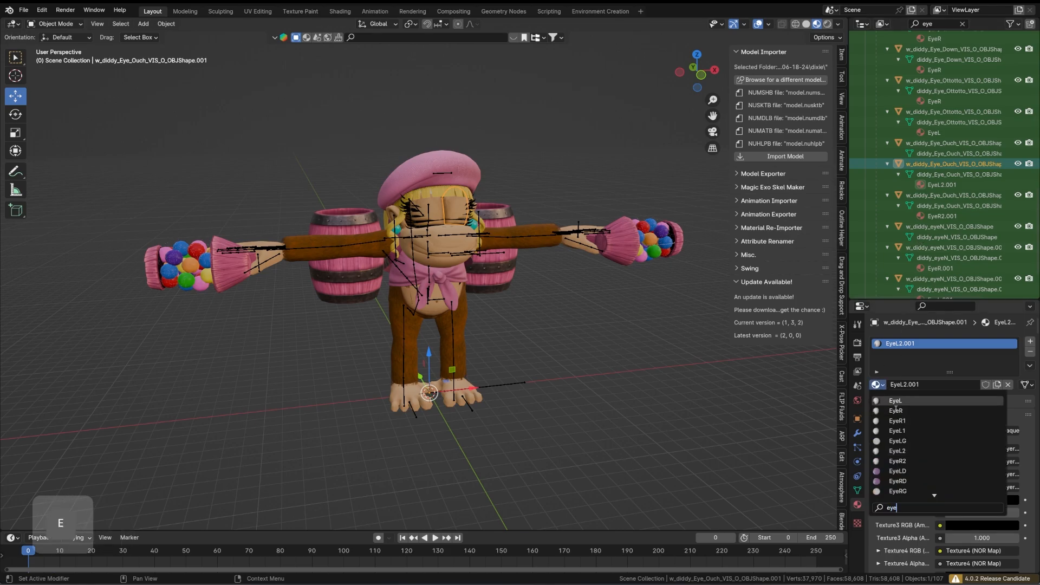
left_click(916, 450)
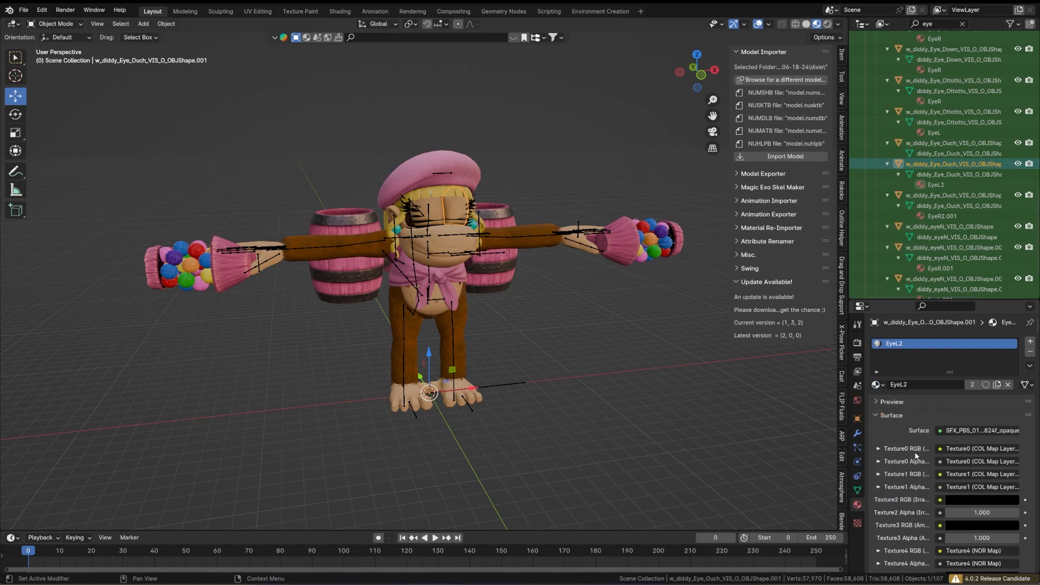
left_click(948, 195)
left_click(877, 385)
type("eyer")
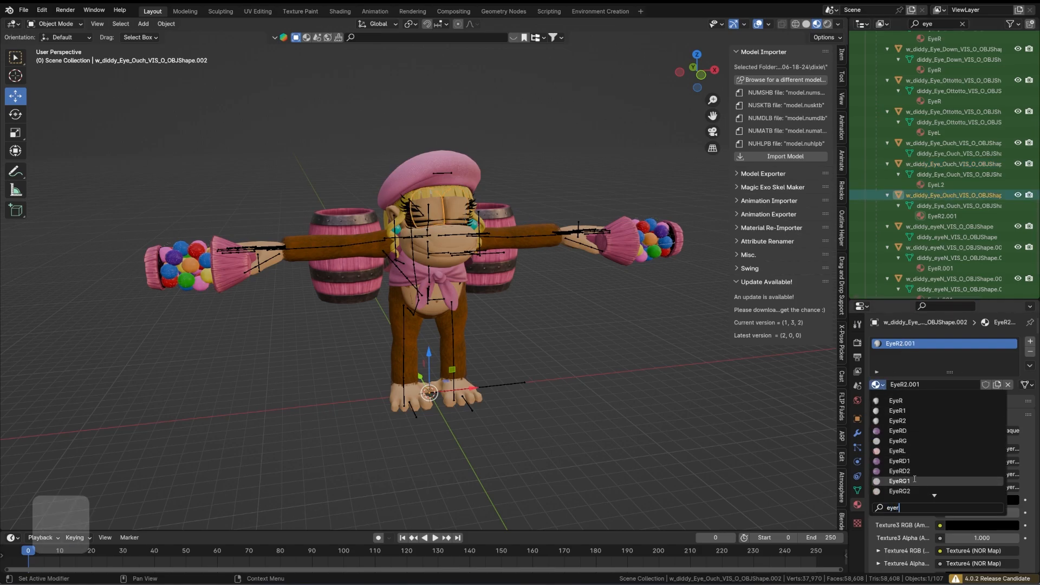
left_click(912, 420)
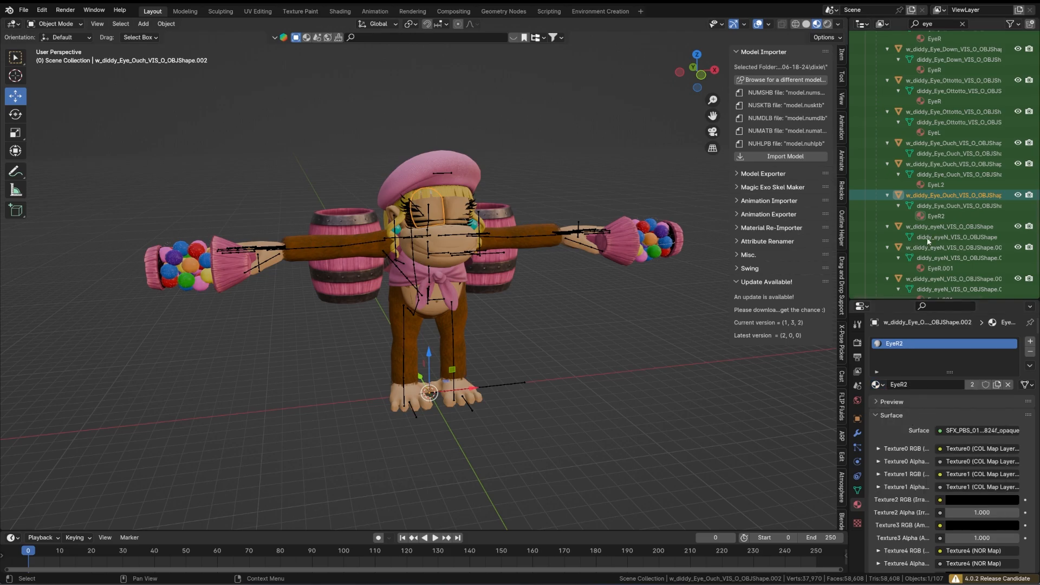
Step: Assign the EyeR material to the w_diddy_eyeN mesh ending in .001 and EyeL to the one ending in .002
scroll(927, 212, "down", 3)
left_click(934, 184)
left_click(936, 205)
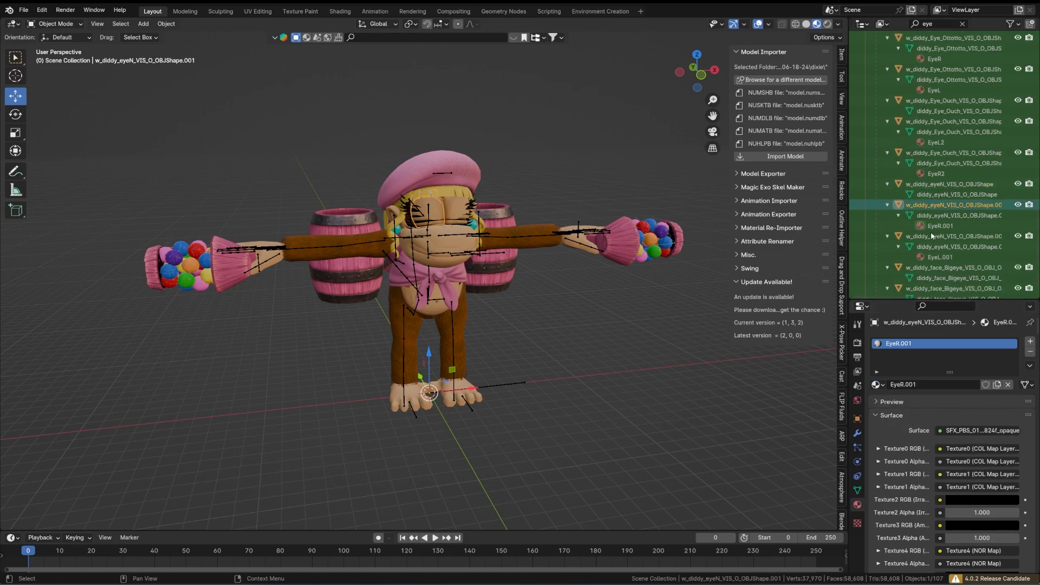
left_click(876, 384)
type("eyer")
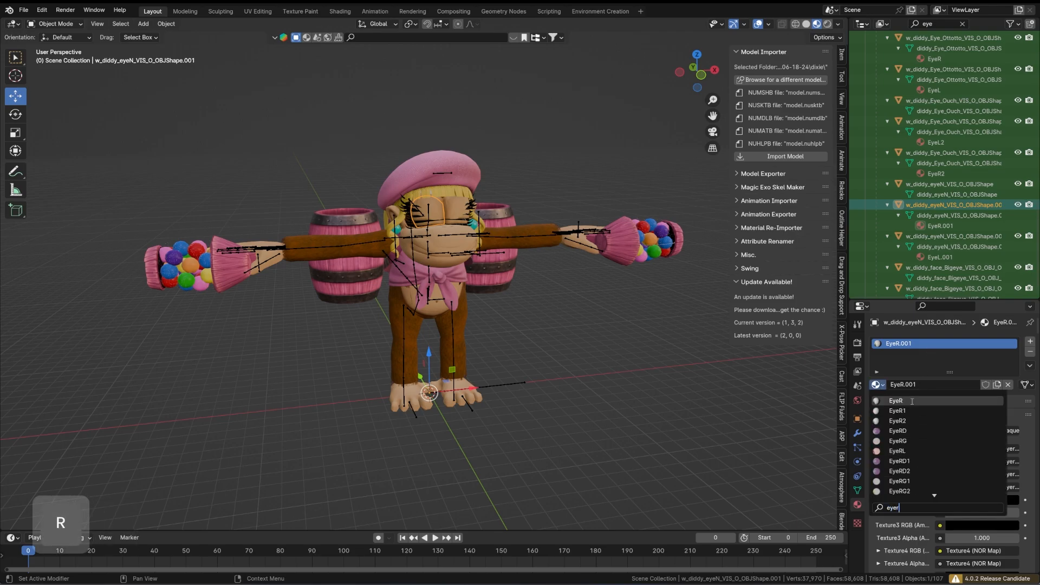
left_click(912, 401)
scroll(942, 216, "down", 1)
left_click(953, 225)
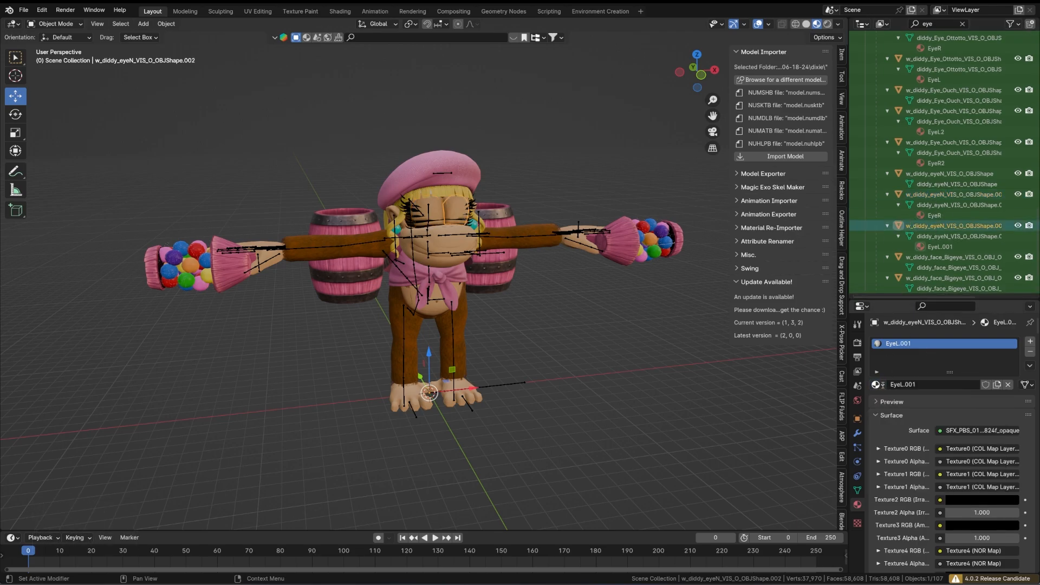
left_click(876, 384)
type("eyel")
left_click(911, 401)
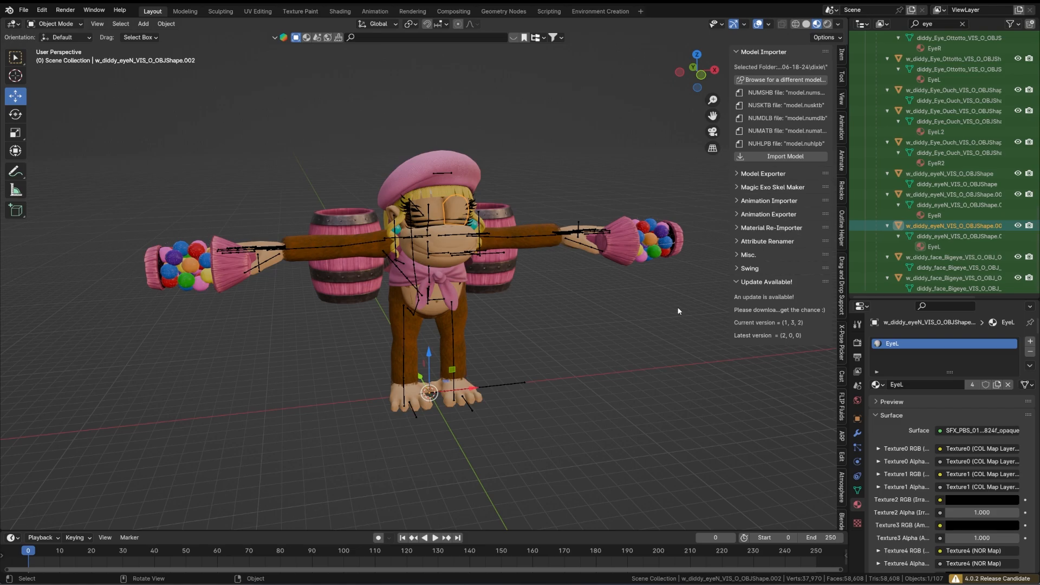
Step: Save the scene, overwriting untitled.blend with the older Blender version
key("ctrl")
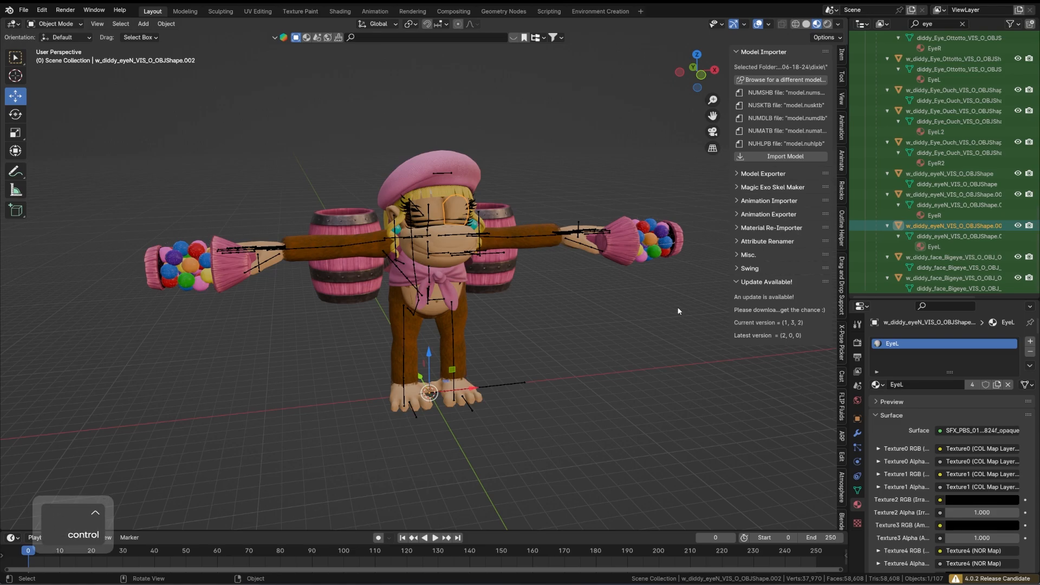
key("ctrl")
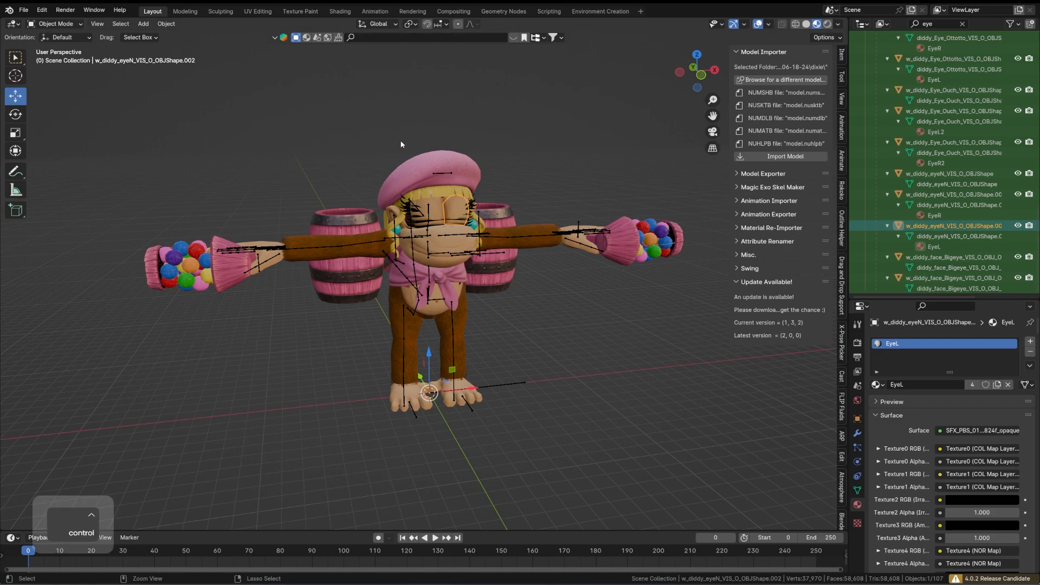
key("ctrl+s")
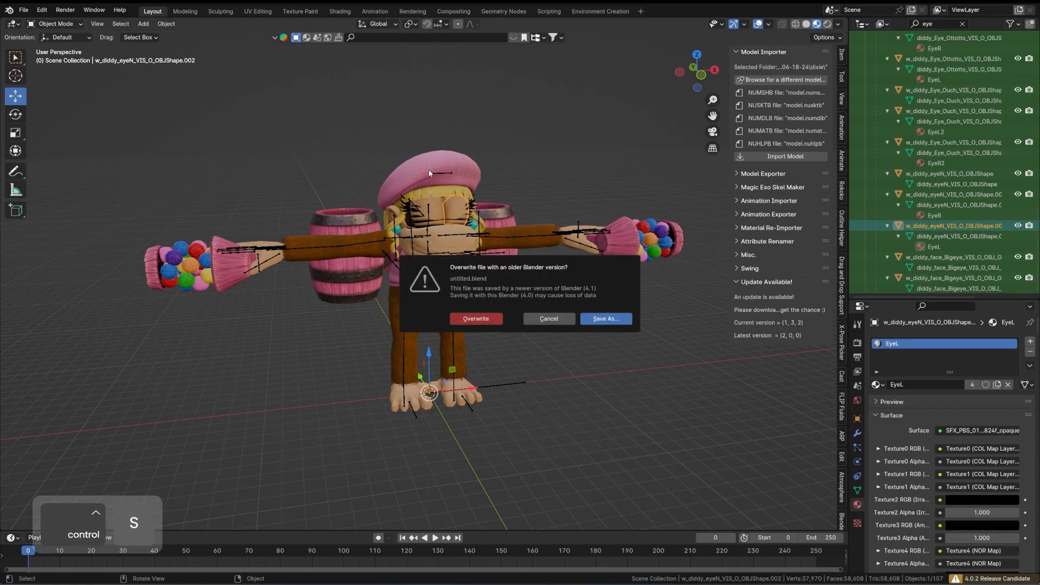
left_click(491, 320)
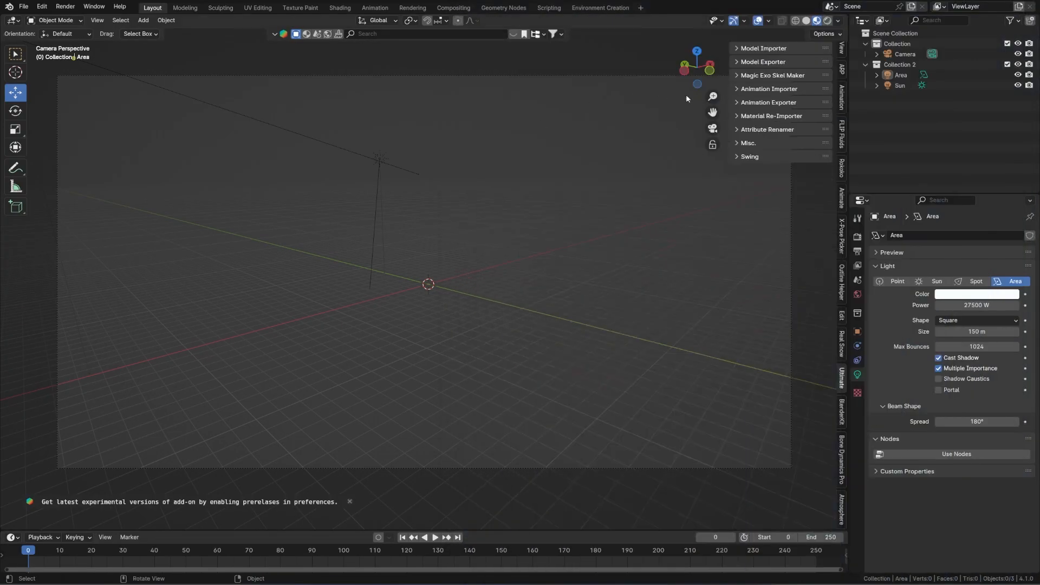
Step: Switch to Blender 4.1.0, open the recently saved untitled.blend and clear the outliner filter
left_click(22, 7)
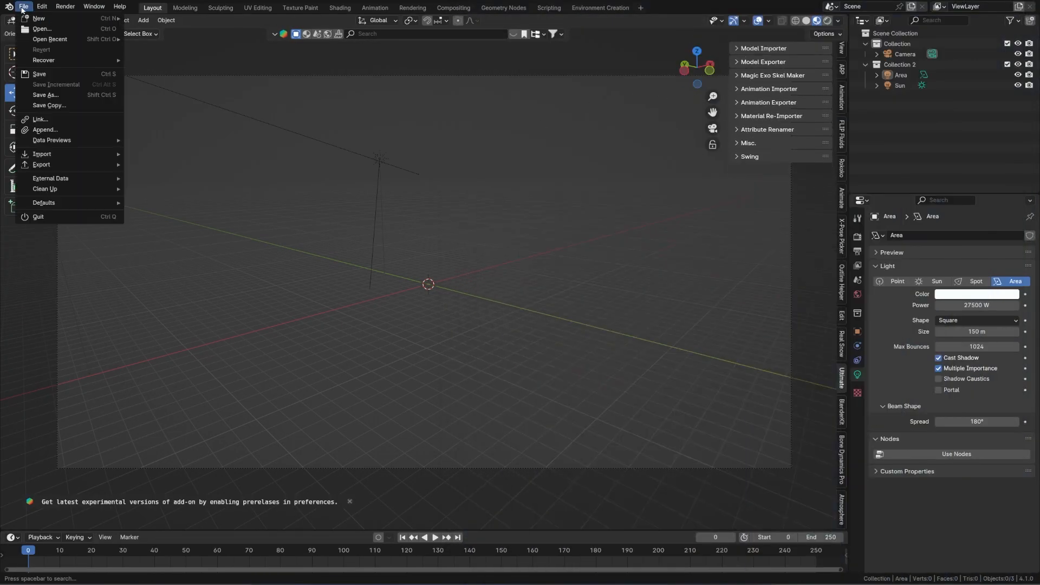
mouse_move(49, 39)
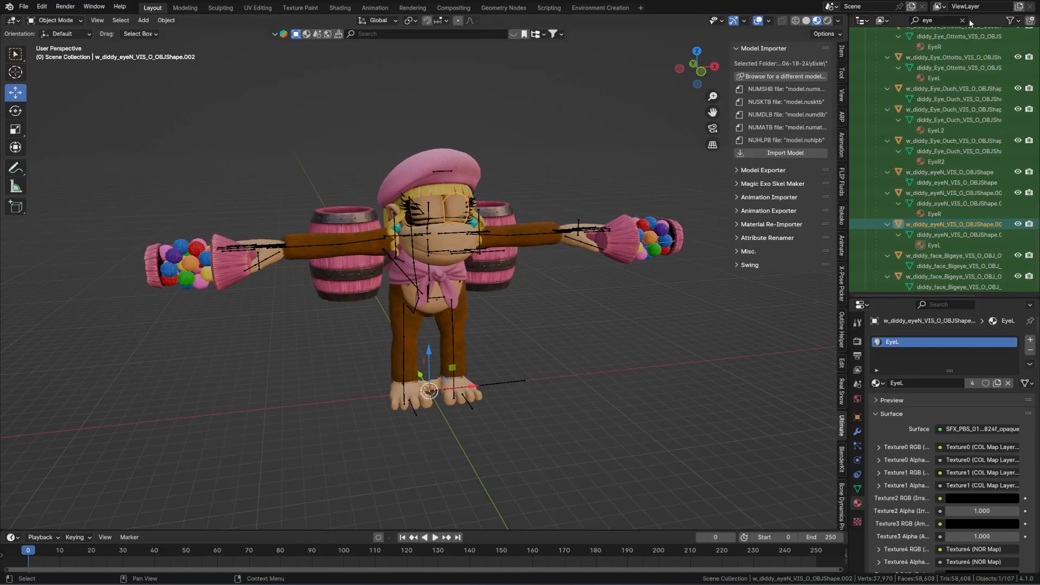
left_click(963, 20)
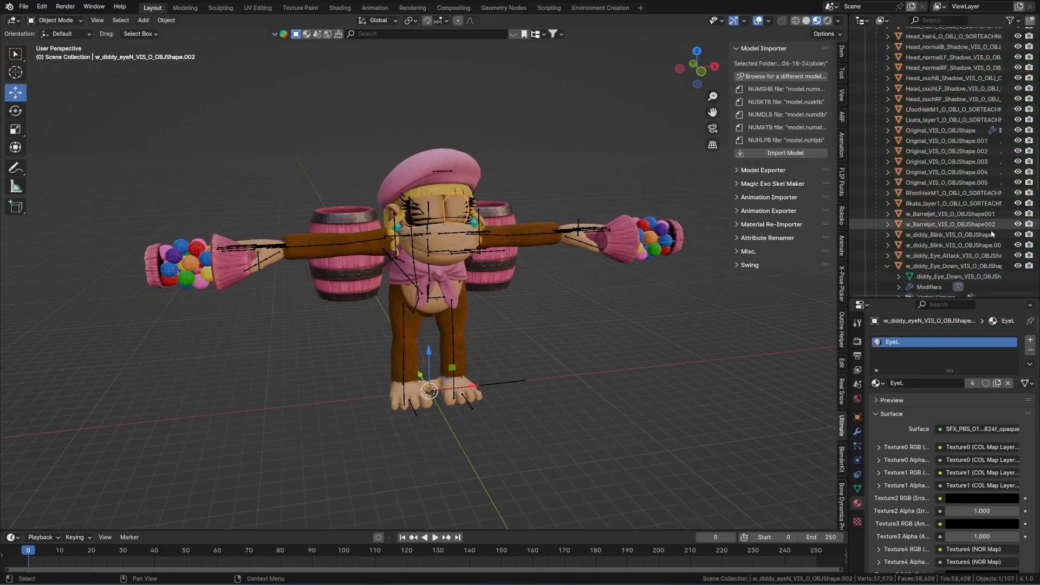
Step: Select the w_smush_blender_import armature in the outliner
scroll(933, 183, "down", 5)
scroll(933, 183, "down", 10)
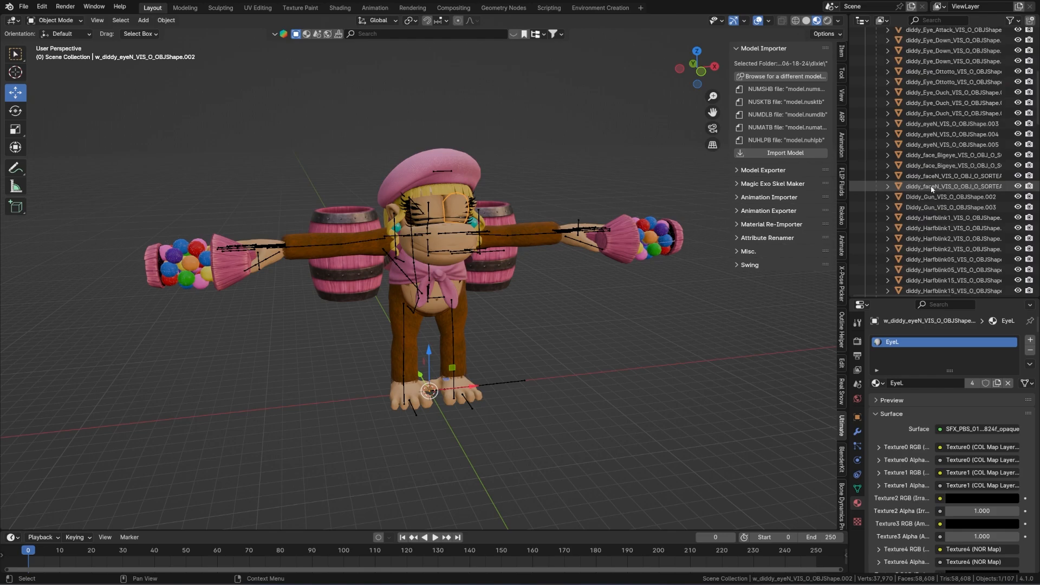
left_click(887, 167)
left_click(886, 168)
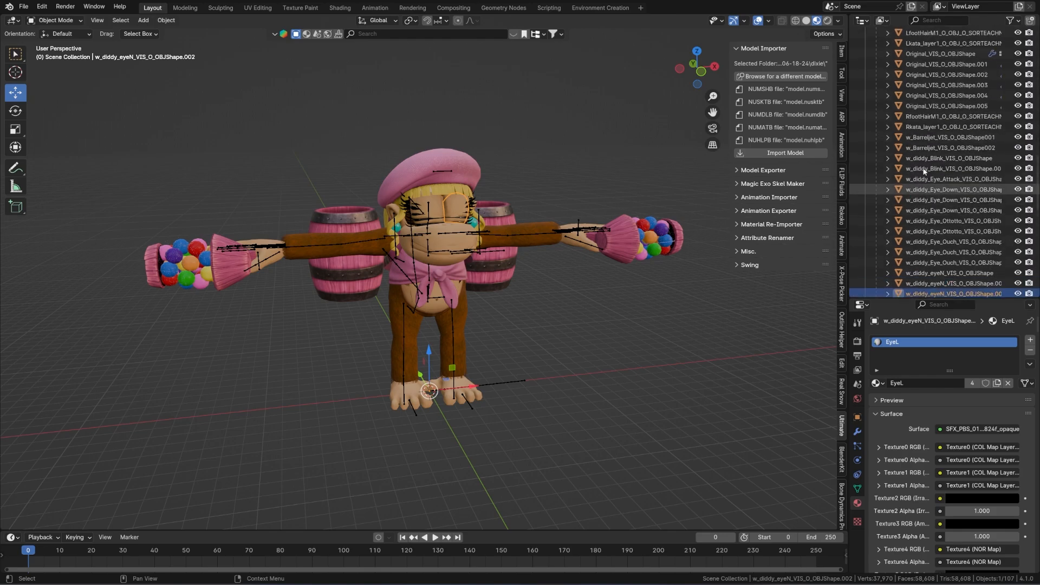
scroll(933, 163, "up", 15)
left_click(932, 54)
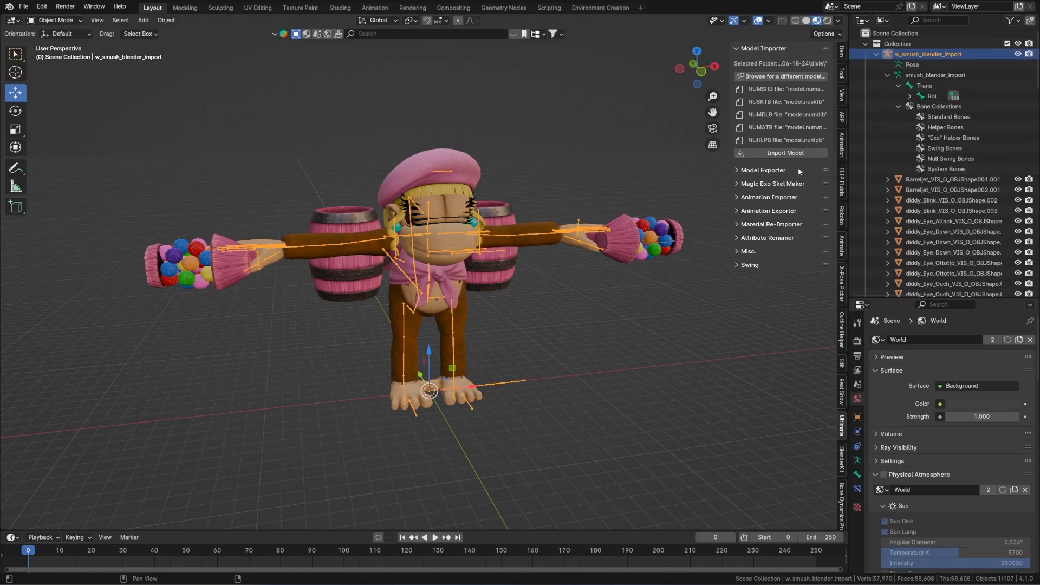
Step: Set w_smush_blender_import as the armature to export and choose the vanilla model.nusktb as its reference
left_click(763, 170)
left_click(789, 199)
left_click(793, 217)
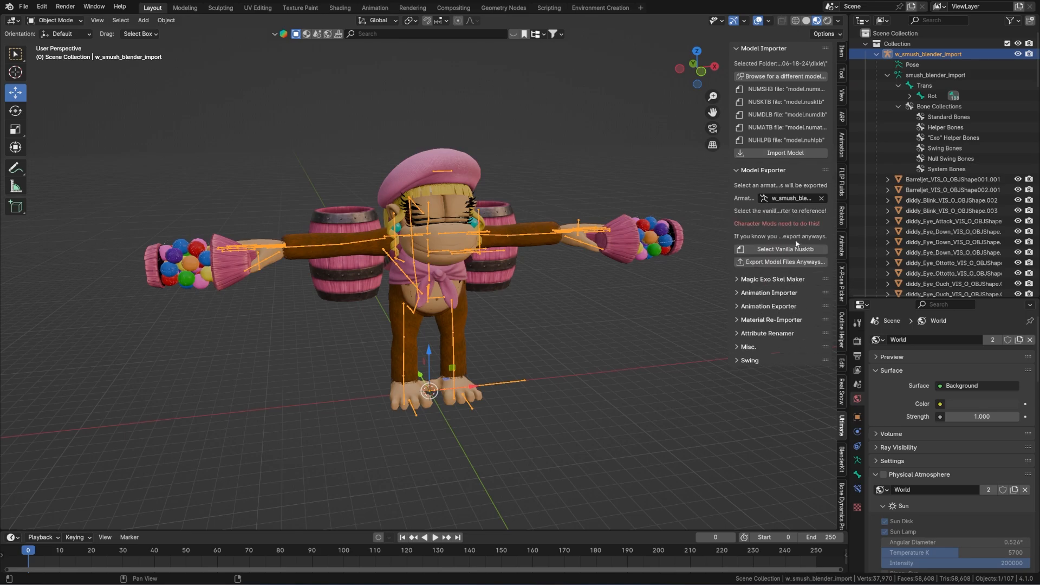
left_click(796, 249)
Step: Choose the vanilla update.prc from the export folder's fighter/diddy/motion/body/c00 as the reference for the new bones
left_click(783, 386)
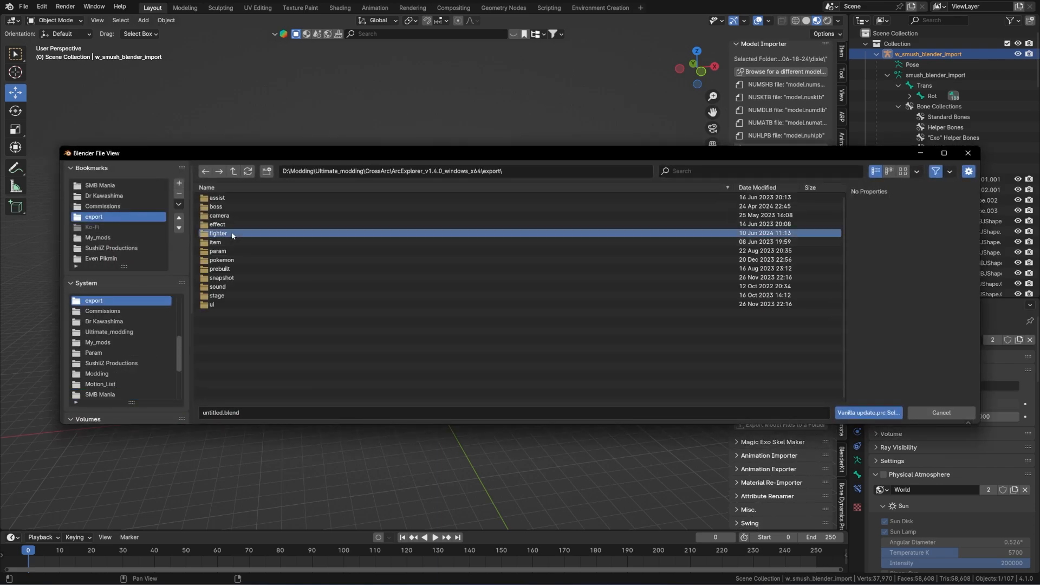
double_click(218, 233)
left_click(732, 170)
type("didd")
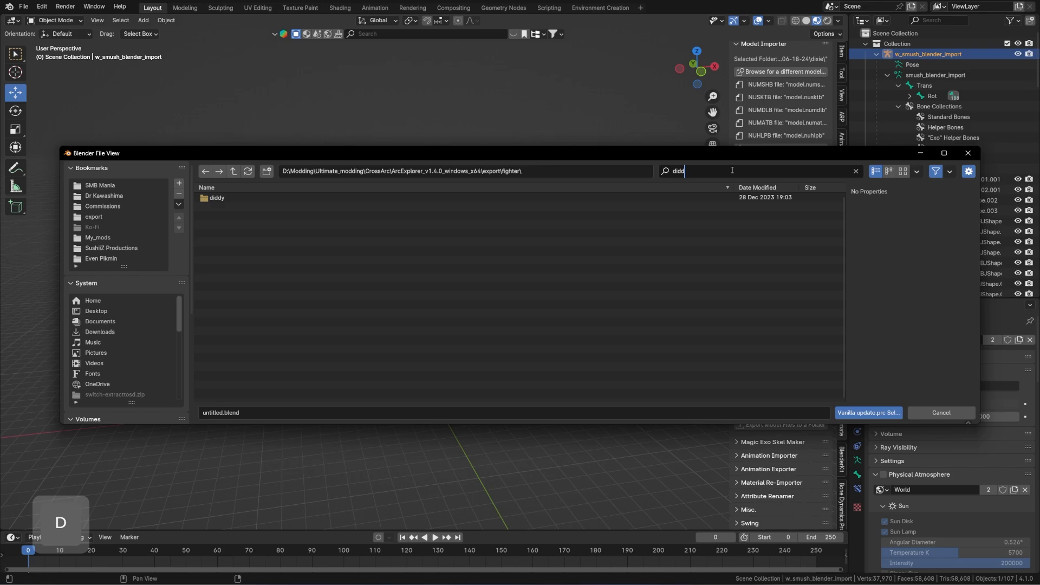
double_click(561, 199)
double_click(496, 208)
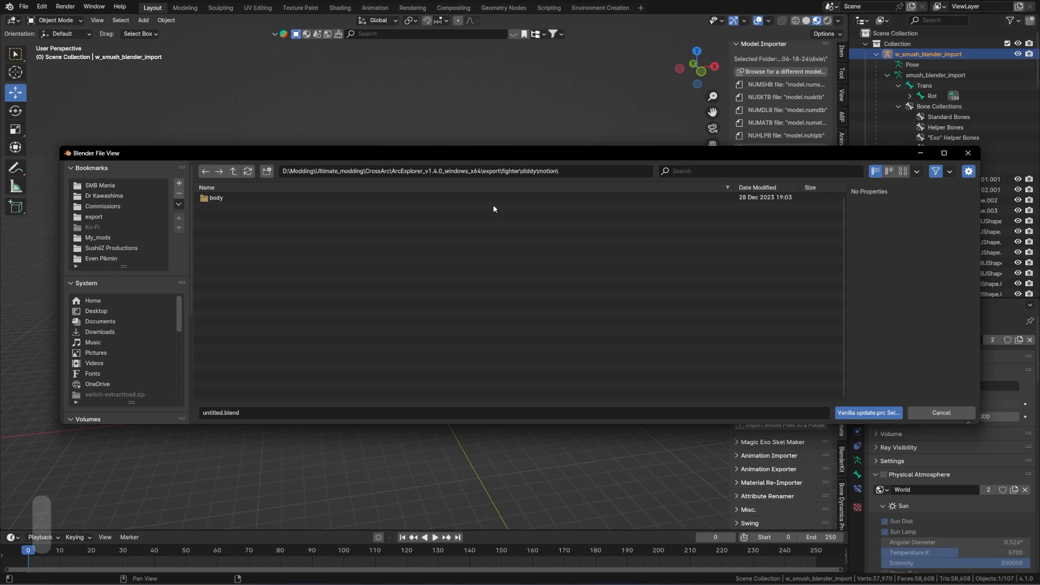
double_click(487, 198)
double_click(487, 198)
double_click(320, 240)
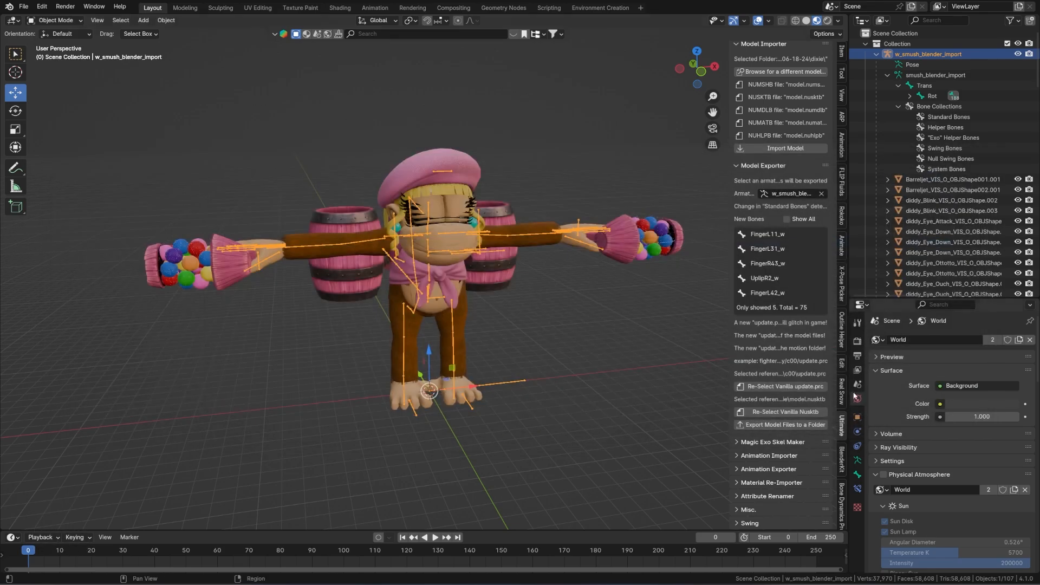
Step: Start exporting the model files and create a destination folder named c00 inside wifisafe tut
left_click(781, 425)
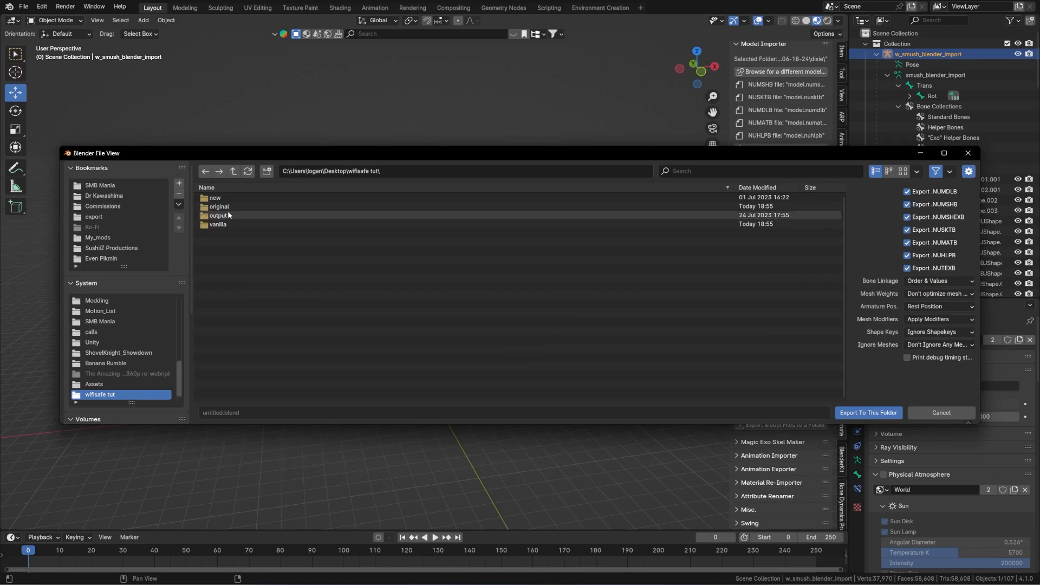
left_click(267, 171)
type("c00")
key("Return")
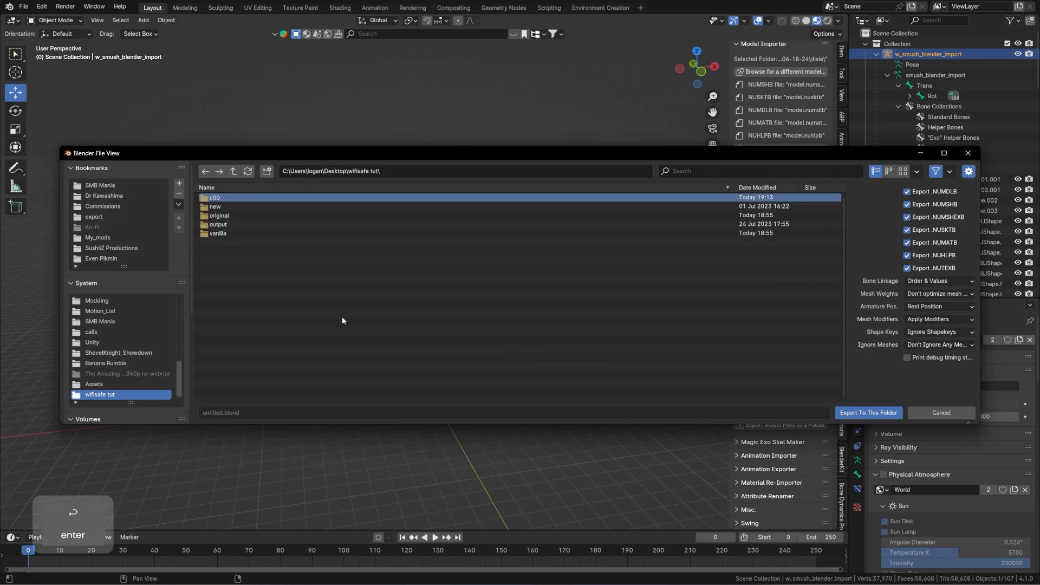
key("Return")
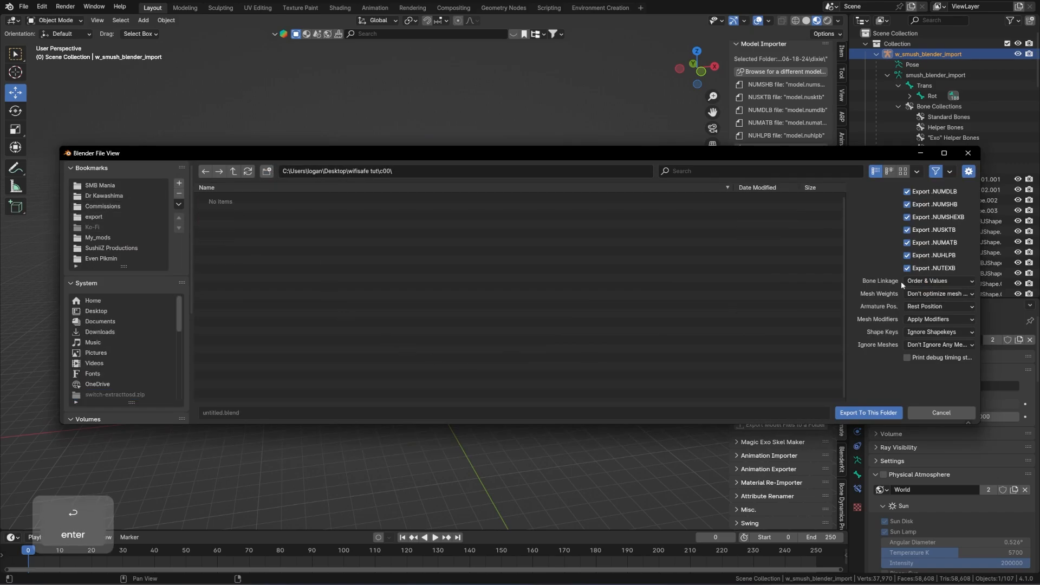
Step: Export the model to c00 with Bone Linkage at Order & Values and NUHLPB and NUTEXB export turned off
left_click(927, 281)
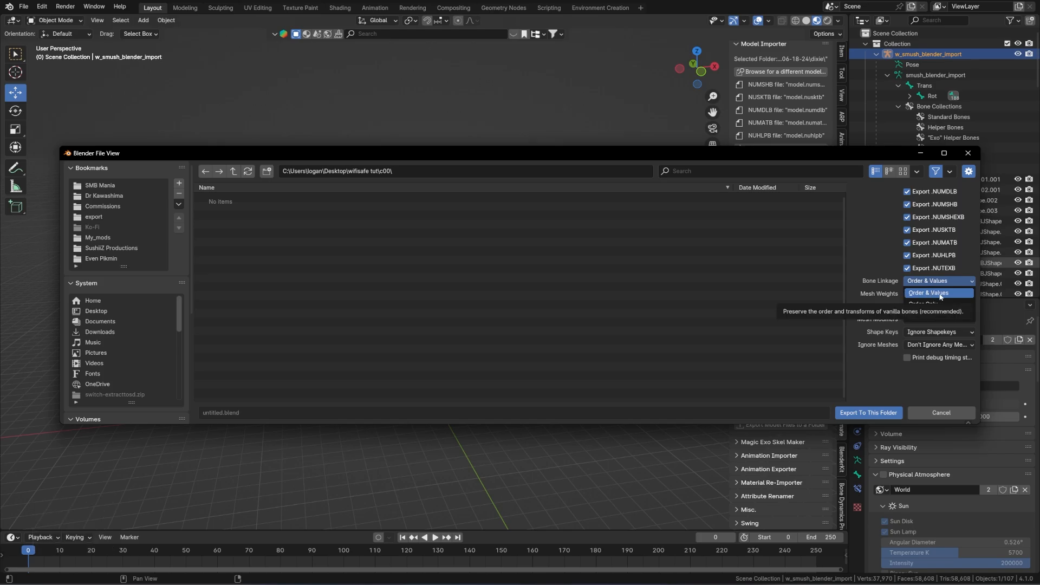
left_click(940, 296)
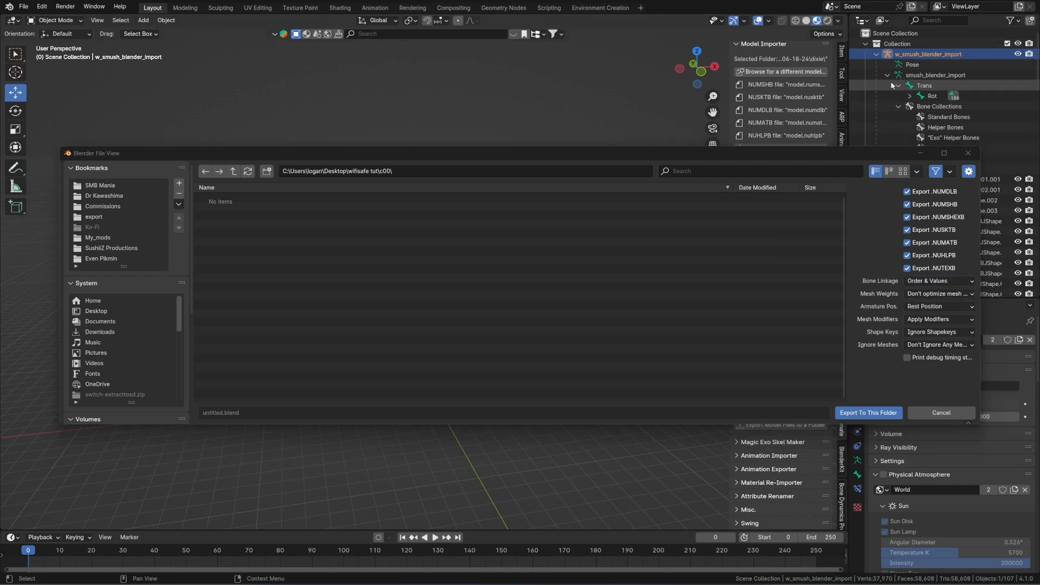
left_click_drag(838, 153, 782, 84)
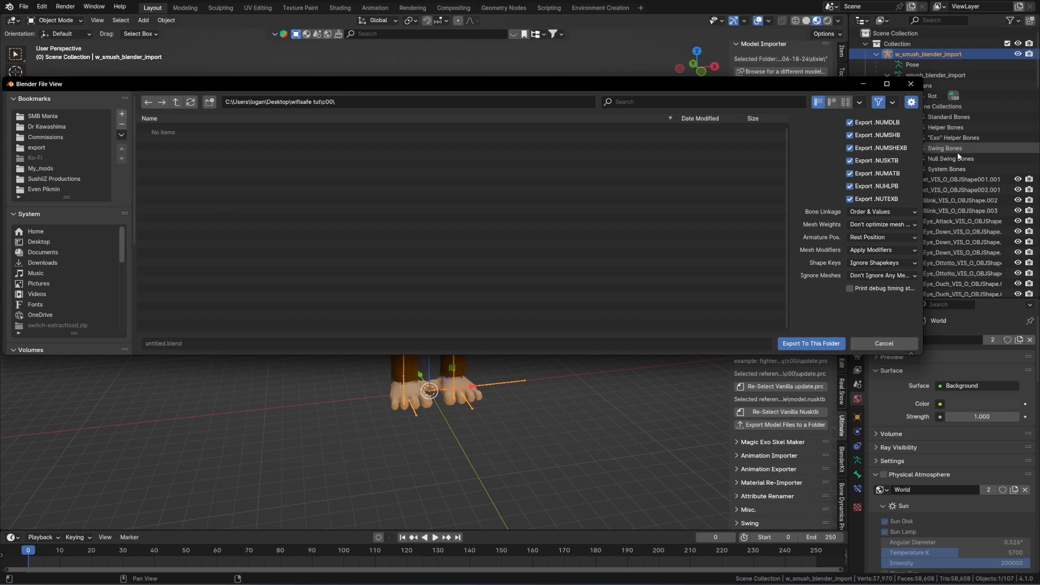
left_click_drag(924, 161, 755, 168)
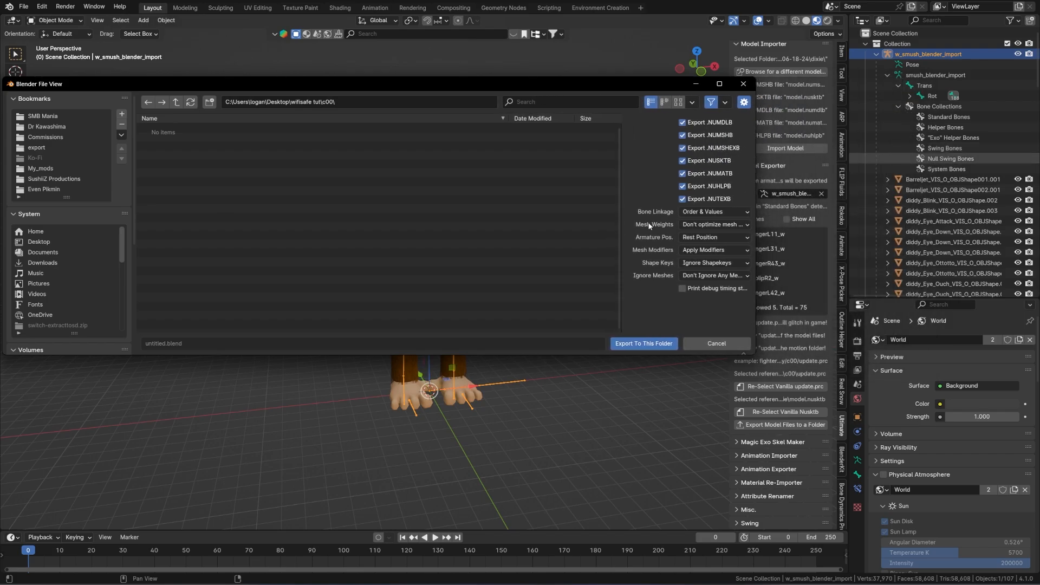
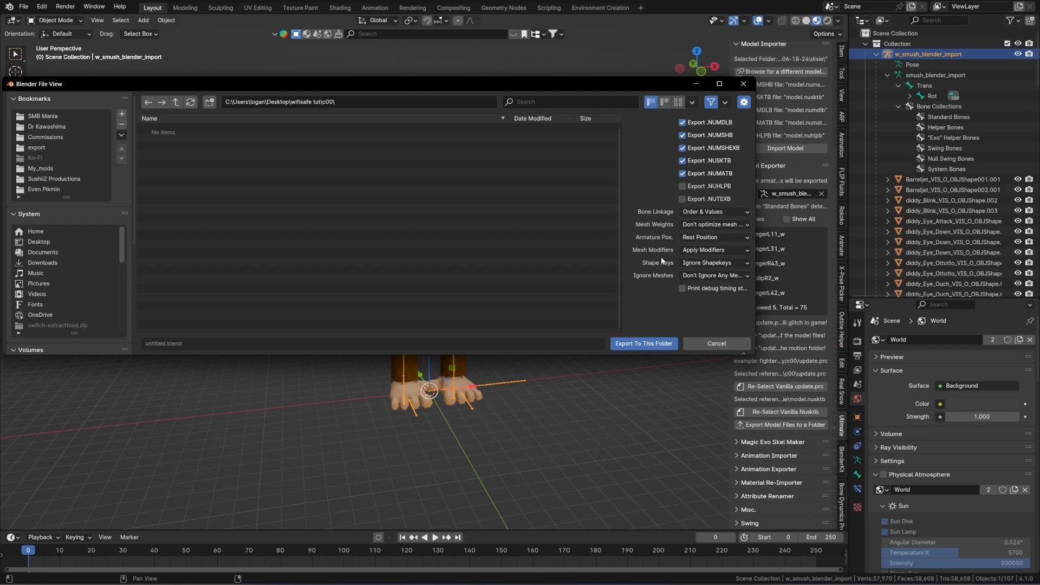
left_click(633, 344)
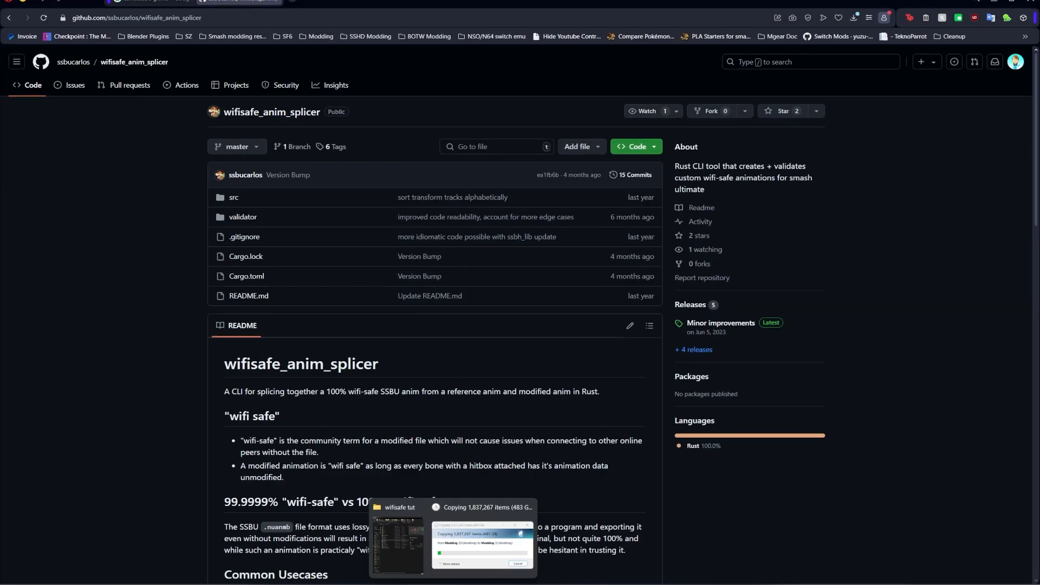
Step: Open the c00 folder in wifisafe tut in File Explorer and refresh it to check the exported files
left_click(398, 545)
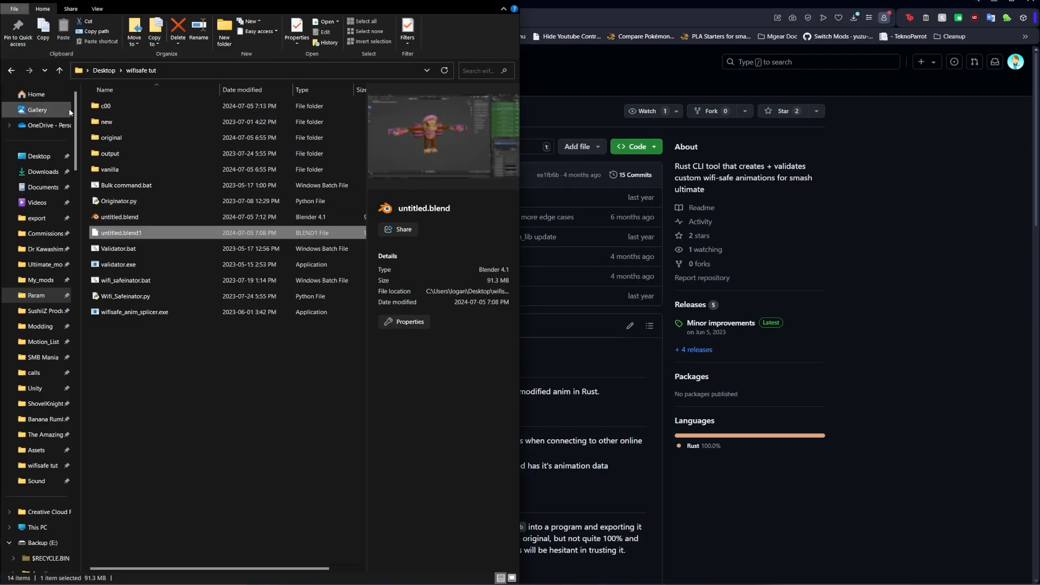
double_click(124, 106)
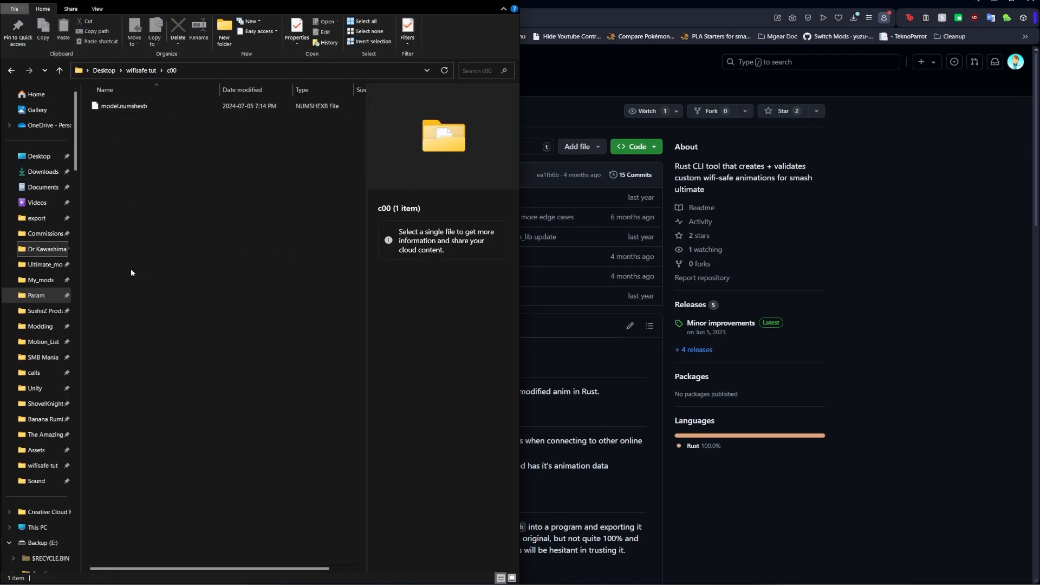
left_click(631, 583)
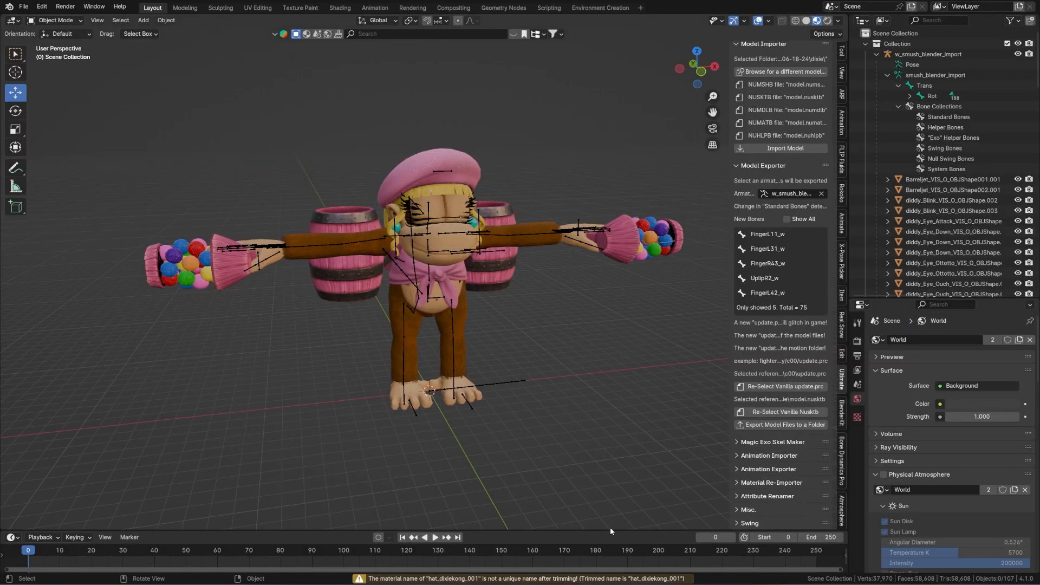
left_click(421, 560)
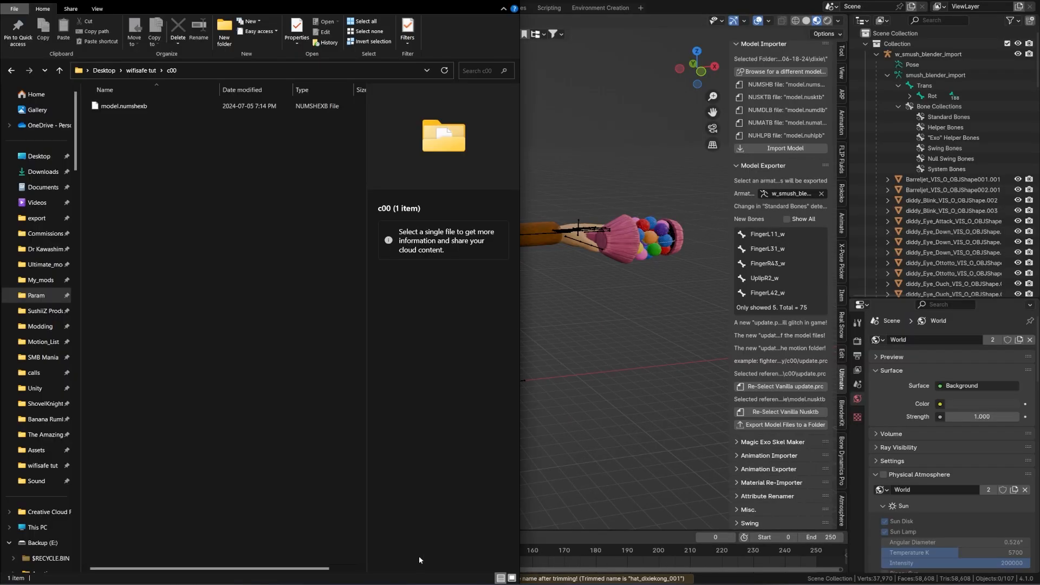
left_click(443, 72)
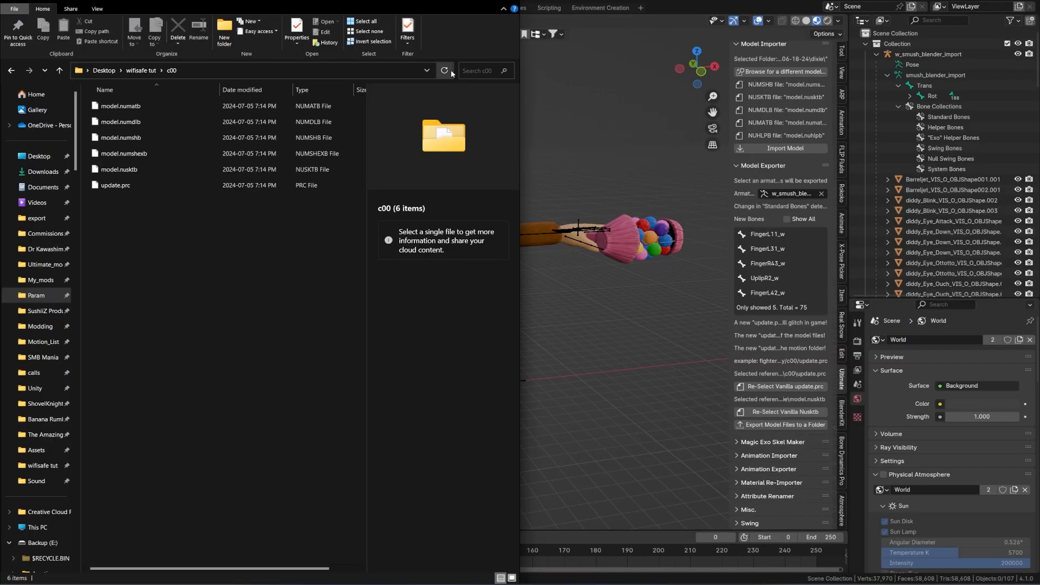
Step: Add the existing mod's textures and remaining model files to the exported c00 folder and review its contents
right_click(37, 234)
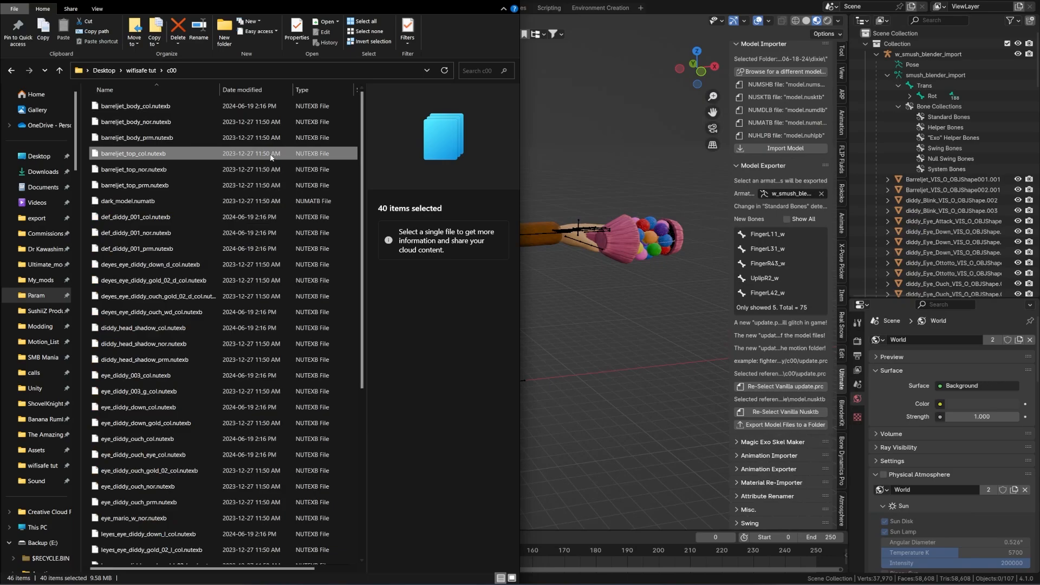
left_click(162, 219)
scroll(195, 456, "down", 5)
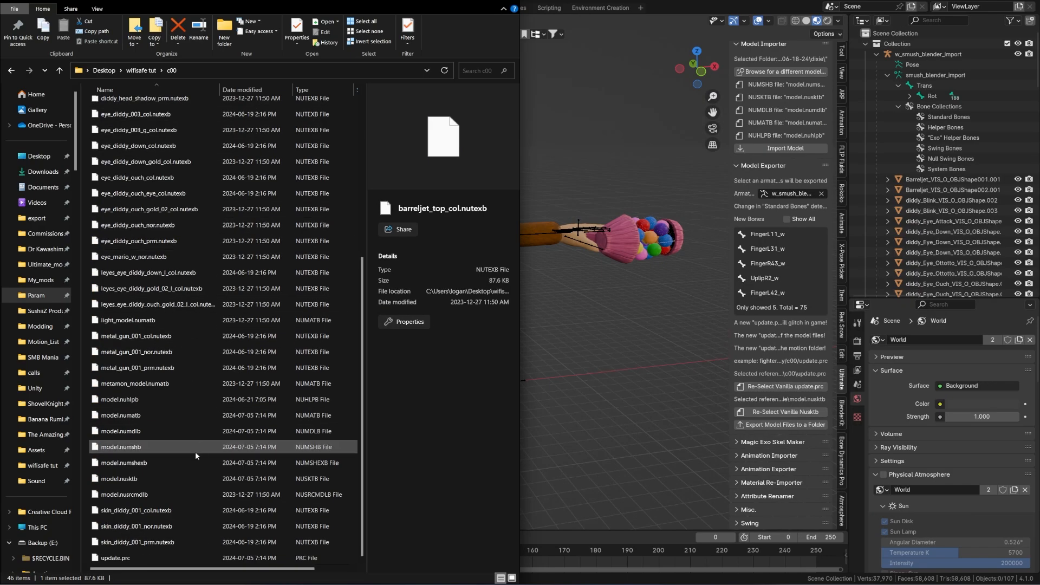
scroll(195, 456, "up", 5)
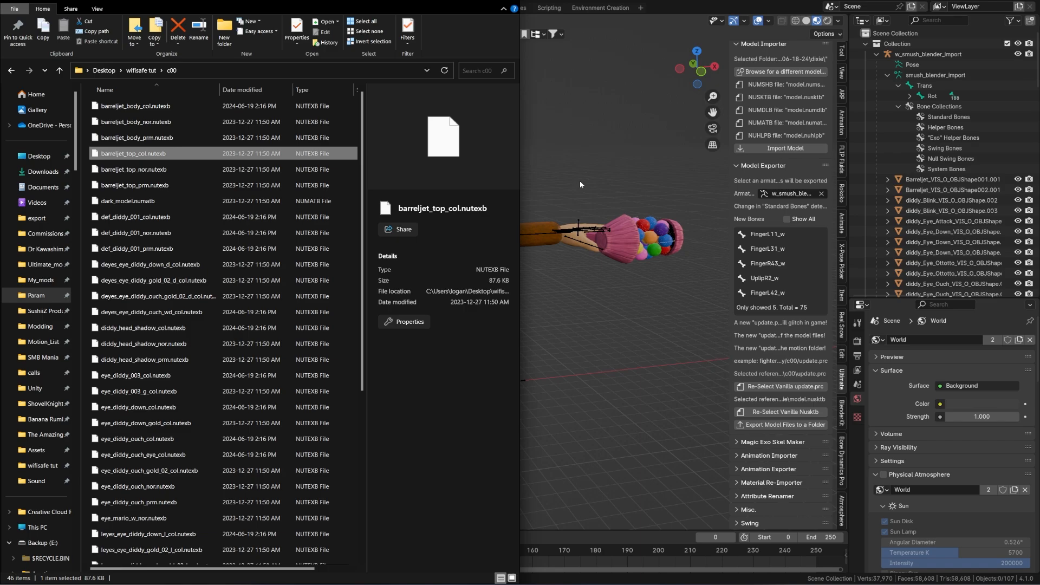
left_click(85, 215)
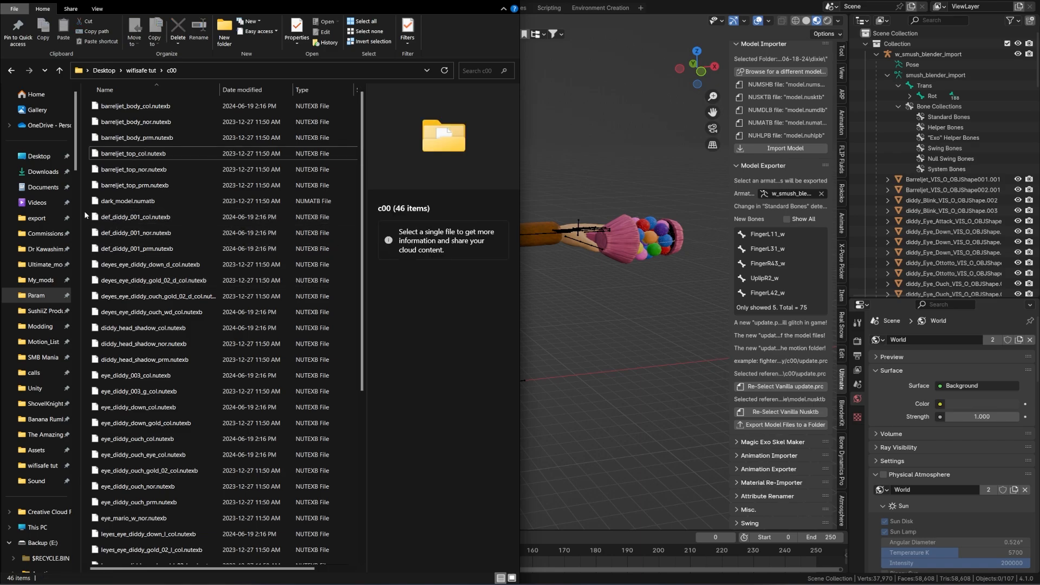
Step: Copy model.numatb from c00 into the Ultimate_modding folder, replacing the existing file
scroll(208, 204, "down", 6)
scroll(182, 414, "up", 6)
scroll(140, 325, "down", 5)
left_click(139, 415)
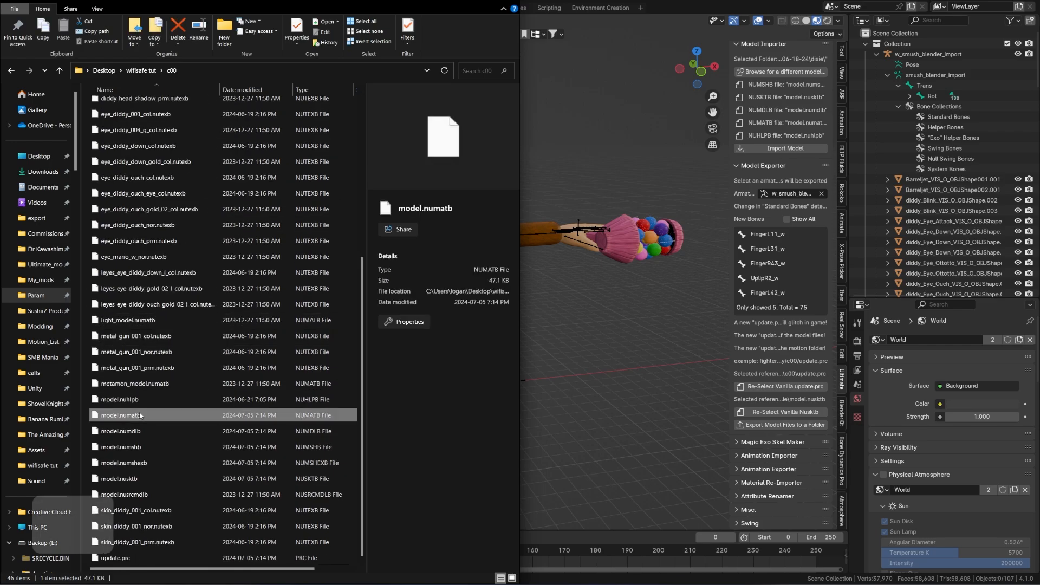
key("ctrl+c")
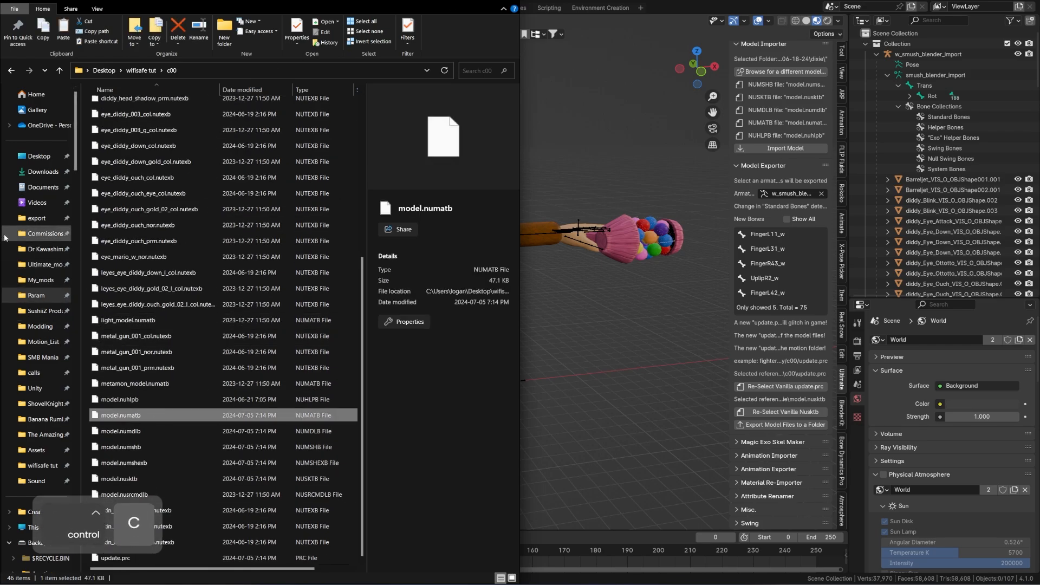
left_click(38, 264)
key("ctrl+v")
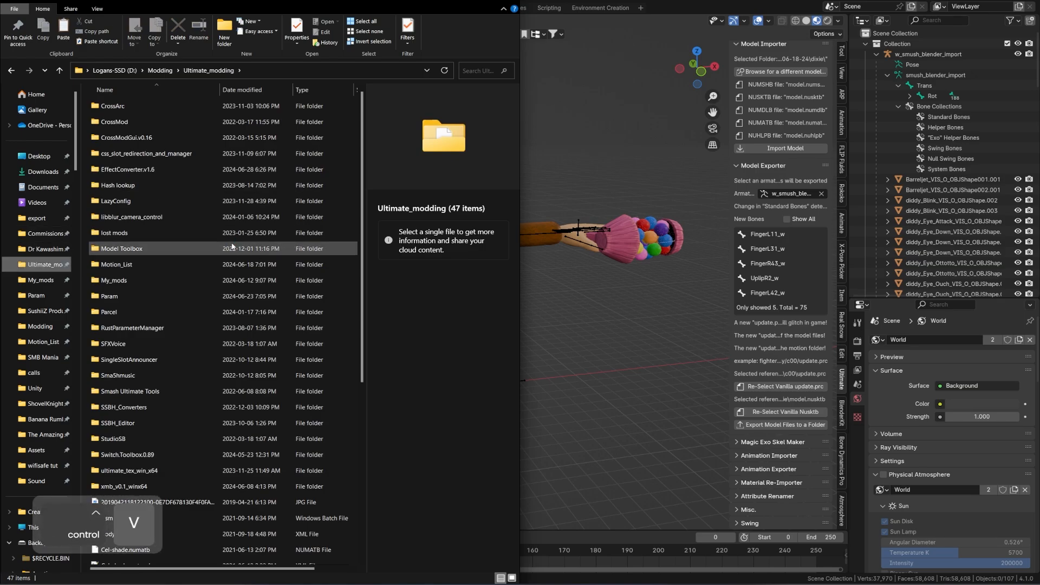
left_click(480, 250)
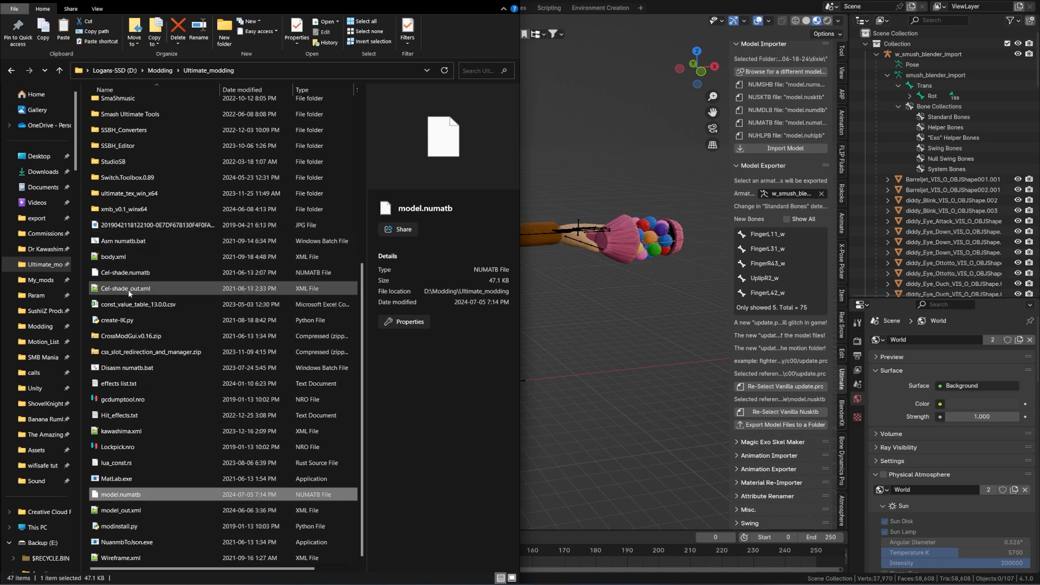
Step: Run Disasm numatb.bat to convert model.numatb to model_out.xml, and close its console
left_click(129, 366)
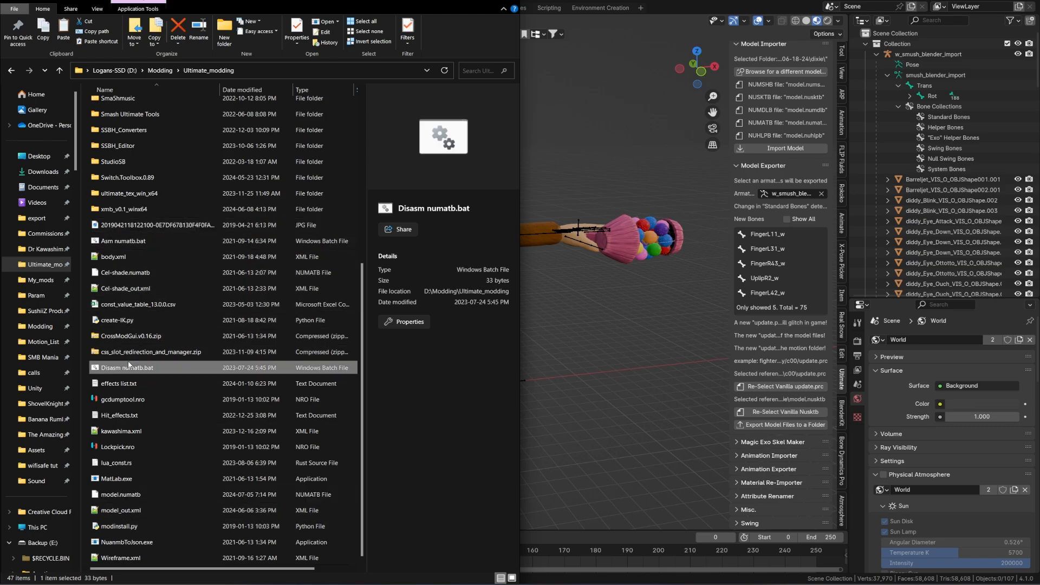
double_click(129, 366)
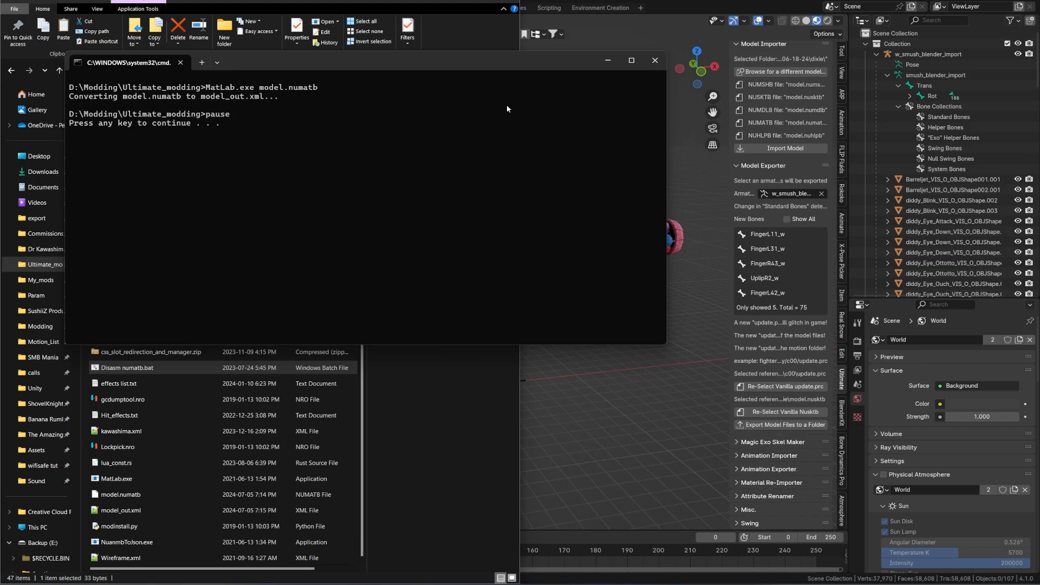
key("g")
Step: Open model_out.xml in Notepad++ and search it for ".001"
double_click(175, 509)
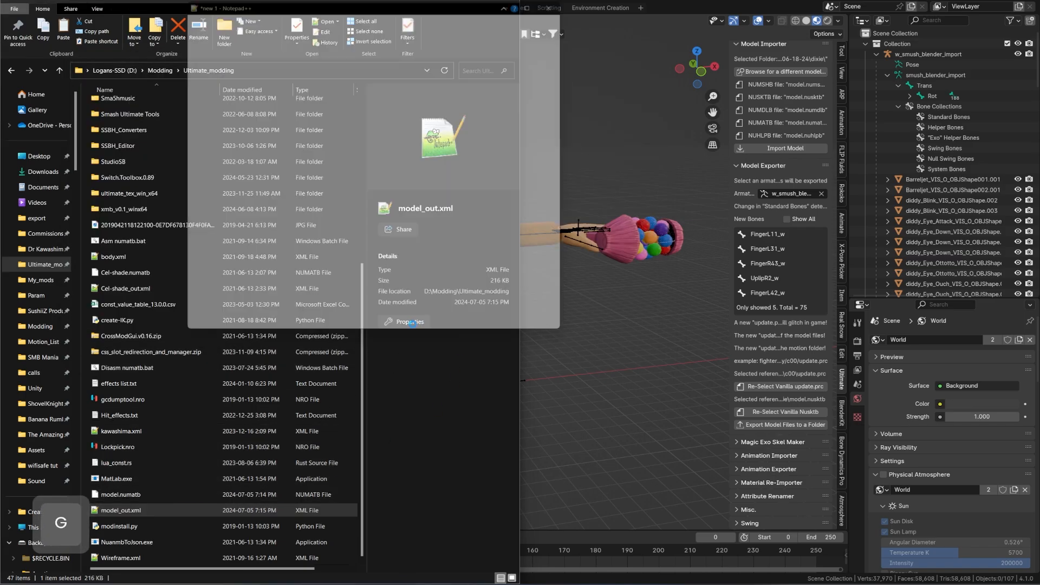
key("ctrl+f")
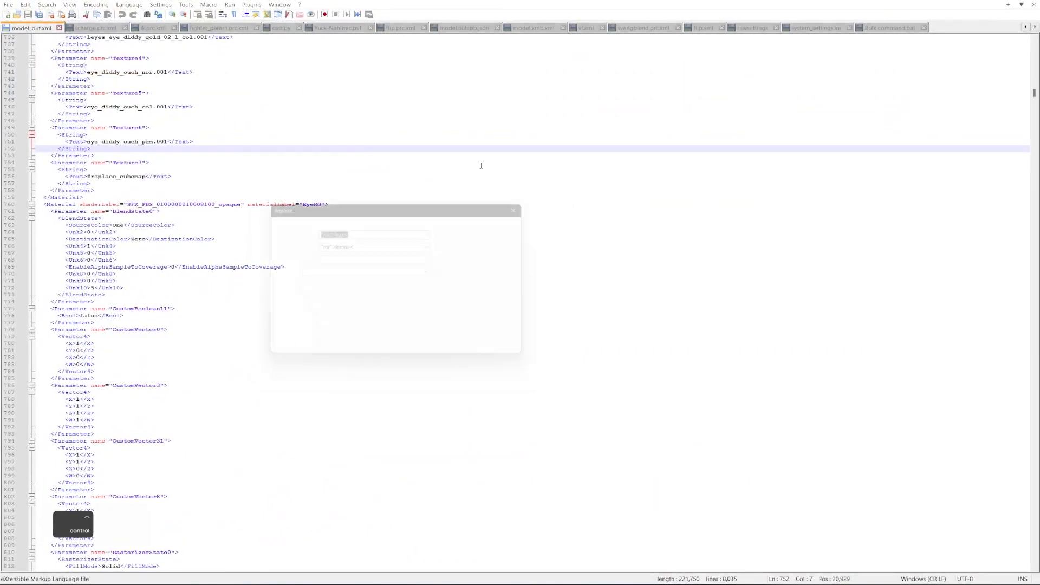
type(".0")
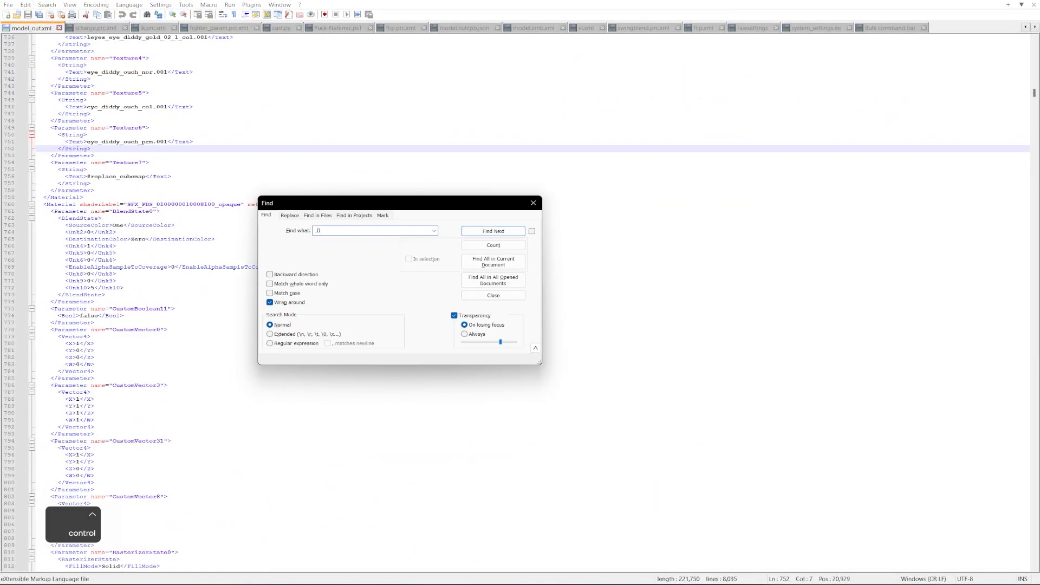
type("01")
key("Return")
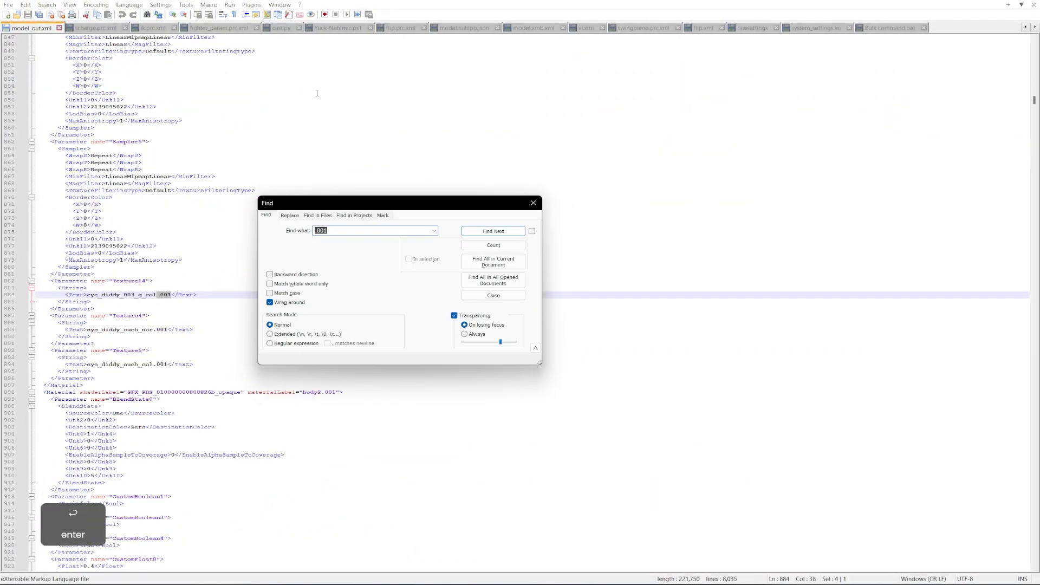
Step: Replace ".001" with nothing in the texture names eye_diddy_003_g_col, eye_diddy_ouch_nor and eye_diddy_ouch_col
left_click(291, 216)
left_click_drag(337, 206, 382, 211)
double_click(429, 253)
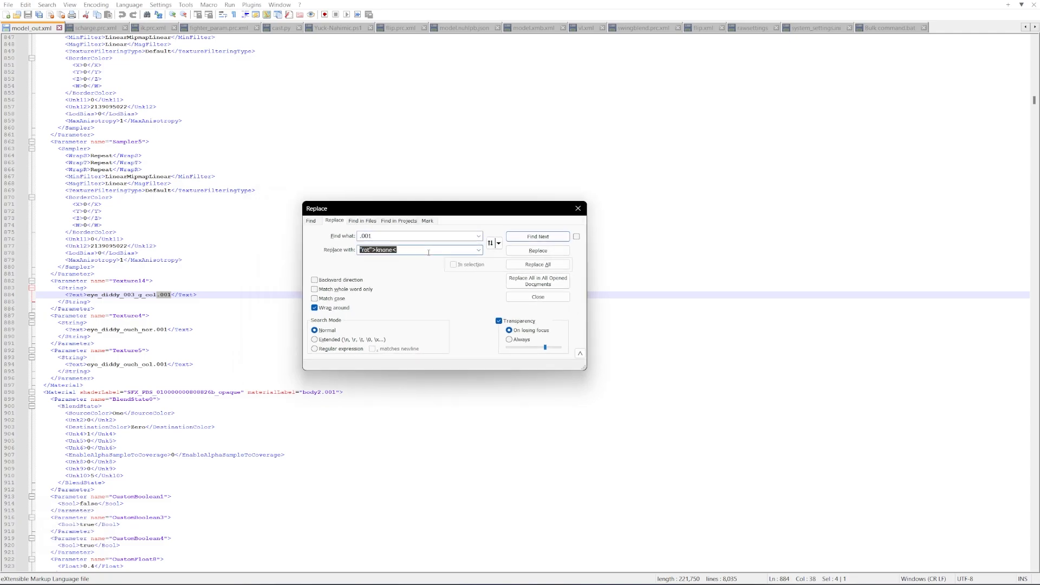
key("BackSpace")
left_click(410, 283)
left_click(555, 252)
left_click(555, 252)
left_click(556, 252)
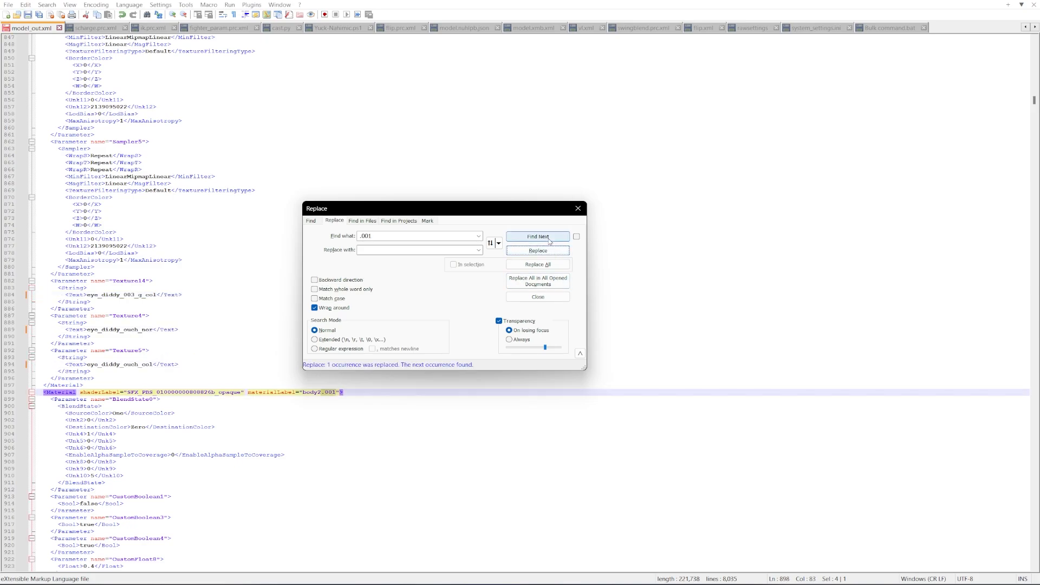
Step: Skip the body2.001 material label and strip ".001" from deyes_eye_diddy_ouch_gold_02_d_col and the three texture names following it in that material
left_click(548, 238)
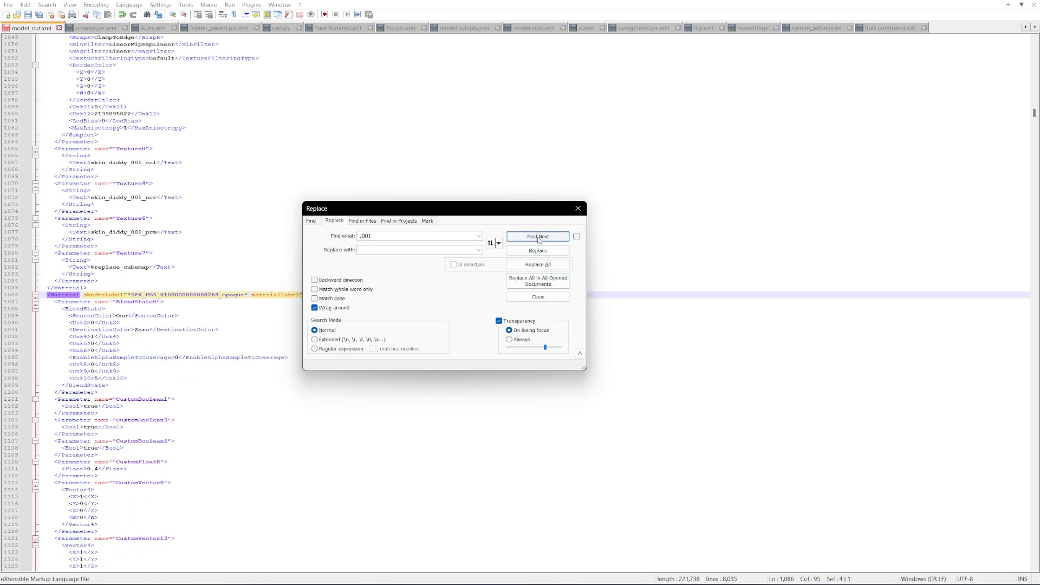
left_click(538, 239)
left_click(544, 251)
left_click(544, 251)
left_click(544, 251)
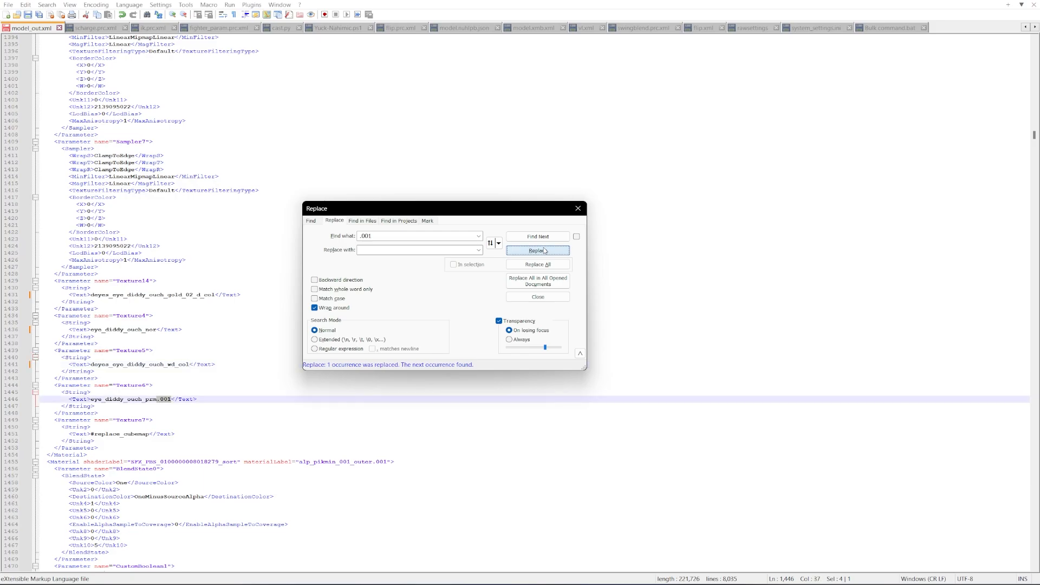
left_click(544, 250)
Step: Skip the alp_pikmin_001_outer.001 label and strip ".001" from the barreljet_body col, nor and prm texture names
left_click(537, 237)
left_click(538, 250)
left_click(538, 250)
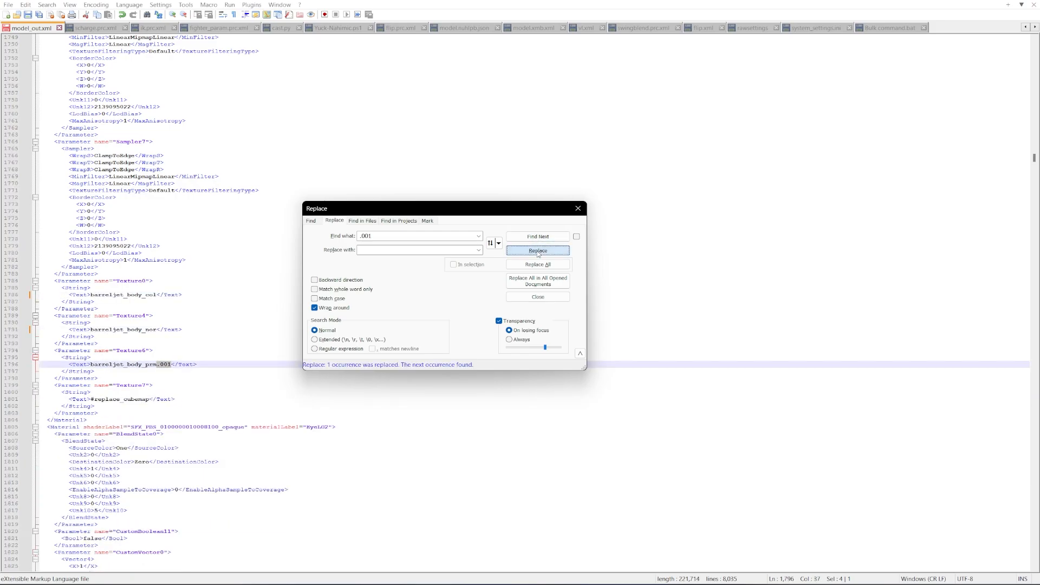
left_click(538, 251)
Step: Strip ".001" from eye_diddy_ouch_gold_02_col, eye_mario_w_nor, eye_diddy_ouch_col and the four textures of the deyes_eye_diddy_down_d_col material
left_click(538, 250)
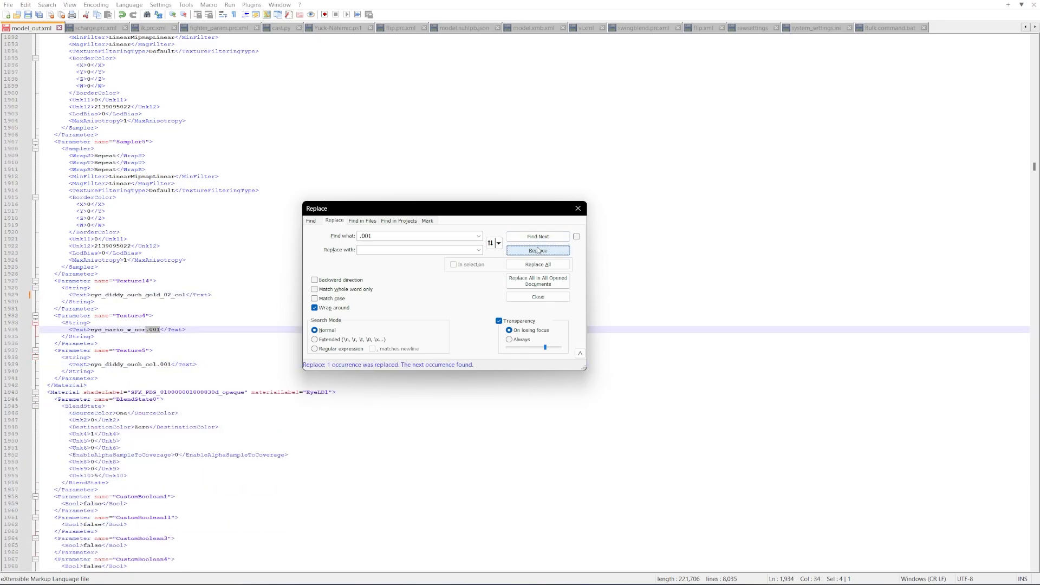
left_click(538, 251)
left_click(538, 250)
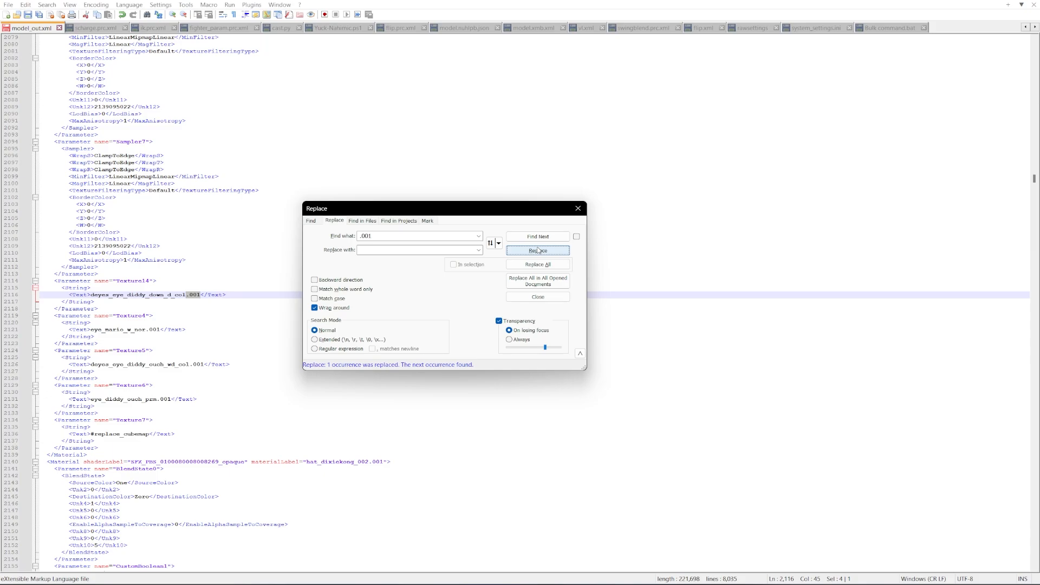
left_click(538, 250)
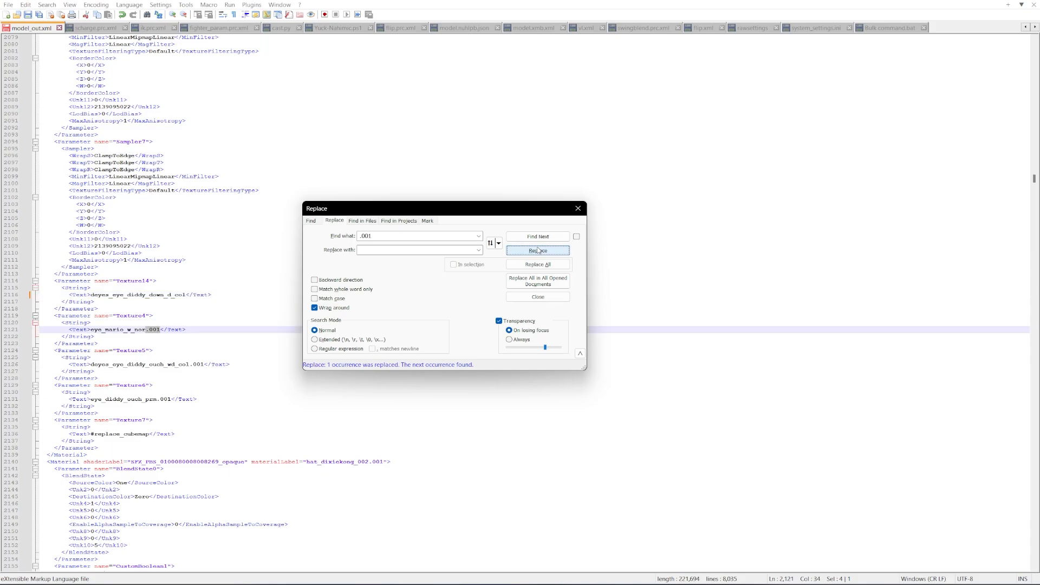
left_click(538, 250)
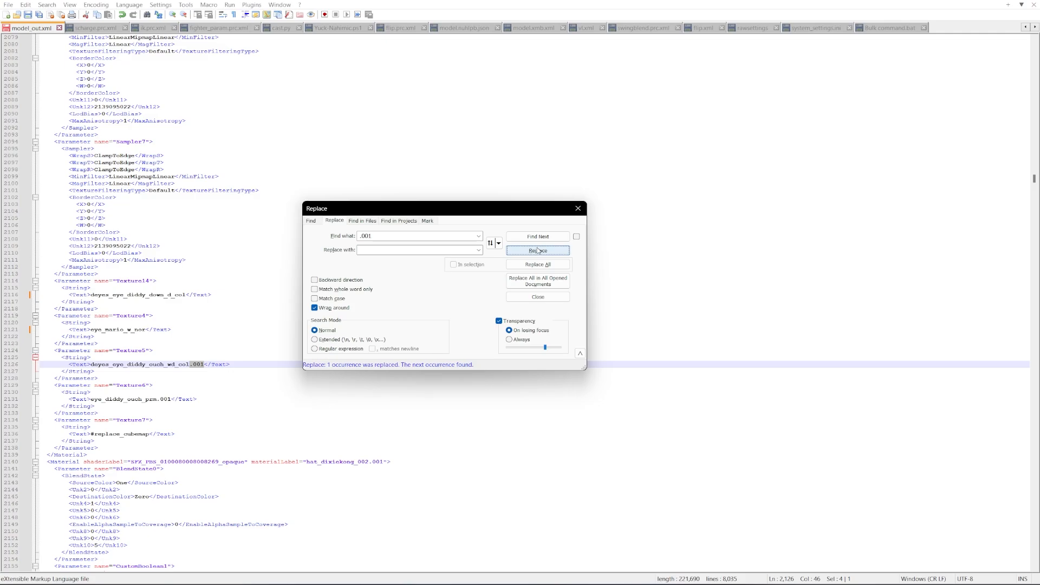
left_click(538, 251)
left_click(538, 250)
Step: Skip the hat_dixiekong_002.001 label and strip ".001" from the def_diddy_001, barreljet_top and skin_diddy_001 texture names
left_click(537, 250)
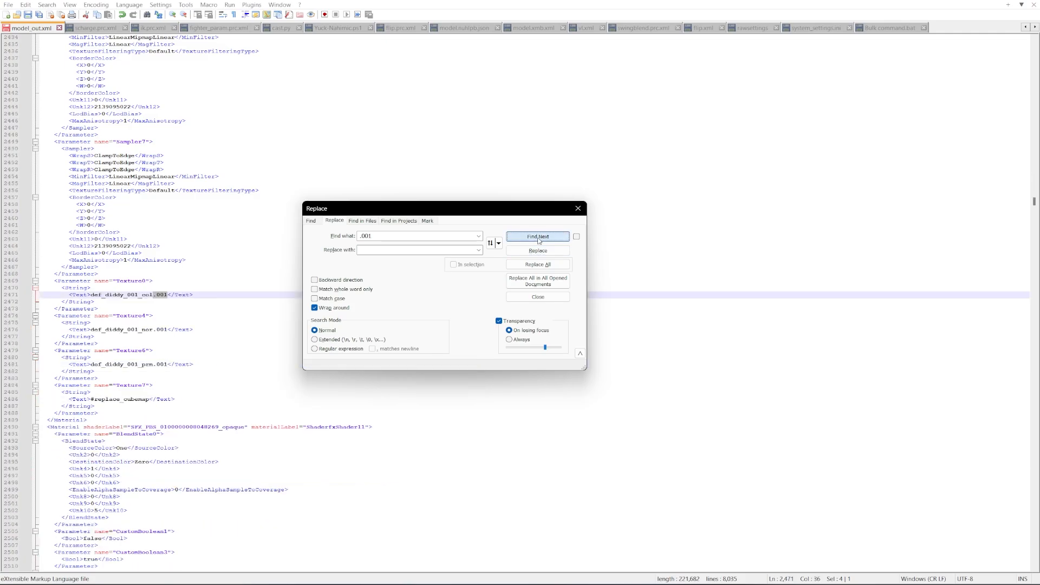
left_click(538, 251)
left_click(538, 252)
left_click(538, 251)
left_click(538, 251)
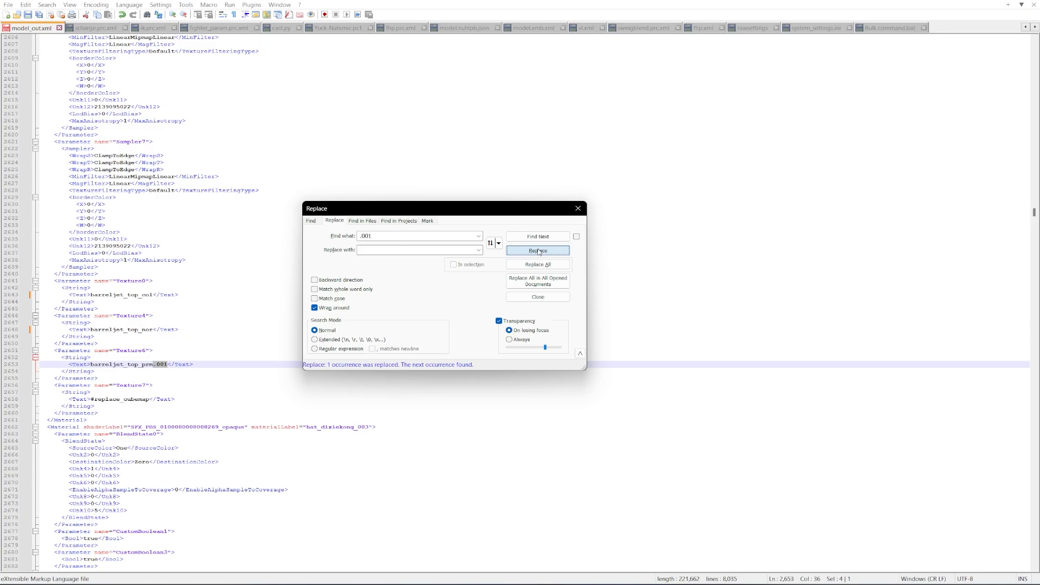
left_click(538, 250)
left_click(538, 251)
left_click(538, 250)
left_click(538, 251)
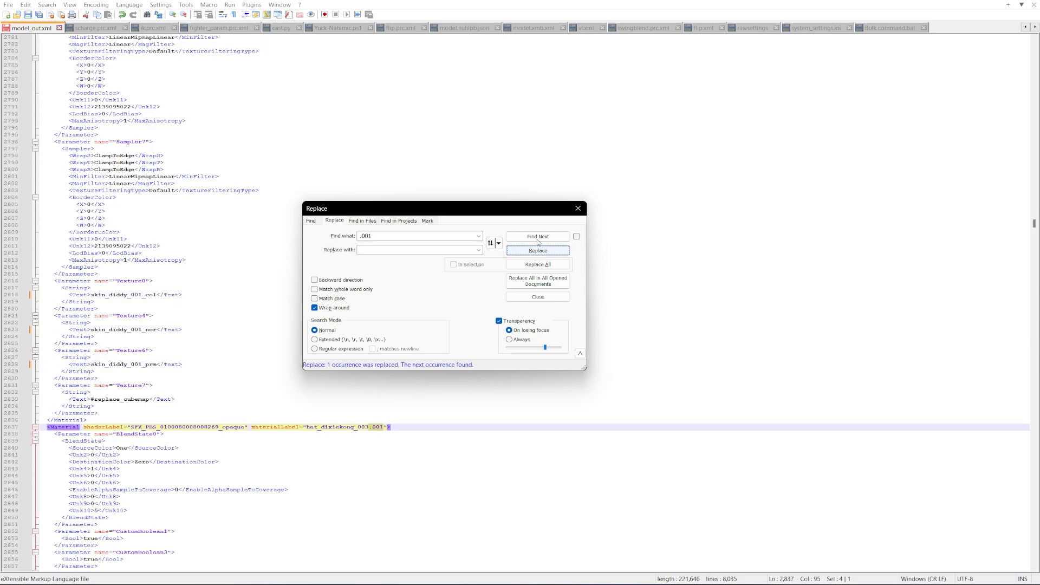
Step: Skip the hat_dixiekong_003.001 label and strip ".001" from the eye texture names of the eye_diddy_ouch_gold_02_col and deyes_eye_diddy_down_d_col materials
left_click(539, 252)
left_click(541, 253)
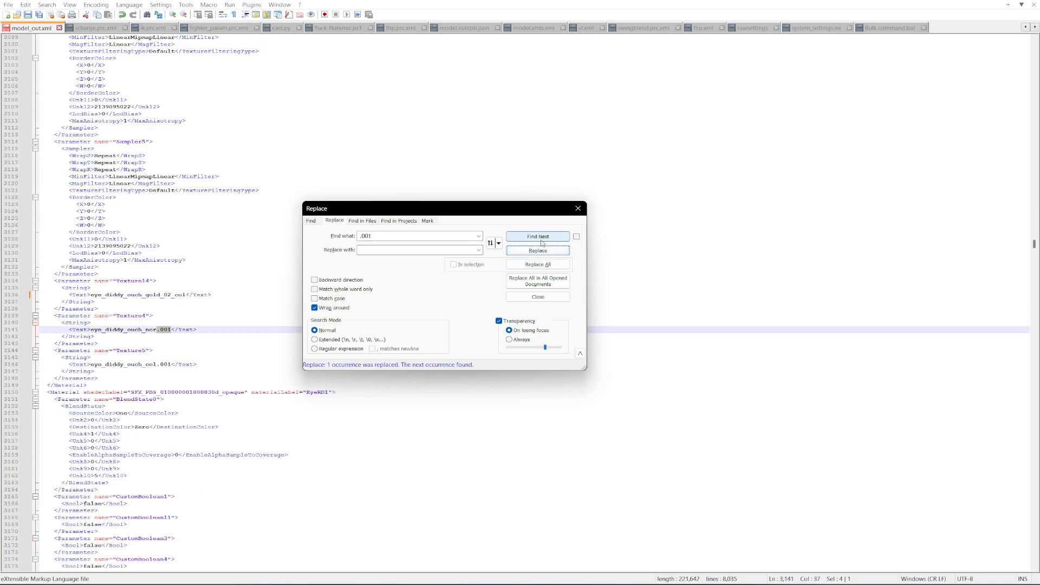
left_click(545, 251)
left_click(545, 252)
left_click(545, 251)
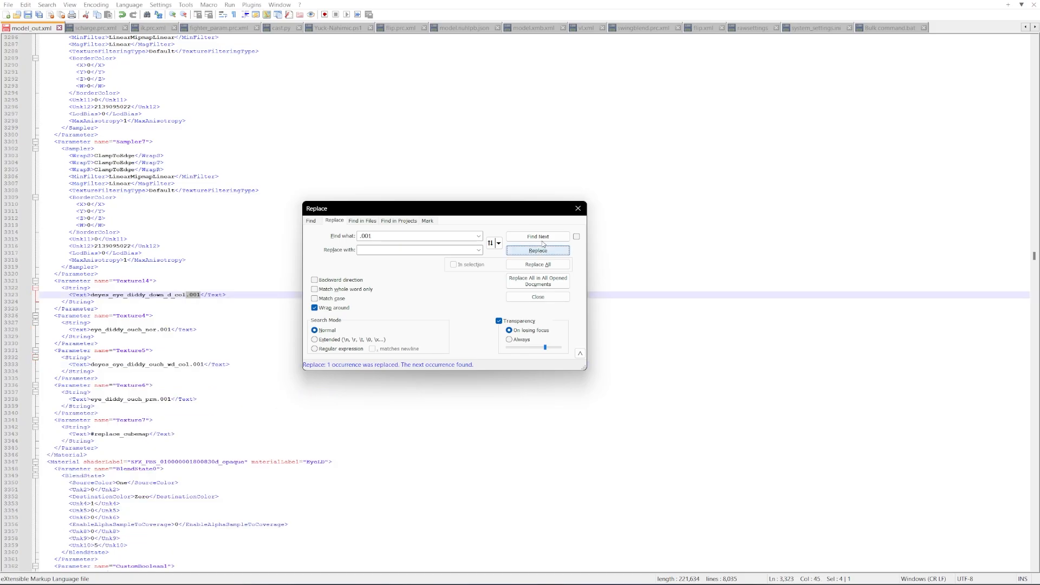
left_click(544, 252)
left_click(542, 252)
left_click(540, 253)
left_click(540, 251)
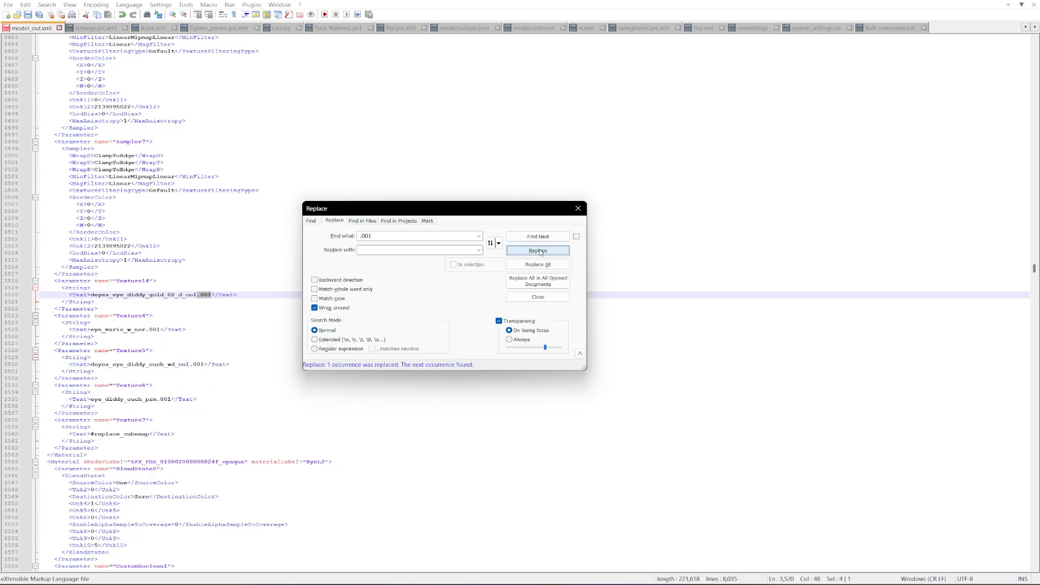
Step: Strip ".001" from the texture names running from deyes_eye_diddy_gold_02_d_col through the material that uses eye_diddy_003_col
left_click(540, 251)
left_click(540, 251)
left_click(541, 252)
left_click(540, 251)
left_click(541, 251)
left_click(540, 251)
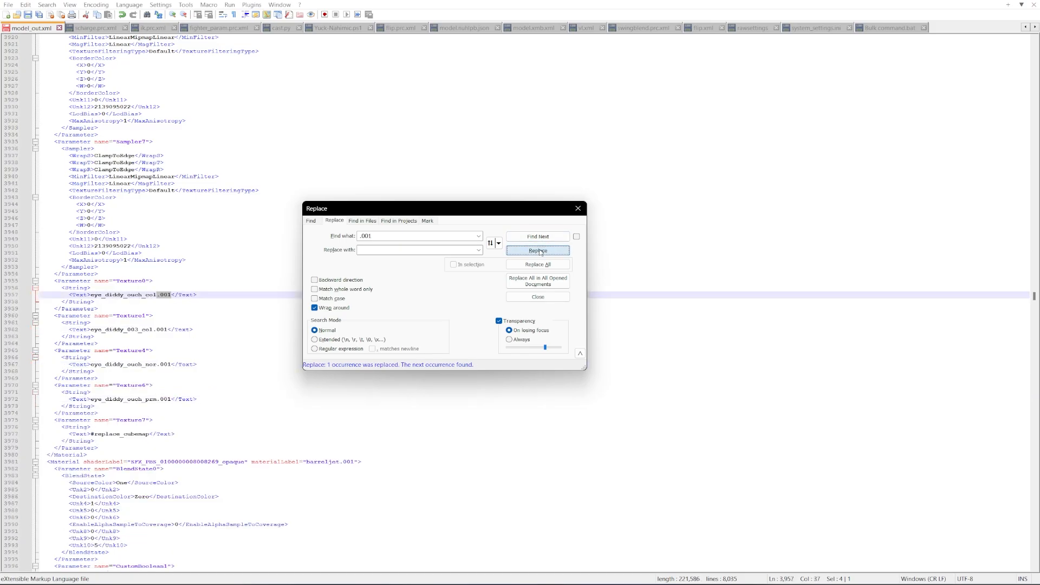
left_click(540, 251)
left_click(540, 251)
left_click(540, 251)
left_click(540, 252)
left_click(540, 251)
Step: Skip the barreljet.001 label and strip ".001" from the metal_gun_001 col, nor and prm texture names
left_click(539, 250)
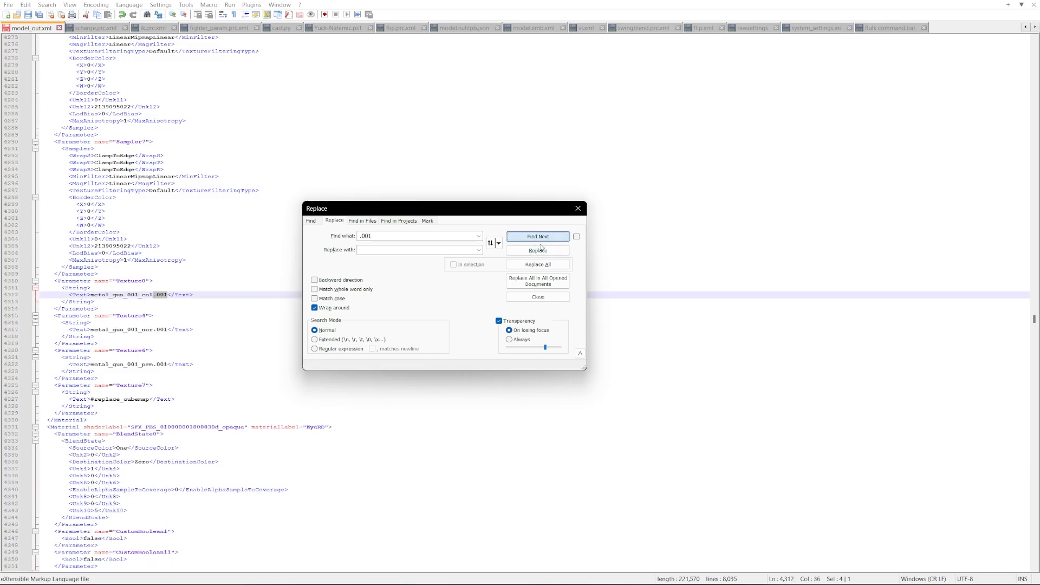
left_click(540, 251)
left_click(540, 251)
left_click(542, 251)
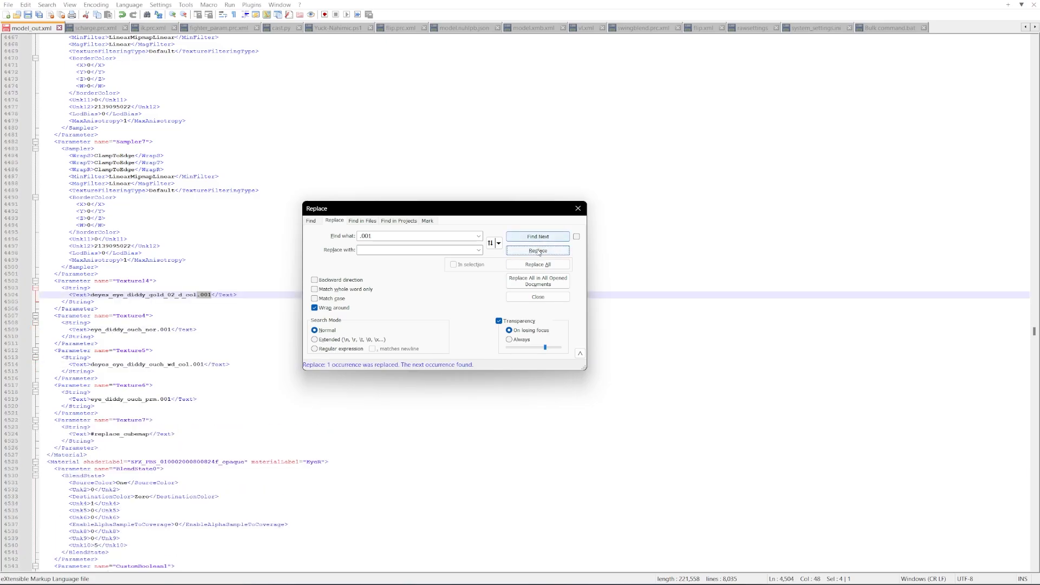
Step: Strip ".001" from deyes_eye_diddy_gold_02_d_col, eye_diddy_ouch_nor, deyes_eye_diddy_ouch_wd_col, eye_diddy_ouch_prm and the next texture names before the eye_diddy_down_col material
left_click(539, 252)
left_click(538, 252)
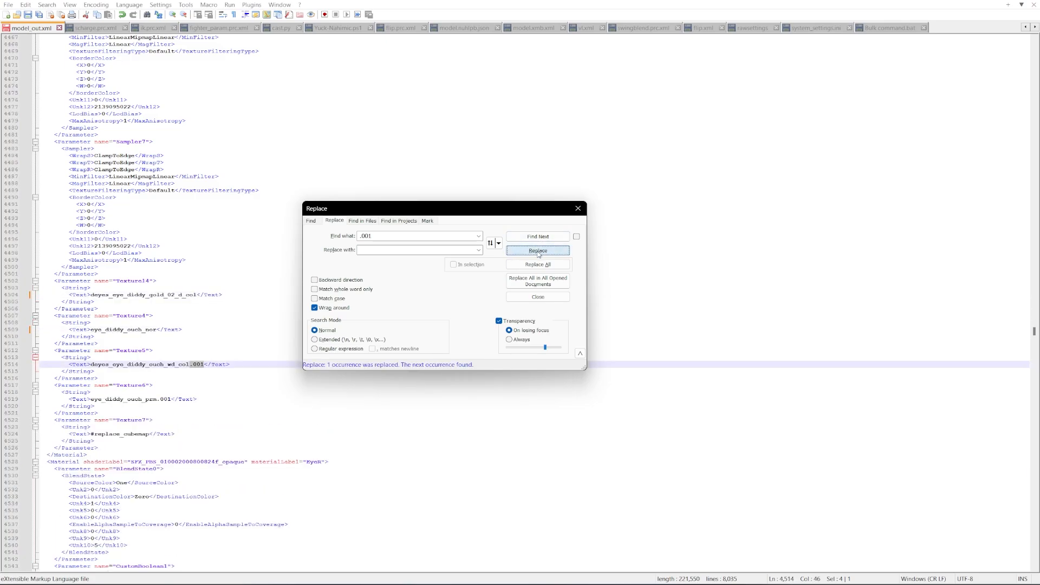
left_click(539, 251)
left_click(538, 251)
left_click(538, 251)
left_click(539, 252)
left_click(538, 252)
left_click(539, 251)
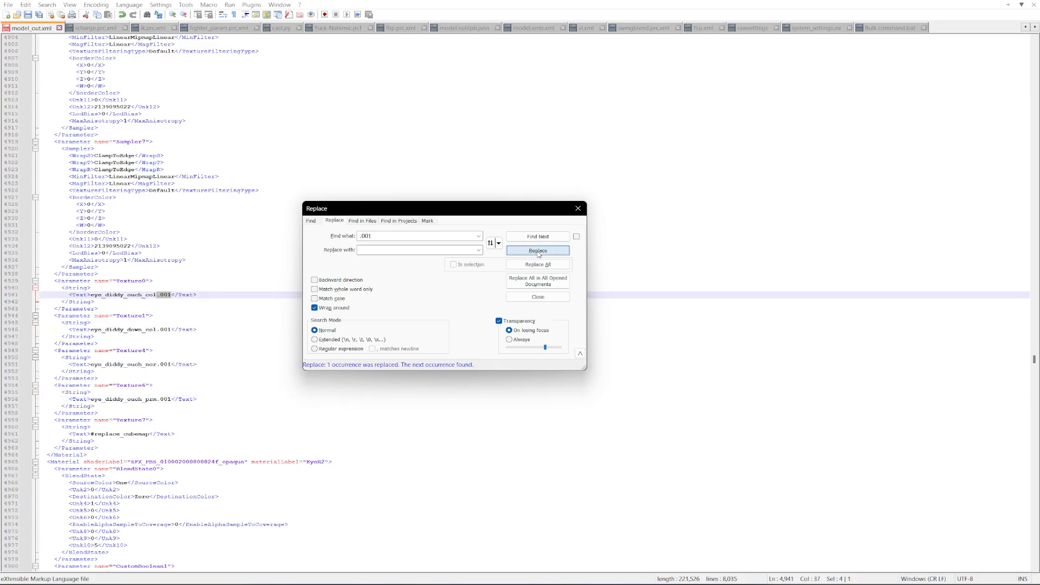
Step: Strip ".001" from the eye_diddy_down_col material's textures and from eye_diddy_ouch_col, eye_diddy_ouch_eye_col and eye_diddy_ouch_nor in the following one
left_click(539, 251)
left_click(538, 252)
left_click(539, 251)
left_click(538, 251)
left_click(538, 251)
left_click(539, 251)
left_click(539, 251)
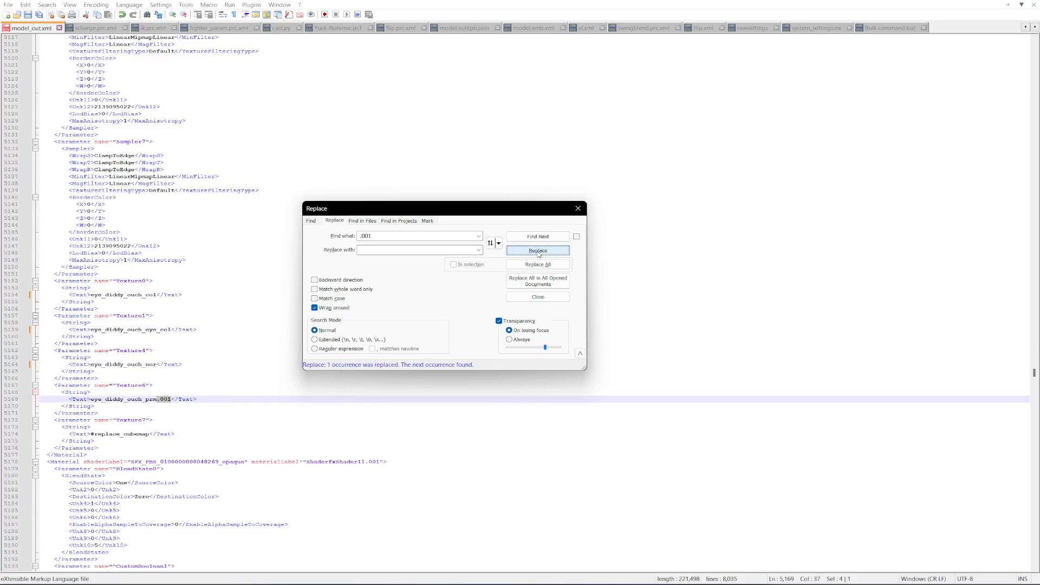
Step: Strip ".001" from eye_diddy_ouch_prm, the second metal_gun_001 texture set, and eye_diddy_ouch_col, eye_diddy_down_col and eye_diddy_ouch_nor
left_click(539, 251)
left_click(540, 252)
left_click(542, 252)
left_click(543, 252)
left_click(542, 252)
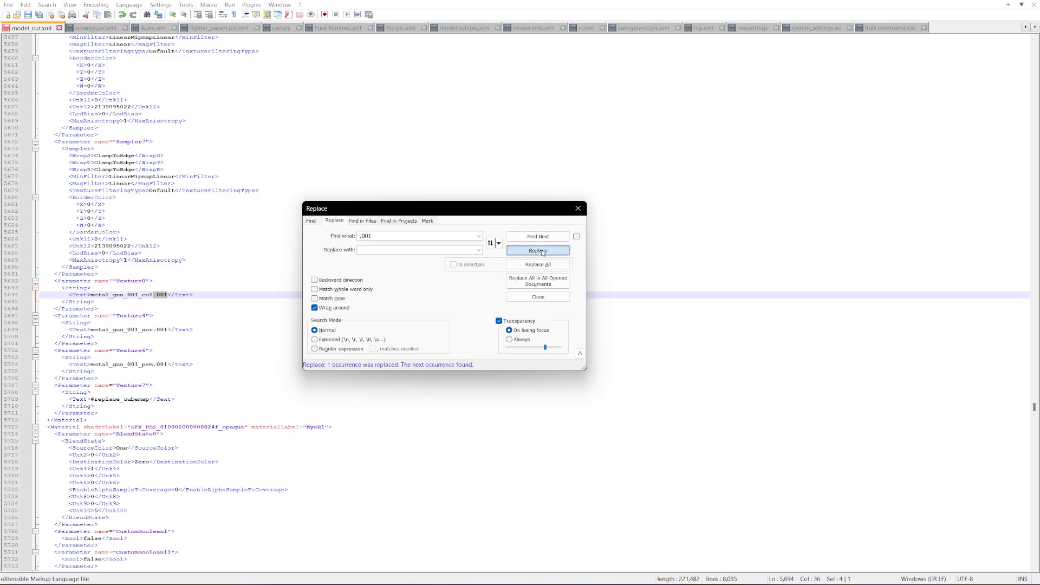
left_click(542, 252)
left_click(543, 253)
left_click(542, 252)
left_click(543, 253)
left_click(542, 252)
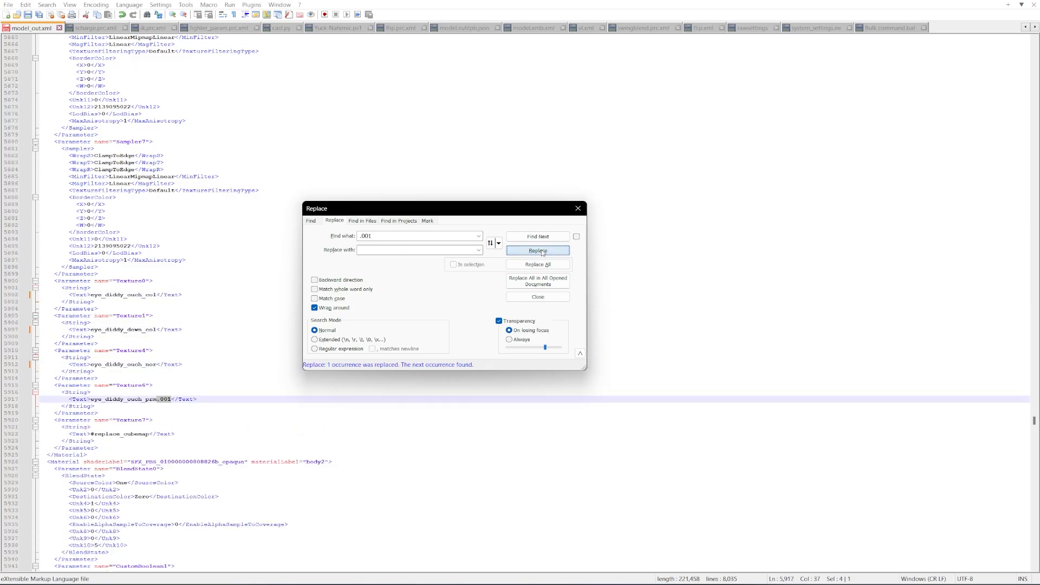
Step: Continue stripping ".001" from eye_diddy_ouch_prm through the leyes_eye_diddy_ouch_gold_02_l_col material's textures and eye_diddy_down_gold_col
left_click(543, 252)
left_click(543, 252)
left_click(542, 252)
left_click(542, 253)
left_click(543, 253)
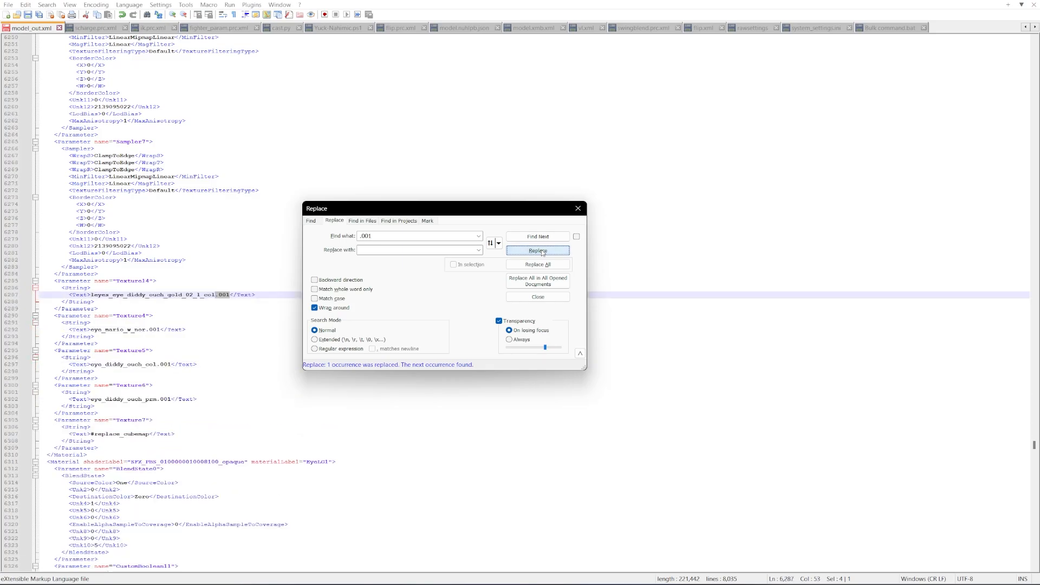
left_click(543, 253)
left_click(542, 253)
left_click(543, 252)
left_click(542, 253)
left_click(542, 252)
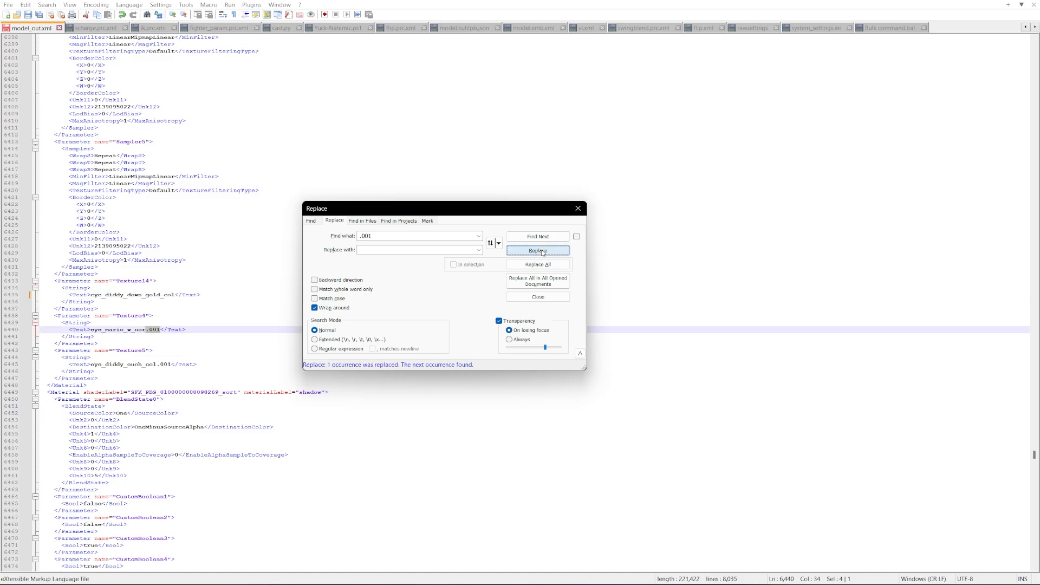
Step: Strip ".001" from eye_mario_w_nor, eye_diddy_ouch_col and the diddy_head_shadow col, nor and prm texture names
left_click(542, 253)
left_click(542, 253)
left_click(542, 252)
left_click(543, 252)
left_click(542, 252)
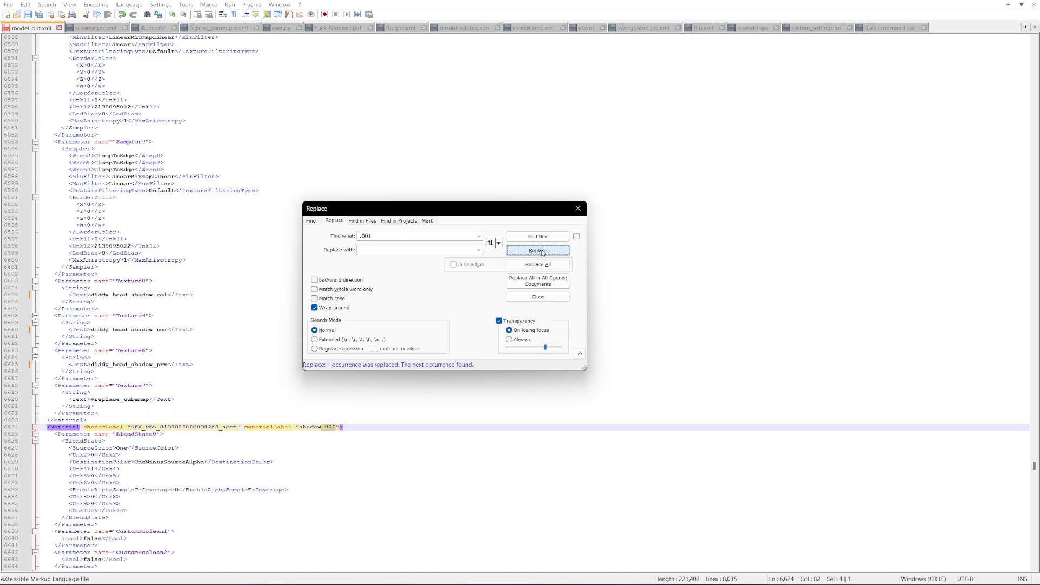
Step: Skip the shadow.001 label and strip ".001" from the texture names of the leyes_eye_diddy_ouch_gold_02_l_col and eye_diddy_down_gold_col materials
left_click(542, 253)
left_click(542, 253)
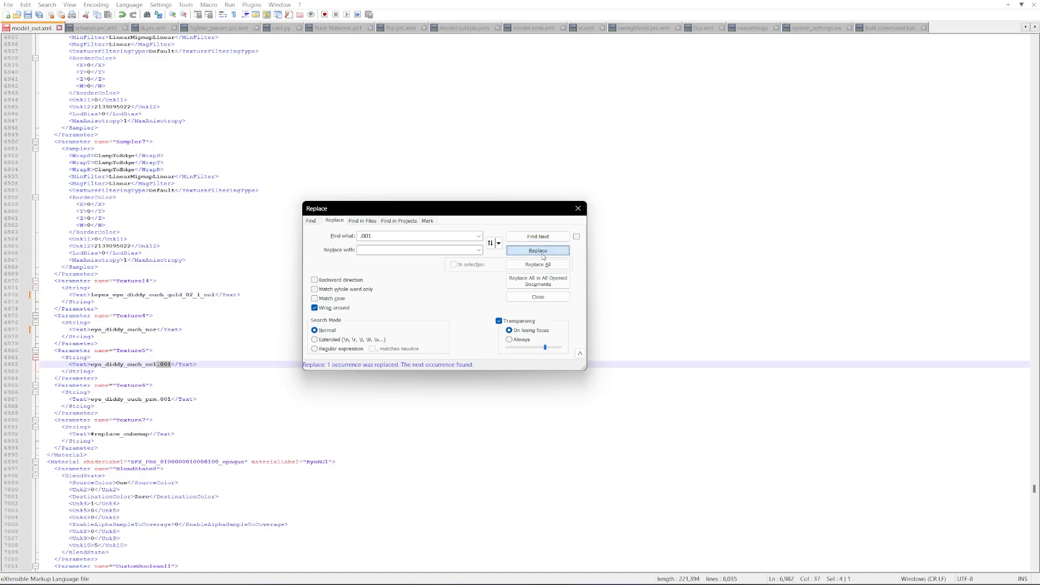
left_click(542, 254)
left_click(542, 253)
left_click(542, 255)
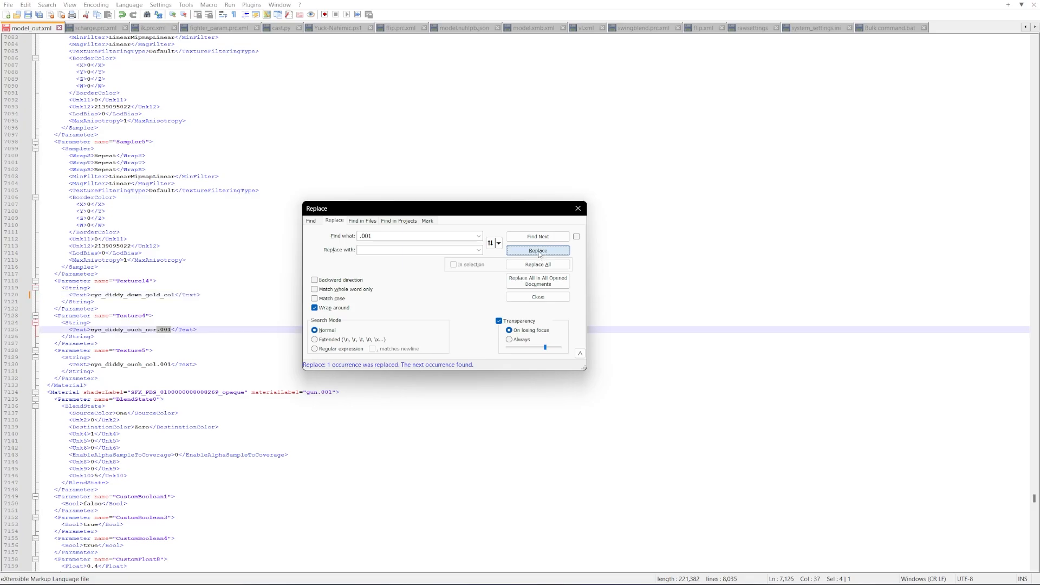
left_click(540, 253)
left_click(538, 253)
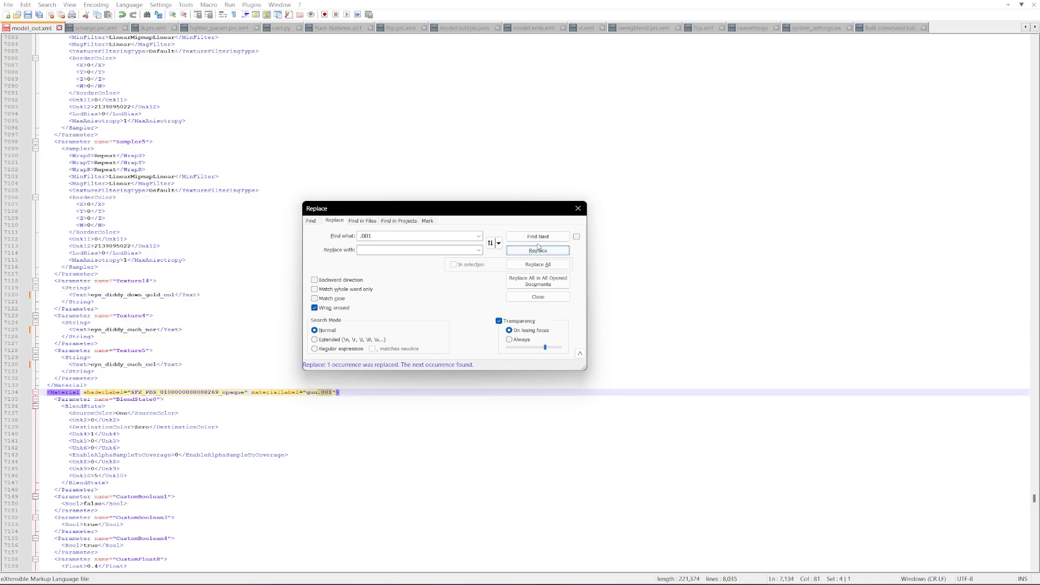
Step: Skip the gun.001 label and strip ".001" from the texture names up to eye_diddy_003_g_col, eye_mario_w_nor and eye_diddy_ouch_col
left_click(538, 236)
left_click(539, 252)
left_click(540, 253)
left_click(540, 253)
left_click(539, 252)
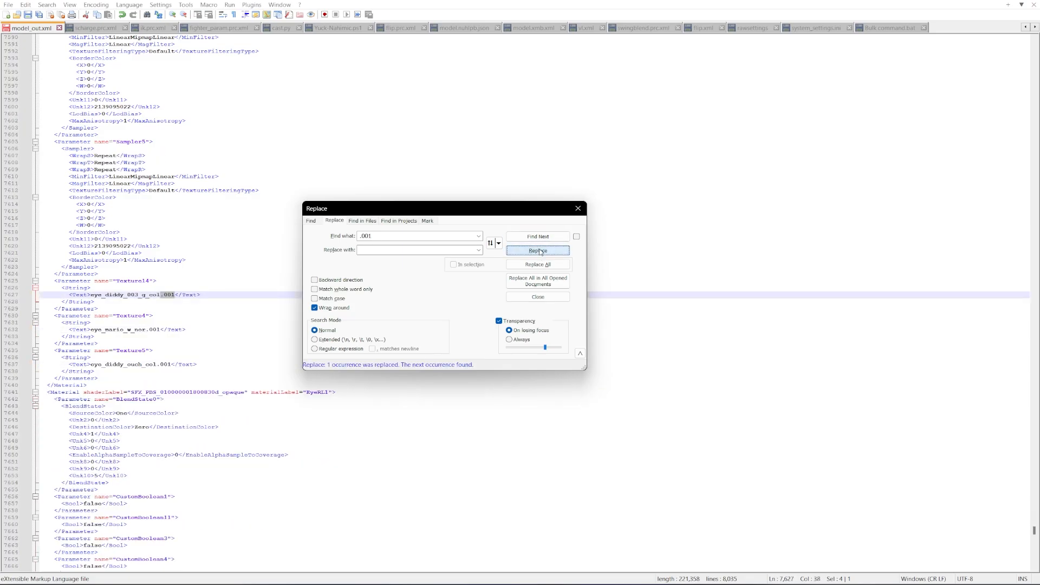
left_click(539, 252)
left_click(538, 250)
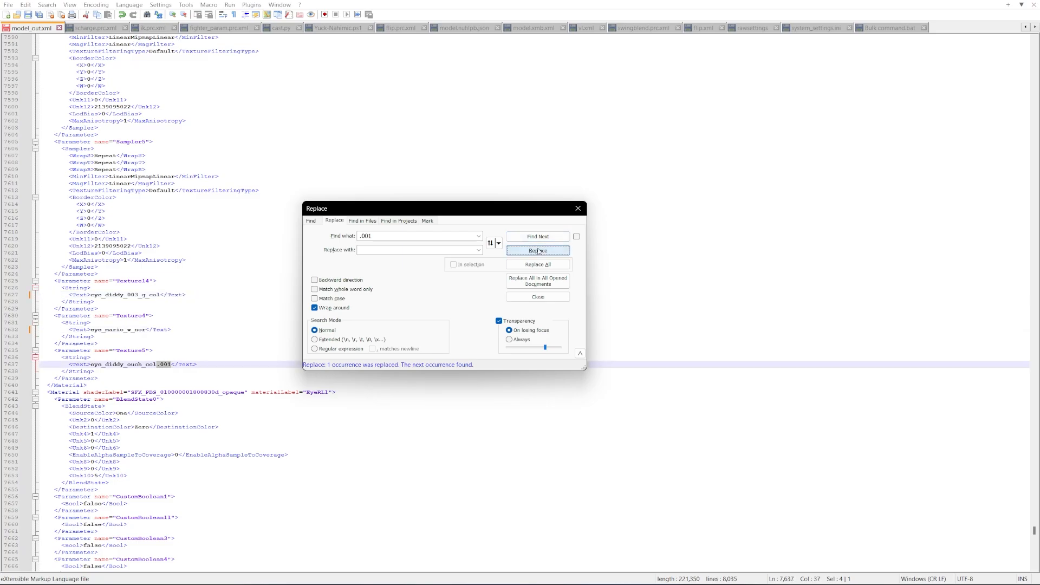
left_click(538, 251)
Step: Strip ".001" from the remaining texture names through leyes_eye_diddy_gold_02_l_col's material at the file's end, continuing from the file's beginning
left_click(538, 251)
left_click(538, 251)
left_click(538, 251)
left_click(538, 251)
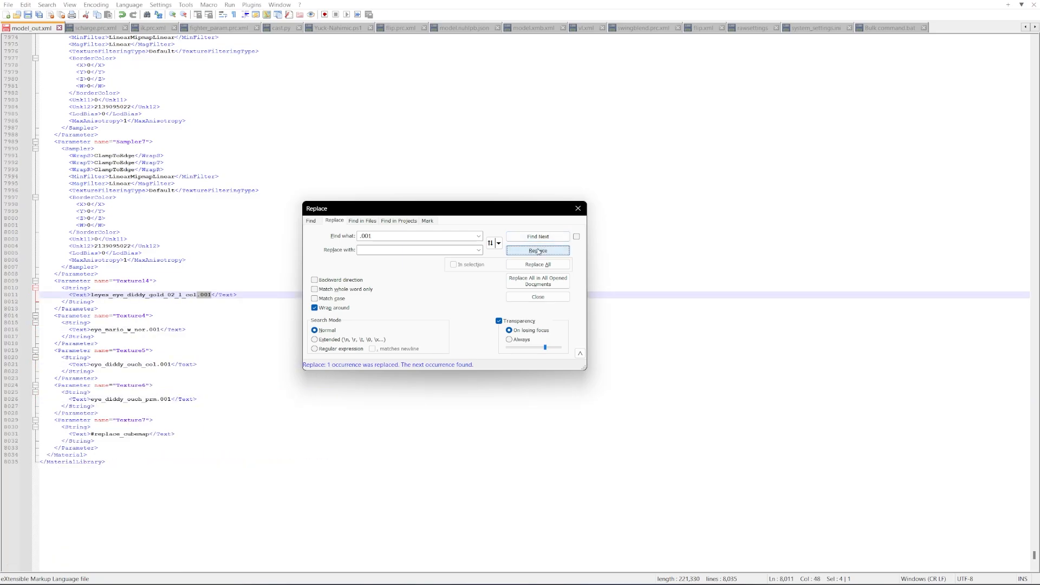
left_click(538, 251)
left_click(538, 251)
left_click(538, 251)
left_click(538, 250)
left_click(538, 251)
left_click(538, 251)
left_click(538, 251)
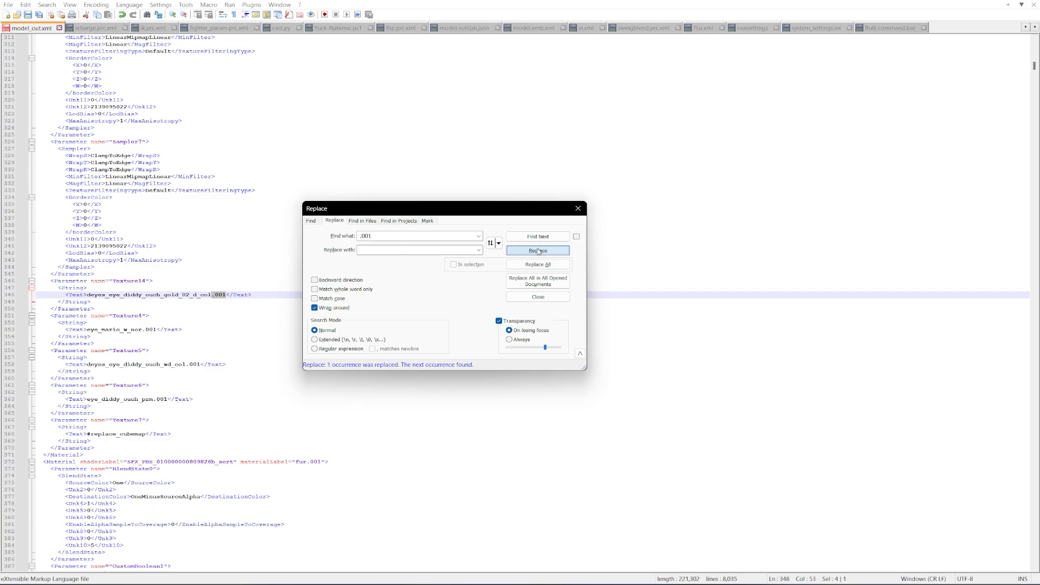
Step: Strip ".001" from deyes_eye_diddy_ouch_gold_02_d_col, eye_mario_w_nor, deyes_eye_diddy_ouch_wd_col and eye_diddy_ouch_prm in the material before fur.001
left_click(538, 251)
left_click(538, 251)
left_click(538, 251)
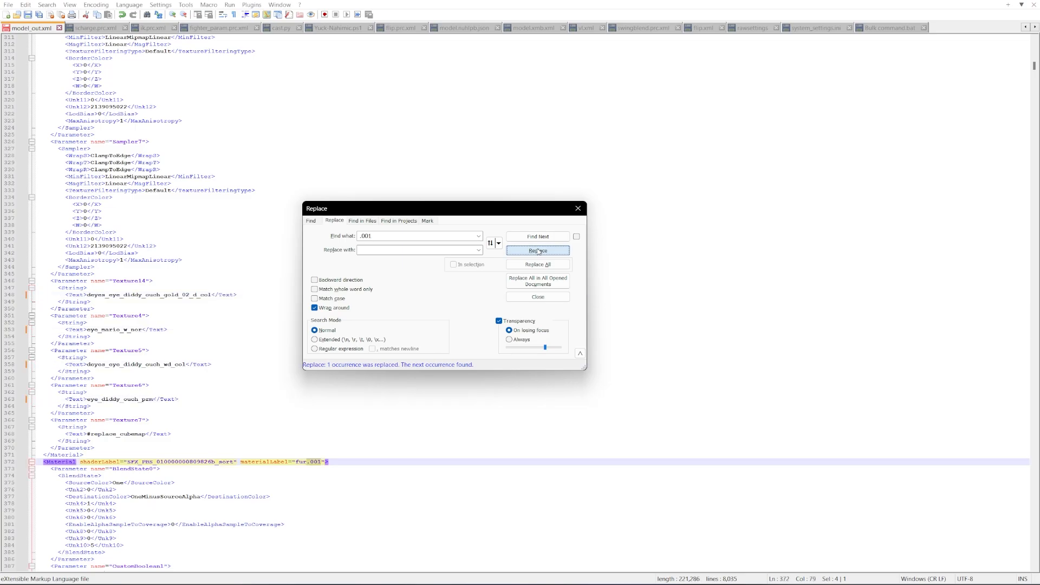
Step: Skip the fur.001 label and strip ".001" from leyes_eye_diddy_gold_02_l_col, eye_diddy_ouch_nor, eye_diddy_ouch_col and eye_diddy_ouch_prm
left_click(538, 250)
left_click(538, 251)
left_click(538, 251)
left_click(538, 251)
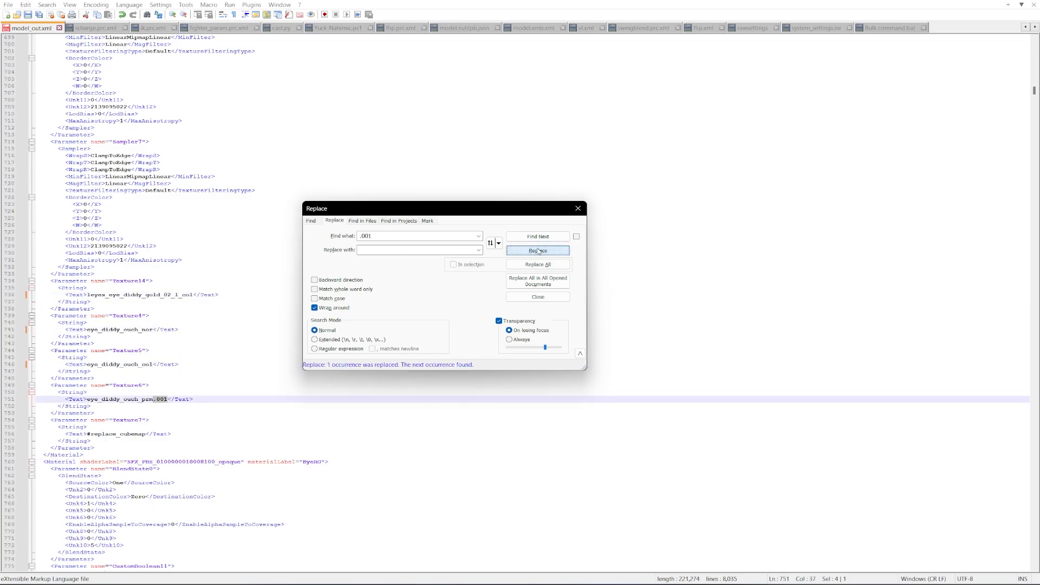
left_click(538, 251)
Step: Step through the remaining ".001" matches in the file to check whether any texture names still contain the suffix
left_click(536, 240)
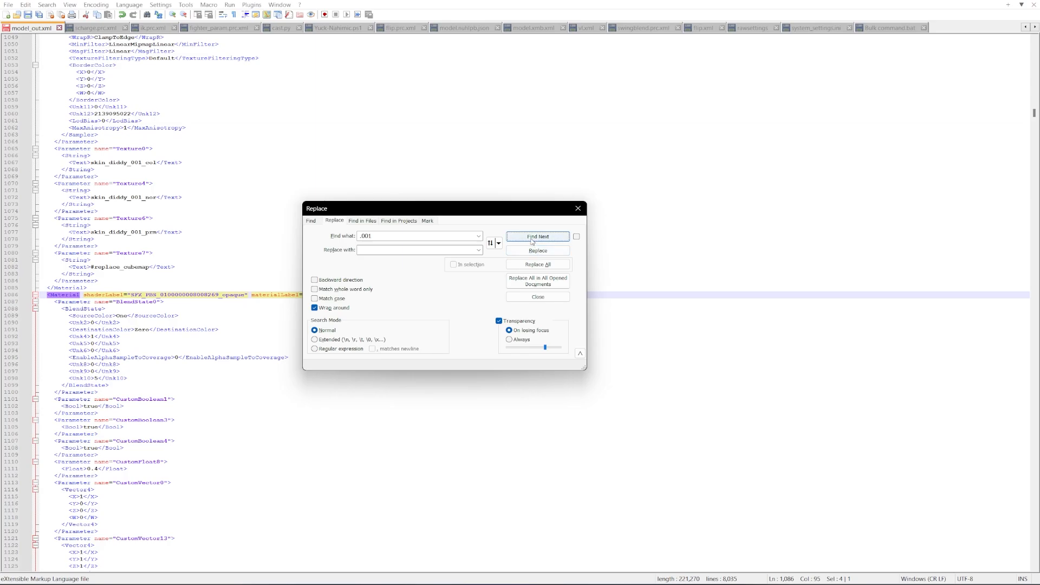
left_click(532, 239)
left_click(532, 239)
left_click(531, 239)
left_click(532, 239)
left_click(532, 238)
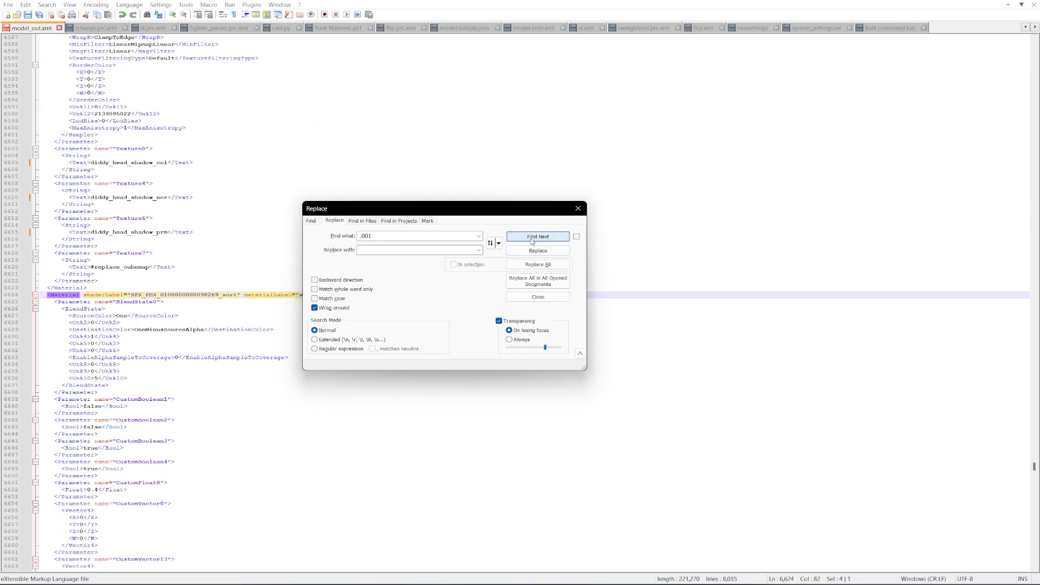
Step: Cycle once more through the ".001" matches in model_out.xml, wrapping past the file's end, to check only labels keep the suffix
left_click(531, 239)
left_click(531, 239)
left_click(531, 239)
left_click(531, 239)
left_click(532, 239)
left_click(531, 239)
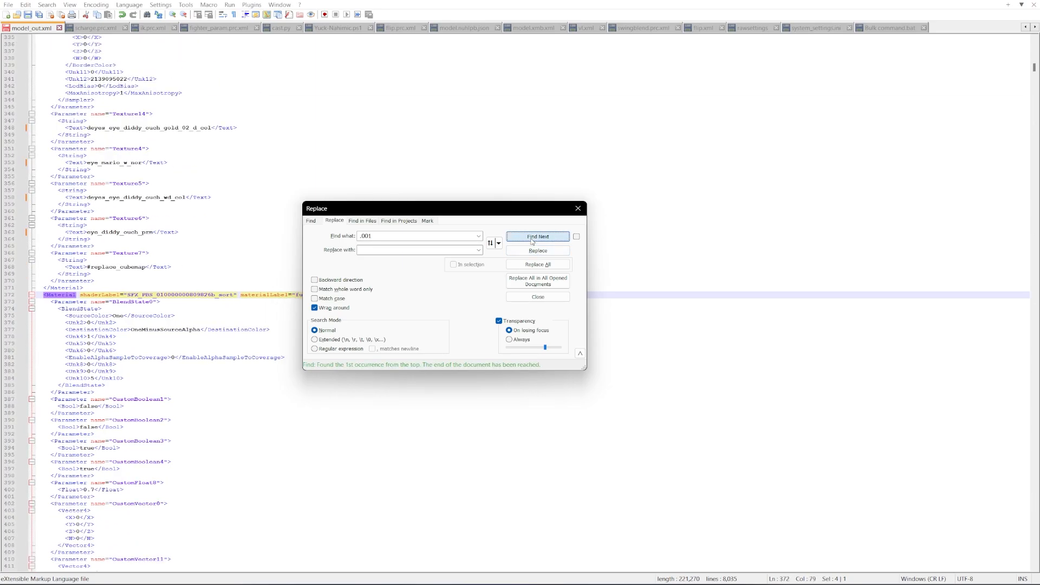
left_click(531, 239)
left_click(531, 239)
left_click(531, 239)
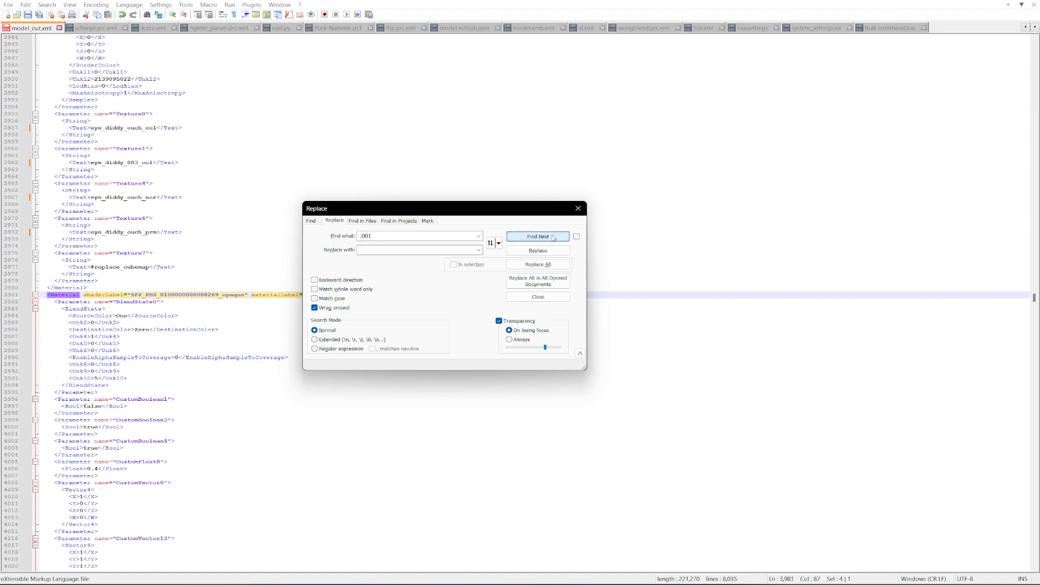
Step: Save the cleaned model_out.xml and rebuild model.numatb from it with Asm numatb.bat in the Ultimate_modding folder
left_click(577, 208)
left_click(456, 171)
key("ctrl+s")
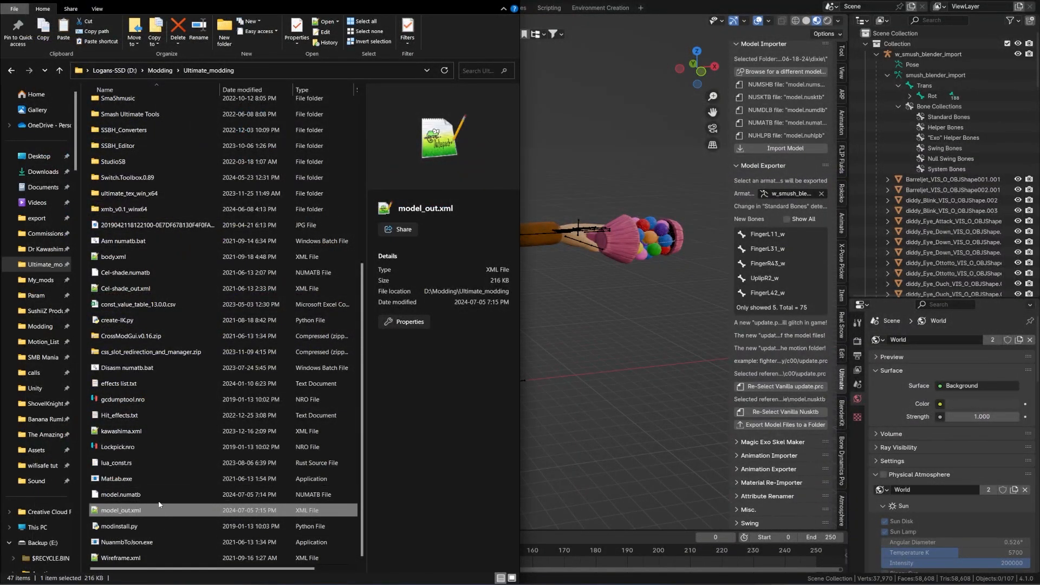
double_click(162, 241)
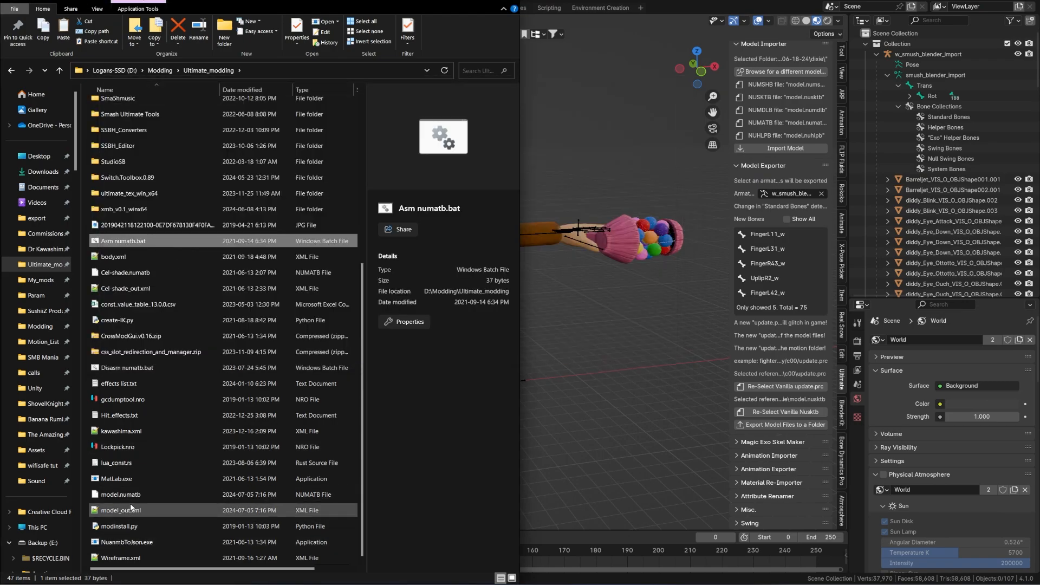
Step: Copy the rebuilt model.numatb into the wifisafe tut\c00 folder, replacing the existing file
left_click(135, 496)
key("ctrl+c")
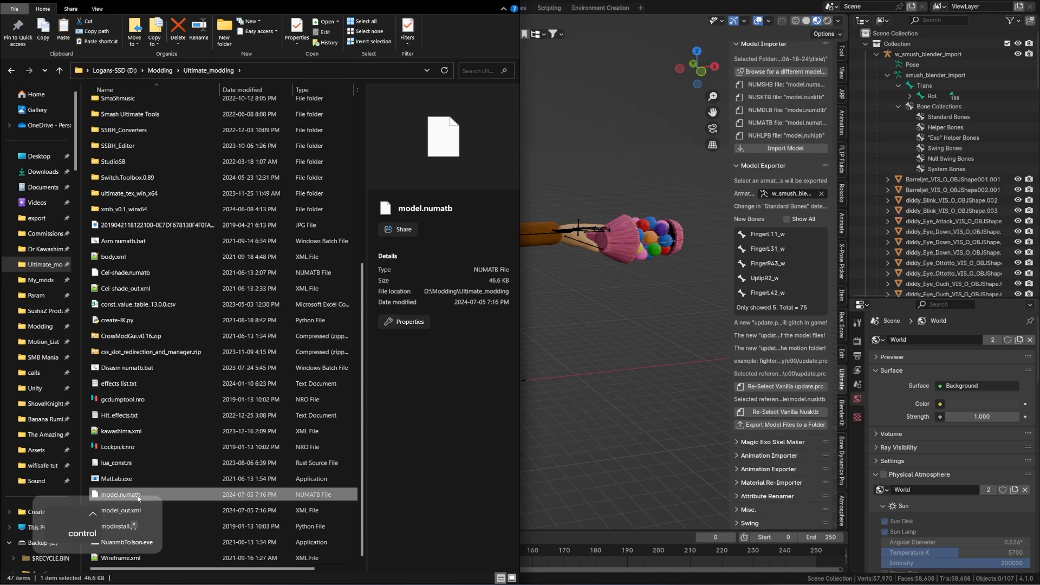
left_click(11, 71)
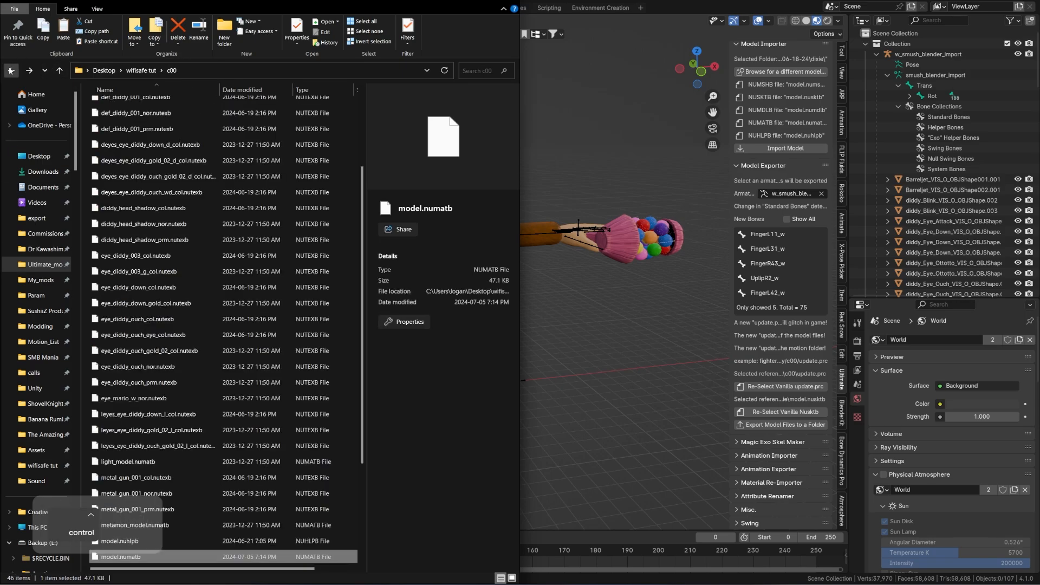
key("ctrl+v")
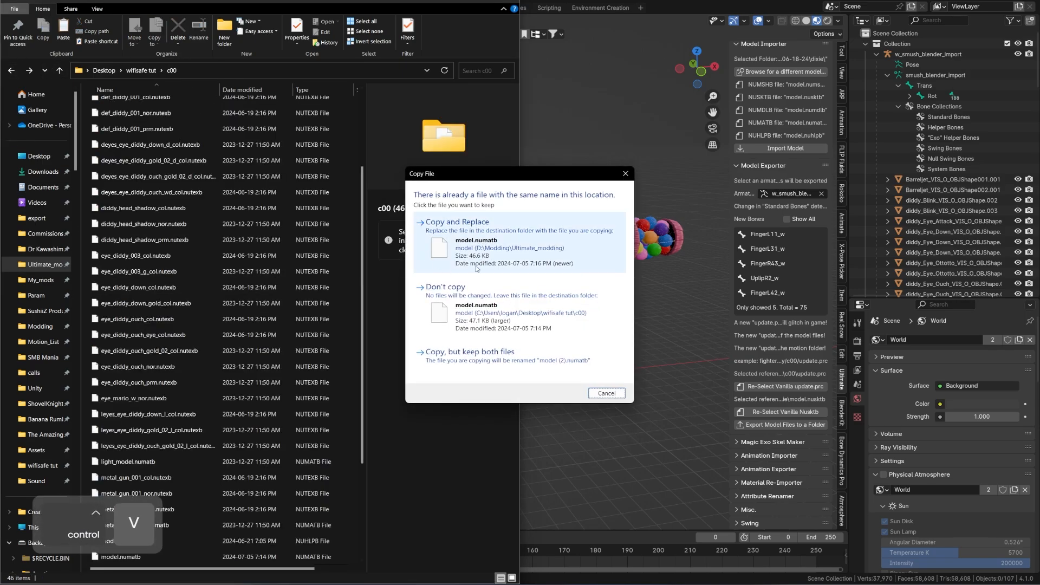
left_click(407, 228)
Step: Launch SSBH Editor, open the wifisafe tut\c00 folder and inspect the textured model
key("super")
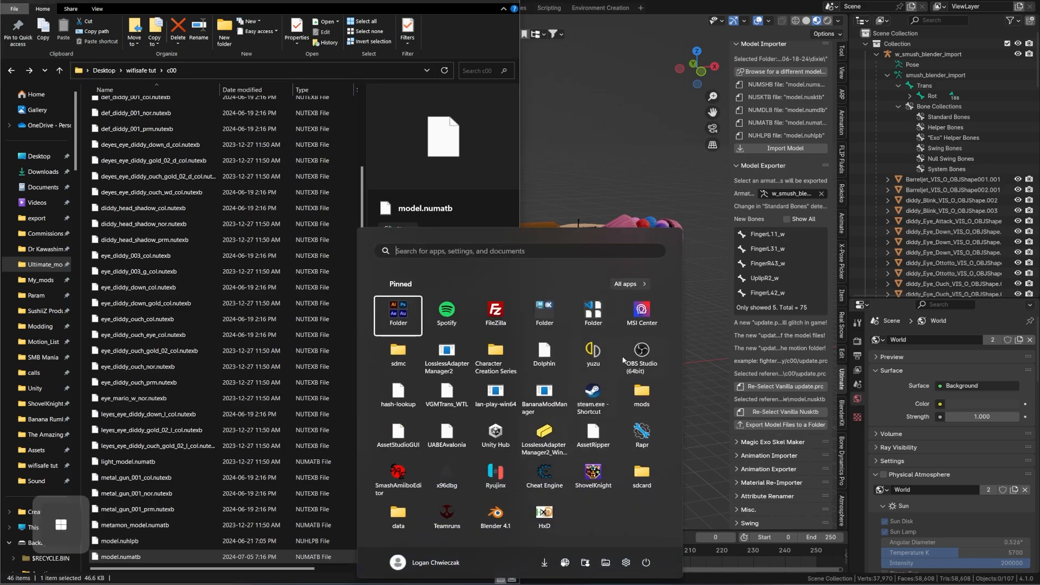
left_click(594, 317)
left_click(592, 381)
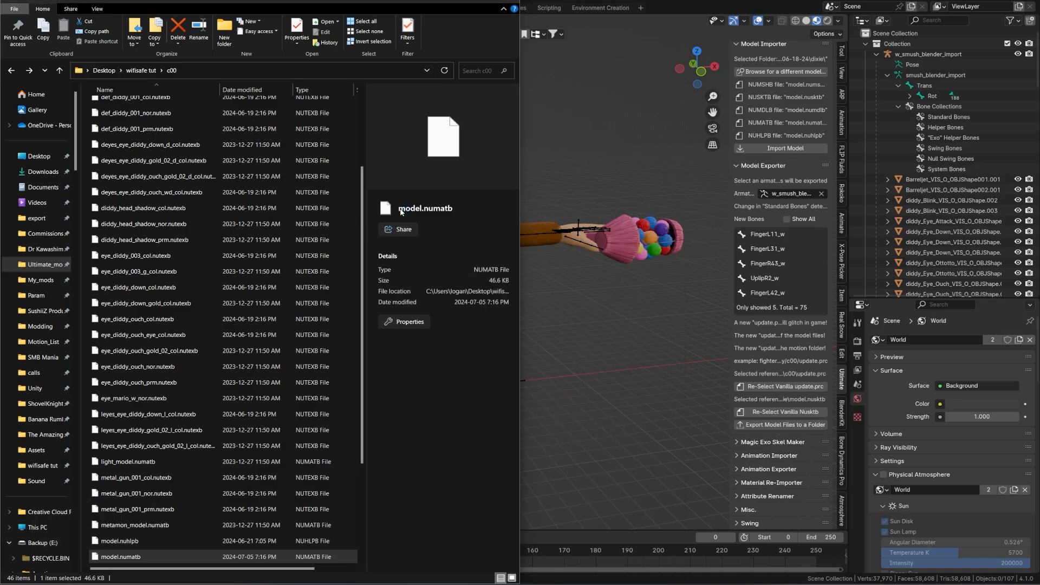
left_click(116, 108)
left_click(142, 120)
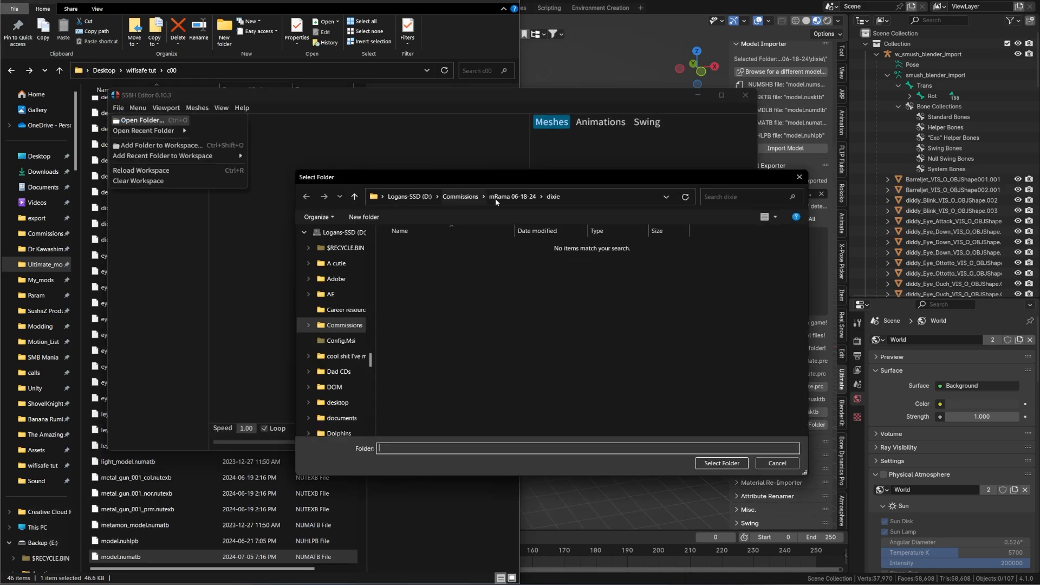
left_click(565, 196)
key("ctrl+v")
key("Return")
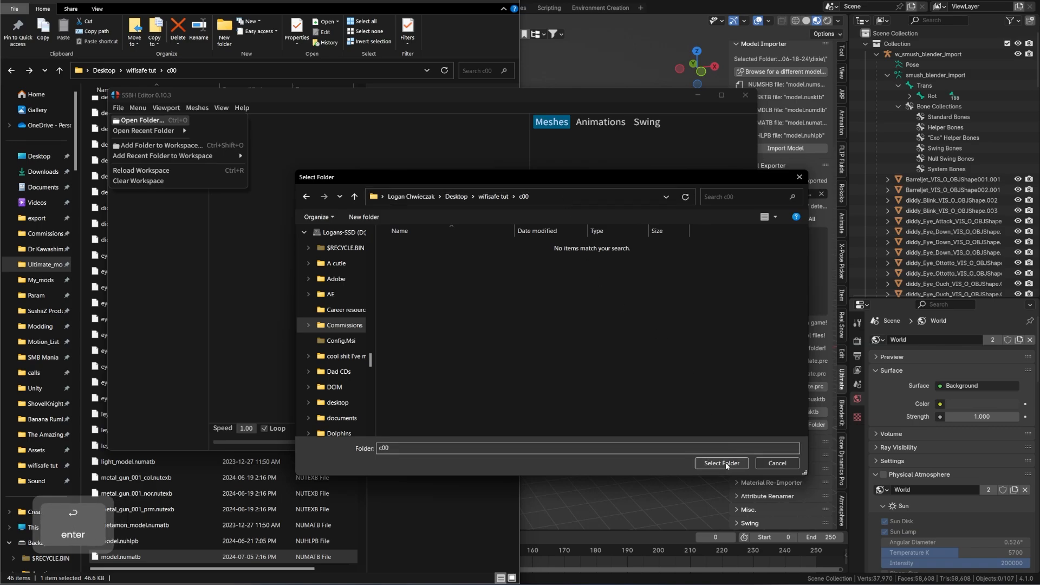
left_click(721, 463)
mouse_move(414, 255)
left_mouse_down()
mouse_move(411, 271)
mouse_move(400, 268)
left_mouse_up()
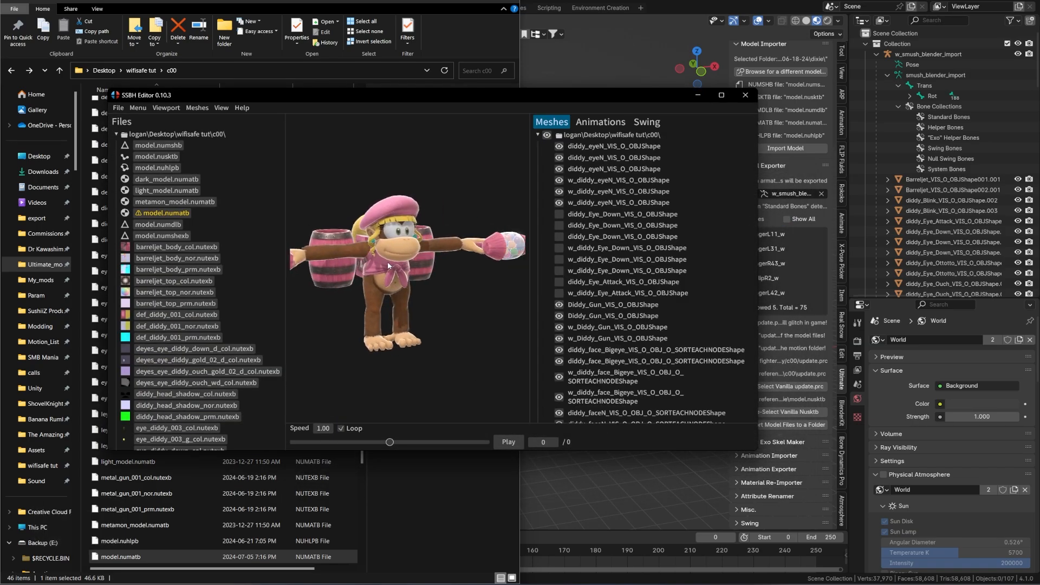
scroll(400, 269, "down", 5)
scroll(400, 268, "up", 5)
Step: Add the wifisafe tut\original folder to the SSBH Editor workspace
left_click(117, 108)
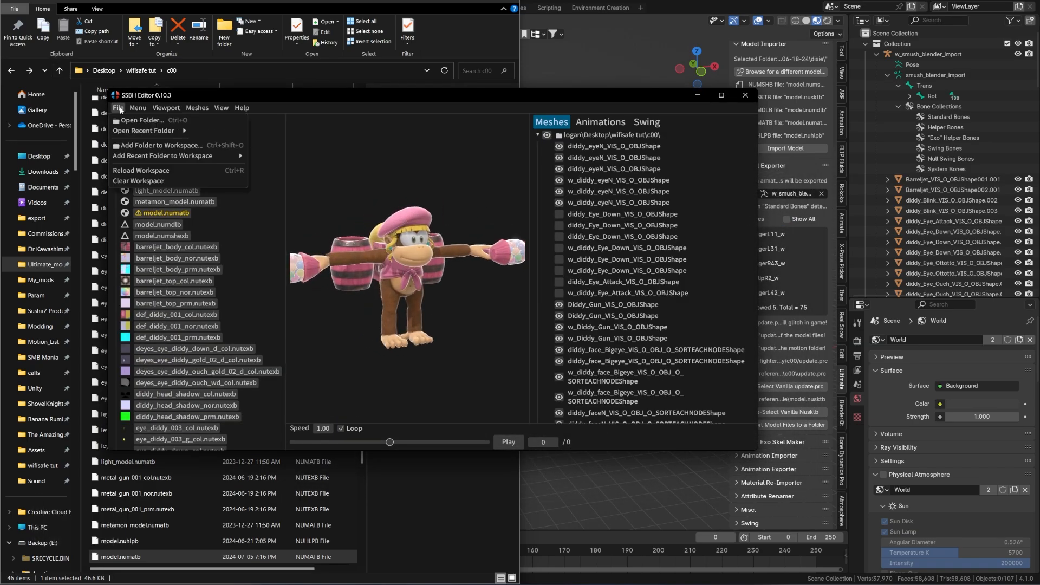
left_click(162, 146)
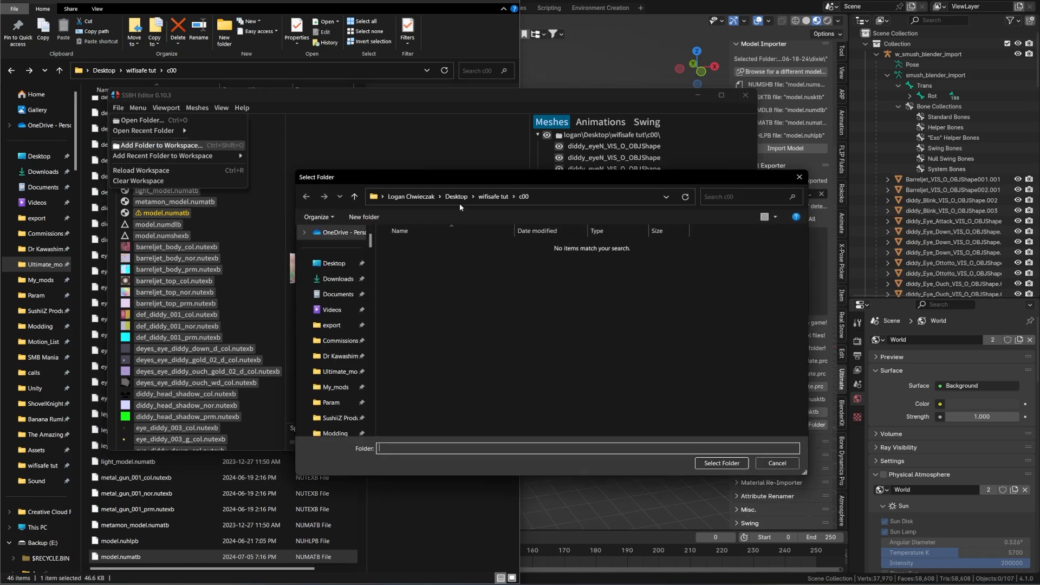
left_click(487, 200)
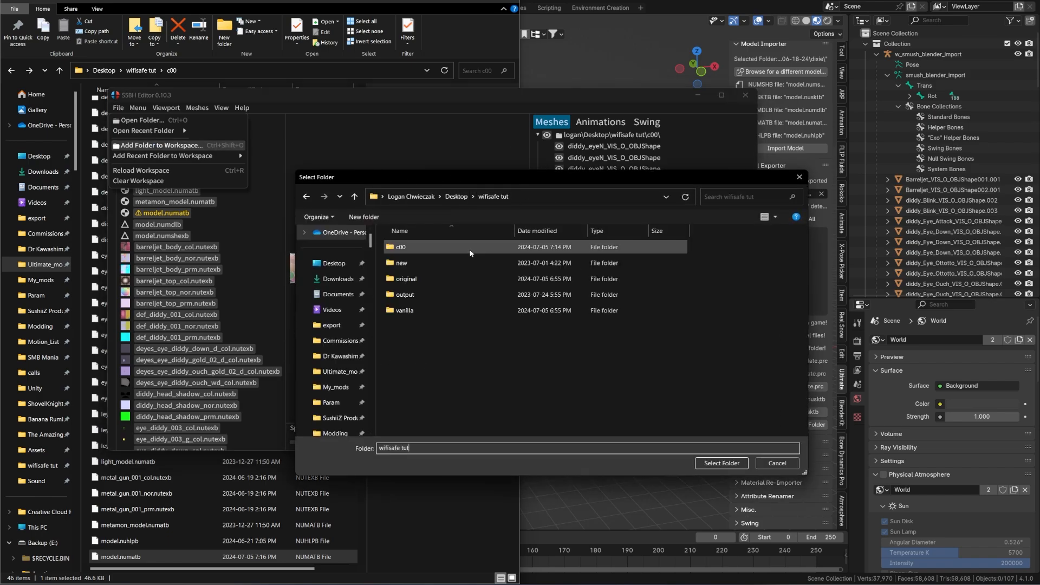
left_click(462, 277)
double_click(462, 278)
left_click(722, 464)
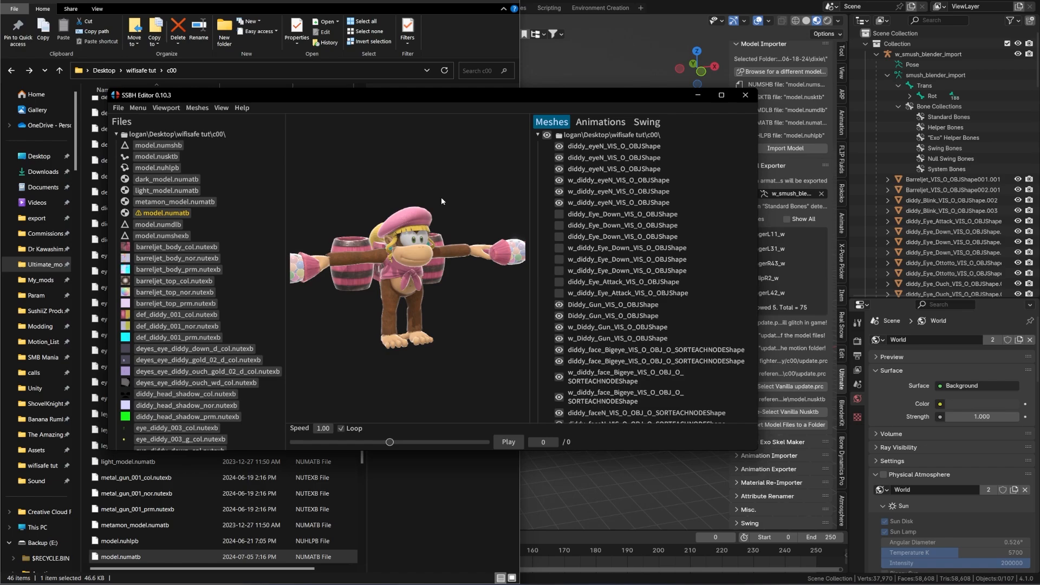
Step: Maximize SSBH Editor and assign the c02attacklw3.nuanmb animation to Slot 0 of the c00 model
left_click(721, 95)
left_click(883, 19)
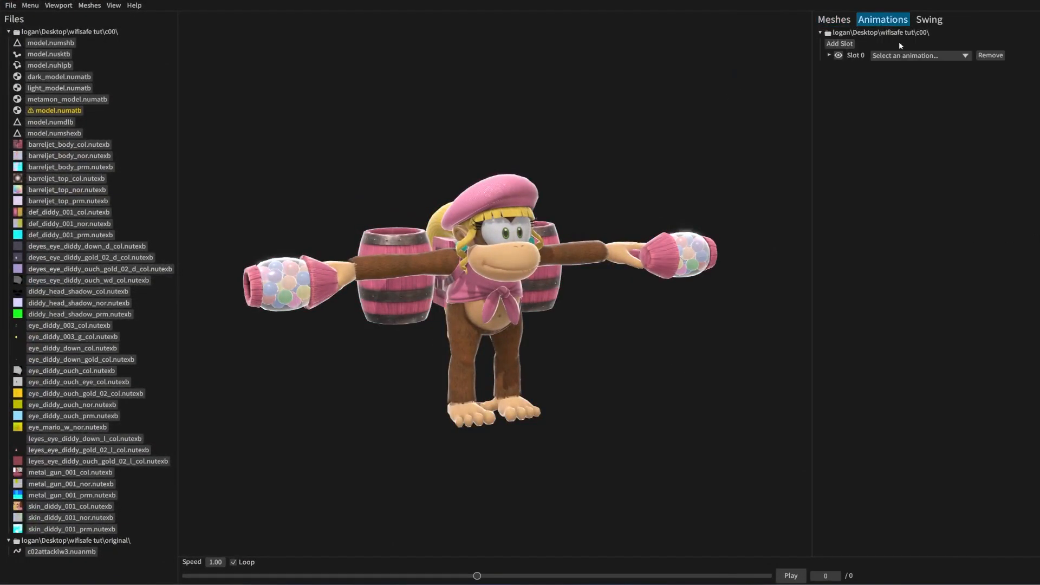
left_click(922, 59)
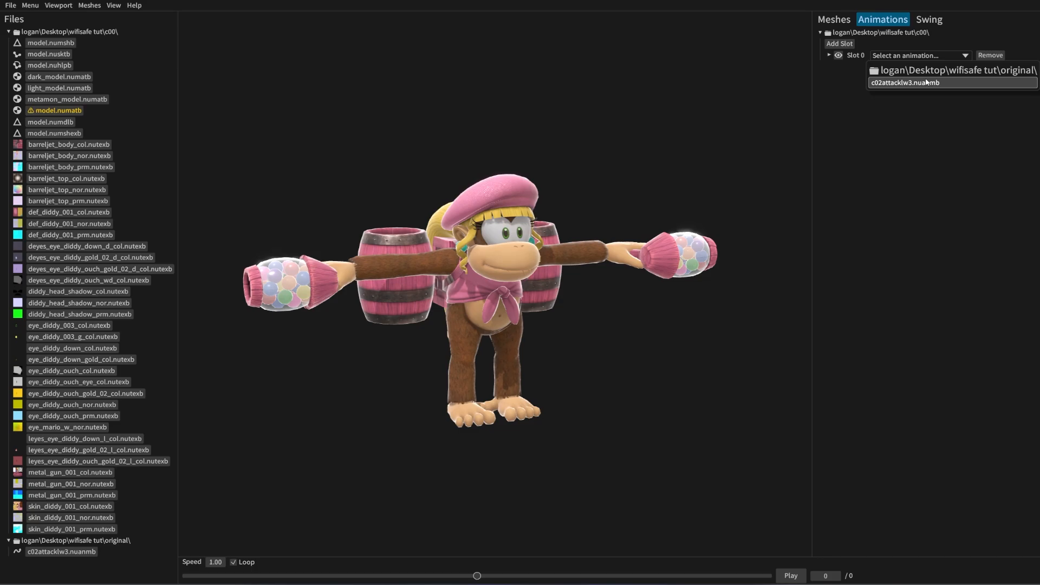
left_click(927, 83)
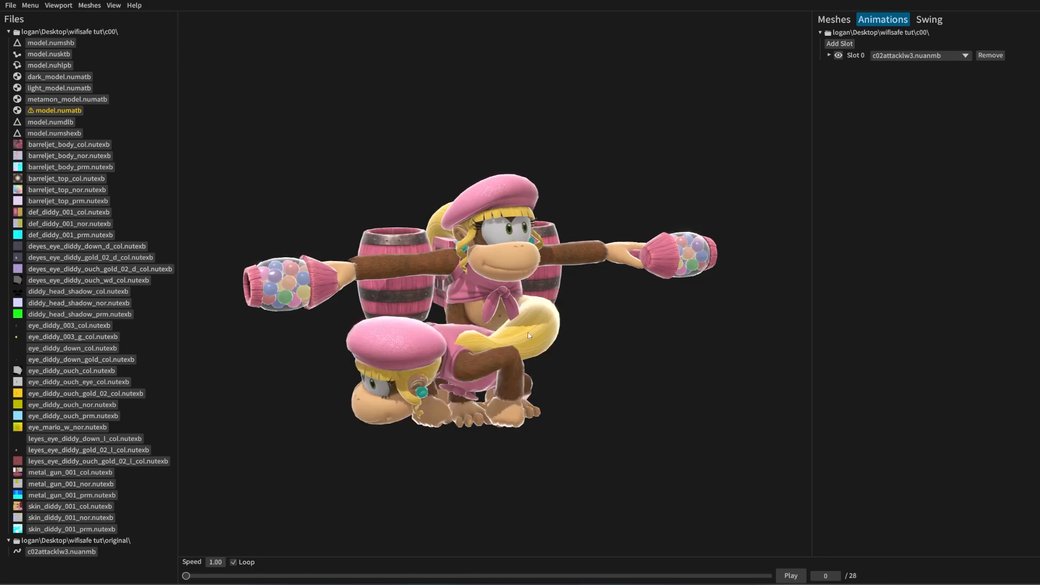
Step: Play and pause the animation, scrub to frames 15 and 28, and examine both characters' poses from several angles
left_click_drag(528, 335, 492, 225)
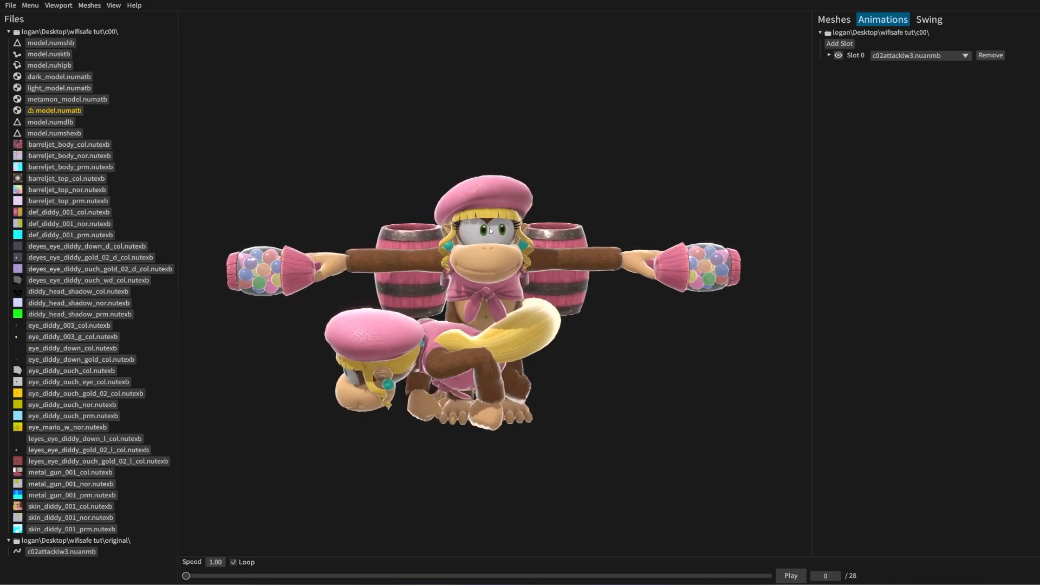
left_click_drag(573, 232, 520, 333)
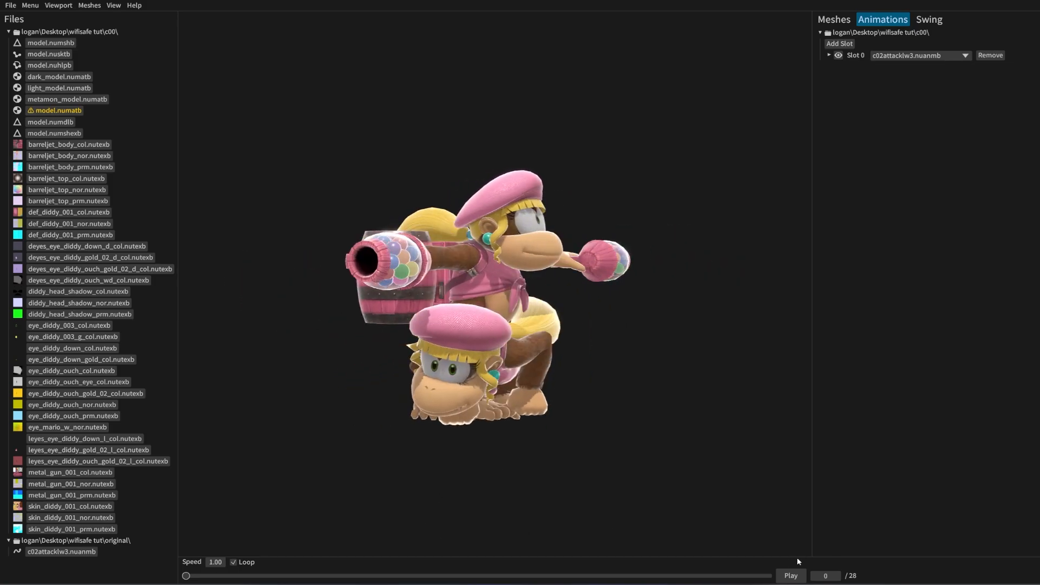
left_click(791, 575)
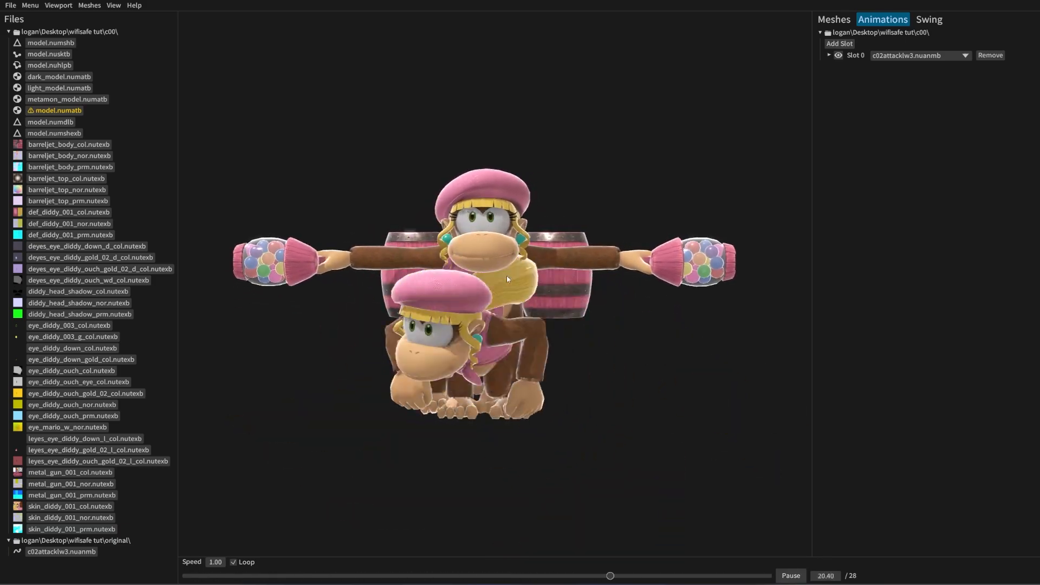
key("space")
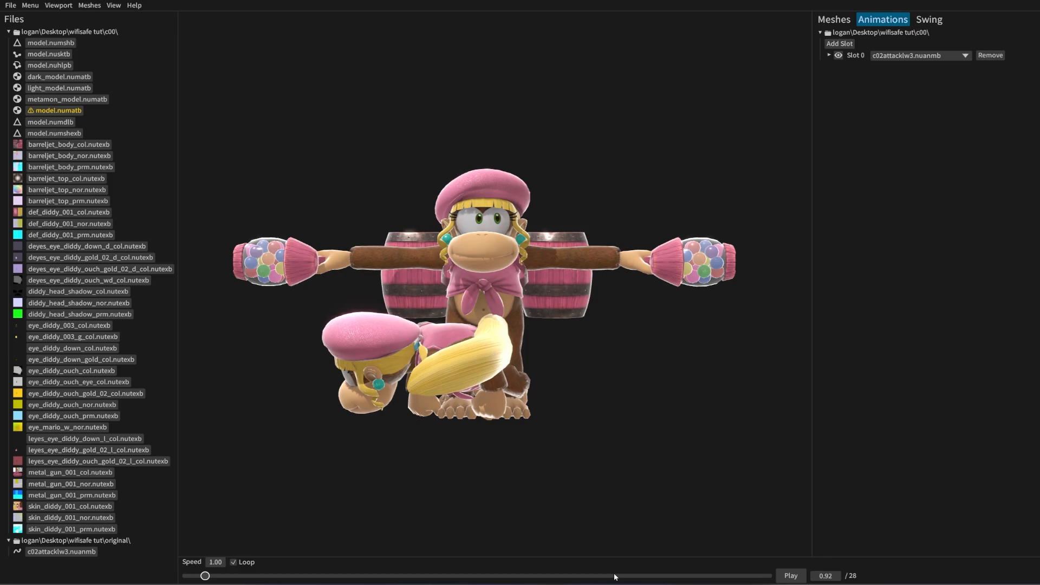
left_click_drag(604, 575, 497, 575)
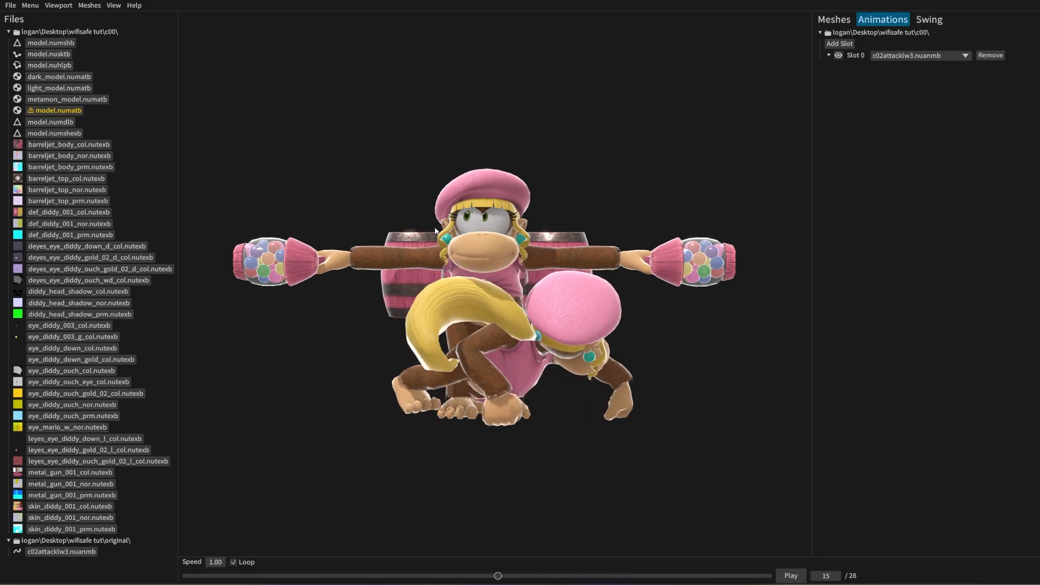
left_click_drag(601, 361, 482, 382)
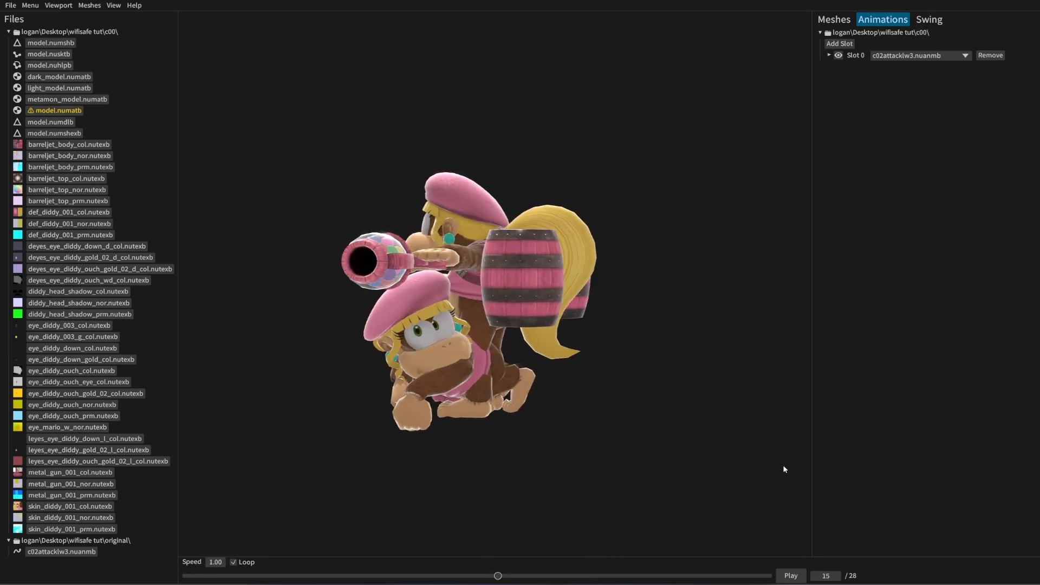
left_click_drag(644, 393, 469, 323)
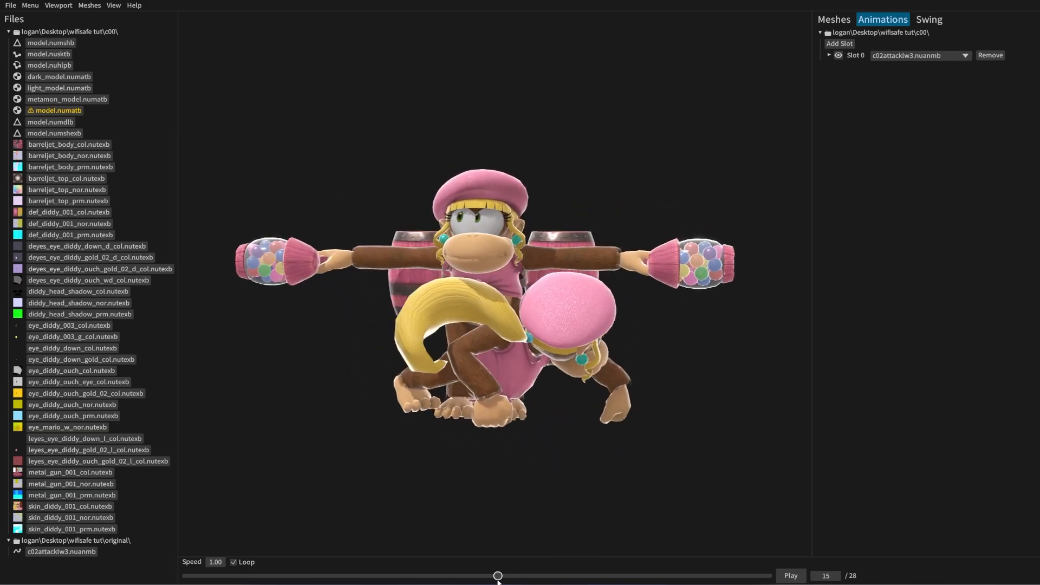
left_click_drag(505, 580, 782, 581)
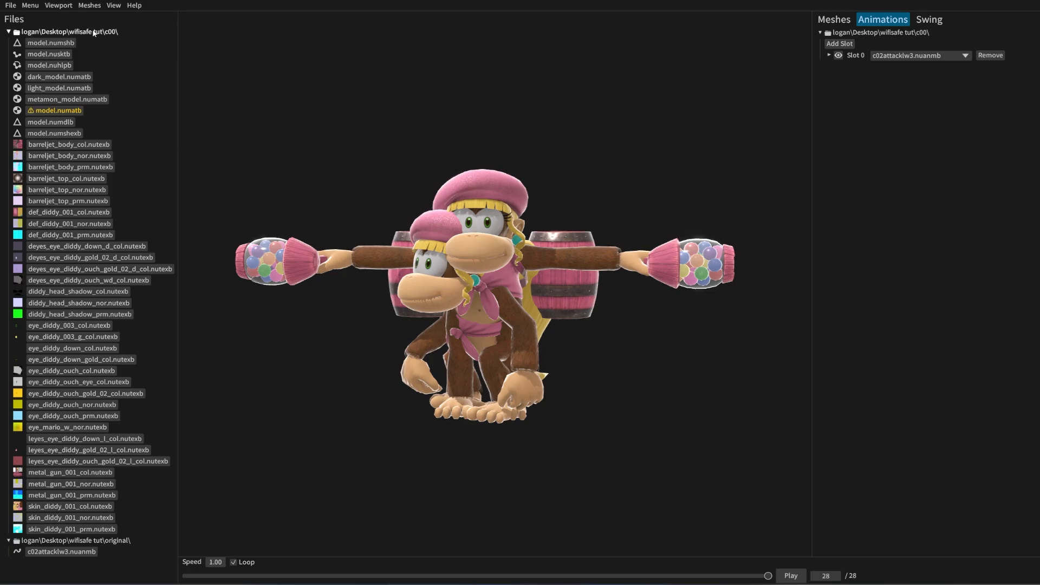
Step: Add the exported fighter\diddy\motion\body\c00 folder to the workspace, finding it by searching the fighter folder for "didd"
left_click(11, 5)
left_click(28, 42)
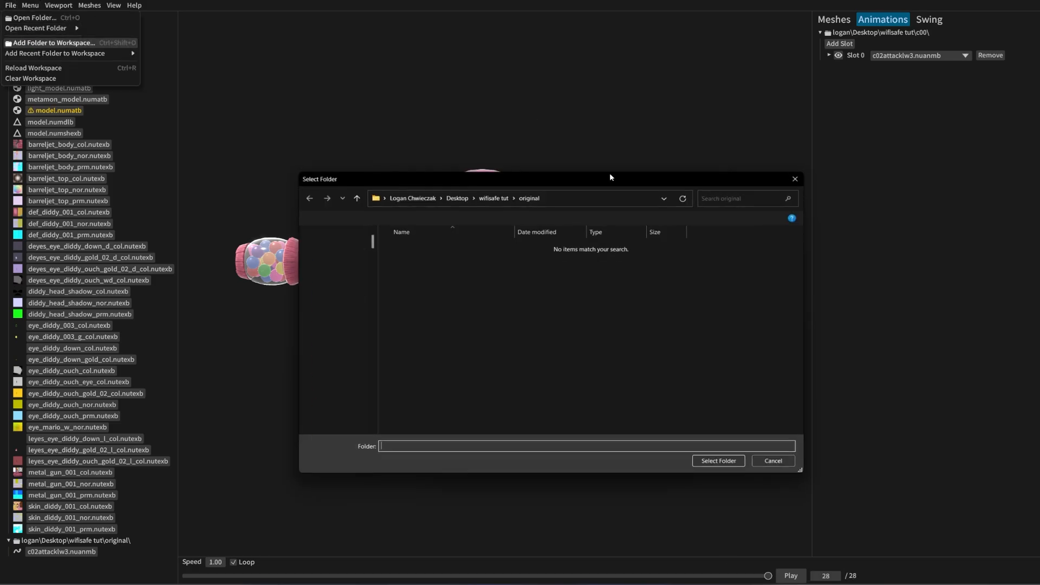
left_click(331, 325)
double_click(437, 309)
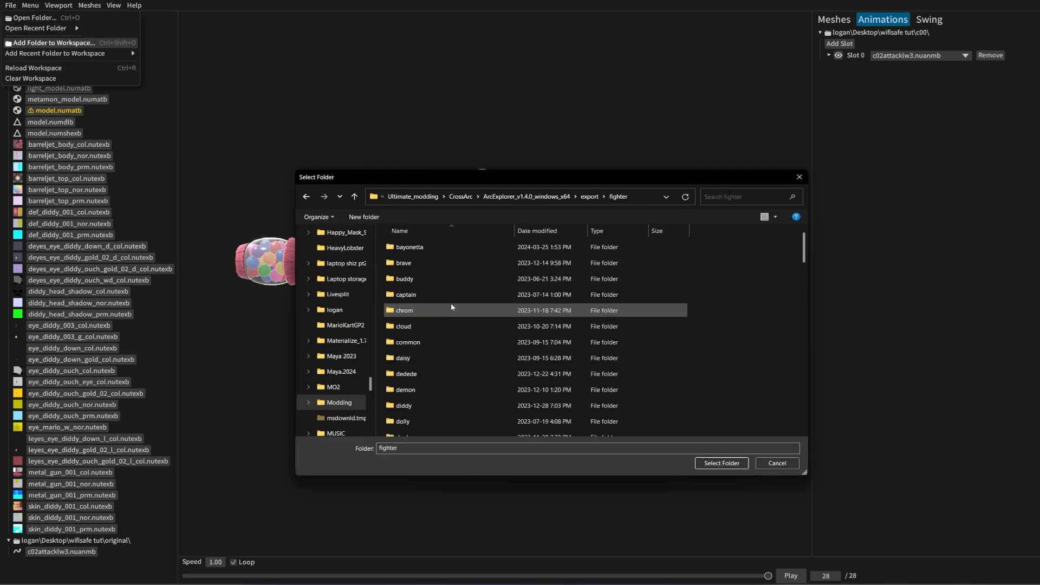
left_click(730, 194)
type("didd")
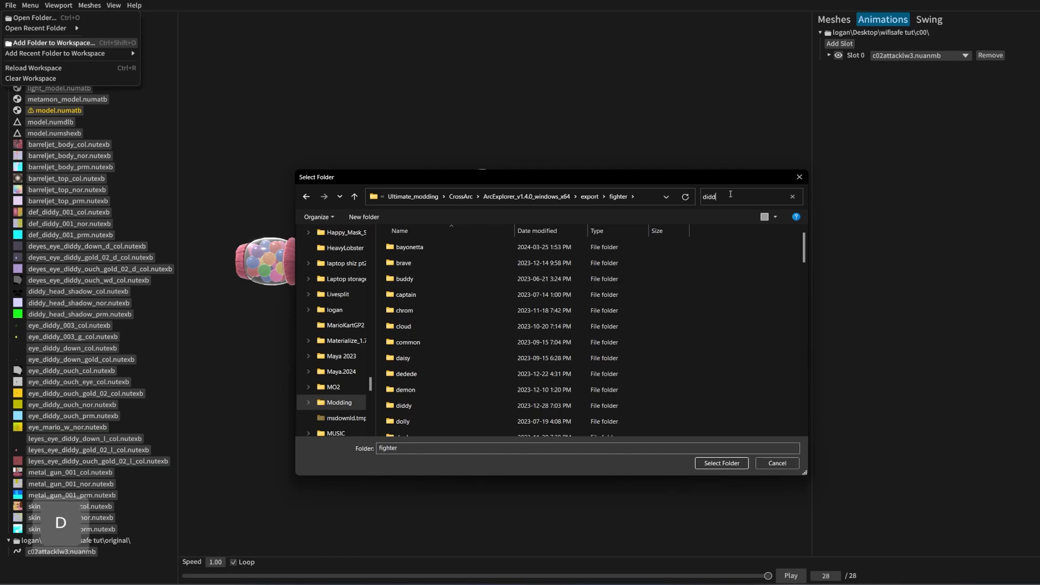
left_click(463, 319)
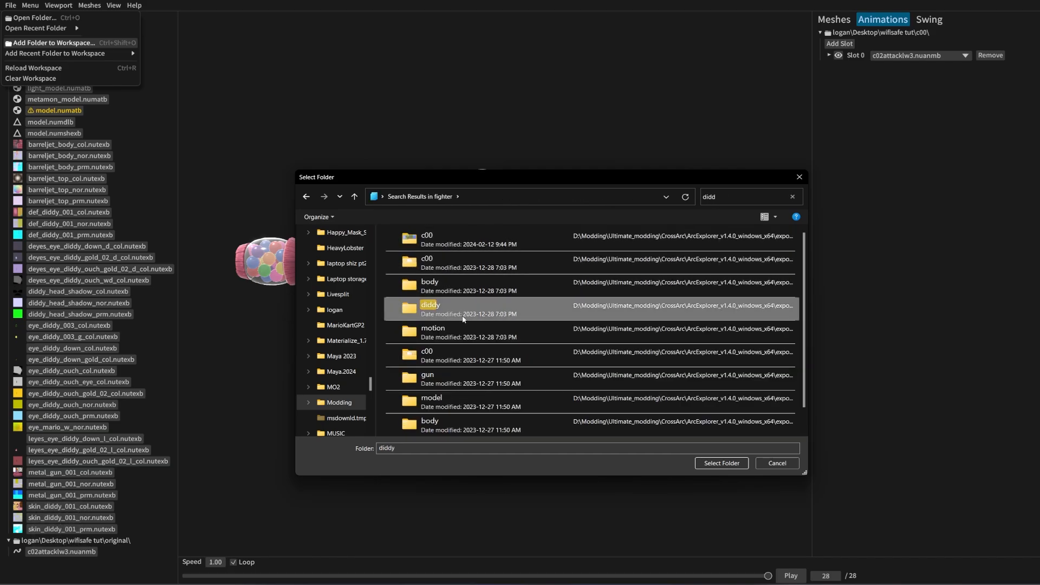
double_click(463, 319)
double_click(457, 262)
double_click(457, 248)
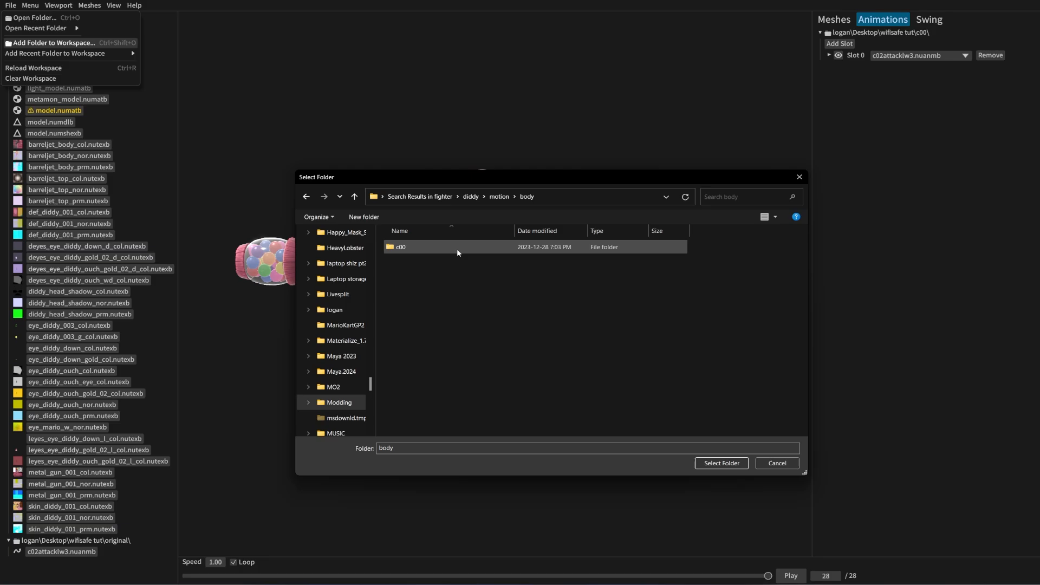
double_click(456, 248)
left_click(724, 464)
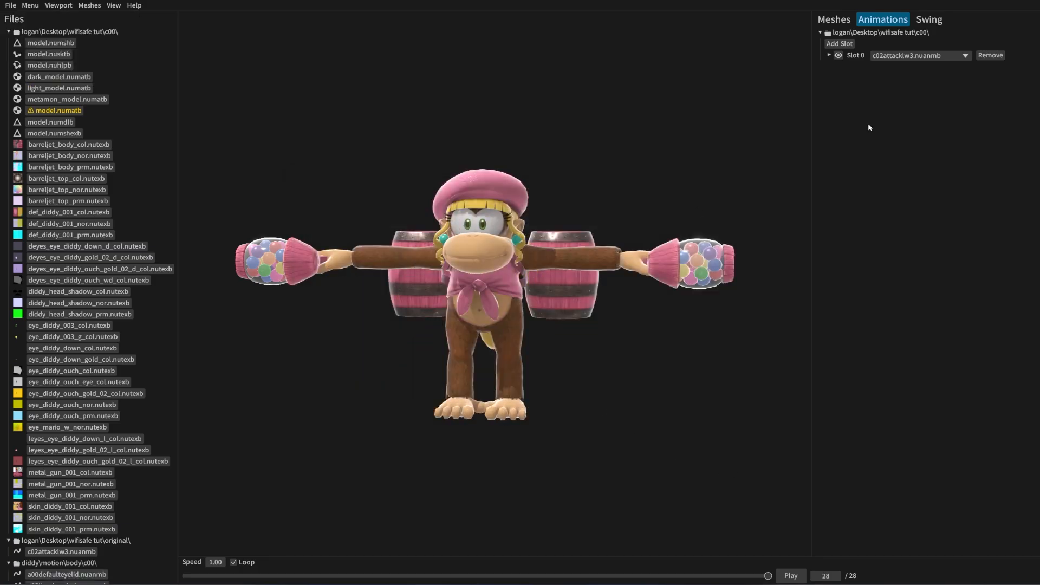
Step: Browse the diddy motion files available for Slot 0, down to the b00 and b02 animations
left_click(925, 55)
scroll(924, 123, "down", 10)
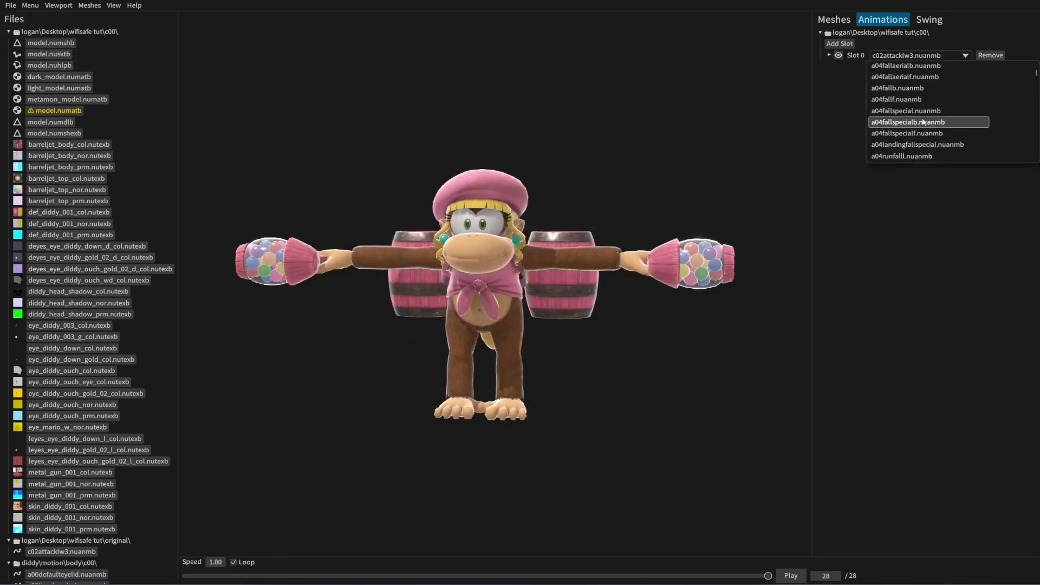
scroll(924, 122, "down", 10)
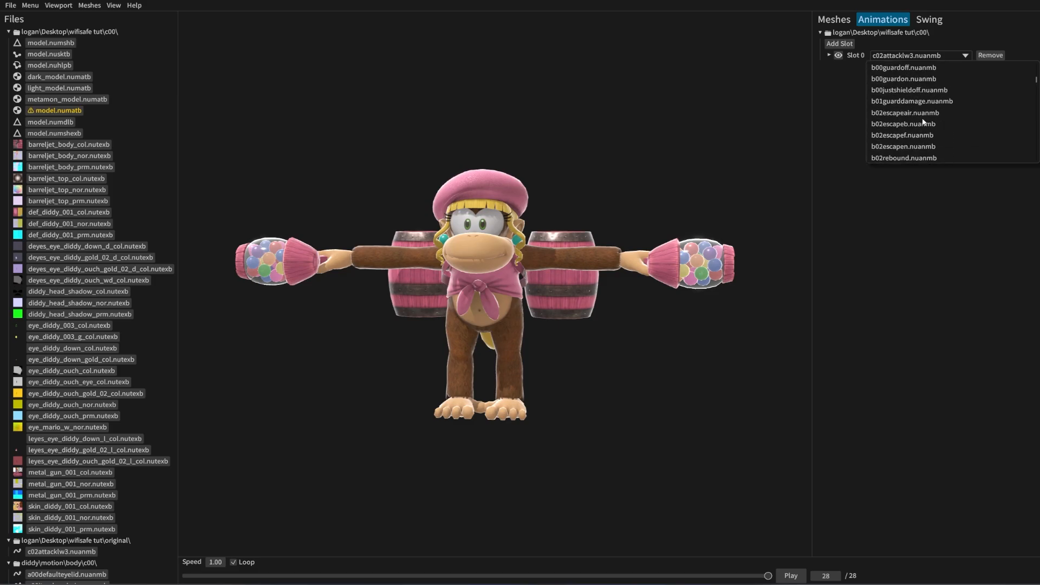
Step: Assign the c02attacklw3.nuanmb animation to Slot 0 and play it briefly before pausing
scroll(924, 123, "down", 8)
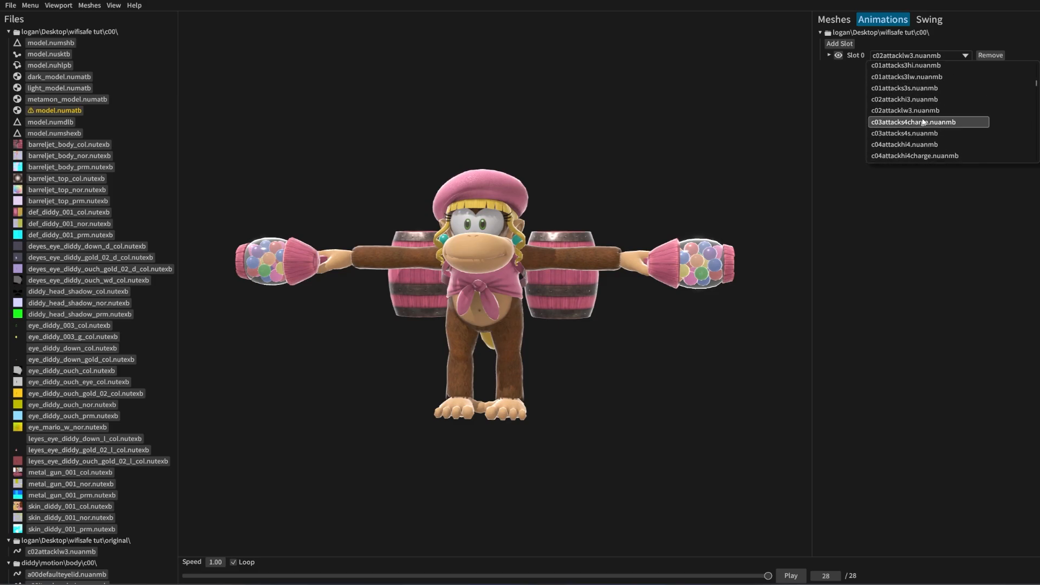
left_click(924, 110)
left_click(791, 576)
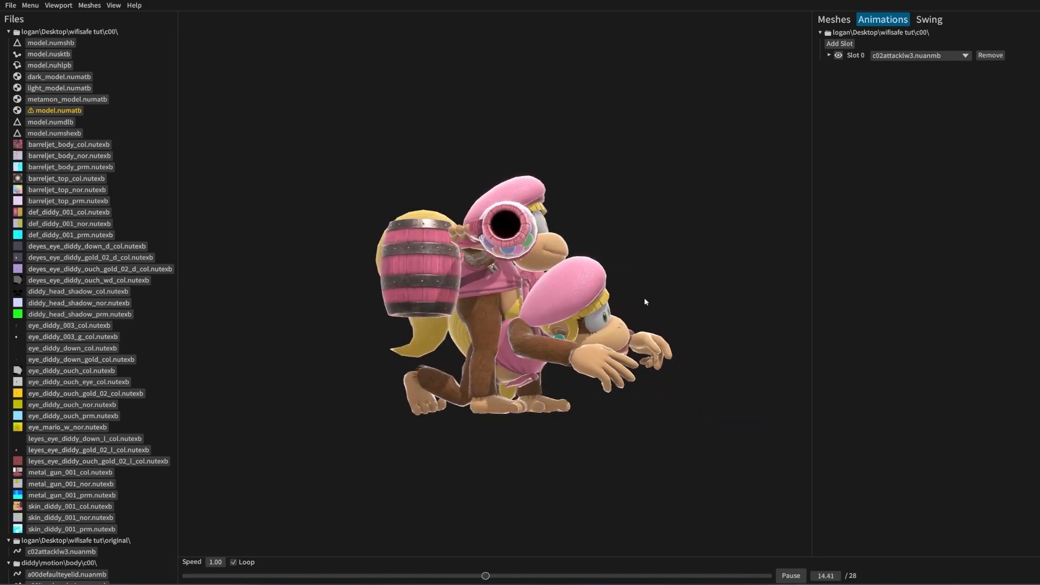
left_click(791, 575)
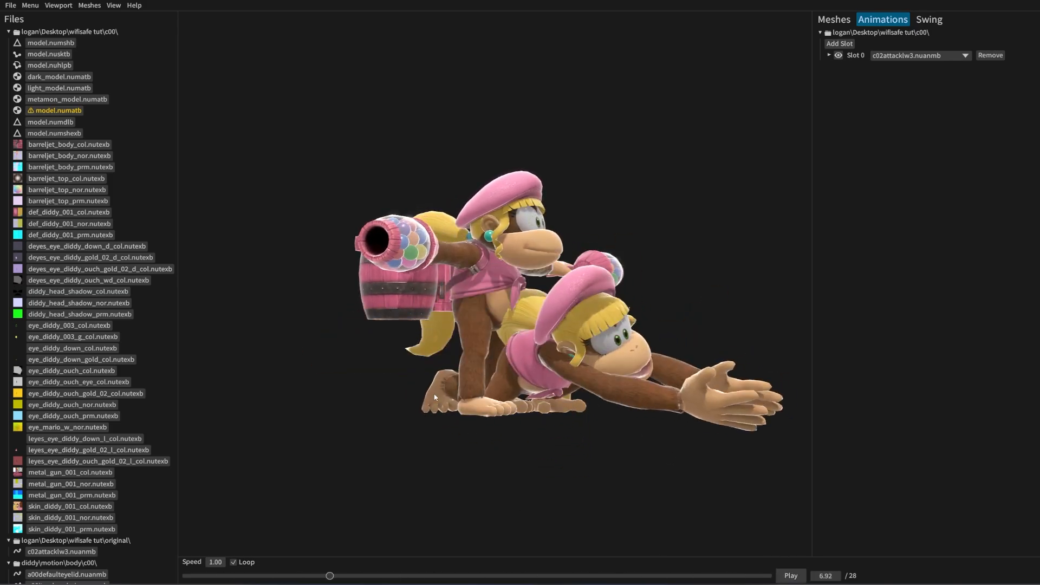
Step: Scrub the animation to frame 28 and examine both characters' poses from several angles
mouse_move(329, 575)
left_mouse_down()
mouse_move(207, 575)
mouse_move(475, 575)
mouse_move(331, 575)
left_mouse_up()
left_click_drag(312, 532, 788, 491)
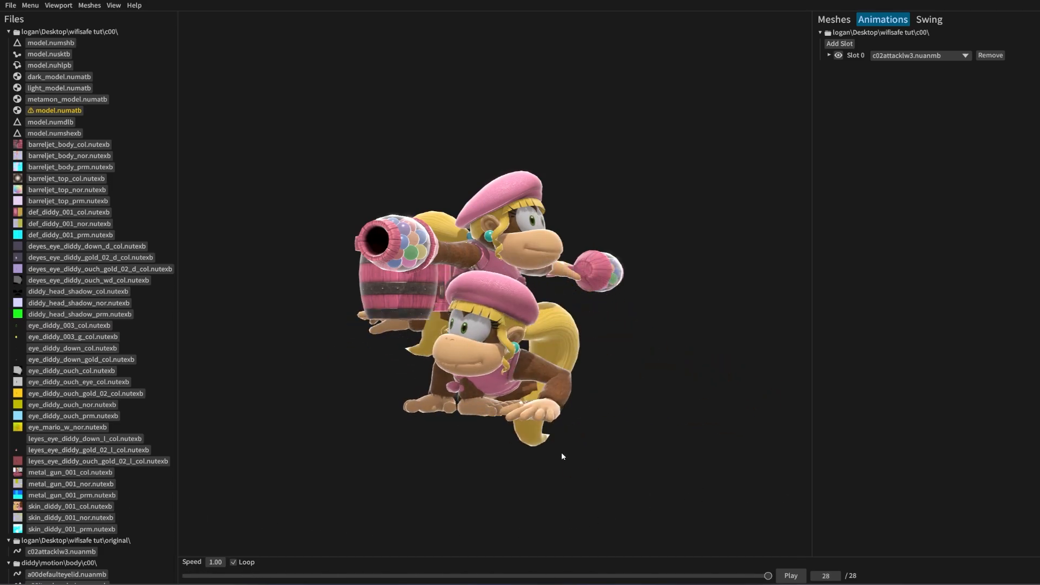
left_click_drag(504, 360, 531, 327)
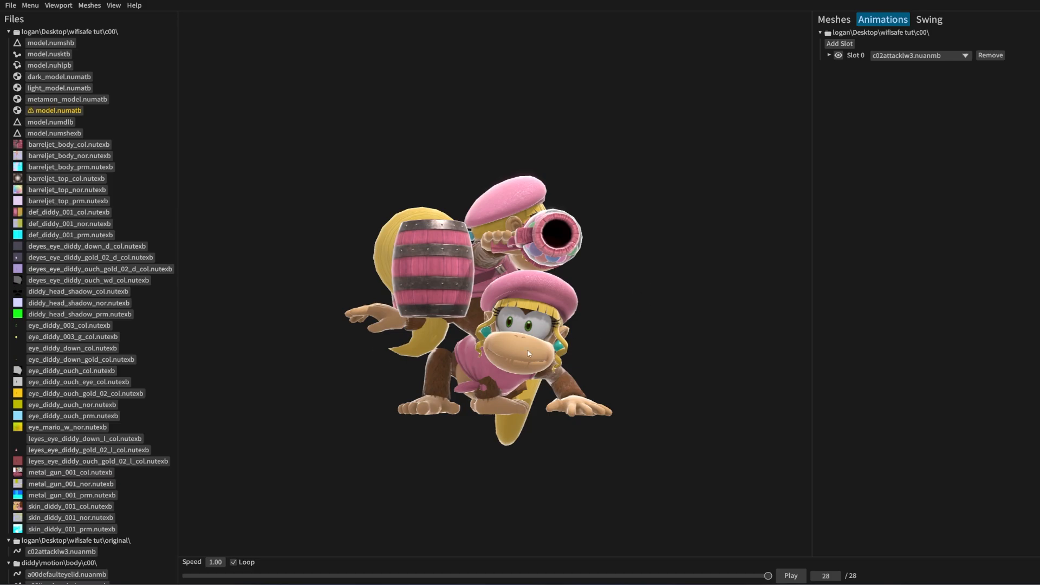
left_click_drag(588, 258, 503, 270)
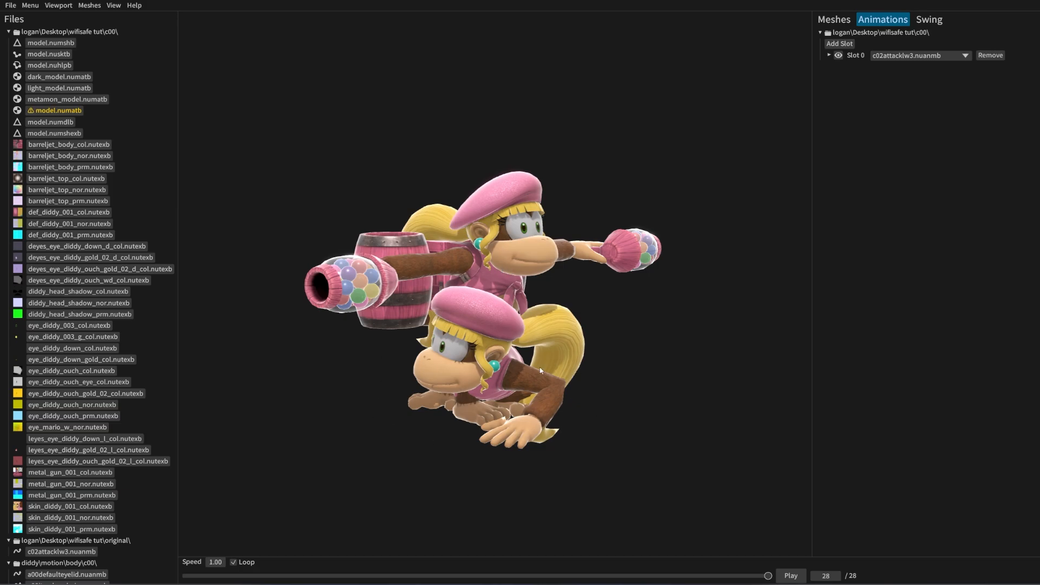
left_click_drag(540, 370, 502, 367)
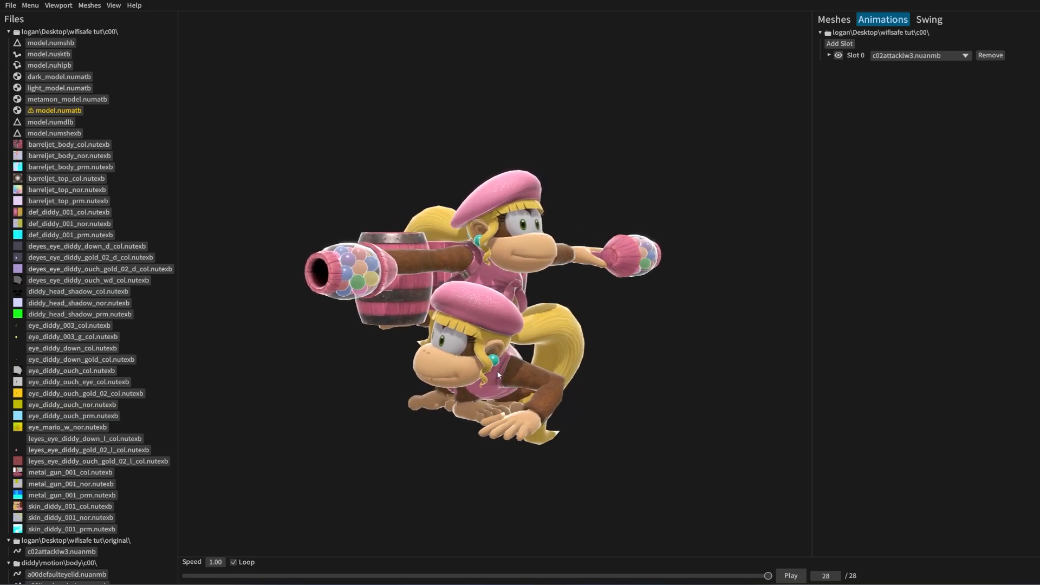
Step: Replay the c02attacklw3 animation and pause it partway to compare the second character's motion
left_click(787, 576)
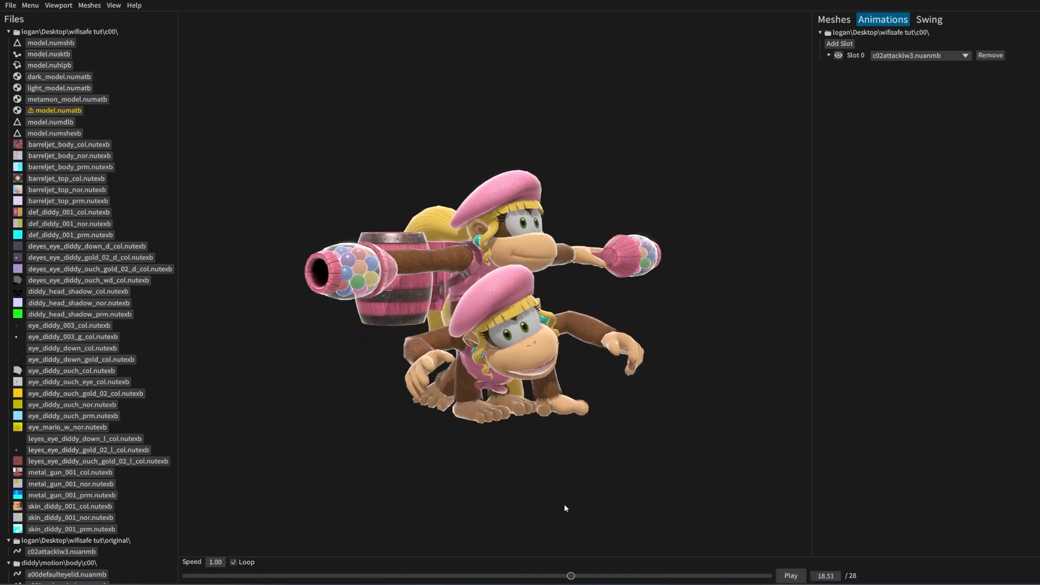
left_click(785, 576)
mouse_move(533, 234)
left_mouse_down()
mouse_move(487, 228)
mouse_move(534, 236)
left_mouse_up()
left_click(784, 577)
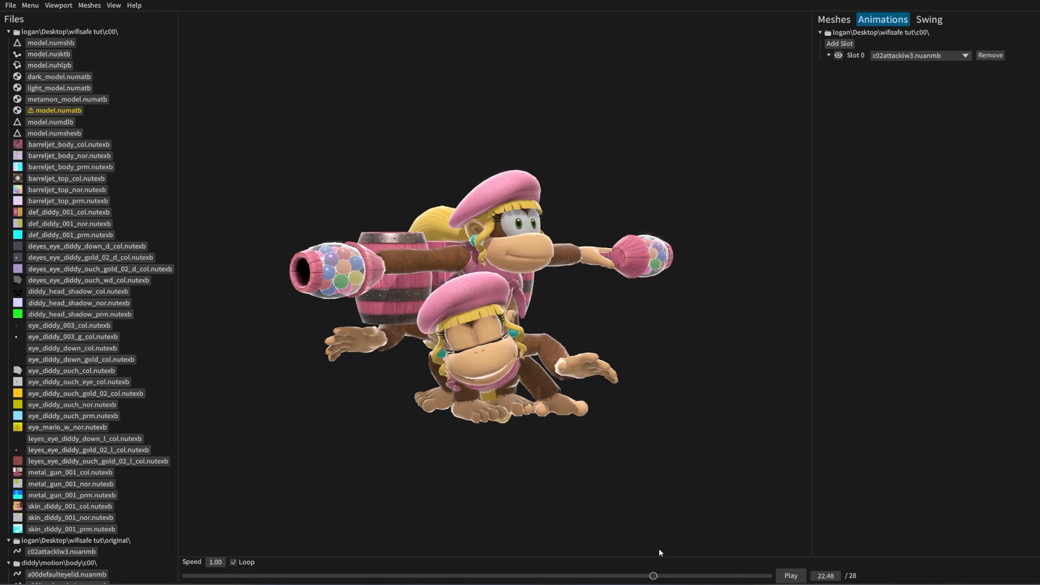
Step: Switch to Blender, select the w_smush_blender_import armature and start a NUANMB animation import from the export folder
mouse_move(532, 583)
left_click(532, 545)
left_click(917, 53)
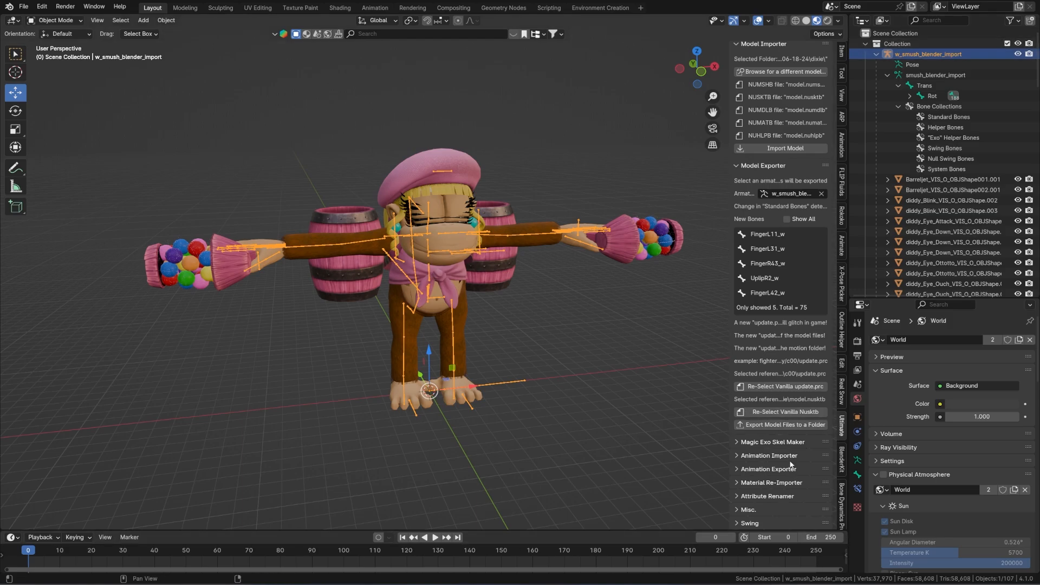
left_click(770, 456)
left_click(786, 471)
left_click(179, 216)
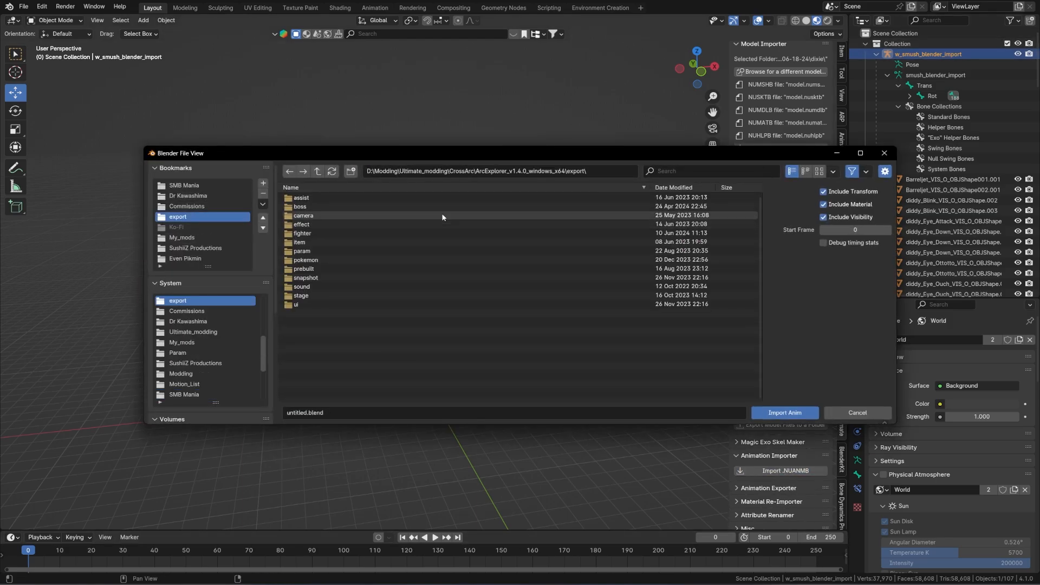
Step: Import a00defaulteyelid.nuanmb from the fighter\diddy\motion\body\c00 folder onto the armature
left_click(714, 174)
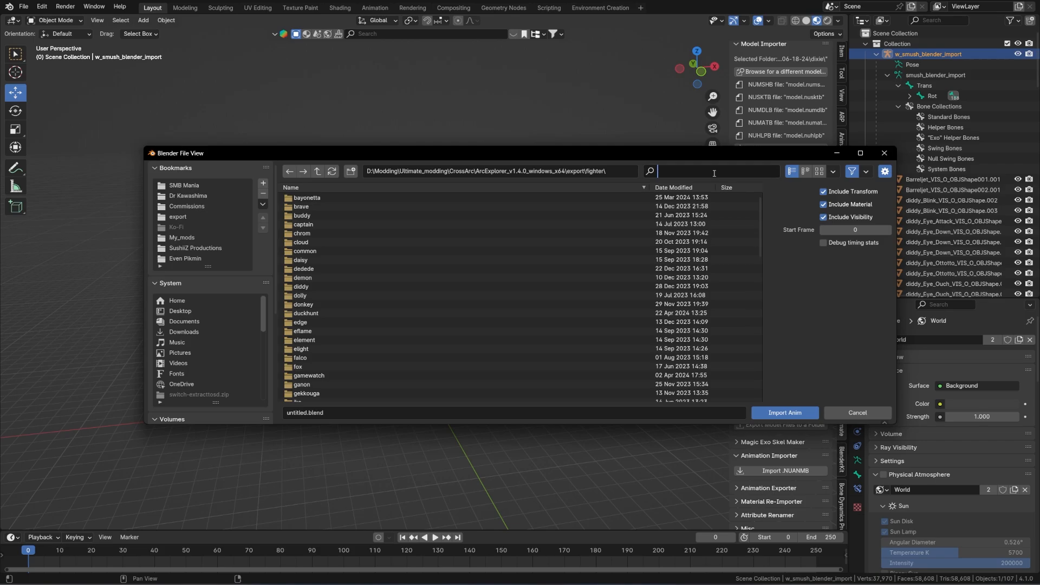
type("didd")
left_click(642, 197)
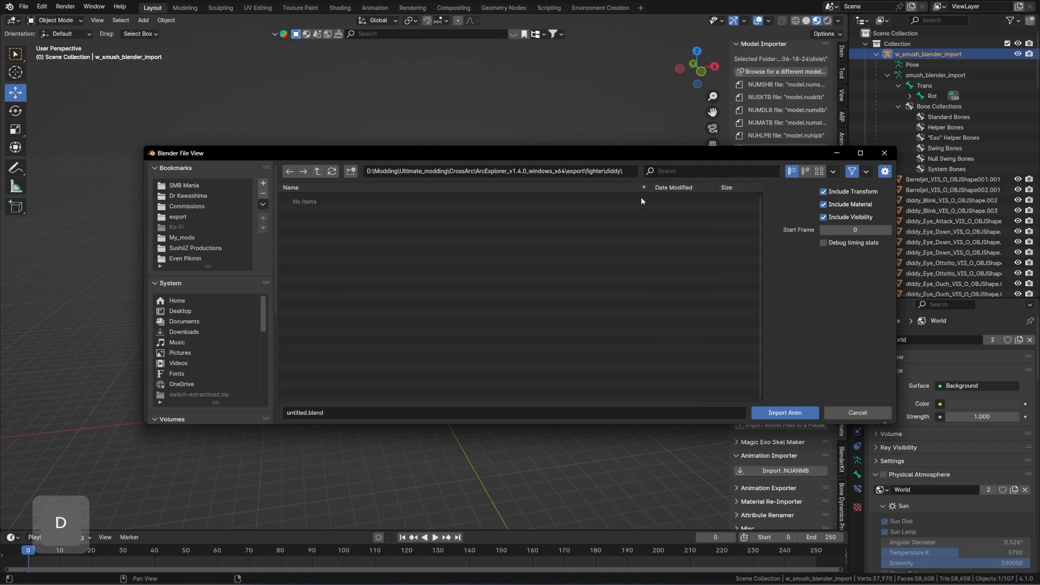
left_click(455, 209)
double_click(448, 199)
double_click(448, 198)
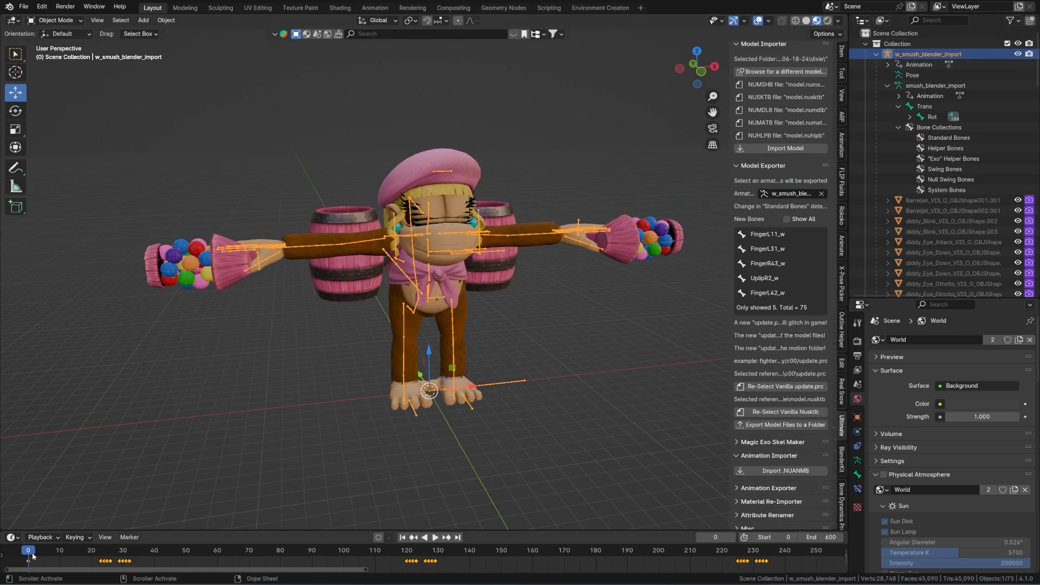
Step: Show the armature's Ultimate Visibility Track Entries within its Ultimate Animation Data
left_click(857, 460)
scroll(924, 503, "down", 5)
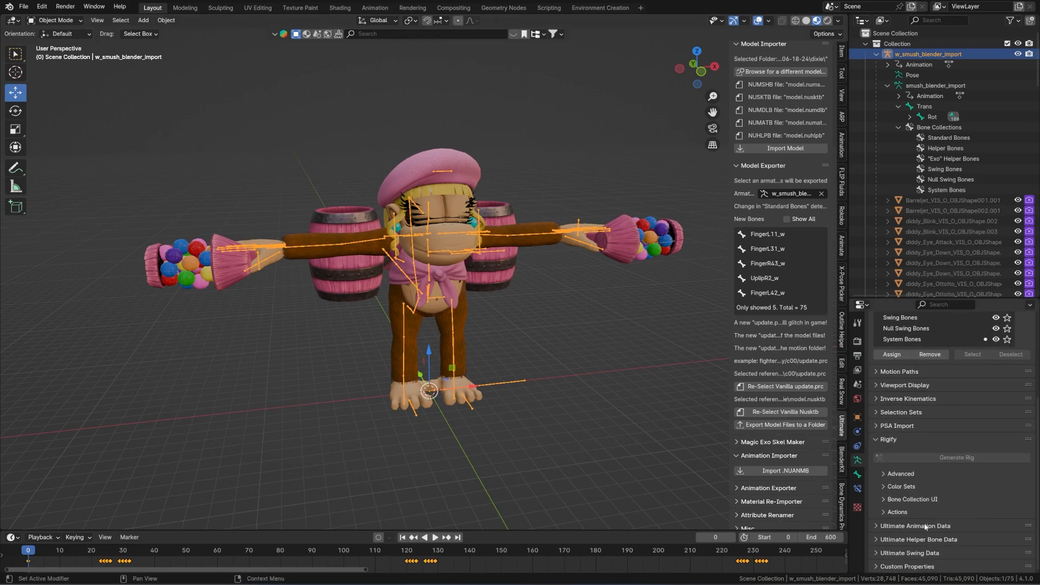
left_click(941, 527)
left_click(938, 537)
scroll(938, 537, "down", 7)
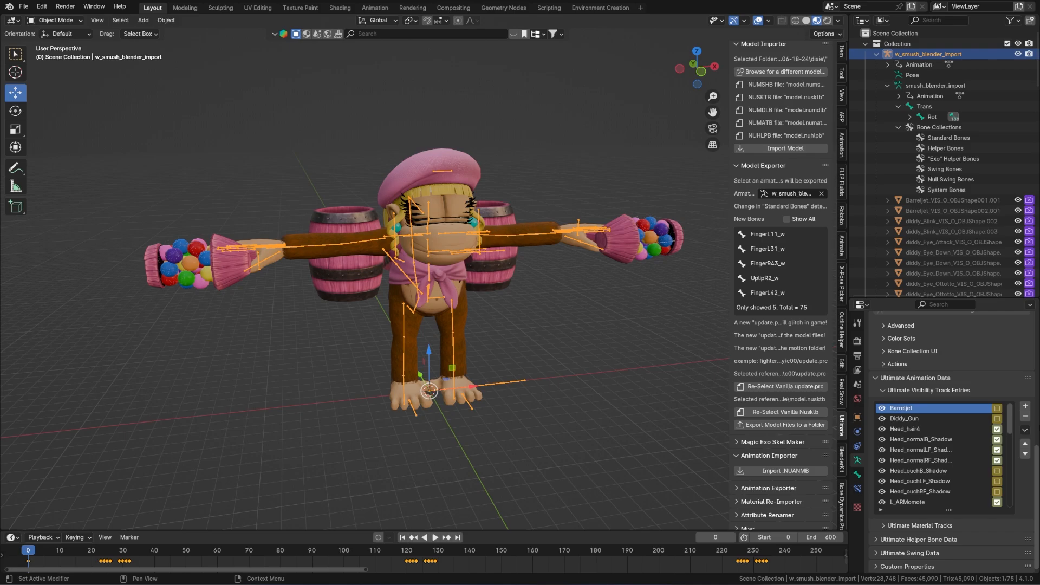
Step: Set all visibility track entries off and refresh the visibility drivers
left_click(1025, 430)
left_click(1025, 429)
left_click(974, 489)
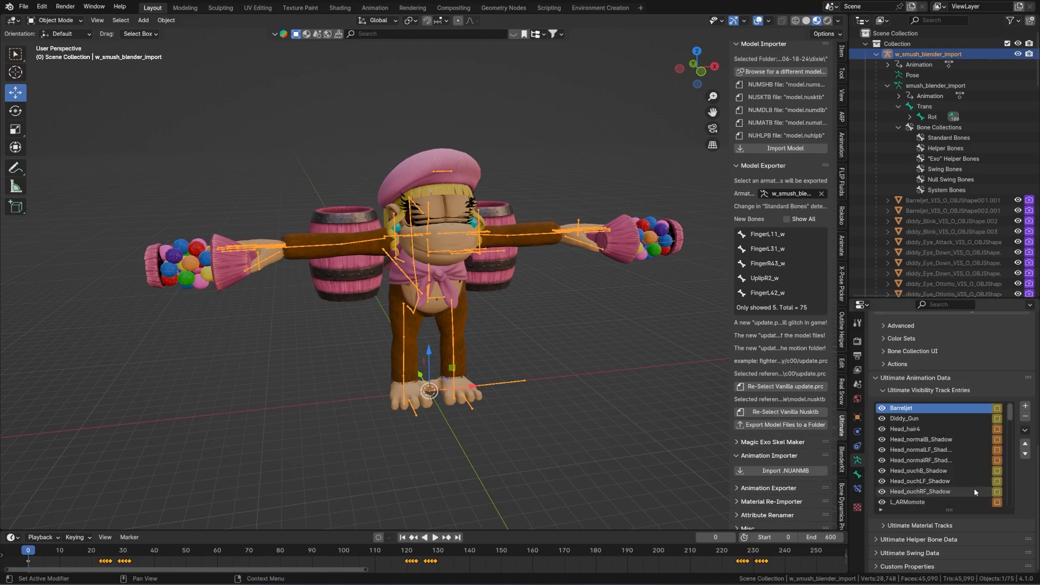
left_click(1025, 430)
left_click(970, 442)
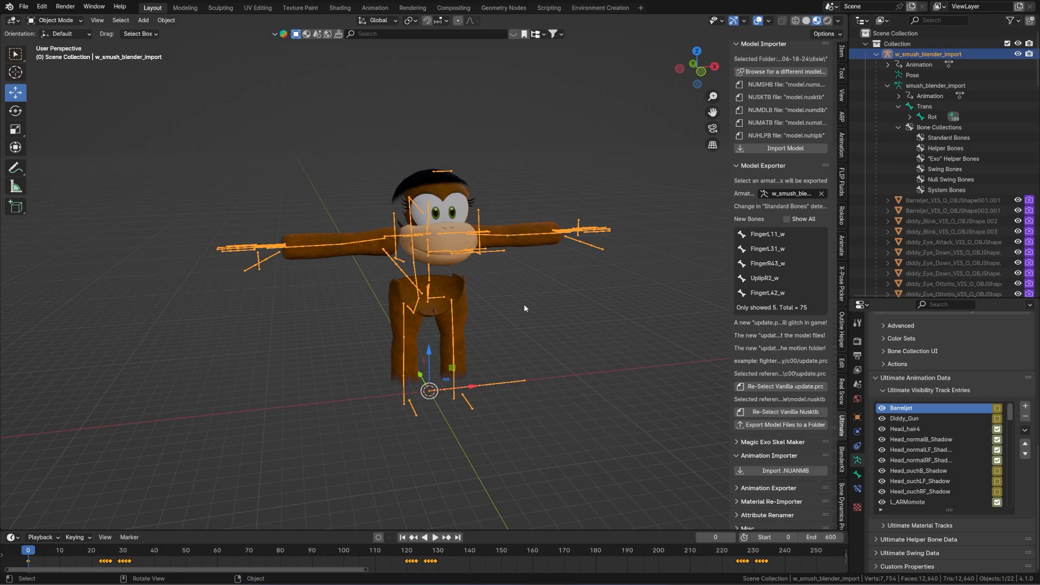
Step: Enable the Original visibility track entry and insert keyframes for all entries
key("Right")
scroll(941, 469, "down", 8)
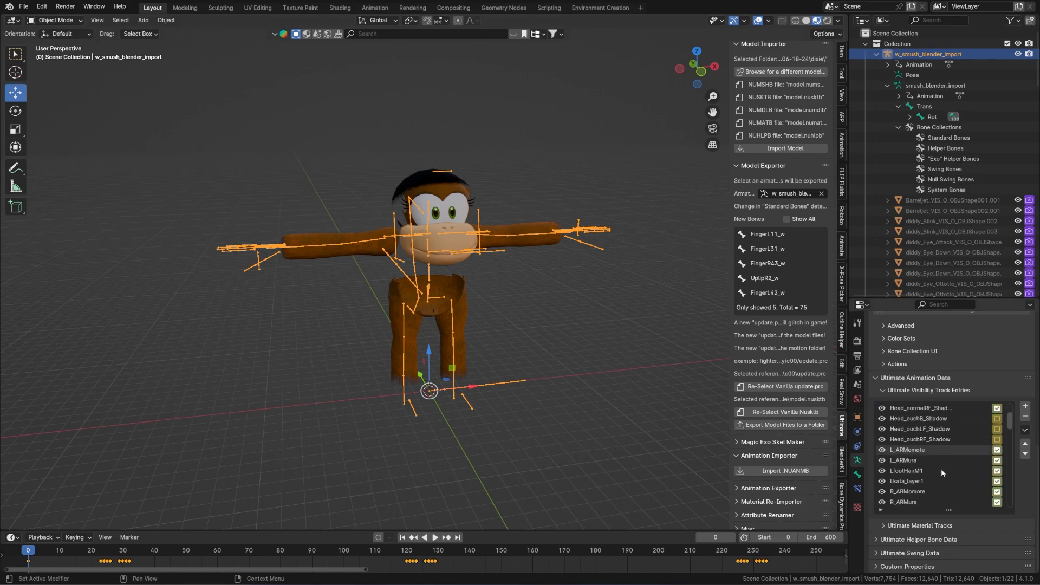
scroll(941, 469, "down", 6)
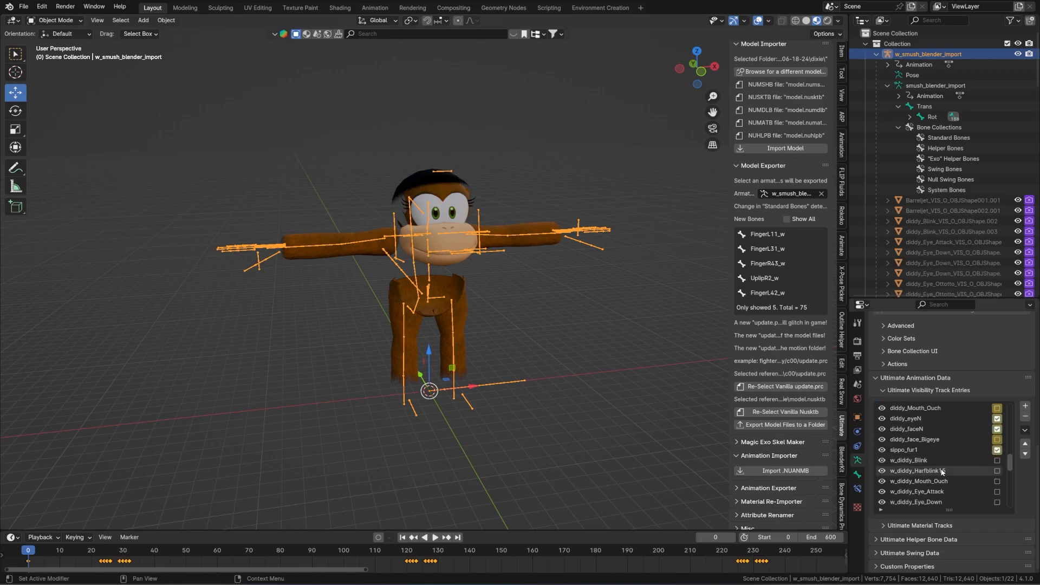
left_click(900, 475)
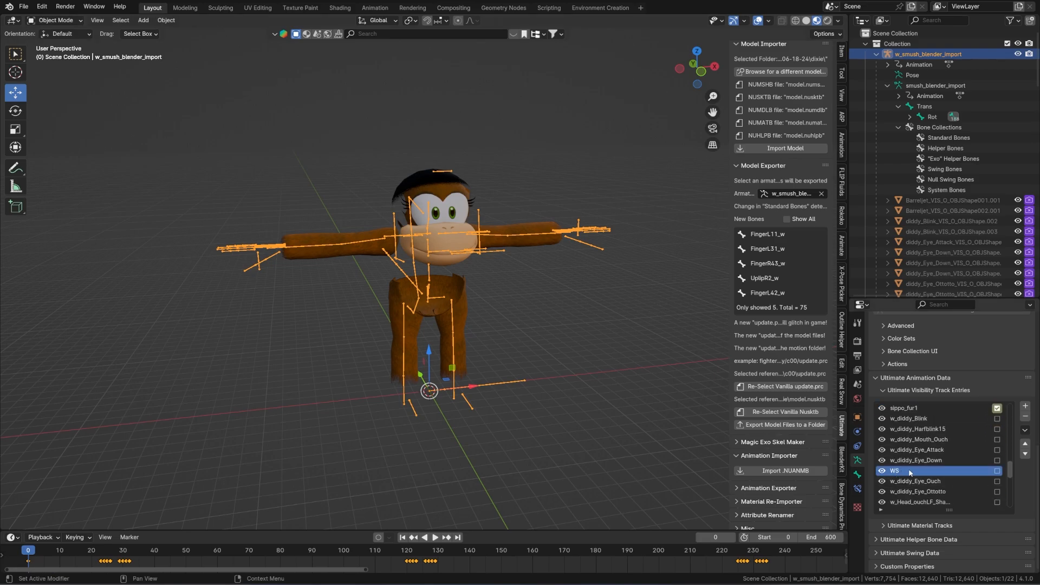
scroll(910, 466, "down", 5)
left_click(913, 429)
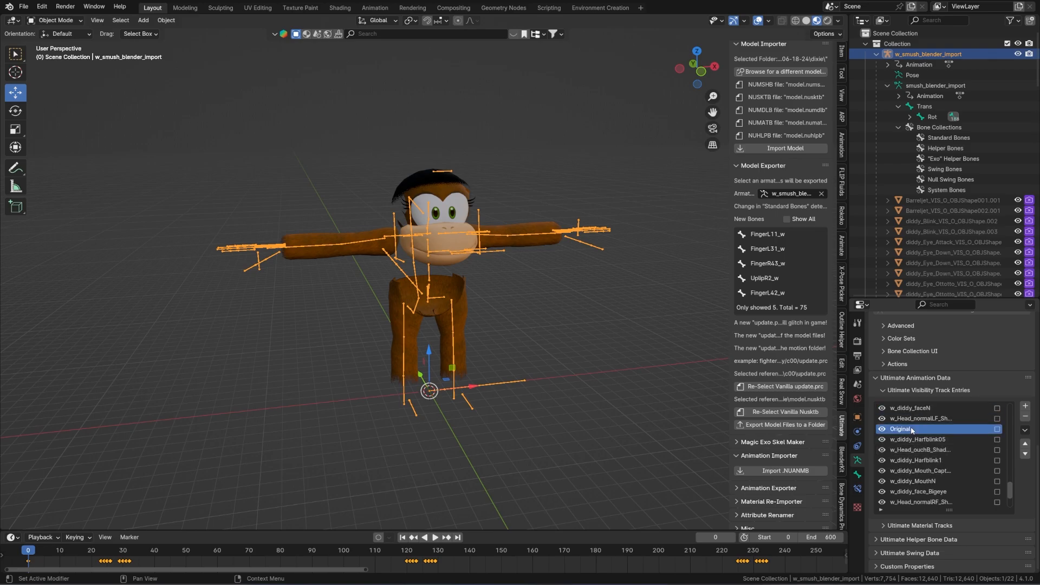
left_click(998, 430)
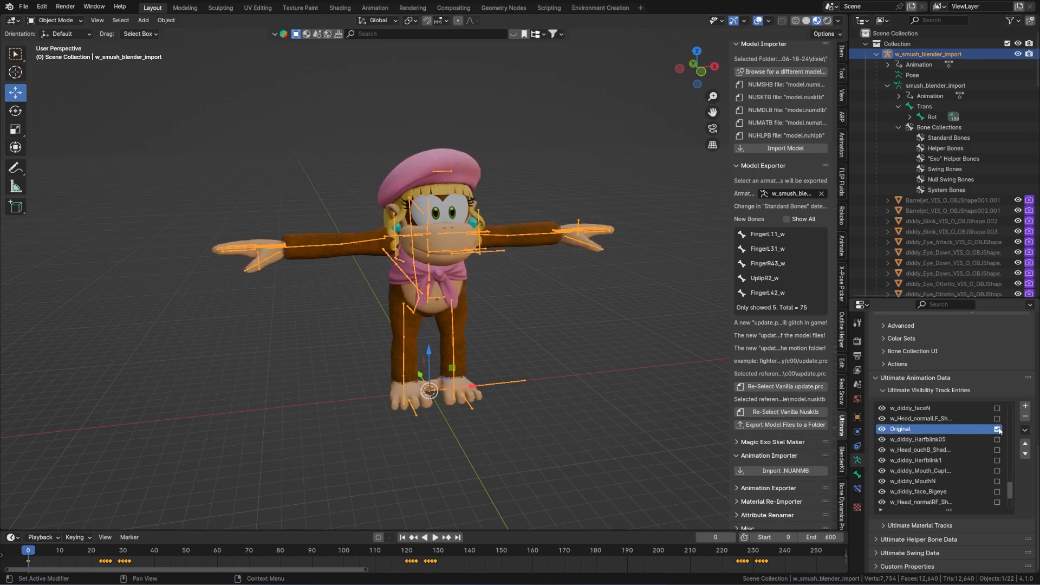
left_click(1023, 432)
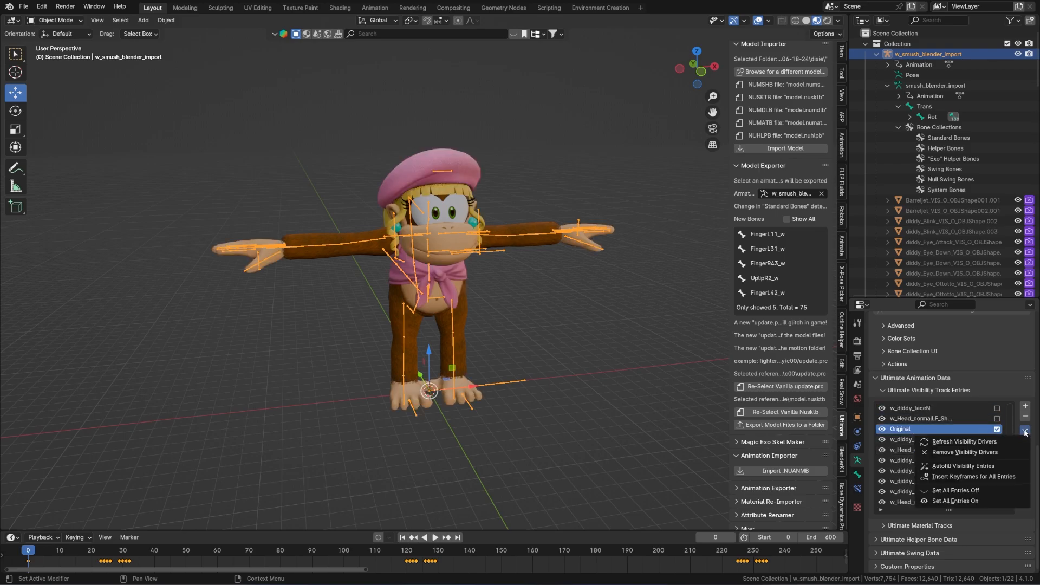
left_click(945, 482)
Step: Export the animation as a00defaulteyelid.nuanmb into the original folder inside Desktop\wifisafe tut
left_click(769, 488)
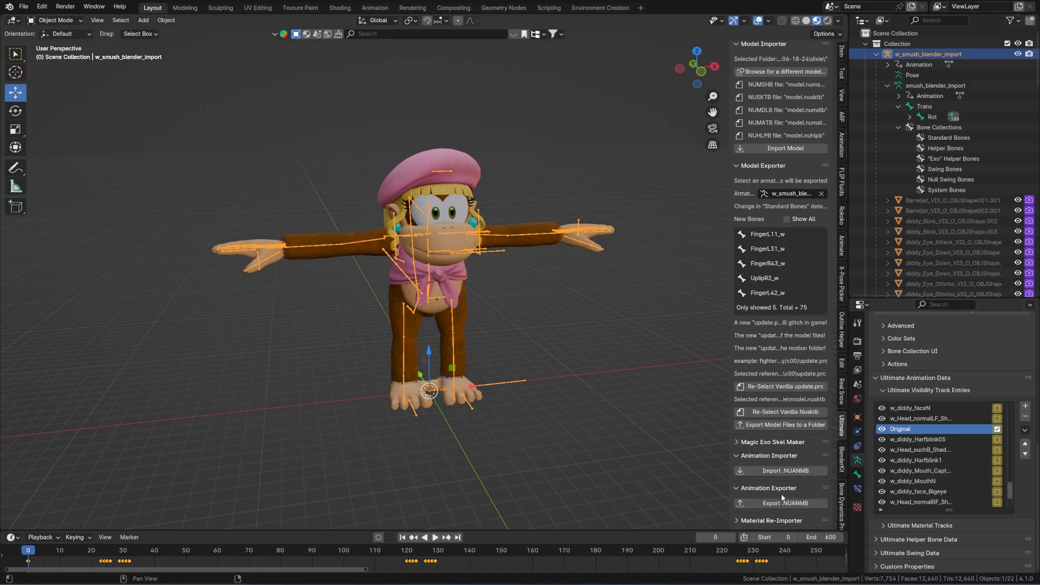
left_click(785, 504)
left_click(405, 199)
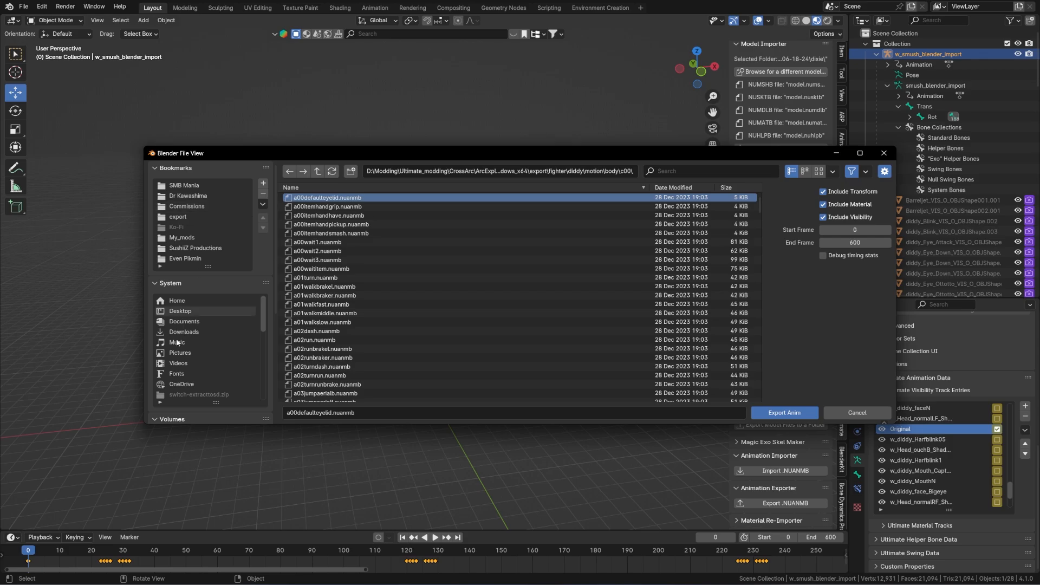
left_click(179, 311)
scroll(444, 334, "down", 10)
double_click(332, 388)
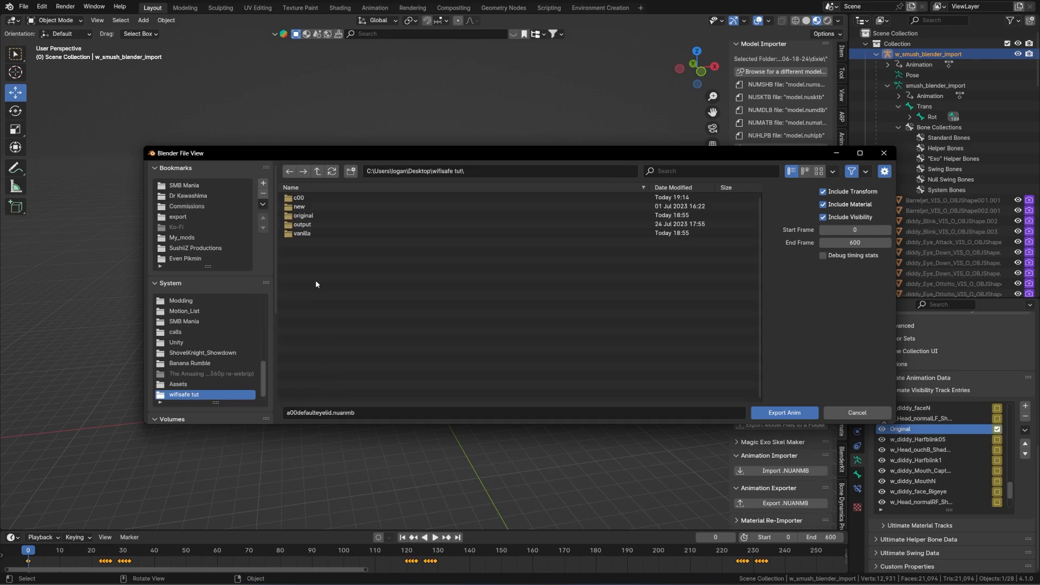
double_click(316, 216)
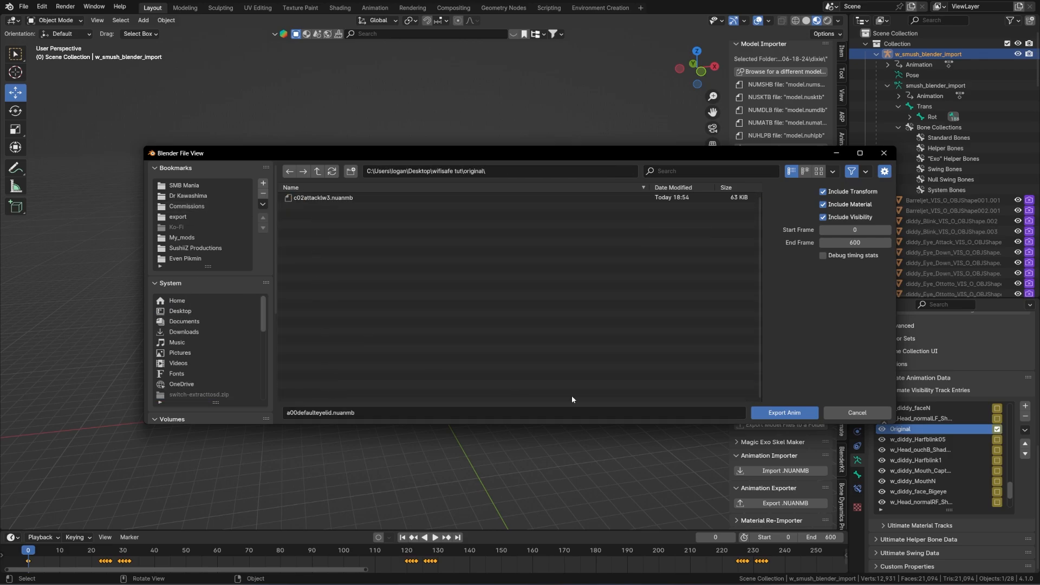
left_click(793, 414)
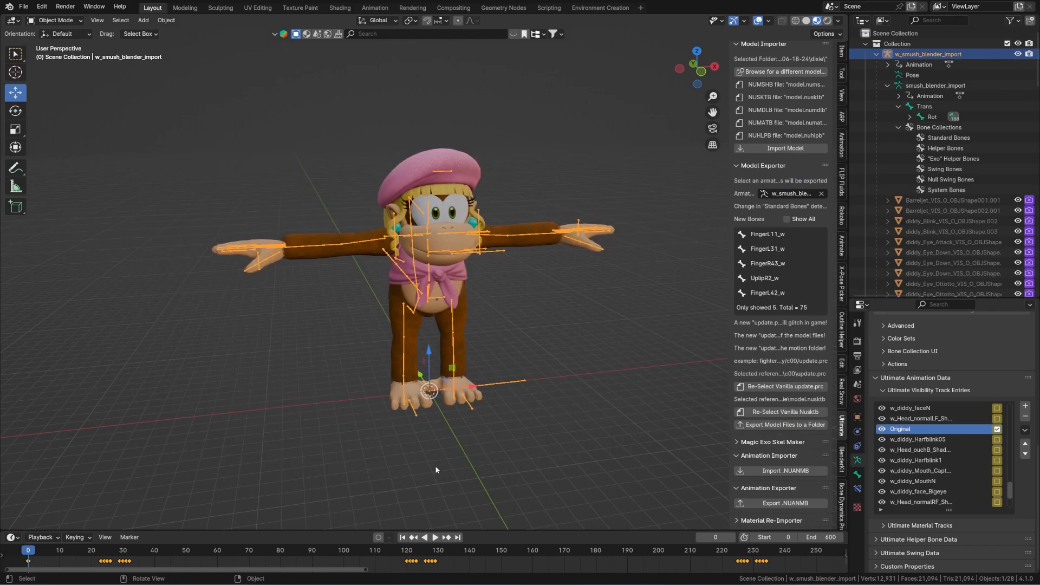
Step: Switch to File Explorer, go to the wifisafe tut folder and run Wifi_Safeinator.py
left_click(594, 175)
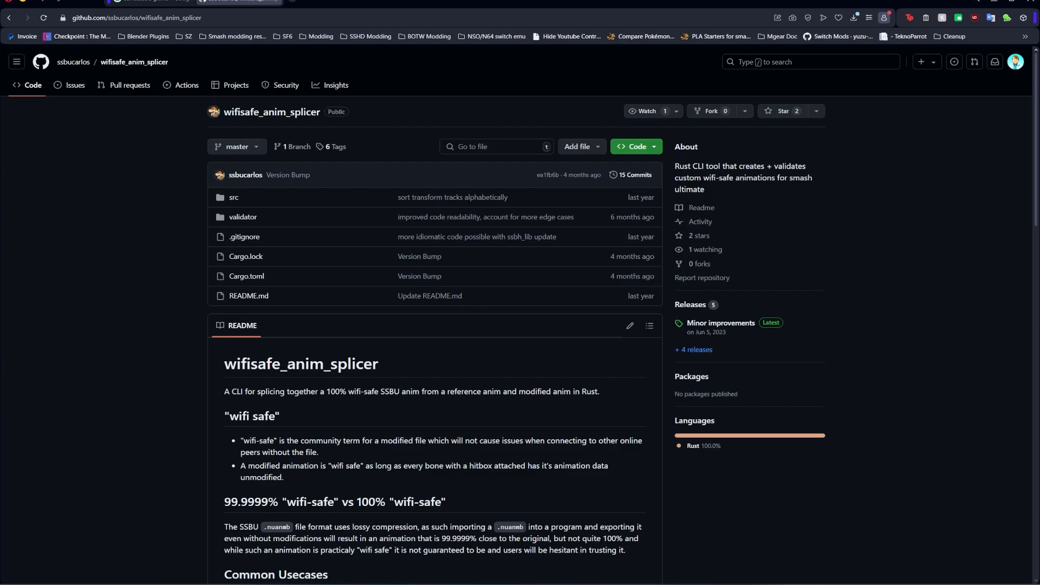
left_click(364, 514)
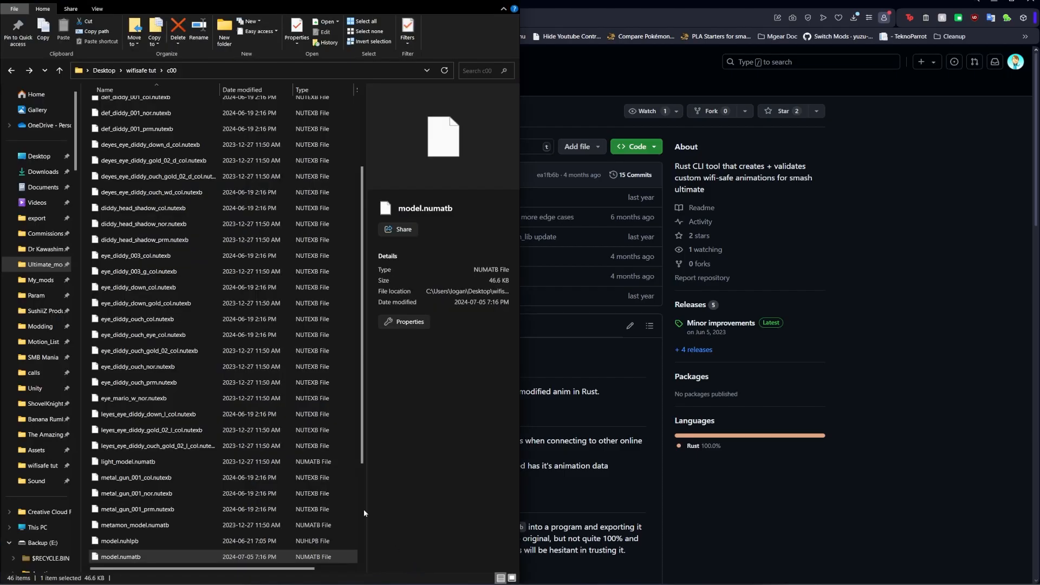
left_click(141, 71)
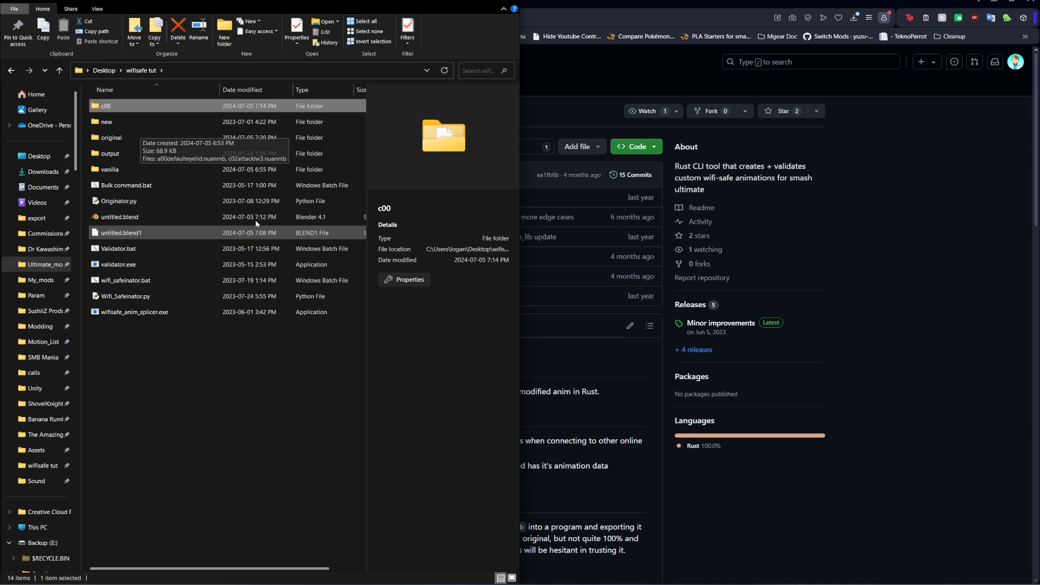
left_click(205, 420)
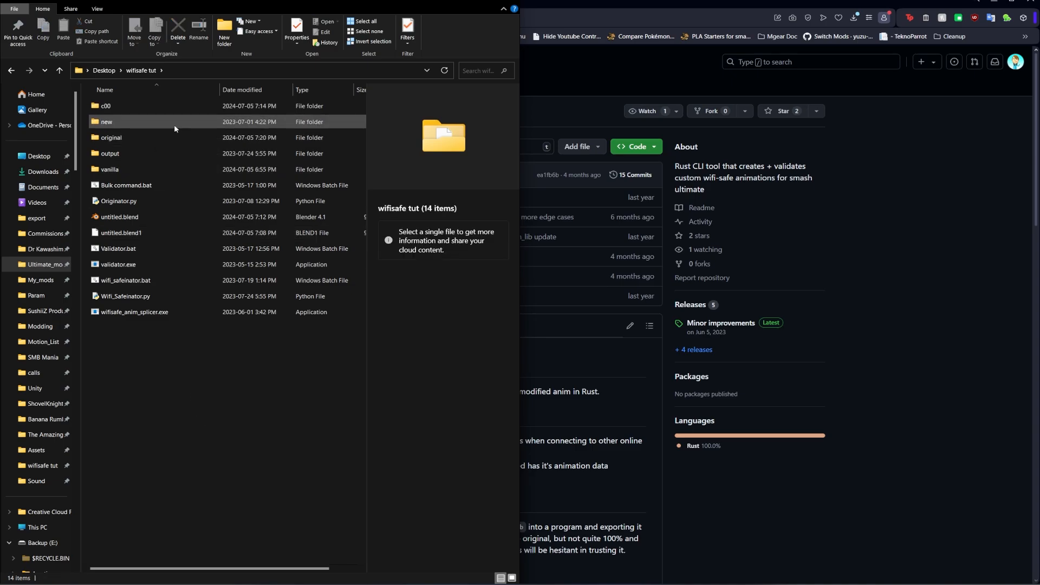
double_click(138, 137)
left_click(141, 70)
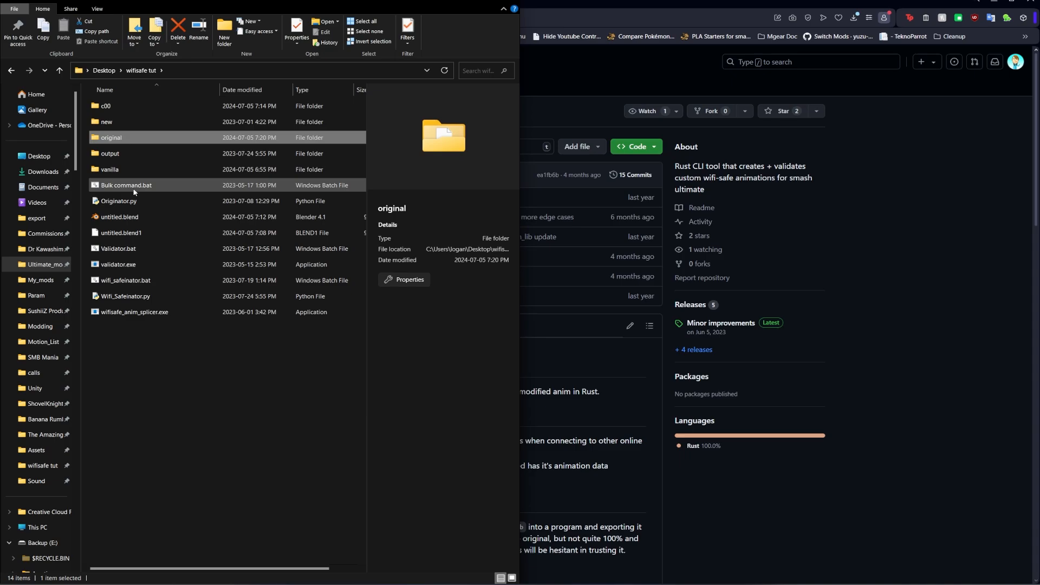
double_click(202, 294)
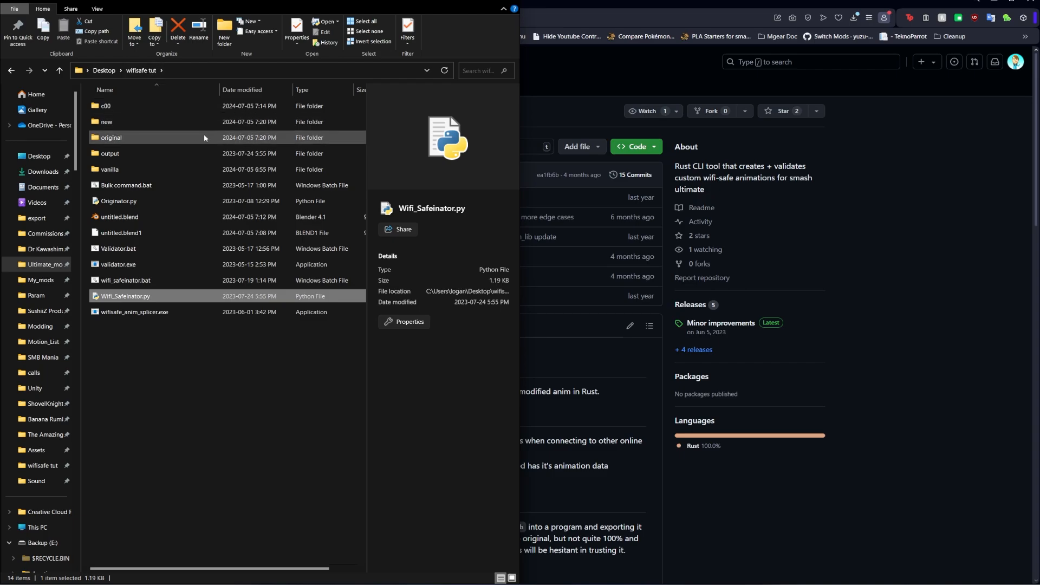
Step: Examine the animation files in the original and new folders of wifisafe tut, including the converted a00defaulteyelid.nuanmb
mouse_move(199, 124)
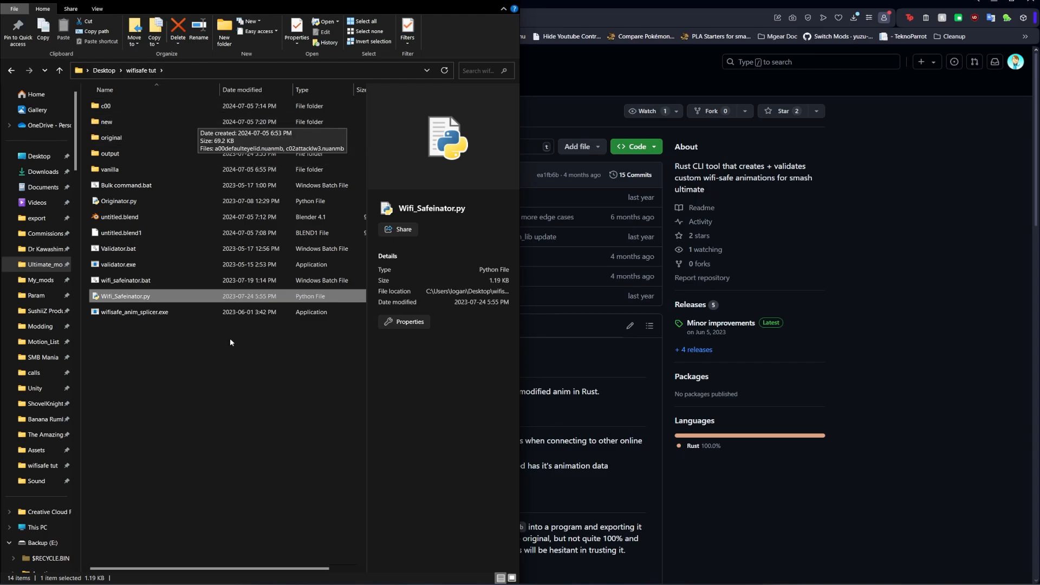
left_click_drag(232, 362, 127, 111)
left_click(200, 352)
double_click(161, 141)
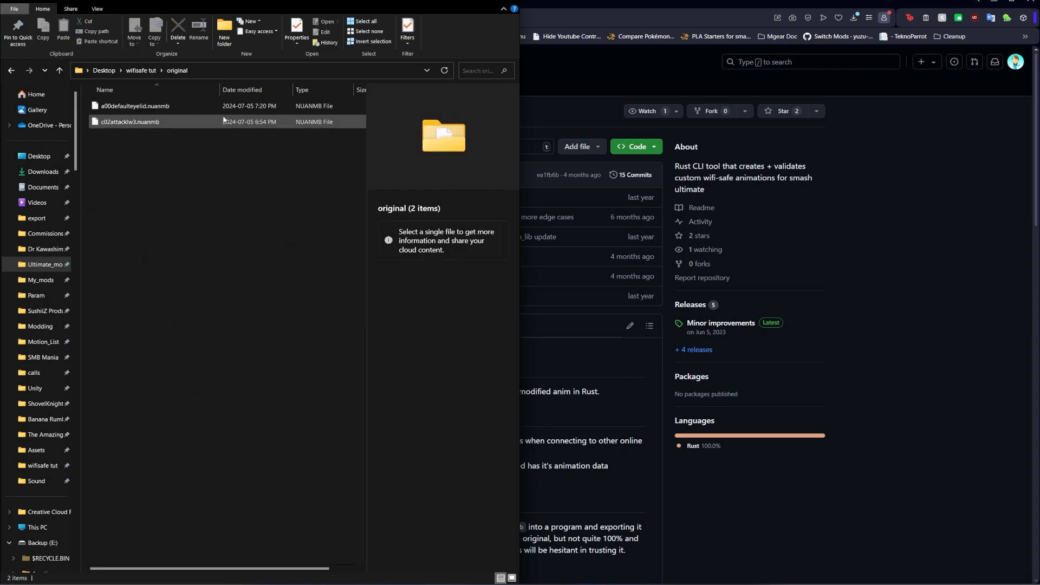
left_click(141, 70)
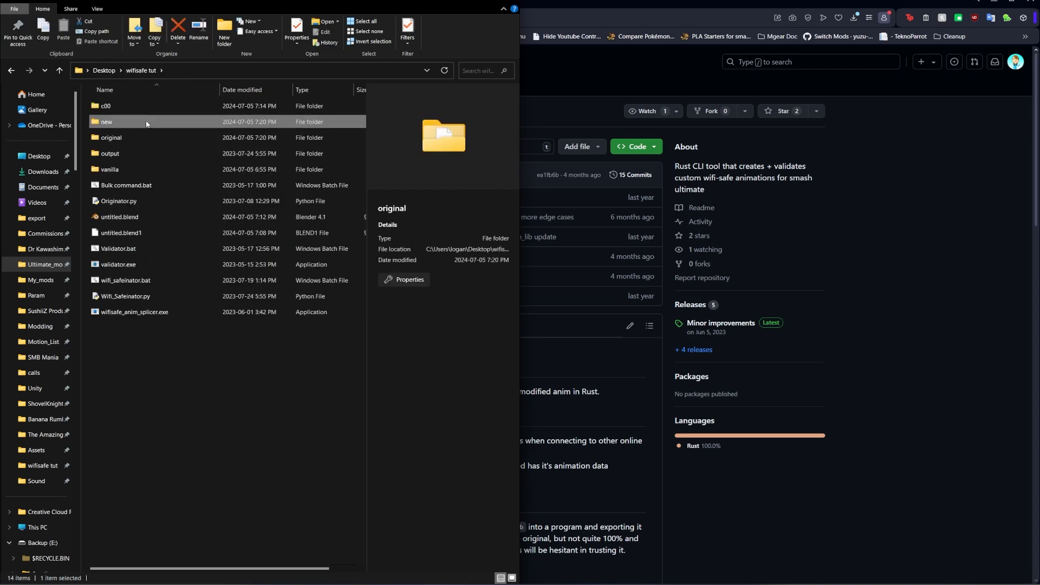
double_click(146, 122)
key("ctrl+a")
left_click(196, 177)
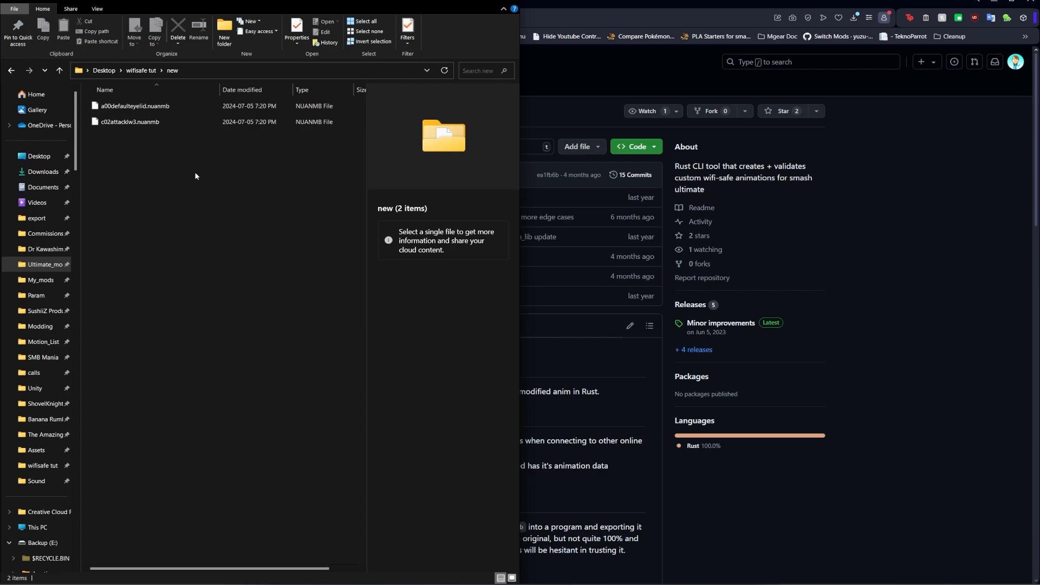
left_click(164, 106)
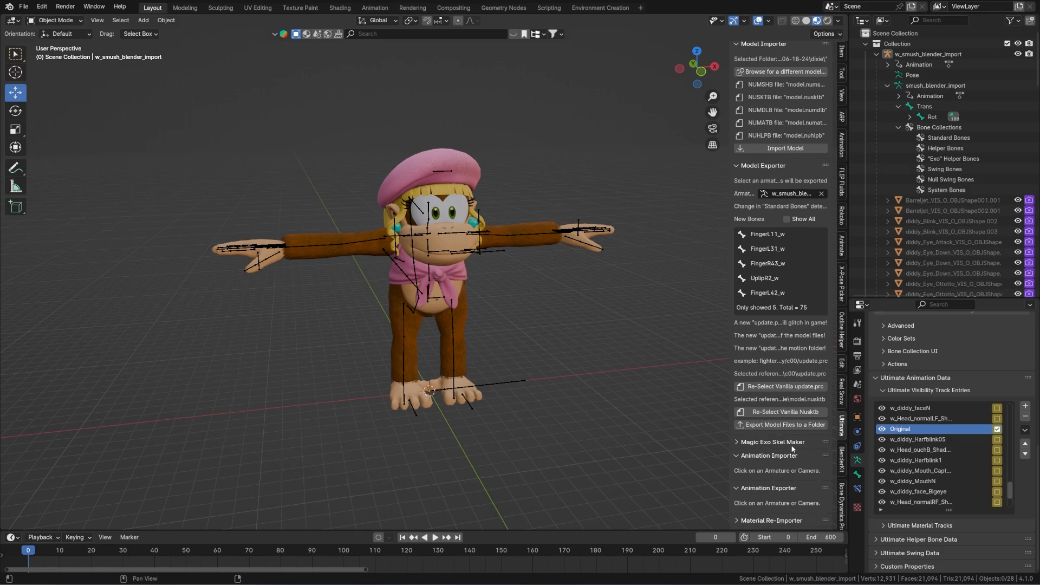
Step: Switch to Blender and re-export the w_smush_blender_import armature's animation over a00defaulteyelid.nuanmb in the original folder
scroll(792, 450, "down", 2)
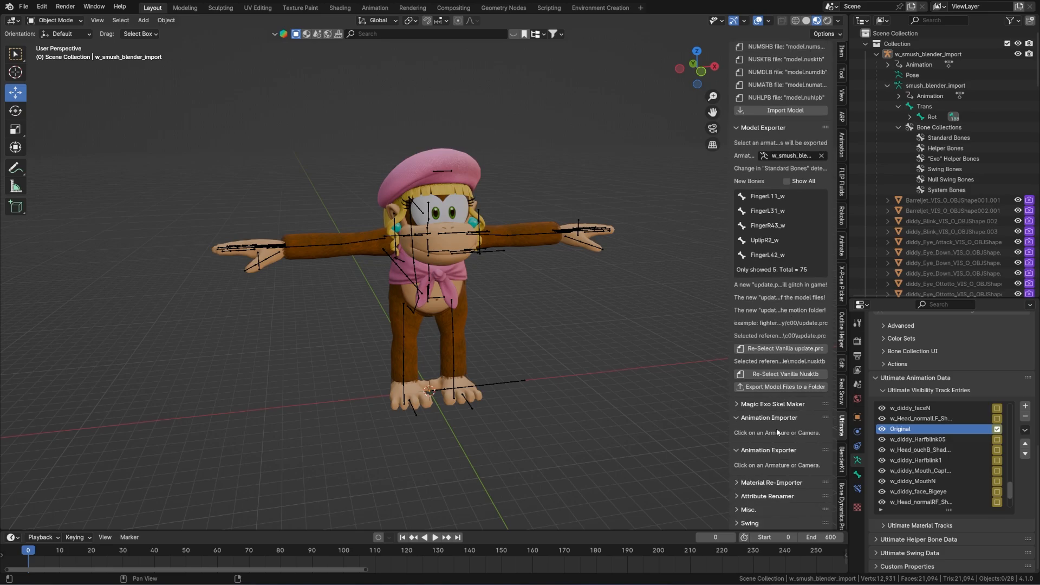
left_click(929, 54)
left_click(780, 466)
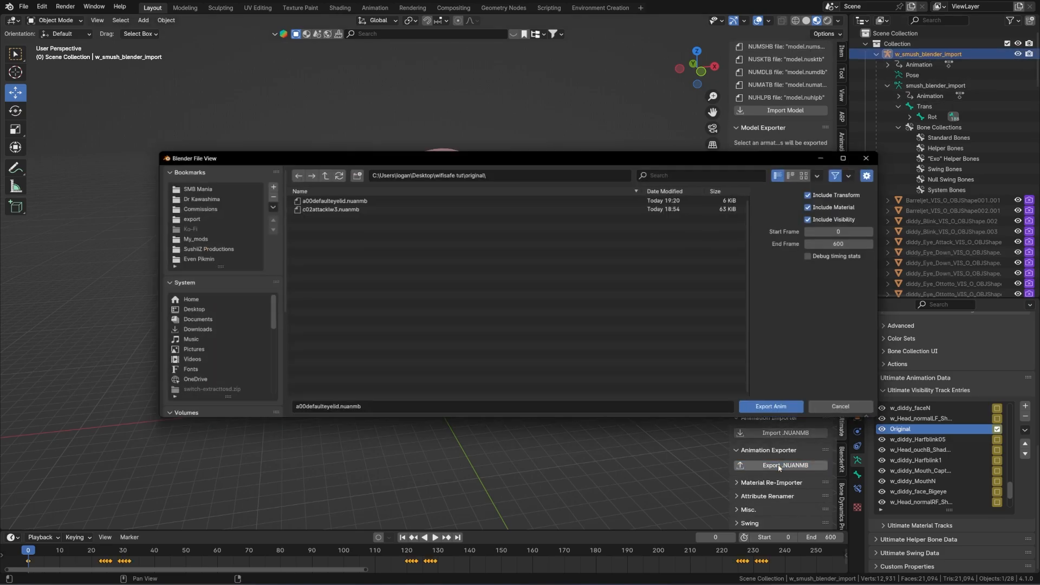
left_click(339, 198)
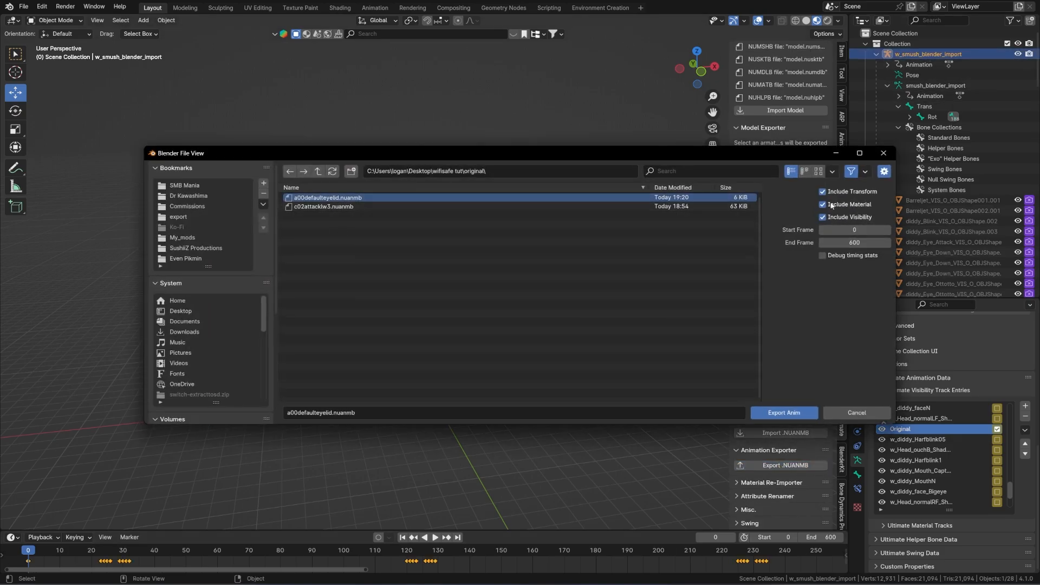
left_click(780, 413)
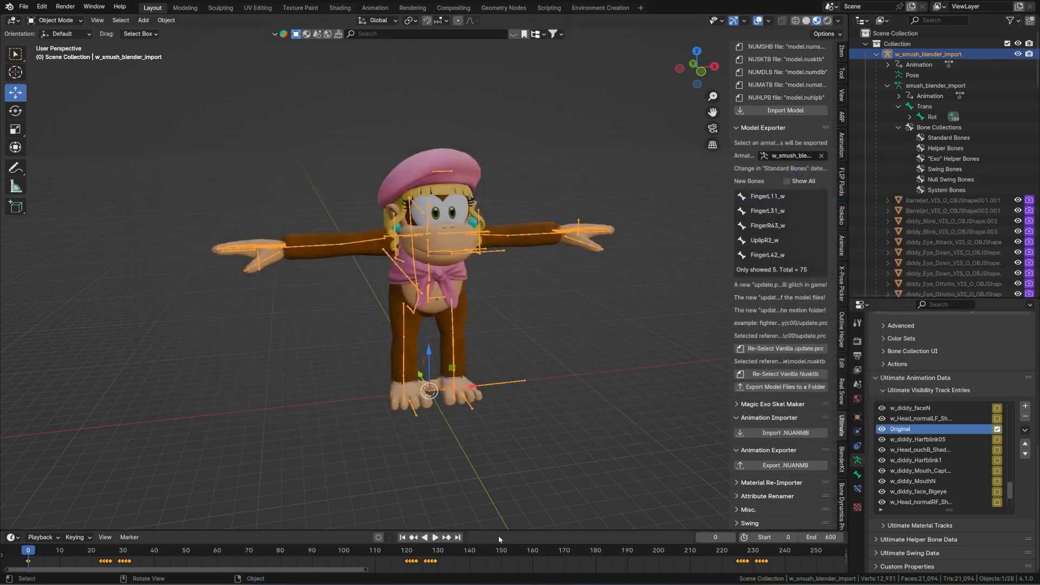
Step: Switch to File Explorer, return to the wifisafe tut folder and run Wifi_Safeinator.py
left_click(395, 533)
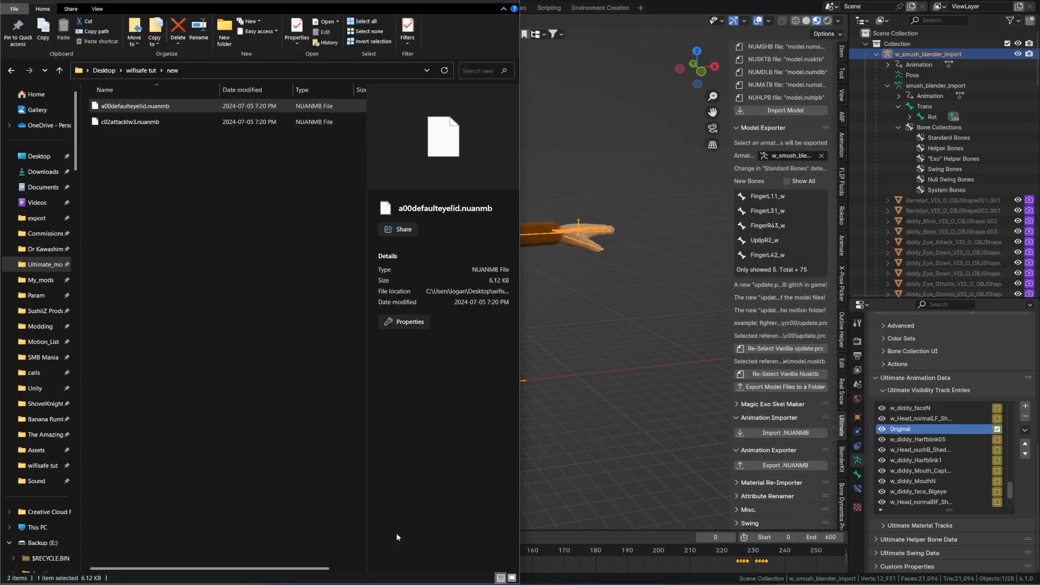
left_click(149, 72)
double_click(175, 298)
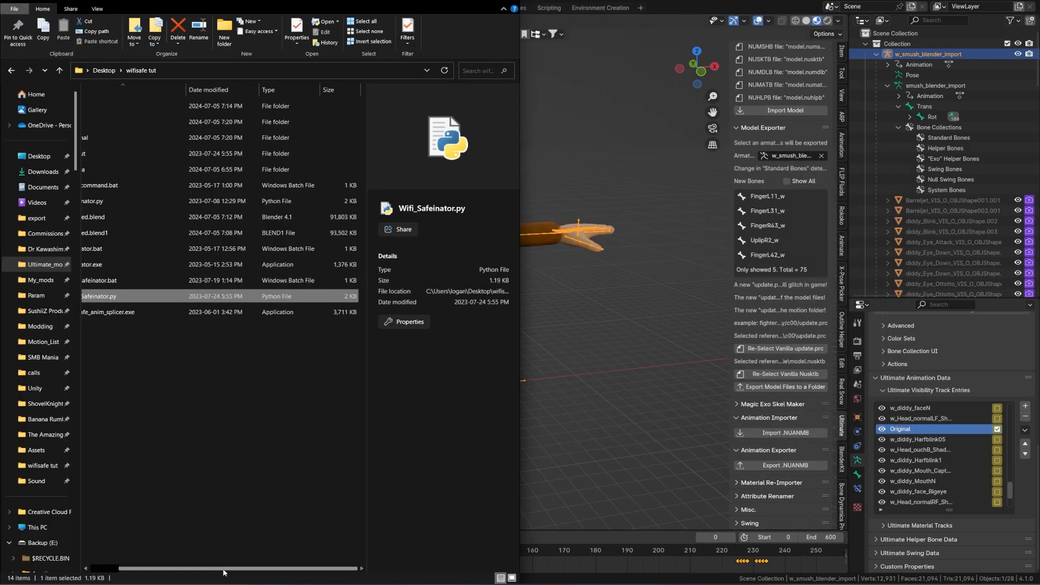
Step: Inspect the converted animation files in the new folder and check the details of c02attacklw3.nuanmb
left_click_drag(224, 569, 195, 569)
left_click(154, 121)
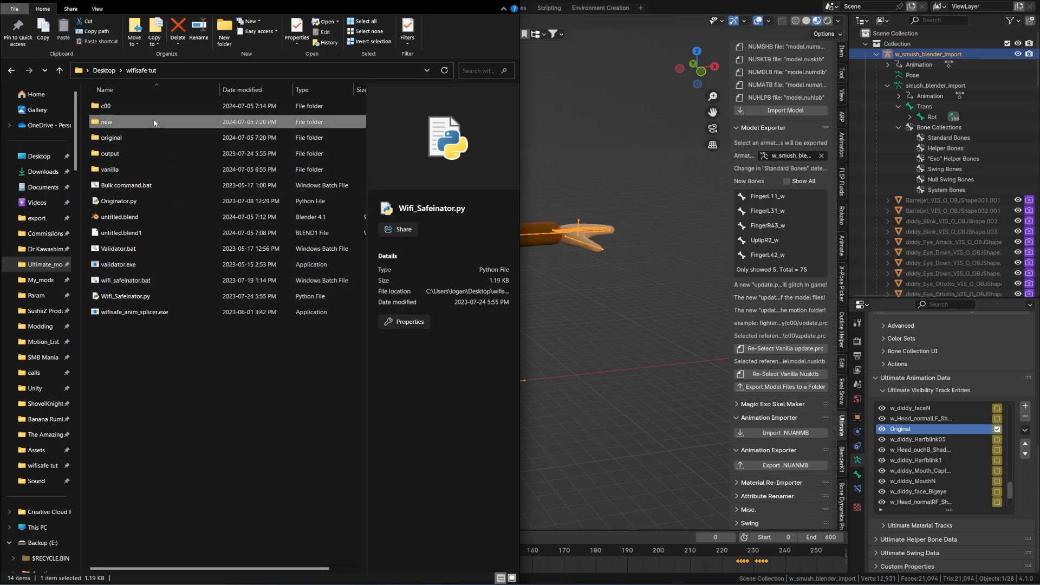
double_click(154, 122)
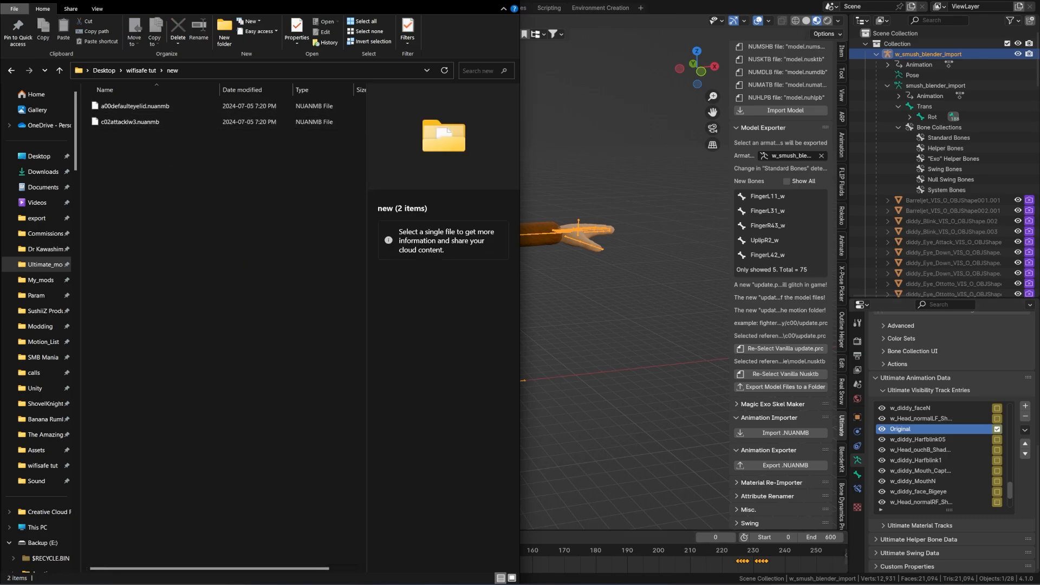
left_click(244, 122)
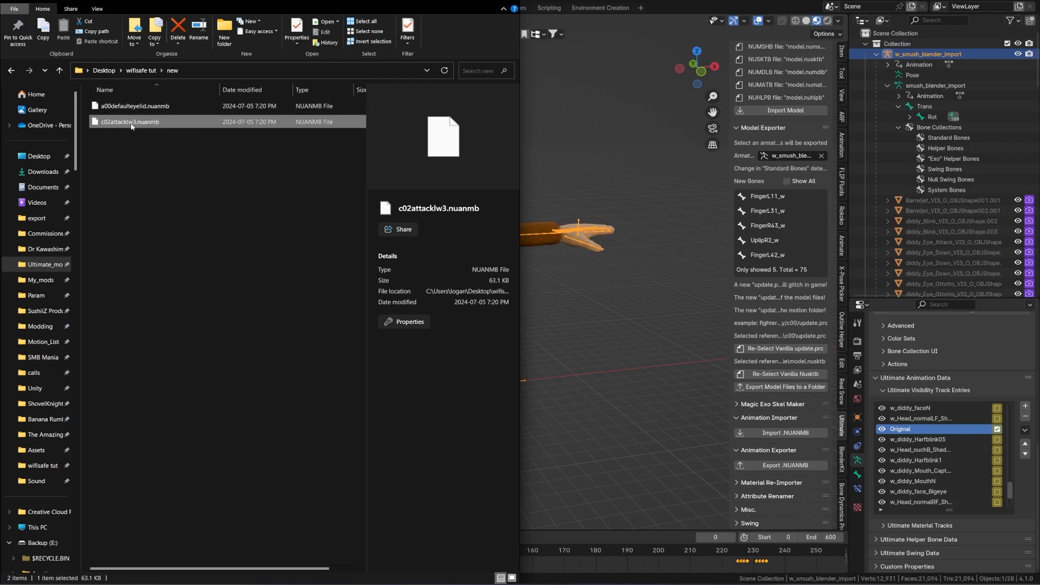
Step: Switch to Blender and start a new General file without saving untitled.blend
left_click(586, 1)
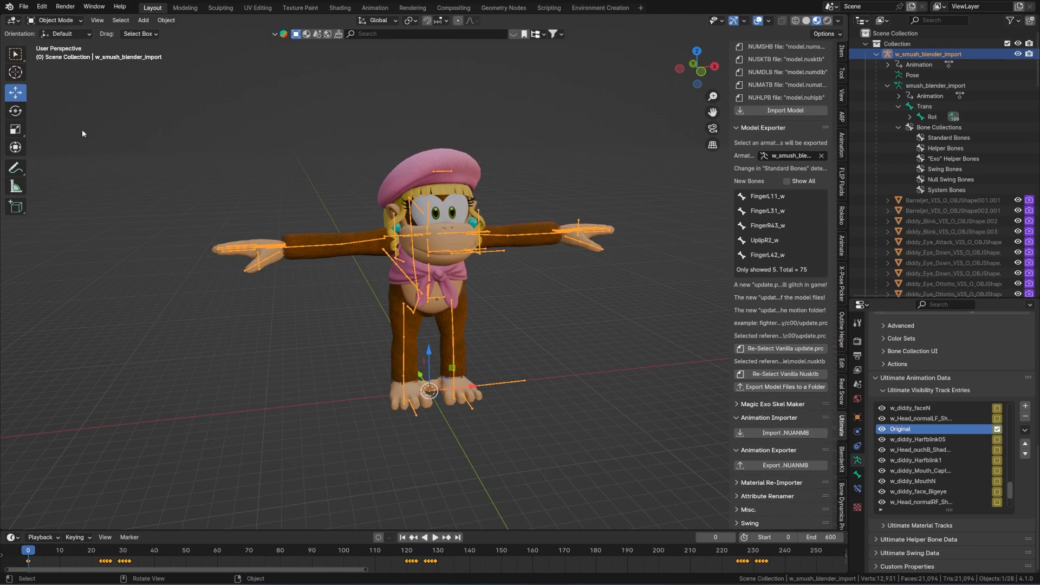
left_click(18, 7)
mouse_move(37, 21)
left_click(163, 20)
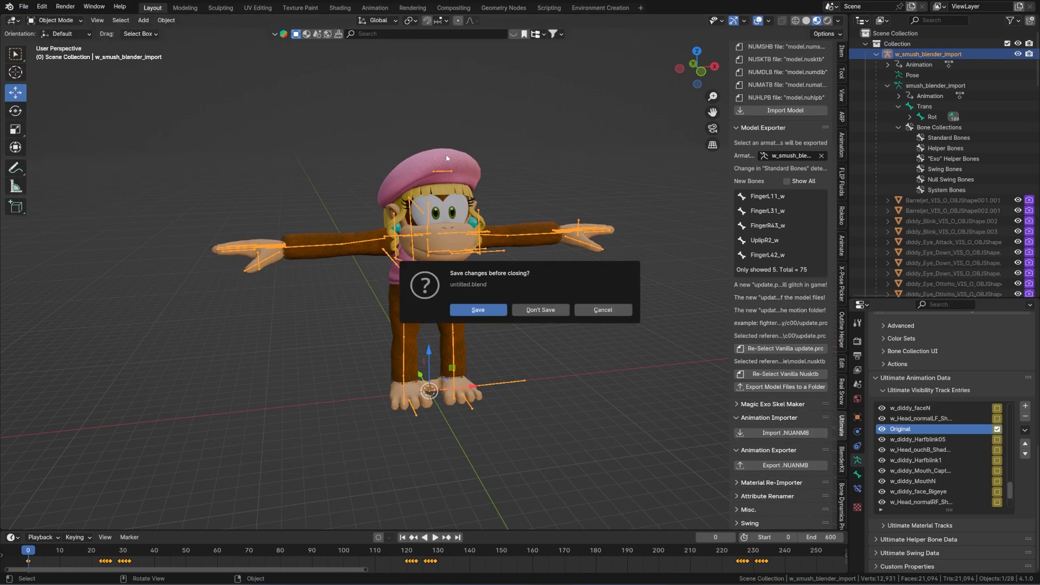
left_click(556, 312)
Step: Import the model from the c00 folder inside Desktop\wifisafe tut
left_click(755, 62)
left_click(769, 77)
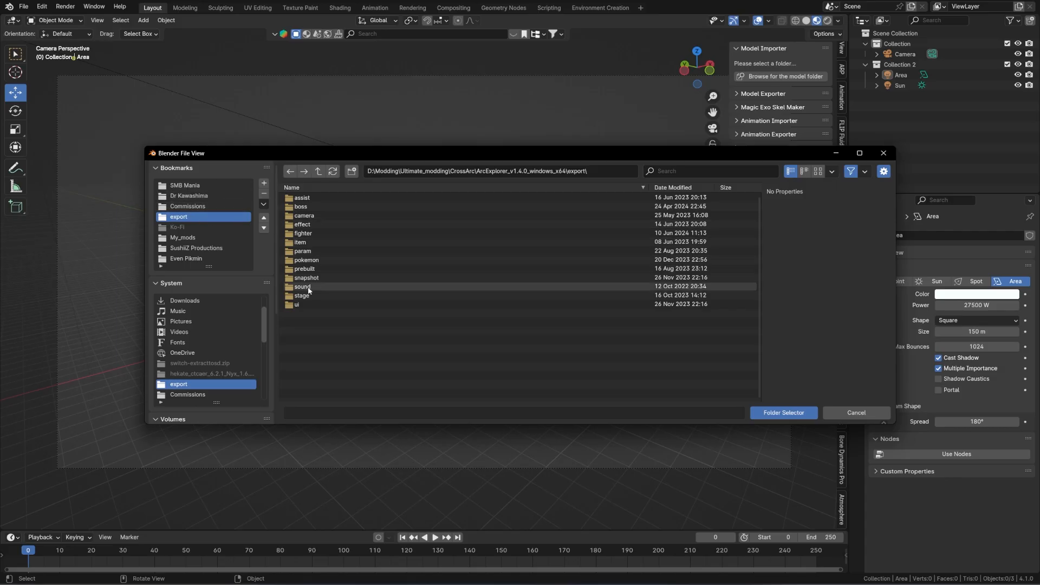
scroll(194, 349, "up", 2)
left_click(190, 322)
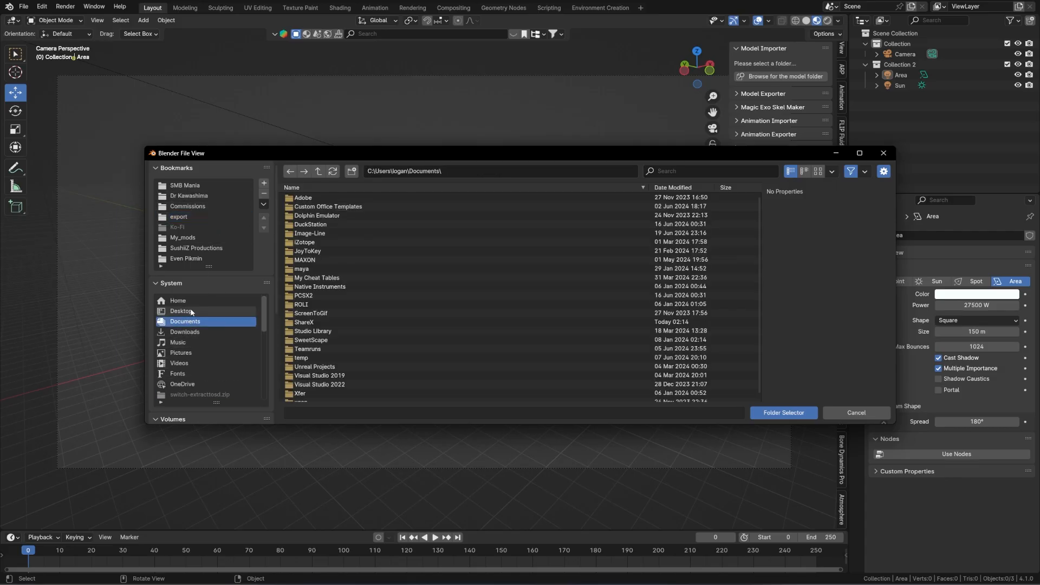
left_click(190, 311)
scroll(363, 304, "down", 10)
double_click(304, 396)
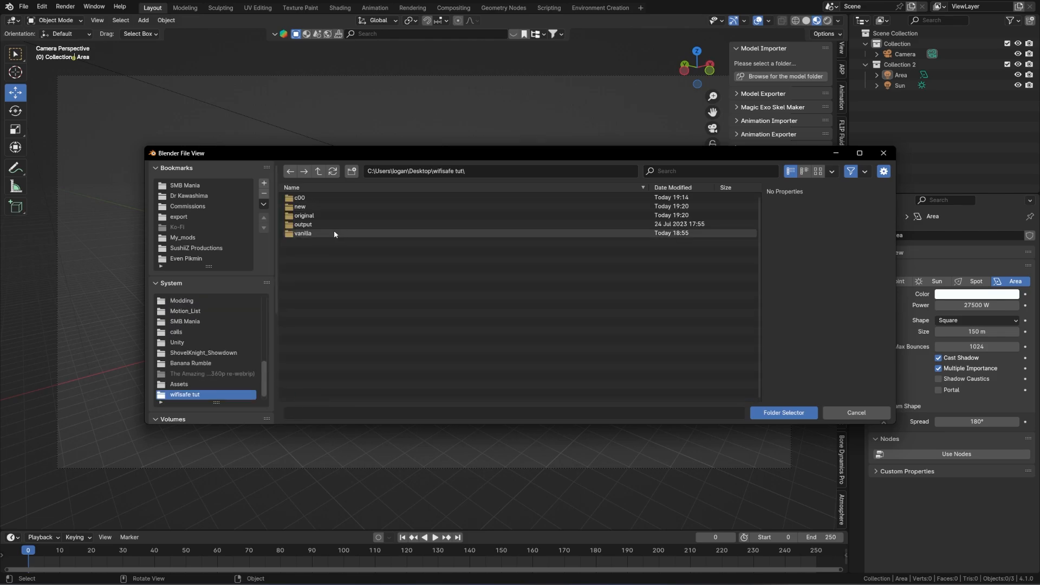
double_click(341, 198)
left_click(784, 412)
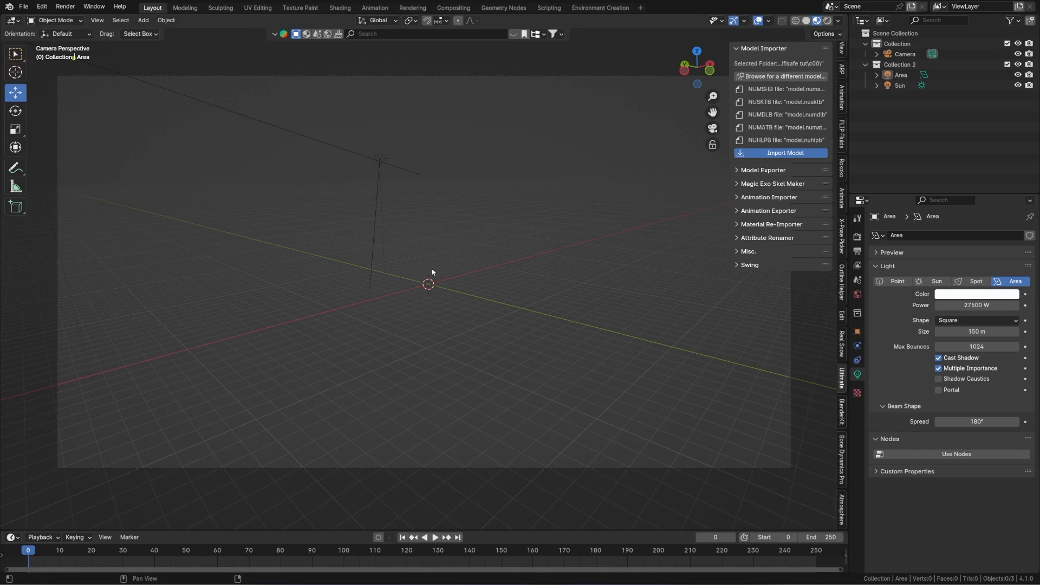
Step: Import the animation c02attacklw3.nuanmb from the new folder in Desktop\wifisafe tut onto the smush_blender_import armature
middle_click_drag(439, 220, 425, 287)
left_click(923, 65)
left_click(769, 196)
left_click(776, 213)
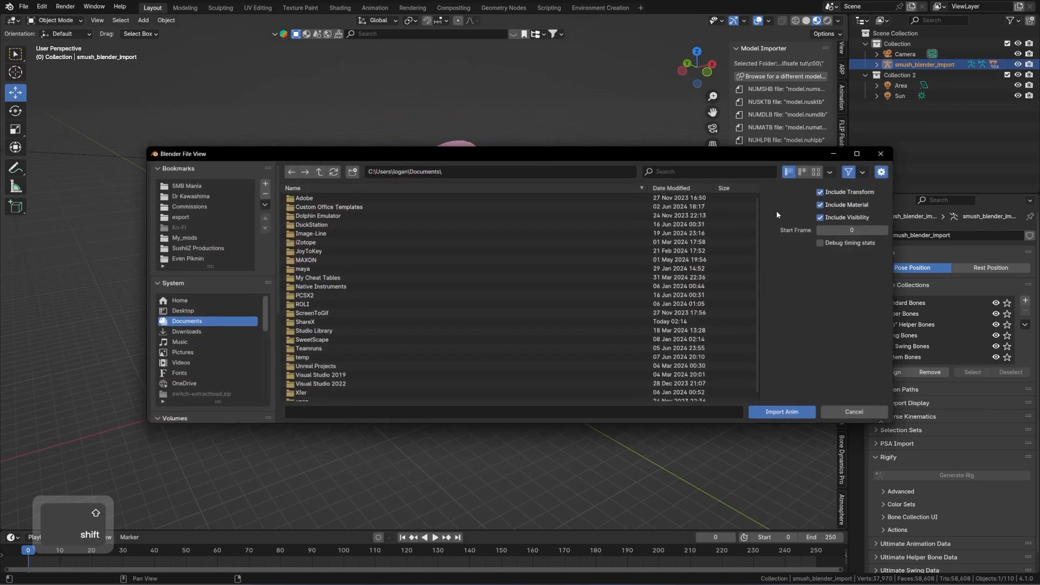
left_click(173, 206)
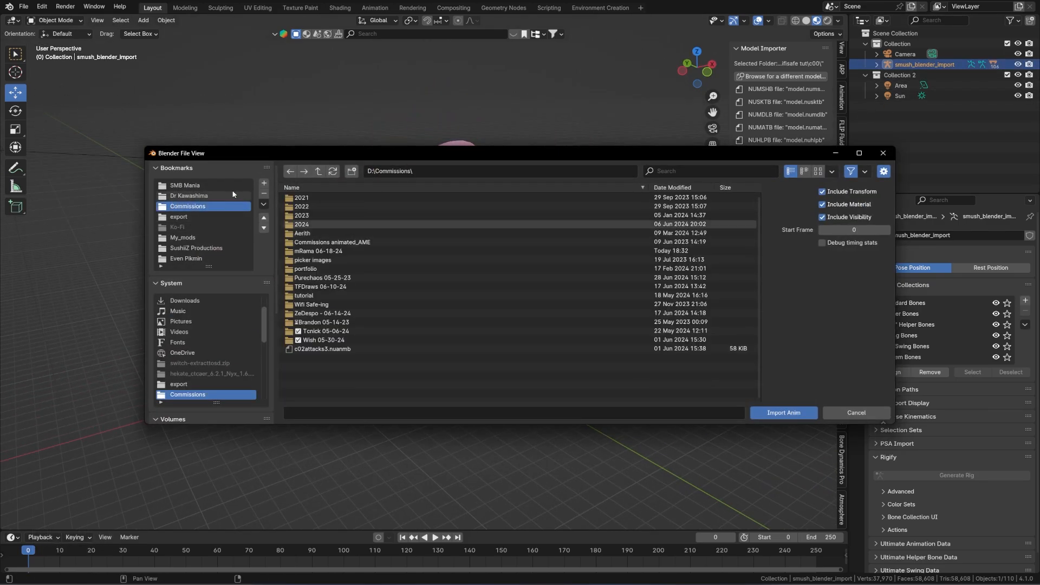
left_click(219, 196)
scroll(202, 369, "up", 3)
left_click(201, 311)
scroll(485, 313, "down", 5)
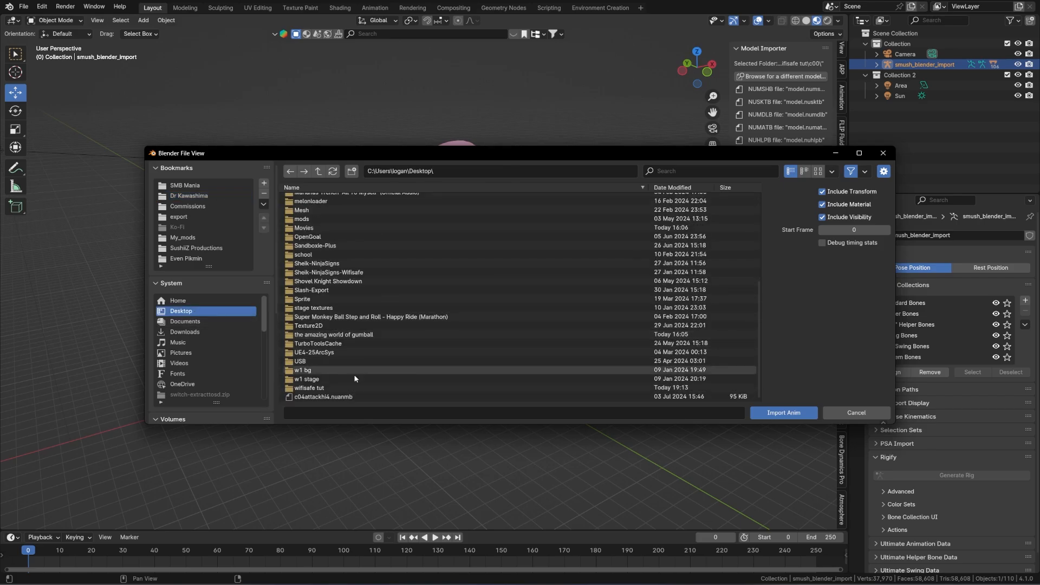
double_click(346, 400)
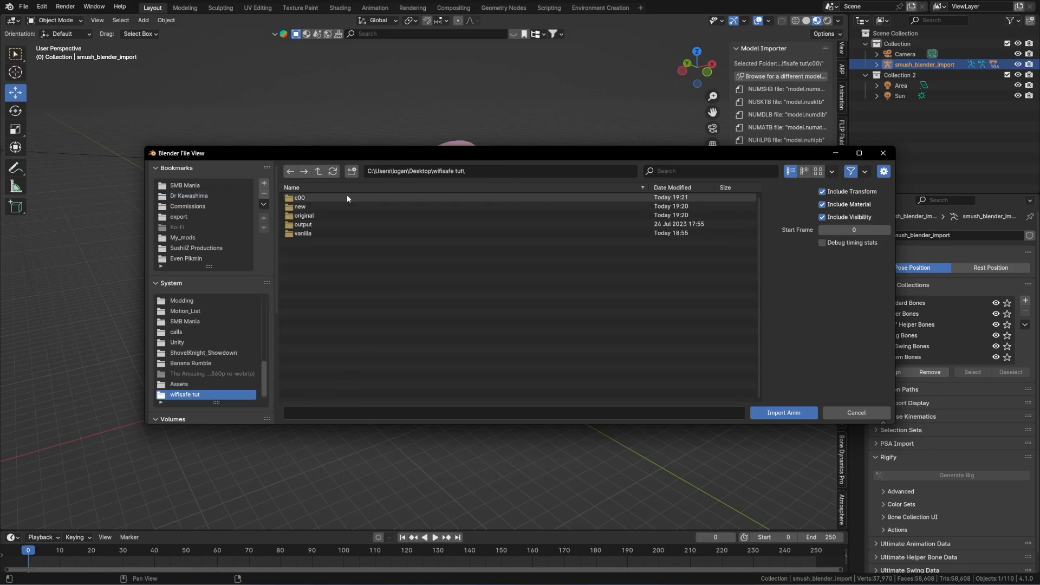
double_click(340, 215)
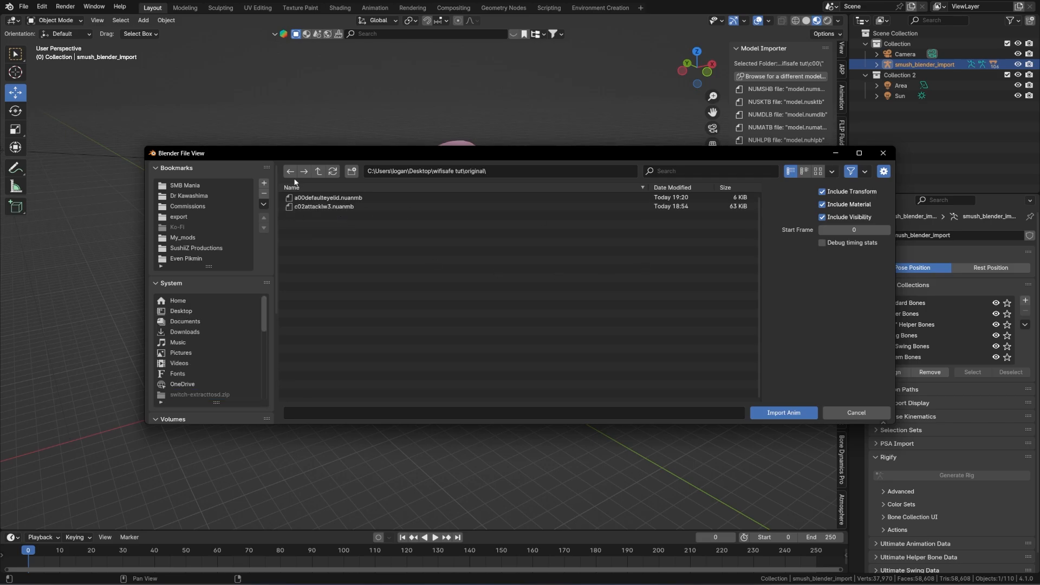
left_click(318, 171)
double_click(316, 206)
double_click(314, 209)
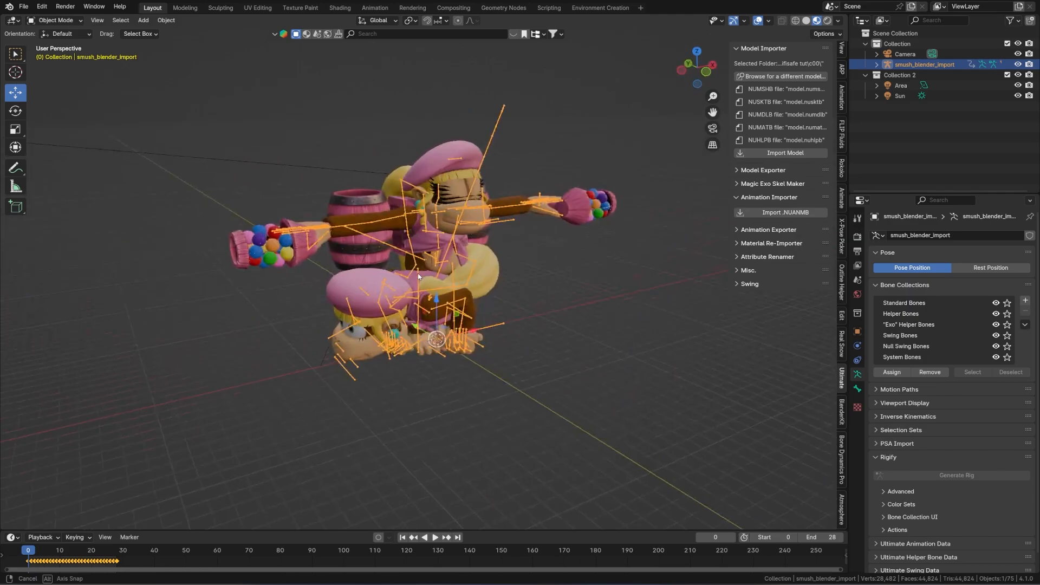
Step: Show the armature's Ultimate visibility track entries and autofill them
middle_click_drag(418, 276, 472, 274)
scroll(940, 438, "down", 1)
left_click(921, 526)
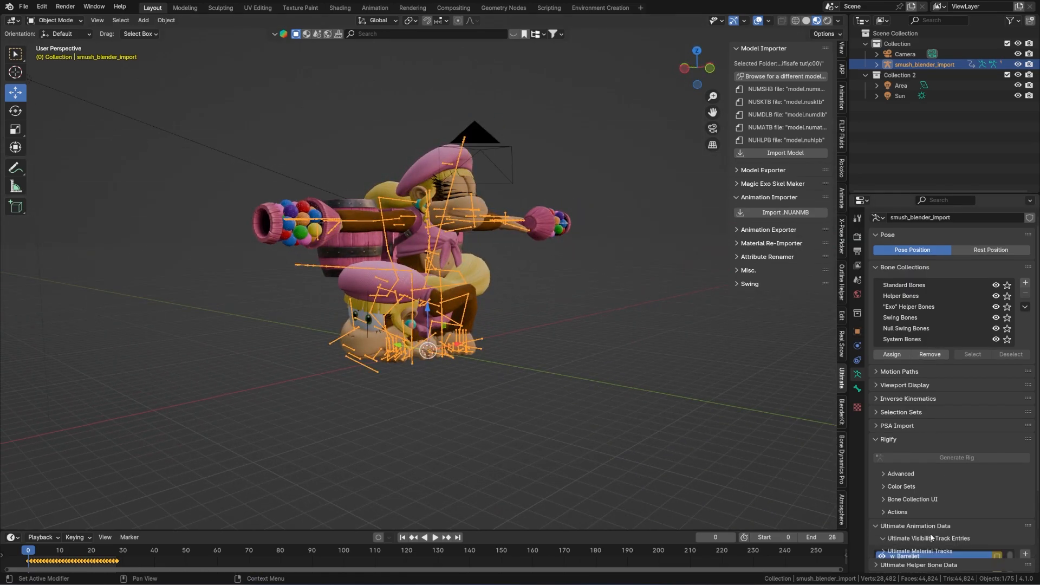
scroll(943, 488, "down", 6)
left_click(1025, 449)
left_click(959, 487)
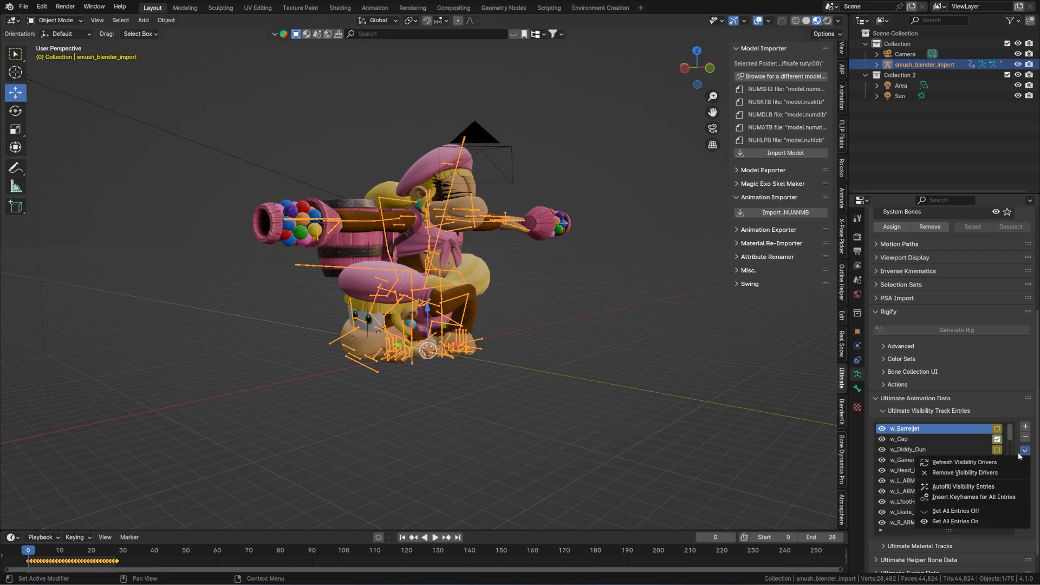
Step: Set all visibility track entries off, refresh the visibility drivers and step back one frame
left_click(1025, 450)
left_click(943, 511)
left_click(1025, 450)
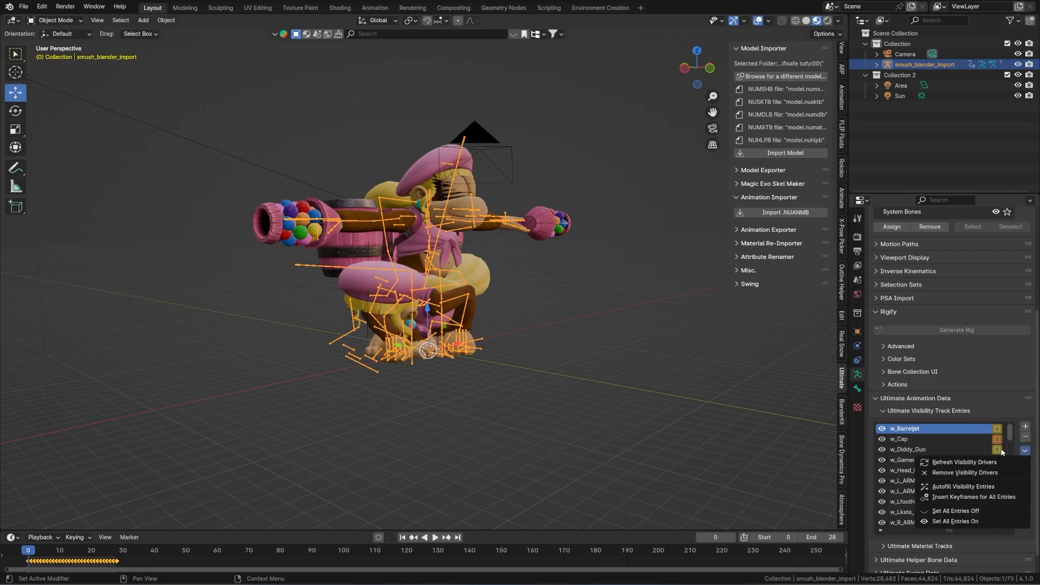
left_click(994, 461)
key("Left")
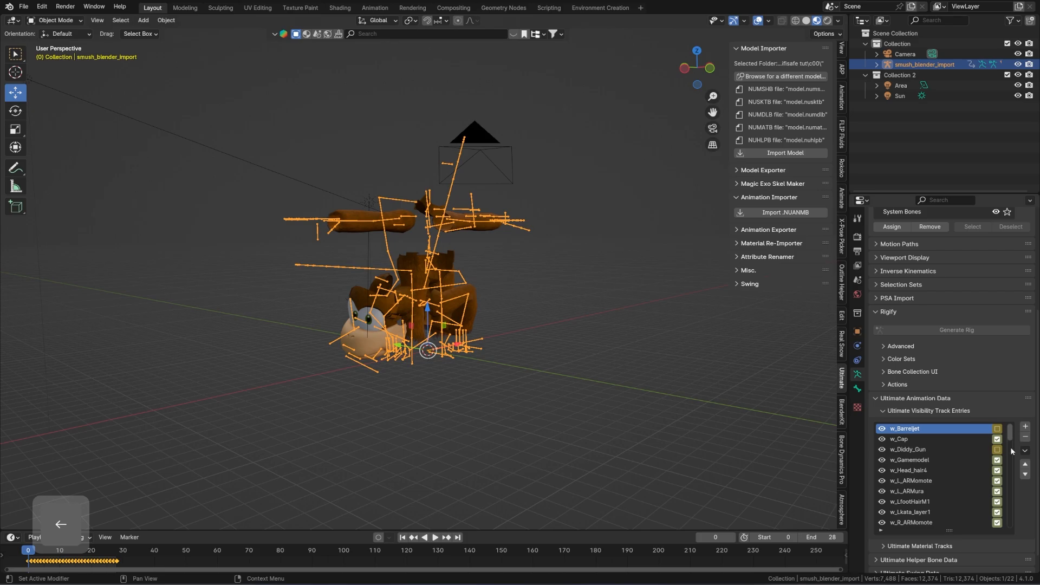
Step: Enable the WS and Original entries in the visibility track list
scroll(980, 476, "down", 10)
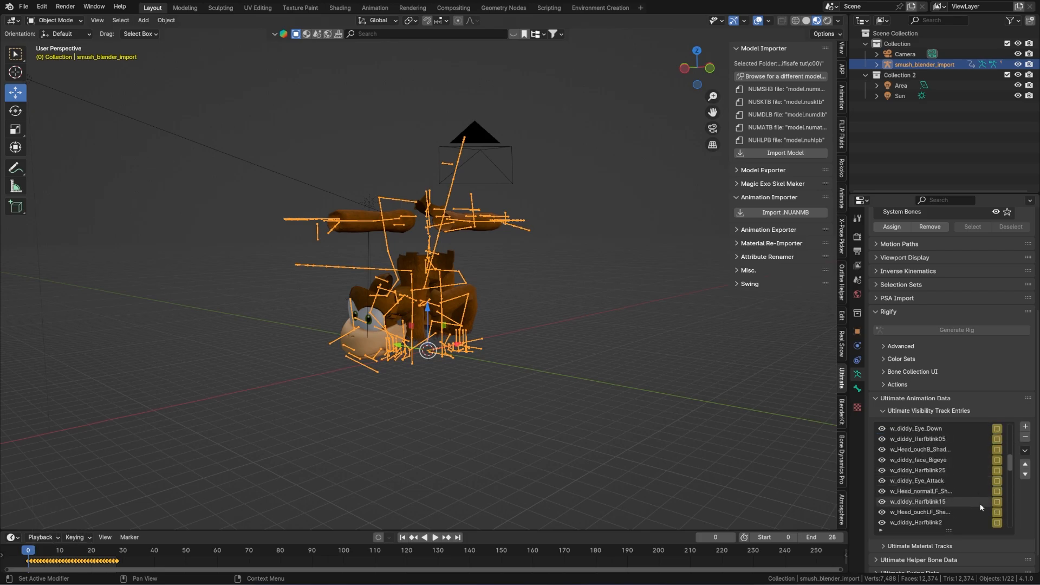
scroll(982, 504, "down", 2)
left_click(998, 495)
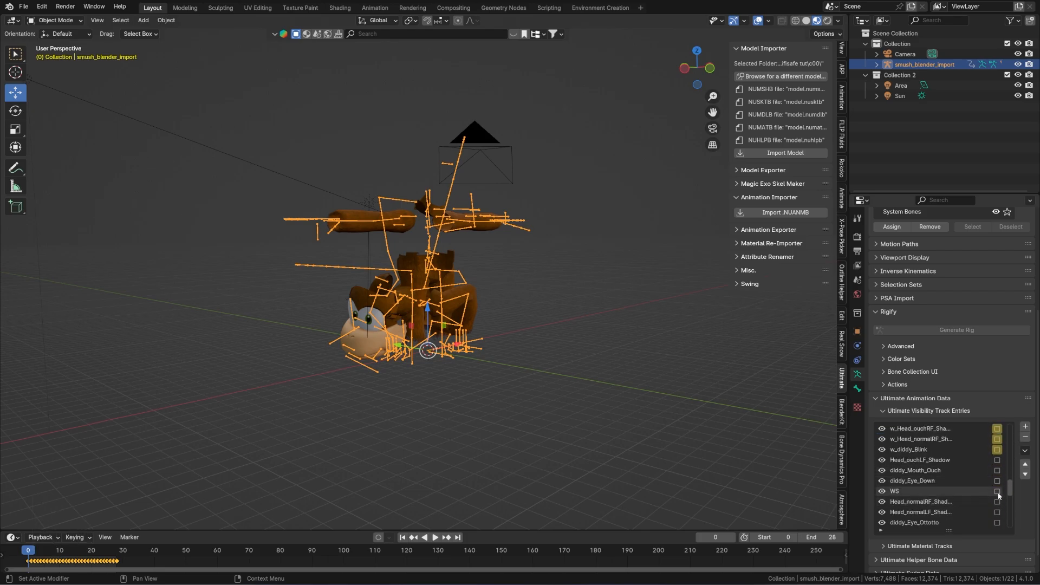
scroll(999, 495, "down", 5)
scroll(999, 497, "down", 8)
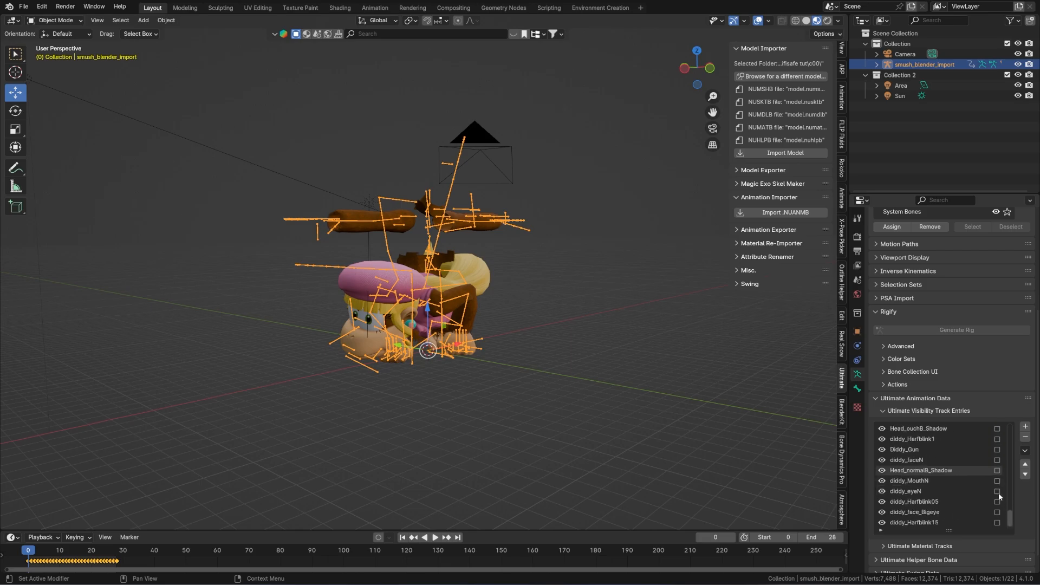
scroll(999, 497, "up", 8)
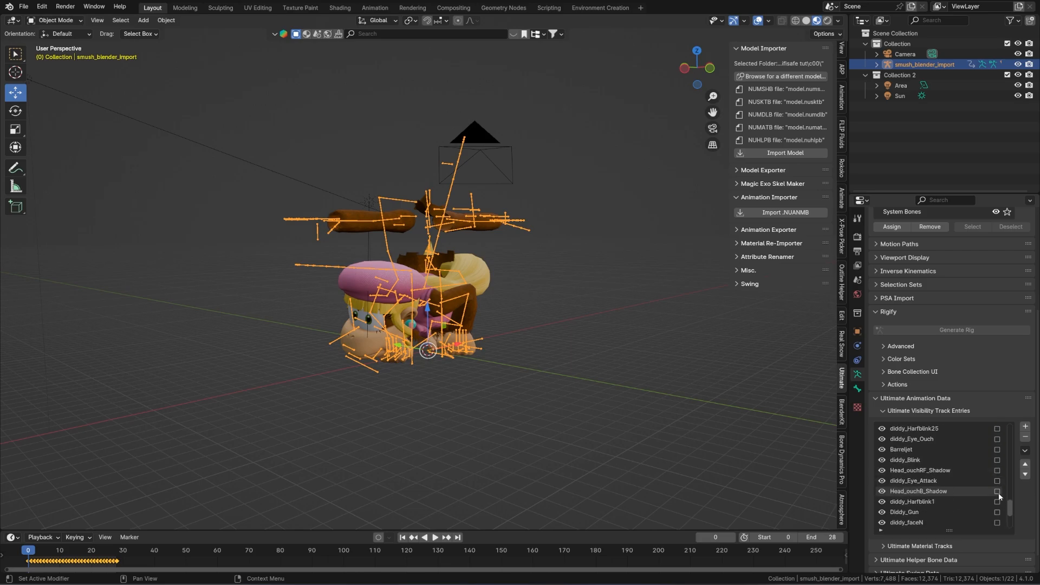
left_click(998, 451)
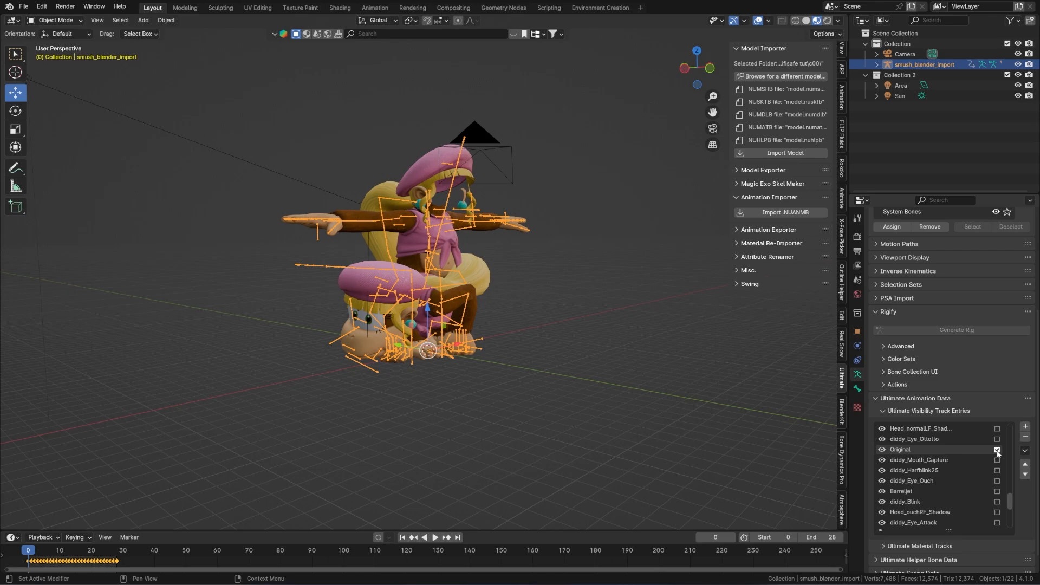
Step: Disable the Original visibility entry and locate the still-visible Rkata_layer1 arm mesh in the outliner
left_click(998, 451)
left_click(363, 232)
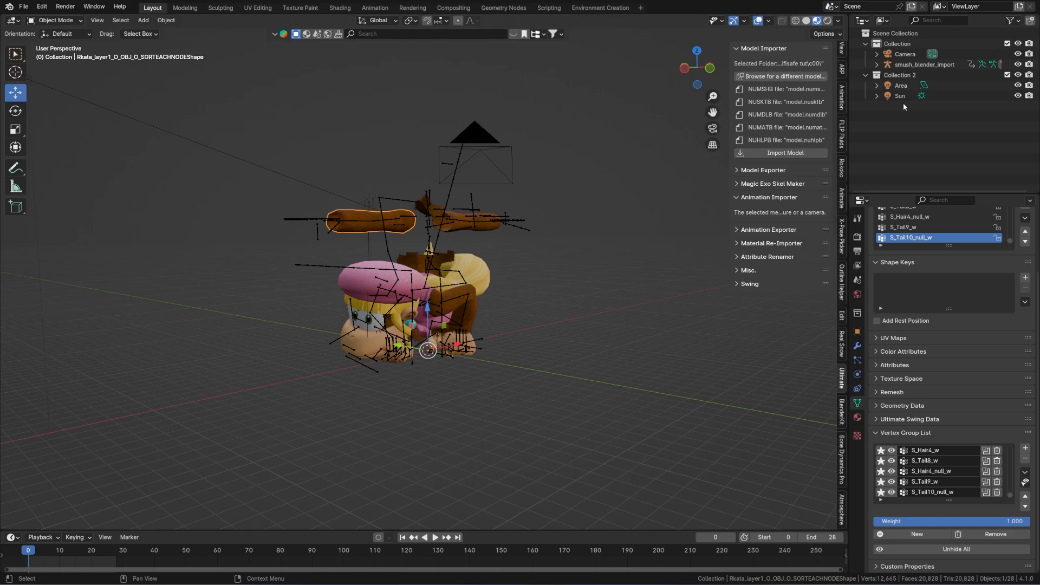
key("period")
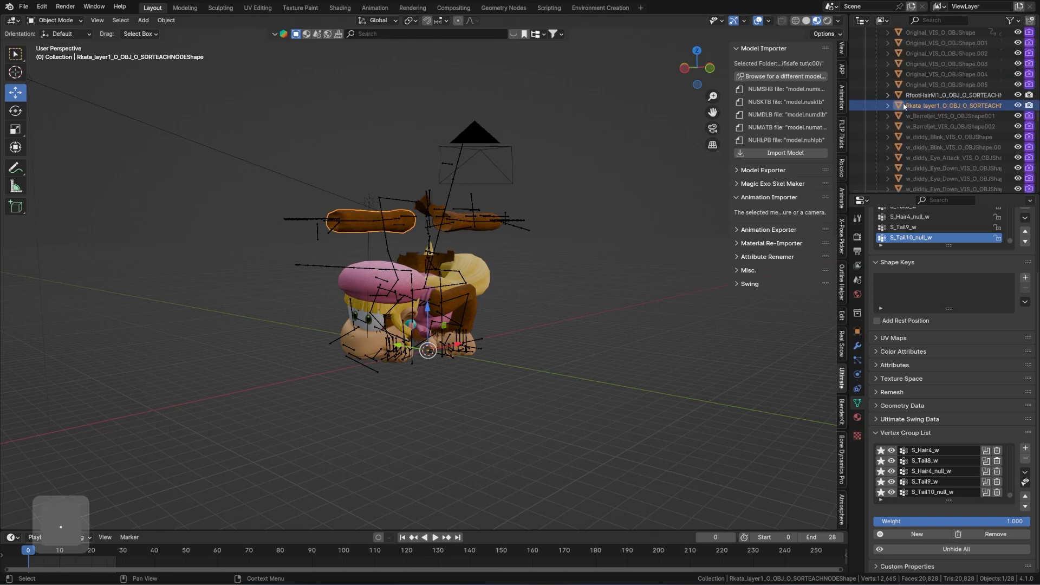
Step: Widen the outliner and add the RfootHairM1, LfootHairM1, Lkata_layer1 and both Head_hair4 meshes to the selection
left_click(945, 95, "ctrl")
scroll(954, 93, "down", 6)
scroll(955, 96, "up", 6)
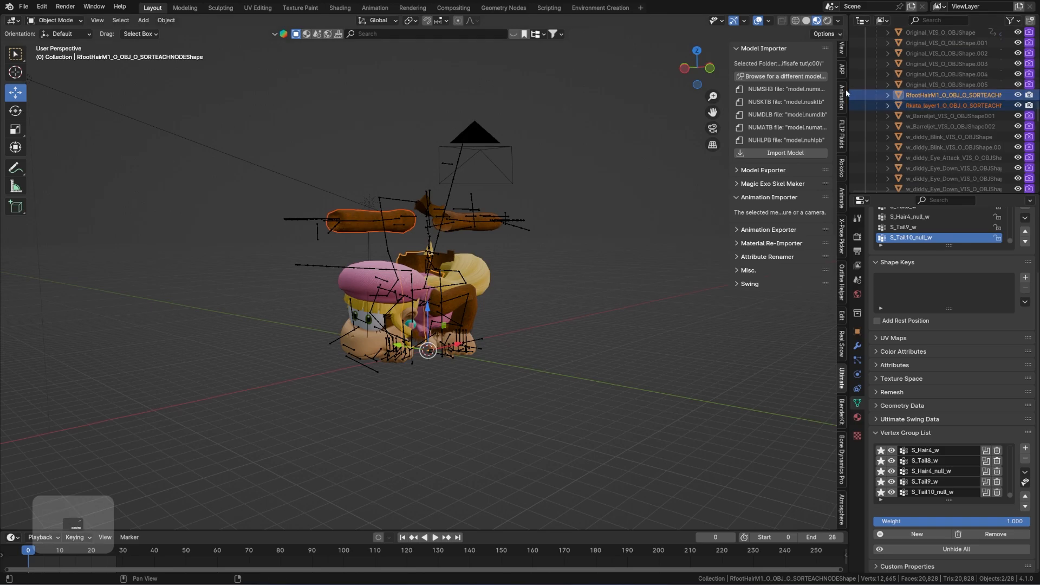
left_click_drag(848, 91, 747, 100)
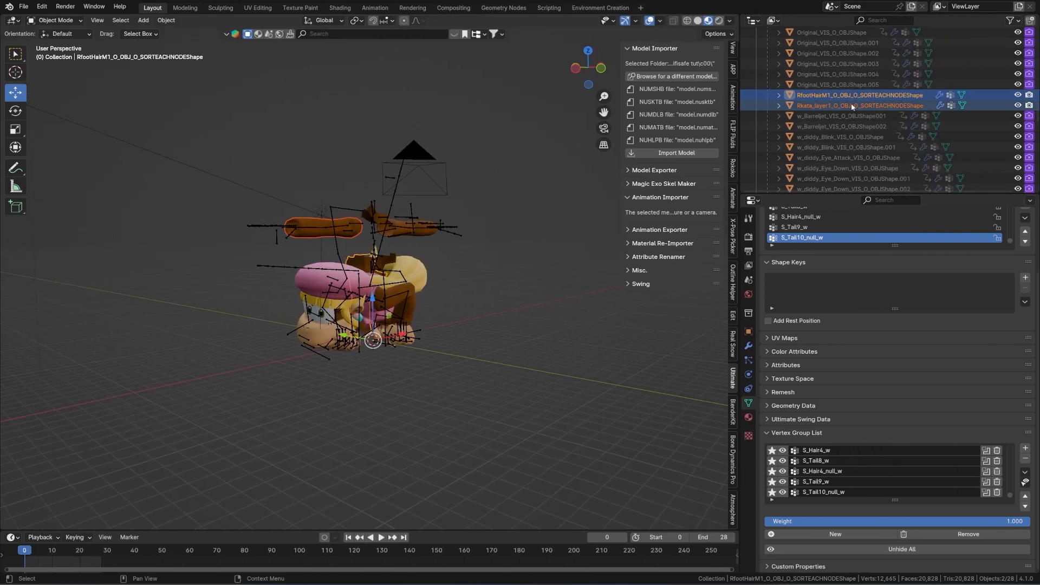
scroll(864, 117, "up", 6)
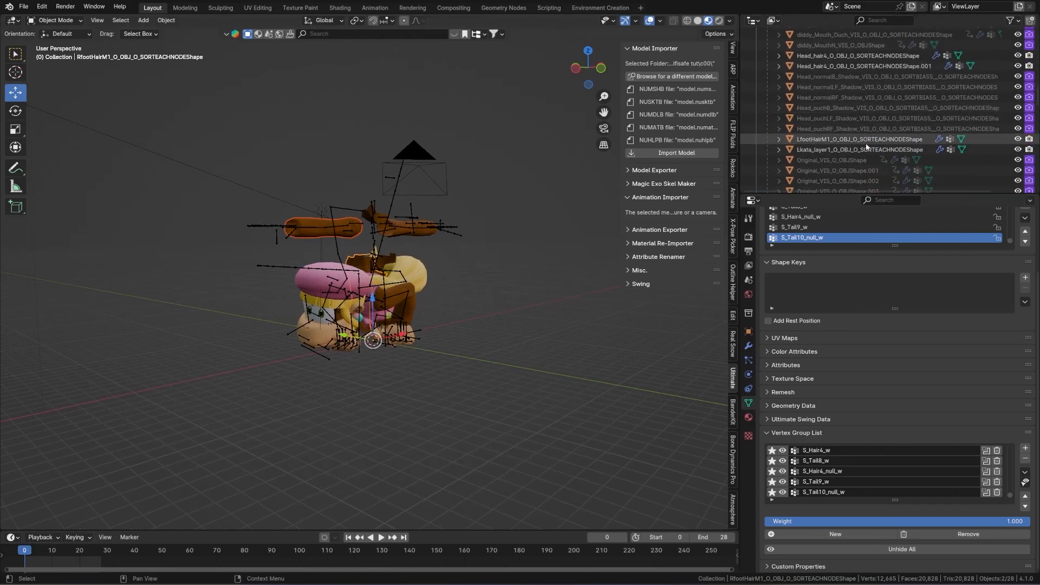
left_click(865, 140, "ctrl")
left_click(865, 150, "ctrl")
left_click(864, 66, "ctrl")
left_click(864, 55, "ctrl")
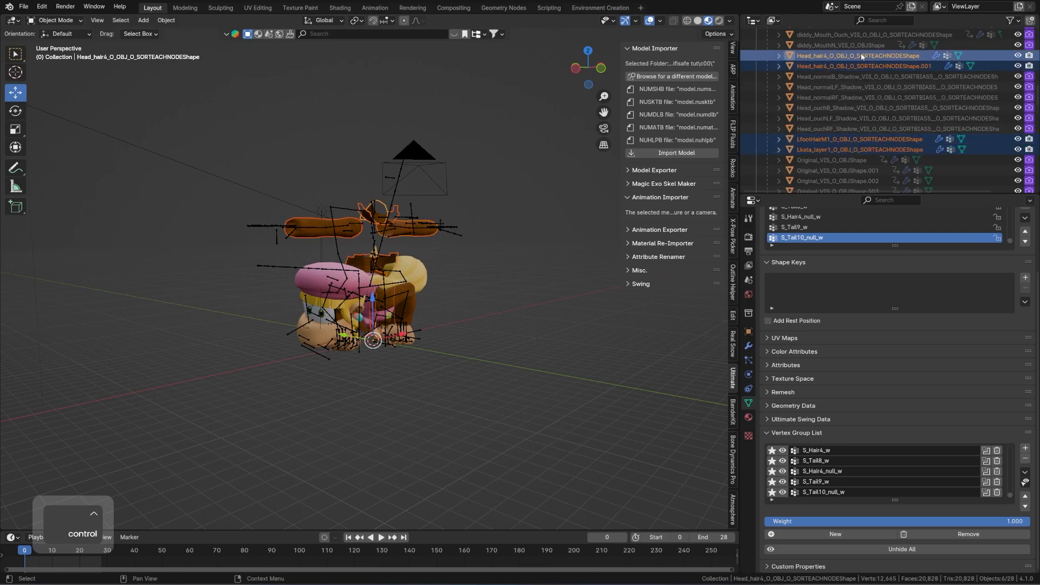
scroll(855, 82, "up", 10)
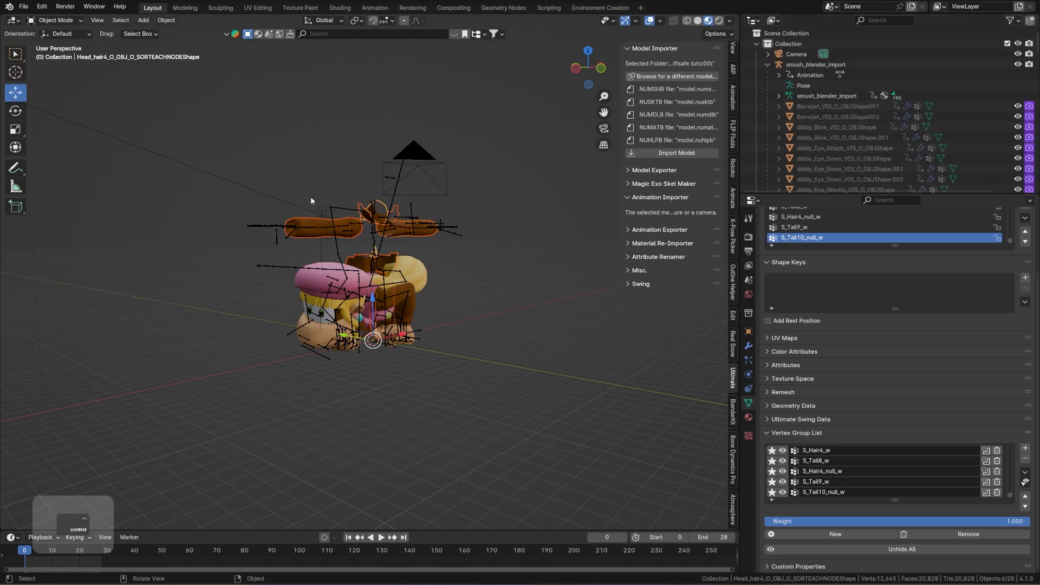
Step: Batch rename the selected meshes to Original_VIS_O_OBJShape using the Set Name type with the New method
key("ctrl+F2")
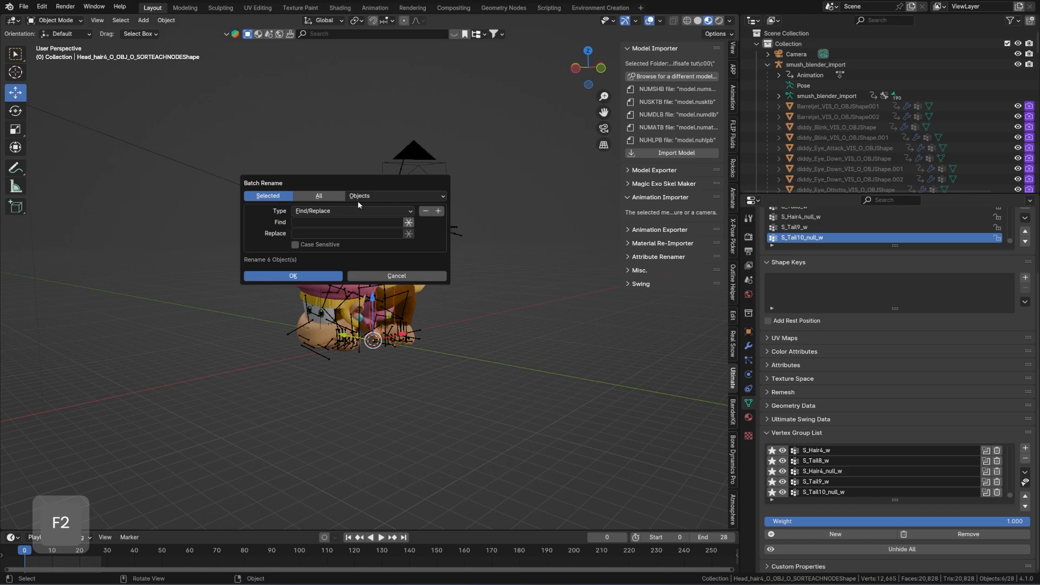
left_click(341, 209)
left_click(328, 227)
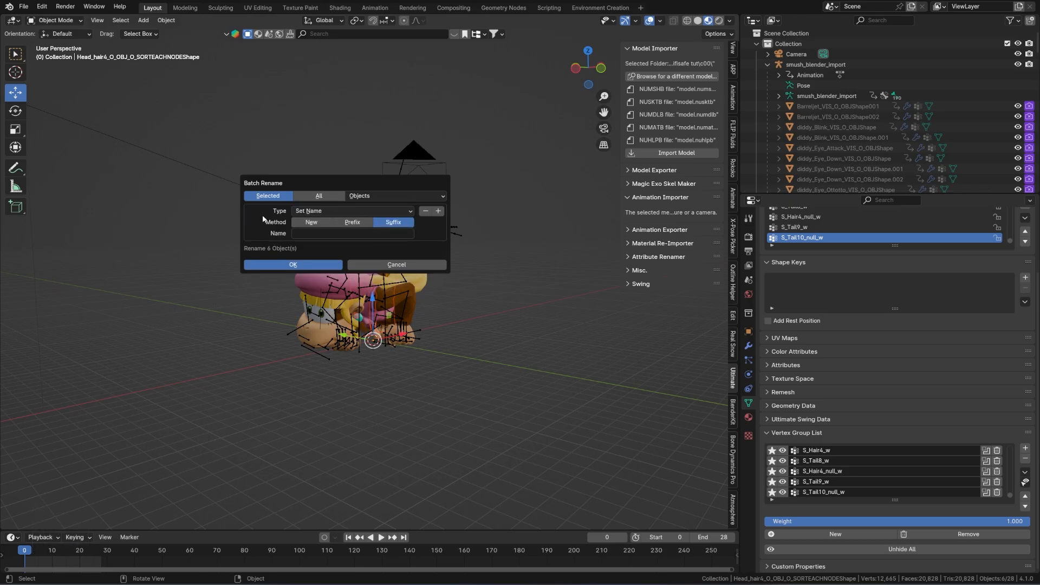
left_click(325, 233)
type("Orig")
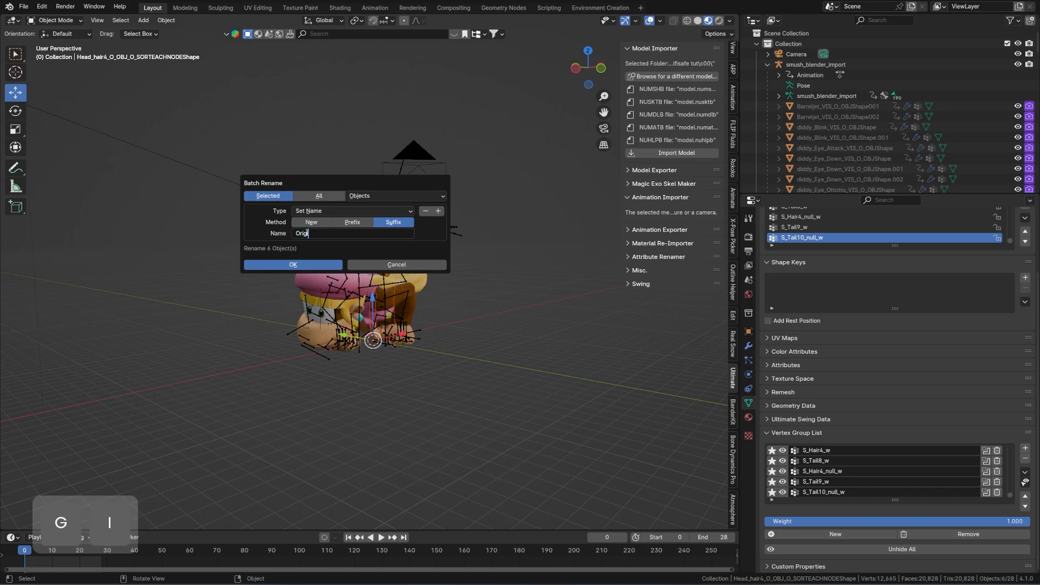
type("inal_V")
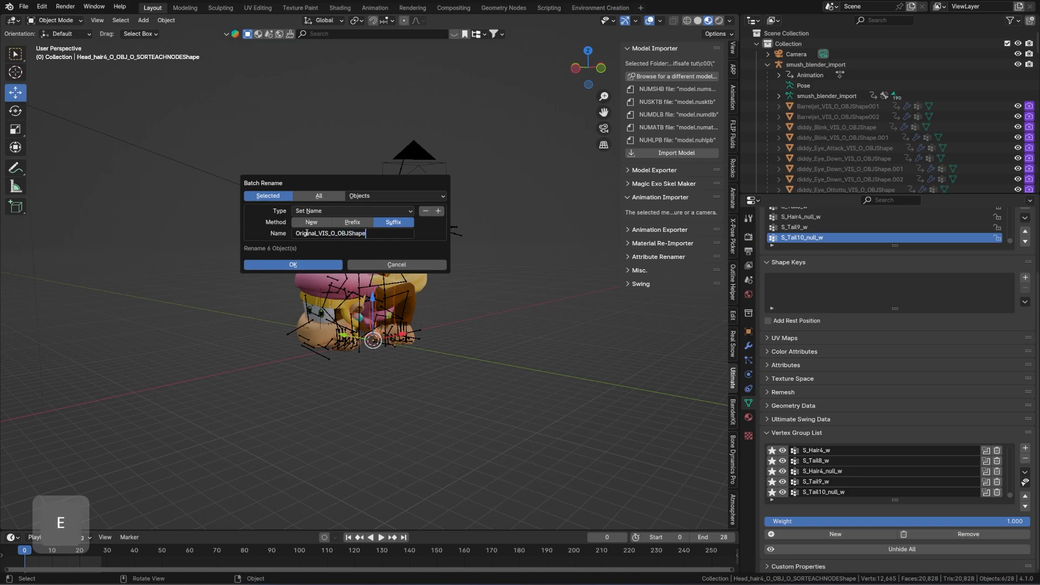
type("IS_O_OBJShape")
key("Return")
left_click(310, 222)
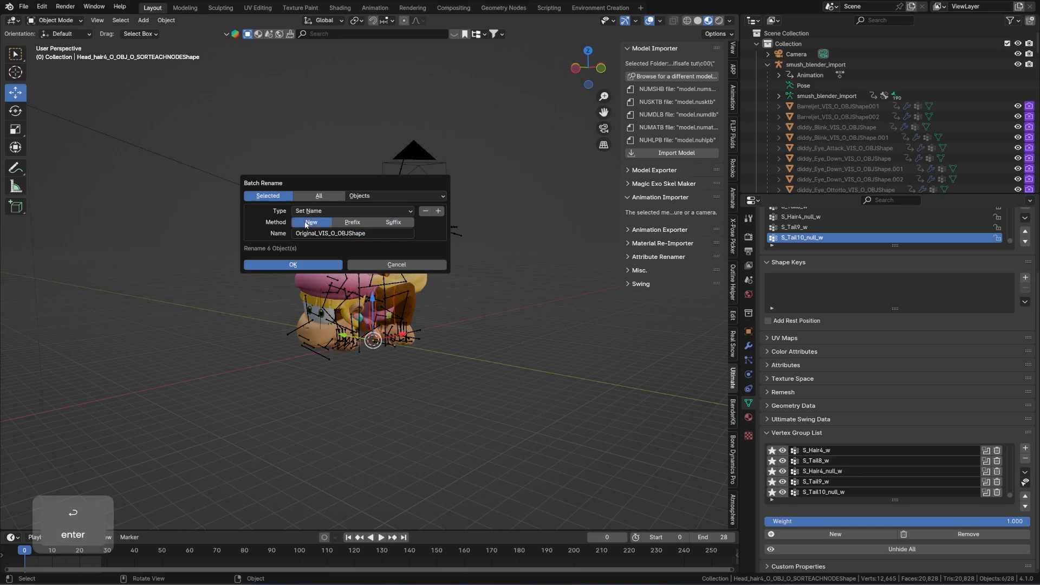
left_click(310, 265)
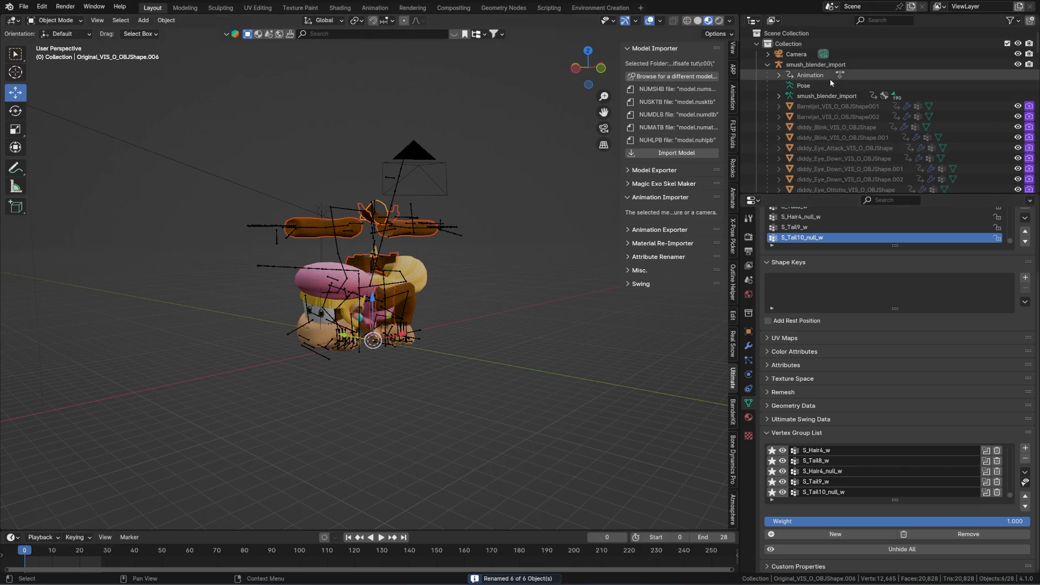
Step: Copy the _VIS_O_OBJShape part from the name of the Original_VIS_O_OBJShape.006 object
scroll(855, 118, "down", 10)
left_click(846, 108)
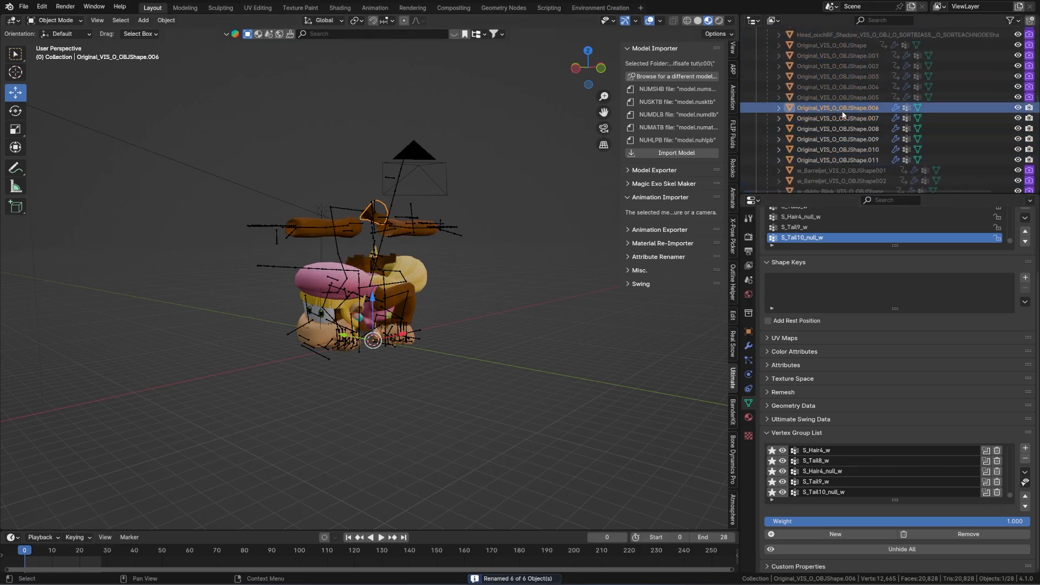
key("F2")
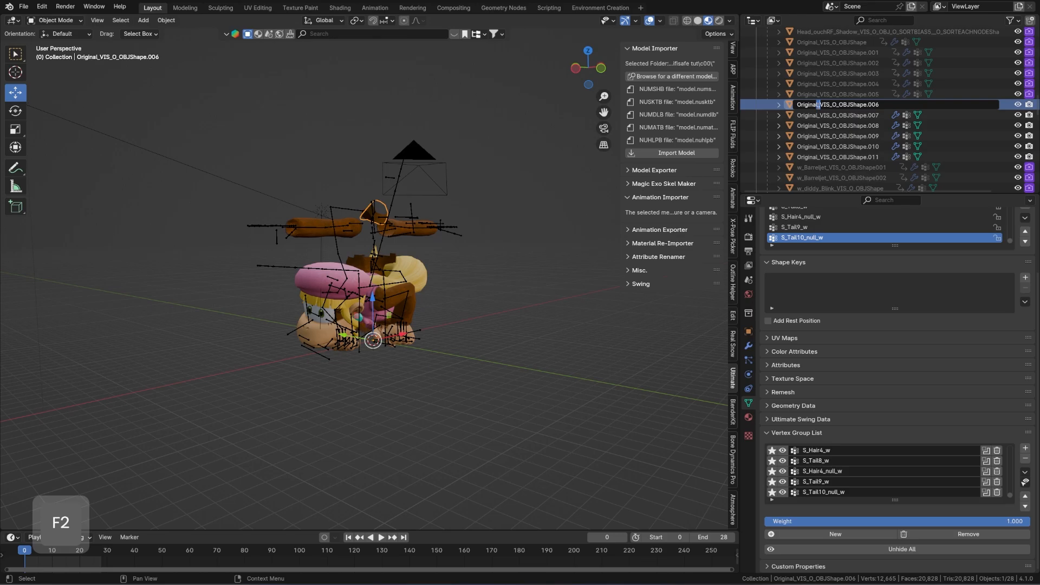
left_click_drag(818, 105, 858, 106)
key("ctrl+c")
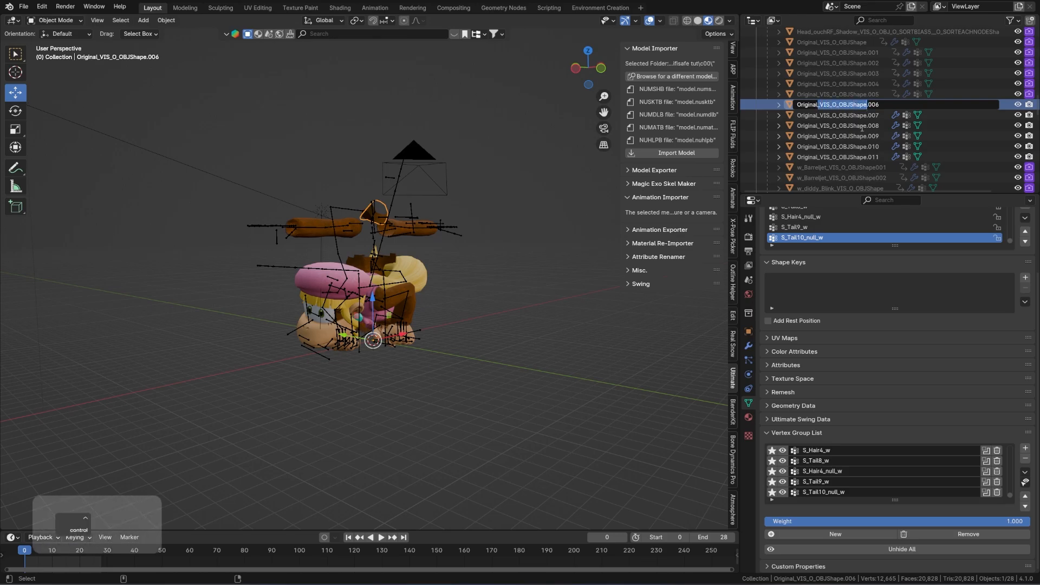
Step: Select the w_LfootHairM1, w_Lkata_layer1, w_RfootHairM1, w_Rkata_layer1 and both w_Head_hair4 meshes in the outliner
scroll(854, 133, "down", 8)
scroll(857, 144, "down", 15)
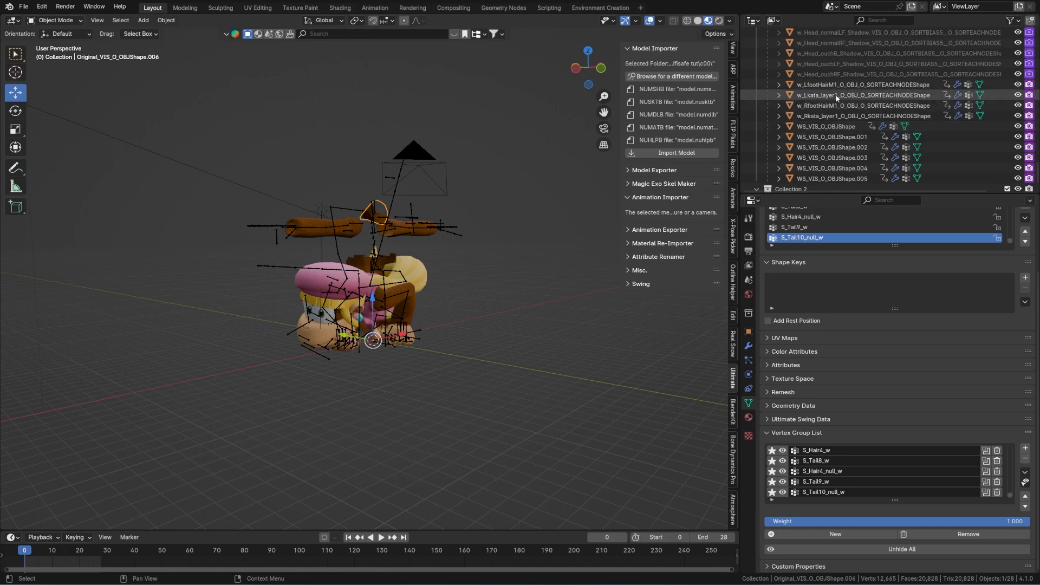
left_click(834, 84)
left_click(834, 113, "shift")
scroll(836, 117, "up", 5)
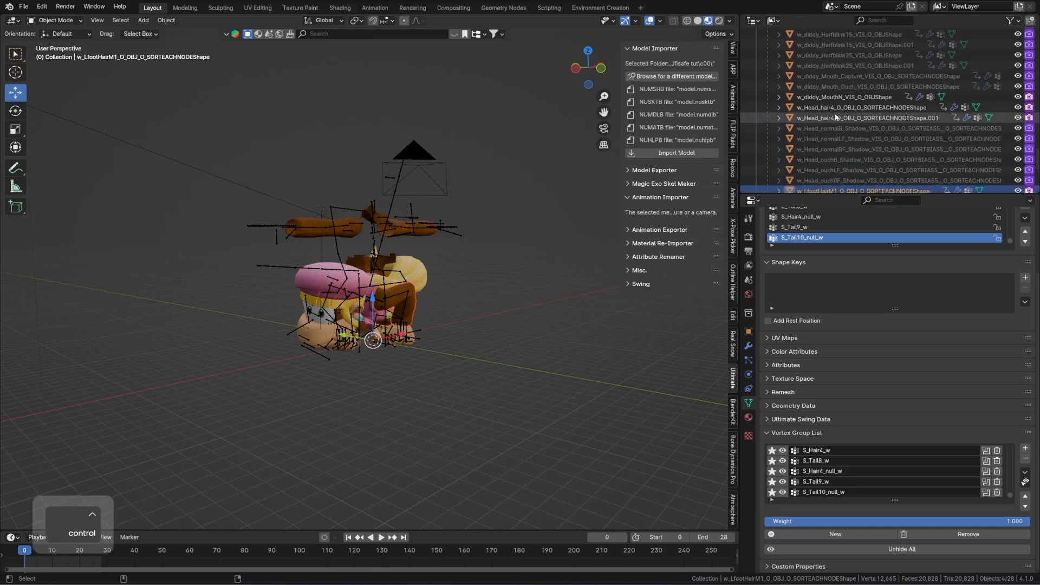
left_click(836, 108, "ctrl")
left_click(836, 117, "ctrl")
left_click(836, 97, "ctrl")
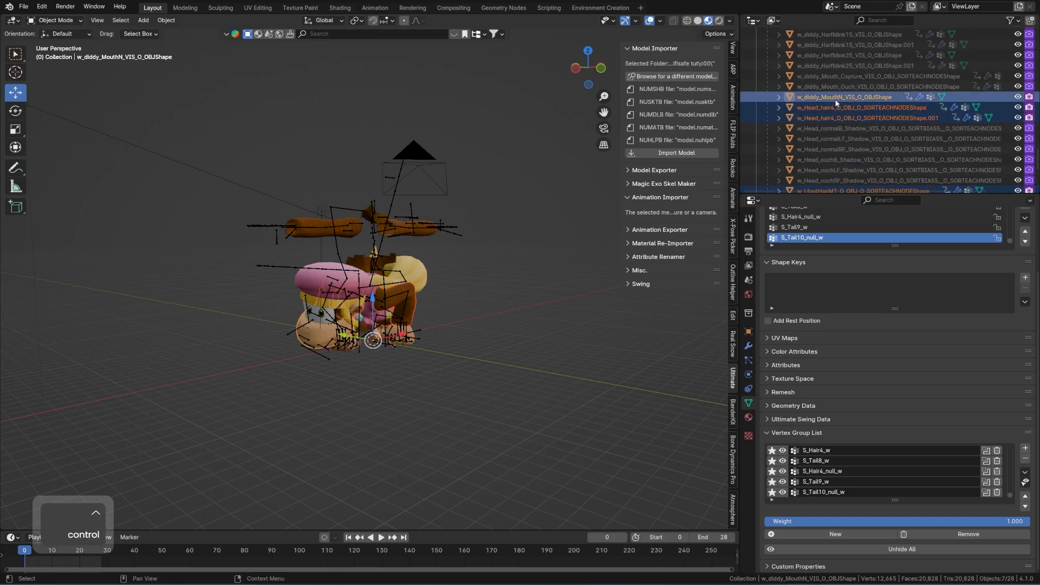
left_click(836, 97, "ctrl")
scroll(845, 117, "down", 5)
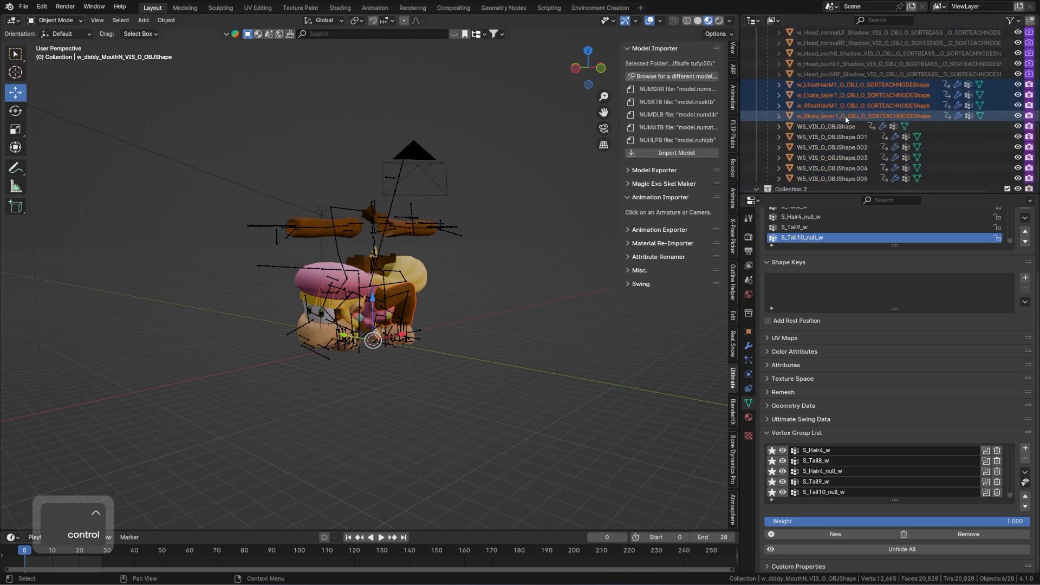
scroll(847, 118, "up", 5)
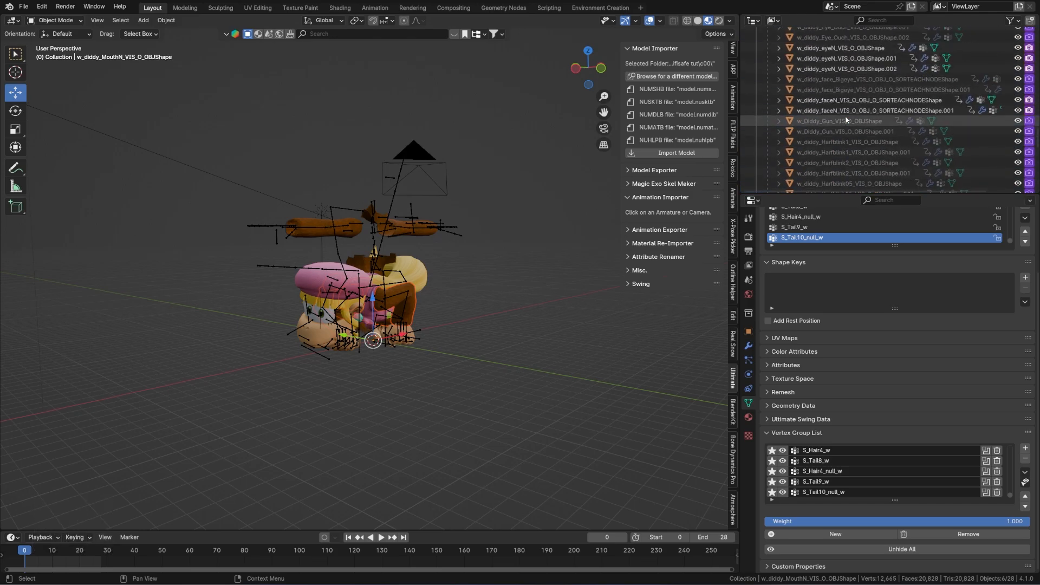
scroll(847, 120, "up", 10)
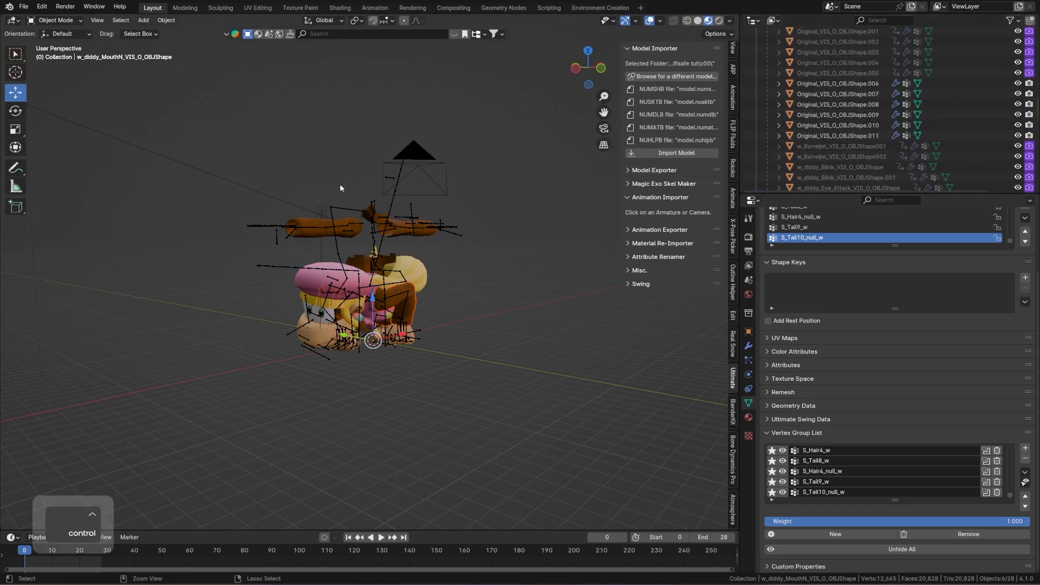
Step: Batch rename the selected w_ meshes to WS_VIS_O_OBJShape
key("ctrl+F2")
left_click(345, 220)
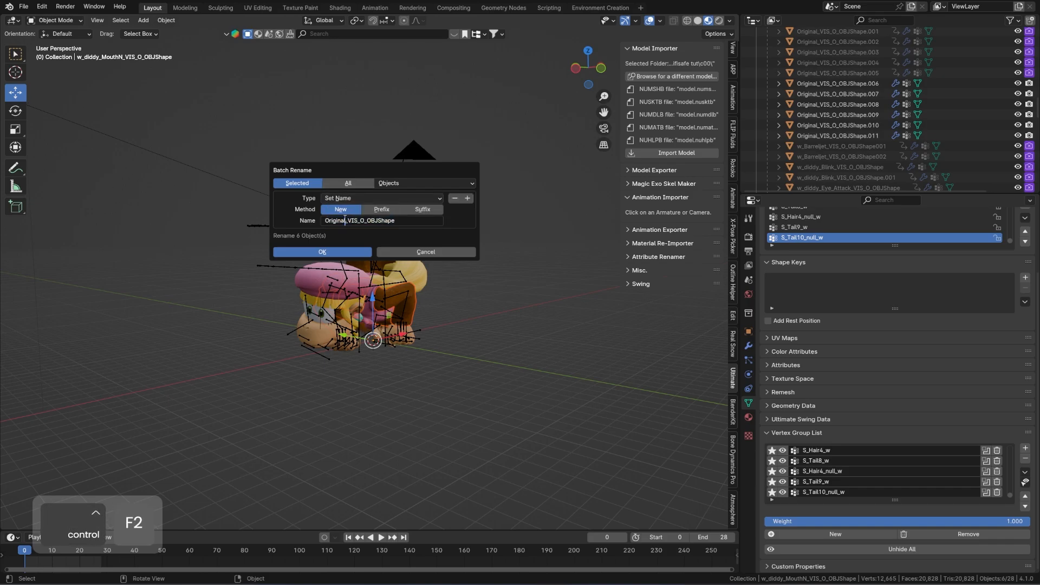
type("WS")
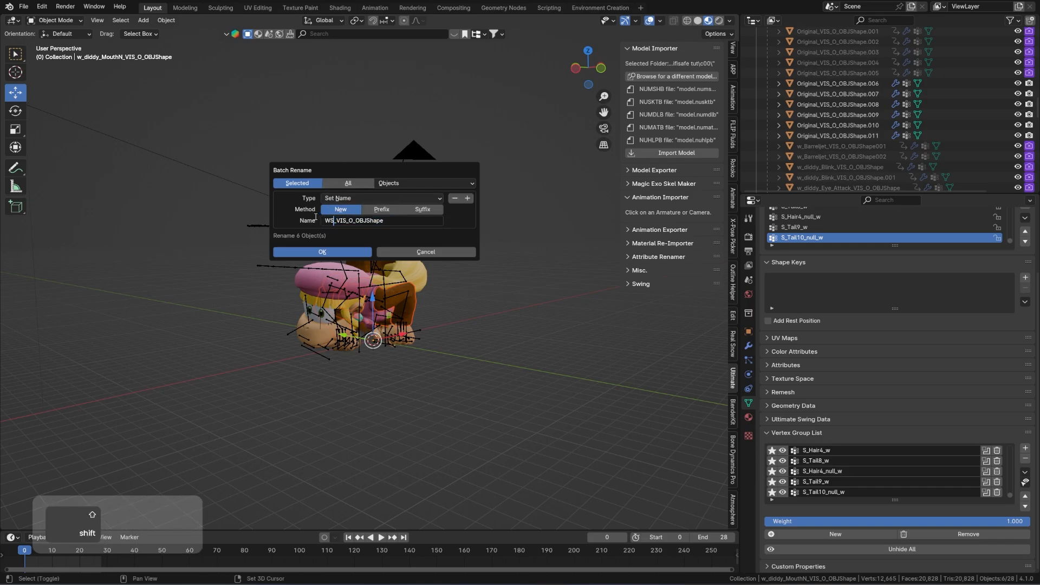
left_click(322, 251)
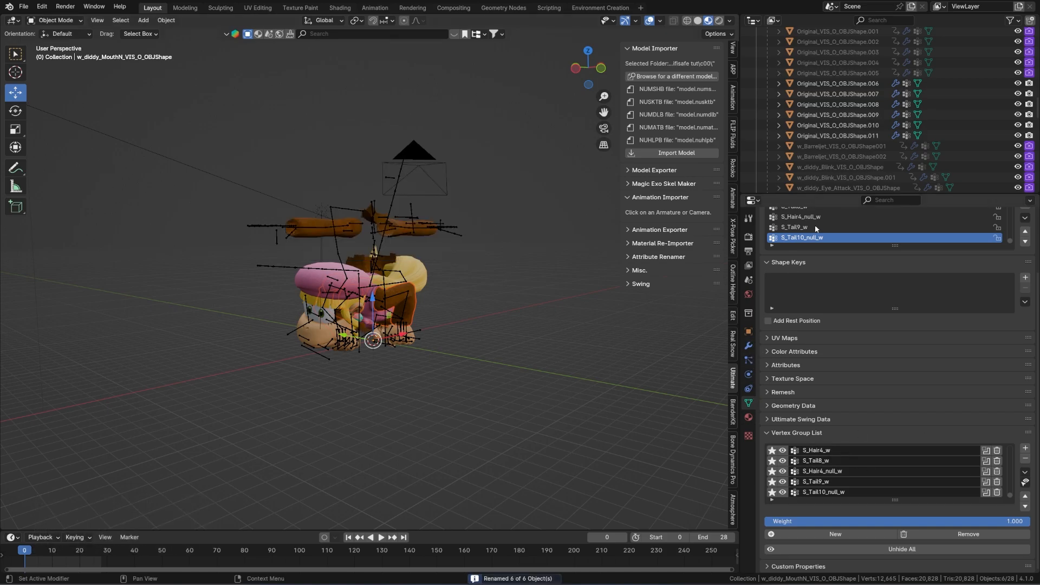
Step: Select the smush_blender_import armature, refresh its visibility drivers and keyframe all visibility track entries
scroll(867, 108, "up", 10)
left_click(815, 65)
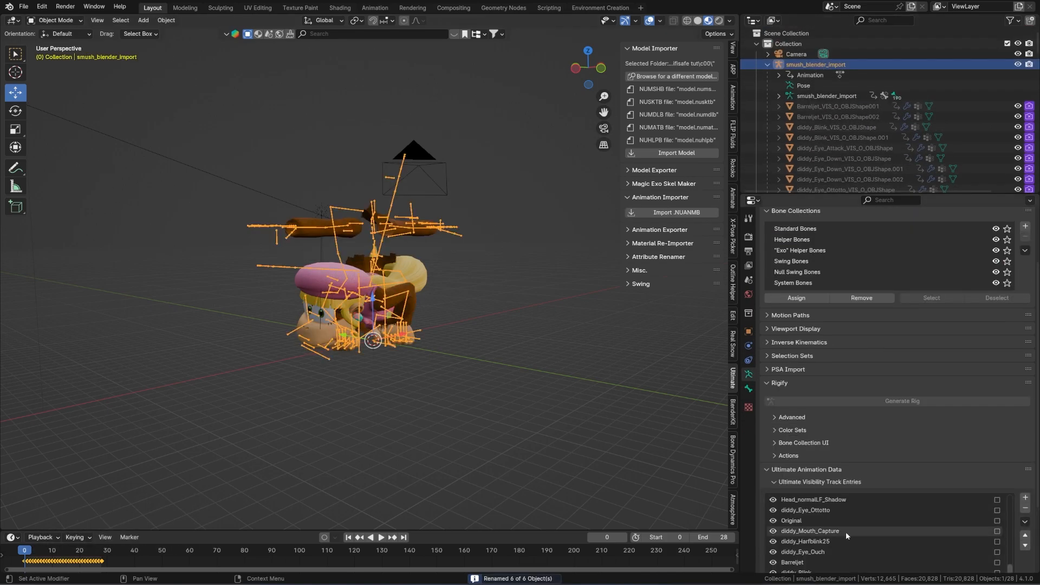
scroll(846, 532, "down", 4)
left_click(1025, 429)
left_click(928, 432)
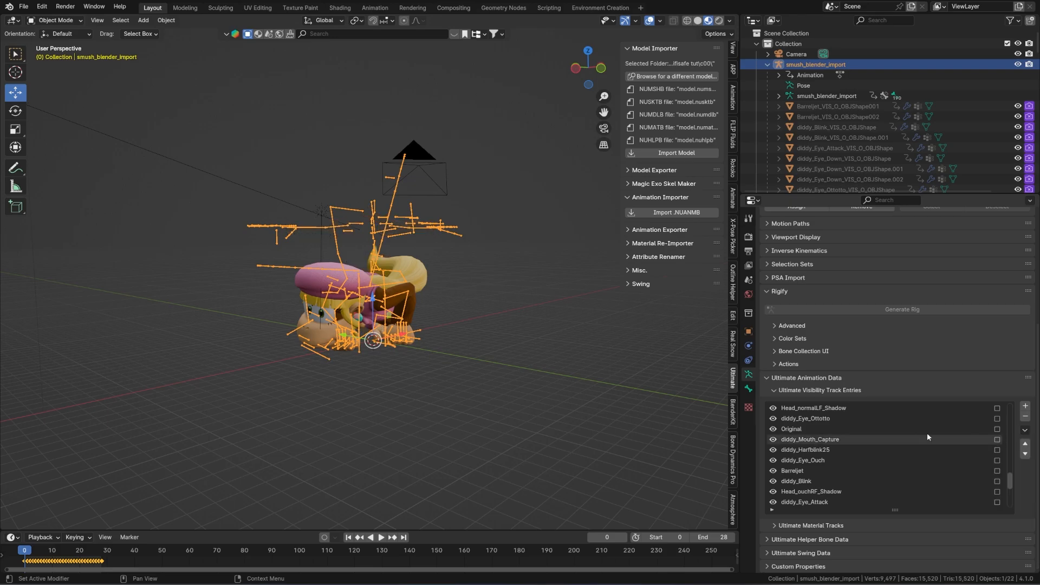
left_click(1025, 431)
left_click(976, 478)
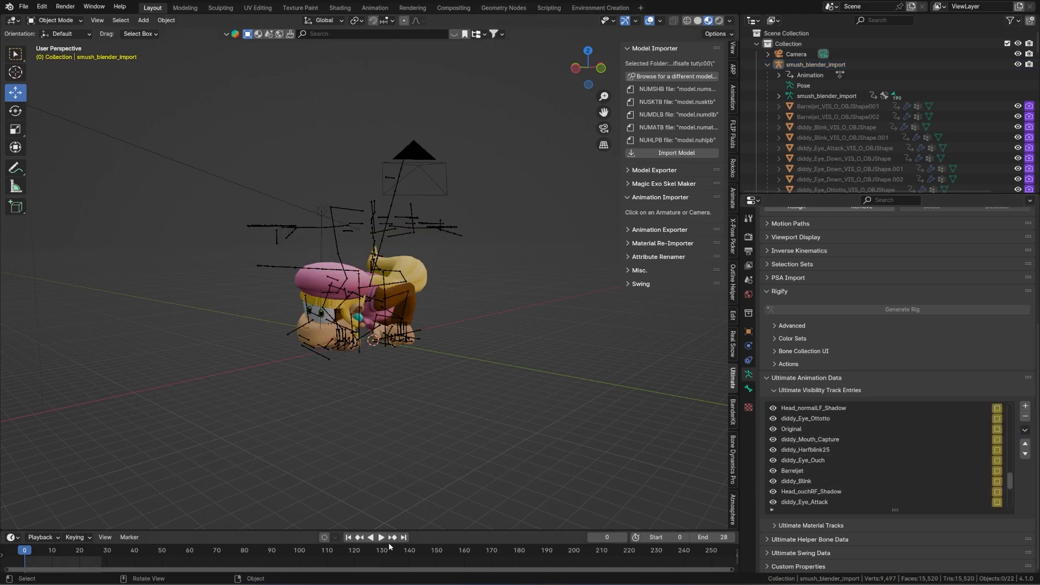
Step: Play the animation and inspect the model's visible meshes at frame 11 from another angle
left_click(381, 538)
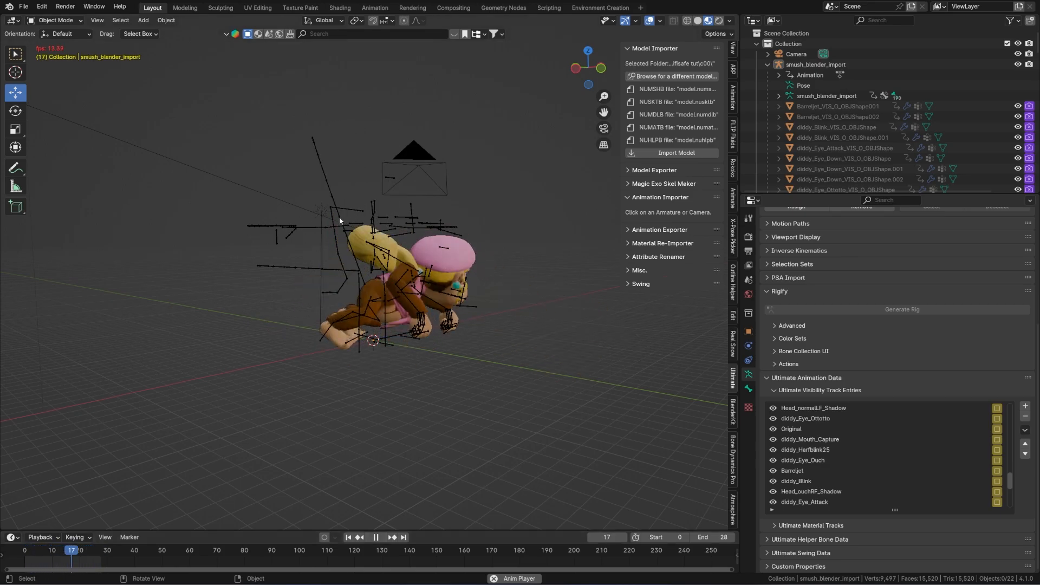
left_click(382, 537)
left_click(436, 240)
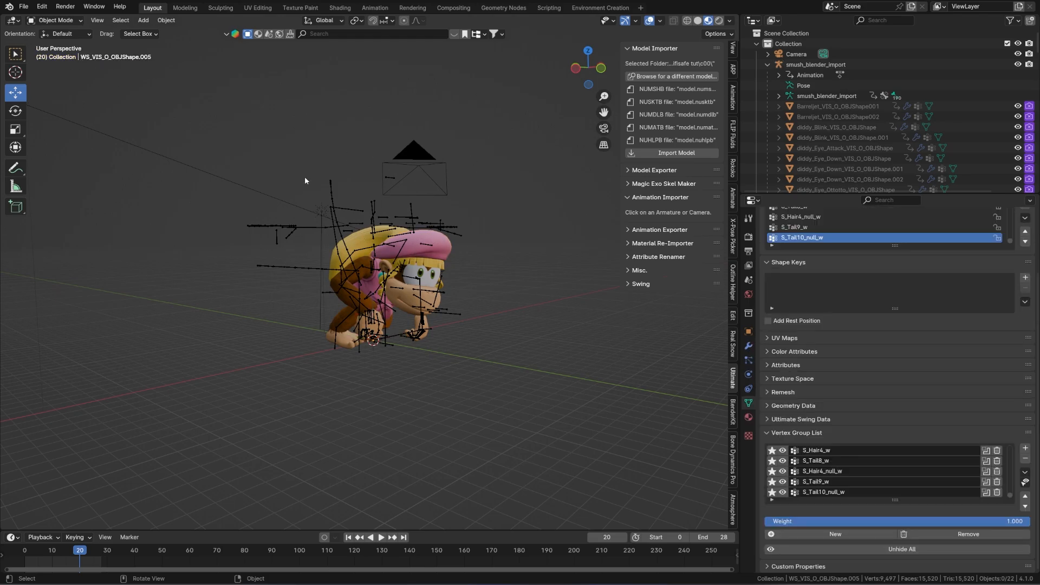
left_click_drag(71, 553, 55, 552)
middle_click_drag(309, 352, 553, 301)
Step: Set the Model Exporter's vanilla nusktb reference for the smush_blender_import armature to the file in wifisafe tut\c00
left_click(818, 65)
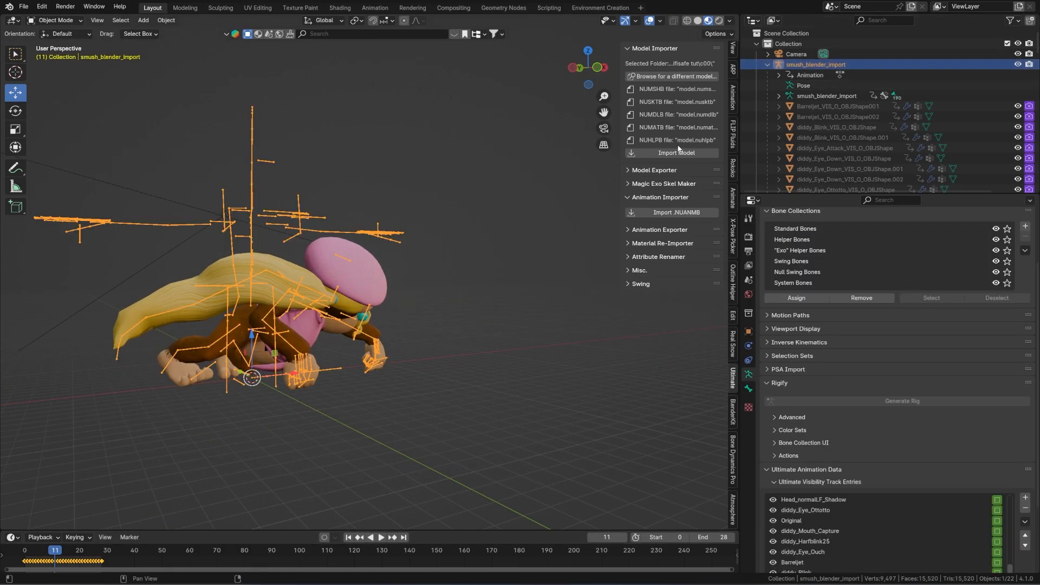
left_click(676, 172)
left_click(791, 62)
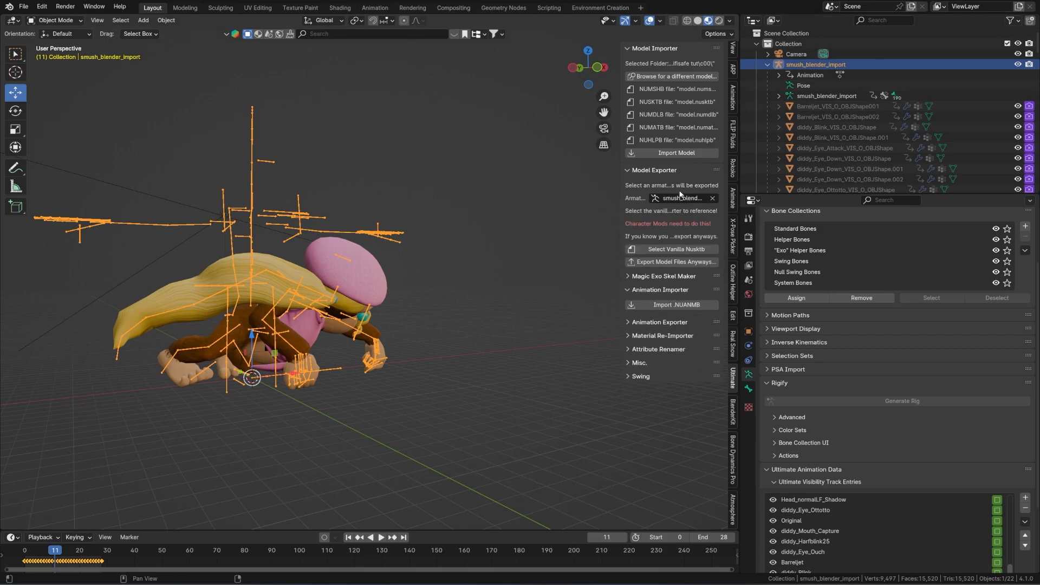
left_click(679, 248)
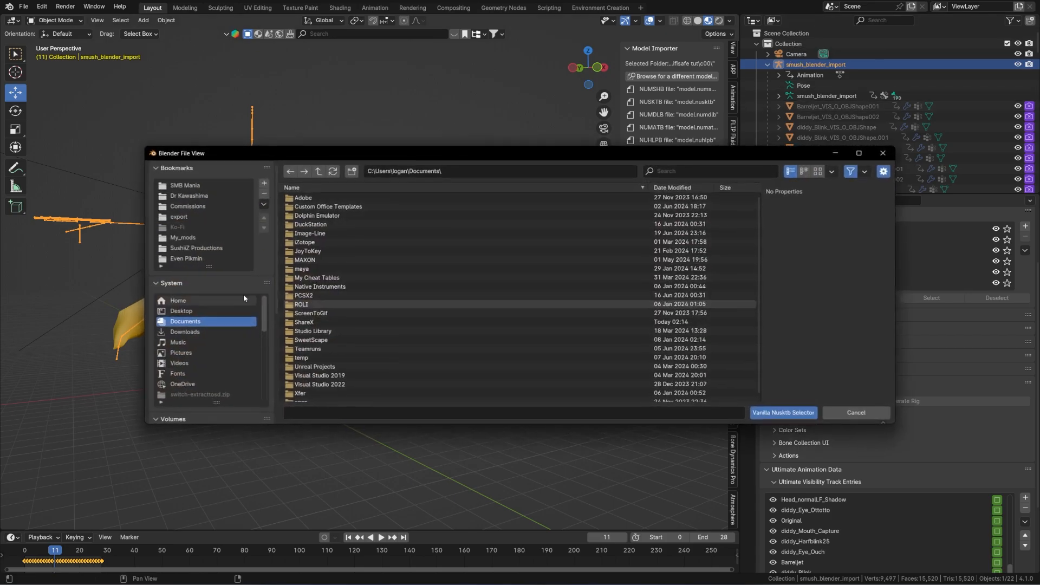
left_click(197, 312)
scroll(412, 385, "down", 10)
left_click(368, 397)
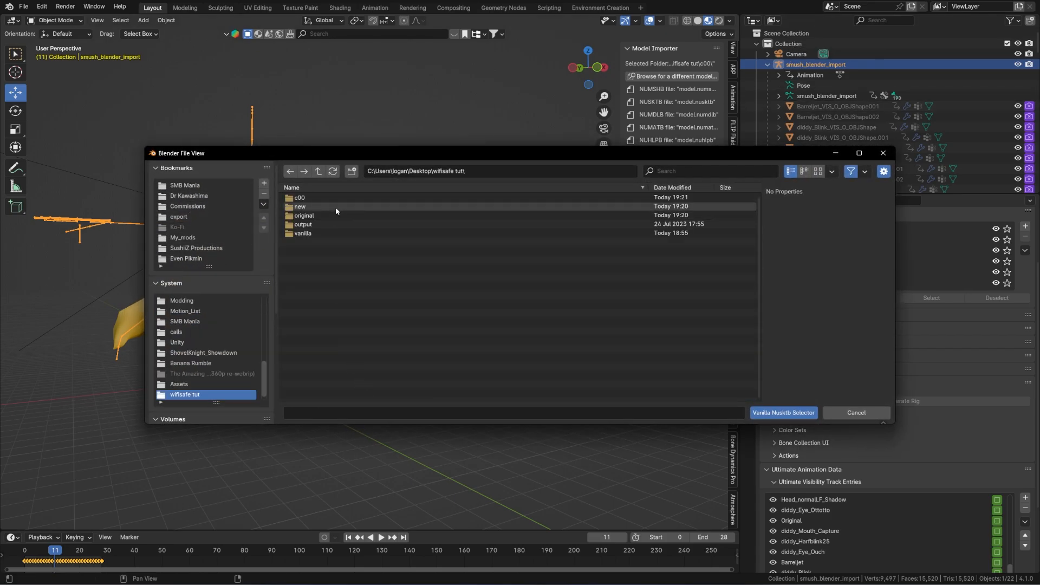
double_click(307, 199)
double_click(307, 199)
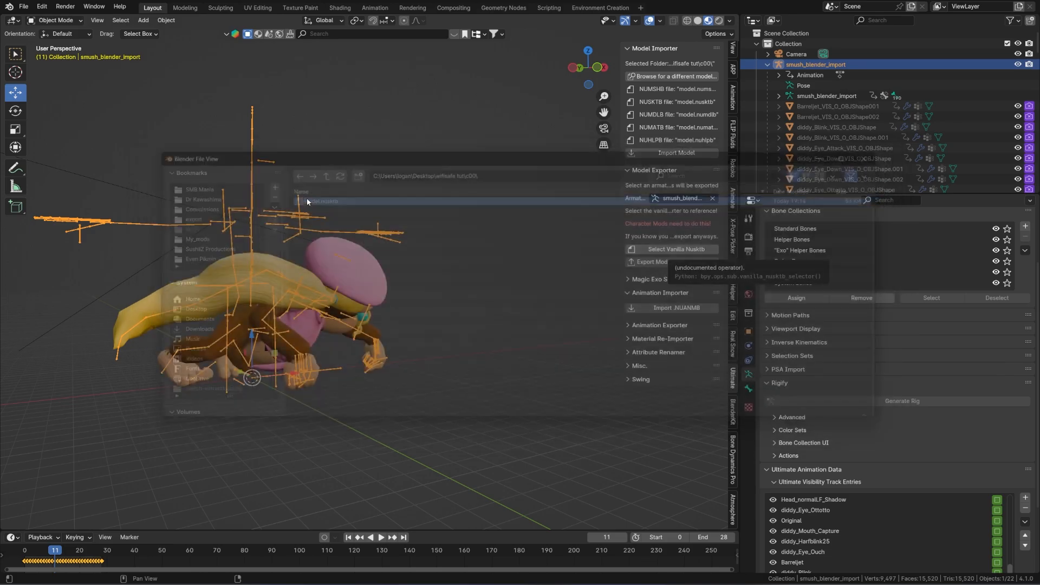
Step: Export the model files to the c00 folder inside wifisafe tut, with the NUMATB export turned off
left_click(661, 261)
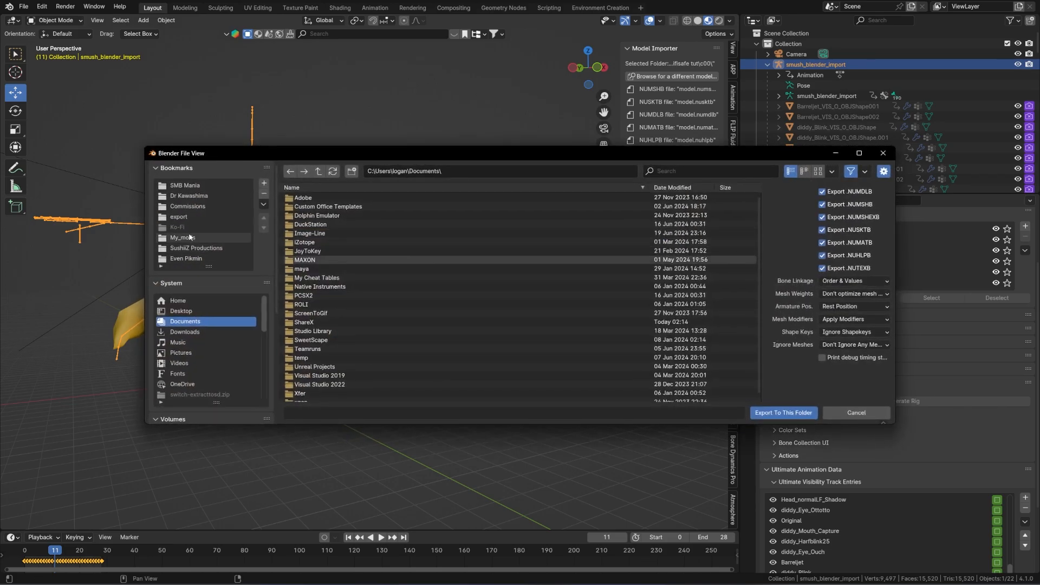
left_click(181, 311)
scroll(339, 381, "down", 10)
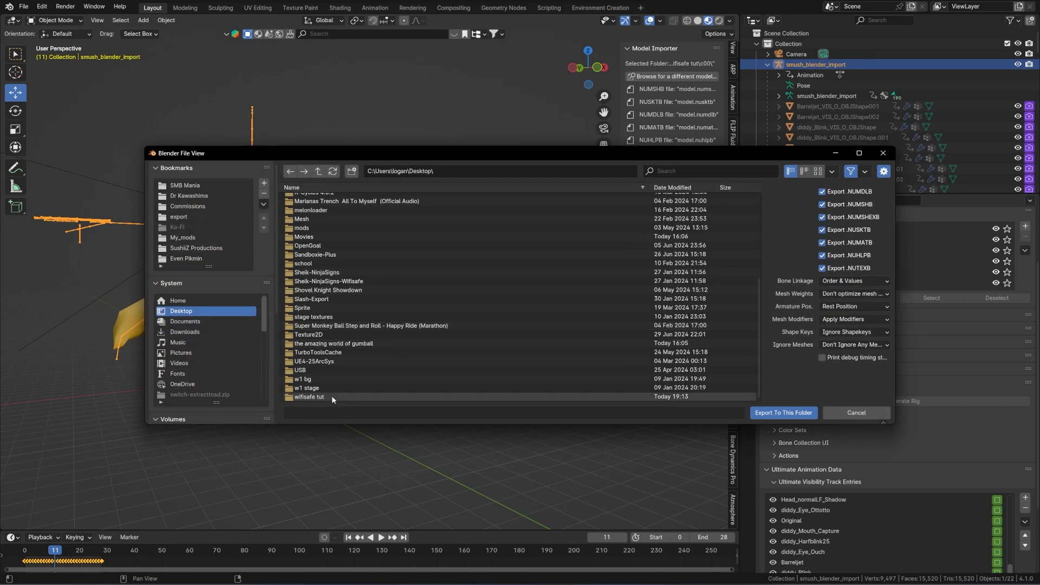
double_click(331, 395)
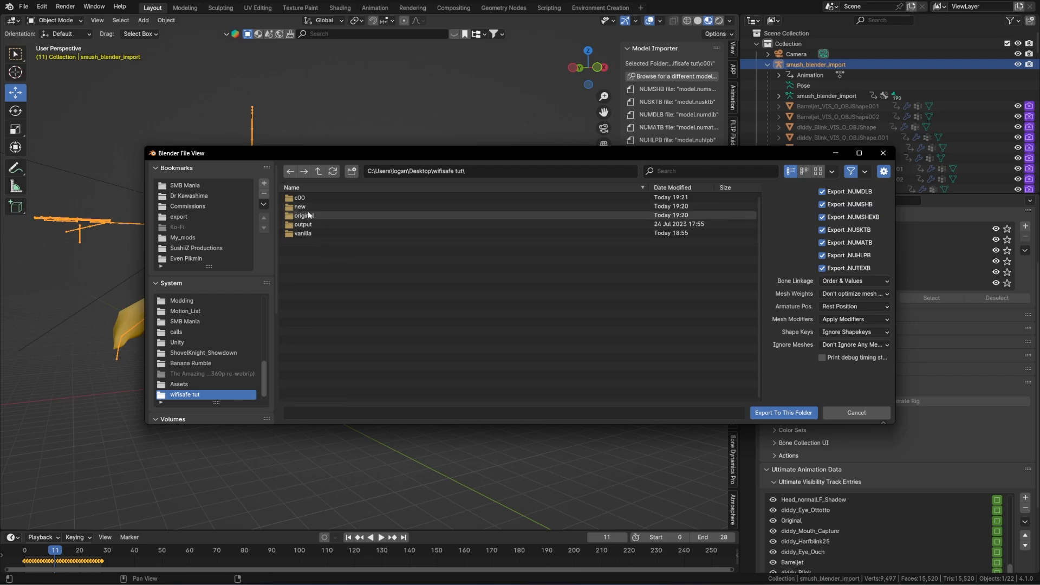
double_click(300, 198)
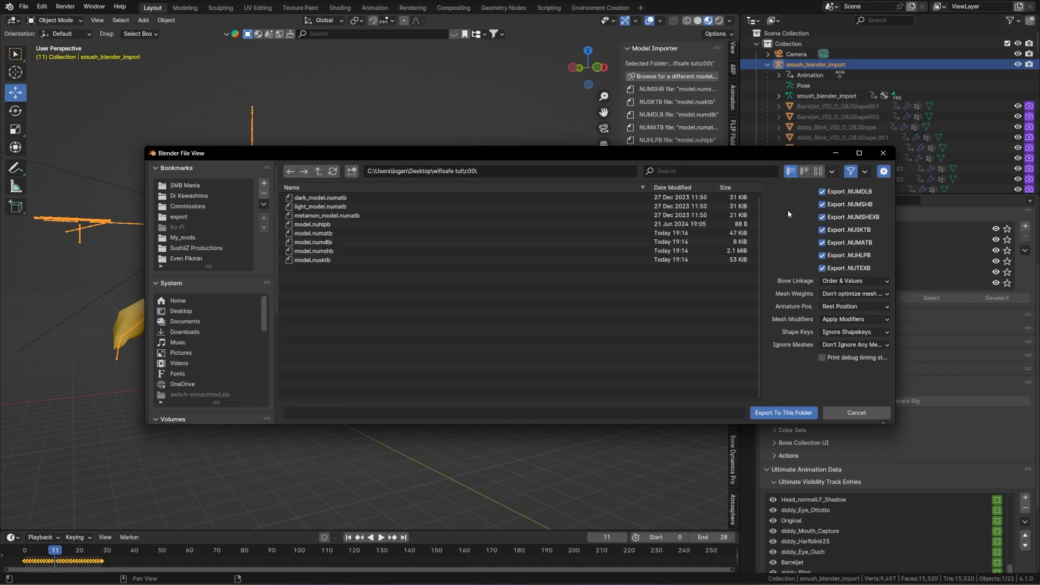
left_click(841, 244)
left_click(787, 412)
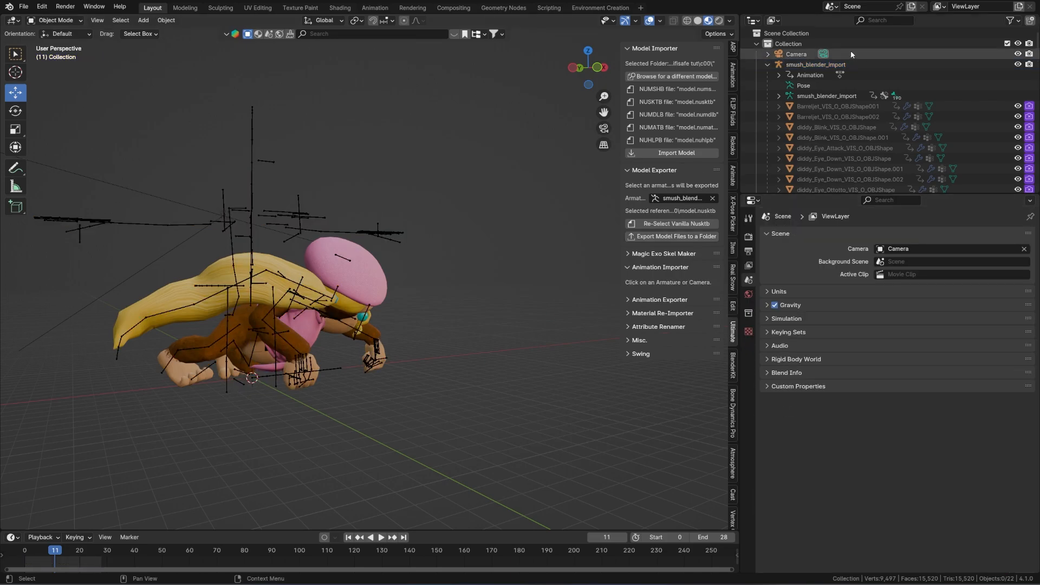
Step: Select the smush_blender_import armature, play its animation and inspect the character's face and meshes during the attack
left_click(815, 65)
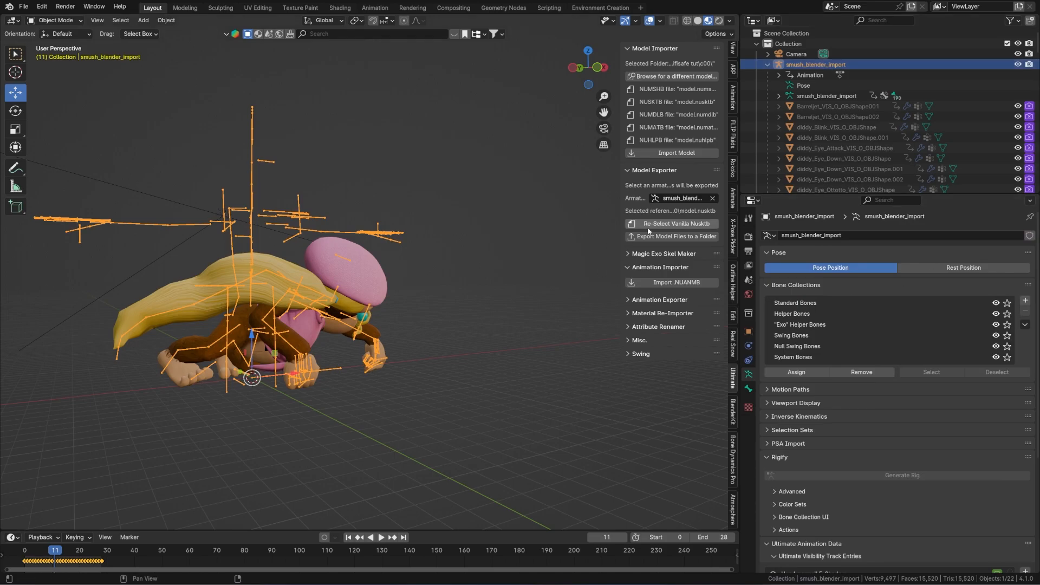
left_click(661, 300)
left_click(381, 537)
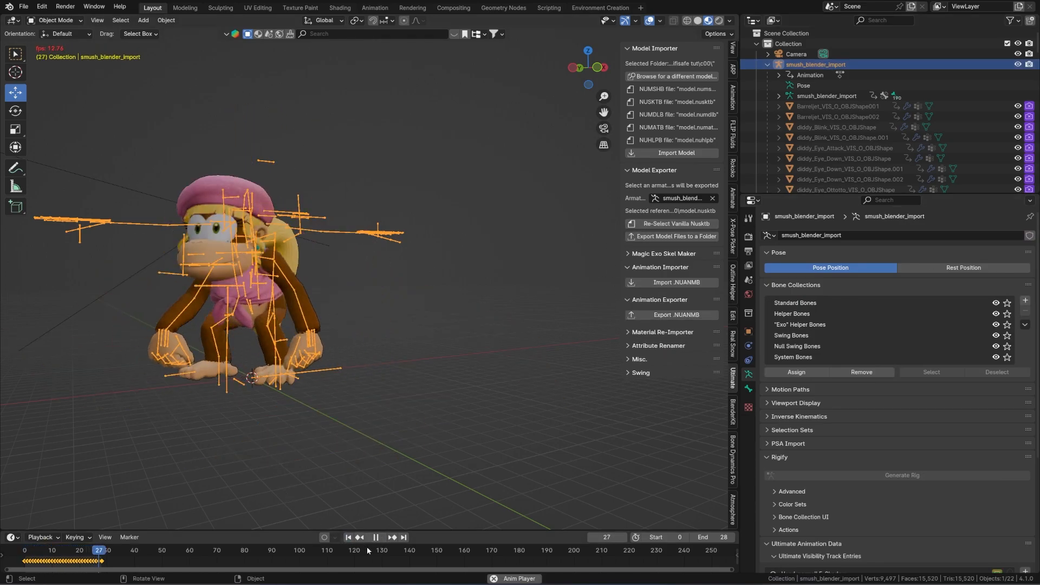
key("space")
middle_click_drag(283, 336, 394, 338)
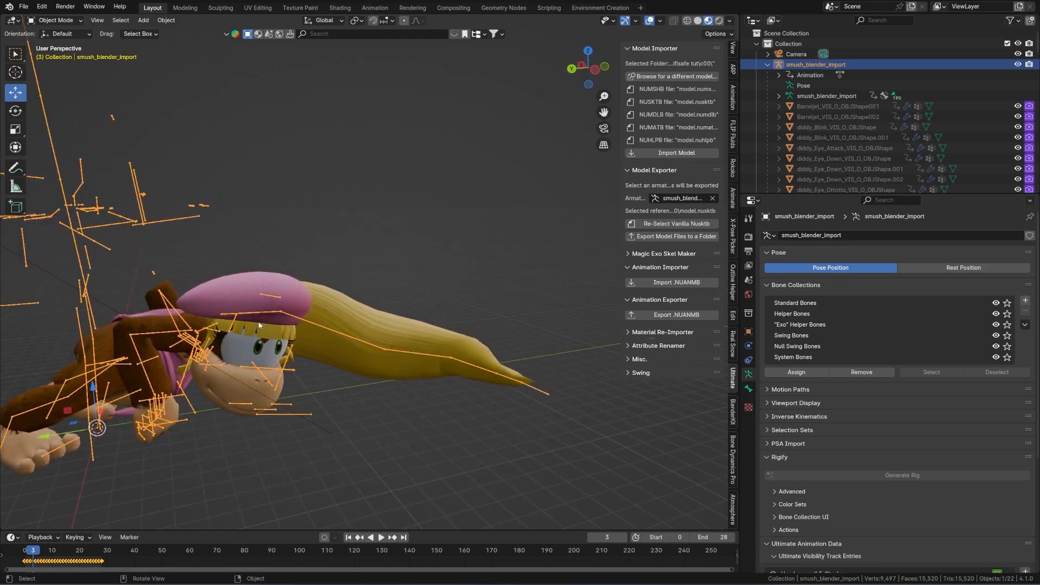
middle_click_drag(269, 354, 228, 343)
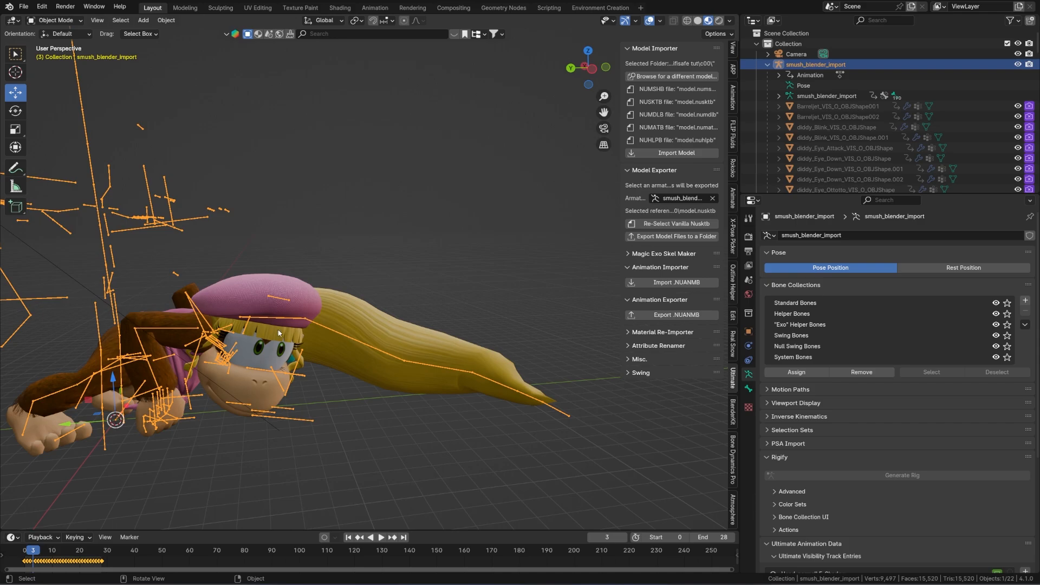
Step: Check the pose at frame 8, then export frames 0 to 28 over c02attacklw3.nuanmb in wifisafe tut\new
left_click_drag(34, 552, 47, 553)
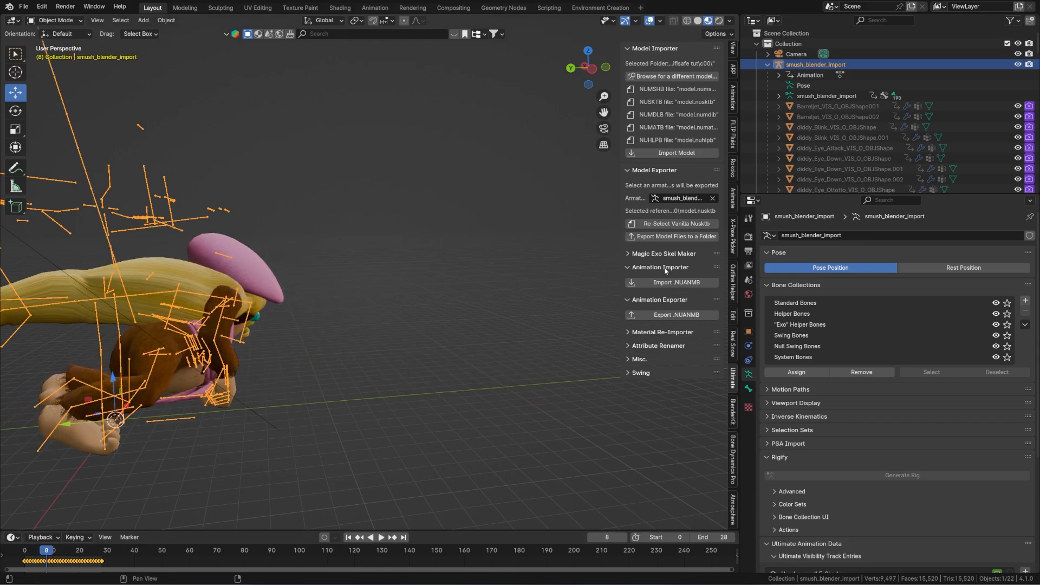
left_click(669, 317)
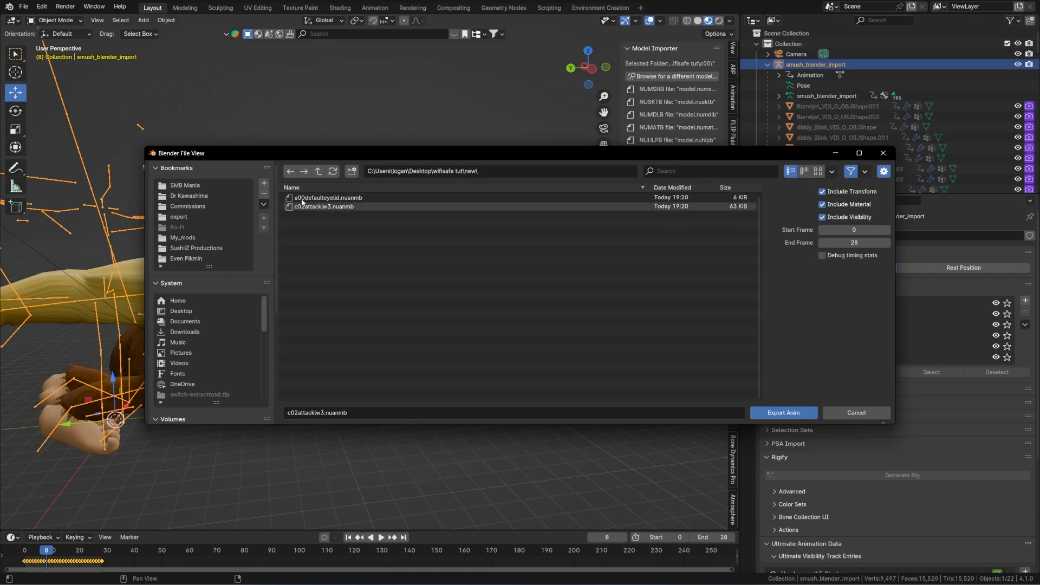
double_click(324, 207)
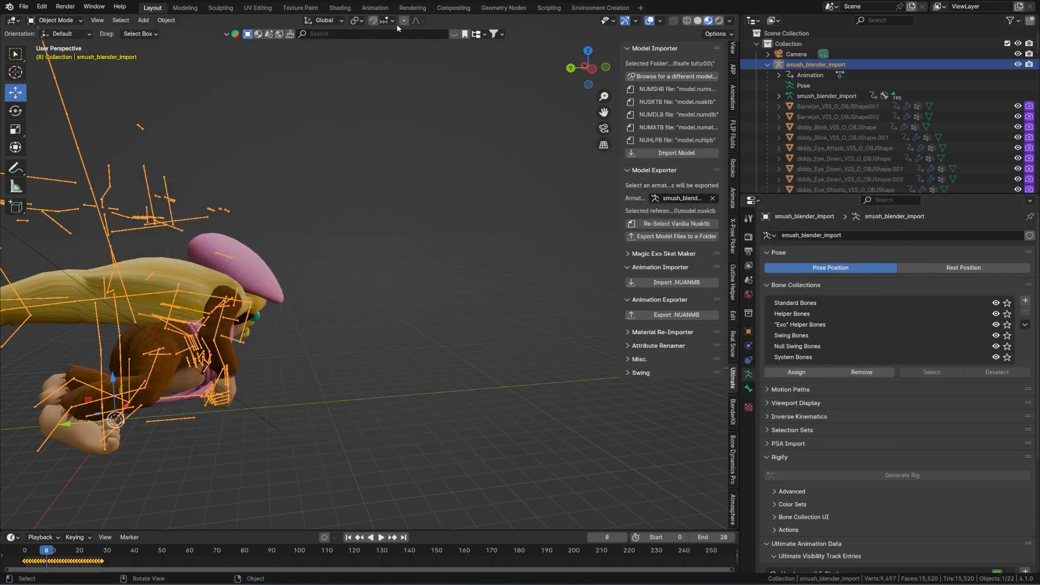
Step: Import the a00defaulteyelid.nuanmb animation from wifisafe tut\new onto the smush_blender_import armature
left_click(24, 6)
mouse_move(39, 19)
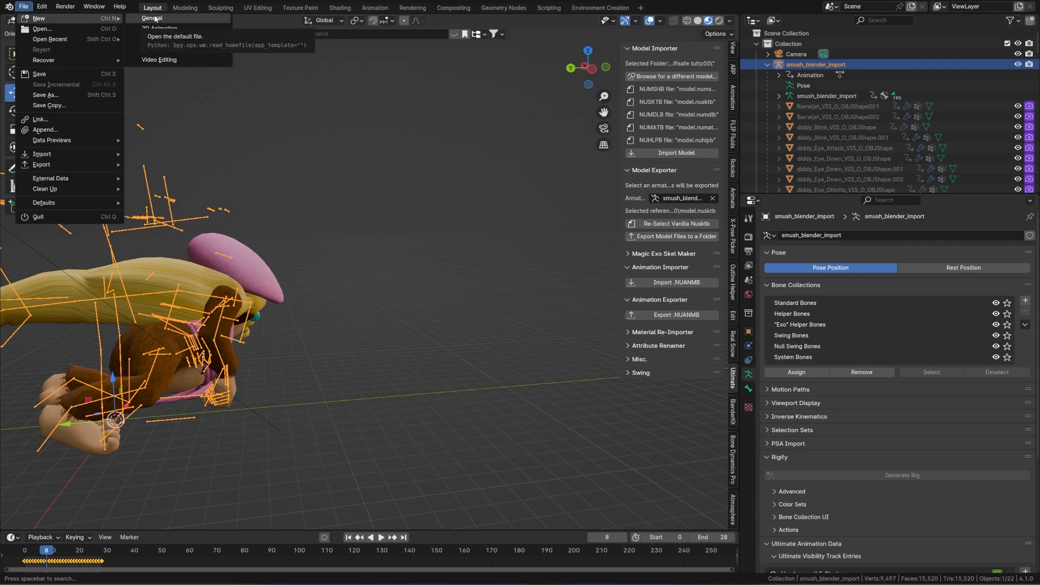
left_click(677, 282)
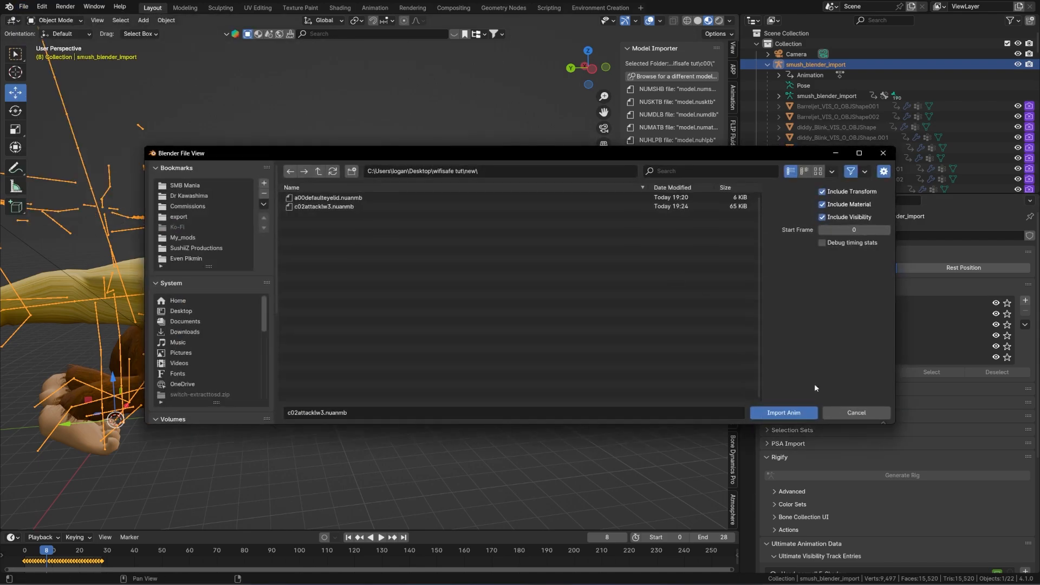
double_click(382, 200)
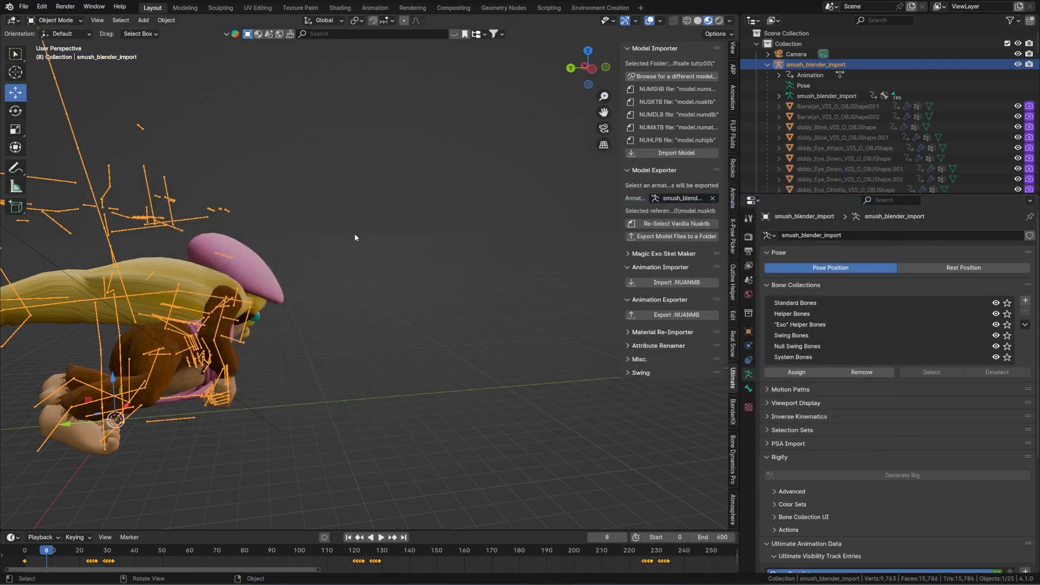
Step: Clear the rotation, location and scale of all the armature's bones in Pose Mode, and return to Object Mode
left_click(54, 20)
left_click(54, 54)
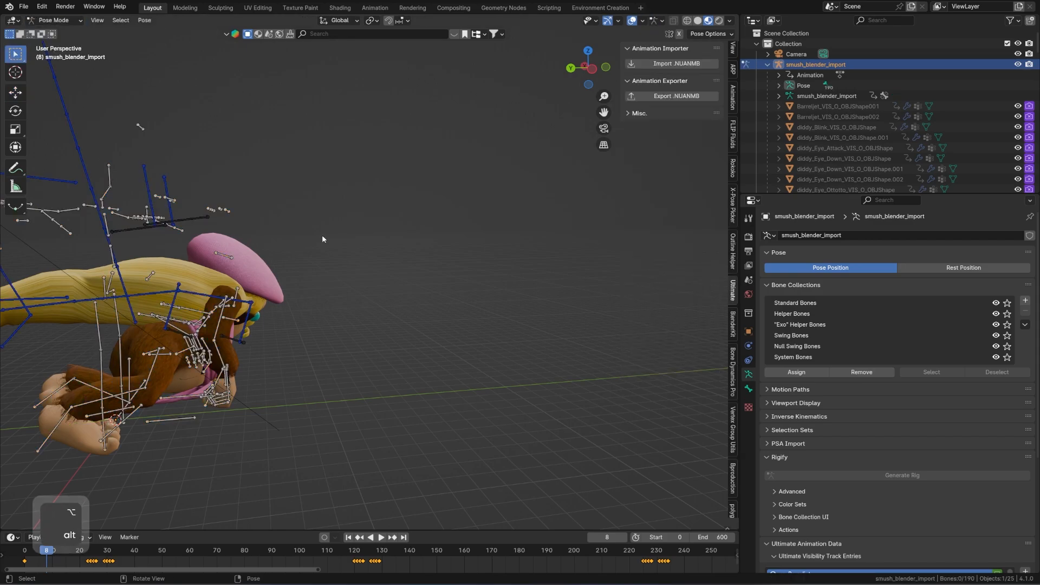
key("alt+r")
key("alt+g")
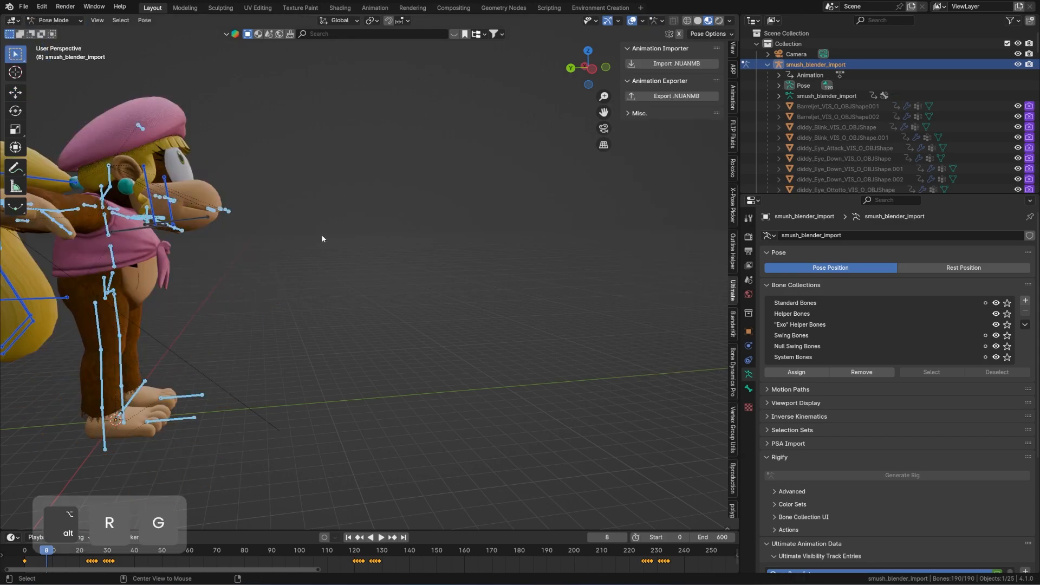
key("alt+s")
middle_click_drag(171, 246, 271, 244, "shift")
left_click(455, 239)
middle_click_drag(455, 239, 404, 233)
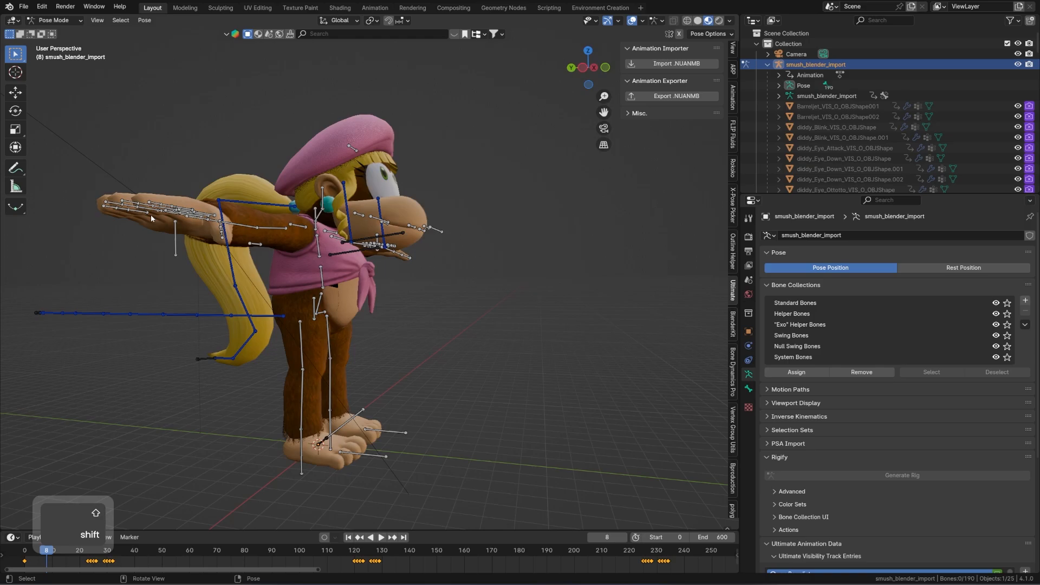
left_click(65, 22)
left_click(62, 33)
Step: Step through the first frames of the eyelid animation, return to frame 0 and examine the character's eyes from the front
key("Right")
key("Right")
key("Right")
key("Right")
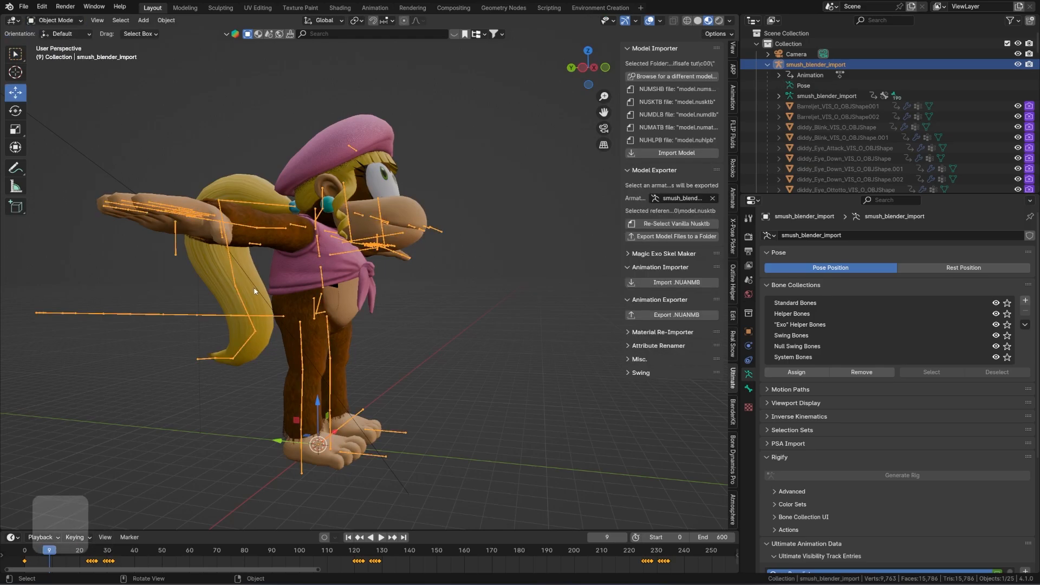
key("Left")
key("Left")
key("Left")
key("Left")
key("Left")
left_click(349, 538)
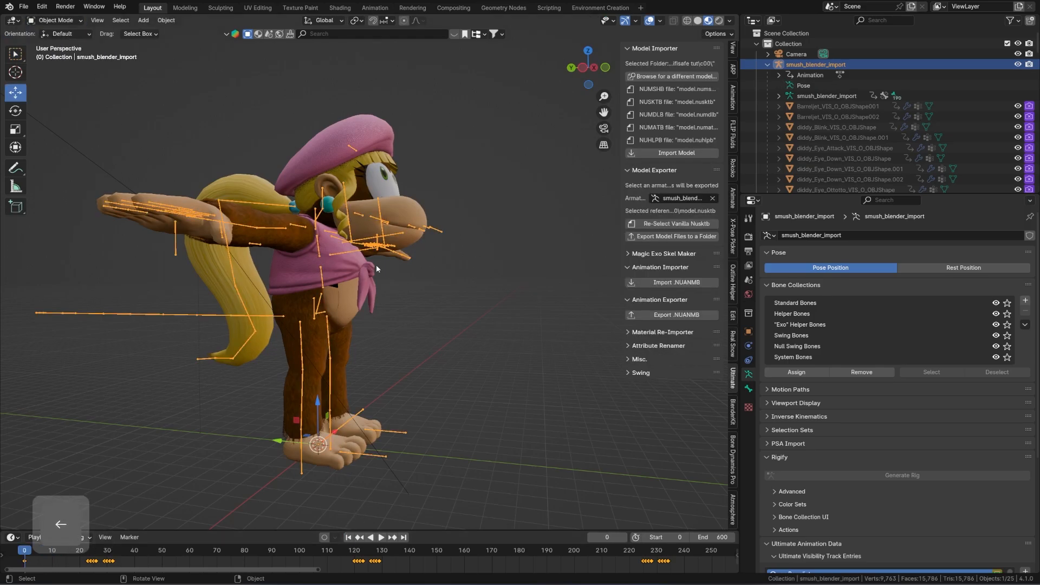
middle_click_drag(378, 267, 373, 187)
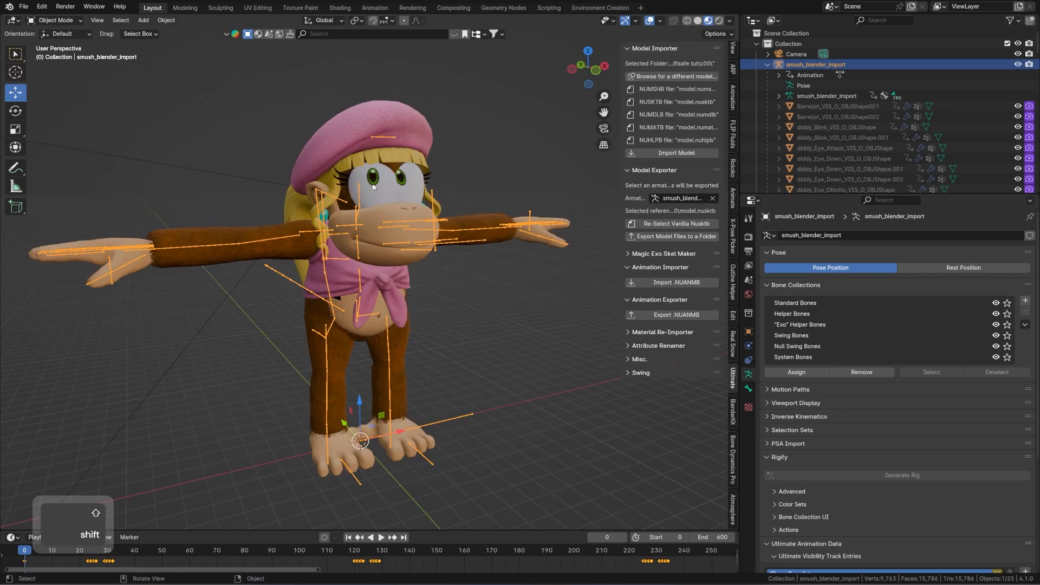
Step: Open the Animation workspace and examine the armature's keyframed Visibility channels in the Dope Sheet
left_click(374, 7)
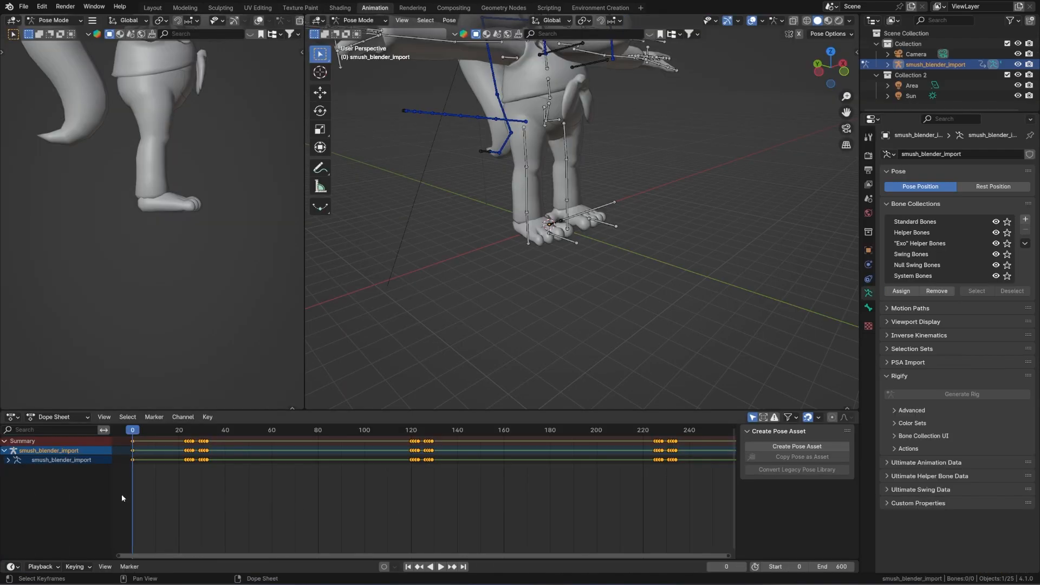
left_click(8, 460)
left_click(17, 470)
scroll(59, 518, "down", 6)
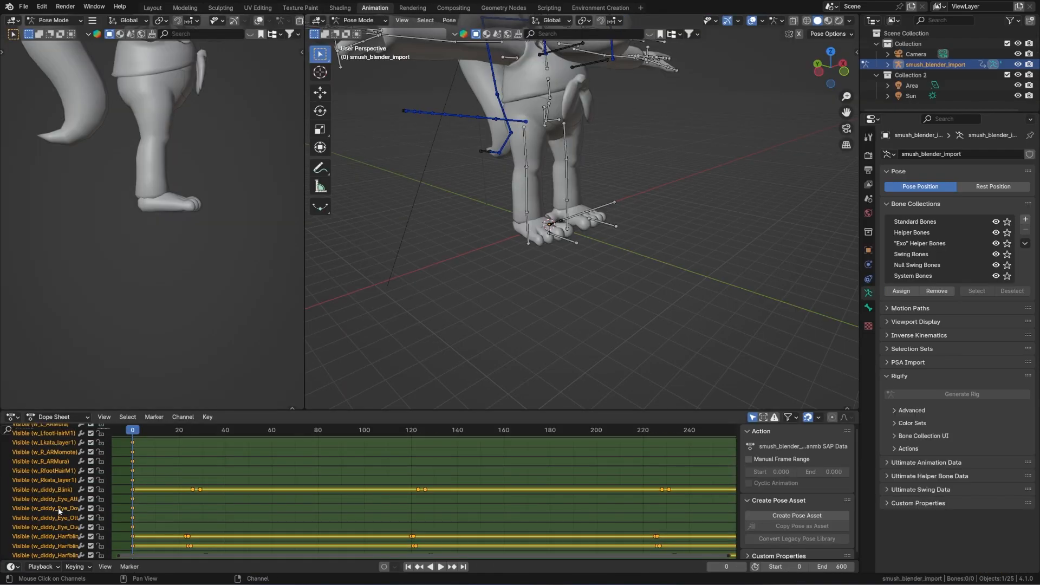
scroll(54, 523, "up", 8)
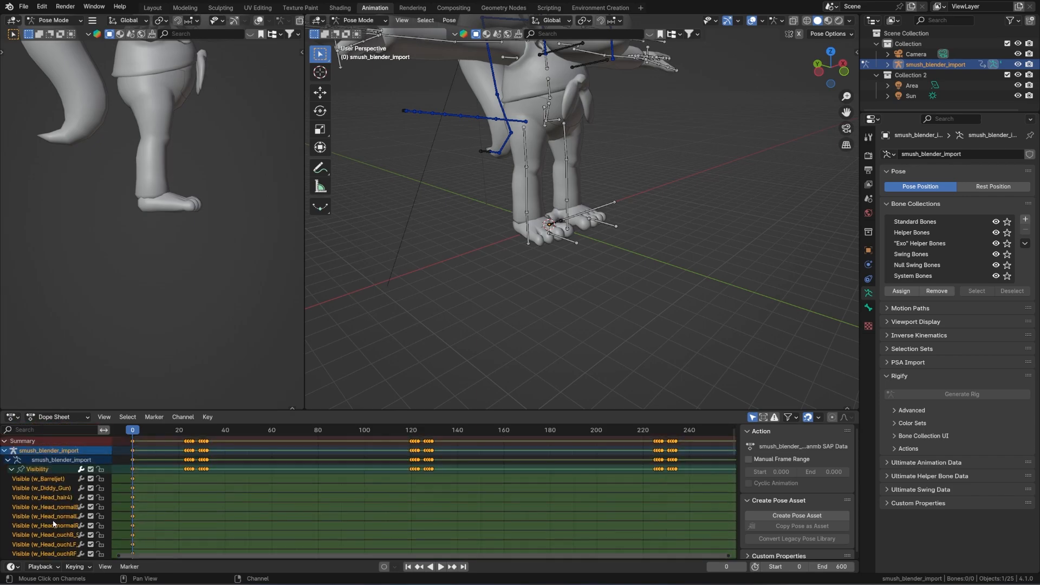
left_click(13, 470)
Step: Set the main animation viewport to Material Preview shading and view the character from the front
middle_click_drag(623, 102, 817, 27)
left_click(828, 20)
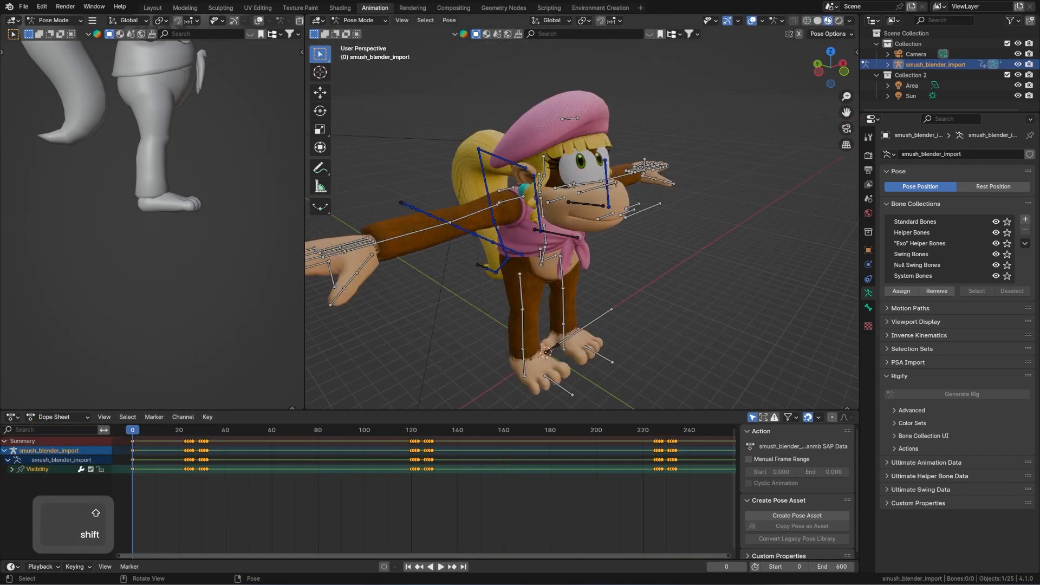
middle_click_drag(524, 236, 547, 233)
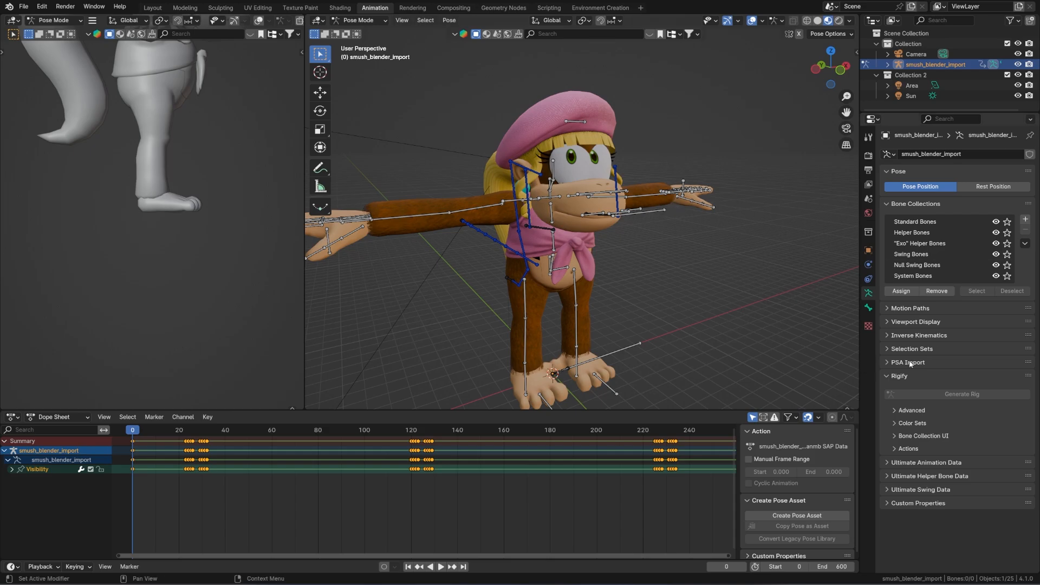
Step: Refresh the armature's visibility drivers and autofill its Ultimate visibility track entries
left_click(927, 462)
scroll(932, 460, "down", 4)
left_click(1025, 430)
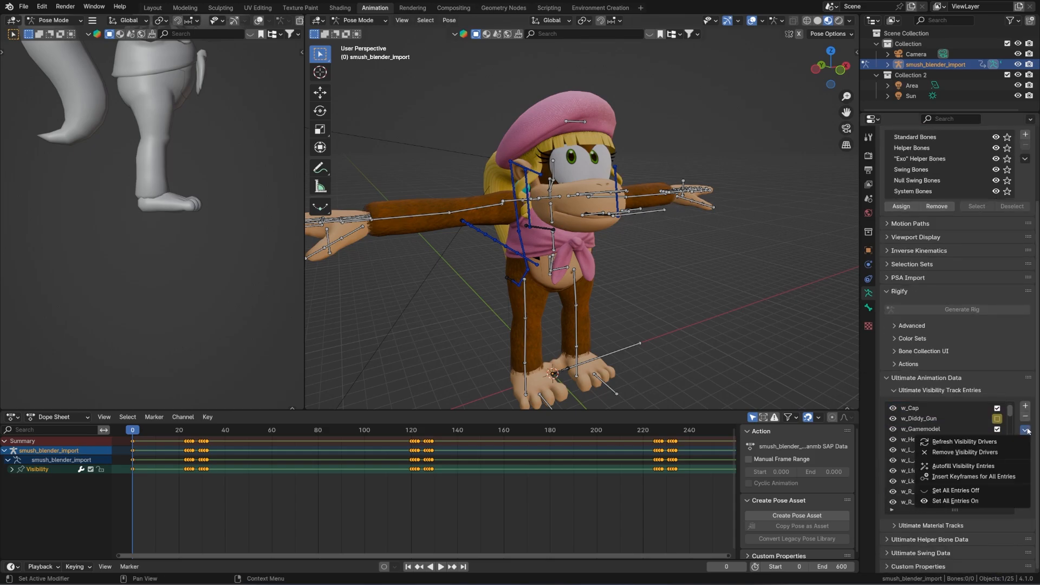
left_click(978, 442)
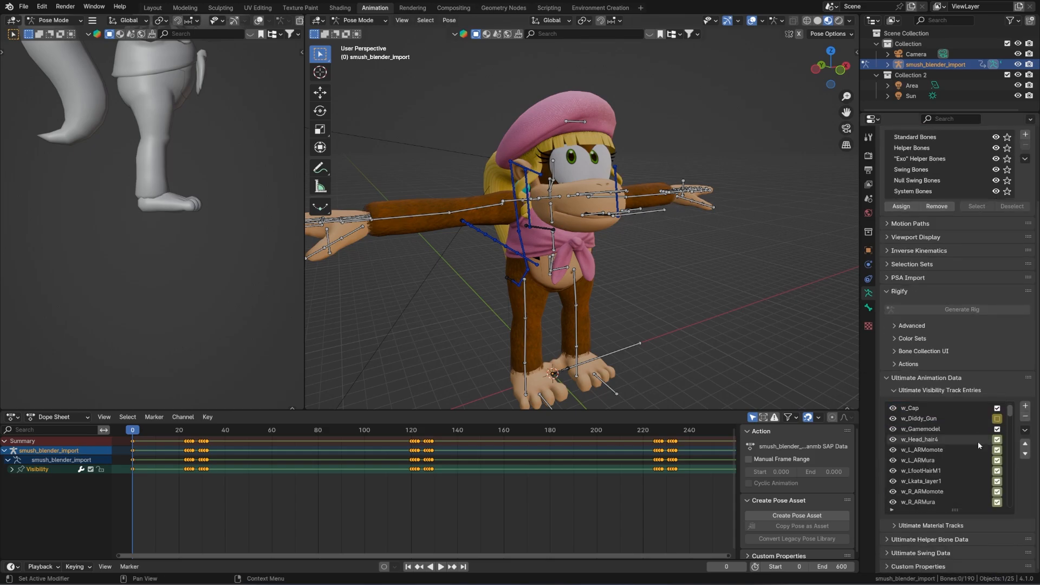
left_click(1025, 430)
left_click(988, 469)
Step: Remove the w_Cap and w_Gamemodel entries from the Ultimate visibility track list
left_click(950, 421)
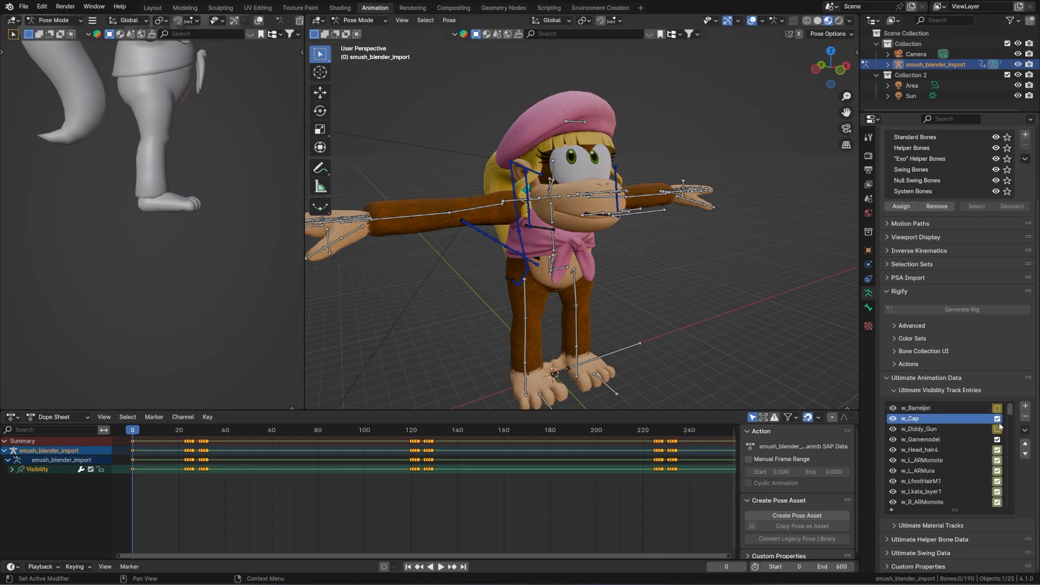
left_click(1025, 419)
left_click(965, 429)
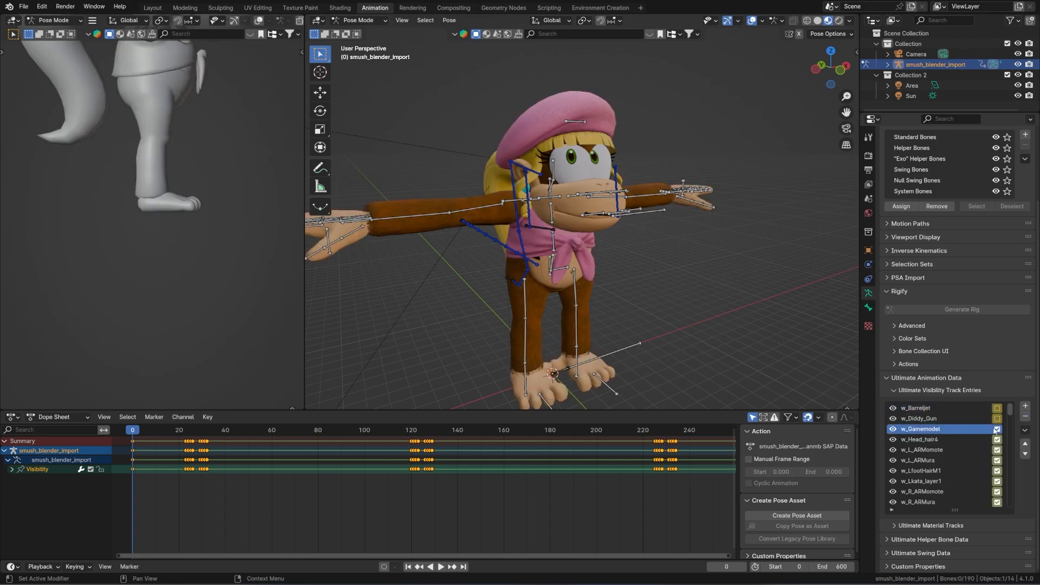
left_click(1024, 418)
scroll(975, 441, "down", 10)
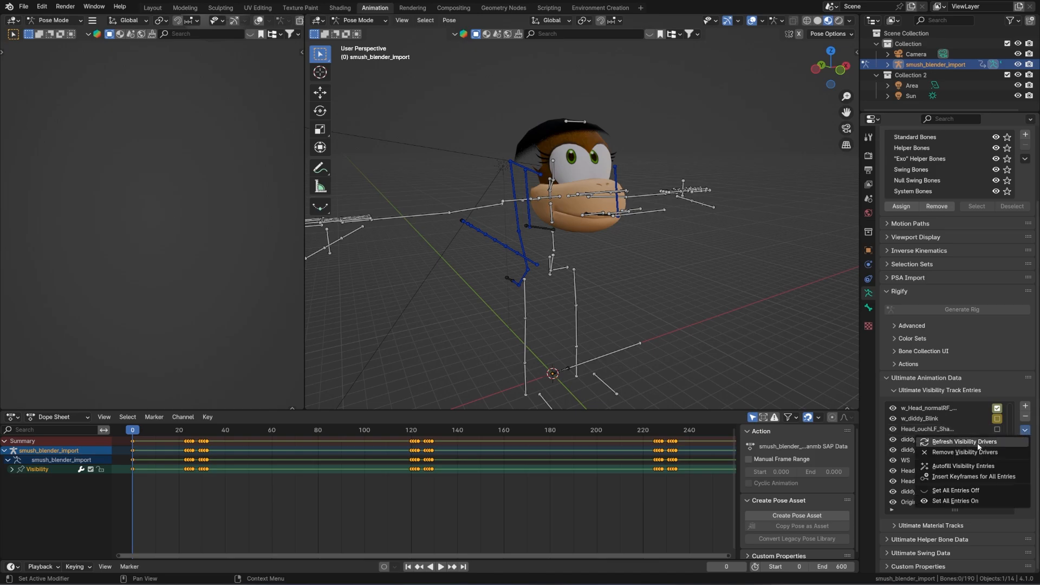
Step: Set all visibility track entries off at frame 0 and refresh the visibility drivers
left_click(1025, 430)
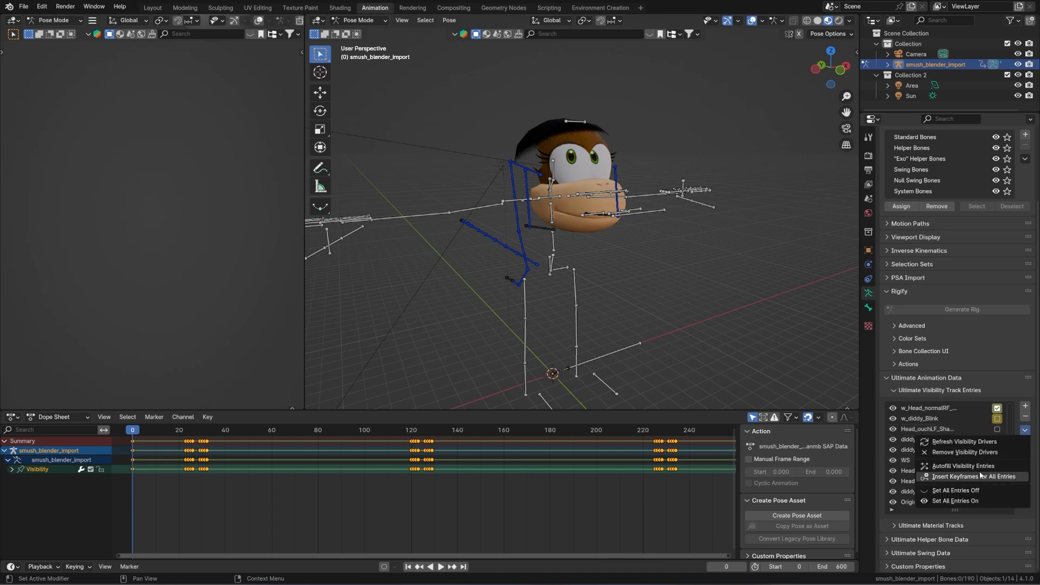
left_click(970, 490)
key("Left")
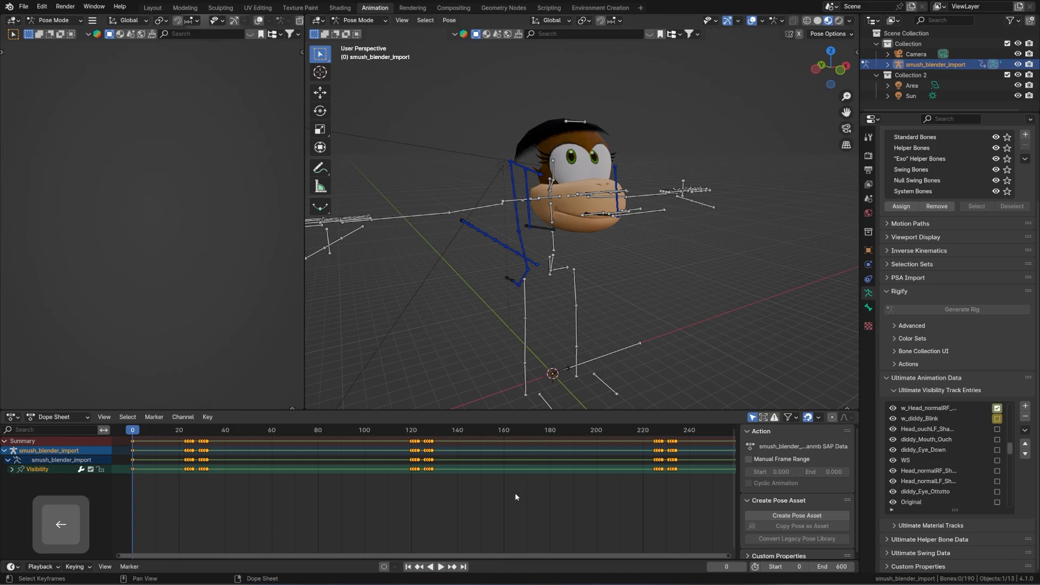
scroll(954, 428, "up", 5)
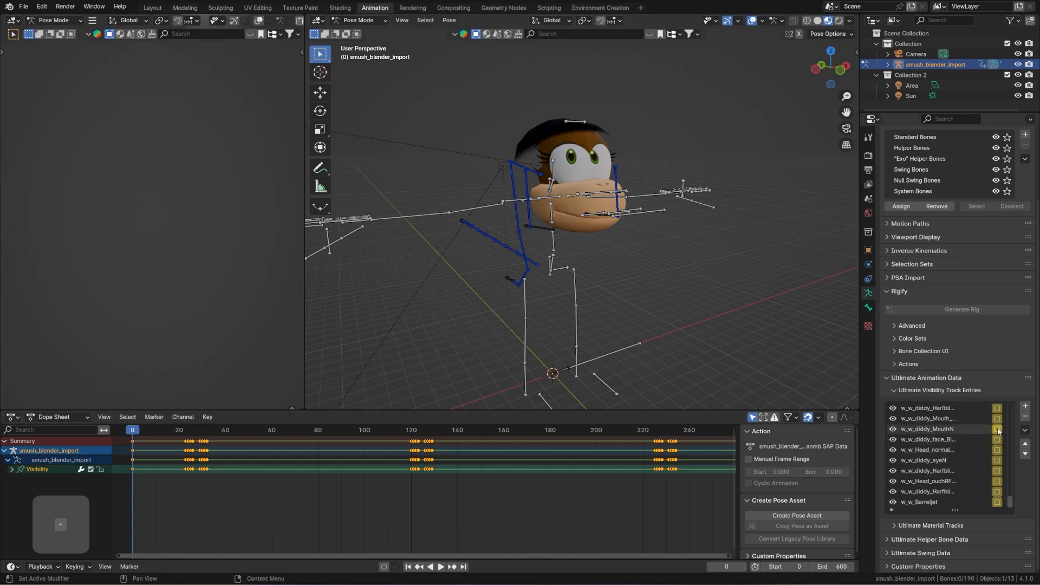
left_click(1025, 430)
left_click(964, 442)
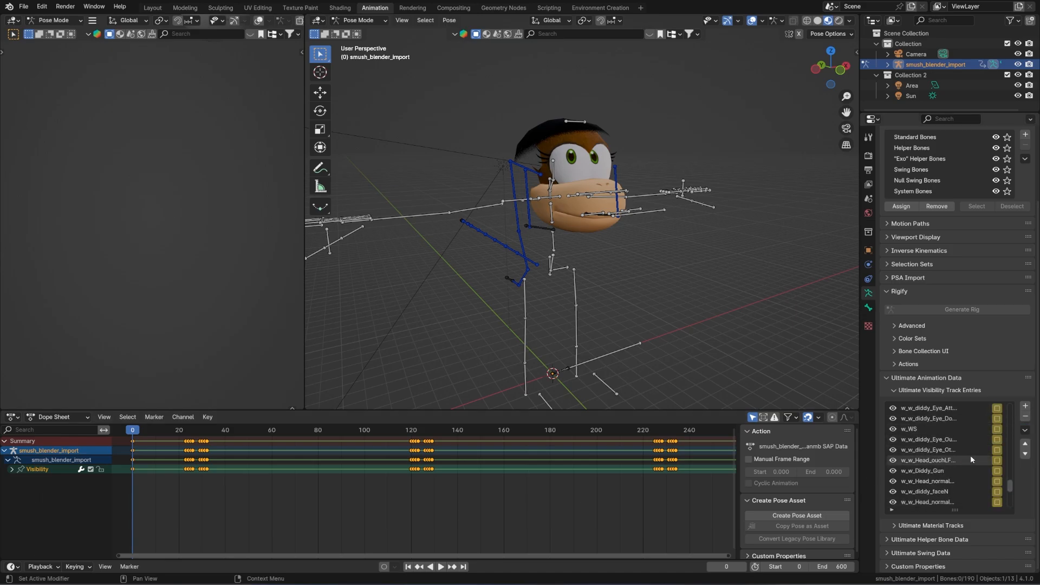
Step: Review the Ultimate visibility track entries, comparing the original mesh names with their w_ and w_w_ variants
scroll(972, 456, "down", 14)
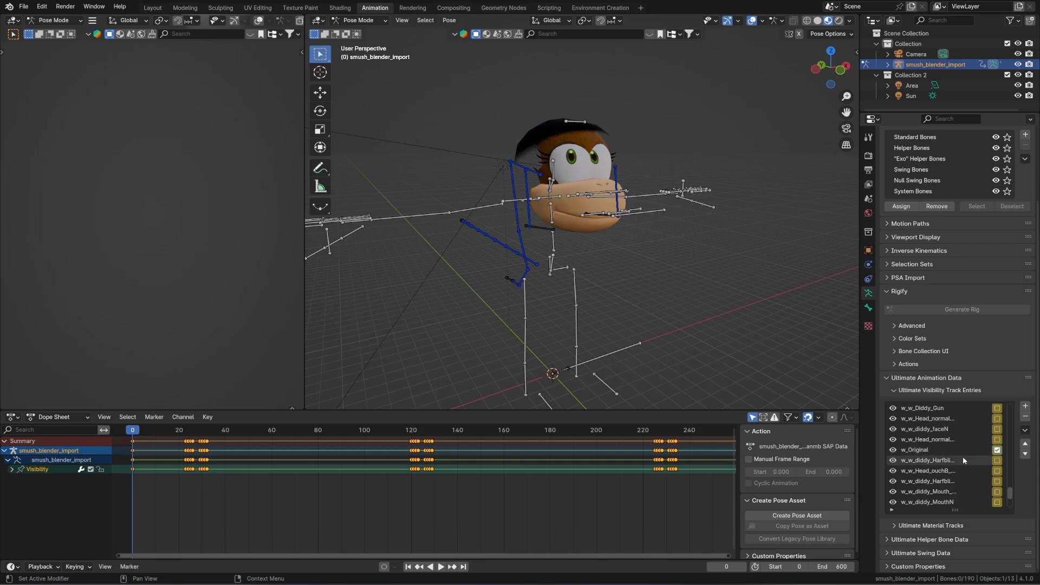
scroll(960, 461, "down", 2)
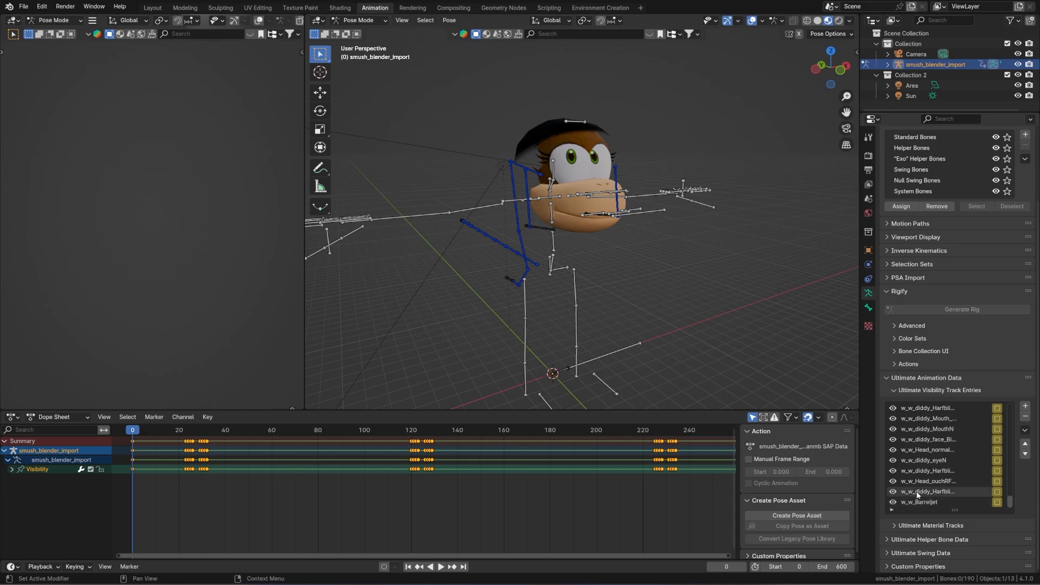
scroll(919, 494, "up", 5)
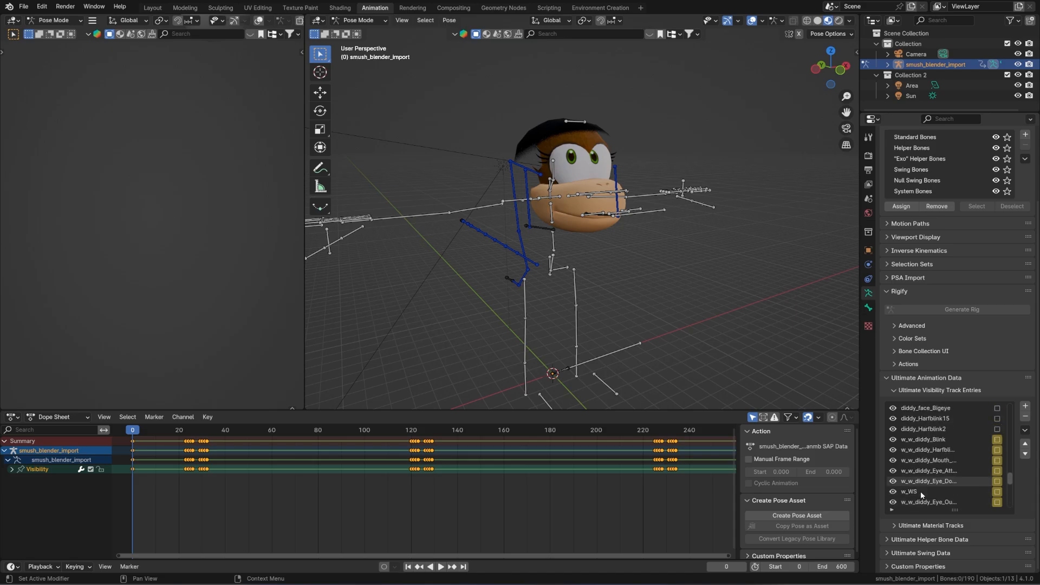
scroll(914, 428, "down", 1)
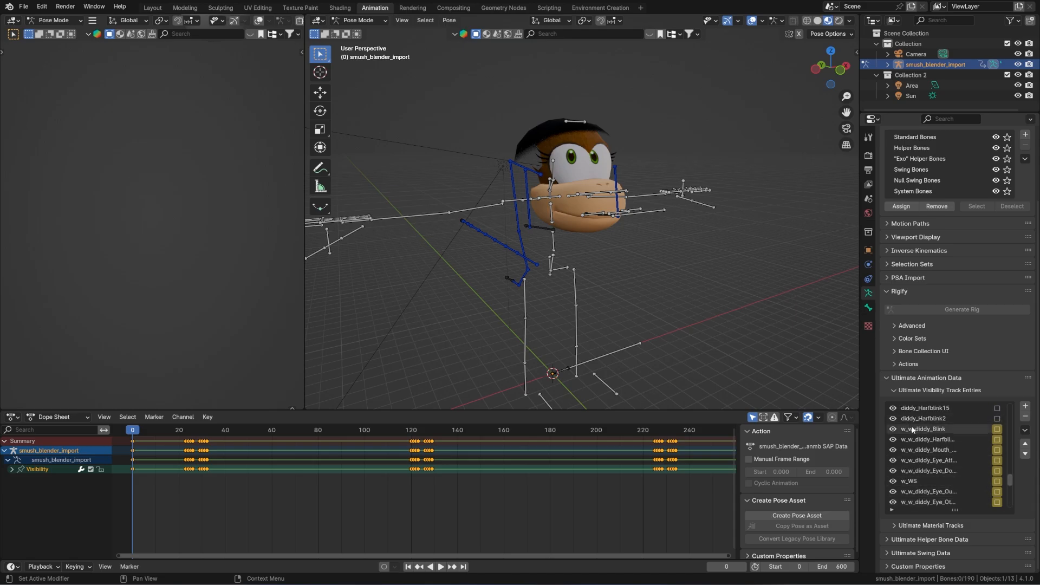
scroll(914, 430, "up", 5)
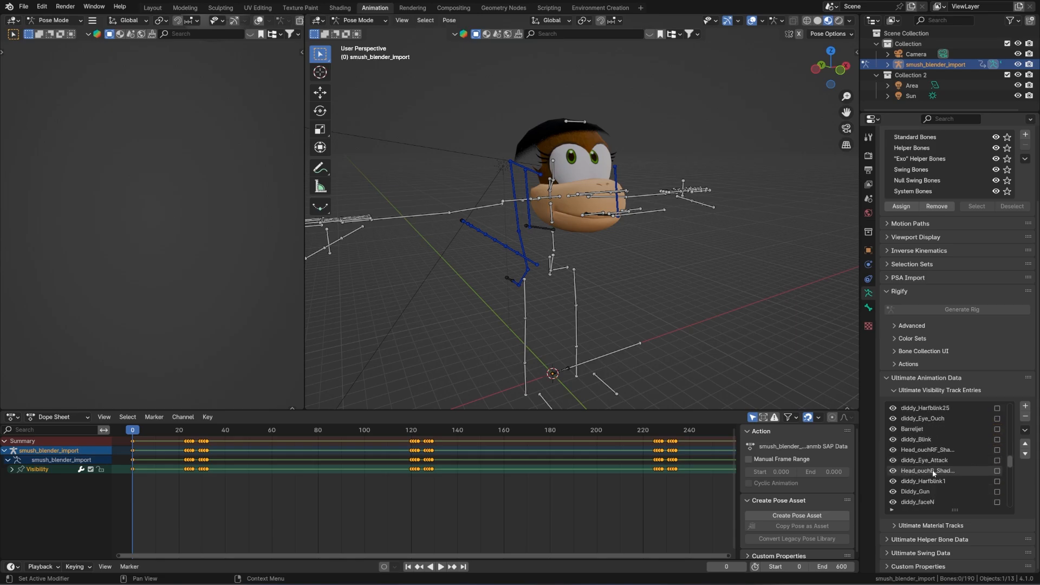
scroll(932, 471, "down", 10)
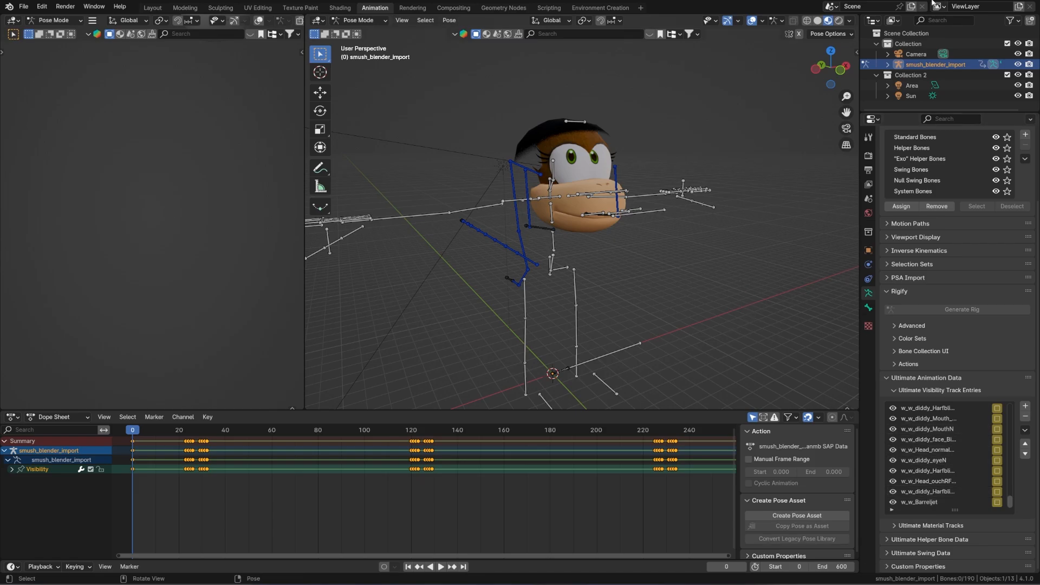
Step: Import the a00defaulteyelid.nuanmb animation from the original folder inside wifisafe tut onto the armature
key("n")
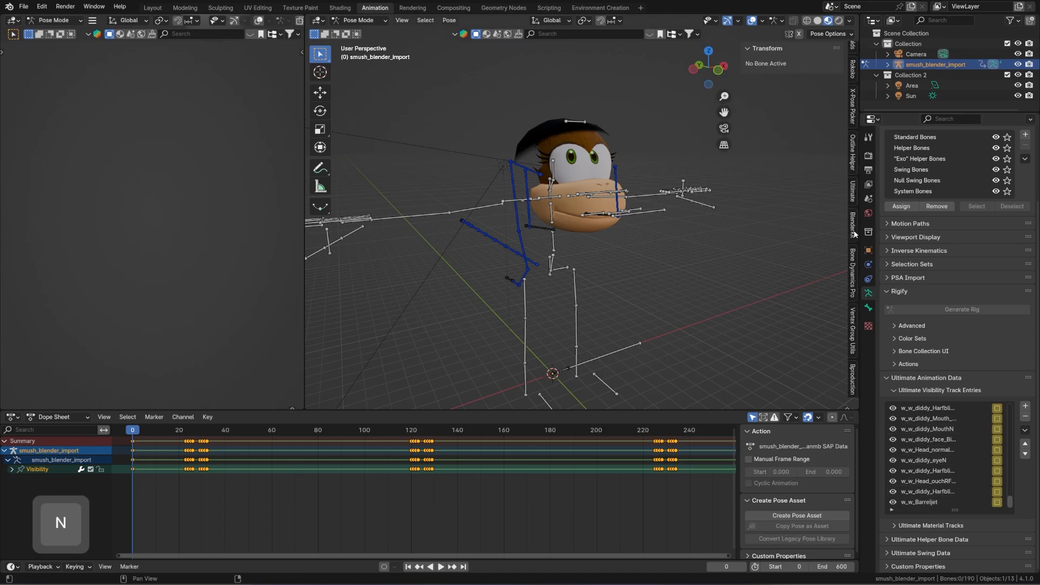
left_click(854, 191)
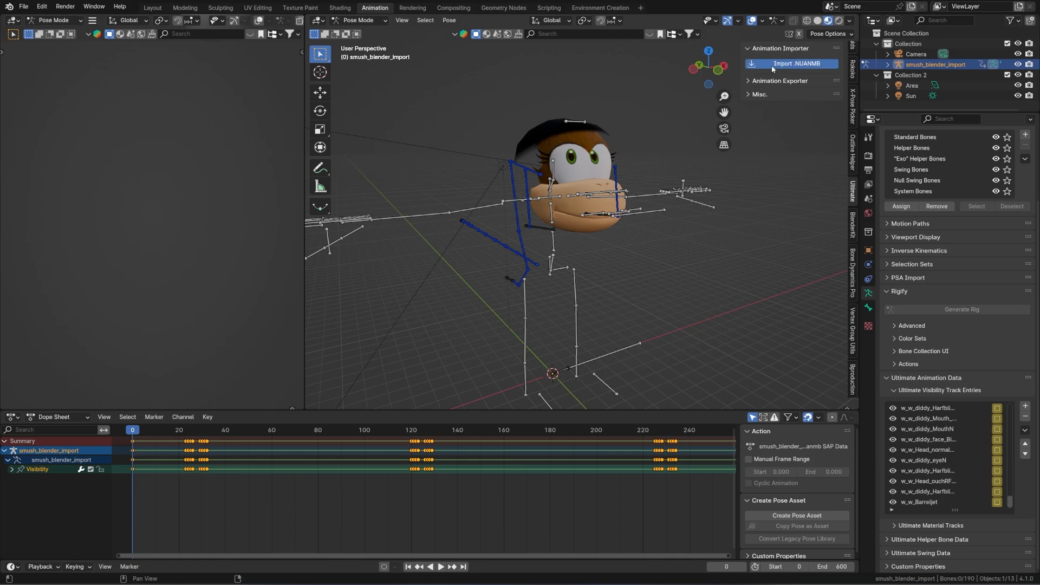
left_click(773, 69)
left_click(318, 171)
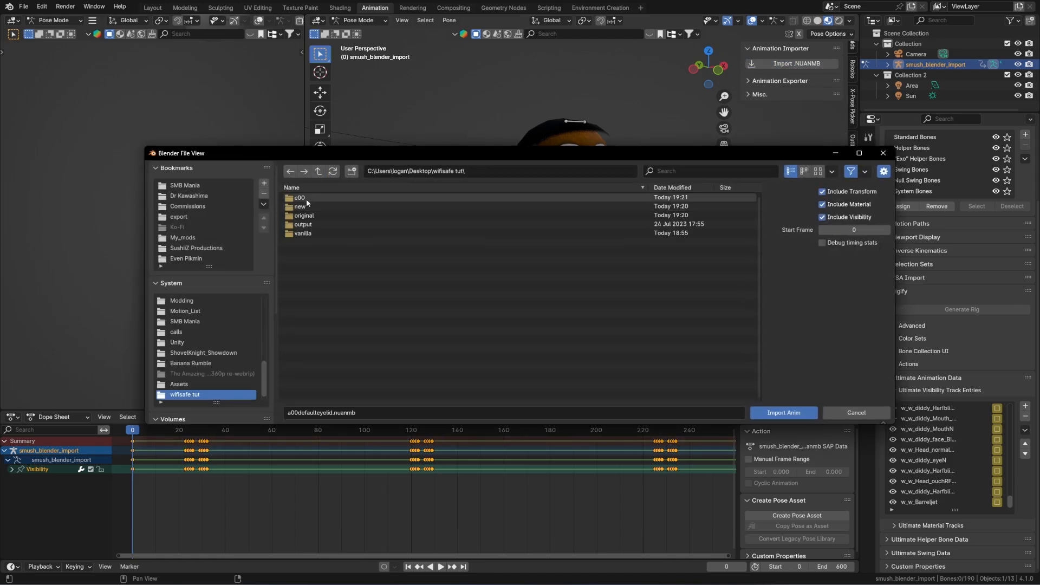
left_click(306, 215)
double_click(531, 198)
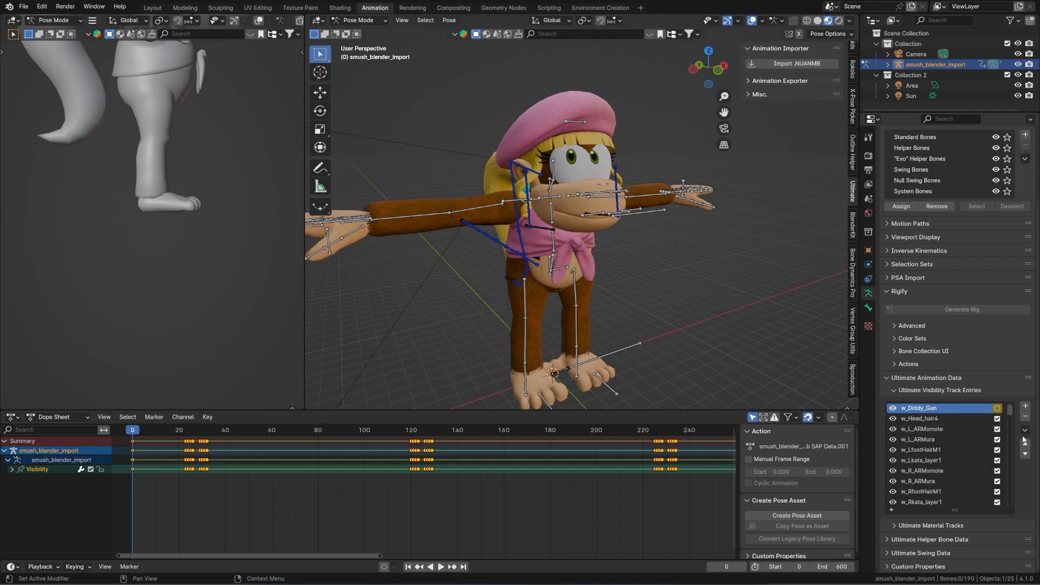
Step: Check the imported eyelid animation's Ultimate visibility track entries and refresh the visibility drivers
key("Left")
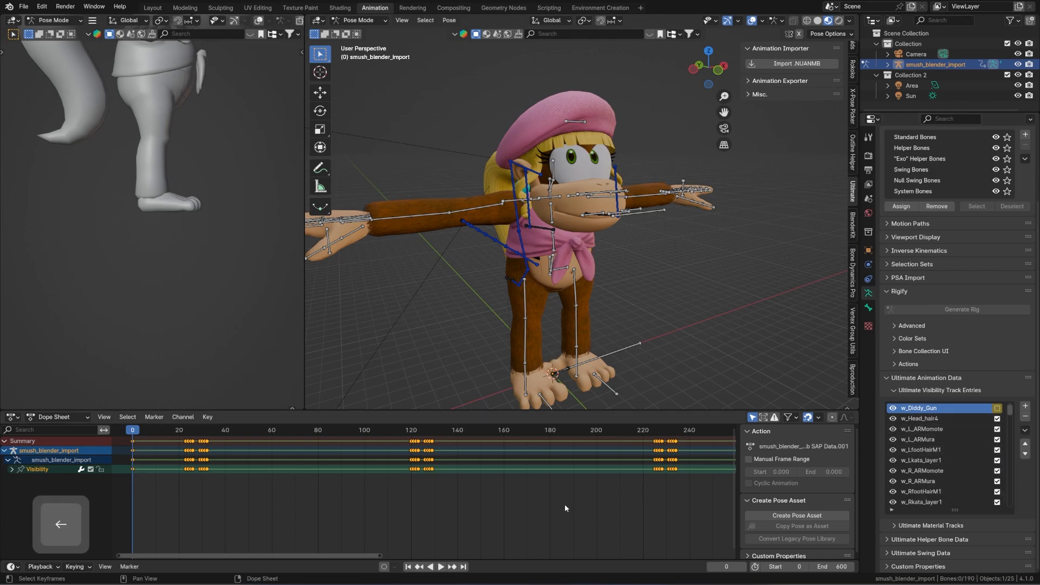
scroll(1012, 412, "down", 5)
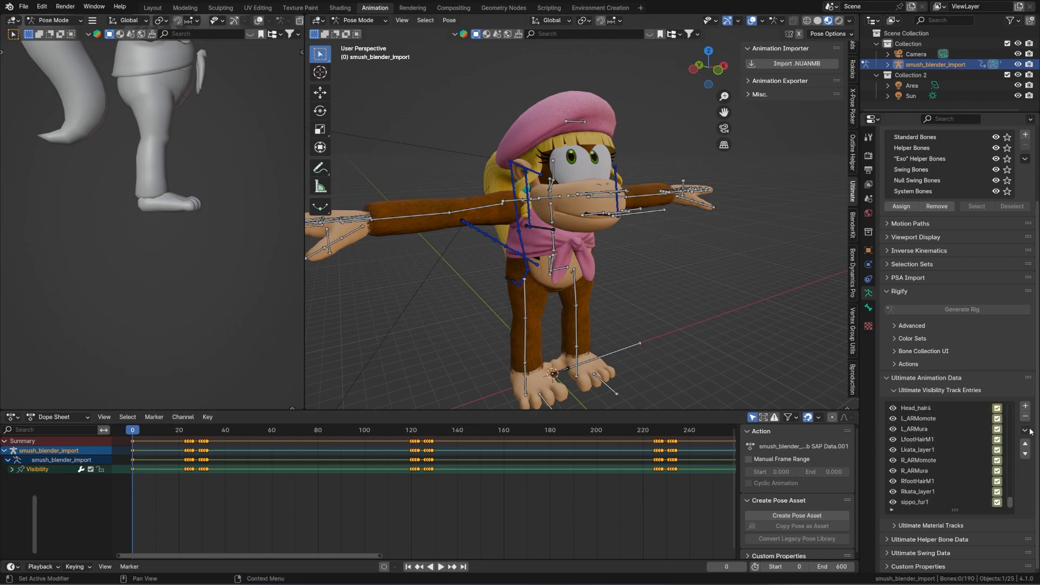
left_click(1025, 430)
left_click(958, 469)
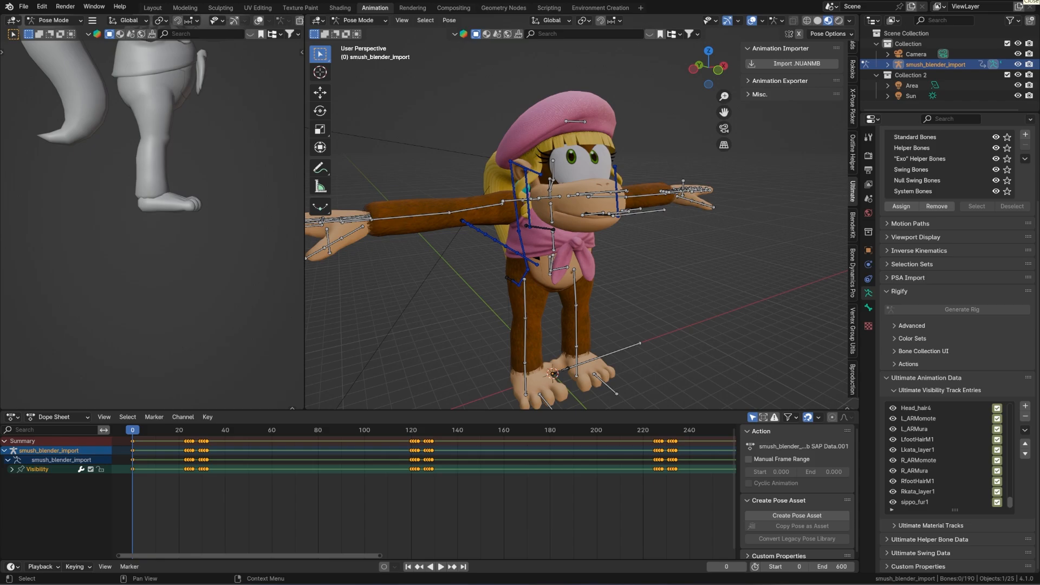
Step: Close Blender and select Wifi_Safeinator.py in the wifisafe tut folder in File Explorer
left_click(1032, 2)
left_click(541, 310)
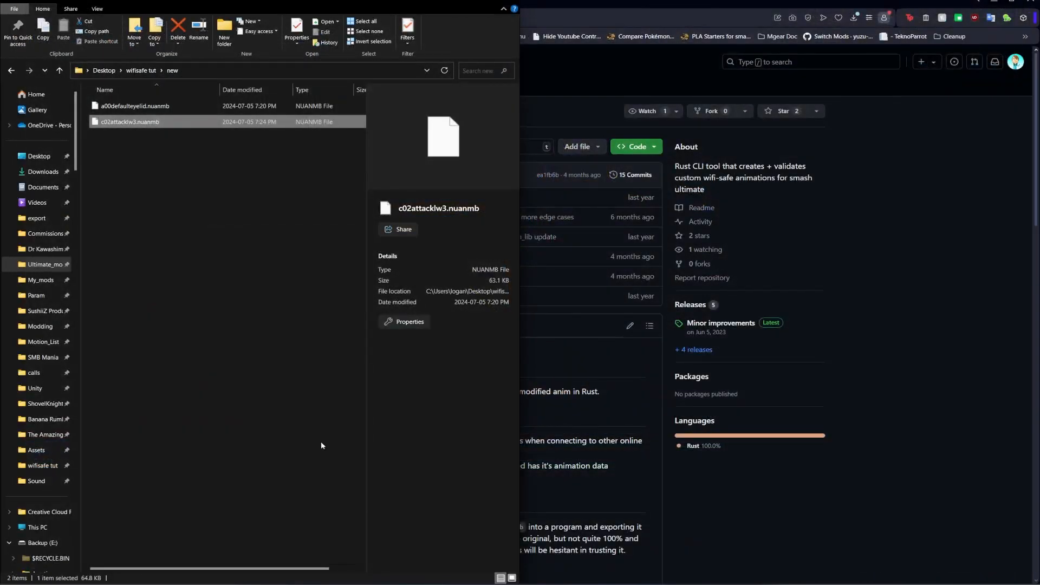
left_click(321, 441)
left_click(140, 70)
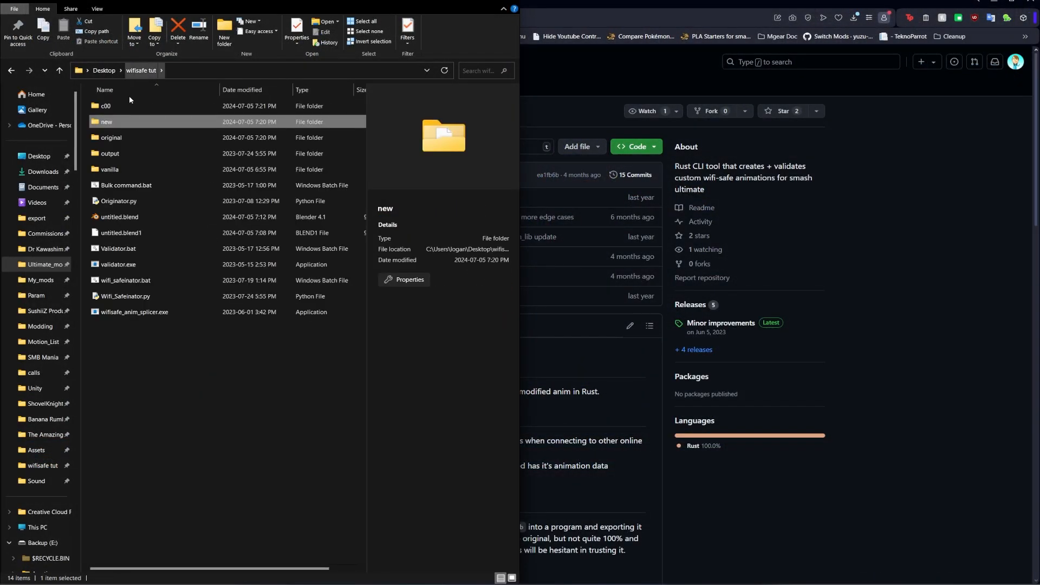
left_click(139, 296)
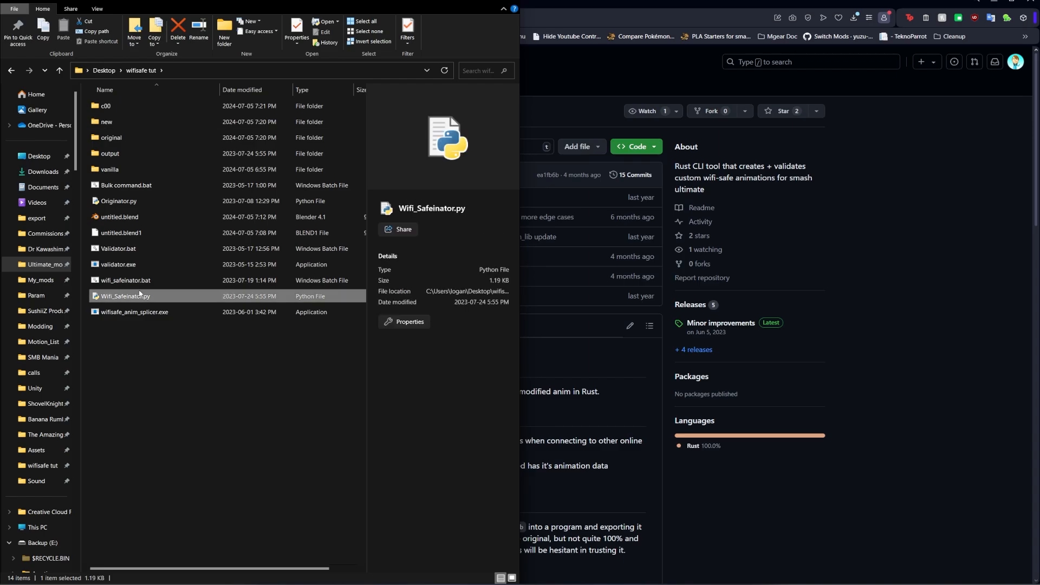
key("super")
key("super")
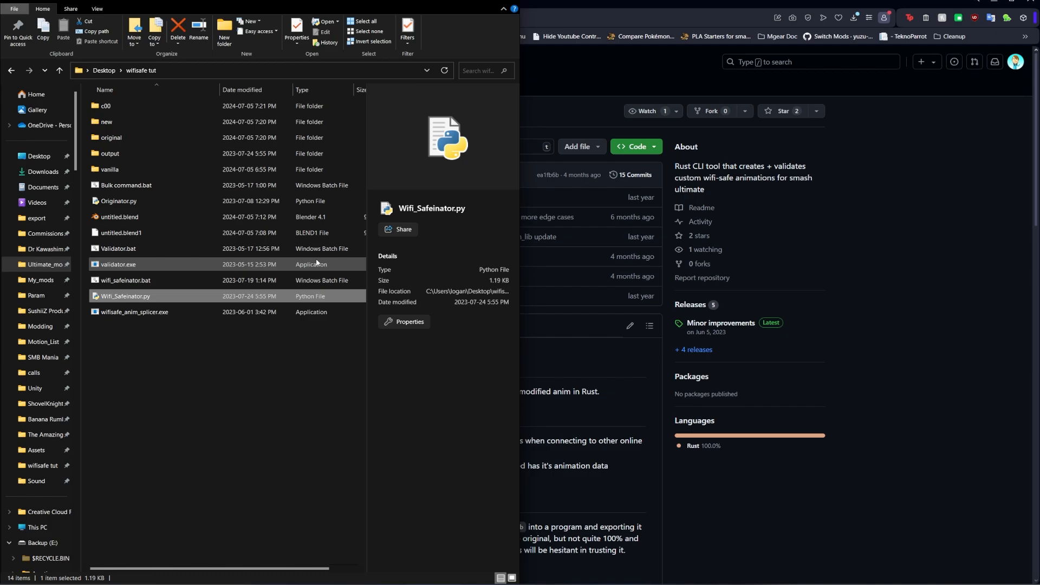
mouse_move(626, 579)
left_click(619, 539)
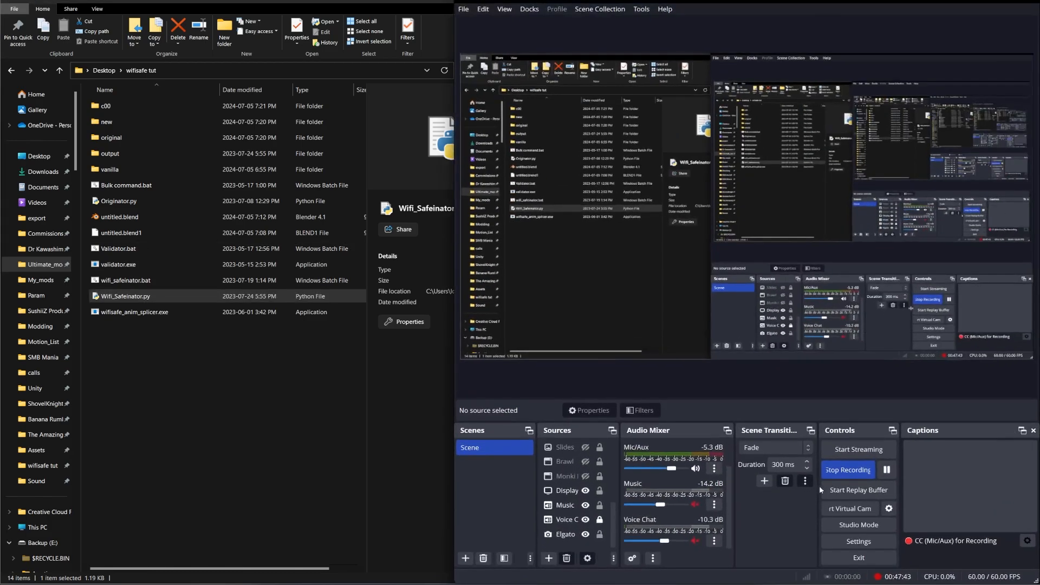
left_click(993, 5)
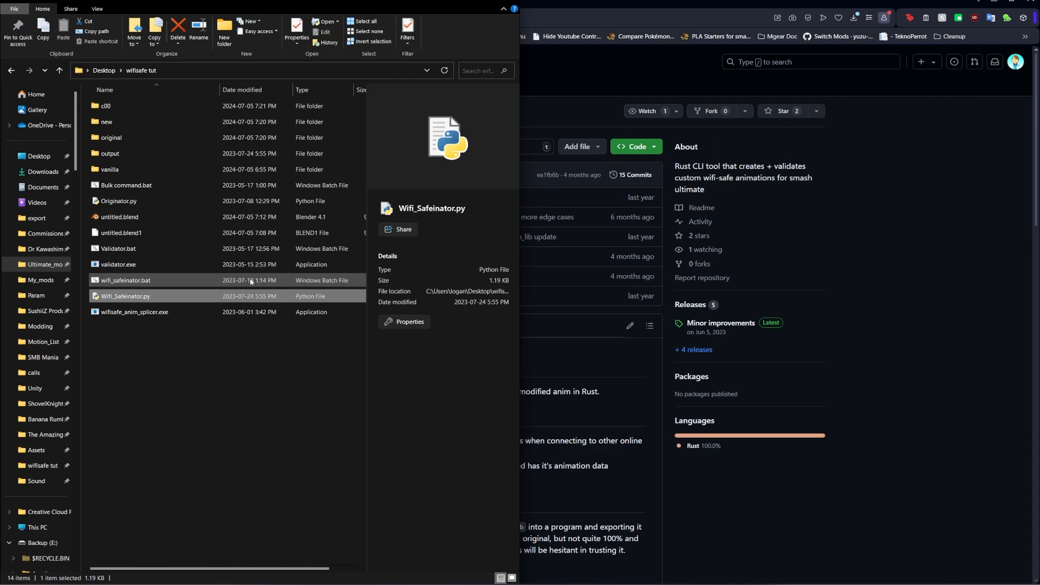
Step: Launch FileZilla, dismiss the update notice and connect to the recent FTP server at 192.168.2.21:5000
key("super")
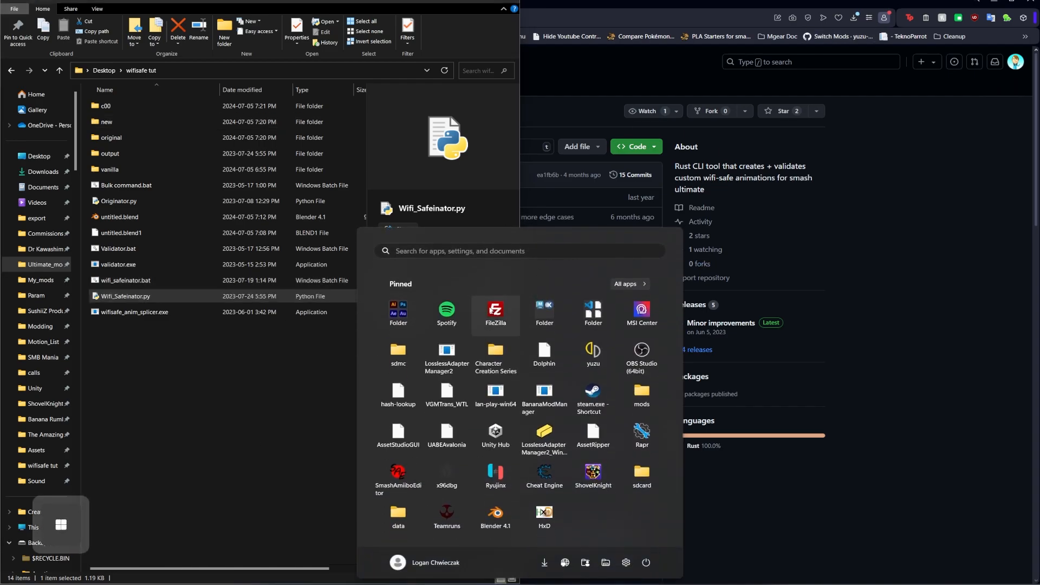
left_click(496, 310)
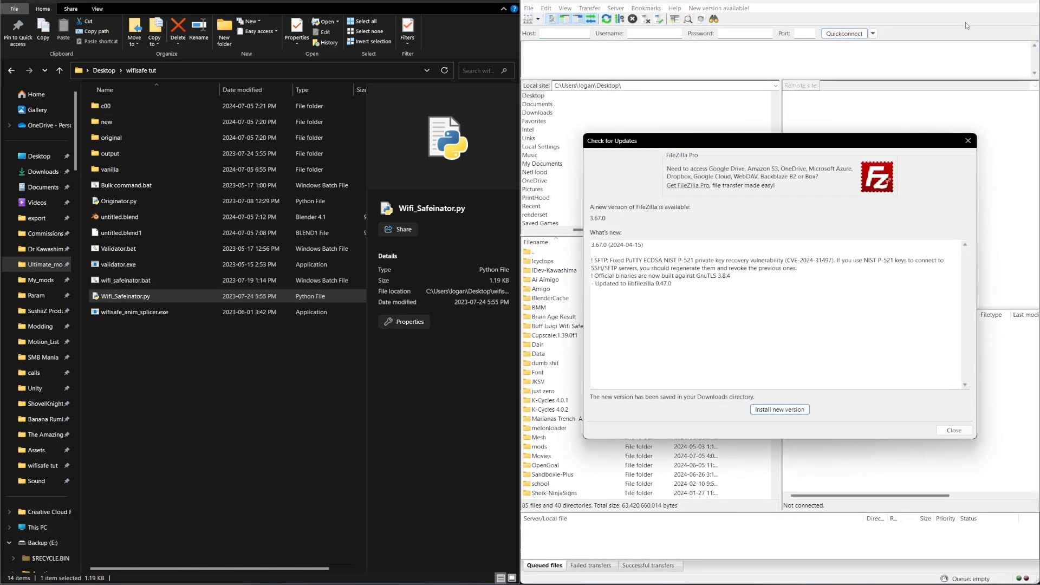
left_click(969, 140)
left_click(873, 33)
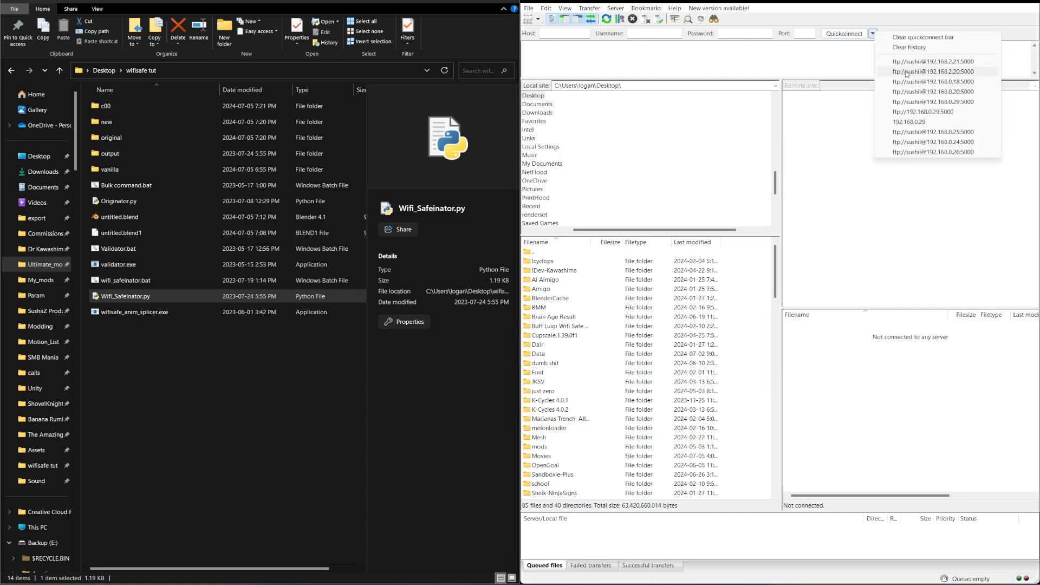
left_click(937, 72)
left_click(874, 34)
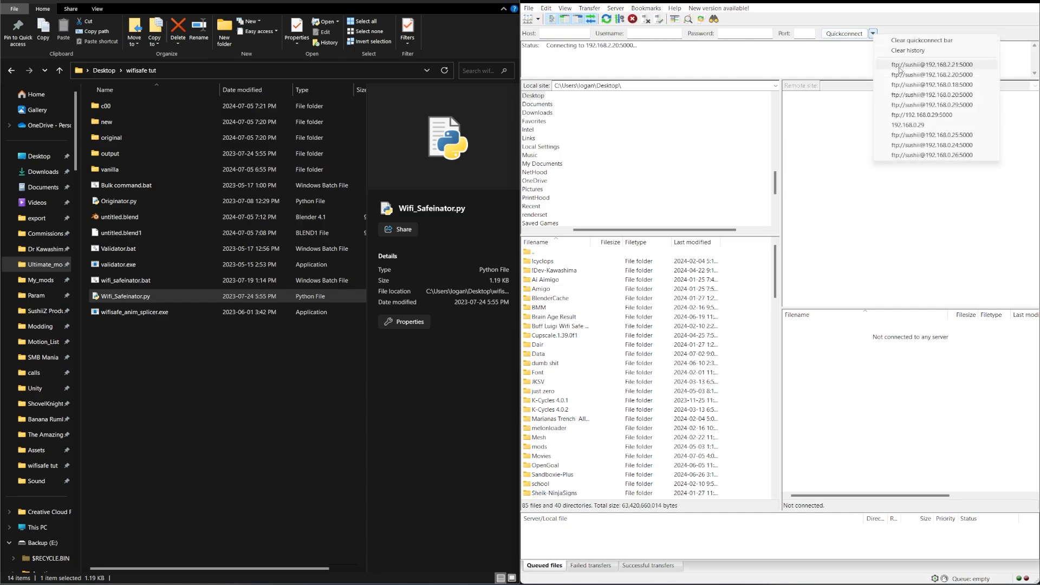
left_click(900, 66)
Step: Open the /ultimate/mods folder on the remote FTP server
scroll(810, 409, "down", 7)
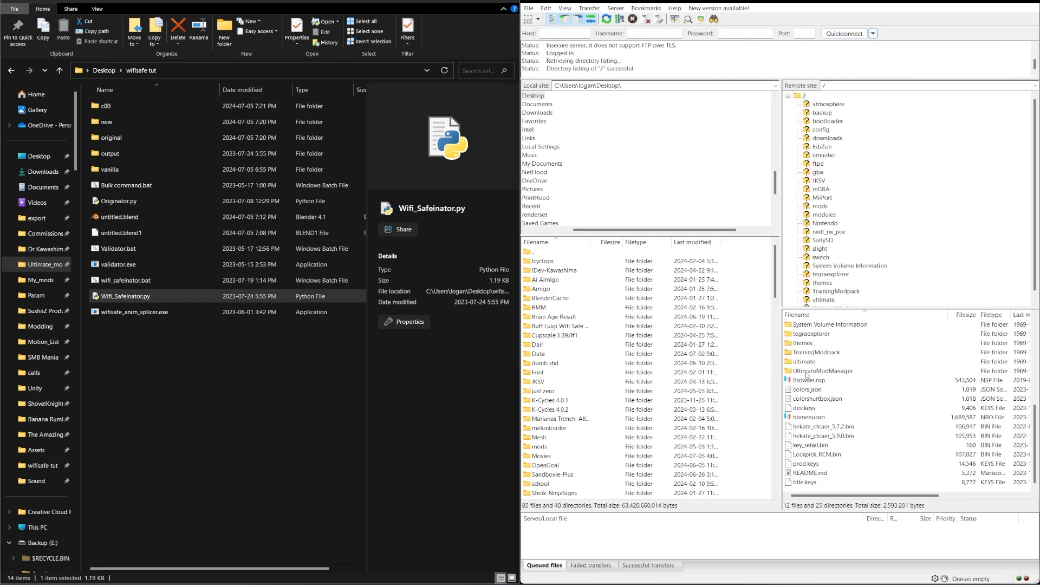
scroll(810, 379, "up", 1)
double_click(811, 390)
left_click(809, 362)
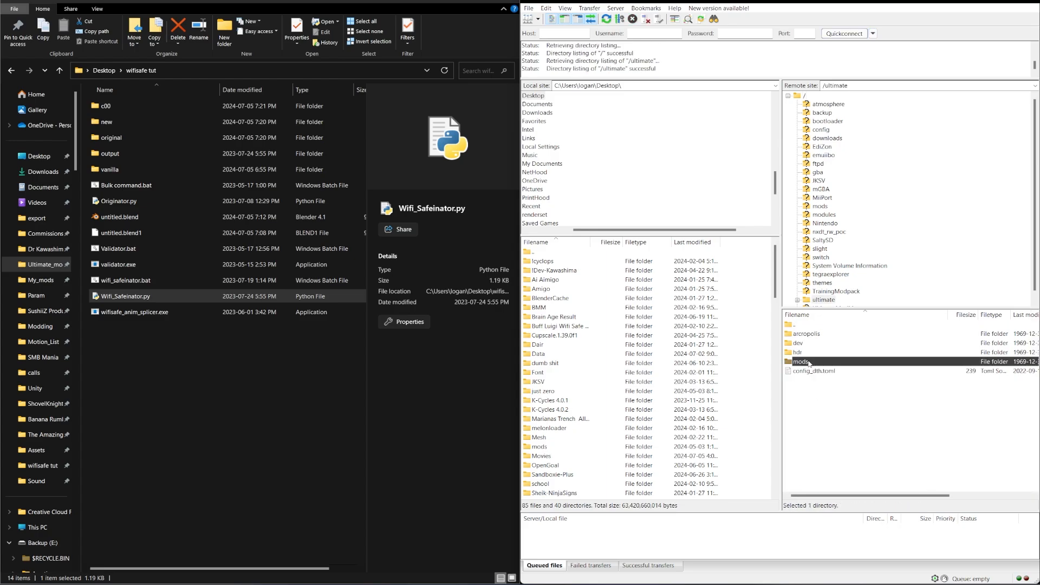
double_click(810, 362)
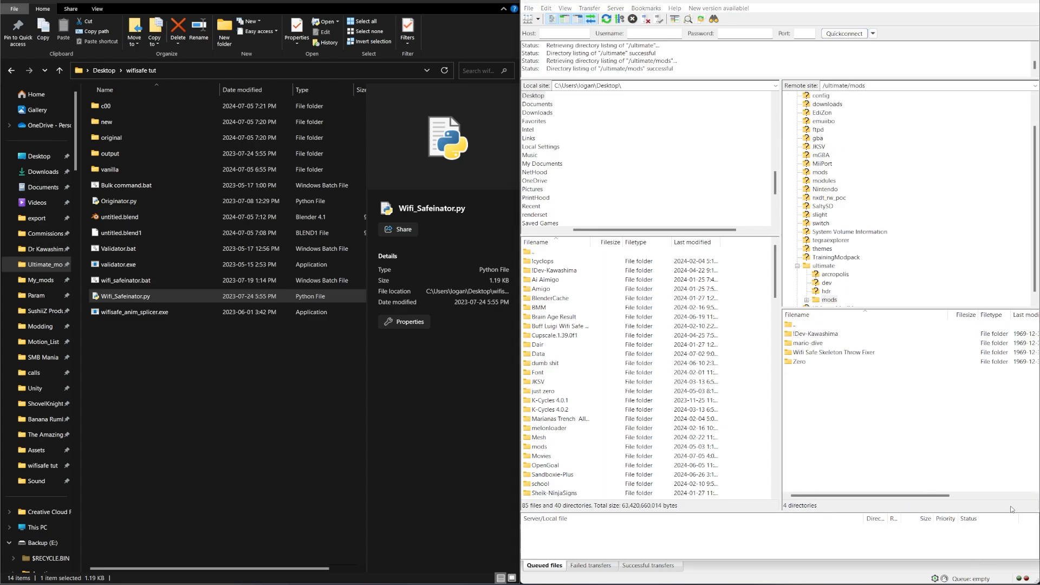
right_click(963, 583)
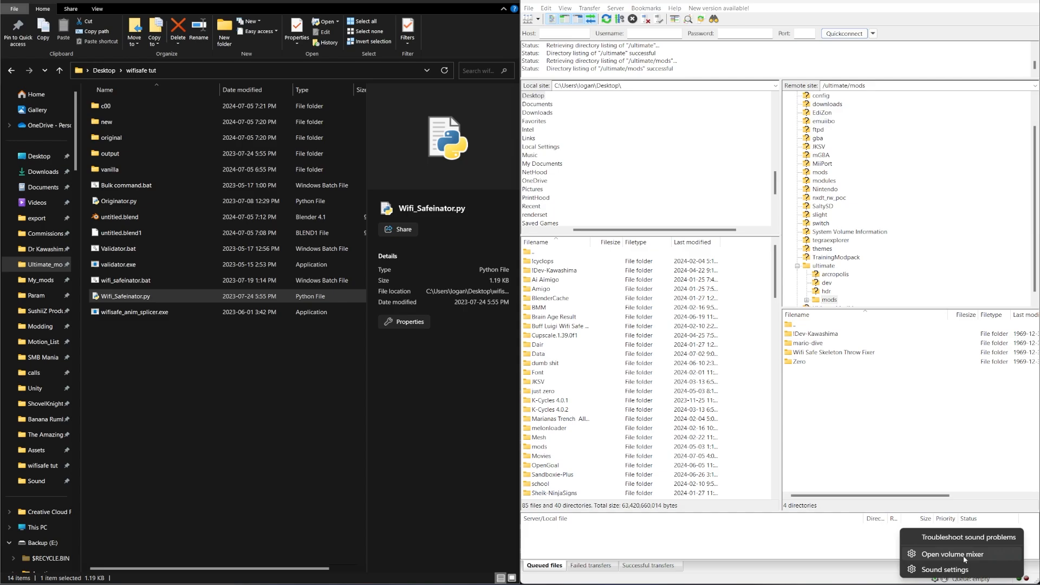
left_click(966, 570)
scroll(669, 167, "down", 1)
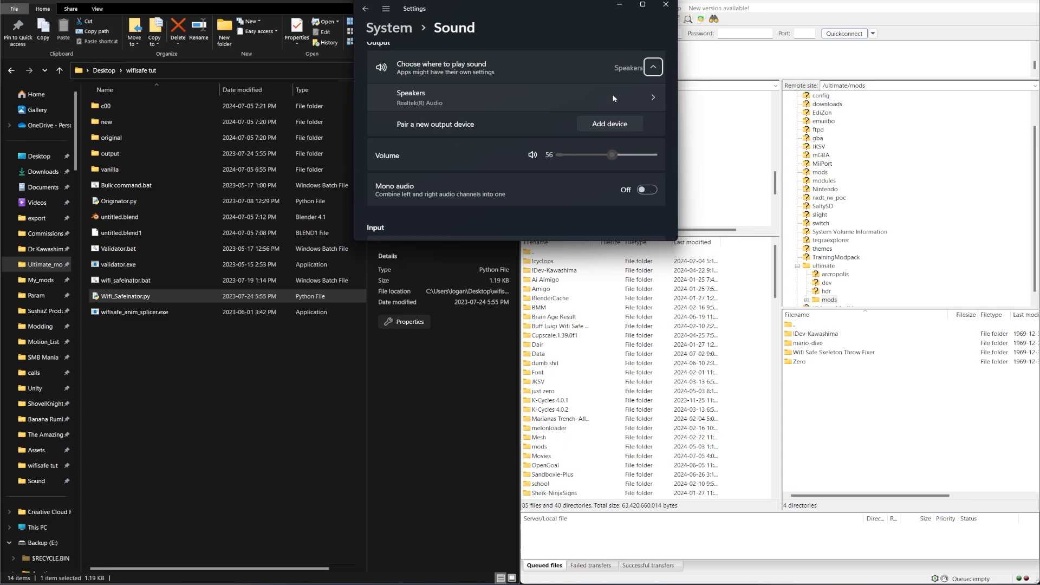
left_click(612, 584)
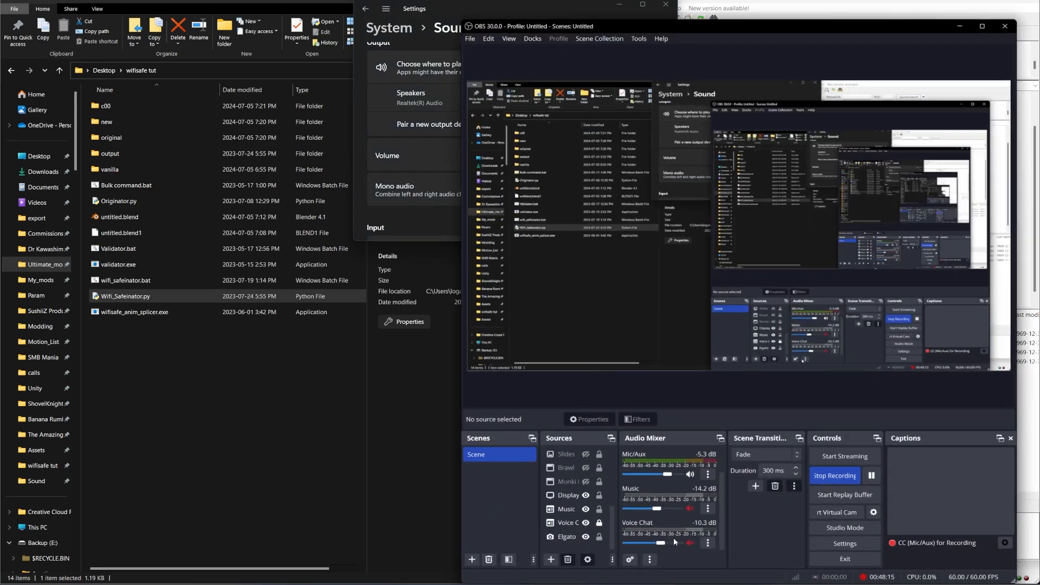
left_click(886, 470)
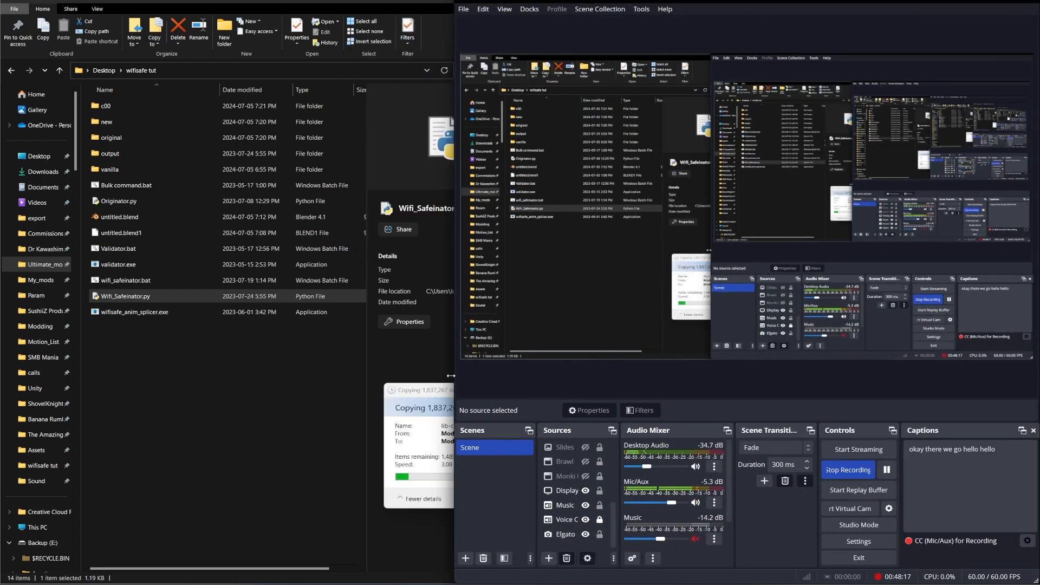
left_click(443, 394)
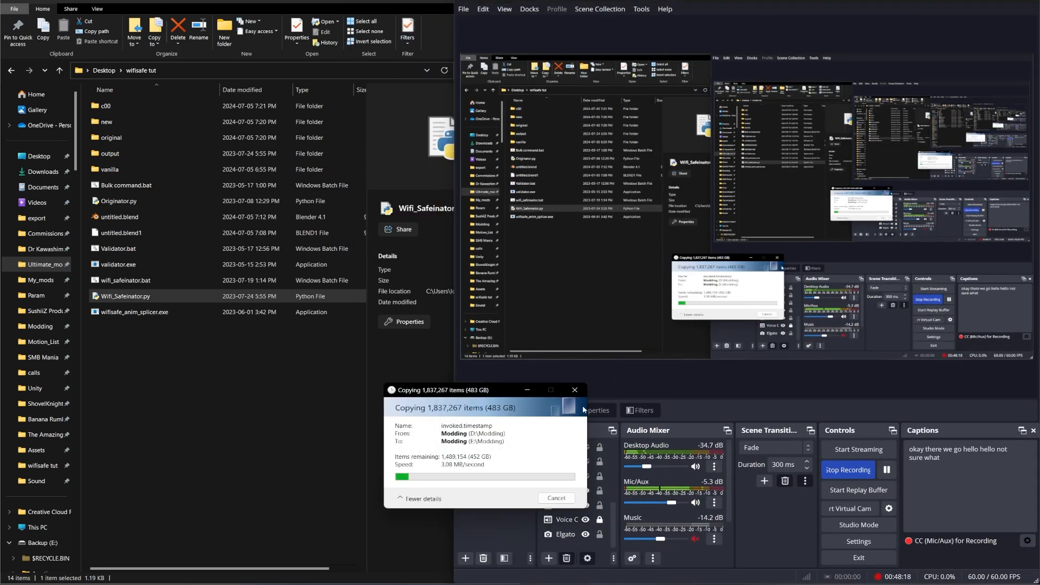
left_click(527, 390)
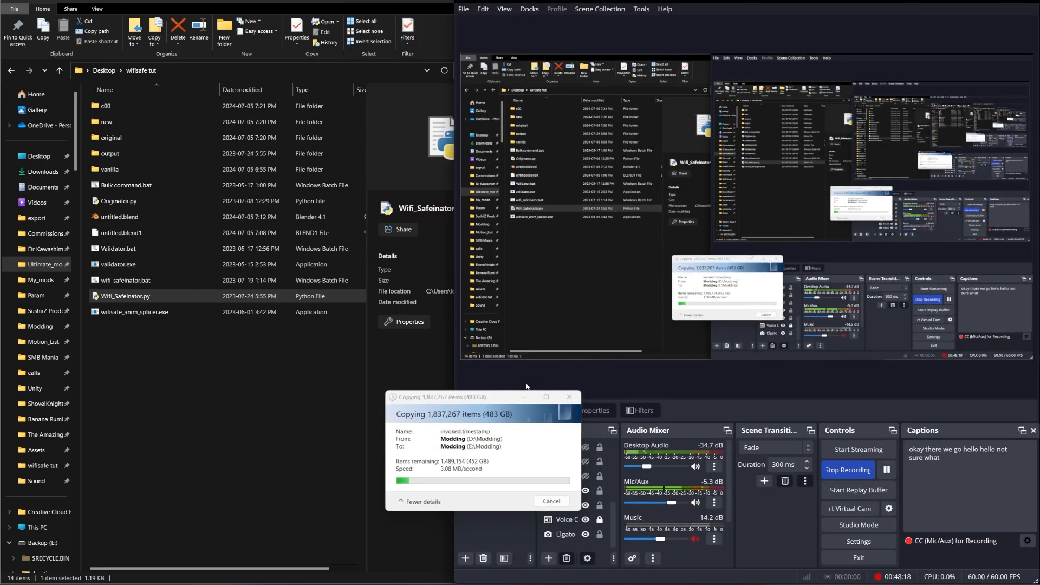
left_click(983, 1)
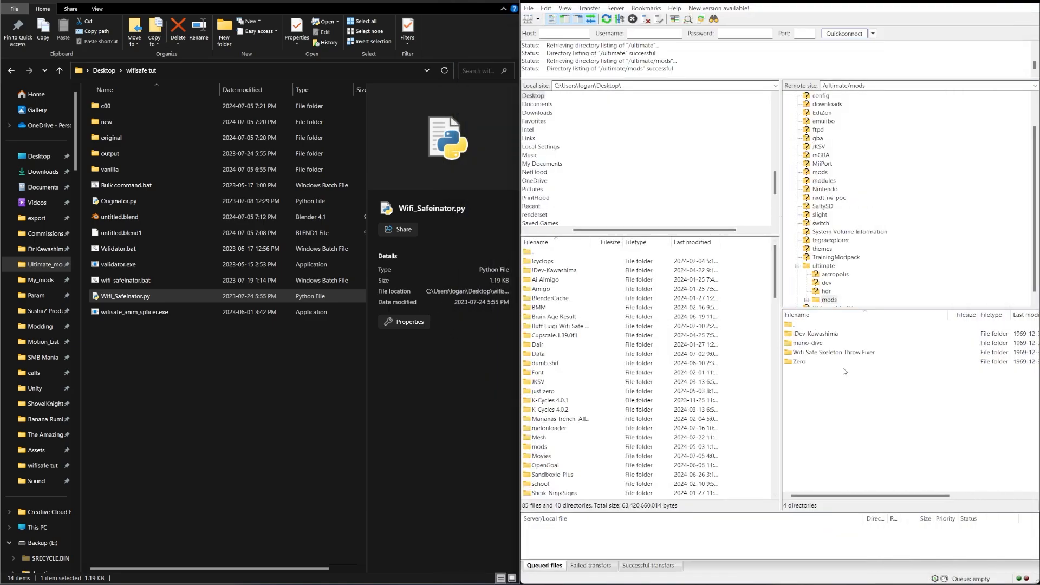
Step: Delete the mario-dive folder from the remote mods directory and select the Wifi Safe Skeleton Throw Fixer folder
left_click(819, 345)
key("Delete")
key("Return")
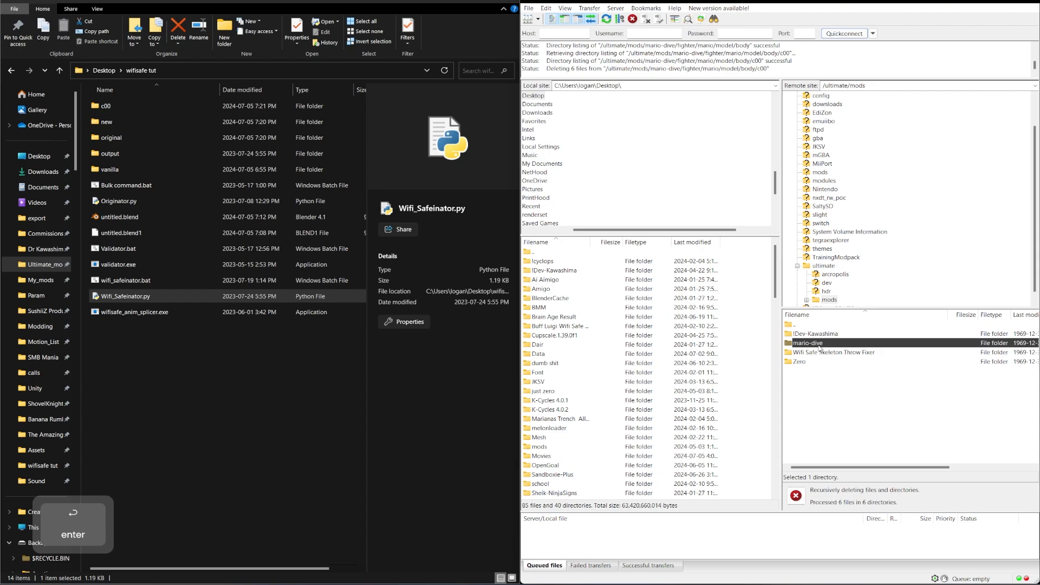
left_click(824, 345)
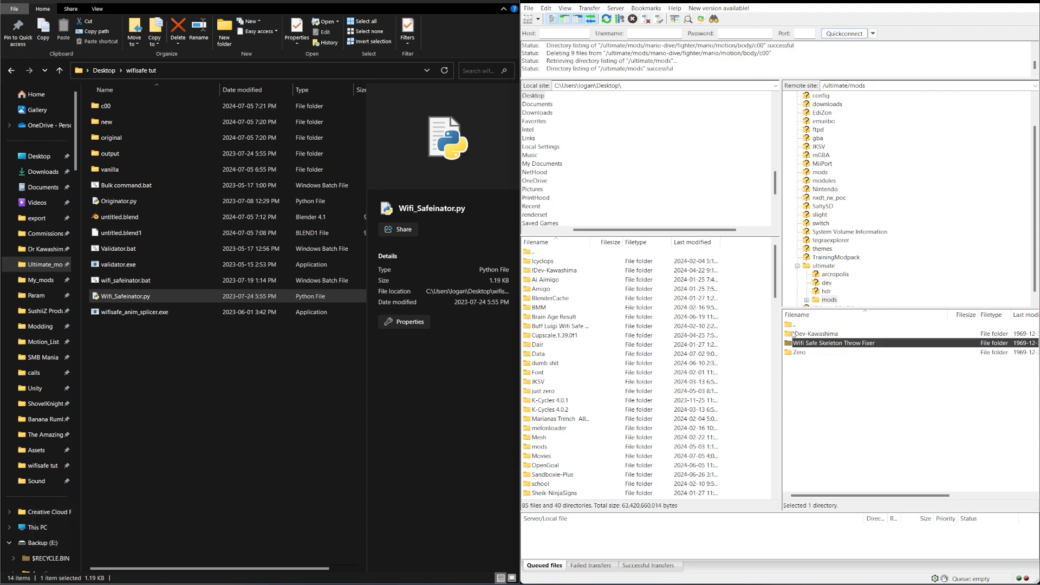
Step: Switch to the web browser, search for "wifi safe skeleton throw fixer" and open its GameBanana mod page
left_click(441, 581)
left_click(293, 2)
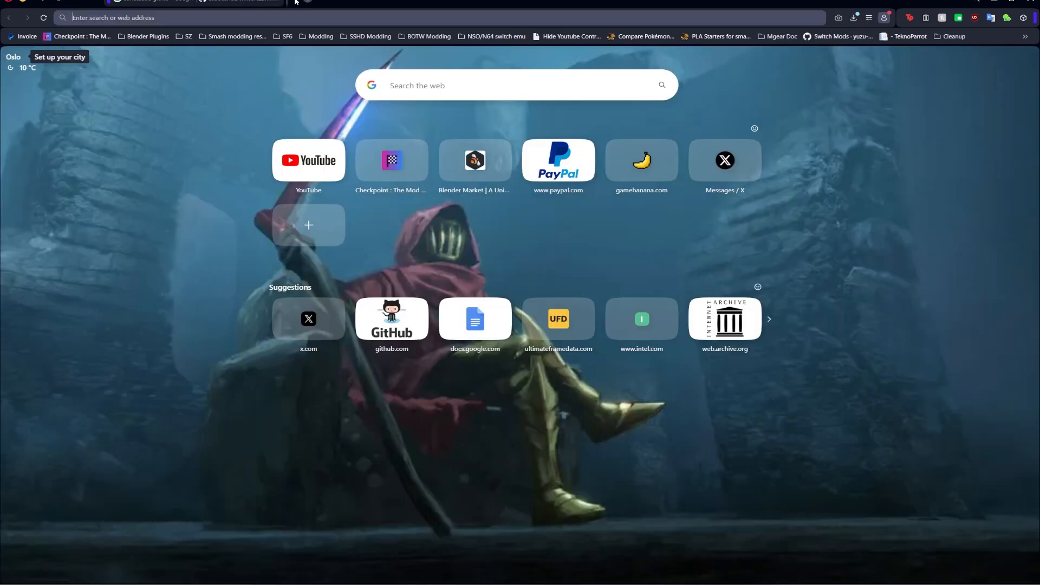
type("wifi safe skeletoin")
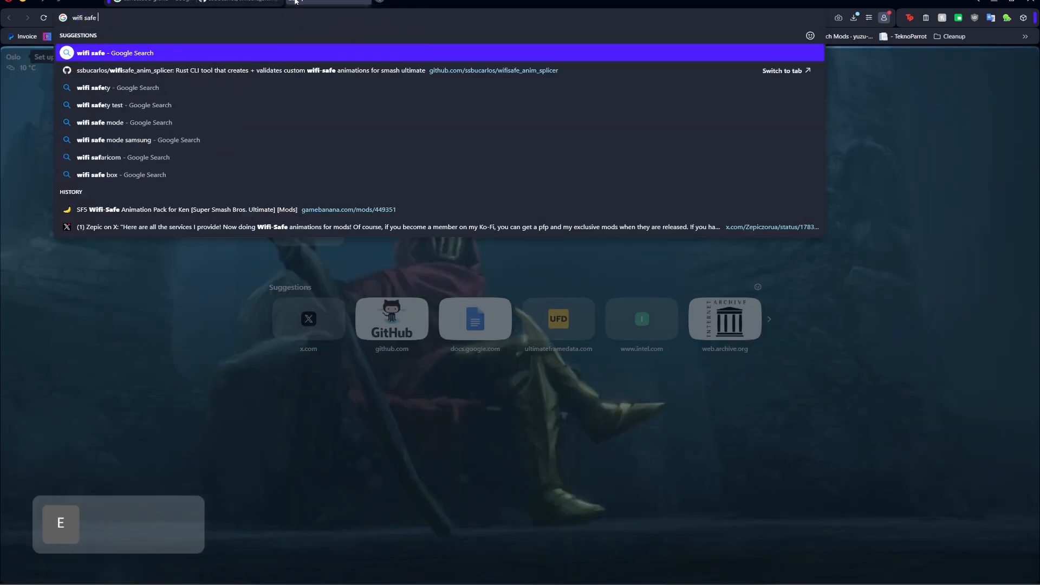
key("BackSpace")
key("BackSpace")
key("BackSpace")
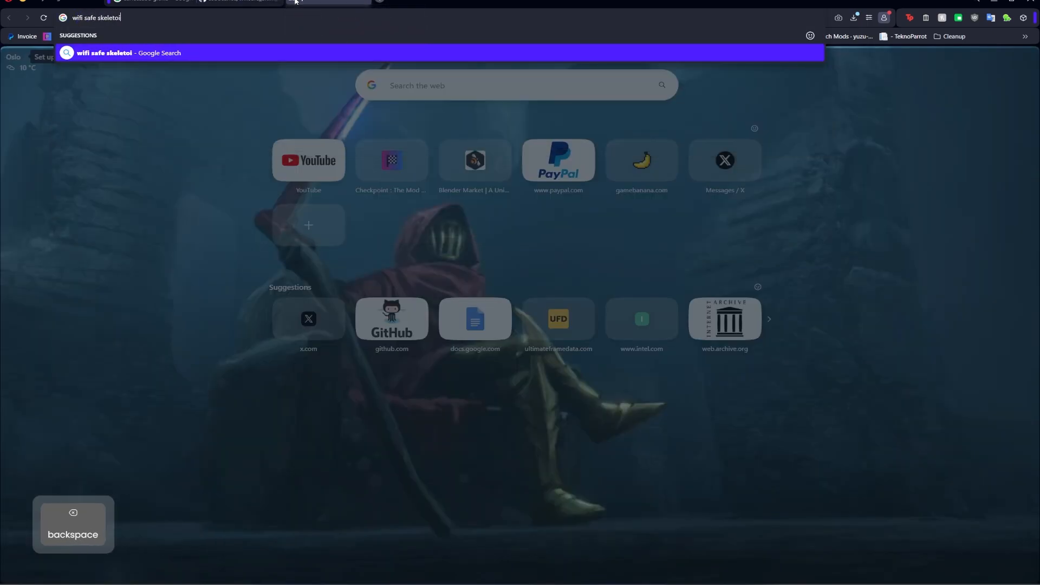
type("n throw fix")
key("Return")
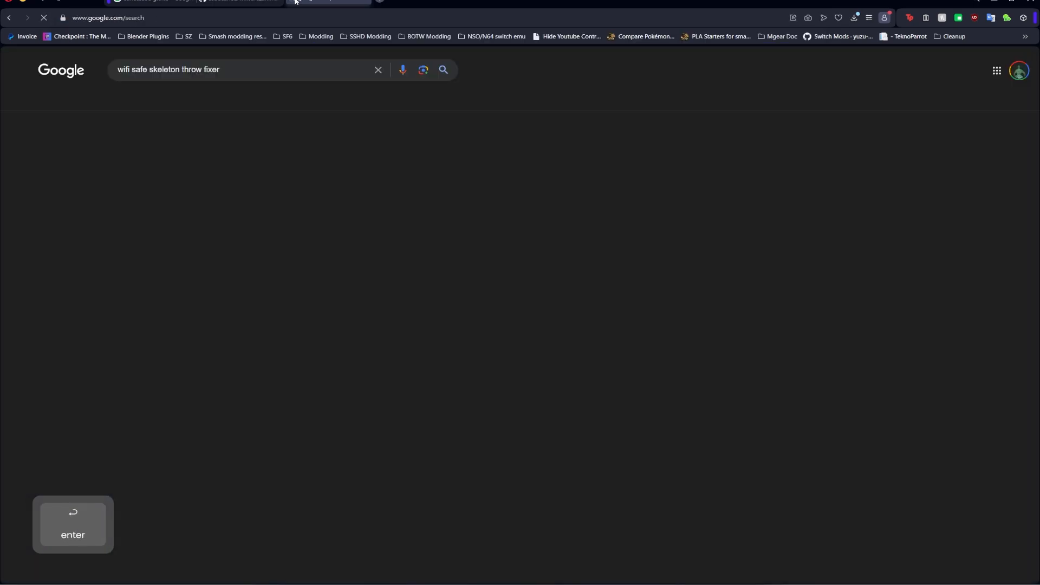
left_click(311, 157)
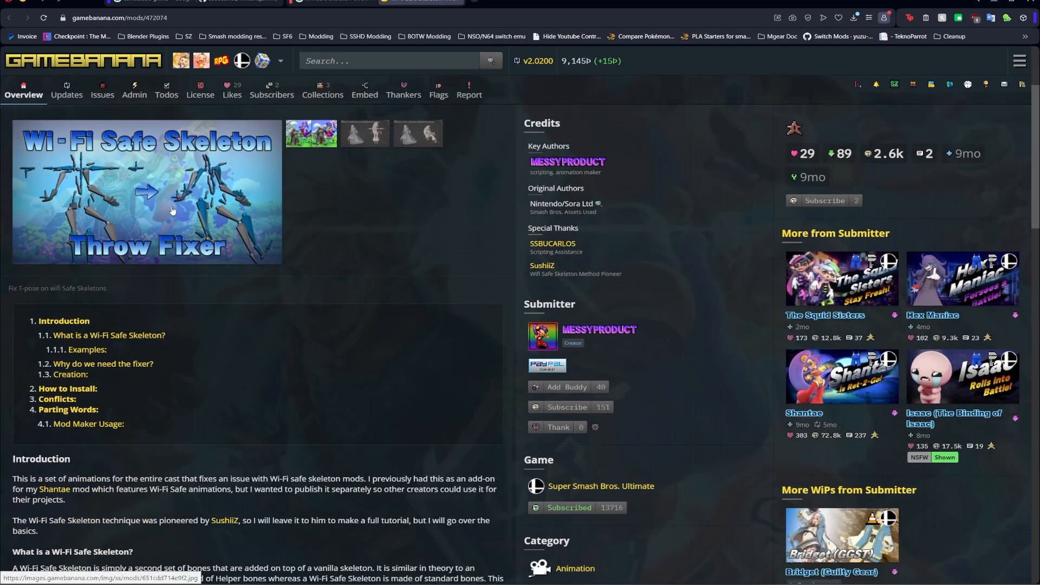
Step: Examine the throw fixer's preview image and the introduction's credit for the technique, then return to the wifisafe_anim_splicer GitHub page
left_click(158, 206)
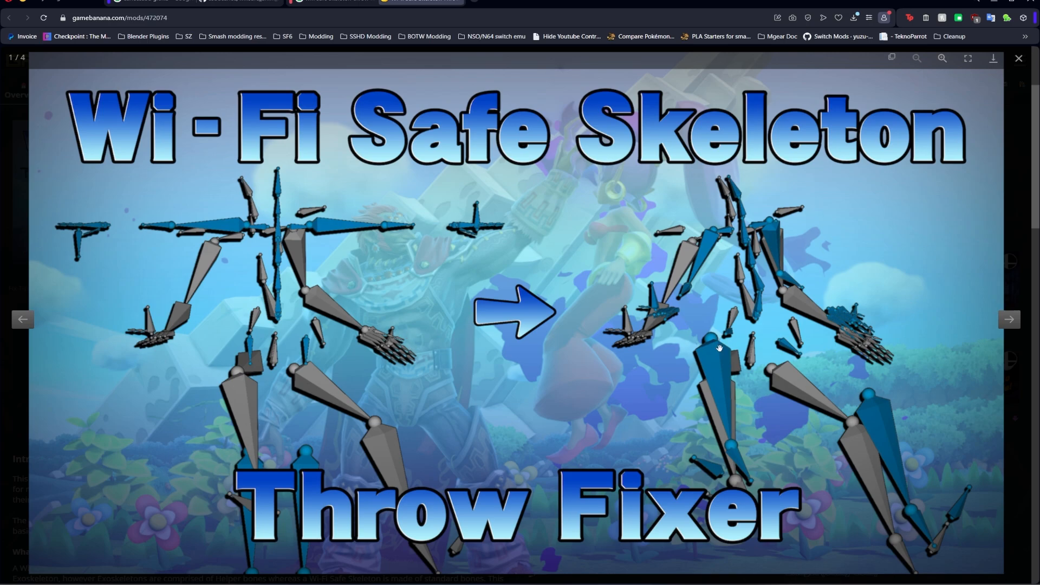
left_click(1019, 59)
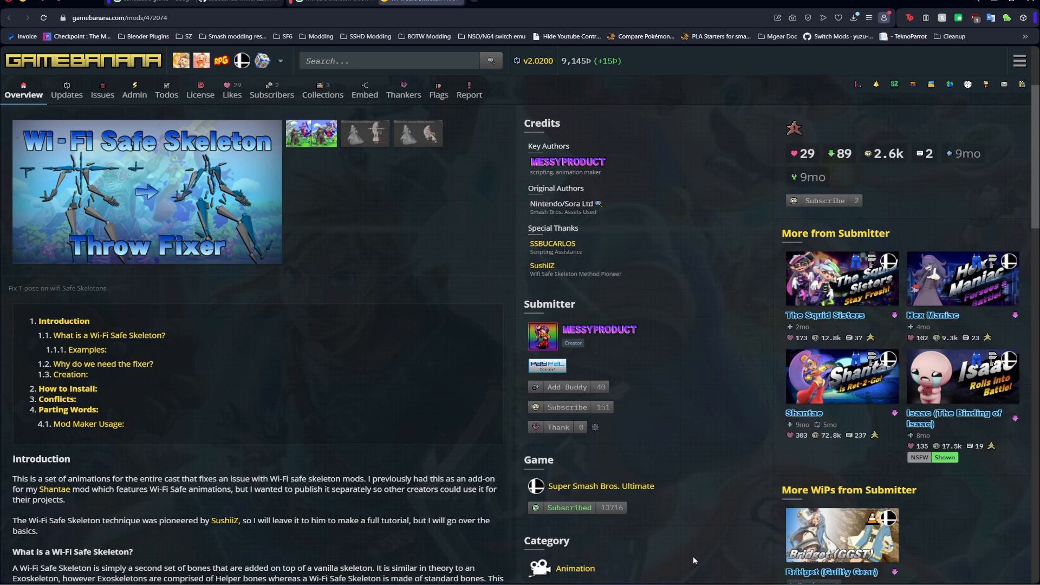
left_click_drag(210, 514, 239, 519)
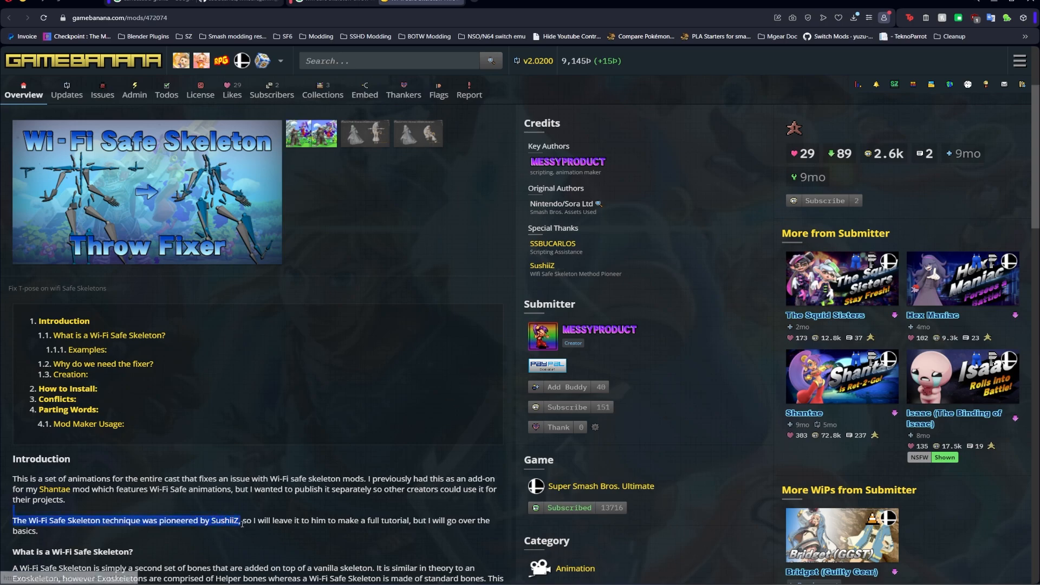
left_click(246, 517)
left_click(337, 2)
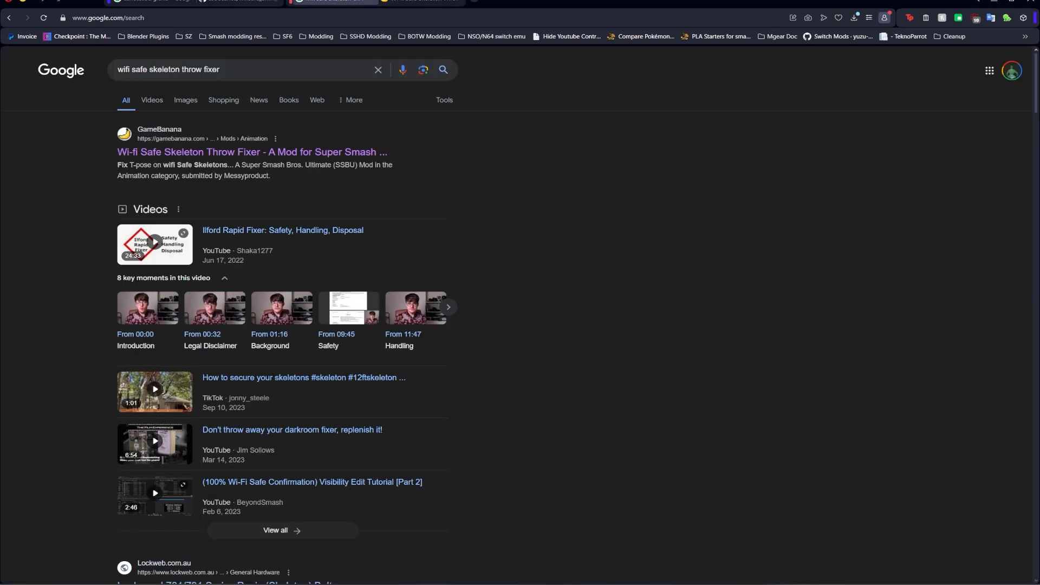
left_click(368, 2)
left_click(239, 2)
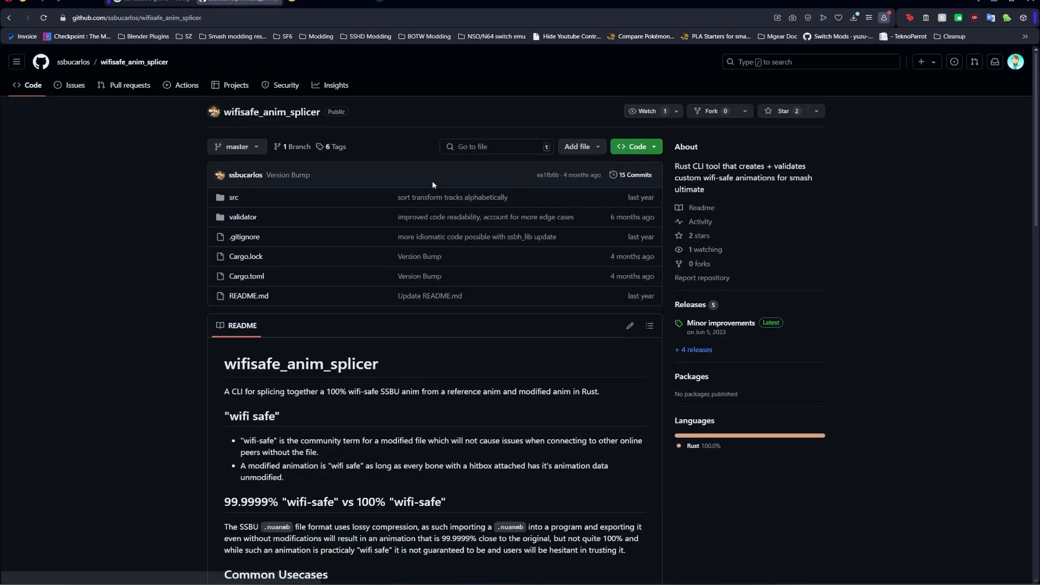
Step: Switch to FileZilla, then create and enter a Dixie folder in the remote /ultimate/mods directory
key("alt+Tab")
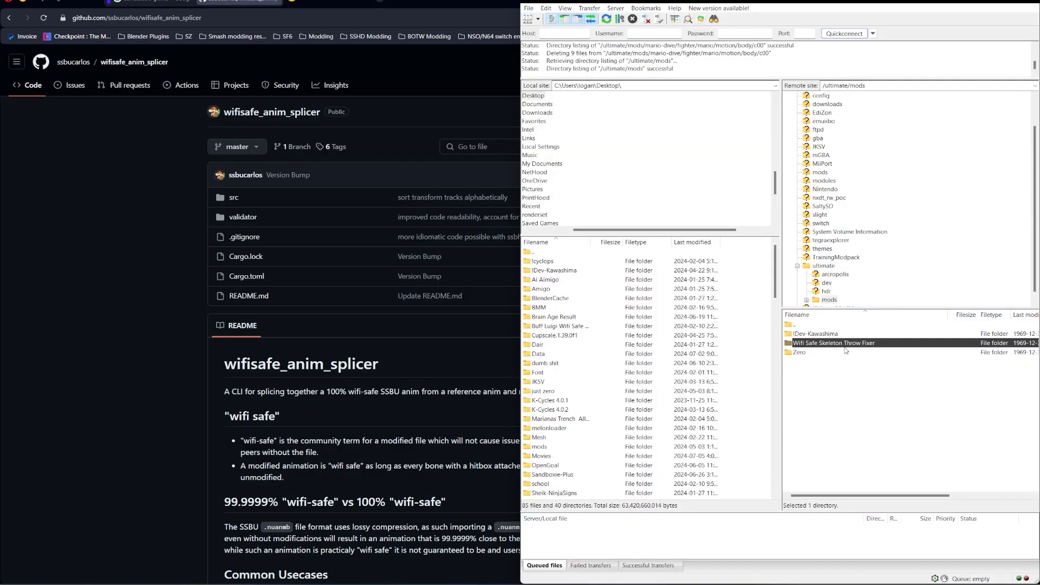
right_click(832, 391)
left_click(866, 440)
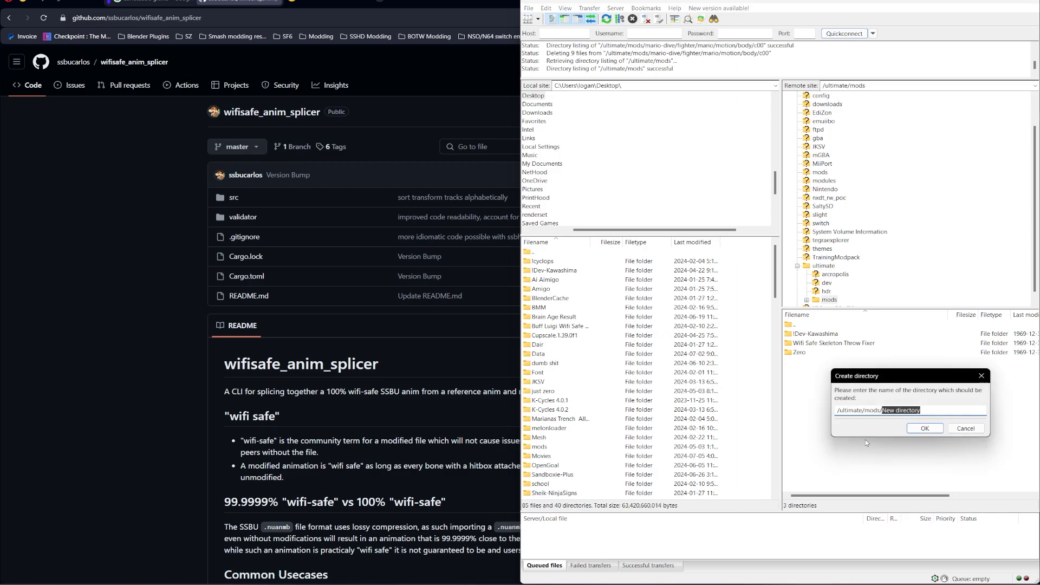
type("Dixi")
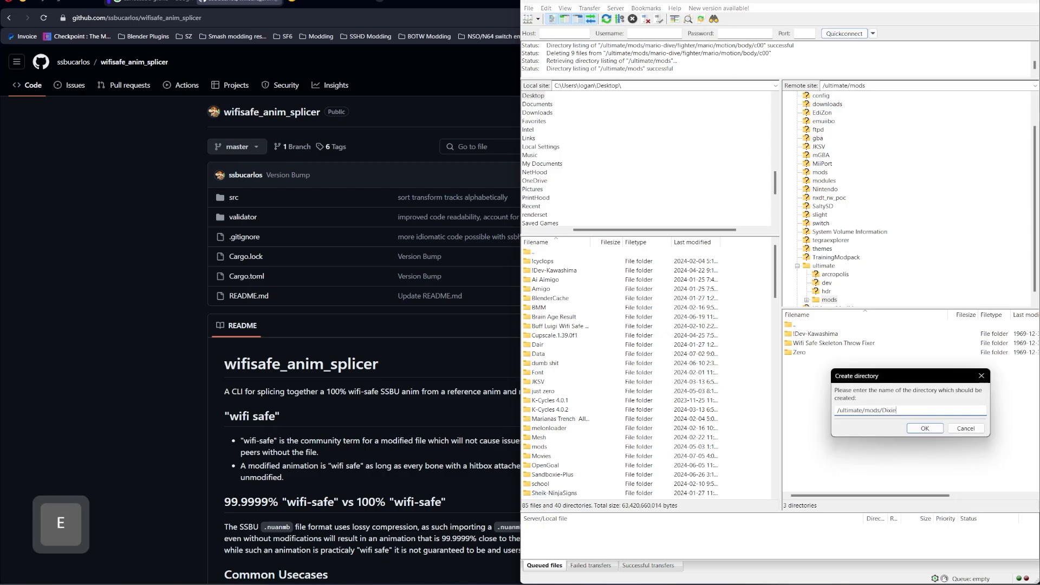
key("Return")
Step: Open the local c00 folder in File Explorer, and create and enter the nested fighter/diddy folders inside the remote Dixie folder
left_click(379, 542)
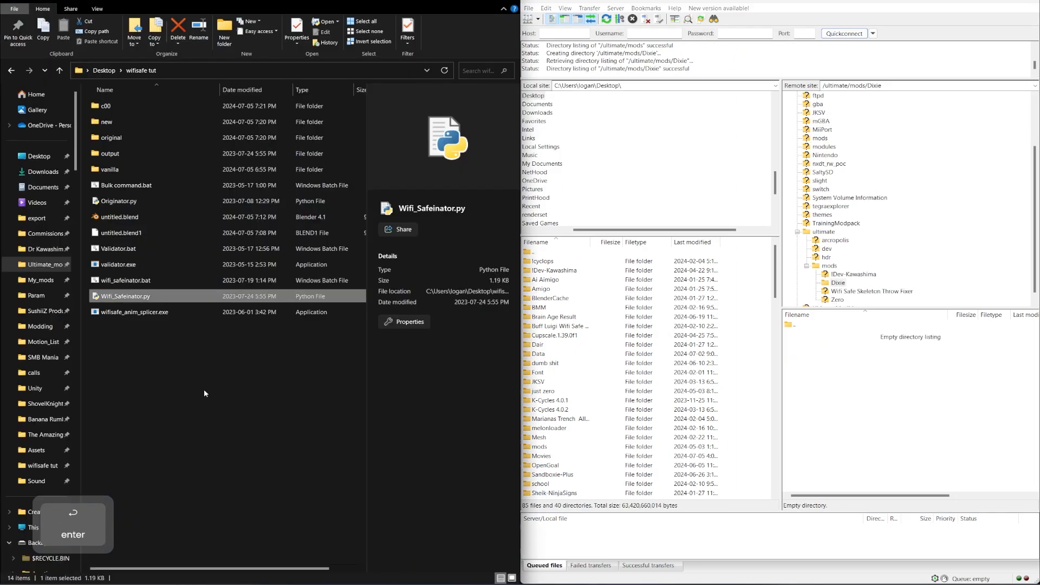
double_click(121, 110)
right_click(827, 402)
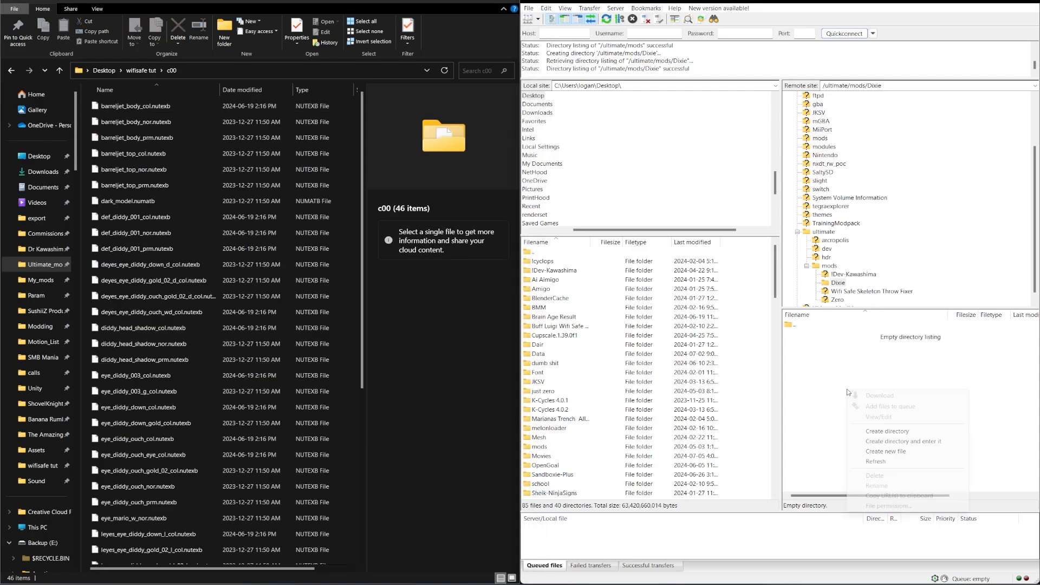
left_click(891, 439)
type("fighter")
key("Return")
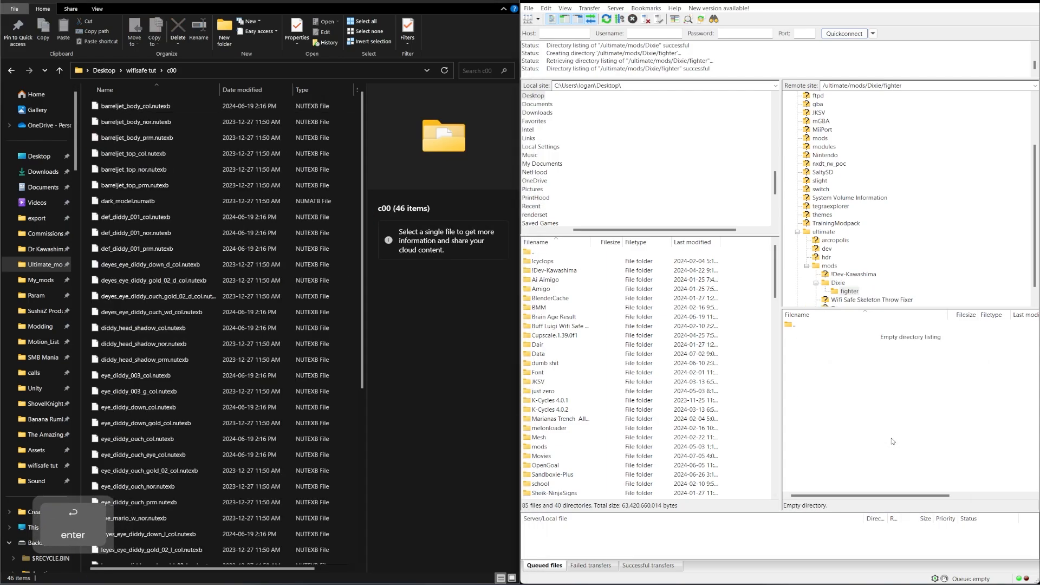
right_click(893, 440)
left_click(924, 490)
type("diddy")
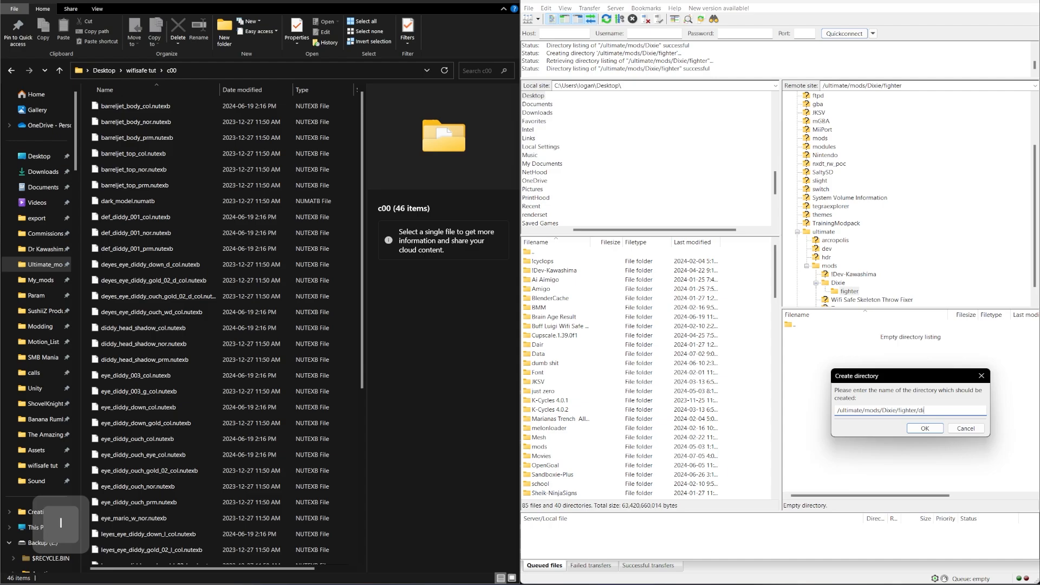
key("Return")
Step: Create the nested motion/body/c00 folder path inside the remote diddy folder
right_click(932, 462)
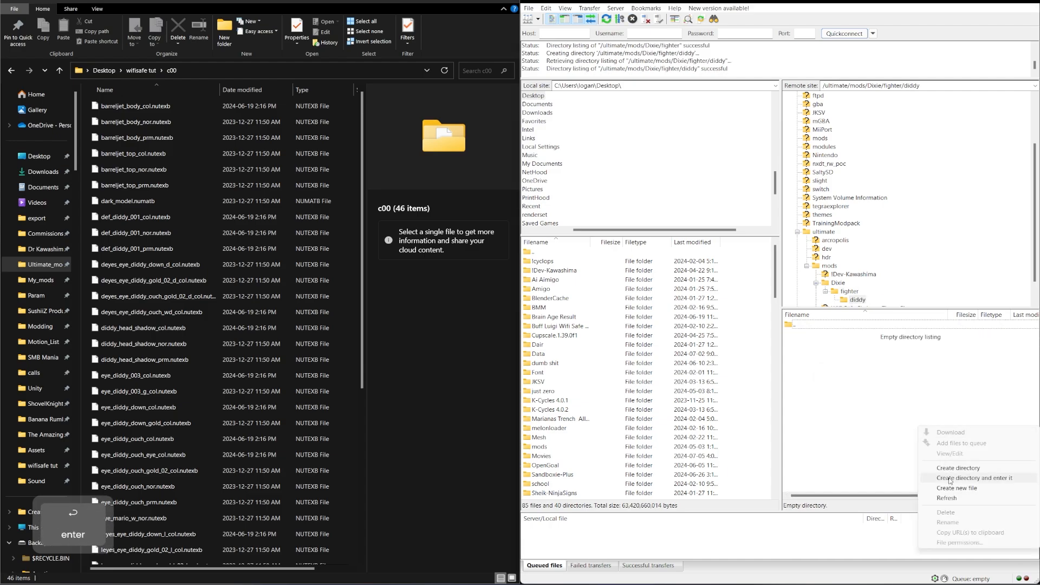
left_click(951, 478)
type("motion")
key("Return")
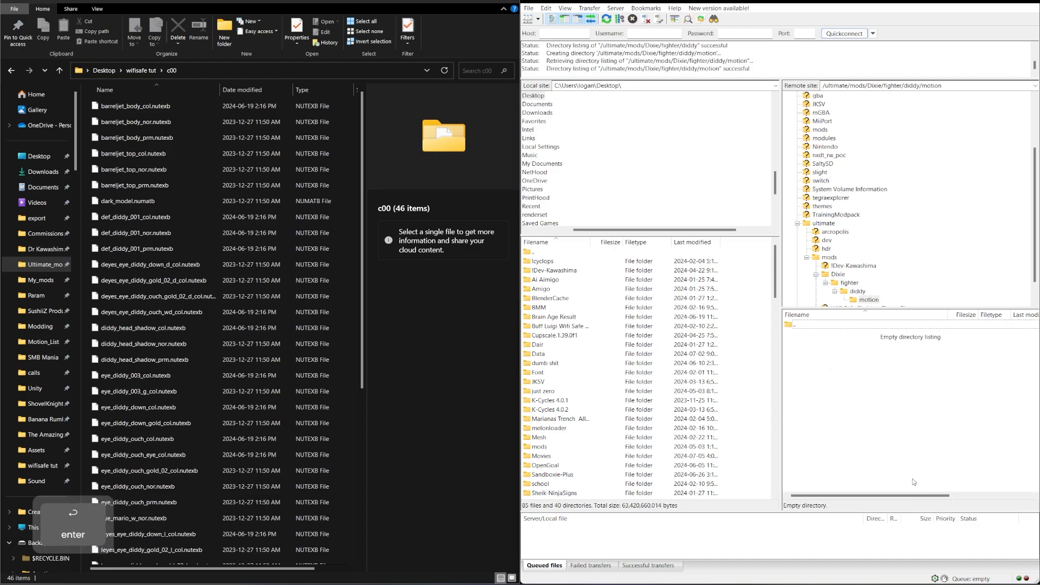
right_click(867, 396)
left_click(896, 444)
type("body")
key("Return")
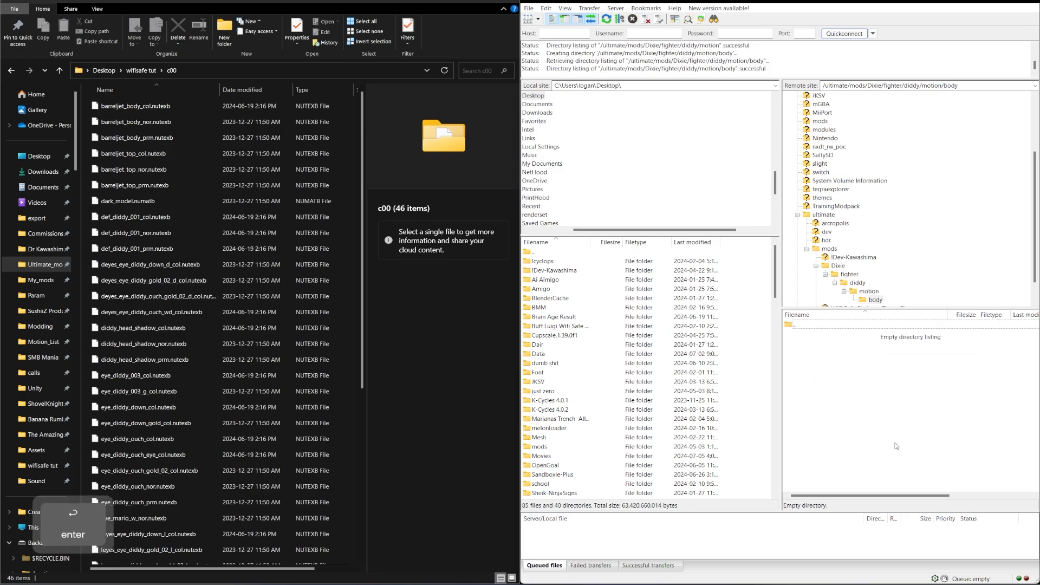
right_click(895, 476)
left_click(921, 495)
type("c0")
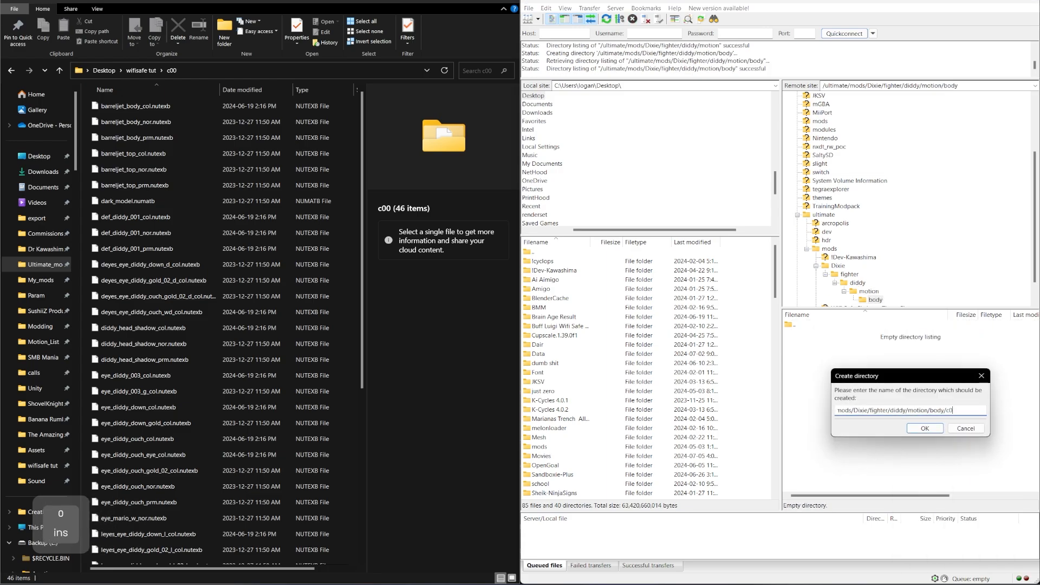
type("0")
key("Return")
Step: Create the nested model/body/c00 folder path inside the remote diddy folder and enter it
left_click(852, 273)
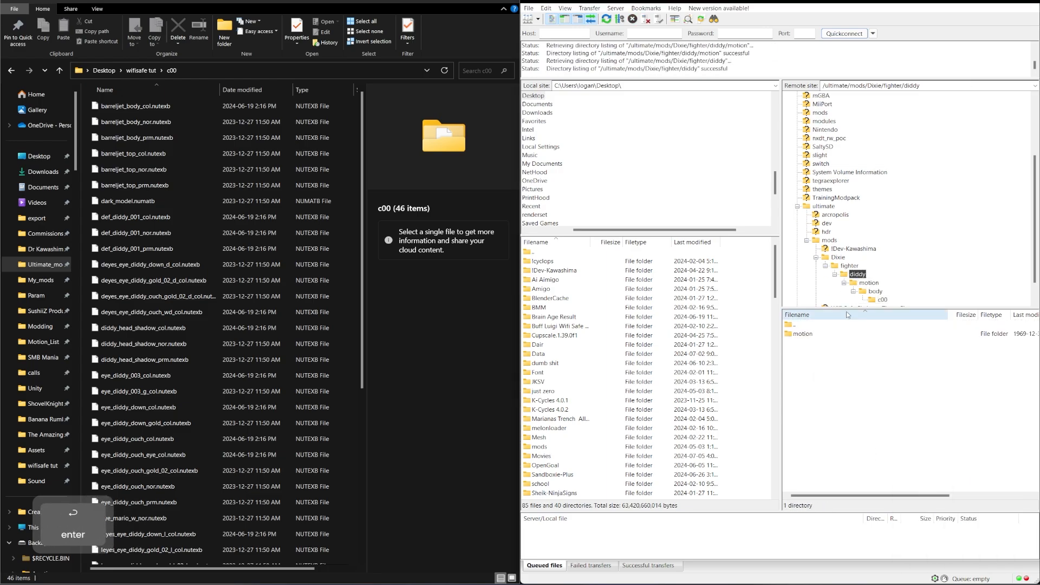
right_click(837, 434)
left_click(889, 458)
type("model")
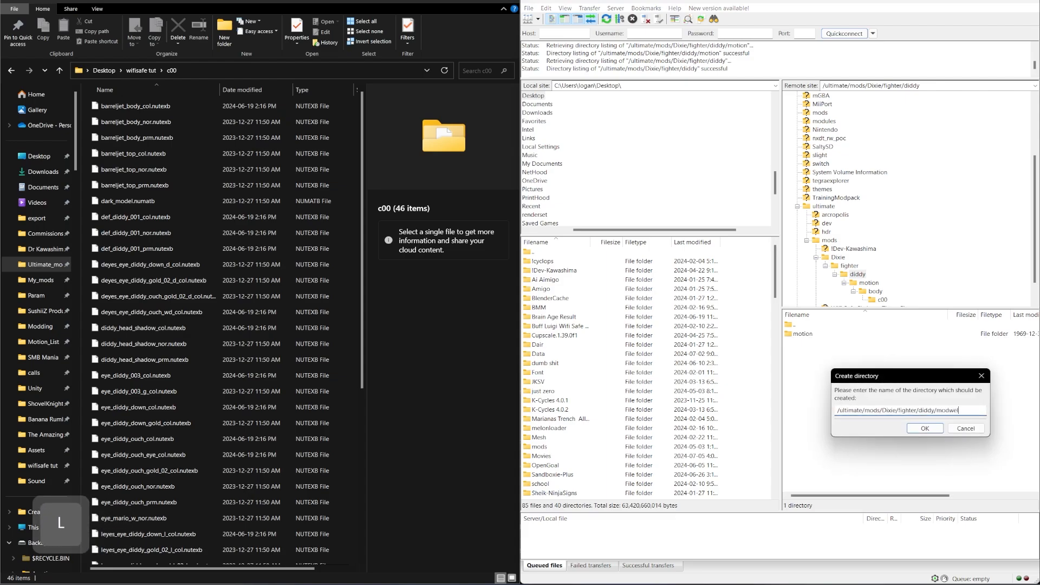
key("Return")
right_click(884, 469)
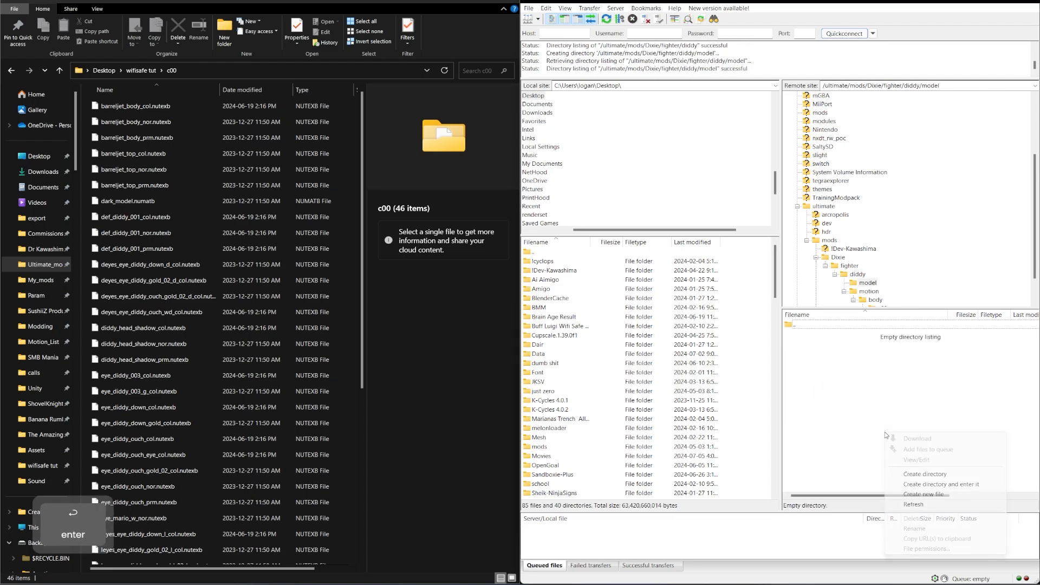
left_click(934, 492)
type("body")
key("Return")
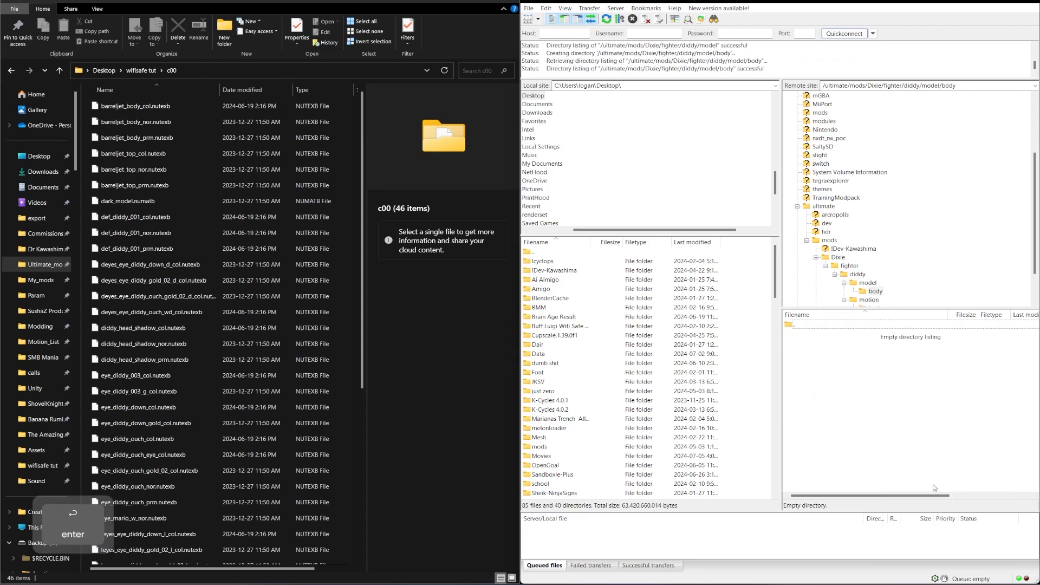
right_click(883, 425)
left_click(914, 468)
type("c00")
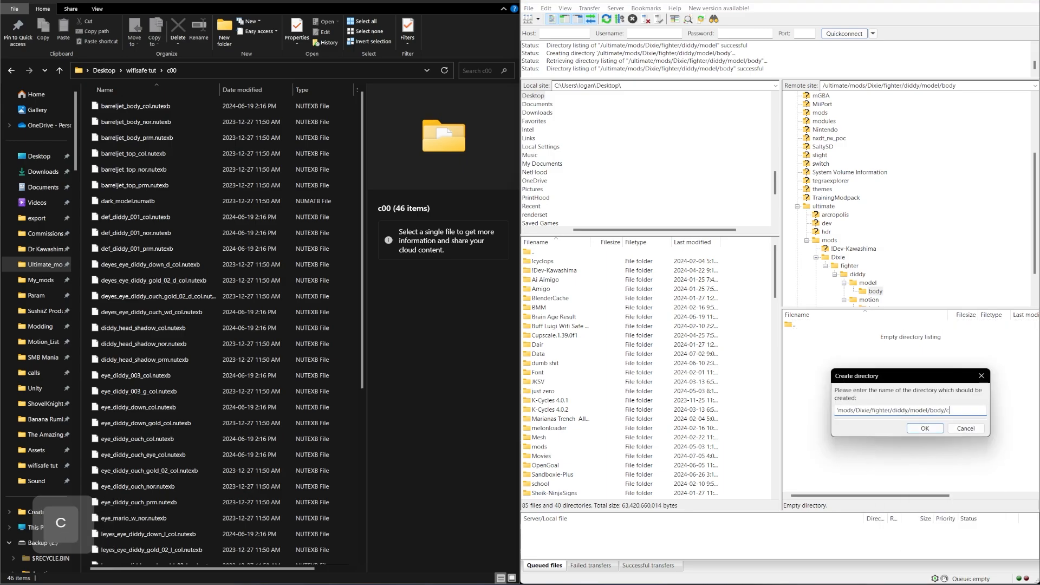
key("Return")
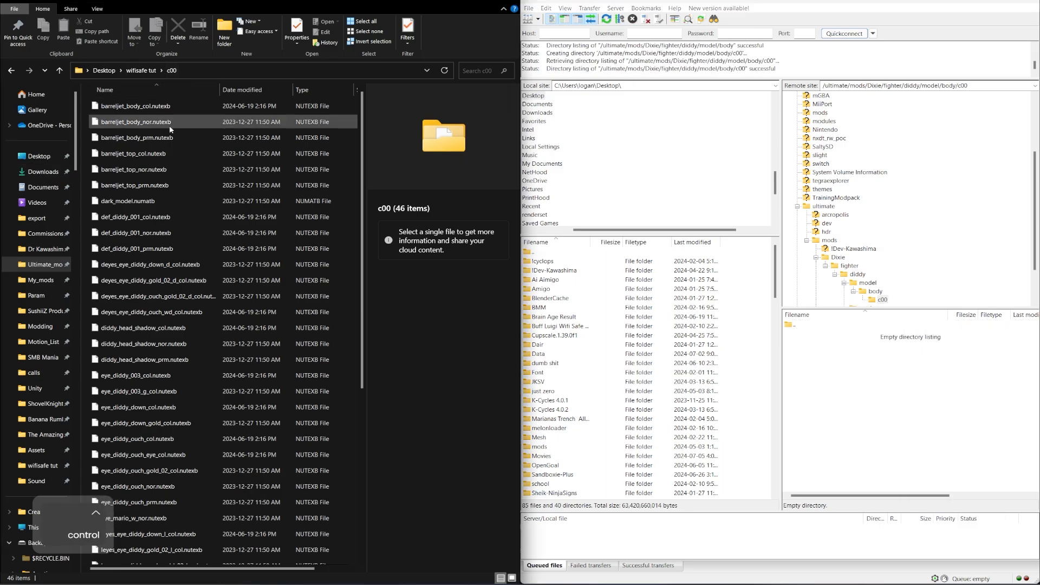
Step: Upload all files from the local c00 folder to the remote model/body/c00 folder
left_click(168, 122, "ctrl")
key("ctrl+a")
left_click_drag(168, 129, 899, 454)
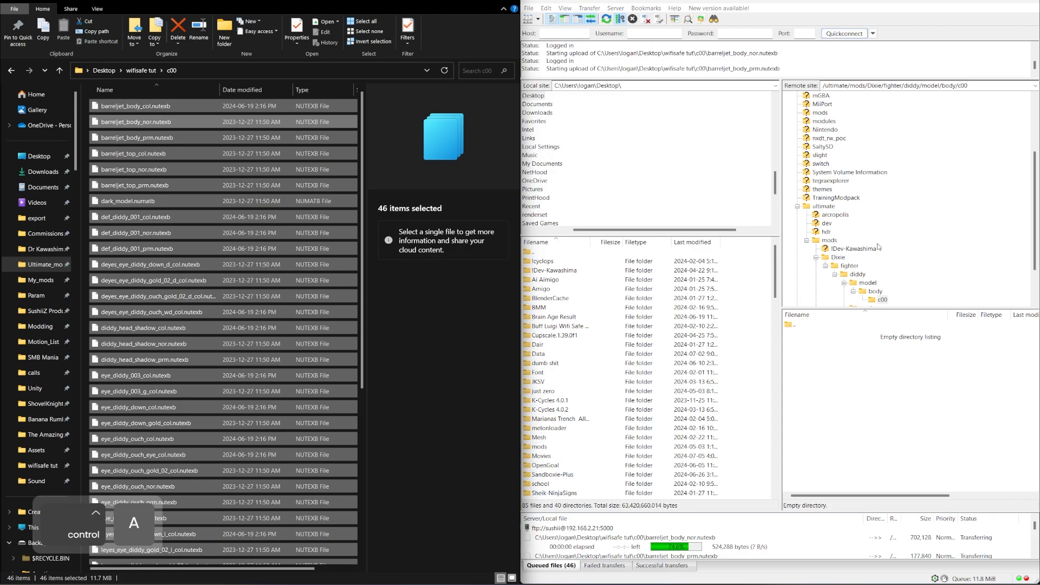
Step: Upload c02attacklw3.nuanmb from the local new folder and a00defaulteyelid.nuanmb from original to the remote motion/body/c00 folder
left_click(882, 274)
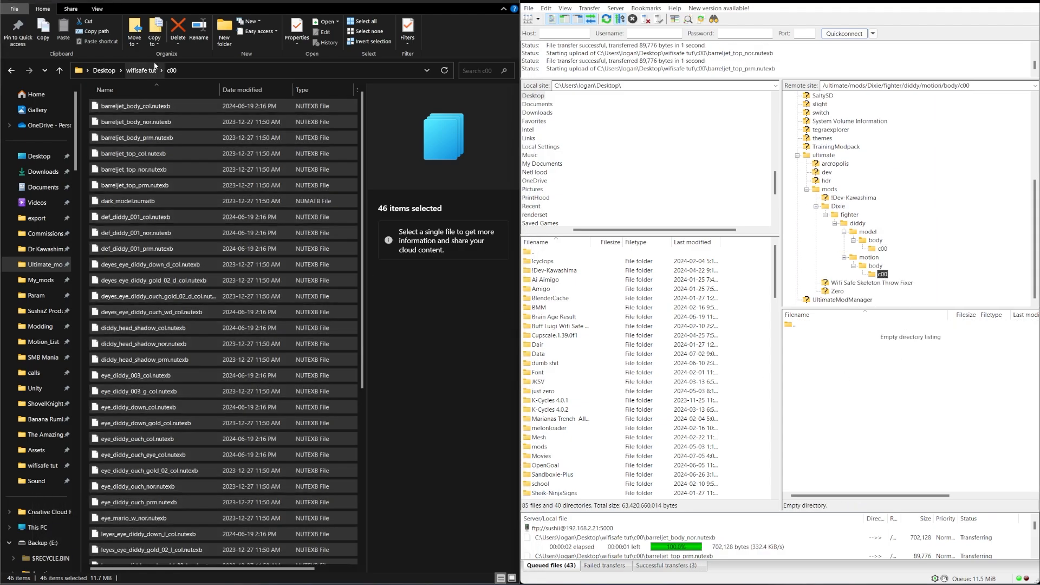
left_click(141, 71)
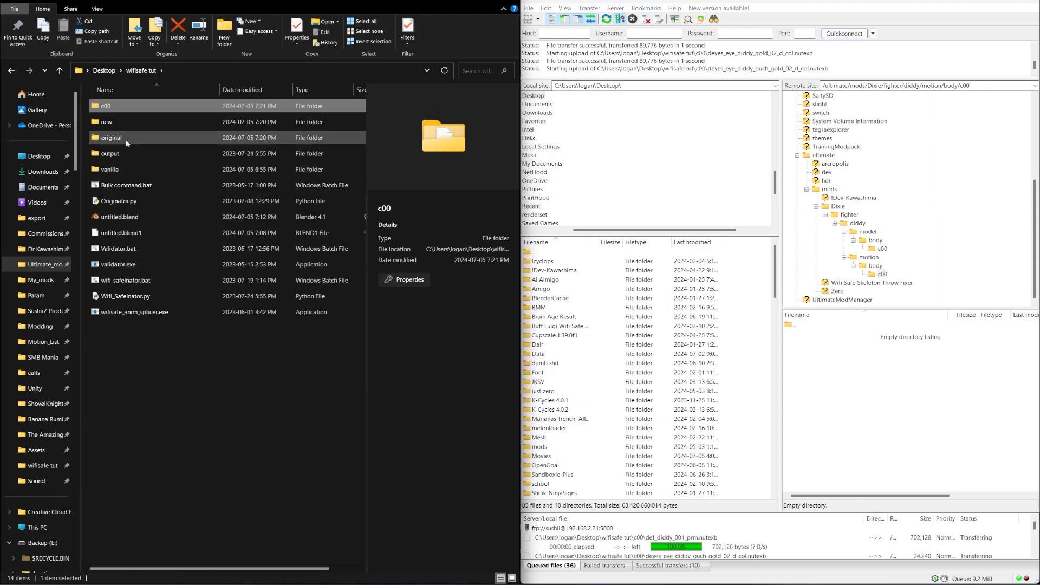
double_click(106, 122)
left_click_drag(130, 122, 833, 354)
left_click(141, 71)
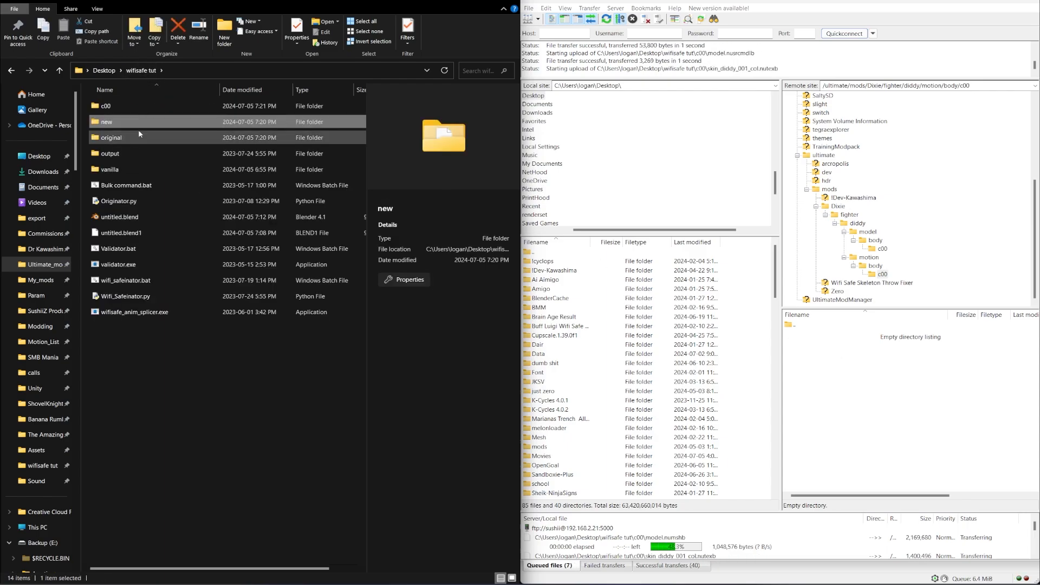
double_click(136, 136)
left_click(131, 108)
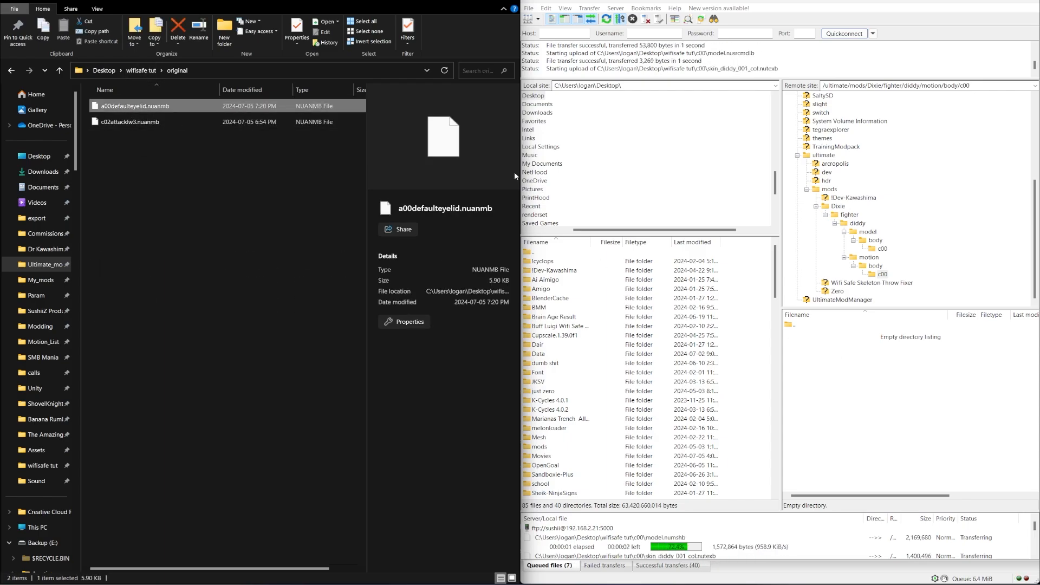
Step: Upload update.prc from the local c00 folder to the remote motion/body/c00 folder and return to wifisafe tut
left_click(141, 70)
double_click(109, 106)
scroll(130, 271, "down", 6)
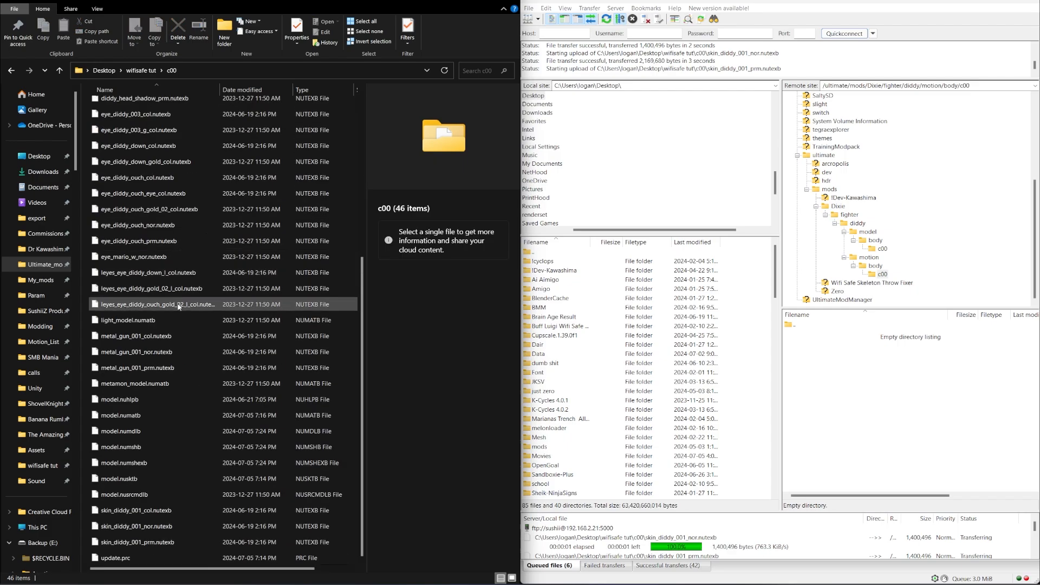
left_click_drag(101, 564, 805, 399)
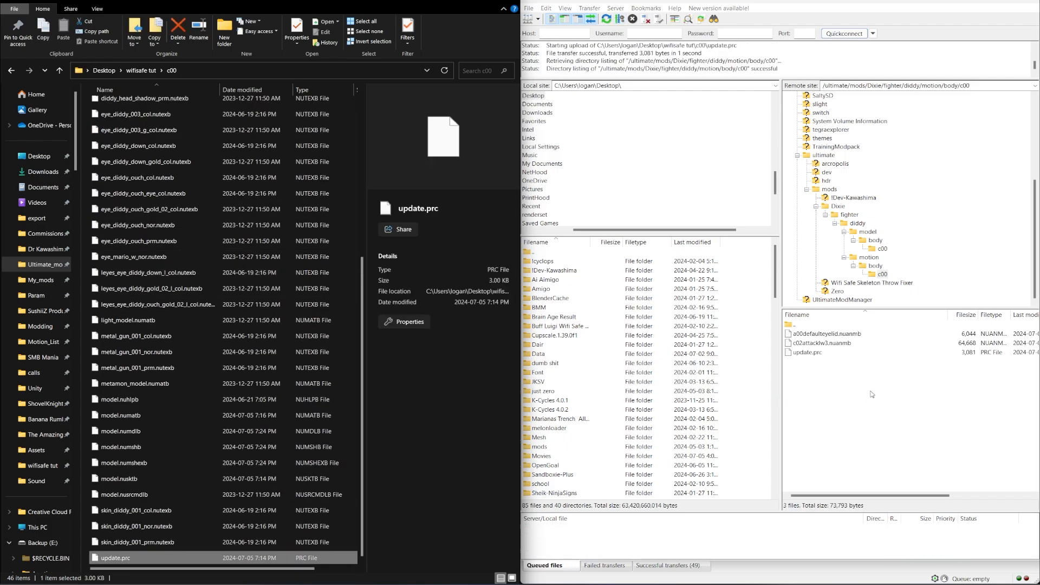
left_click(141, 71)
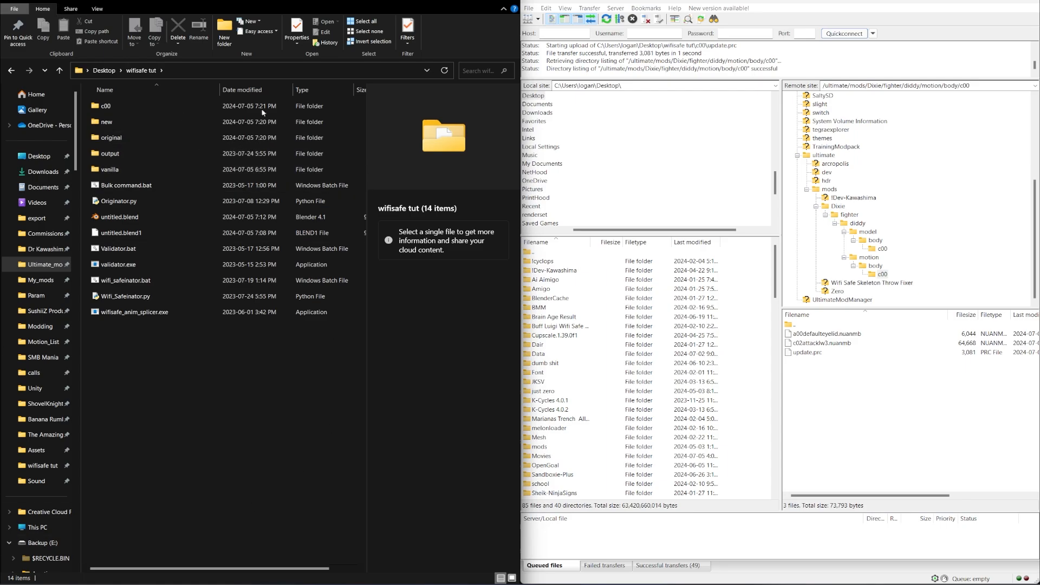
Step: Review the uploaded files in the remote model/body/c00 folder and open the local Param folder
left_click(882, 248)
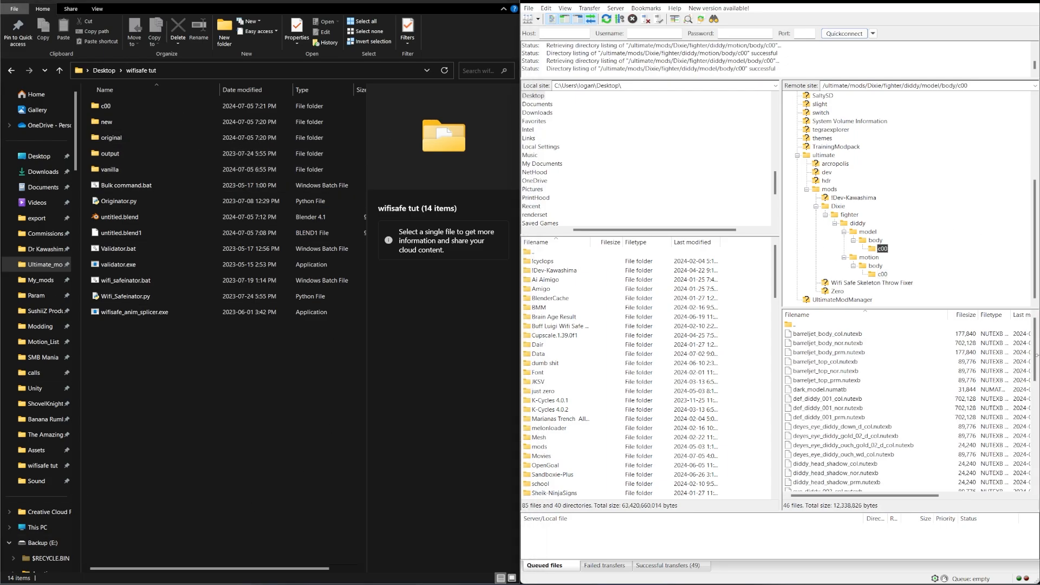
scroll(943, 359, "down", 10)
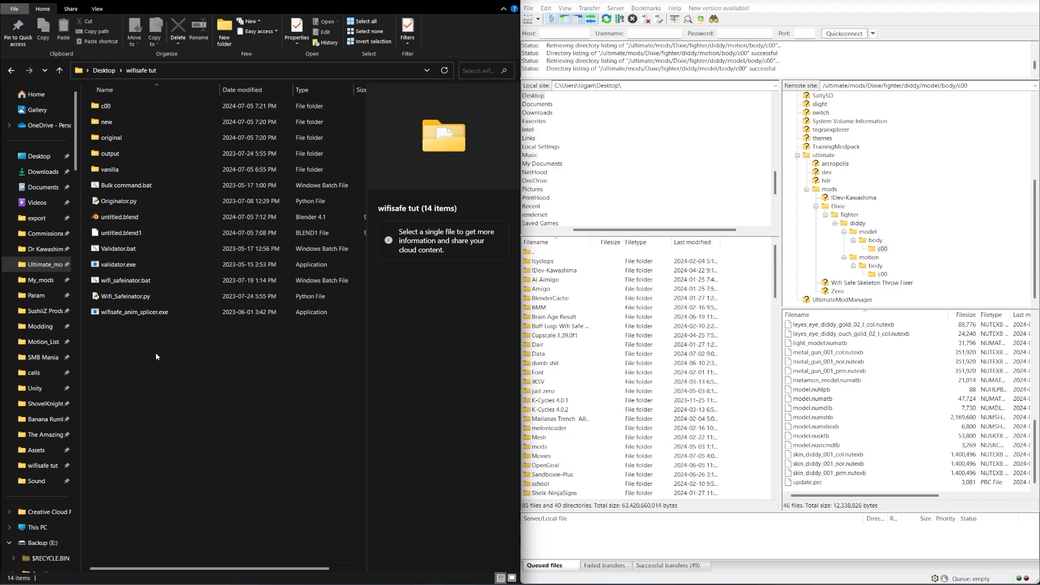
left_click(36, 296)
mouse_move(380, 553)
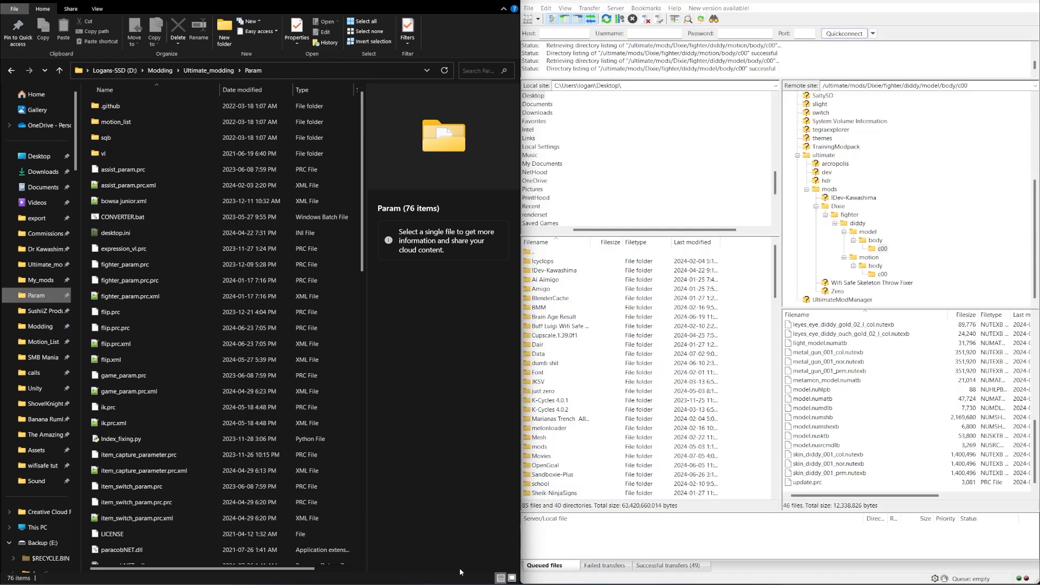
Step: Switch to the web browser, open gamebanana.com in the blank tab, and search the web for "dixie kong smash ultimate"
mouse_move(457, 575)
left_click(457, 542)
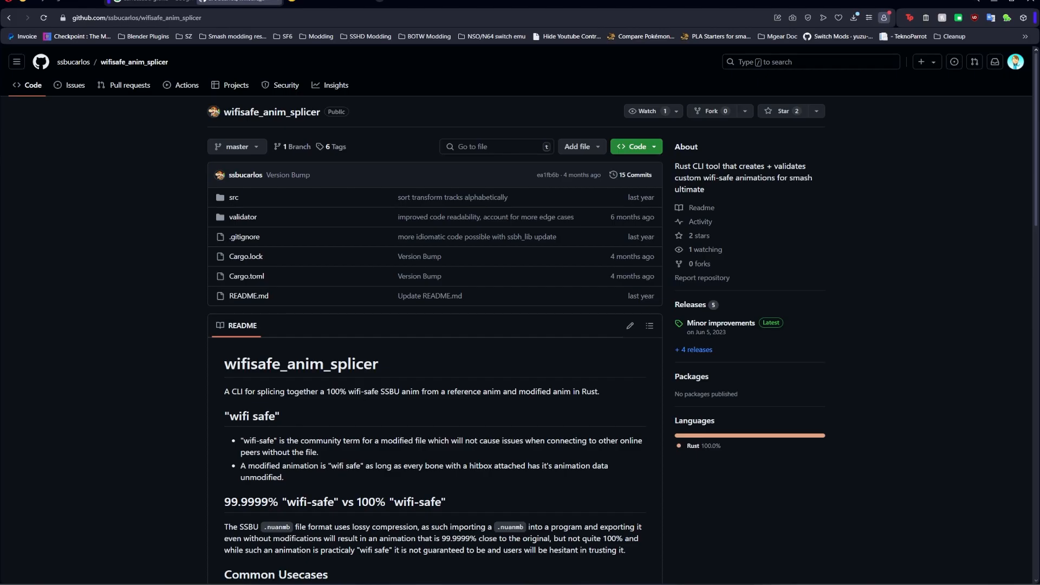
left_click(380, 2)
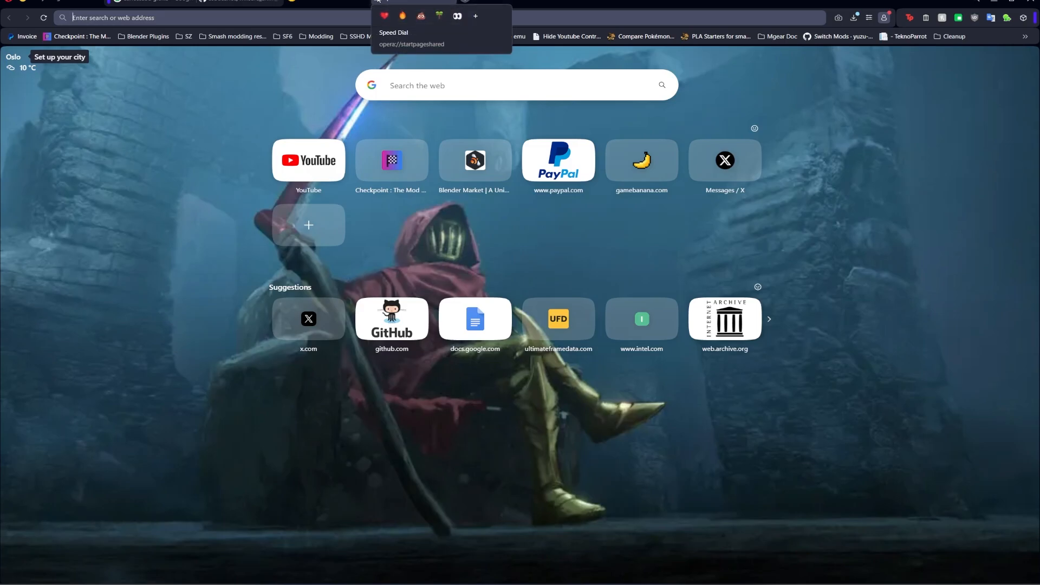
type("gamebanana.com")
key("Return")
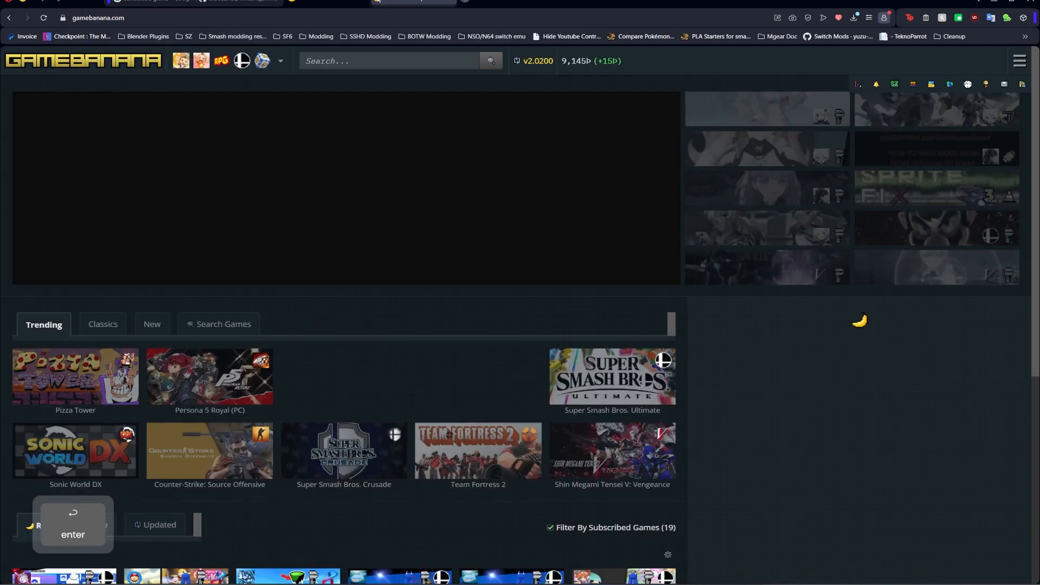
left_click(333, 16)
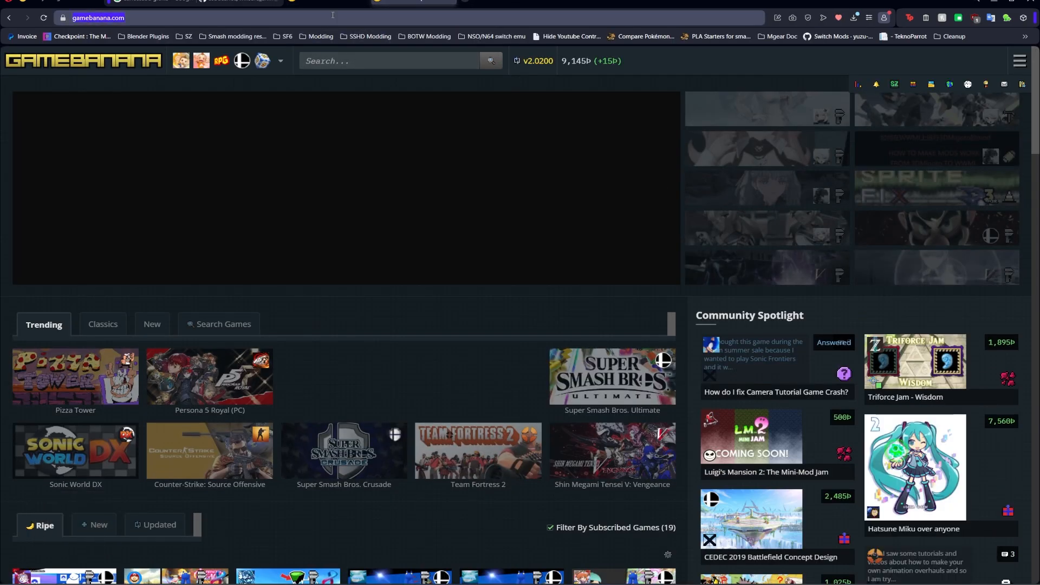
type("dixie kong ")
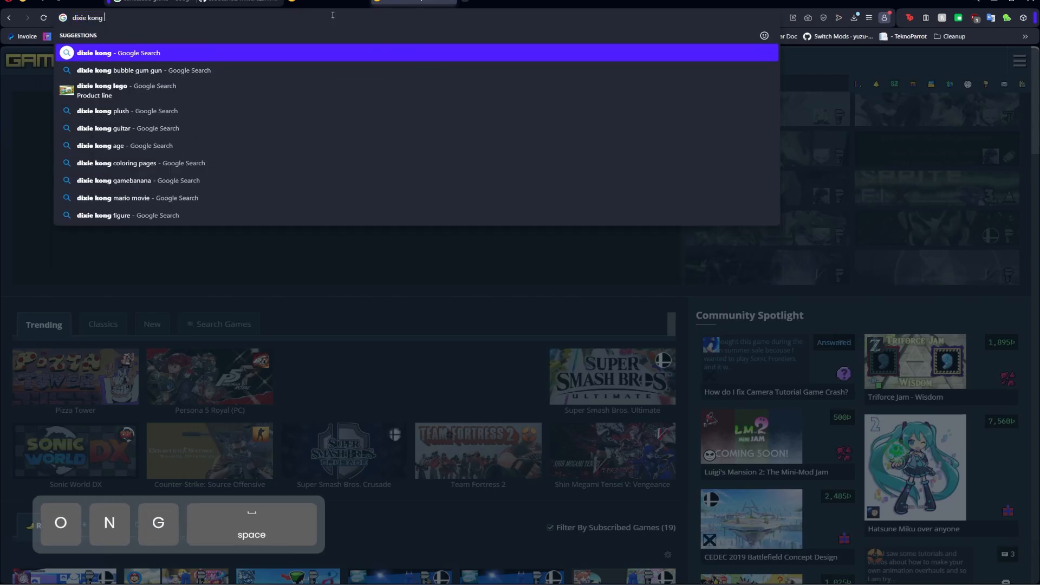
type("smash ultimate")
key("Return")
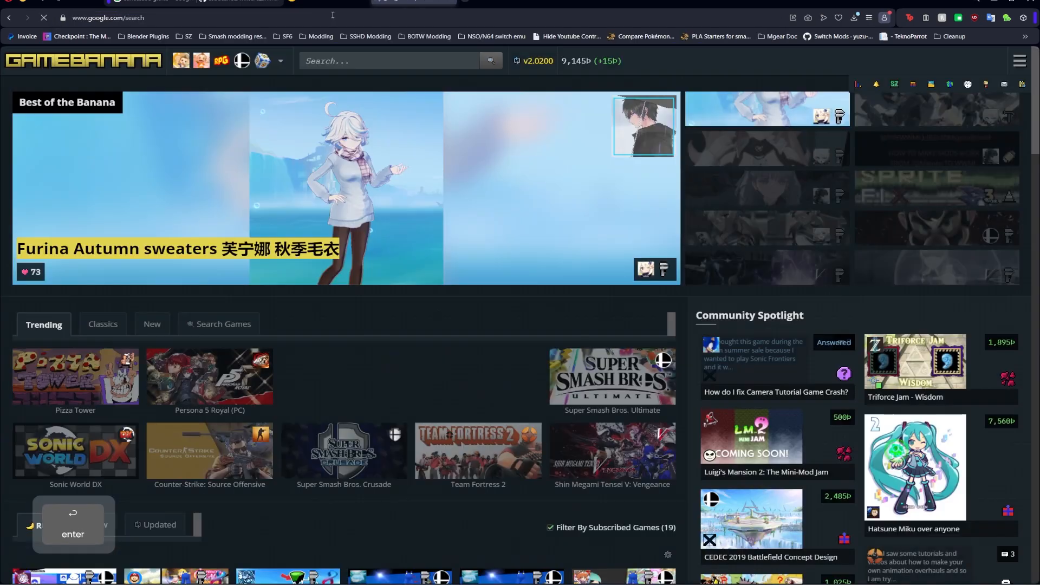
Step: Open the GameBanana Dixie Kong mod page from the results and download diddykong_codds_dixie_362d5.zip
left_click(226, 234)
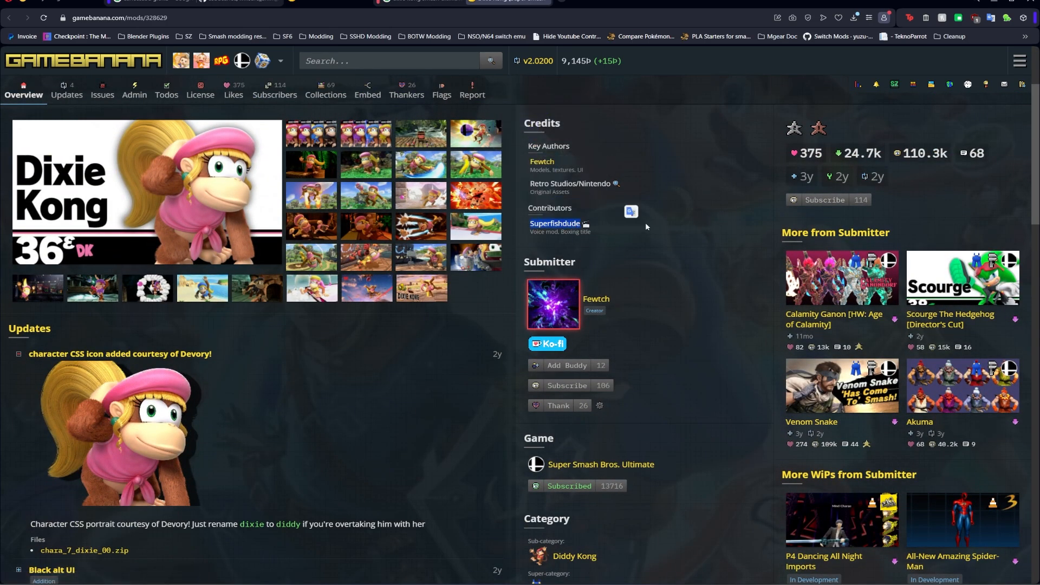
scroll(647, 142, "down", 15)
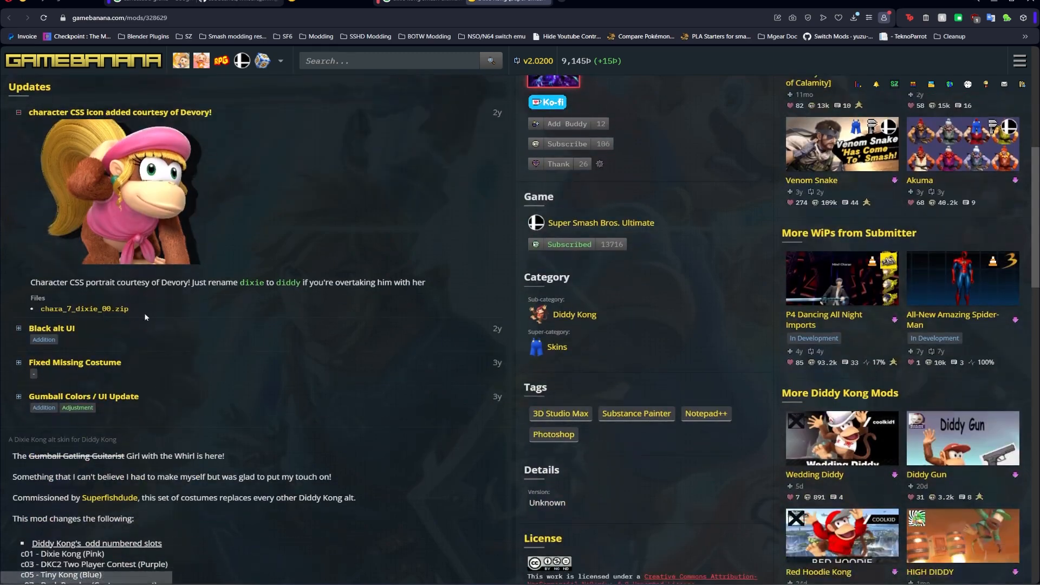
scroll(272, 187, "down", 2)
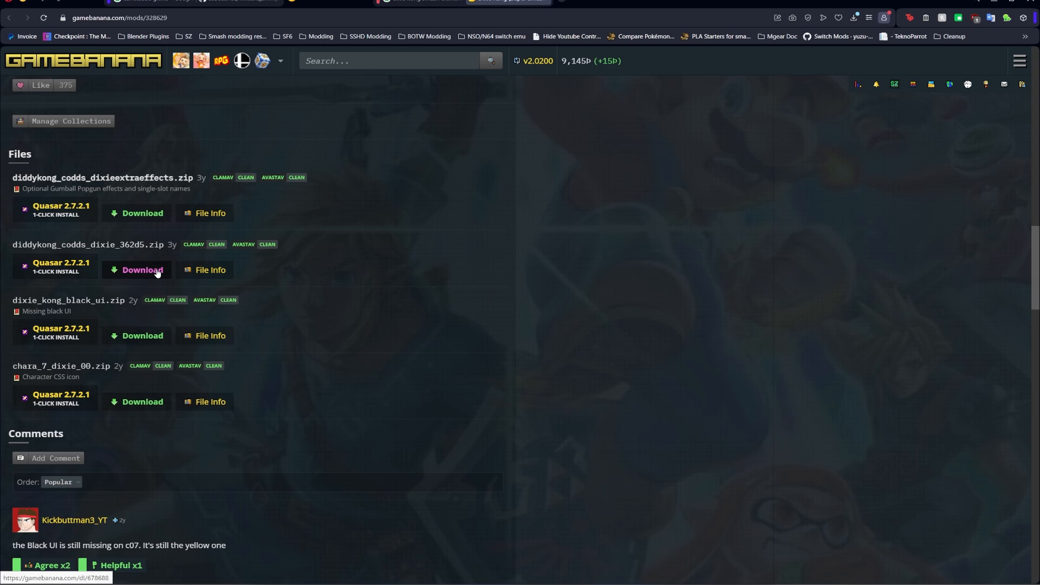
left_click(157, 271)
key("alt+Tab")
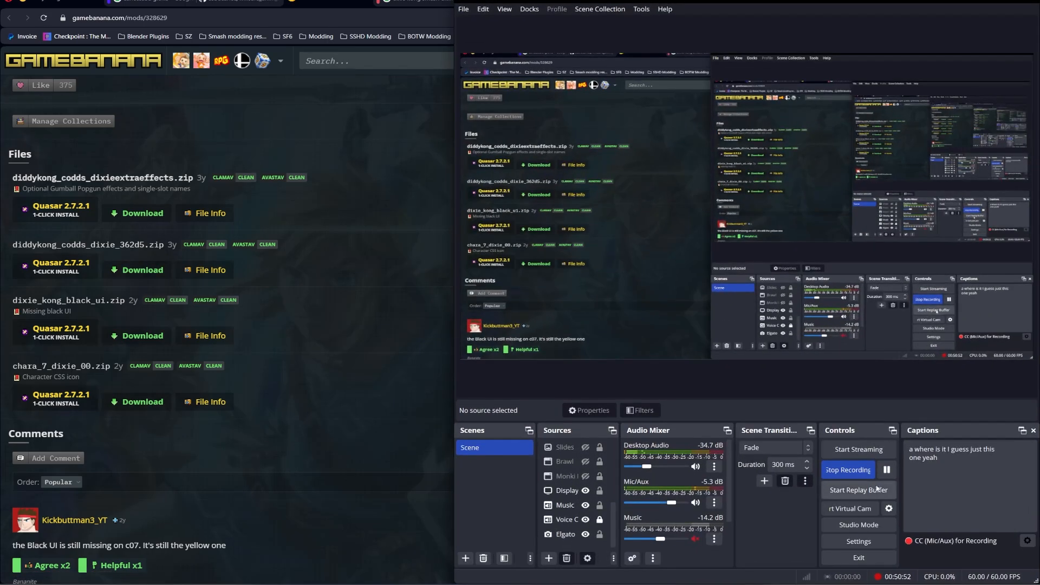
key("alt+Tab")
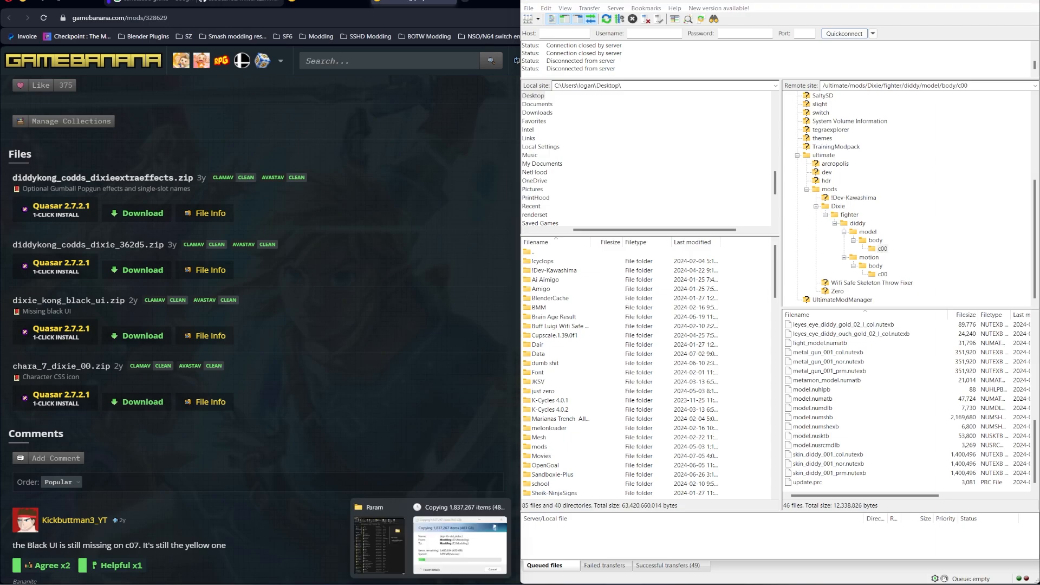
Step: Open Downloads in a separate File Explorer window and extract diddykong_codds_dixie_362d5 (1).zip into its own folder
left_click(380, 542)
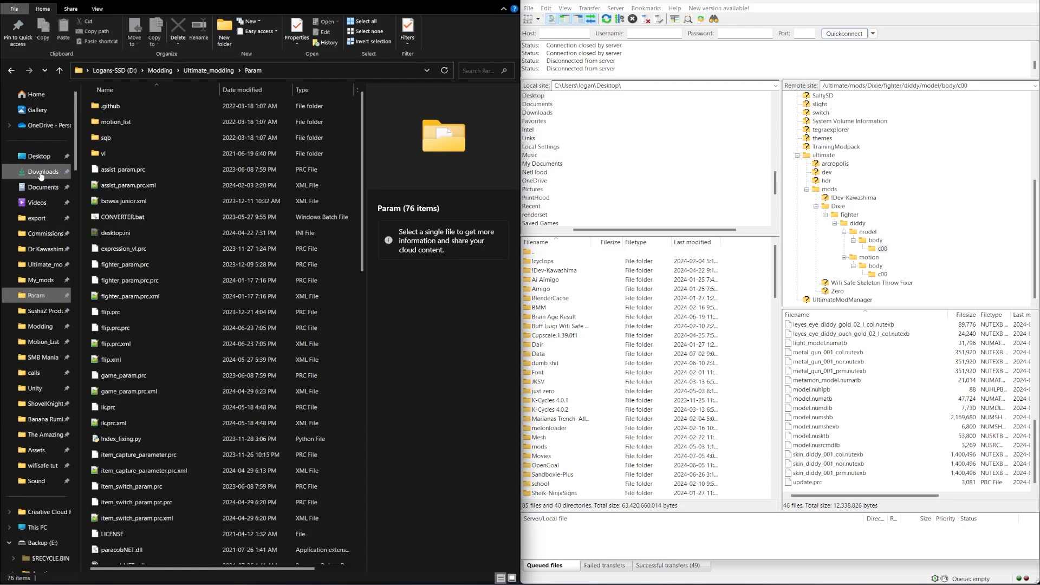
right_click(39, 171)
left_click(81, 194)
left_click(542, 205)
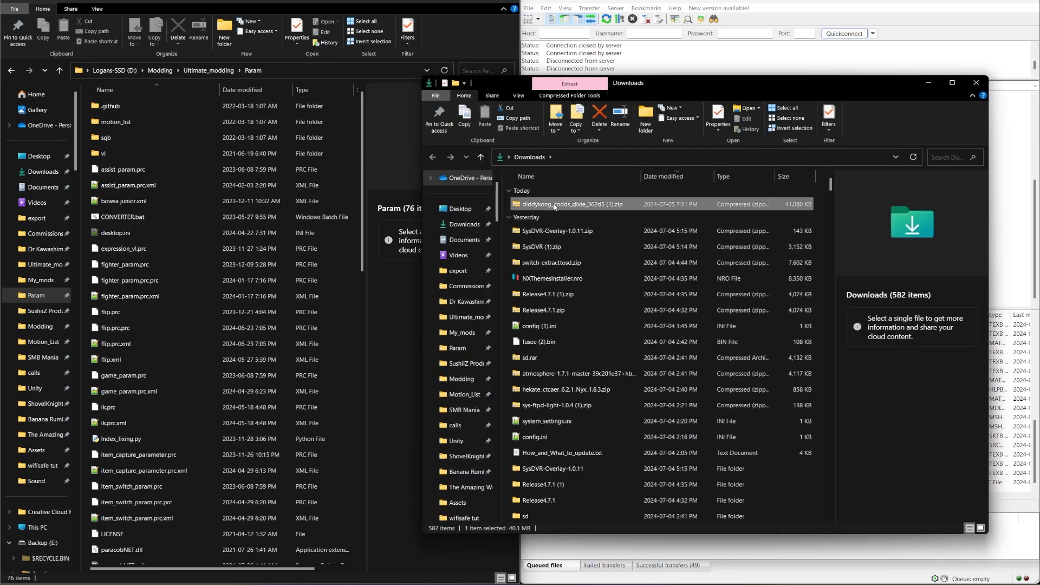
right_click(551, 205)
mouse_move(635, 247)
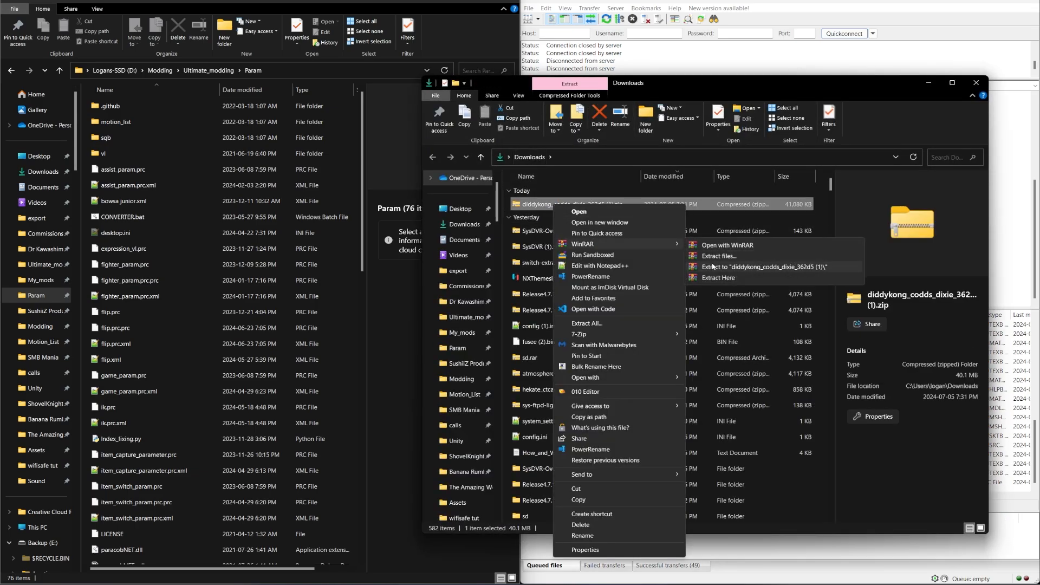
left_click(753, 267)
Step: Open the extracted mod's fighter/diddy/motion/body/c01 folder
double_click(561, 221)
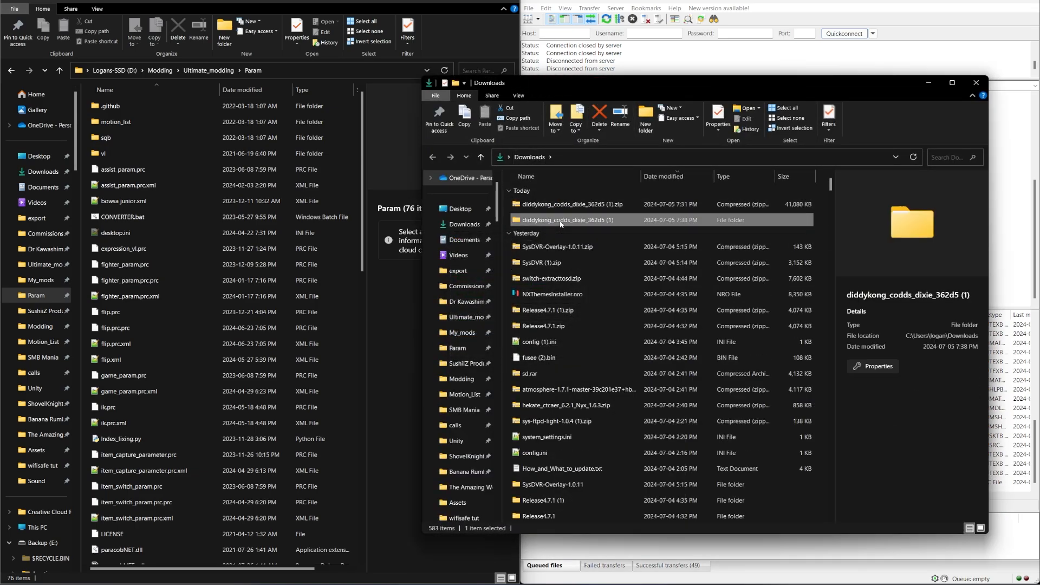
double_click(548, 204)
double_click(558, 238)
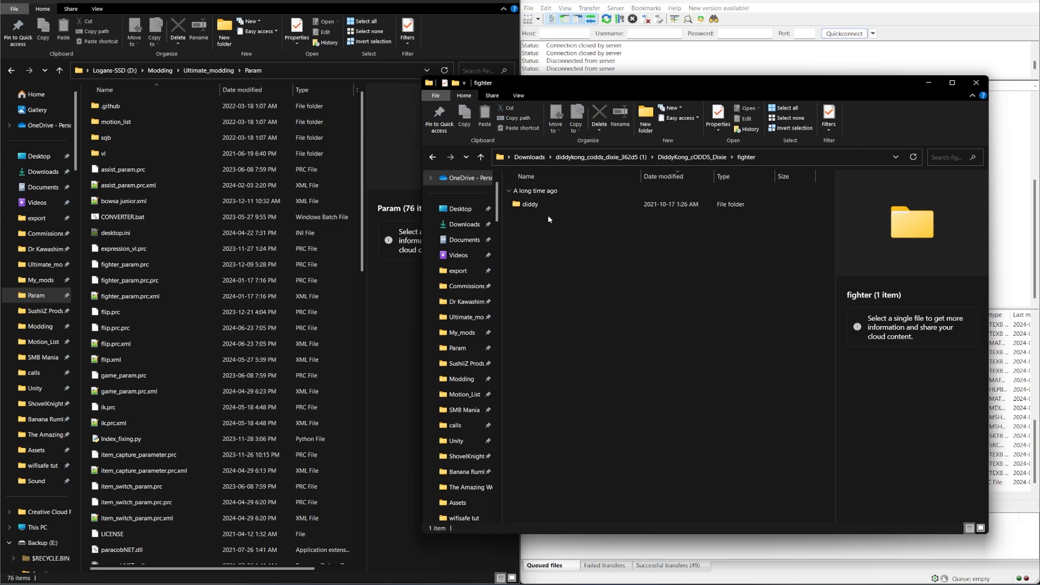
double_click(546, 206)
double_click(543, 206)
double_click(543, 210)
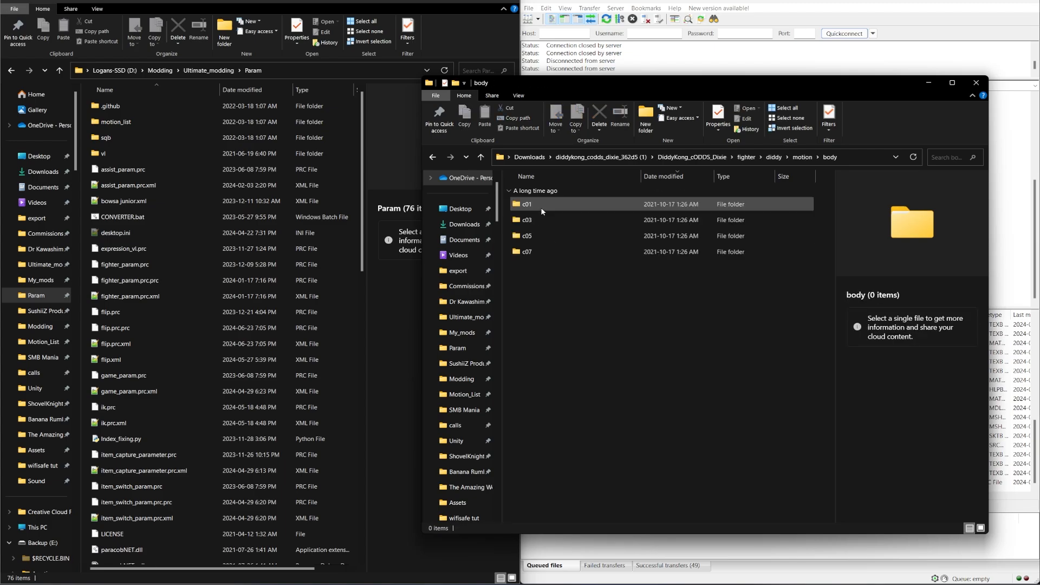
double_click(558, 209)
Step: Copy swing.prc from the mod's c01 folder into the Param folder
left_click(580, 209)
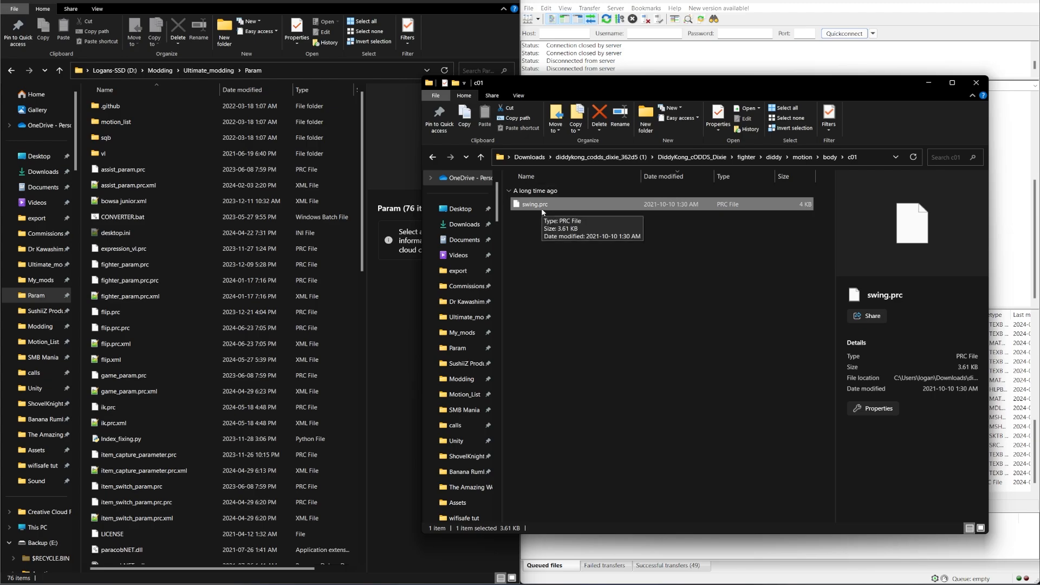
left_click(577, 262)
left_click(754, 210)
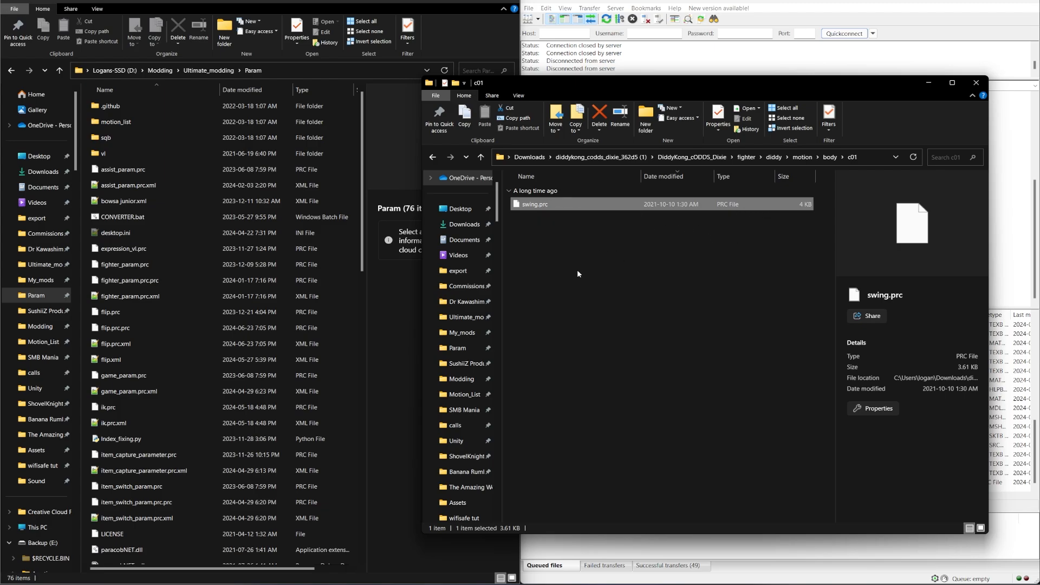
scroll(357, 249, "right", 2, "ctrl")
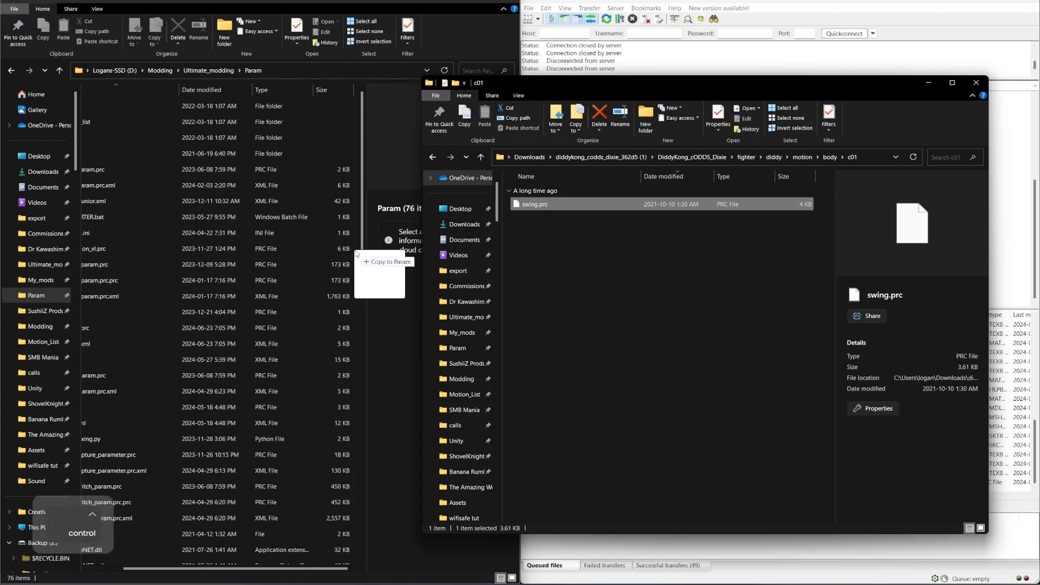
left_click(356, 254)
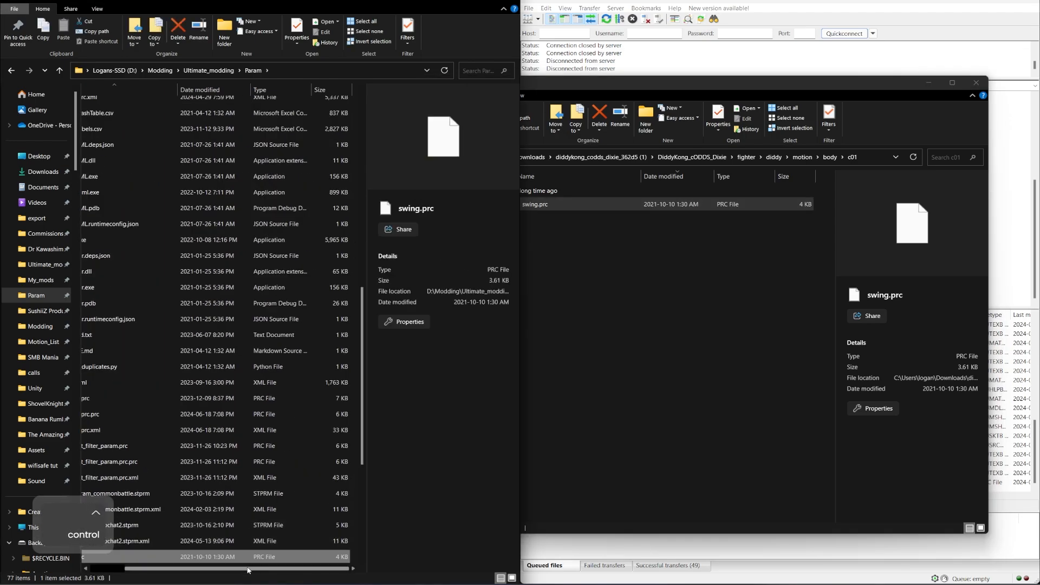
left_click_drag(248, 569, 121, 569)
Step: Convert swing.prc to XML with Z-CONVERTER.bat using the d option, and open swing.prc.xml in the text editor
scroll(157, 488, "down", 5)
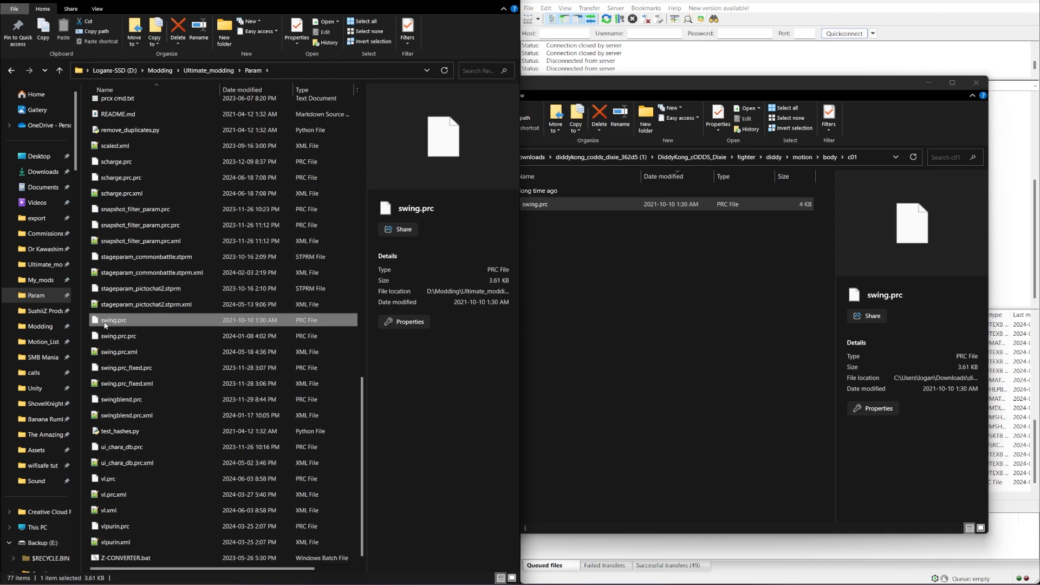
scroll(114, 335, "up", 5)
scroll(119, 335, "down", 5)
left_click_drag(123, 320, 146, 557)
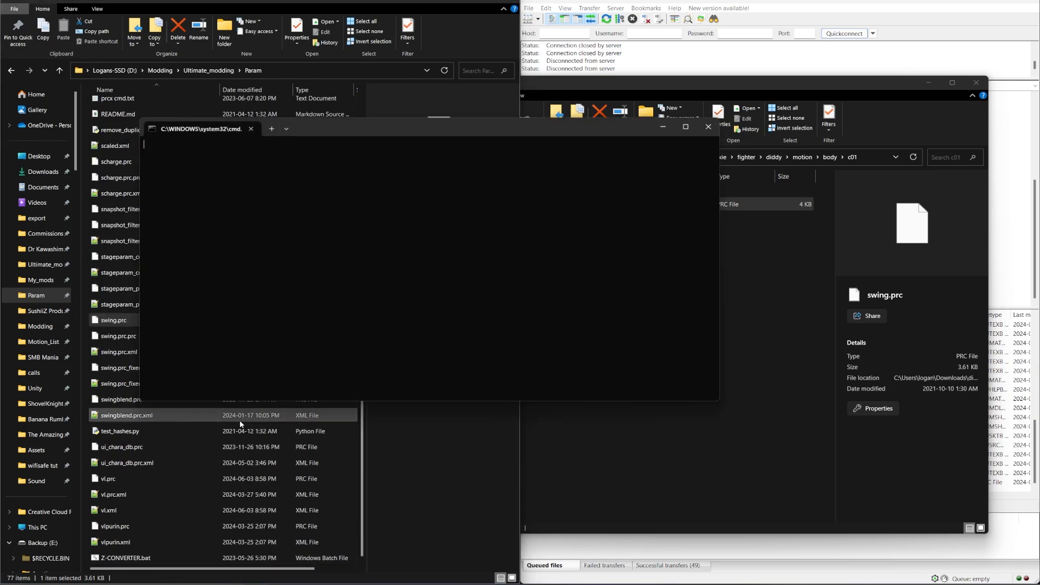
key("d")
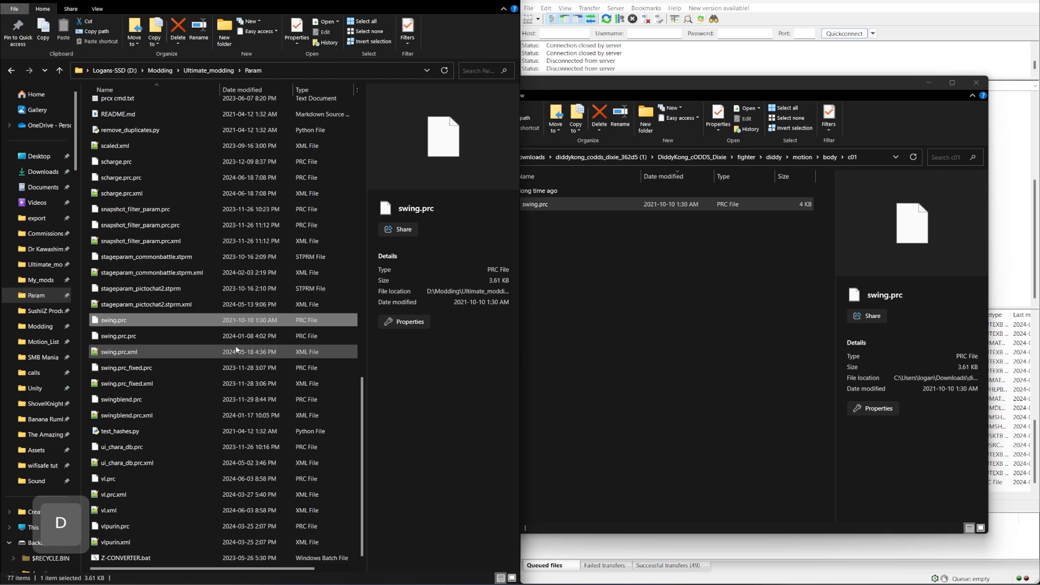
double_click(147, 359)
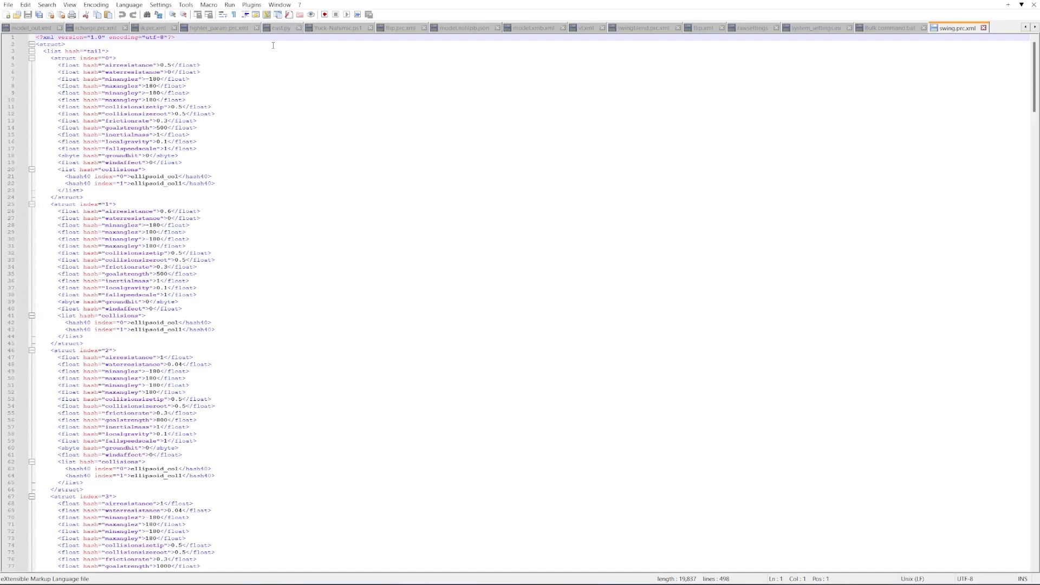
Step: Fold the levels of swing.prc.xml so only the top-level lists are shown
left_click(293, 152)
key("alt+7")
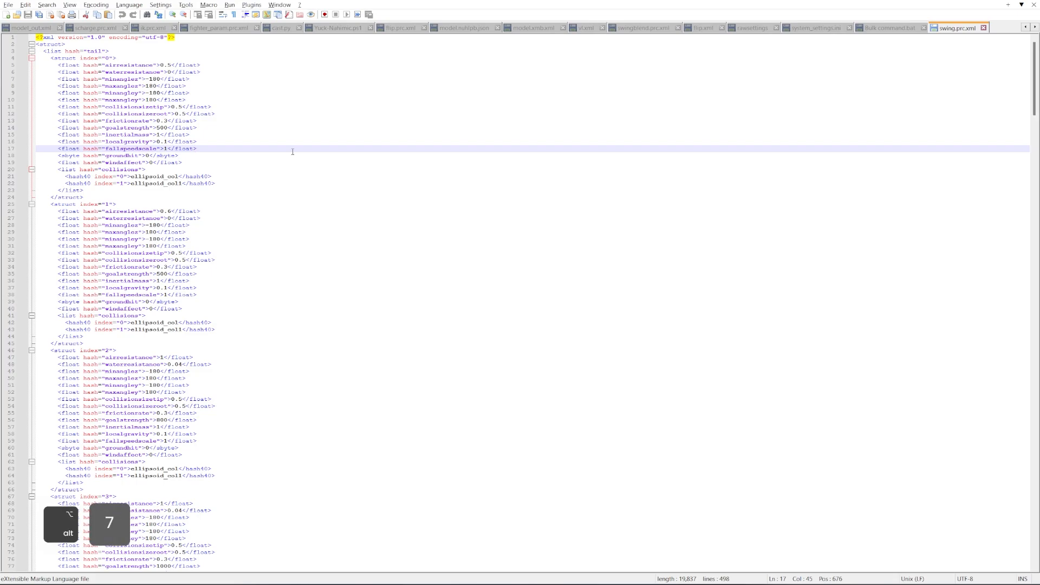
key("alt+6")
key("alt+5")
key("alt+4")
key("alt+3")
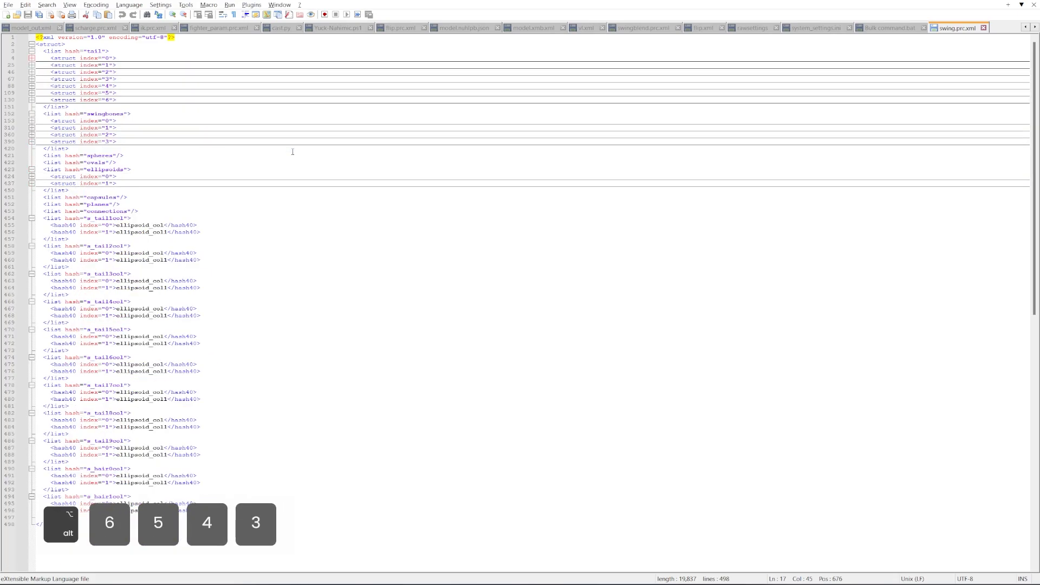
key("alt+2")
key("alt+2")
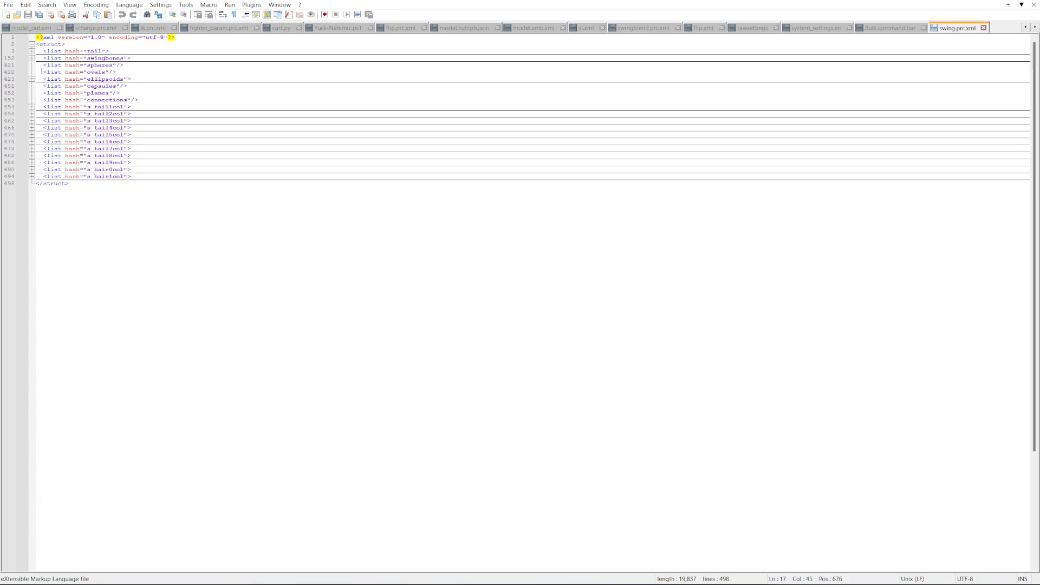
Step: Expand the swingbones list and examine the bone names of its tail and hair structs
left_click(31, 59)
left_click(32, 65)
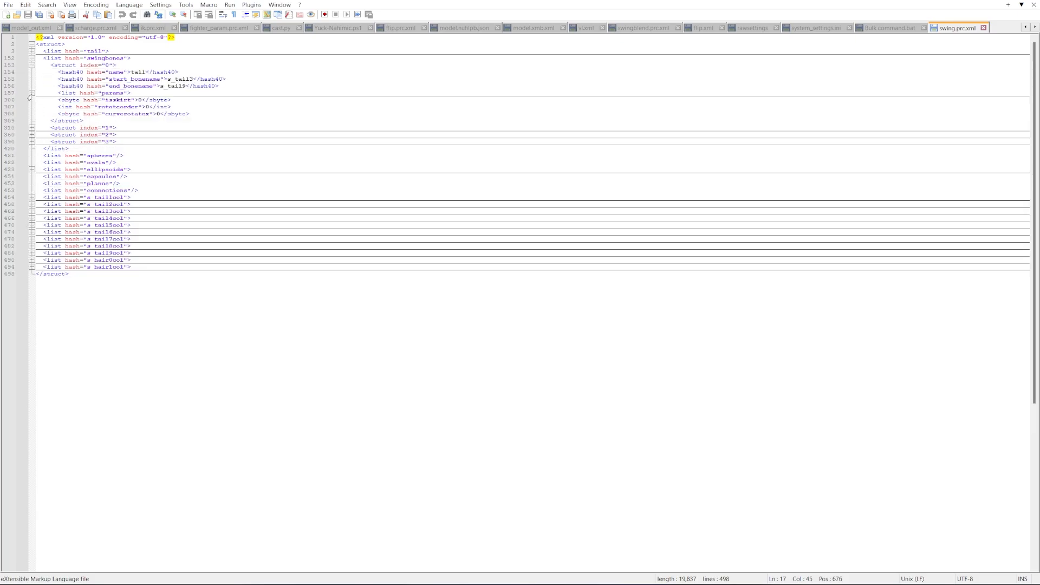
left_click(32, 93)
left_click(31, 100)
left_click(31, 100)
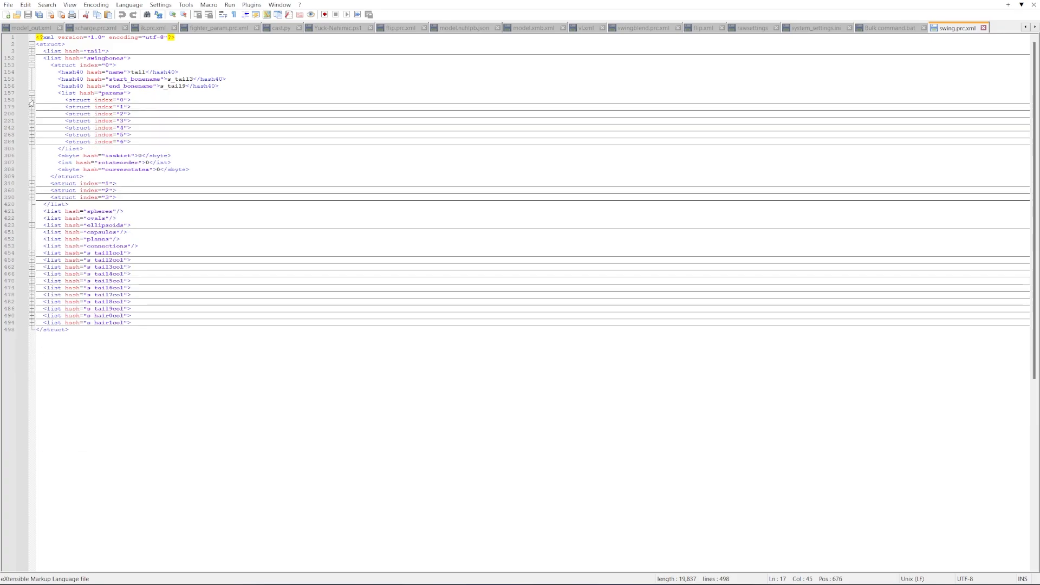
left_click(32, 94)
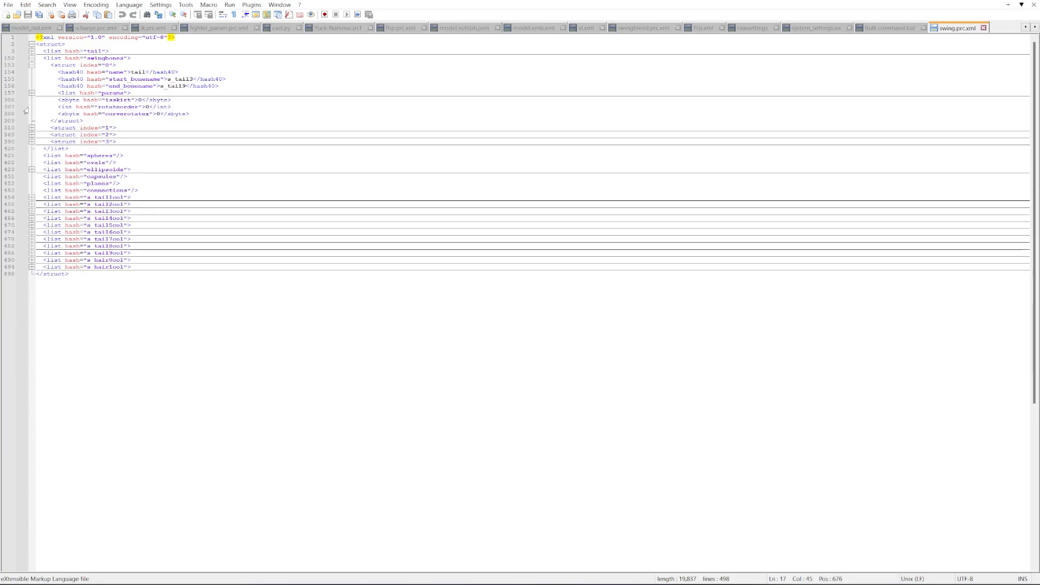
left_click(31, 127)
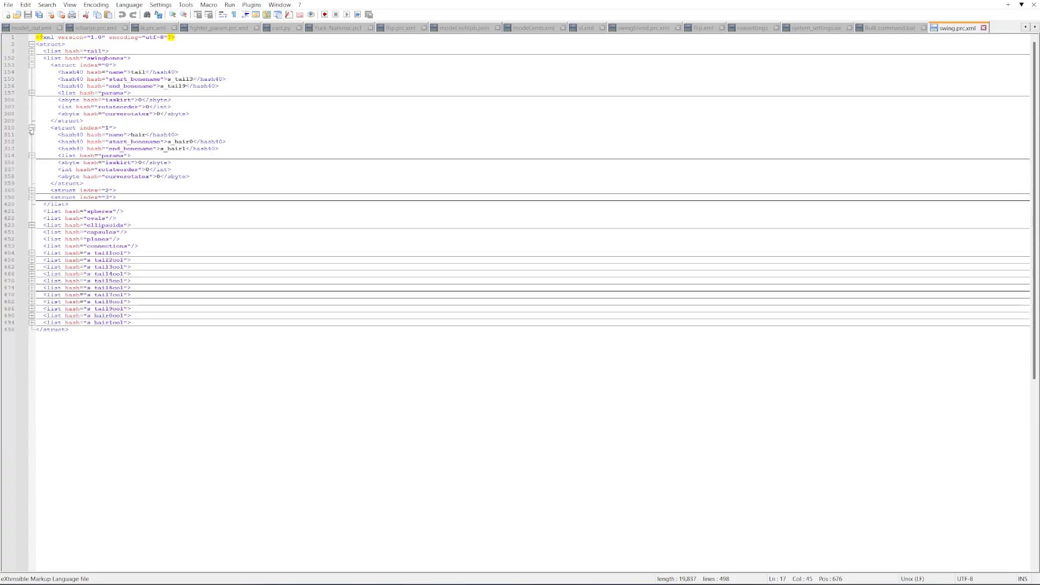
Step: Copy the swingbones structs with indexes 1, 2 and 3 and paste the duplicates at the end of the swingbones list
left_click(32, 156)
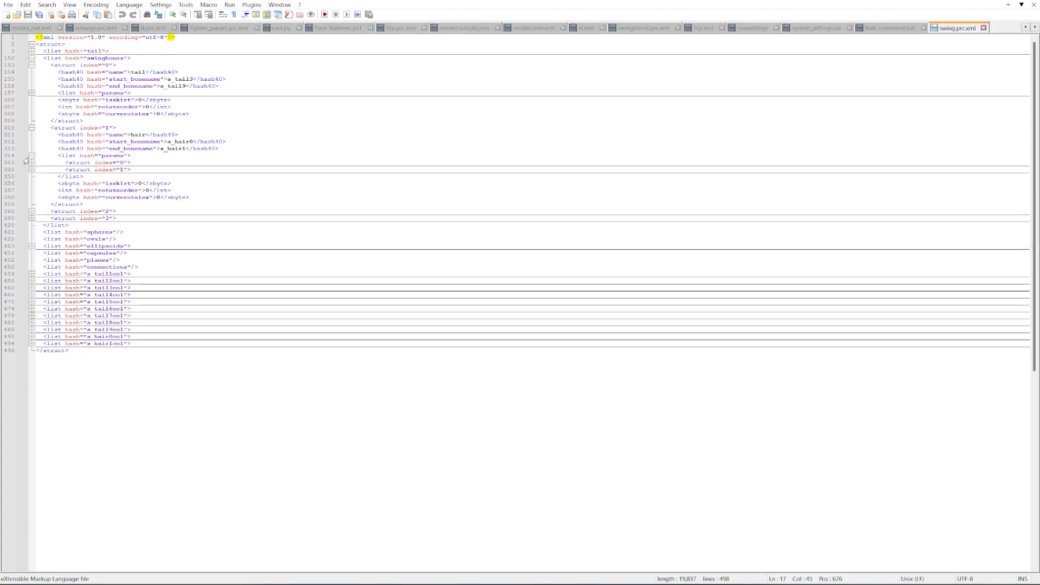
left_click(31, 214)
left_click(31, 212)
left_click(31, 156)
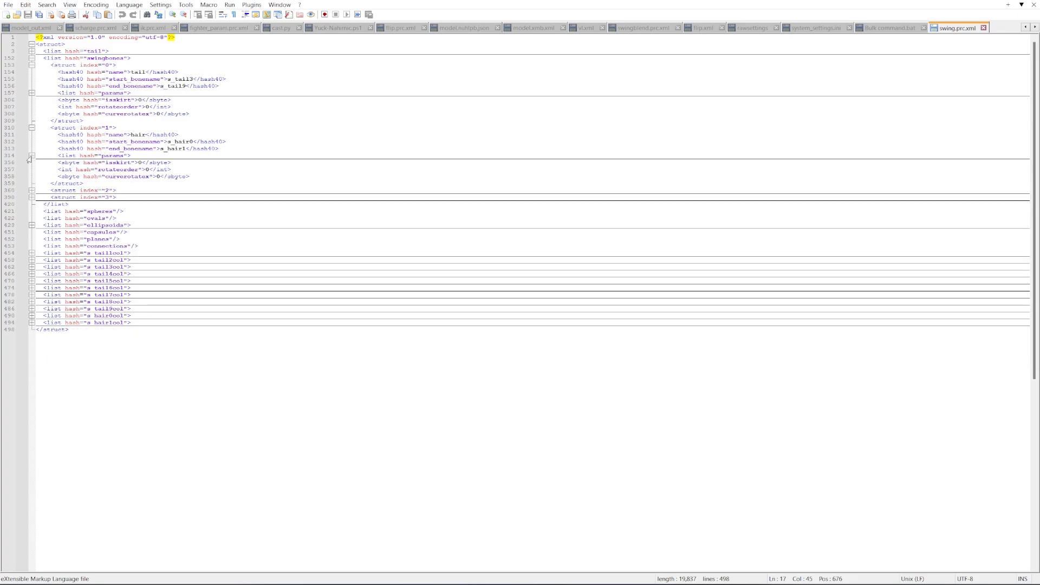
left_click(32, 128)
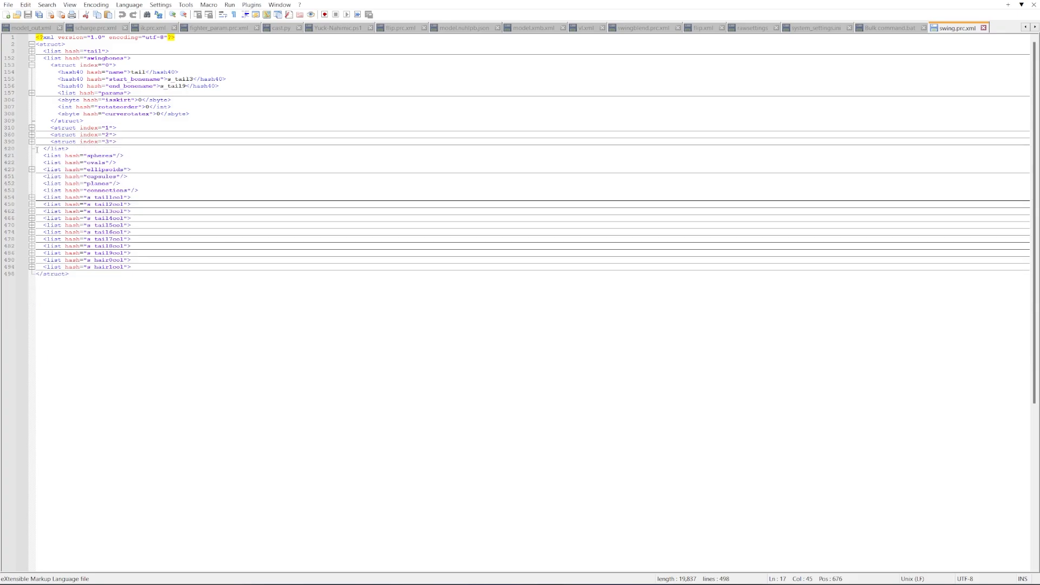
right_click(34, 151)
left_click(32, 128)
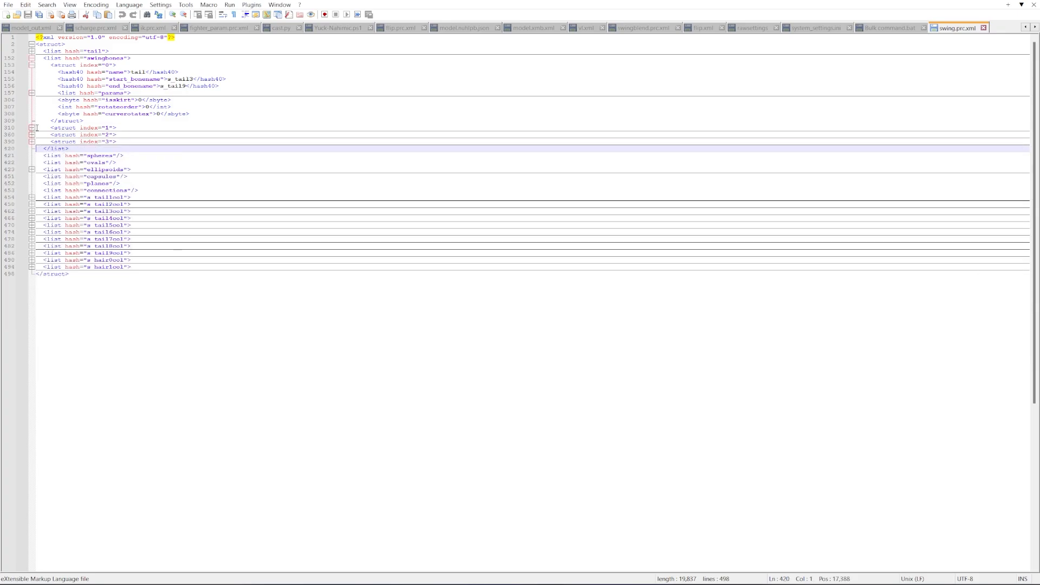
right_click(36, 128)
left_click(70, 183)
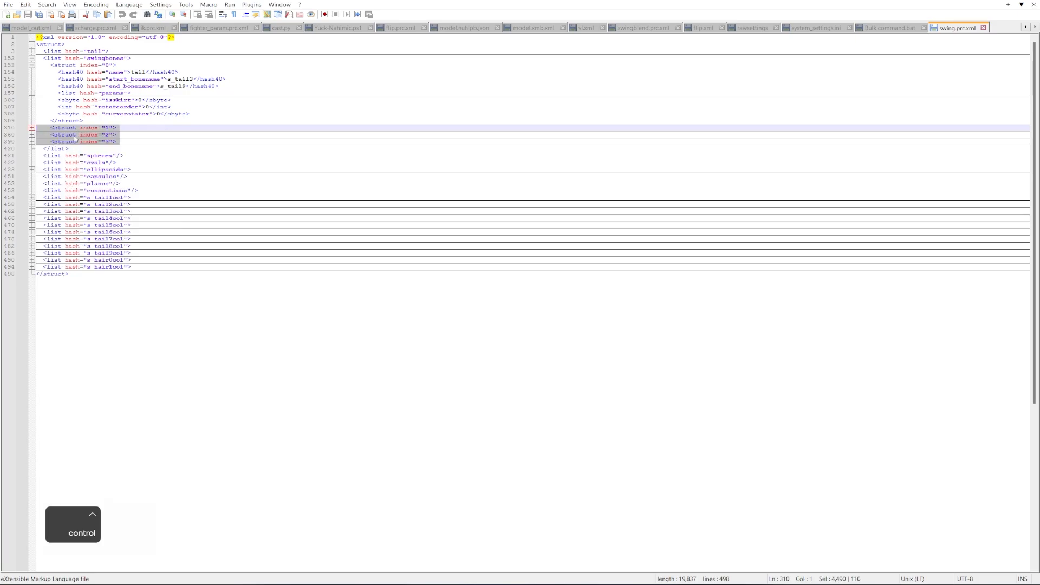
key("ctrl+c")
key("Right")
key("Return")
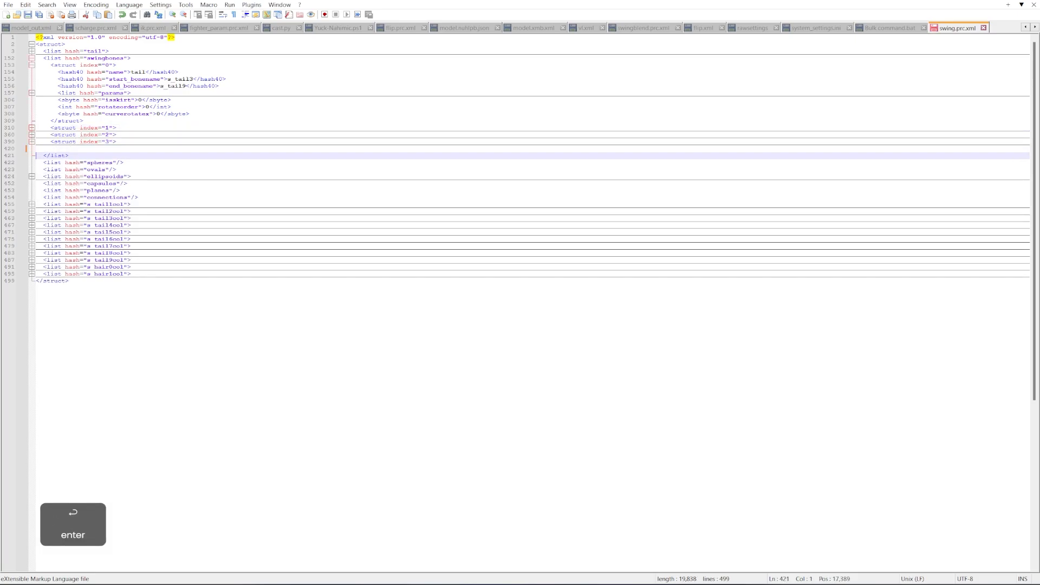
key("ctrl+v")
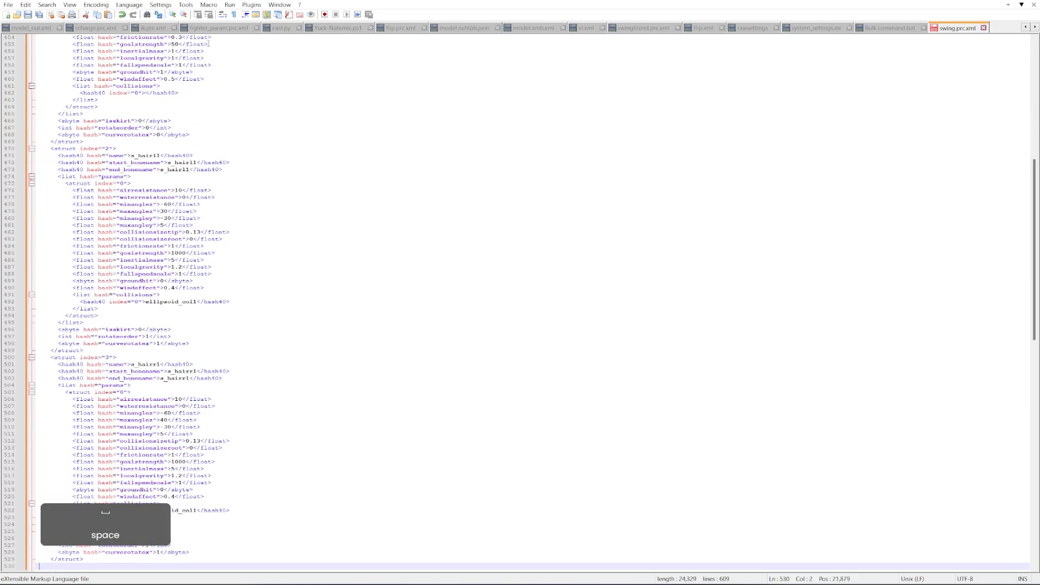
Step: Fold the pasted structs' inner levels and append _w to the name, start_bonename and end_bonename of the duplicated hair struct
key("alt+6")
key("alt+5")
scroll(145, 184, "up", 7)
scroll(145, 185, "up", 8)
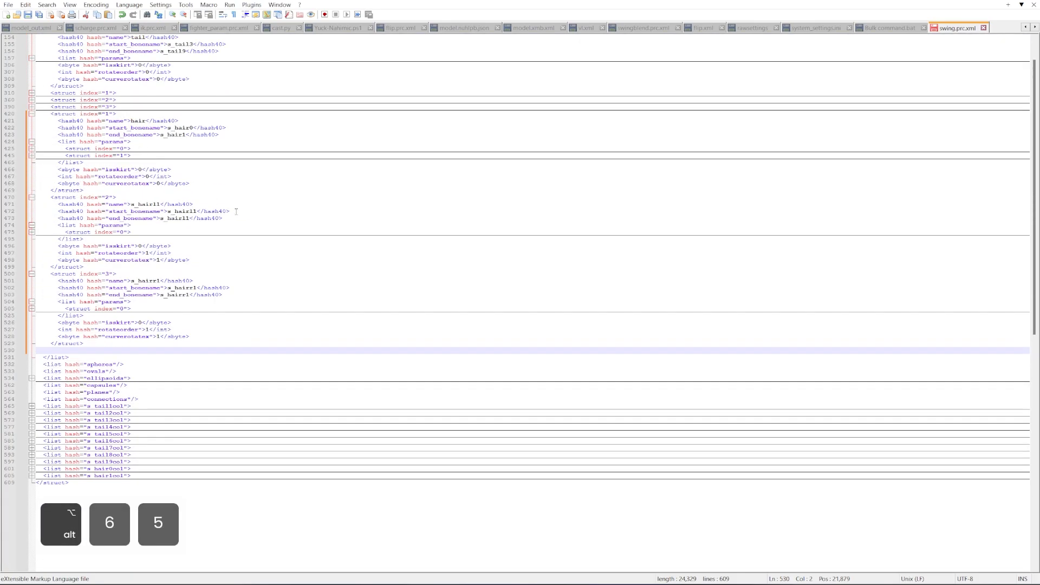
left_click(147, 121)
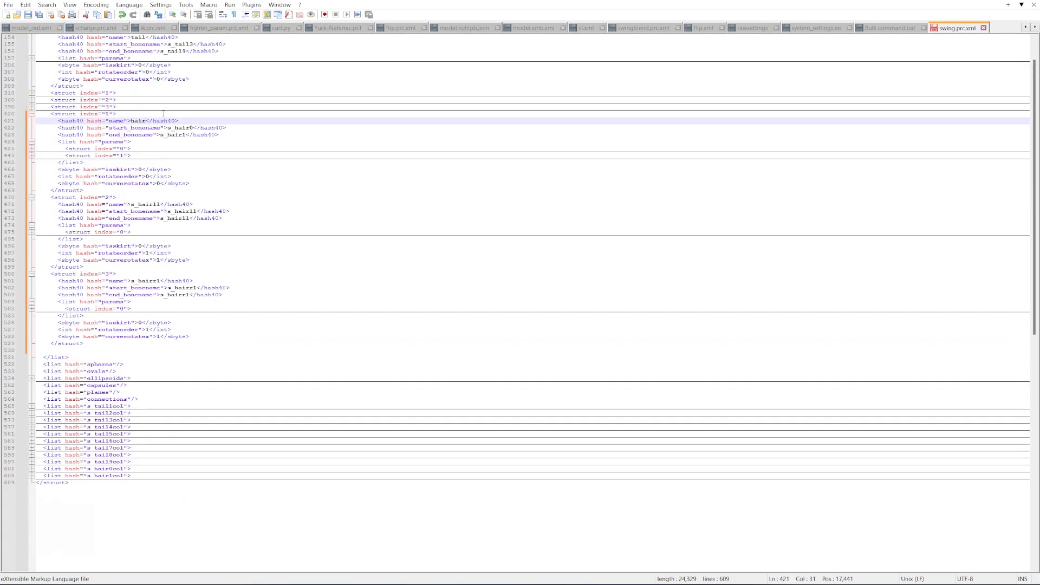
type("_w")
key("shift+Left")
key("shift+Left")
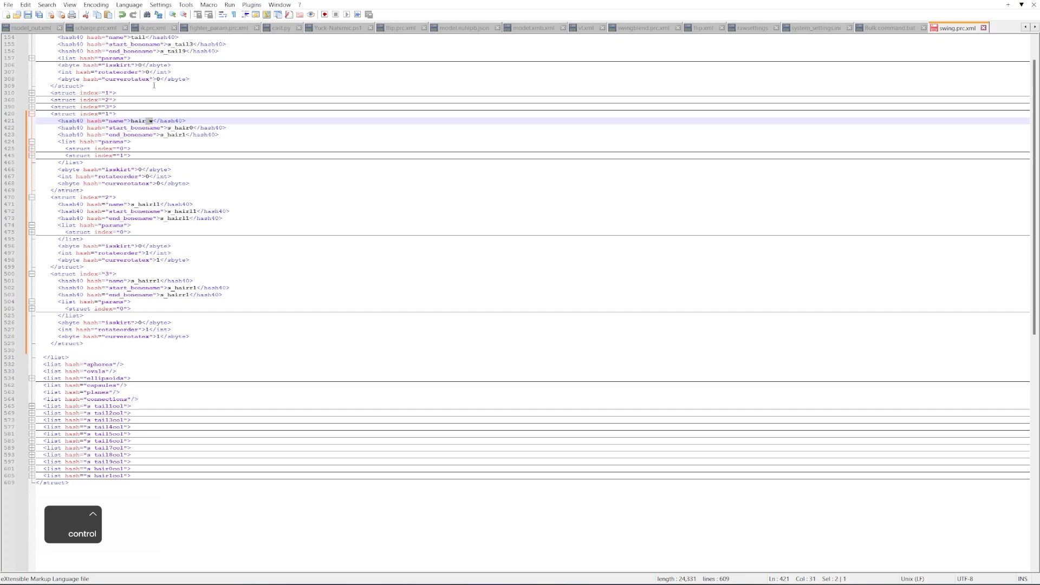
key("ctrl+c")
left_click(194, 128)
key("ctrl+v")
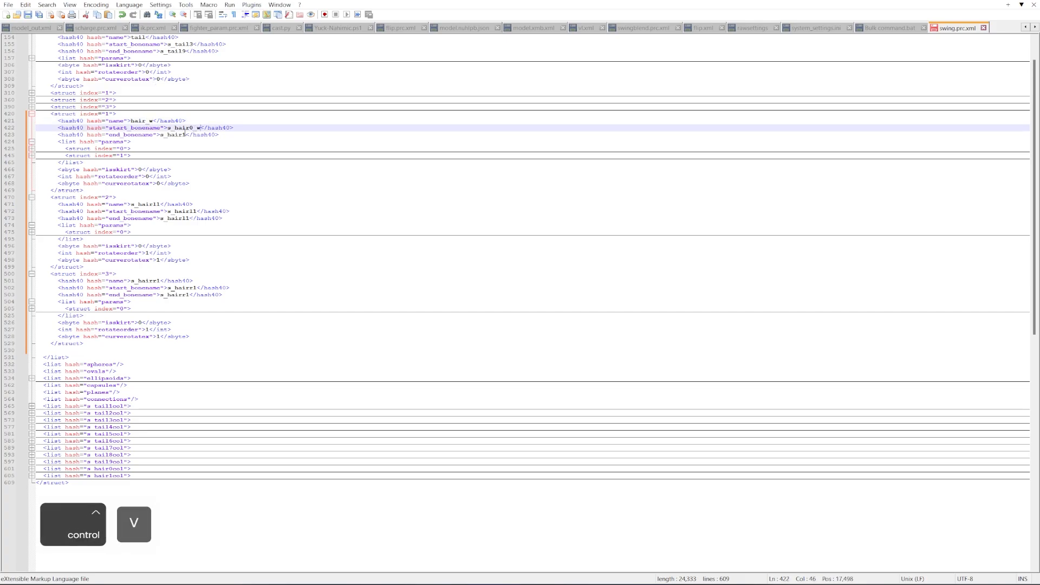
left_click(186, 135)
key("ctrl+v")
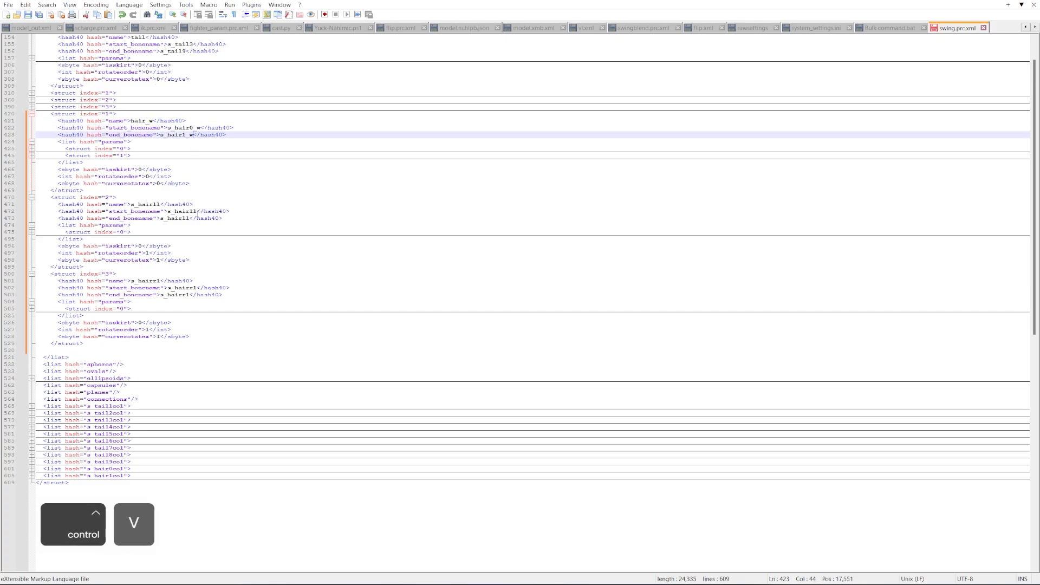
Step: Append _w to the name, start_bonename and end_bonename of the duplicated s_hairl1 struct
left_click(160, 205)
key("ctrl+v")
left_click(197, 211)
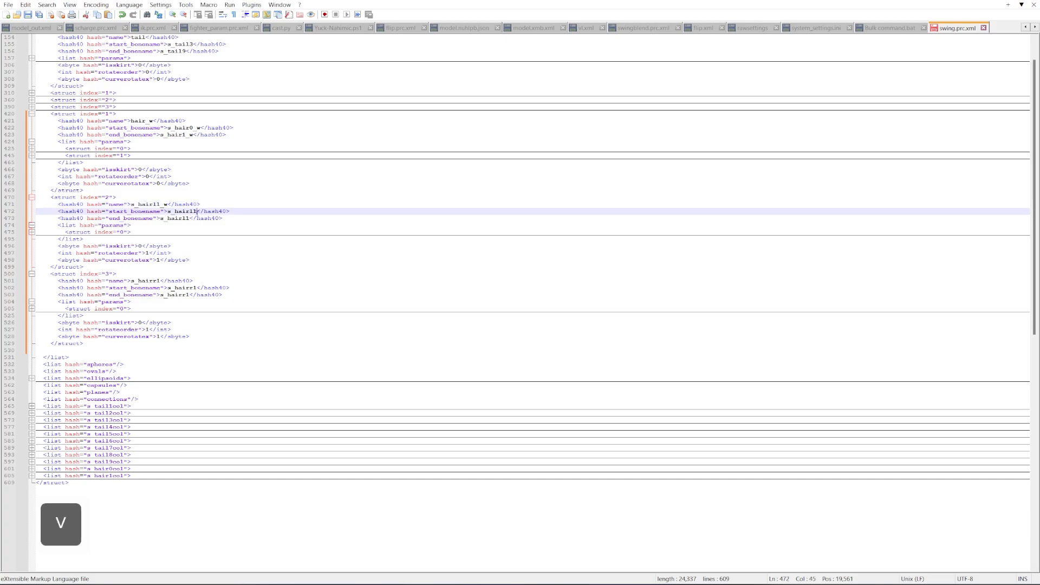
key("ctrl+v")
left_click(190, 219)
key("ctrl+v")
Step: Append _w to the name, start_bonename and end_bonename of the duplicated s_hairr1 struct
scroll(210, 211, "down", 3)
scroll(210, 210, "down", 1)
left_click(197, 204)
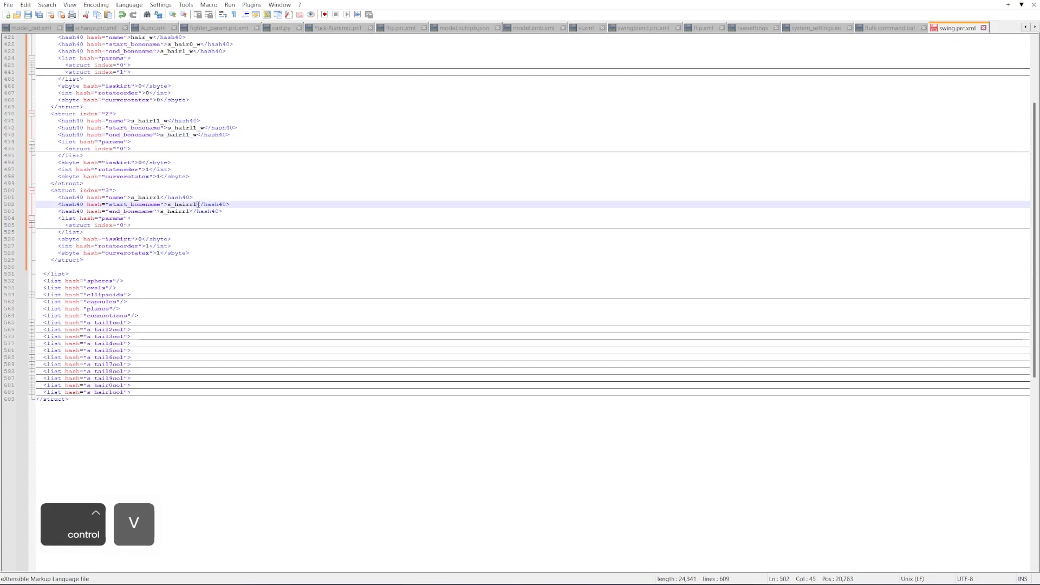
key("ctrl+v")
left_click(161, 198)
key("ctrl+v")
left_click(190, 212)
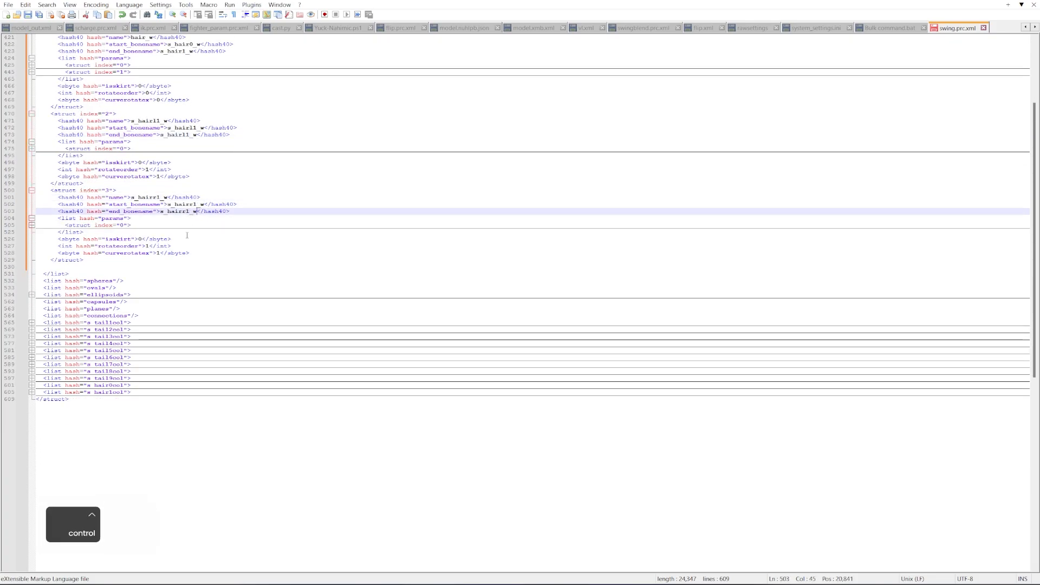
key("ctrl+v")
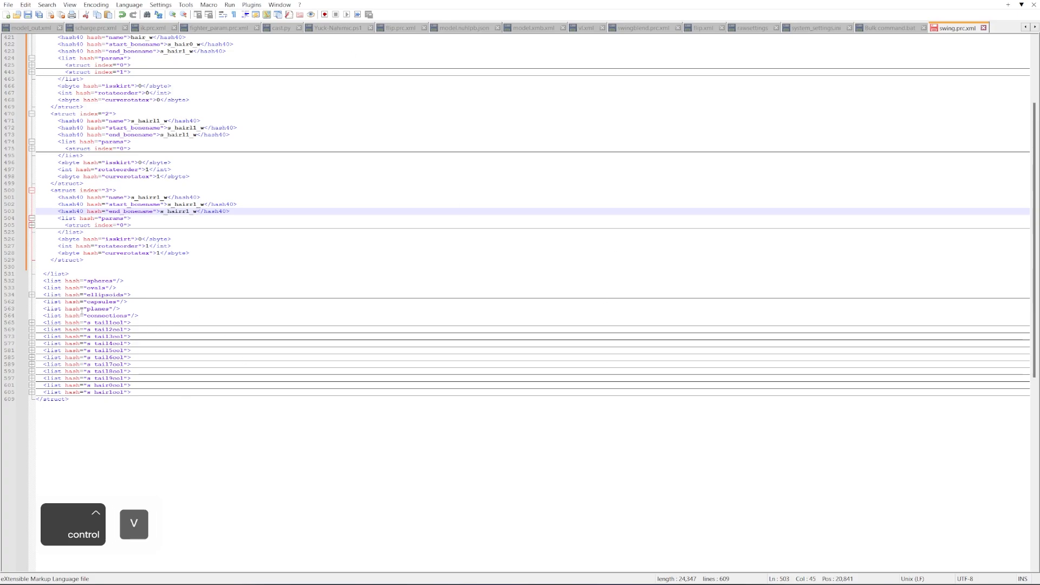
Step: Examine the duplicated s_hairr1_w params, the two ellipsoids structs and the entries of the s_tail1col list
scroll(331, 183, "down", 3)
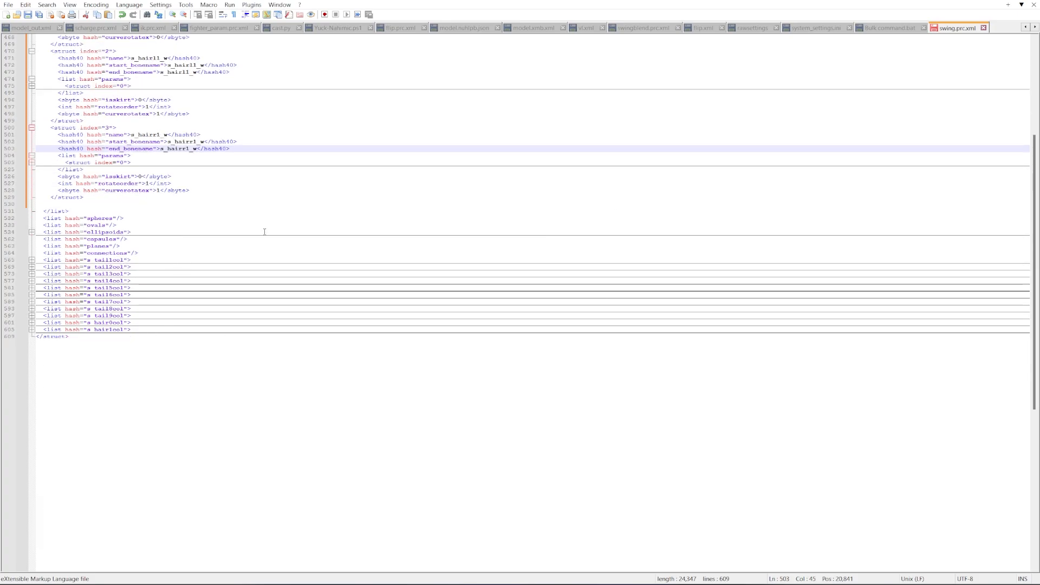
scroll(265, 232, "up", 2)
left_click(32, 205)
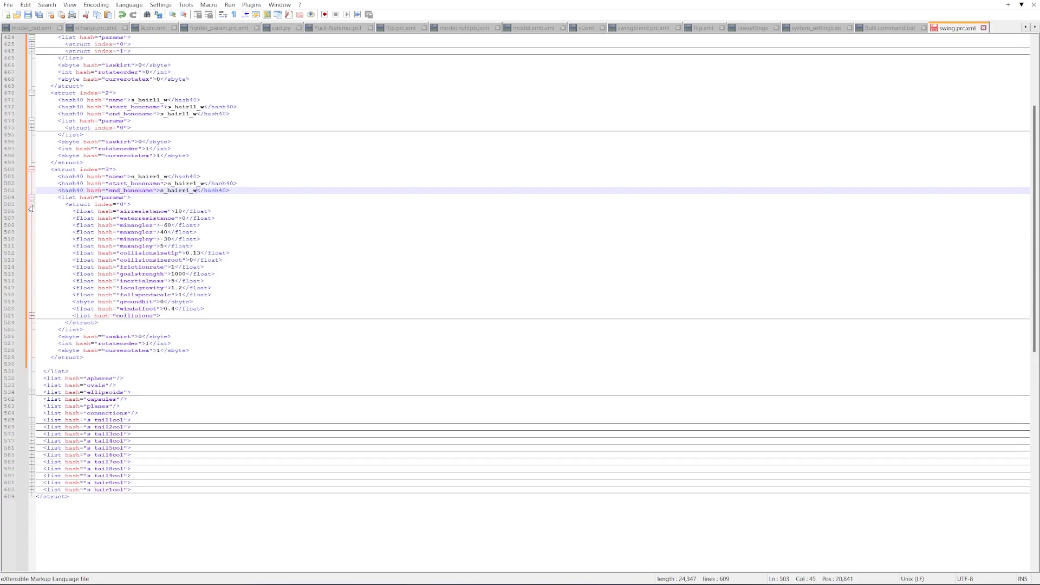
left_click(32, 205)
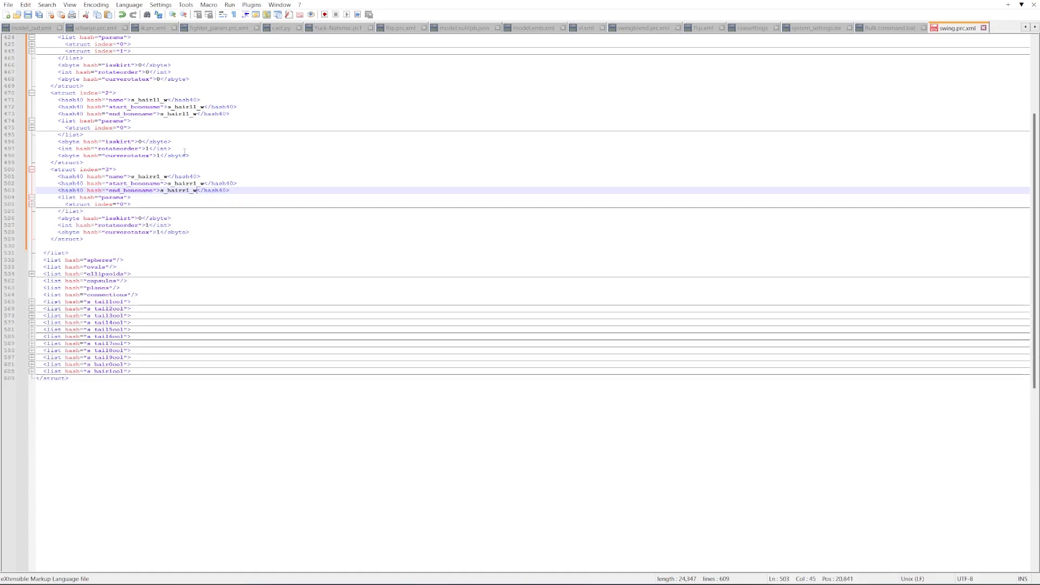
scroll(215, 193, "down", 3)
left_click(31, 211)
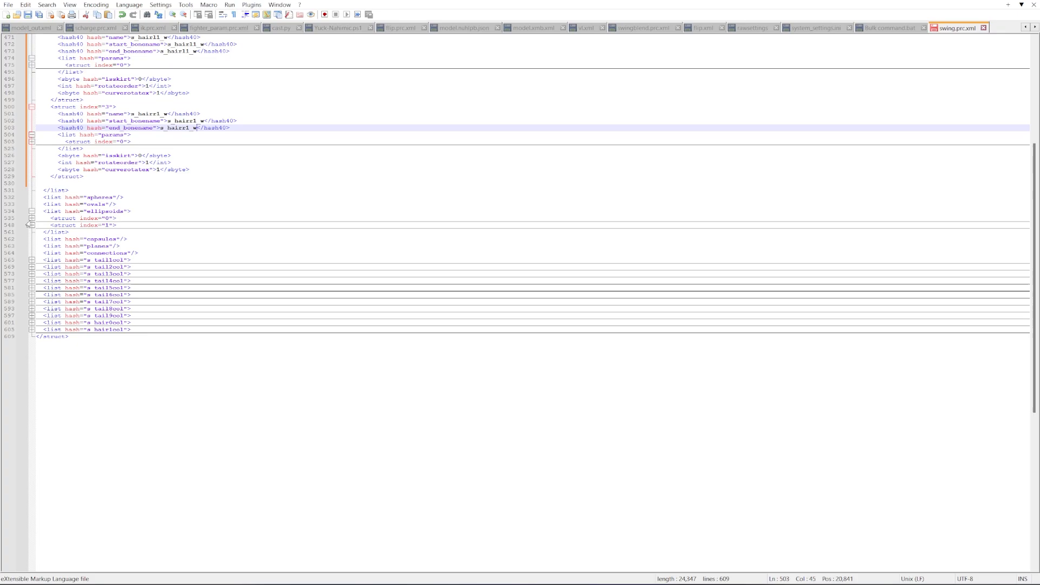
left_click(31, 225)
left_click(31, 219)
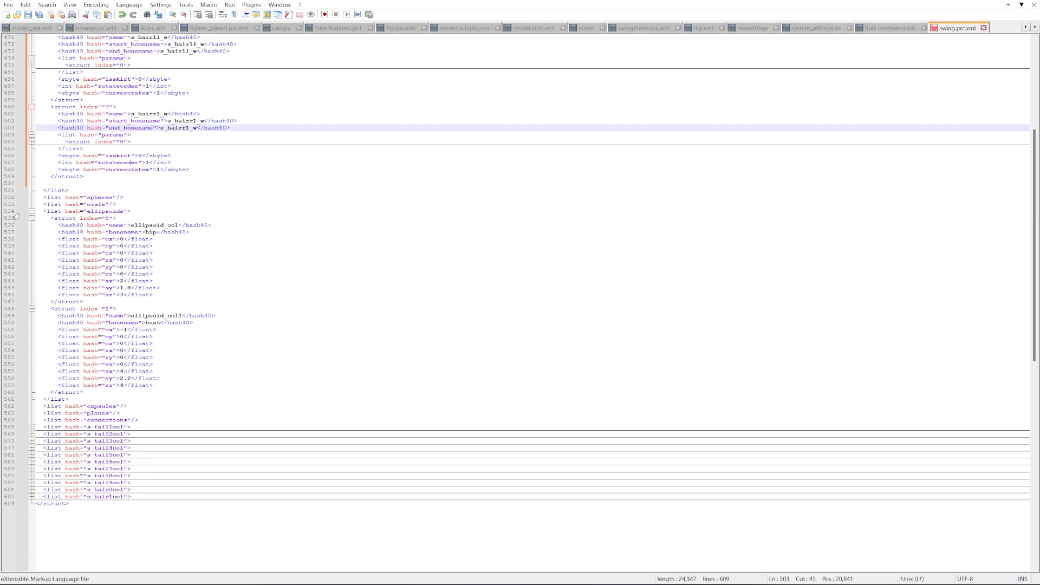
left_click(31, 218)
left_click(31, 225)
left_click(31, 261)
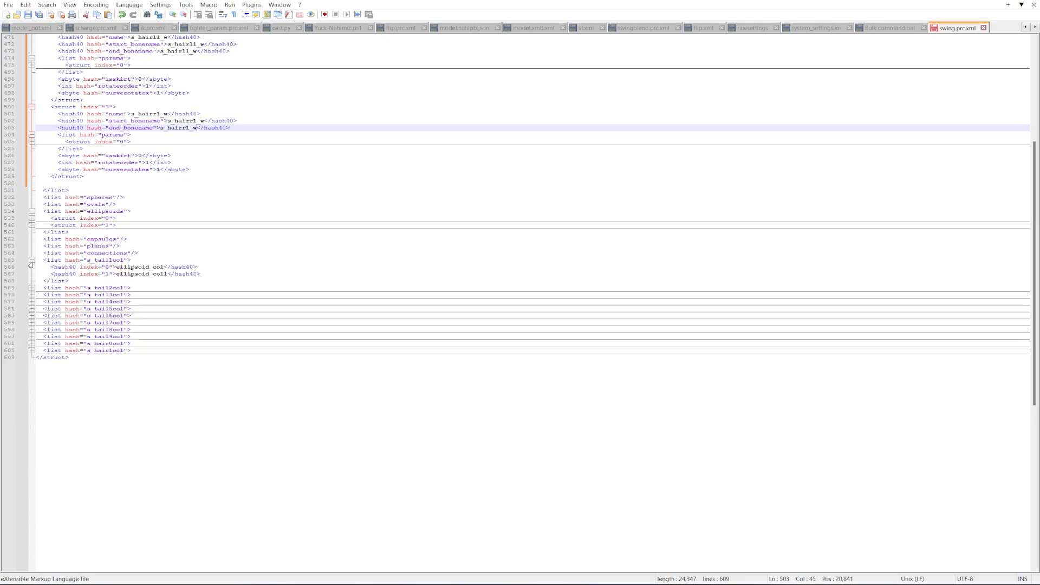
left_click(31, 260)
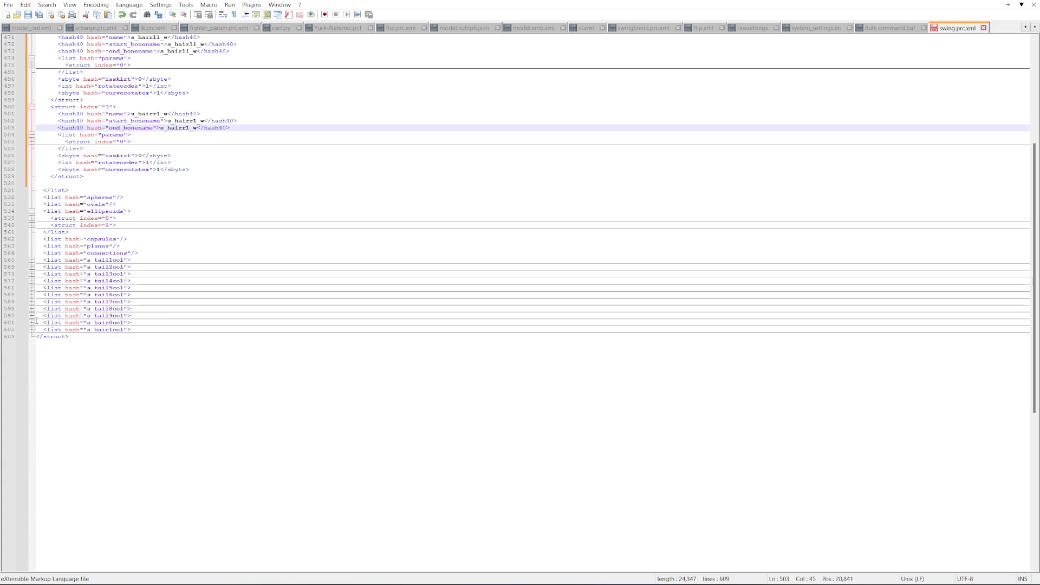
Step: Duplicate the s_hair0col and s_hair1col lists at the end of the file, before the closing struct tag
right_click(37, 321)
left_click(72, 377)
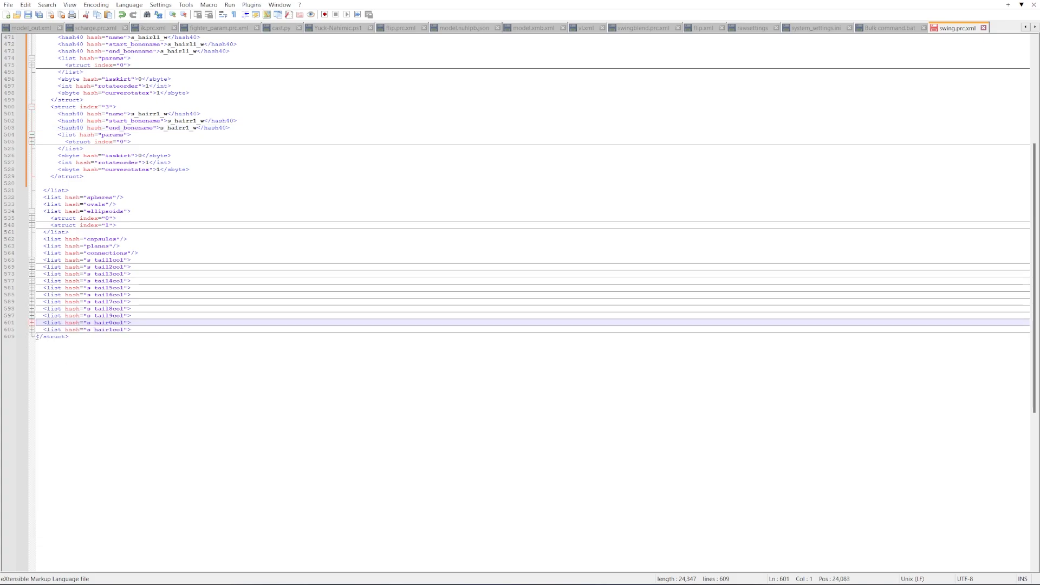
right_click(37, 336)
left_click(73, 392)
key("ctrl+c")
key("ctrl+v")
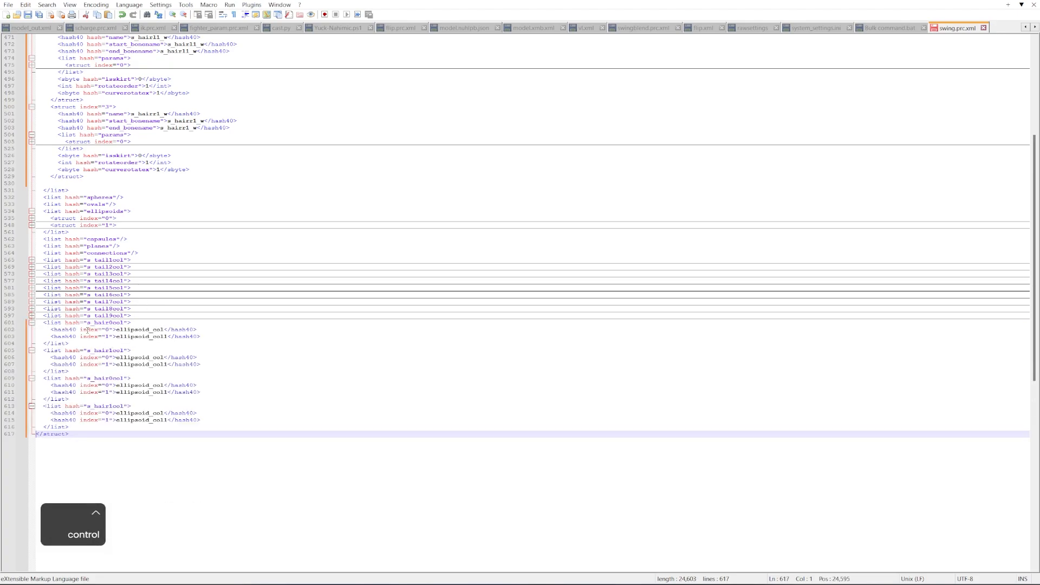
Step: Rename the duplicated lists to s_hair0col_w and s_hair1col_w, leaving the original s_hair1col list without the suffix
left_click(145, 350)
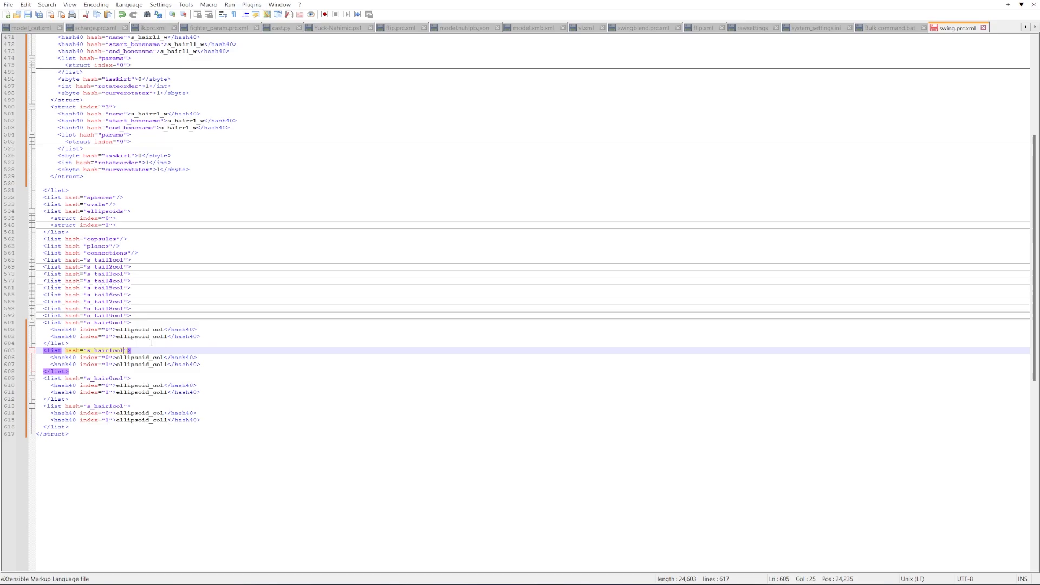
type("_w")
key("shift+Left")
key("shift+Left")
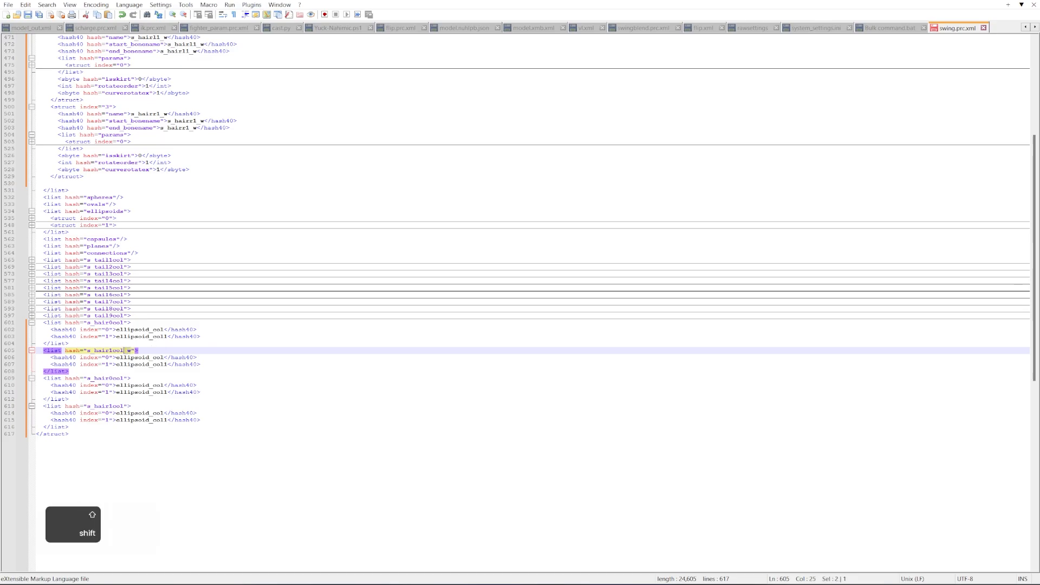
key("ctrl+c")
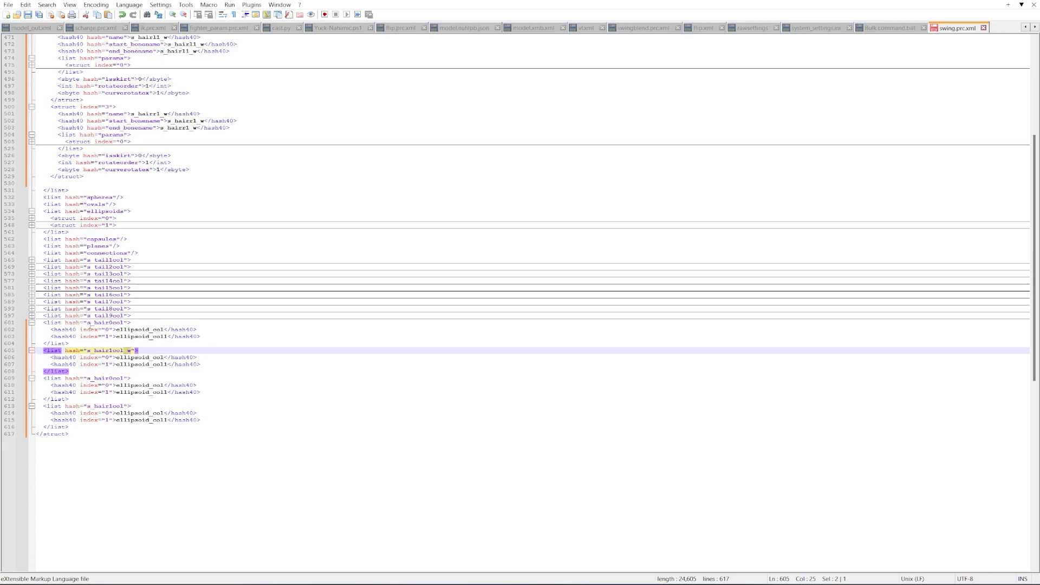
key("ctrl+z")
left_click(123, 378)
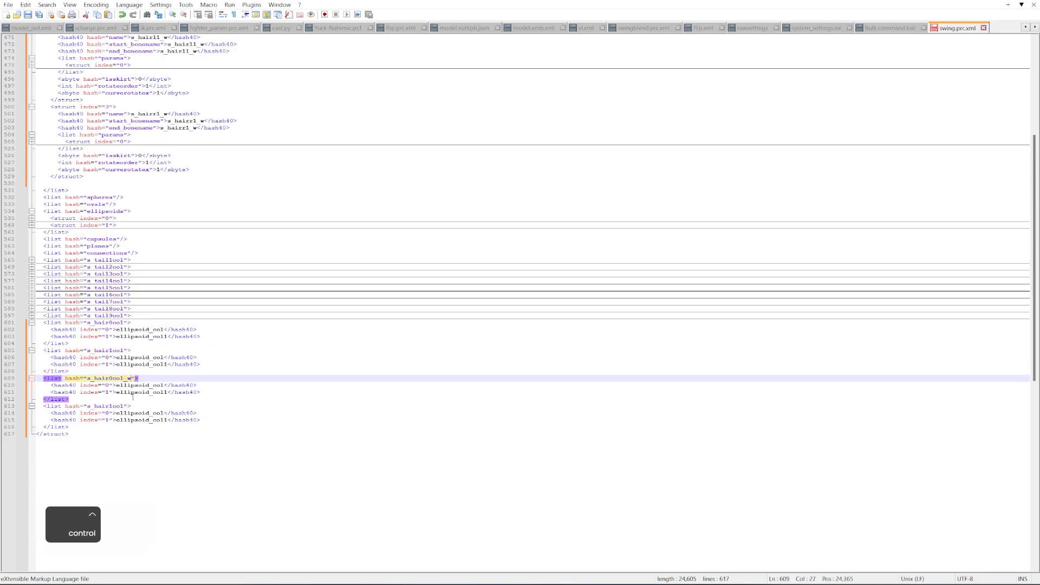
key("ctrl+v")
left_click(123, 406)
key("ctrl+v")
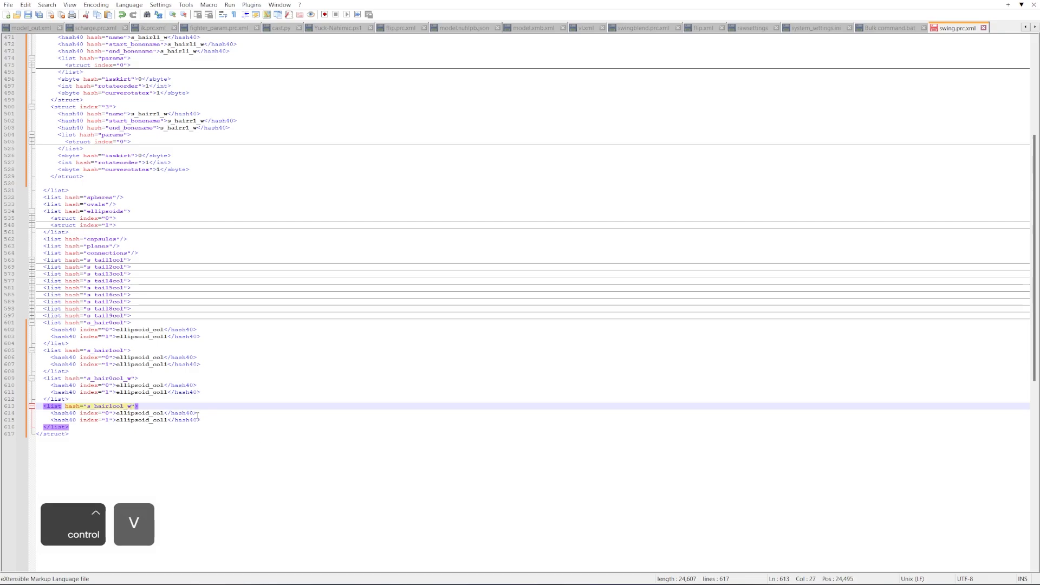
Step: Append _w to both ellipsoid entries in the s_hair1col_w list, making them ellipsoid_col_w and ellipsoid_col1_w
left_click(165, 413)
key("ctrl+v")
left_click(168, 420)
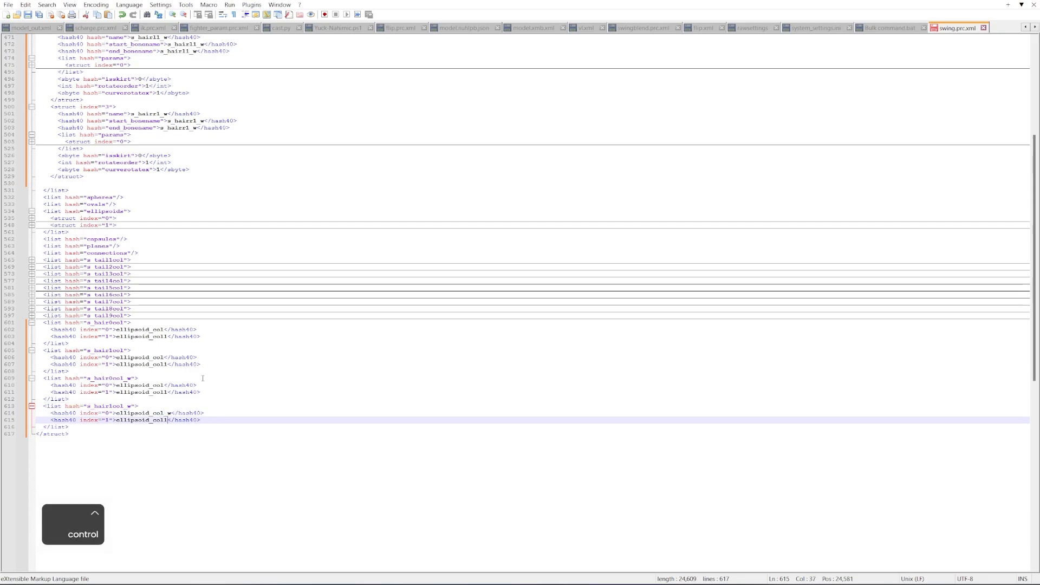
key("ctrl+v")
Step: Duplicate both structs inside the ellipsoids list, placing the copies before the list's closing tag
scroll(64, 242, "up", 1)
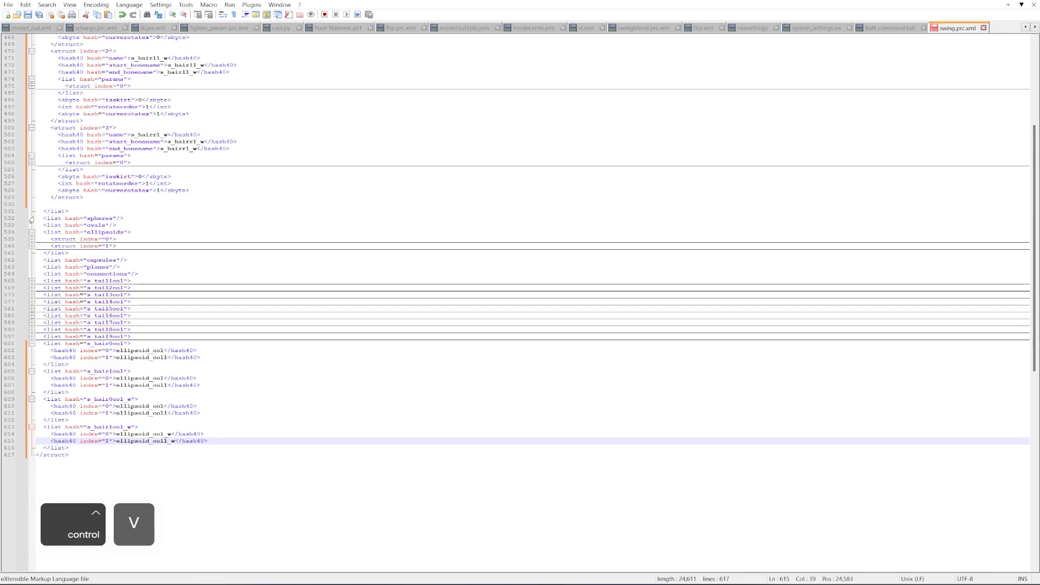
left_click(36, 240)
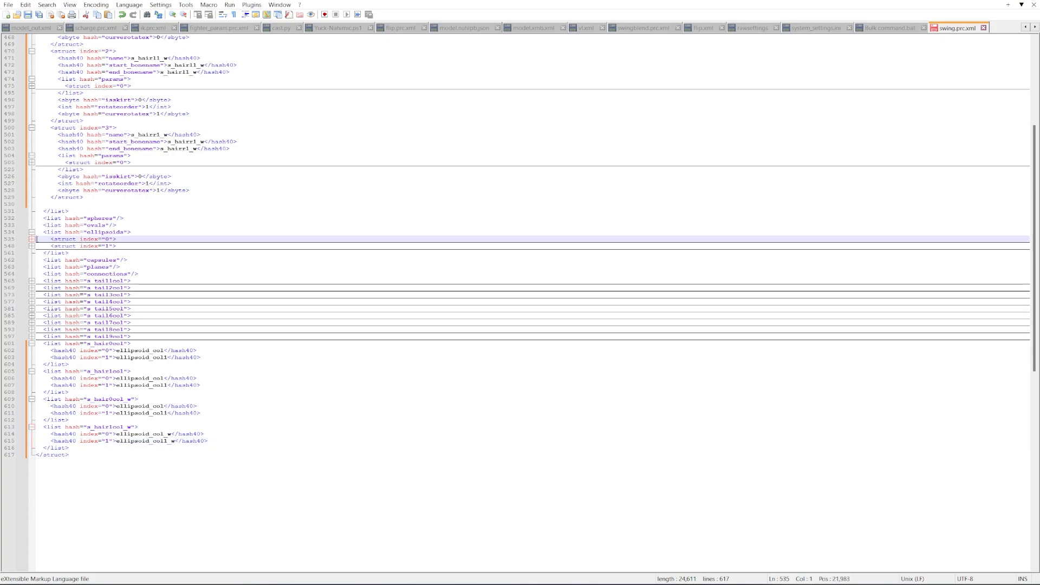
right_click(37, 239)
left_click(80, 296)
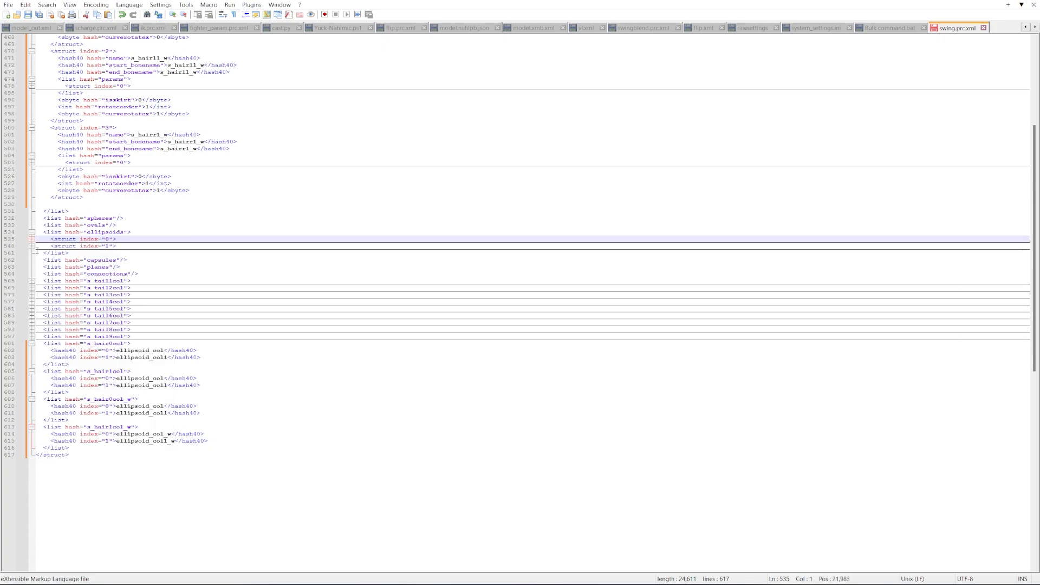
left_click(36, 252)
right_click(37, 252)
left_click(80, 309)
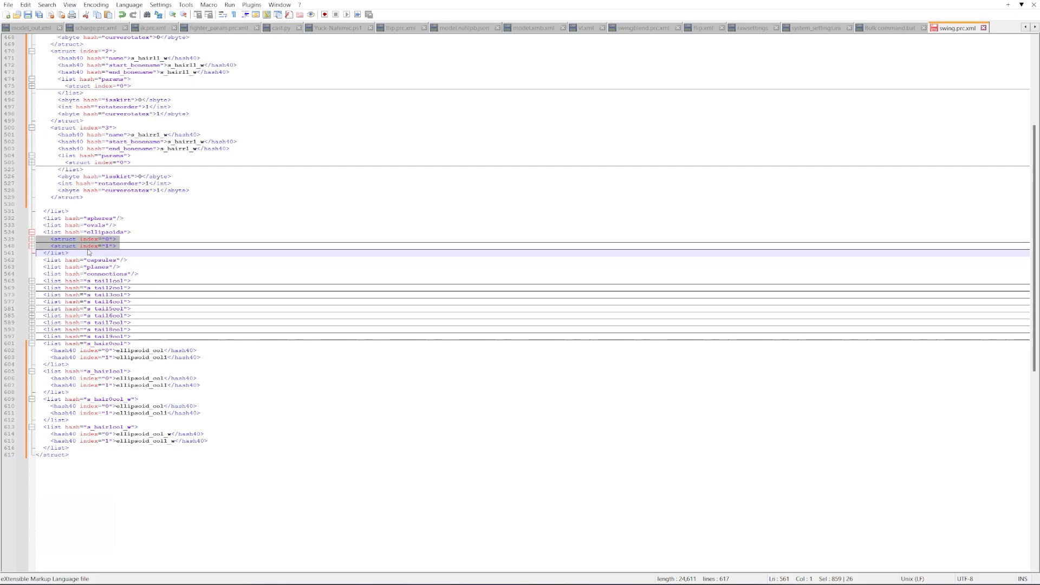
key("ctrl+c")
key("ctrl+v")
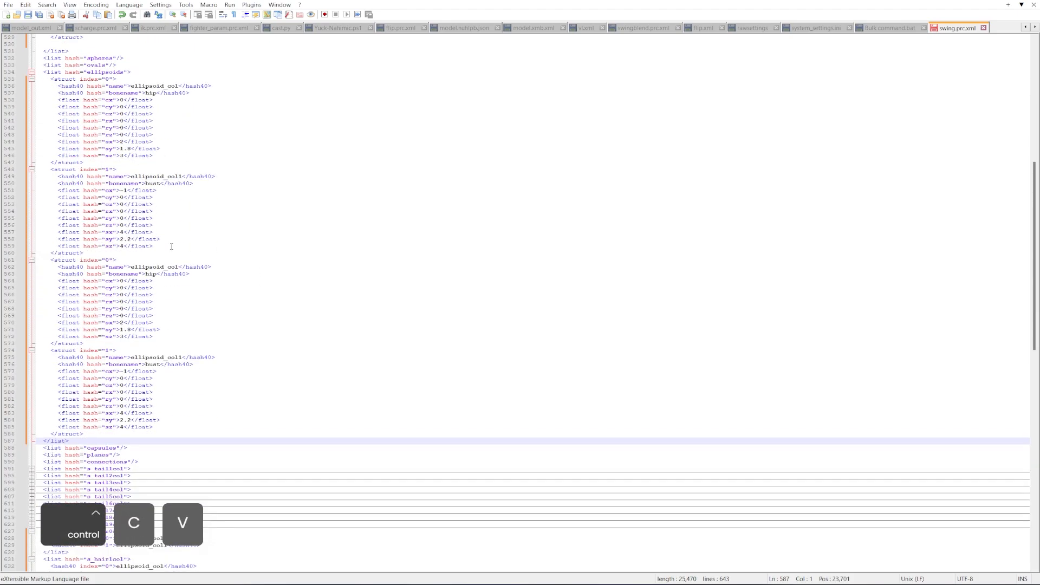
Step: Rename the two duplicated ellipsoids structs to ellipsoid_col_w and ellipsoid_col1_w
scroll(198, 239, "down", 1)
left_click(177, 247)
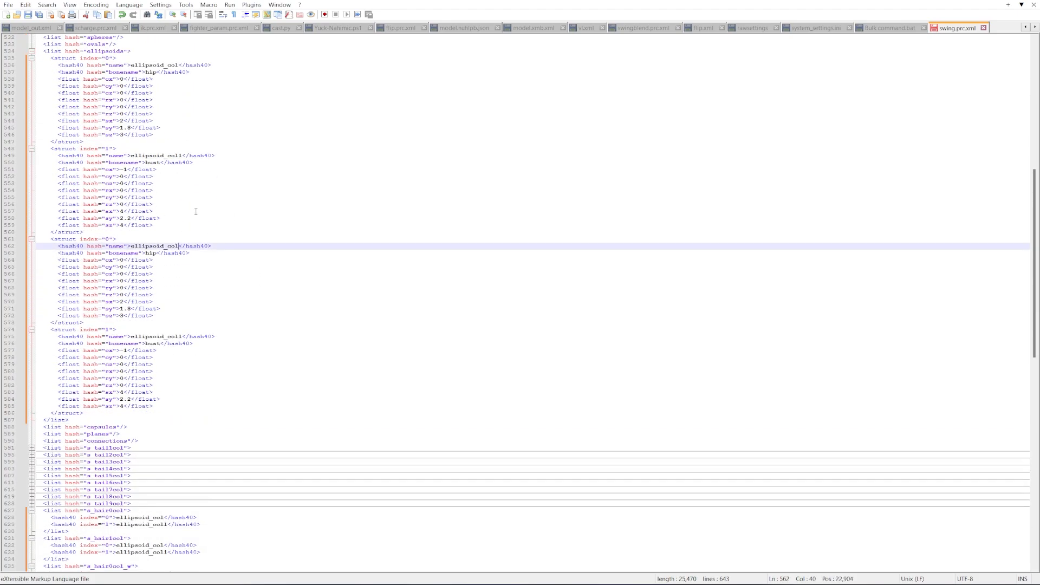
type("_w")
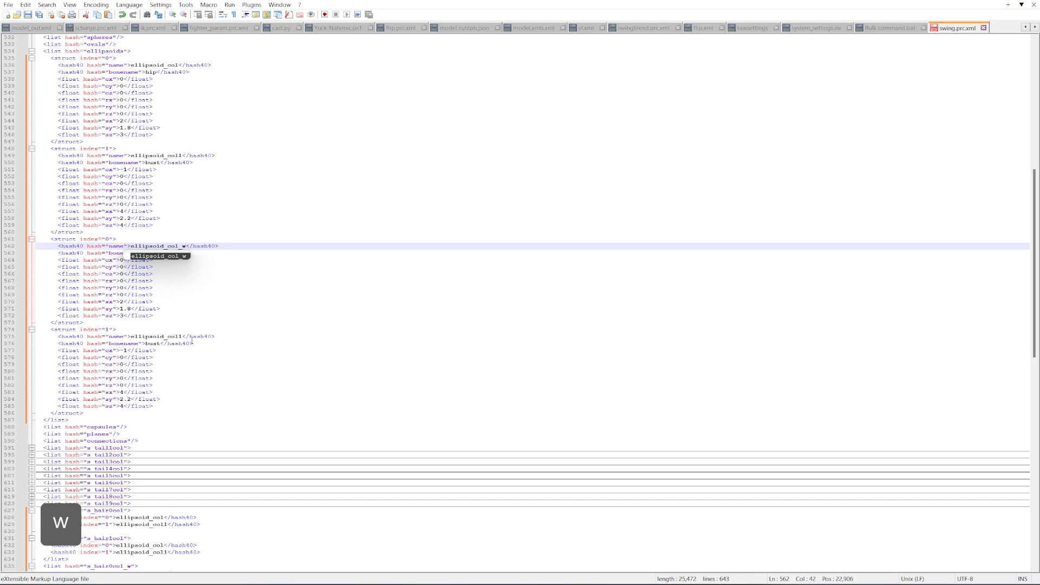
left_click(182, 337)
type("_w")
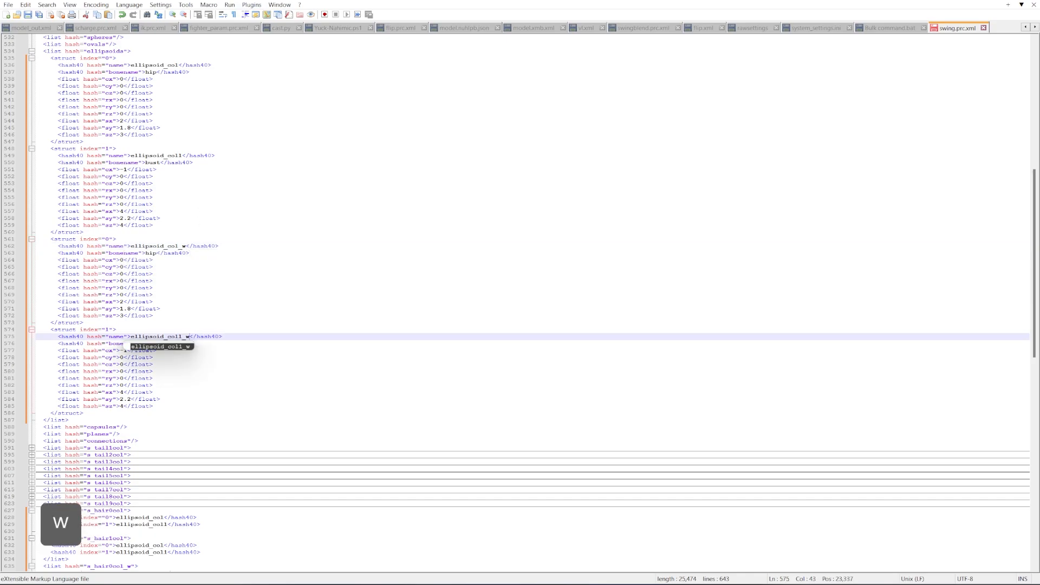
Step: Set the bone names of the duplicated ellipsoids to hip_w and bust_w, and save the file
left_click(159, 253)
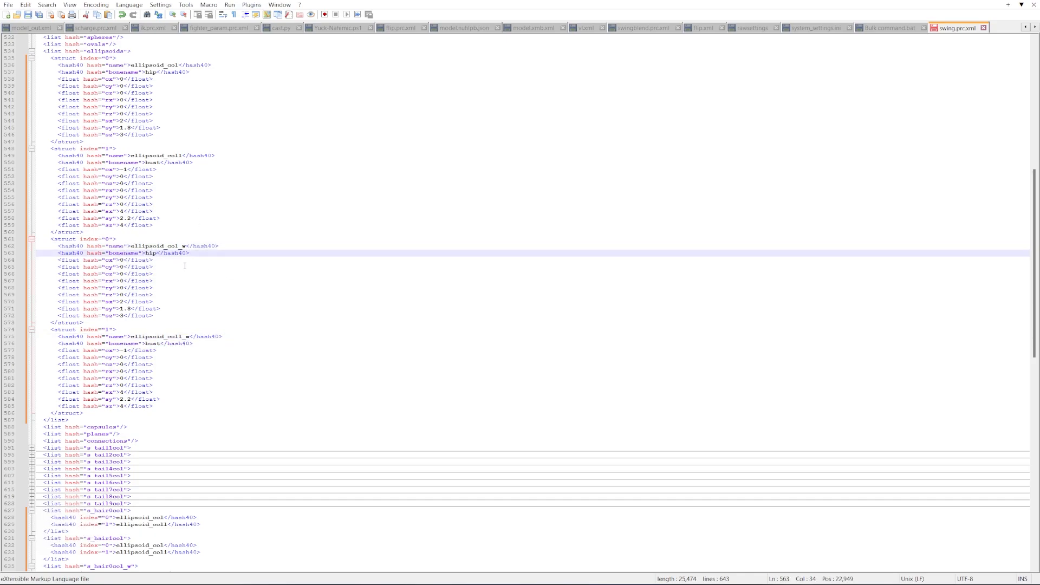
type("_w")
left_click(161, 345)
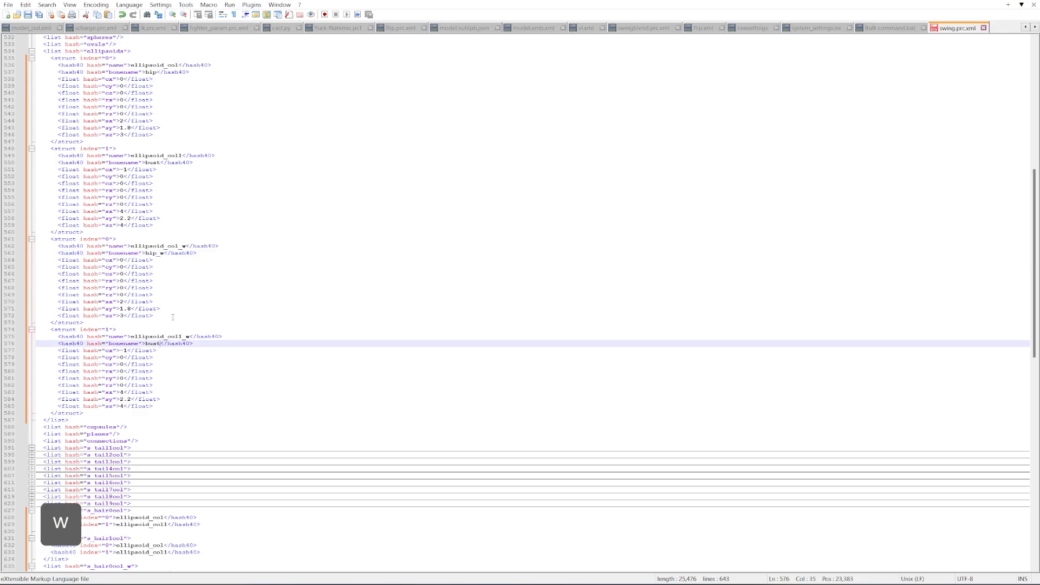
type("_w")
key("ctrl+s")
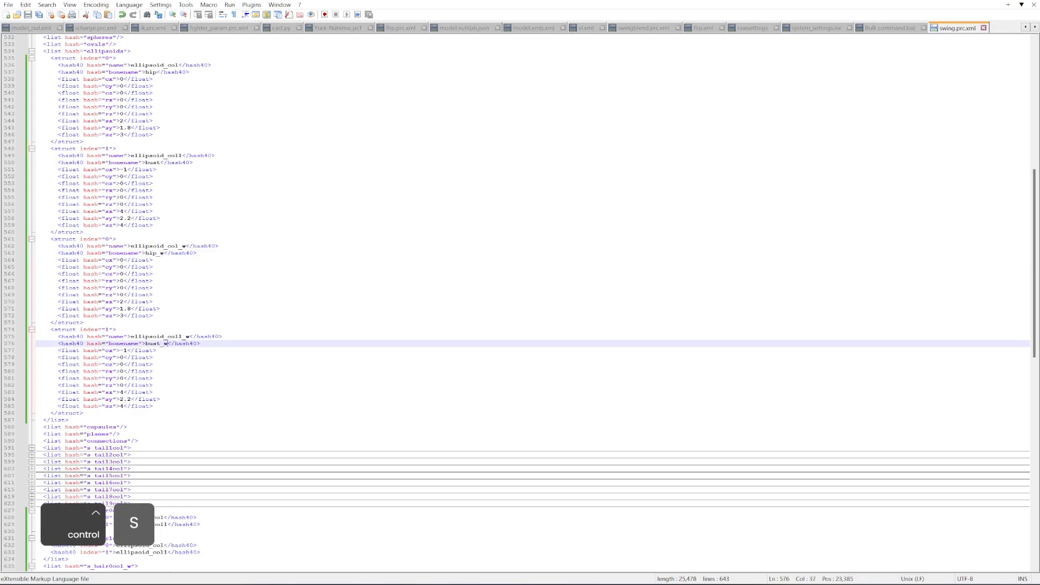
Step: Switch to the Param folder, convert swing.prc.xml with Z-CONVERTER.bat, and select the resulting swing.prc.prc
left_click(981, 1)
left_click_drag(147, 355, 206, 555)
key("s")
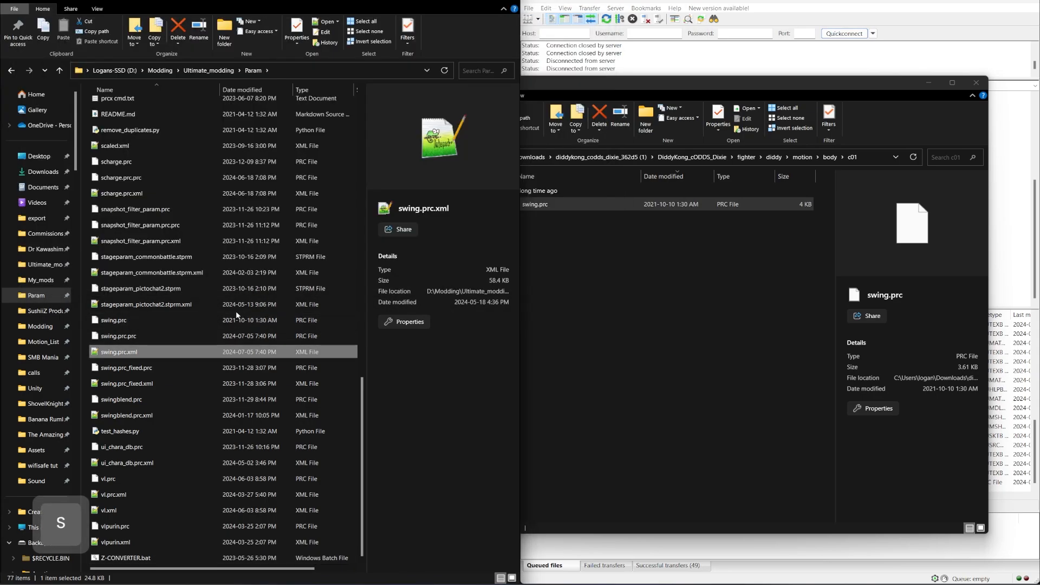
left_click(121, 344)
left_click(121, 337)
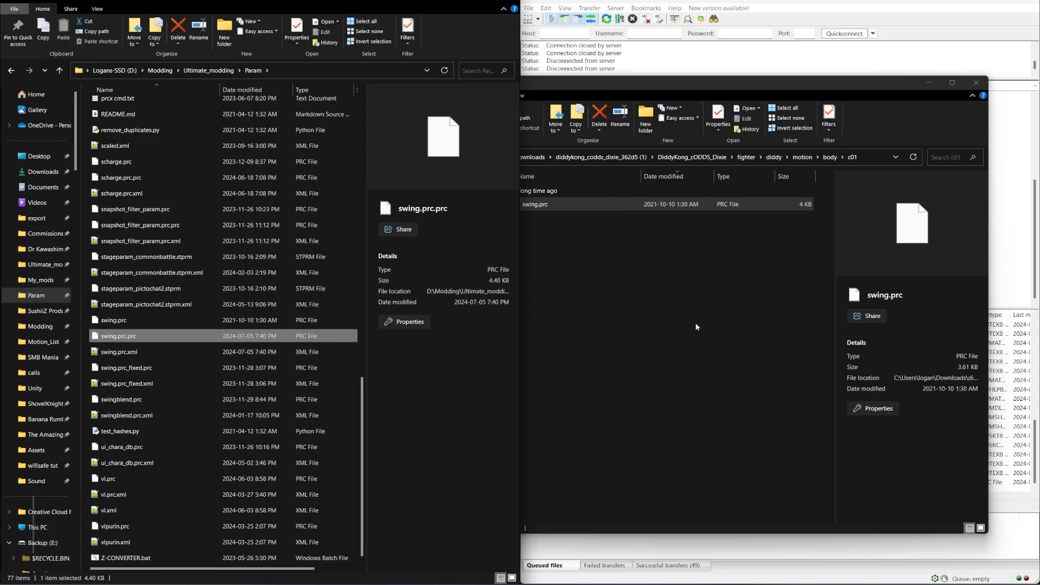
Step: Upload swing.prc.prc to the Dixie mod's remote motion/body/c00 folder over the FTP client
mouse_move(677, 584)
left_click(676, 545)
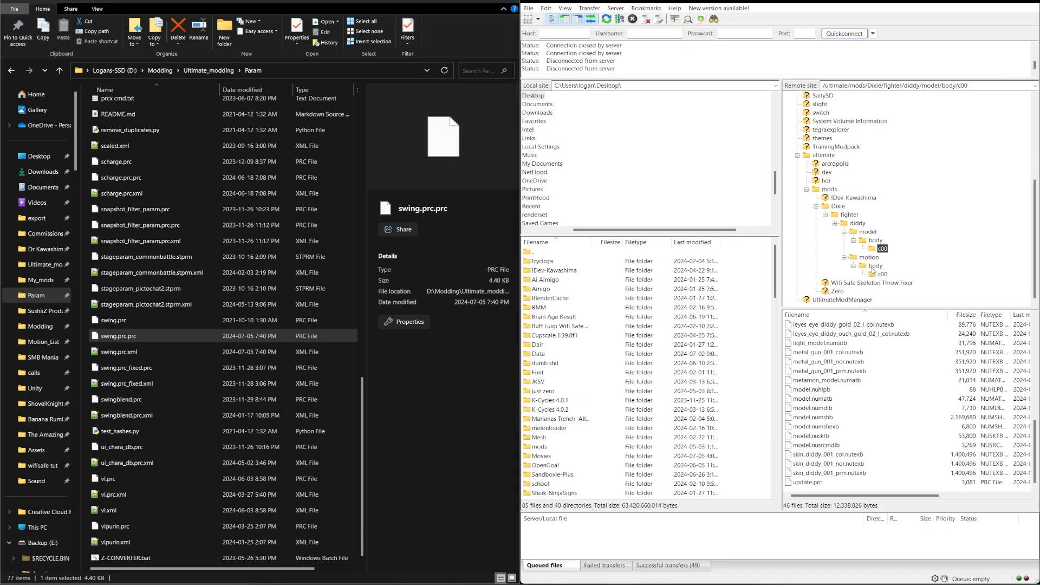
left_click_drag(118, 336, 813, 355)
left_click(812, 354)
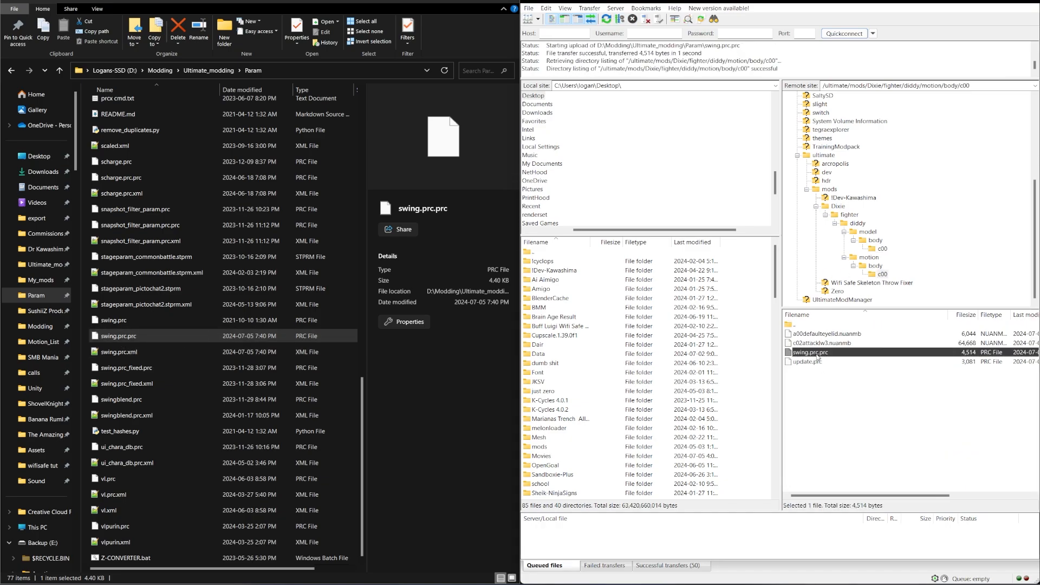
Step: Rename the uploaded swing.prc.prc to swing.prc
key("F2")
key("Right")
key("BackSpace")
key("BackSpace")
key("BackSpace")
key("BackSpace")
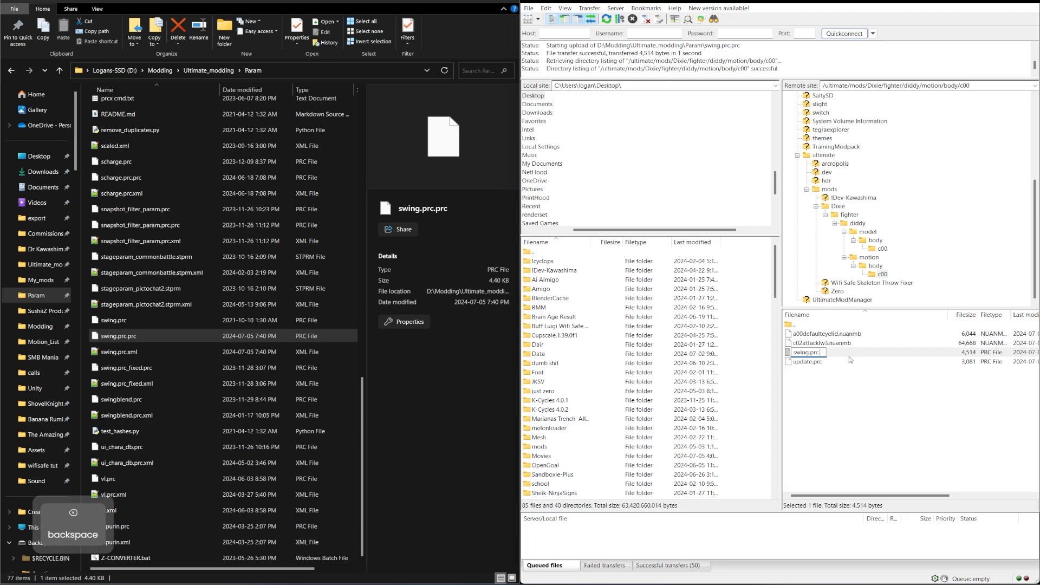
key("Return")
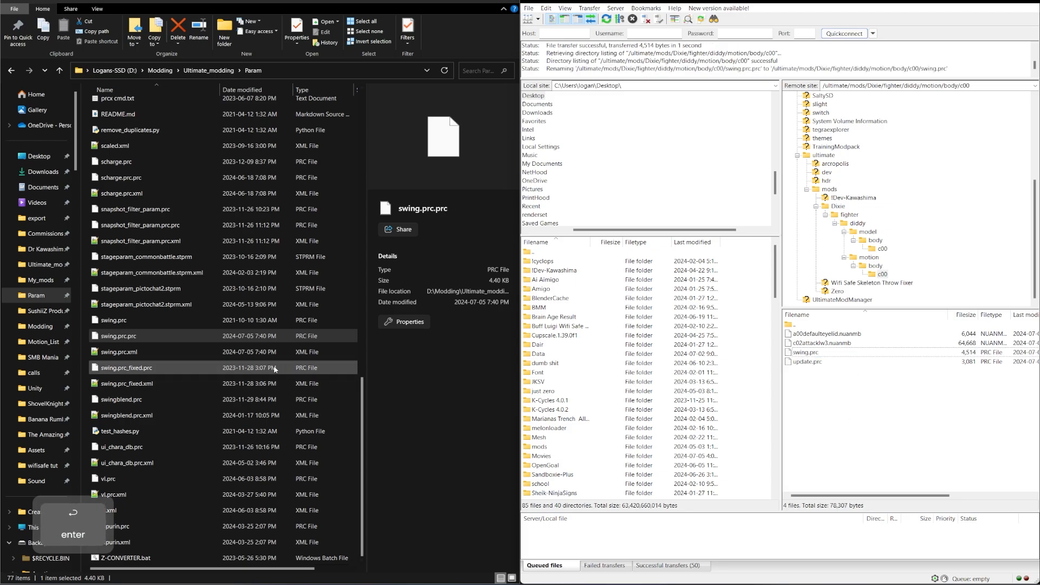
Step: Open ik.prc.xml from the Param folder and examine its bone structs, type entries and motions list
left_click(238, 303)
key("i")
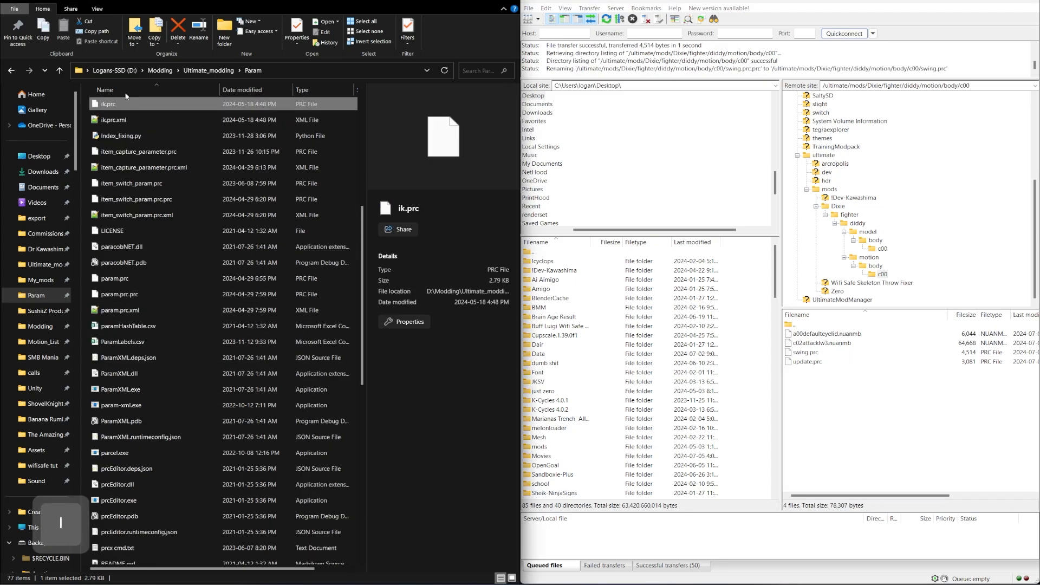
left_click(136, 117)
double_click(135, 115)
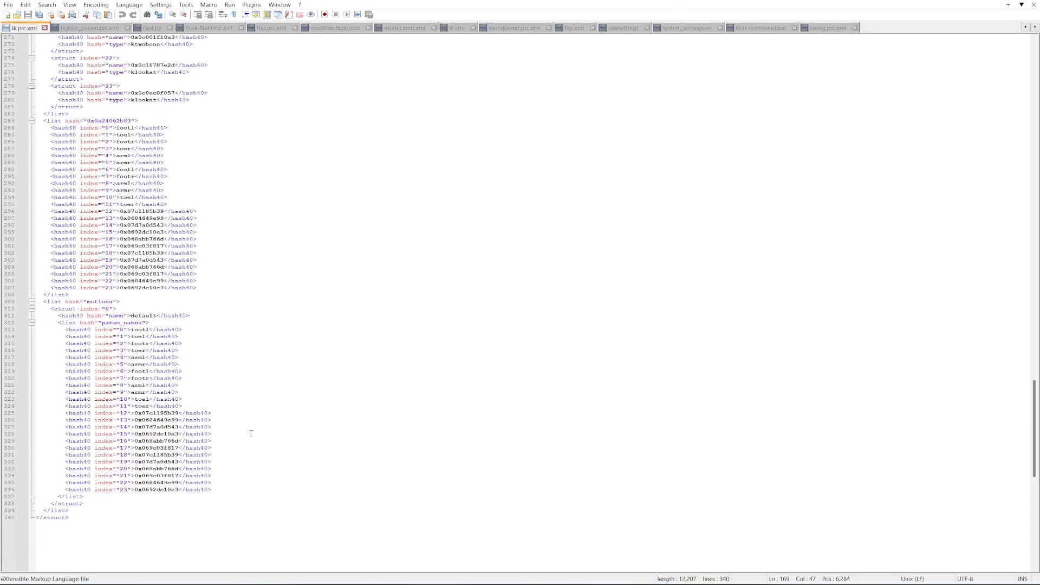
scroll(273, 340, "up", 20)
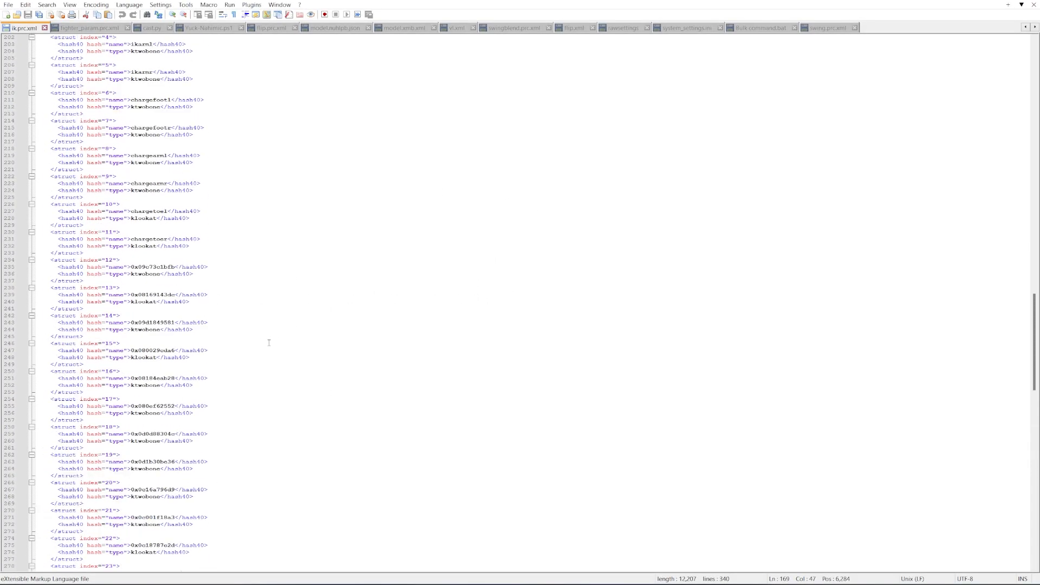
scroll(268, 343, "up", 20)
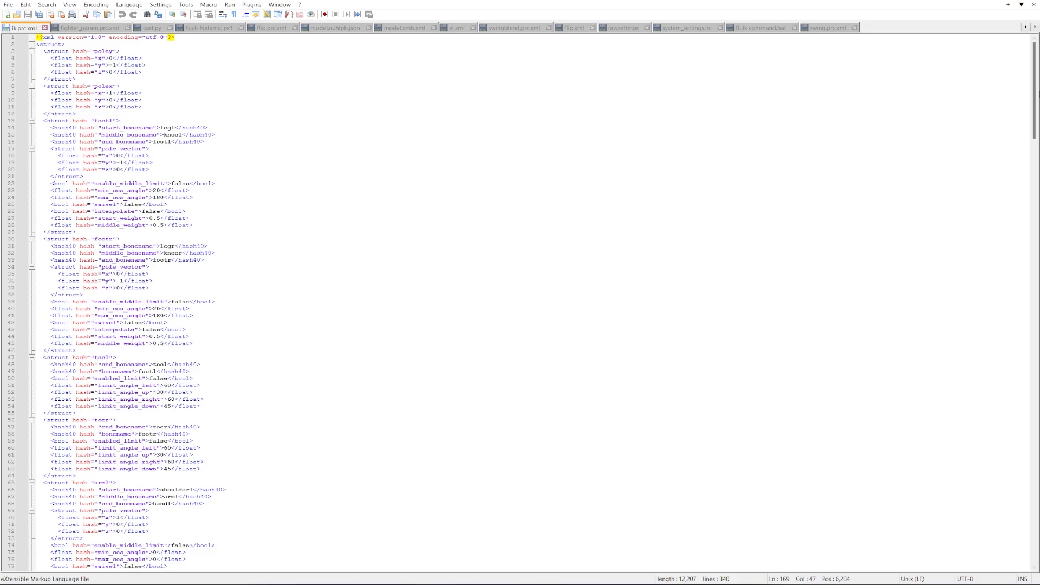
left_click_drag(1034, 89, 1022, 425)
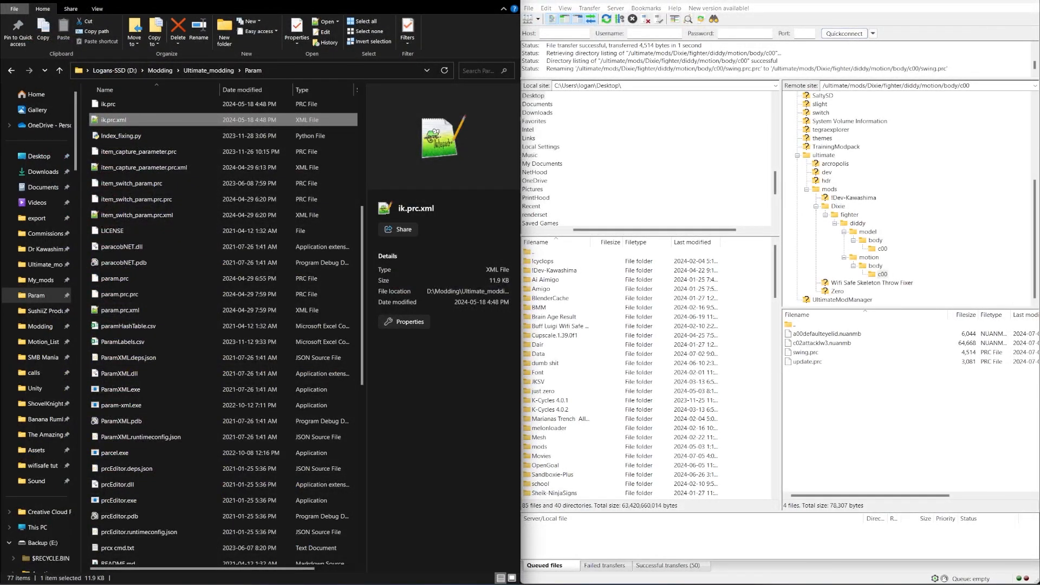
Step: List the files in the Dixie mod's remote model/body/c00 folder
left_click(460, 2)
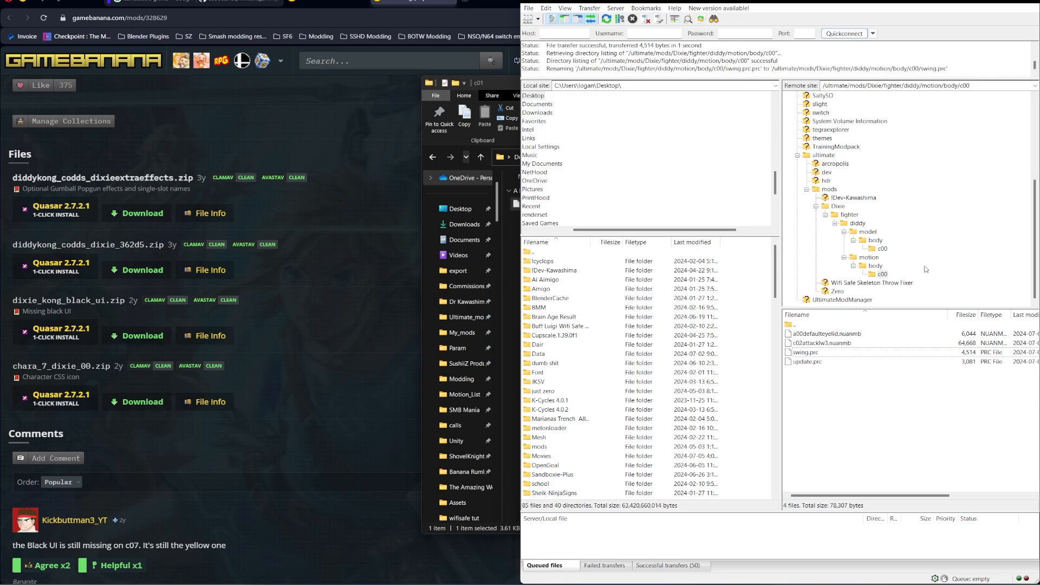
left_click(882, 249)
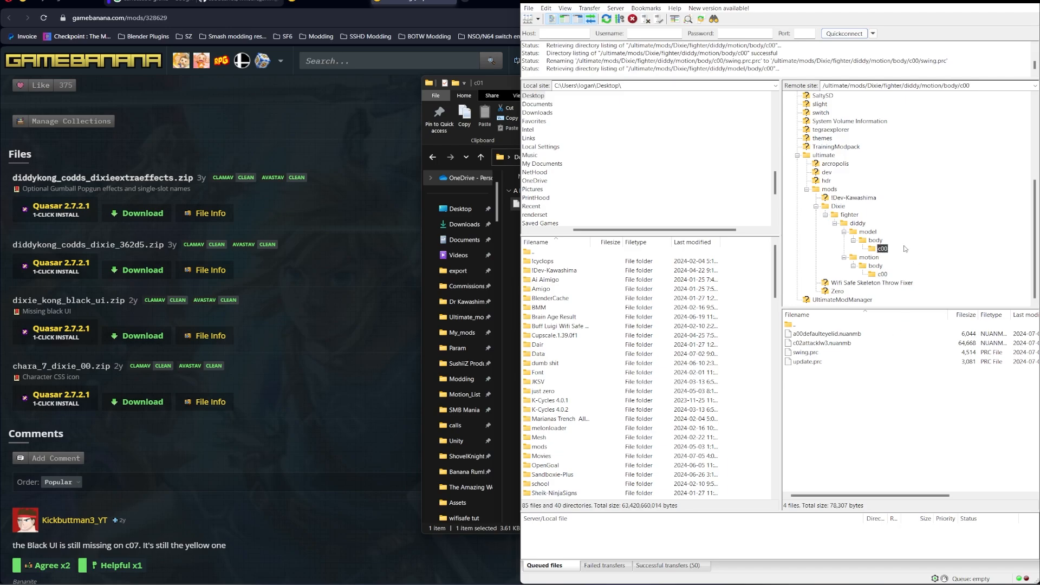
left_click(480, 584)
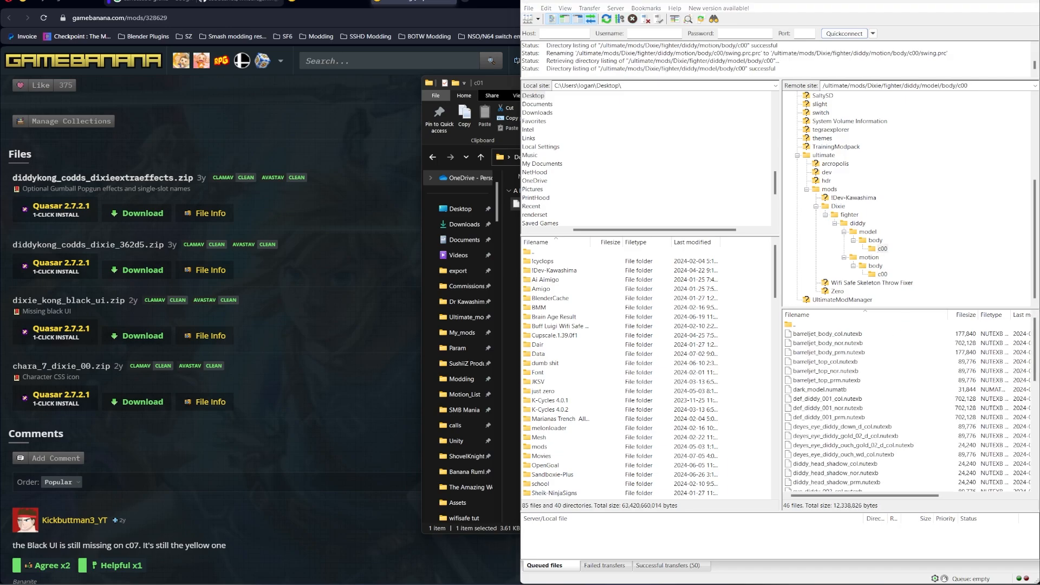